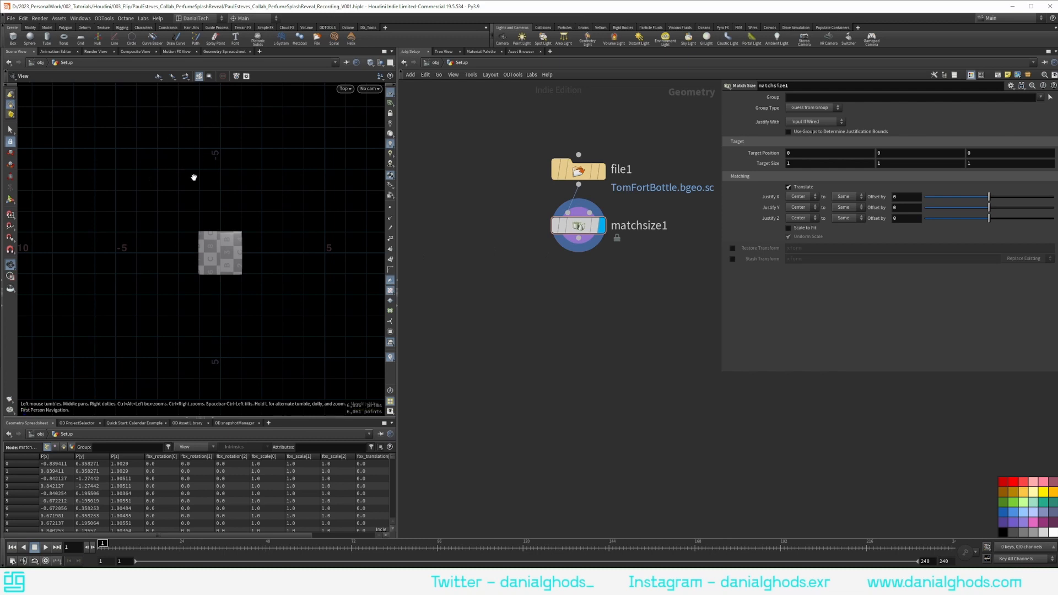
Add a Transform node below matchsize1 and set its uniform scale to 2.
{"action": "right_click", "coordinate": [579, 239]}
{"action": "type", "text": "tran"}
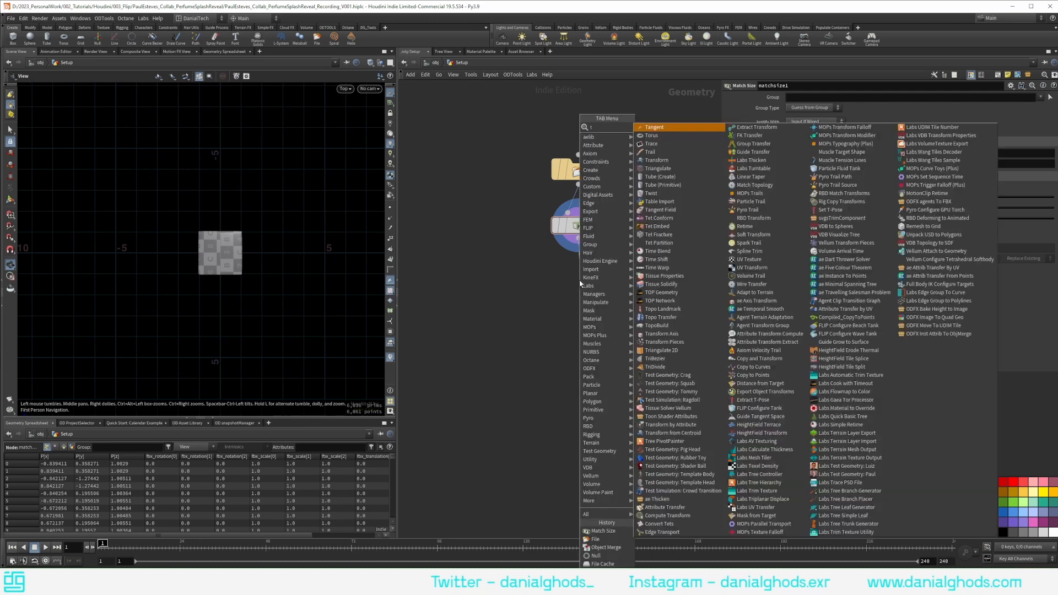
{"action": "key", "text": "Return"}
{"action": "left_click", "coordinate": [580, 282]}
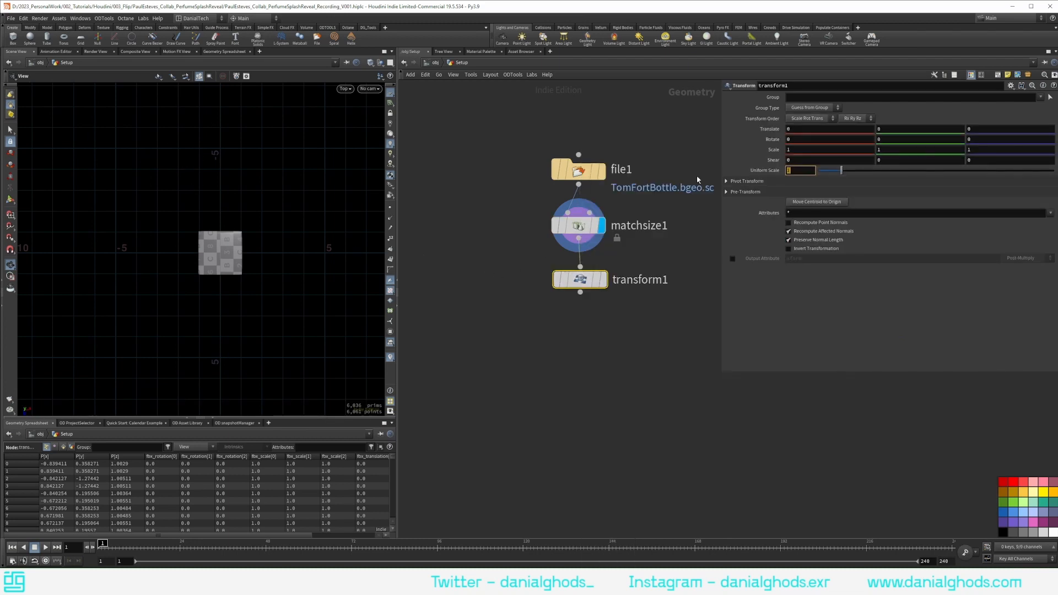
{"action": "type", "text": "2"}
{"action": "key", "text": "Return"}
Lay out the node chain neatly, display the transformed bottle, and switch the viewport from top to perspective.
{"action": "left_click", "coordinate": [517, 333]}
{"action": "left_click_drag", "start_coordinate": [517, 336], "coordinate": [701, 125]}
{"action": "key", "text": "l"}
{"action": "left_click", "coordinate": [581, 248]}
{"action": "left_click", "coordinate": [552, 273]}
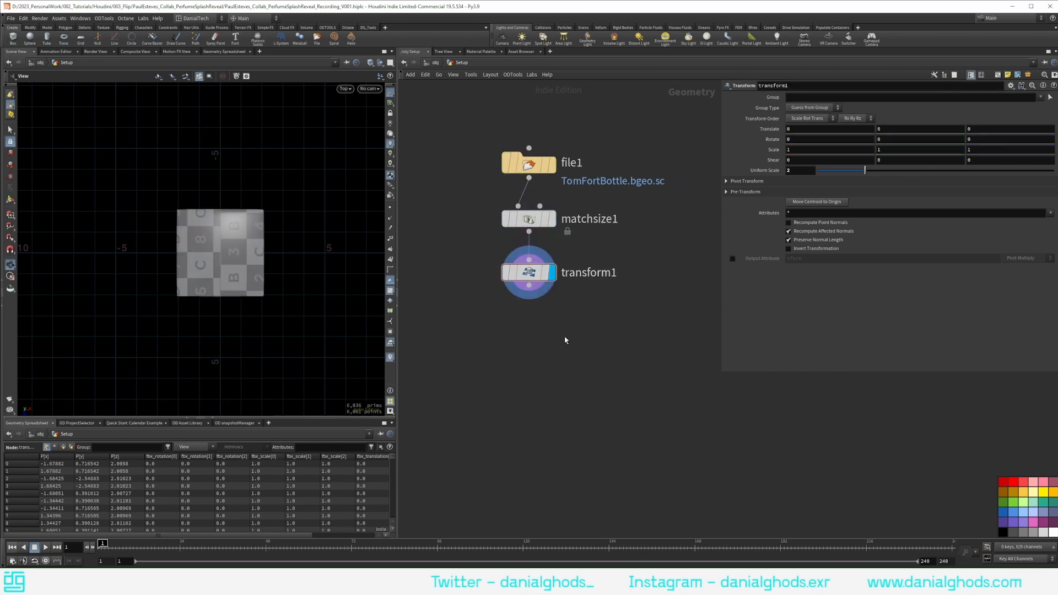
{"action": "key", "text": "space+1"}
{"action": "right_click_drag", "start_coordinate": [224, 276], "coordinate": [196, 304], "text": "alt"}
{"action": "left_click_drag", "start_coordinate": [196, 305], "coordinate": [283, 279], "text": "alt"}
{"action": "right_click_drag", "start_coordinate": [283, 278], "coordinate": [288, 278], "text": "alt"}
{"action": "middle_click_drag", "start_coordinate": [287, 277], "coordinate": [231, 273], "text": "alt"}
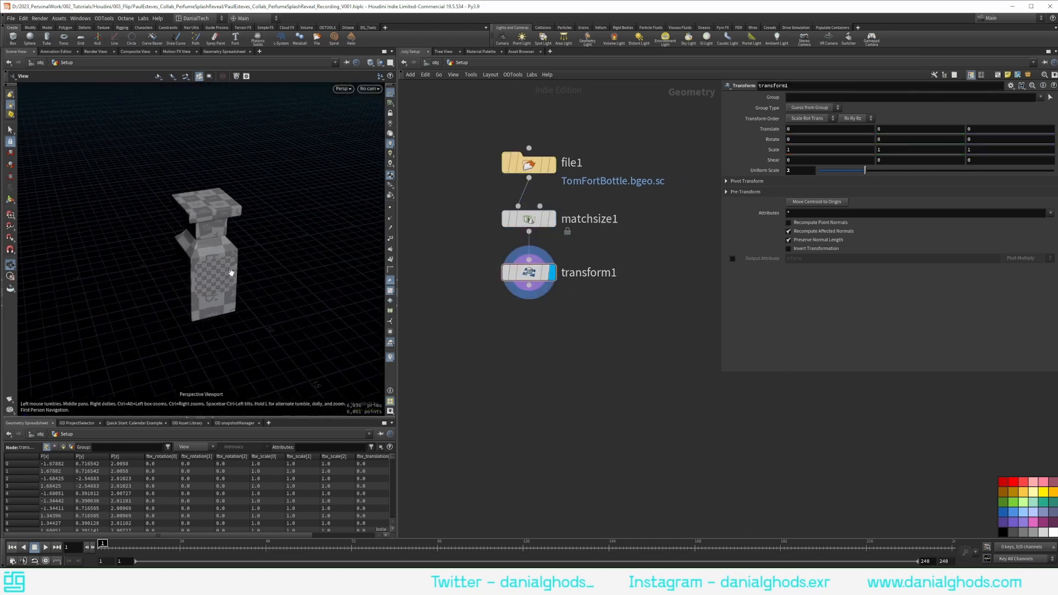
{"action": "left_click_drag", "start_coordinate": [209, 254], "coordinate": [244, 279], "text": "alt"}
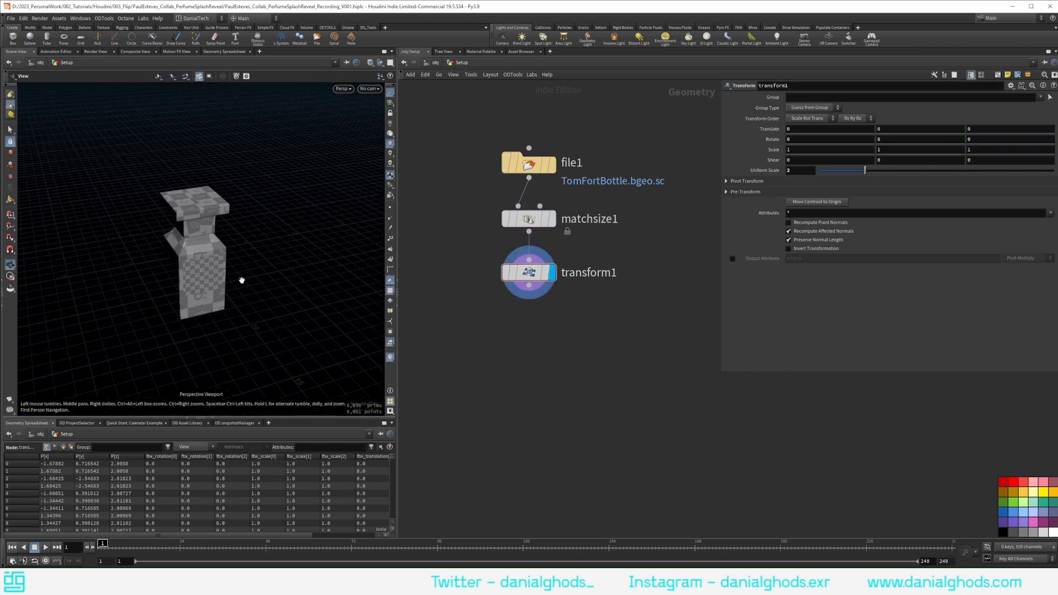
Add a Null node below transform1 and name it Imported_Bottle.
{"action": "key", "text": "Tab"}
{"action": "type", "text": "nu"}
{"action": "key", "text": "Return"}
{"action": "key", "text": "Return"}
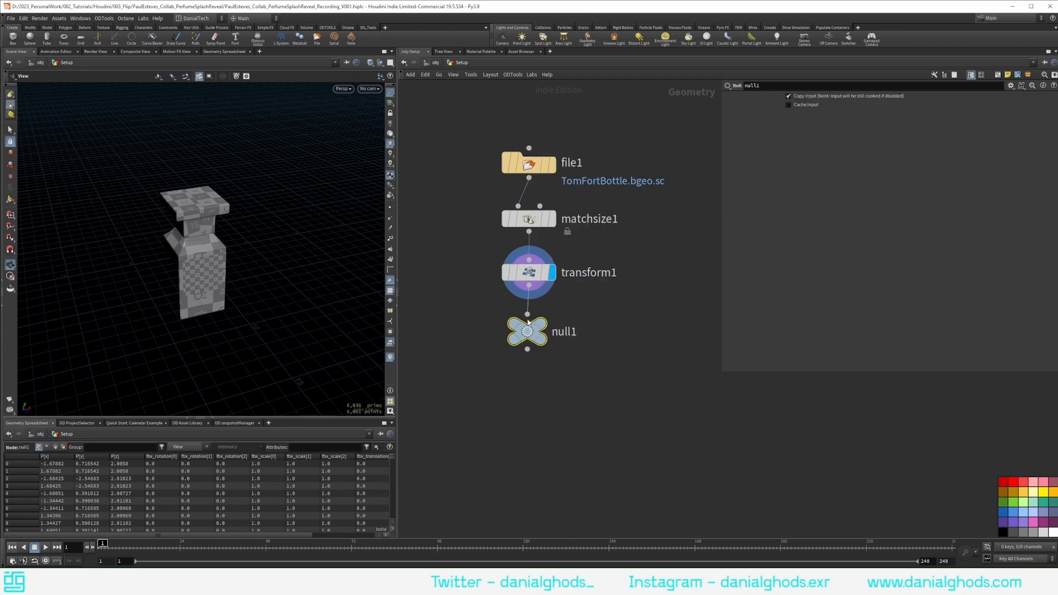
{"action": "left_click", "coordinate": [556, 332]}
{"action": "type", "text": "Imported_B"}
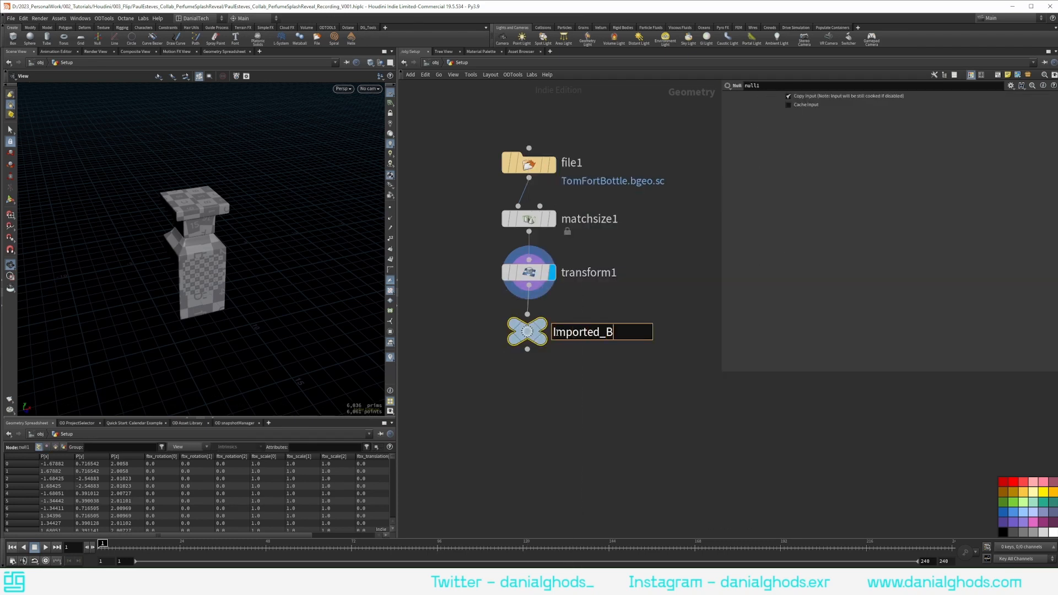
{"action": "type", "text": "ottle"}
{"action": "key", "text": "Return"}
Branch a Blast node off Imported_Bottle and set its group to grp_bottle.
{"action": "middle_click_drag", "start_coordinate": [488, 380], "coordinate": [547, 358]}
{"action": "left_click_drag", "start_coordinate": [204, 275], "coordinate": [208, 216], "text": "alt"}
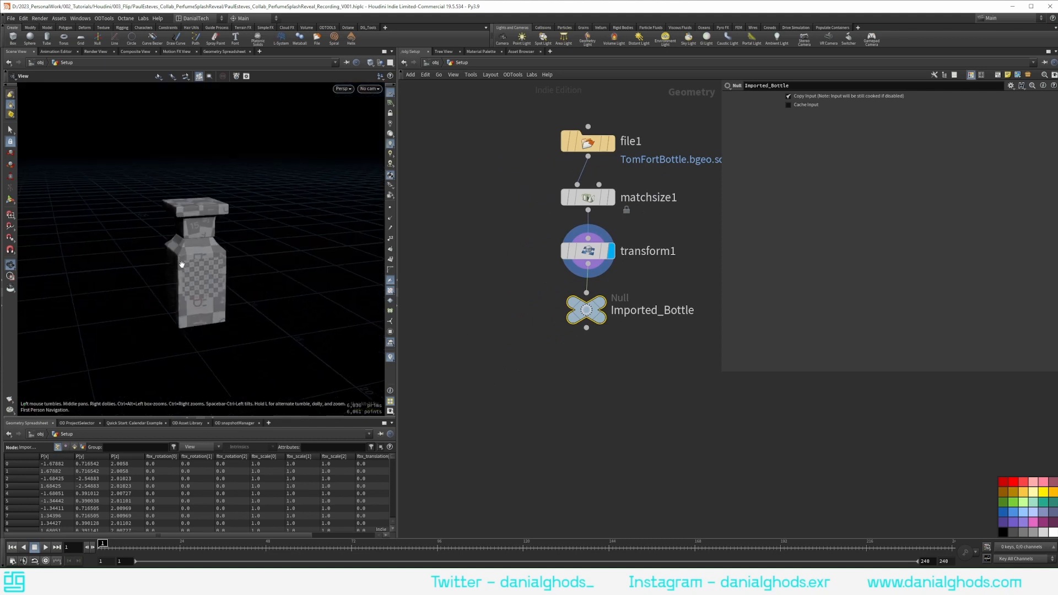
{"action": "left_click_drag", "start_coordinate": [181, 265], "coordinate": [201, 255], "text": "alt"}
{"action": "key", "text": "Tab"}
{"action": "type", "text": "b"}
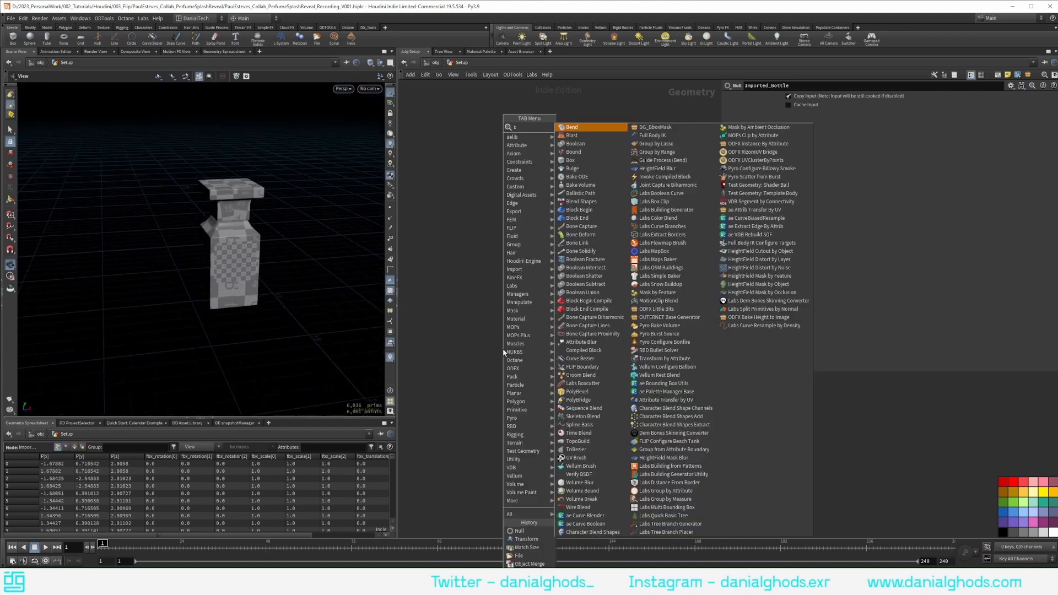
{"action": "type", "text": "last"}
{"action": "key", "text": "Return"}
{"action": "left_click", "coordinate": [503, 365]}
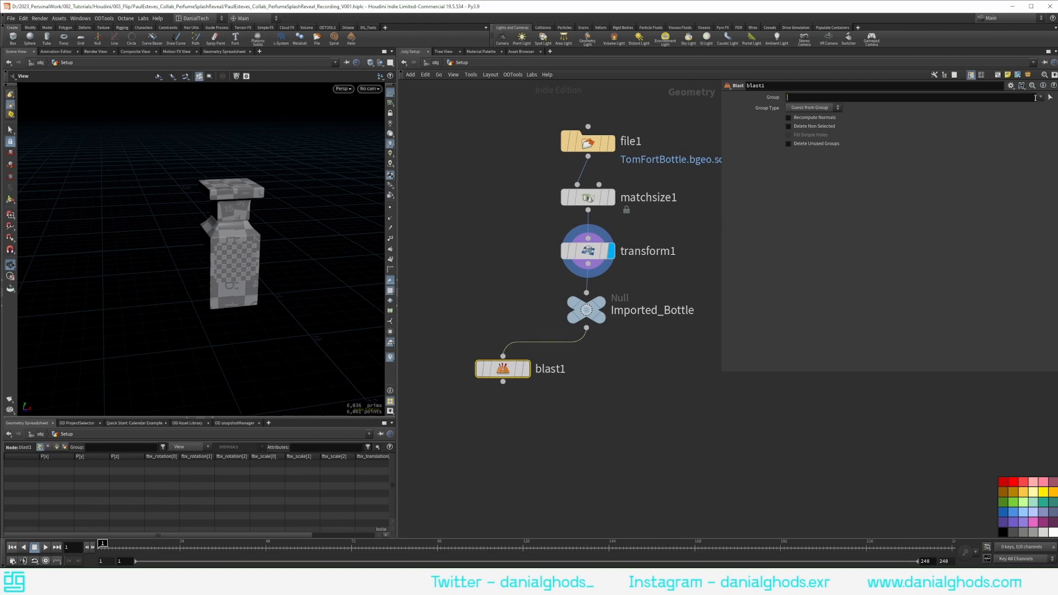
{"action": "left_click", "coordinate": [1040, 97]}
{"action": "left_click", "coordinate": [1048, 109]}
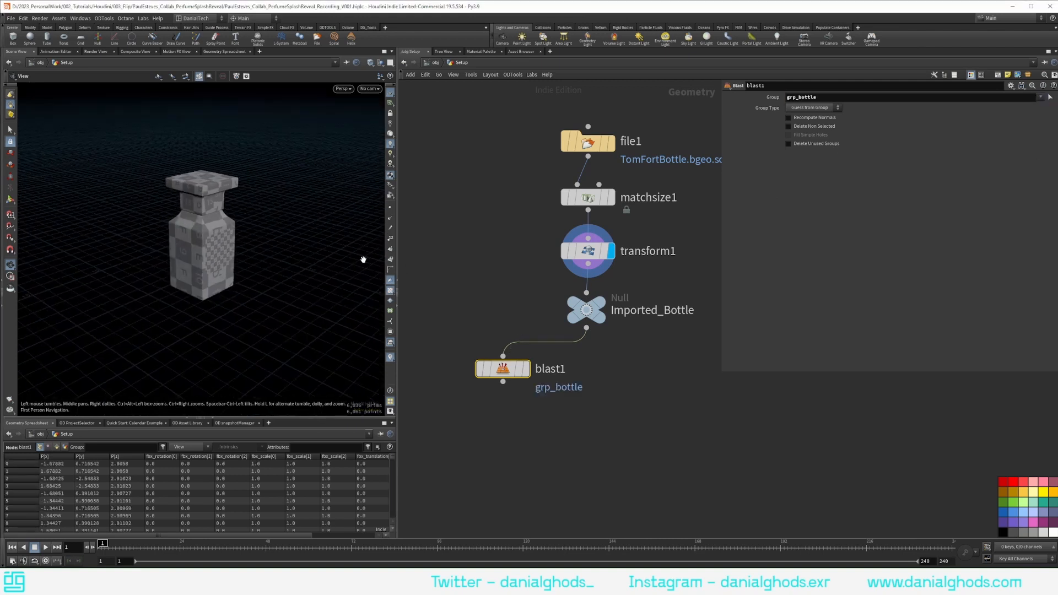
Display the Blast node's output, enable Delete Non-Selected, and place the node farther to the side.
{"action": "left_click", "coordinate": [526, 369]}
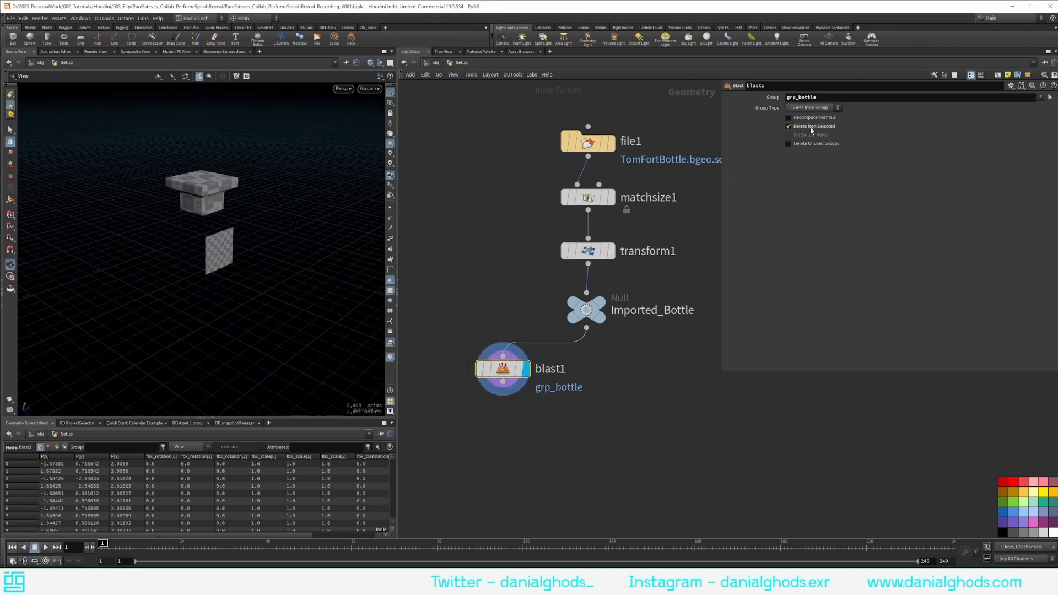
{"action": "left_click_drag", "start_coordinate": [307, 239], "coordinate": [259, 207]}
{"action": "left_click_drag", "start_coordinate": [512, 369], "coordinate": [461, 365]}
{"action": "middle_click_drag", "start_coordinate": [461, 366], "coordinate": [480, 332]}
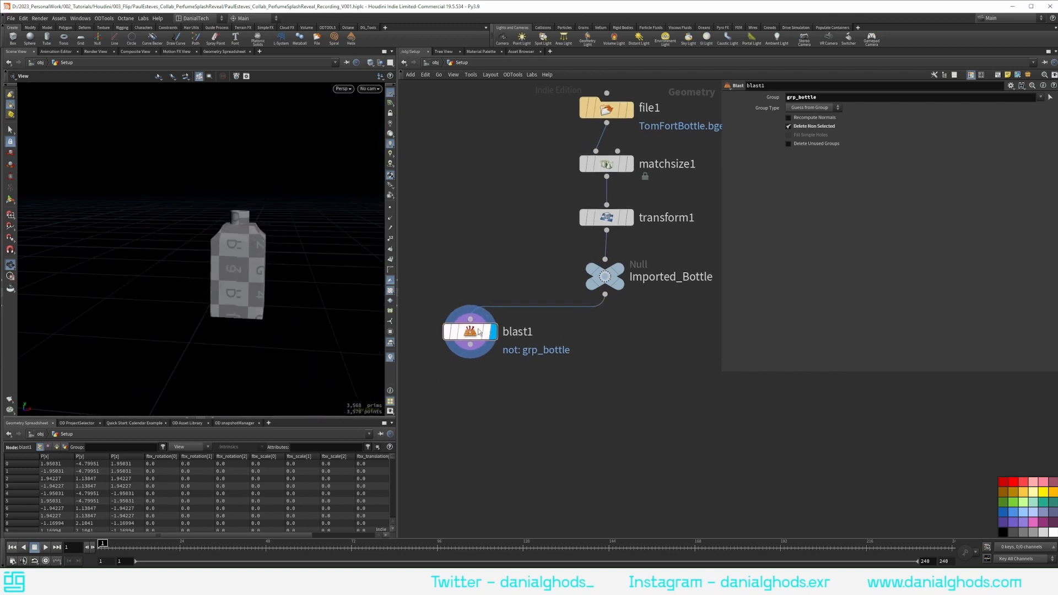
{"action": "left_click_drag", "start_coordinate": [478, 332], "coordinate": [686, 332], "text": "alt"}
{"action": "middle_click_drag", "start_coordinate": [686, 333], "coordinate": [627, 316]}
{"action": "left_click_drag", "start_coordinate": [627, 317], "coordinate": [654, 317]}
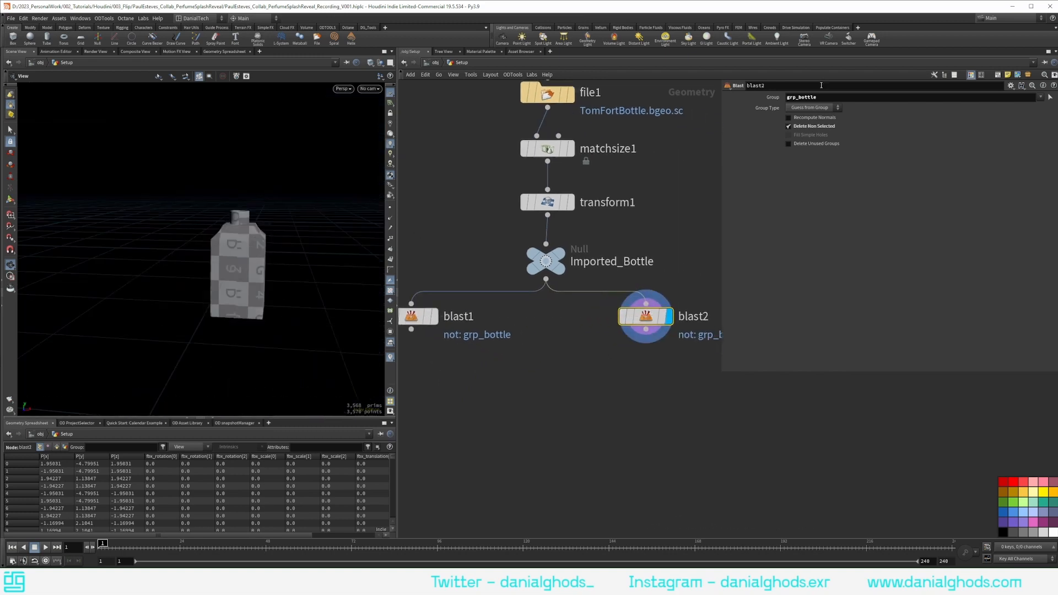
{"action": "double_click", "coordinate": [963, 95]}
{"action": "key", "text": "BackSpace"}
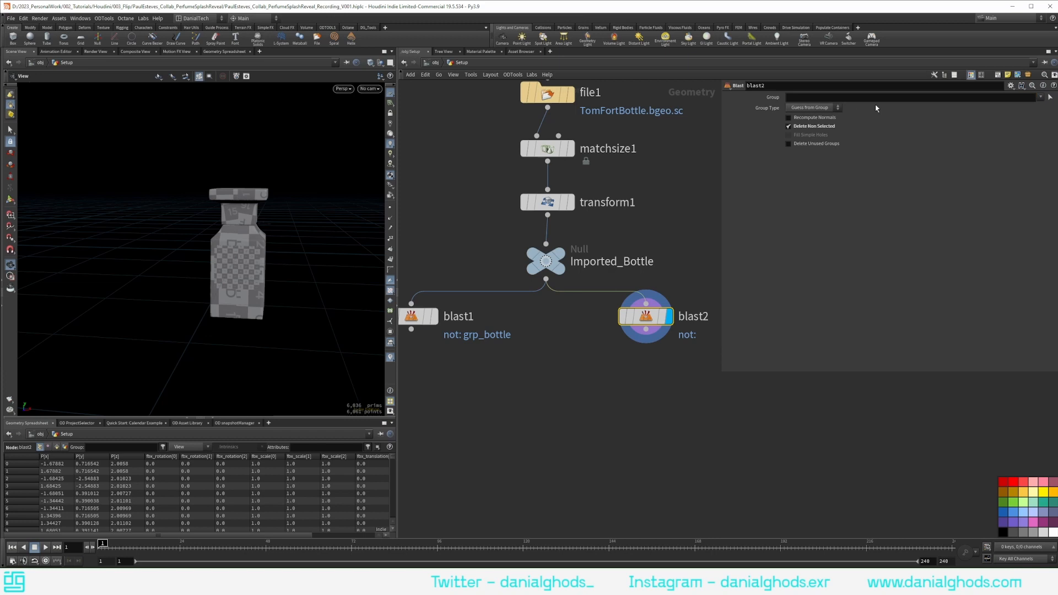
{"action": "left_click", "coordinate": [1041, 99]}
{"action": "left_click", "coordinate": [1047, 121]}
{"action": "middle_click_drag", "start_coordinate": [676, 272], "coordinate": [715, 248]}
{"action": "left_click_drag", "start_coordinate": [453, 292], "coordinate": [467, 292]}
{"action": "left_click", "coordinate": [488, 292]}
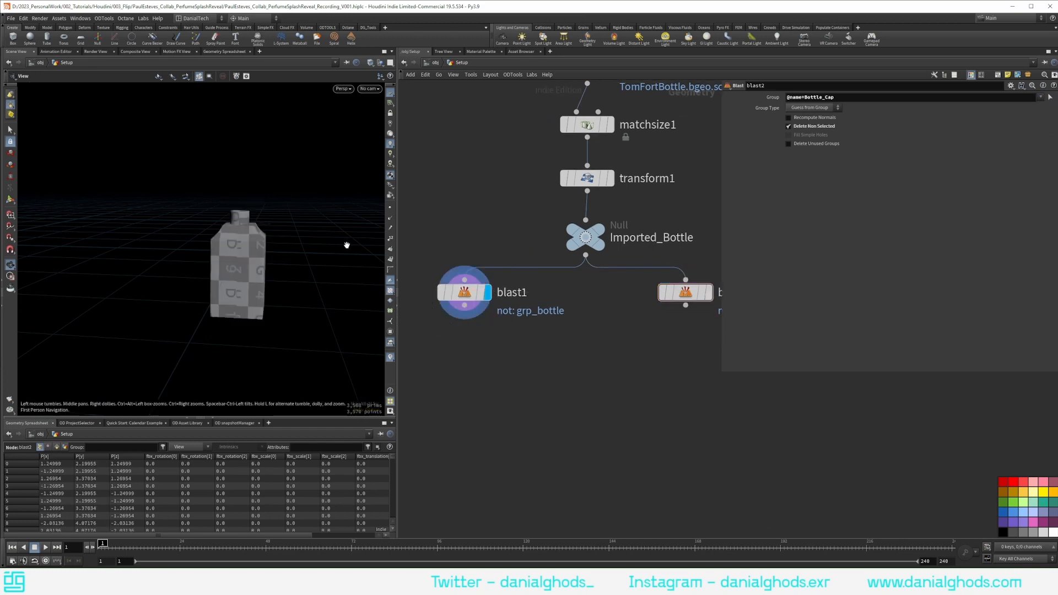
{"action": "left_click_drag", "start_coordinate": [346, 245], "coordinate": [250, 222]}
{"action": "scroll", "coordinate": [250, 222], "scroll_direction": "up", "scroll_amount": 6}
{"action": "scroll", "coordinate": [250, 222], "scroll_direction": "down", "scroll_amount": 2}
{"action": "left_click", "coordinate": [465, 292]}
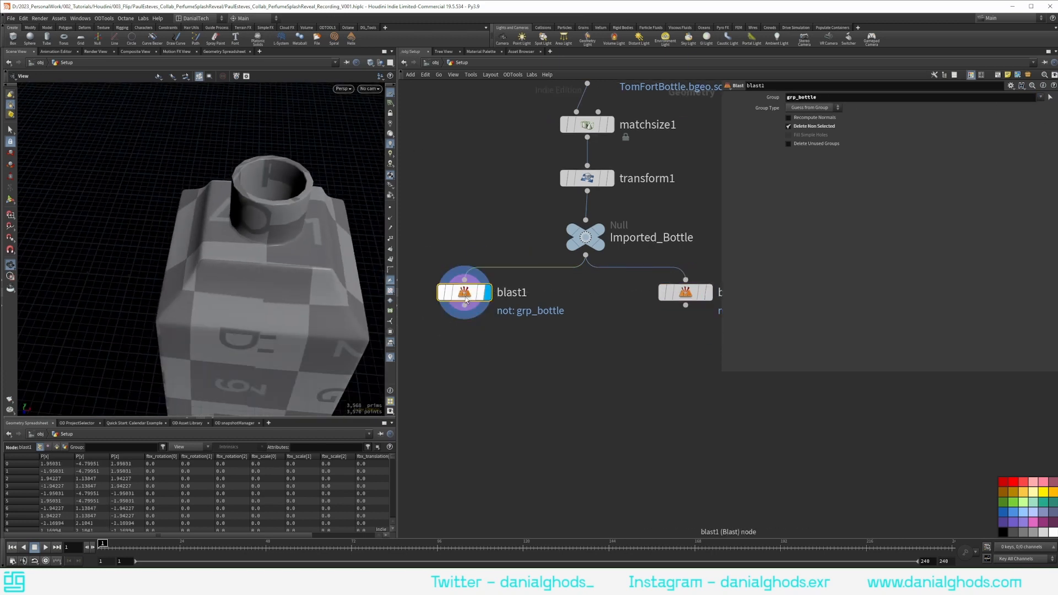
{"action": "double_click", "coordinate": [848, 95]}
{"action": "key", "text": "Return"}
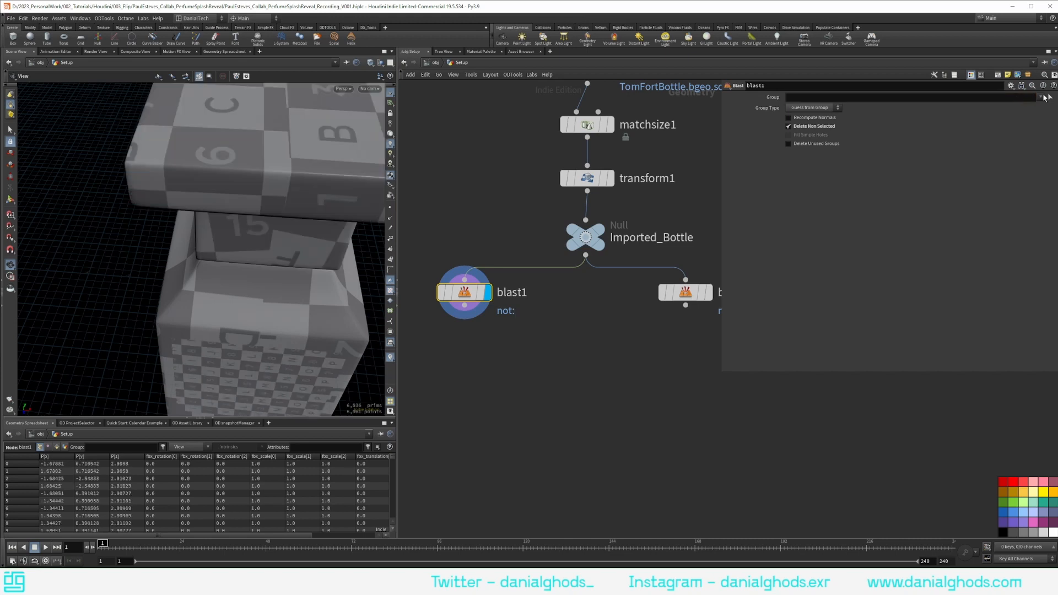
{"action": "left_click", "coordinate": [1040, 97]}
{"action": "left_click", "coordinate": [1043, 145]}
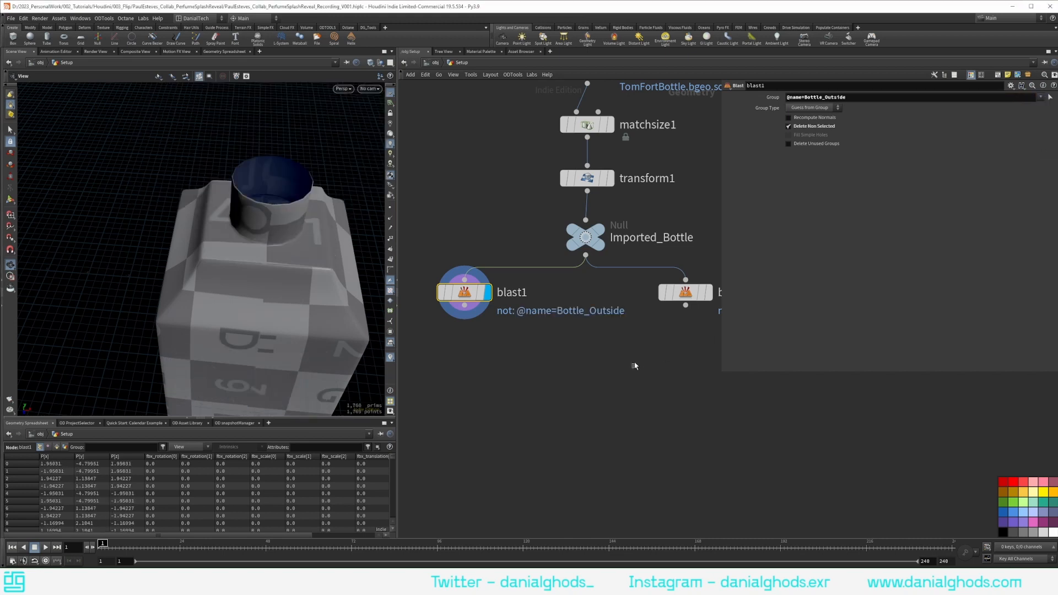
Add a PolyFill node below blast1 to close the bottle's open neck, and line it up under blast1.
{"action": "left_click_drag", "start_coordinate": [259, 223], "coordinate": [272, 230]}
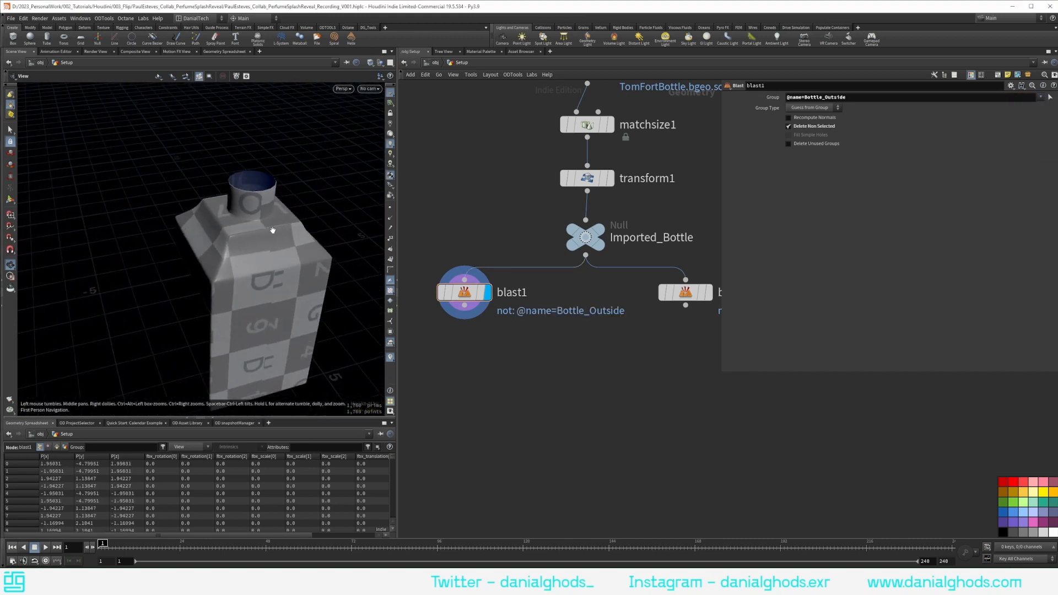
{"action": "left_click", "coordinate": [464, 305]}
{"action": "key", "text": "Tab"}
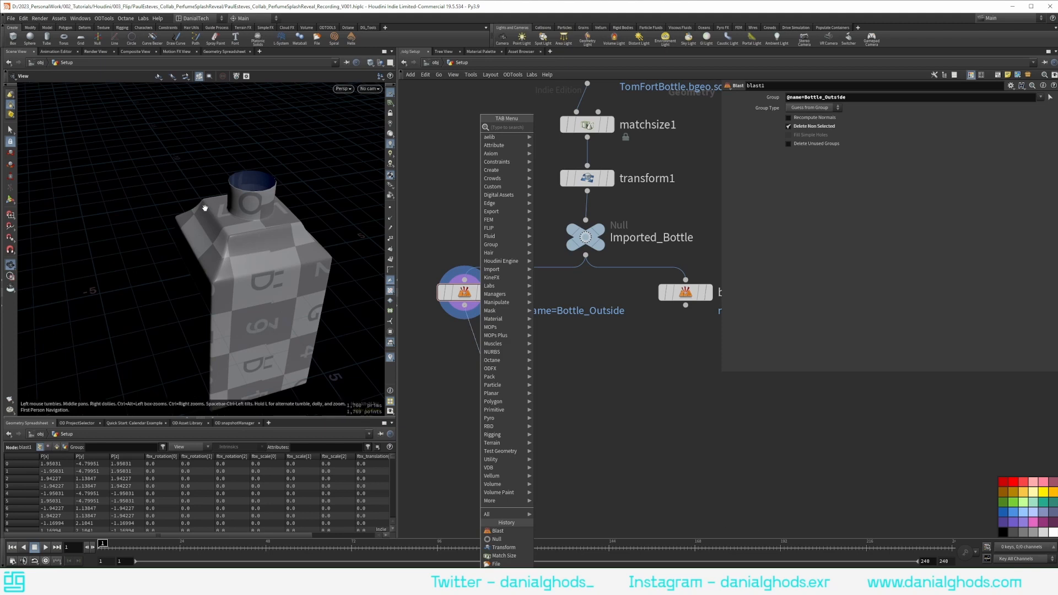
{"action": "type", "text": "polyfill"}
{"action": "key", "text": "Return"}
{"action": "left_click", "coordinate": [480, 353]}
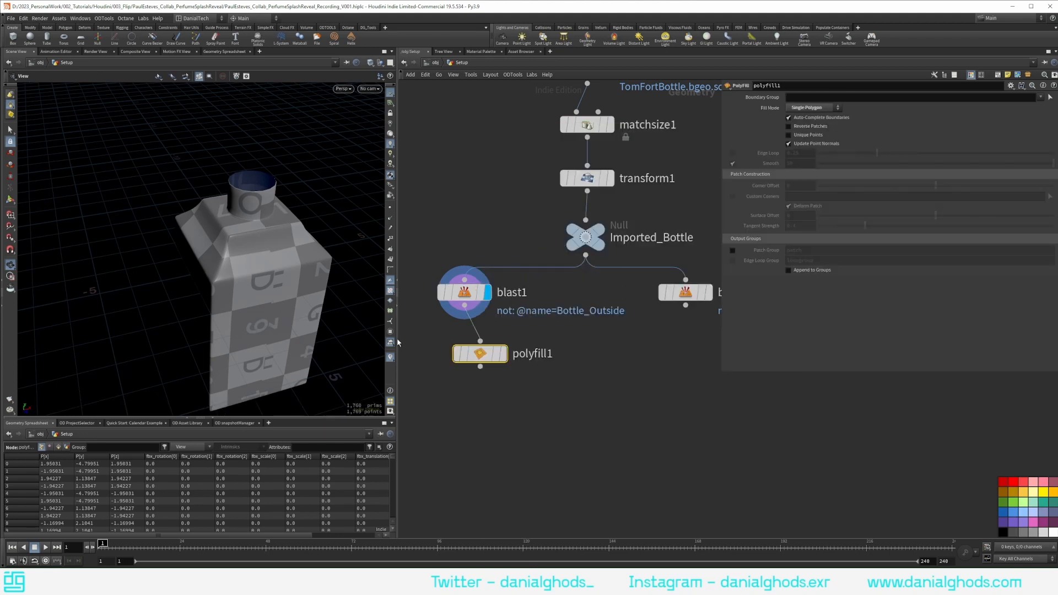
{"action": "left_click_drag", "start_coordinate": [487, 353], "coordinate": [466, 349]}
{"action": "left_click", "coordinate": [483, 350]}
Display blast2 and examine the bottle cap geometry from below and from above.
{"action": "middle_click_drag", "start_coordinate": [661, 331], "coordinate": [589, 299]}
{"action": "left_click", "coordinate": [636, 260]}
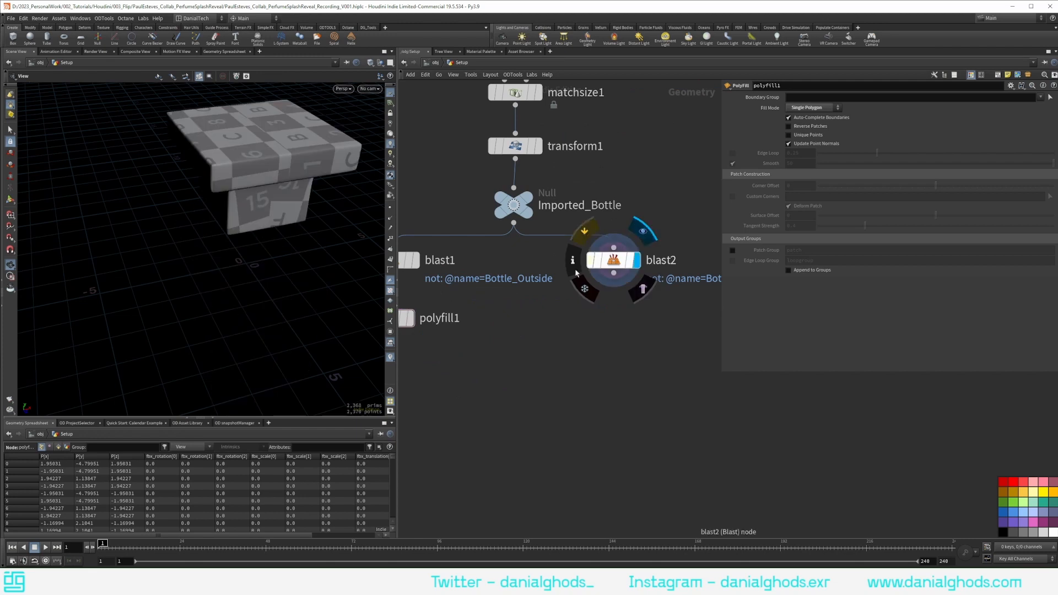
{"action": "left_click_drag", "start_coordinate": [256, 270], "coordinate": [237, 250]}
{"action": "right_click_drag", "start_coordinate": [238, 249], "coordinate": [277, 192]}
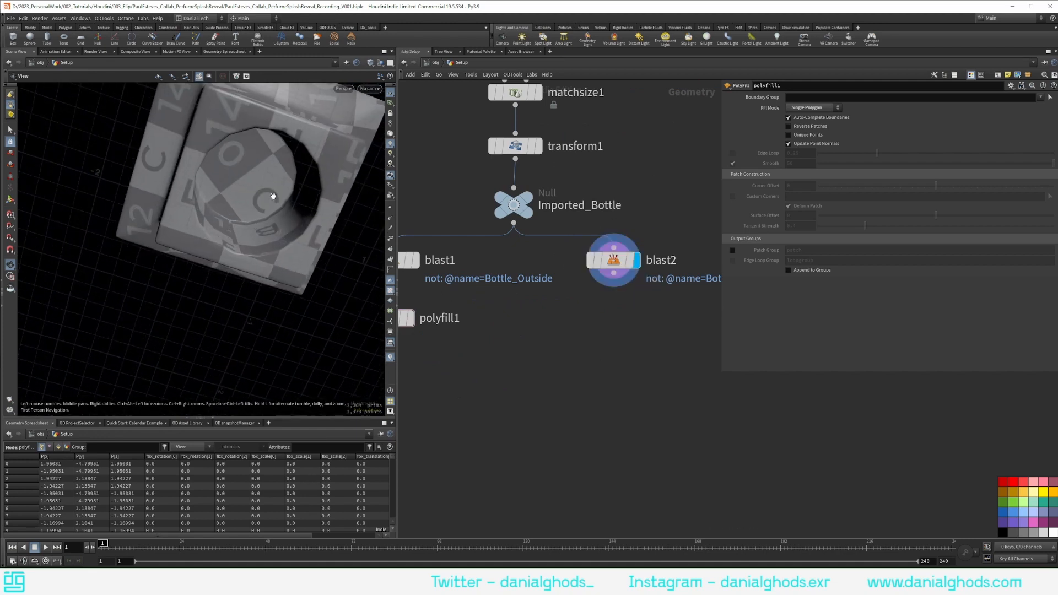
{"action": "left_click_drag", "start_coordinate": [272, 196], "coordinate": [279, 273]}
{"action": "right_click_drag", "start_coordinate": [279, 273], "coordinate": [231, 339]}
{"action": "middle_click_drag", "start_coordinate": [231, 339], "coordinate": [225, 334]}
Straighten the blast1 and polyfill1 branch in the network.
{"action": "middle_click_drag", "start_coordinate": [530, 357], "coordinate": [595, 336]}
{"action": "scroll", "coordinate": [584, 345], "scroll_direction": "down", "scroll_amount": 2}
{"action": "left_click_drag", "start_coordinate": [454, 356], "coordinate": [483, 257]}
{"action": "key", "text": "l"}
Add a Merge node and connect the outputs of polyfill1 and blast2 to it.
{"action": "left_click", "coordinate": [518, 362]}
{"action": "key", "text": "Tab"}
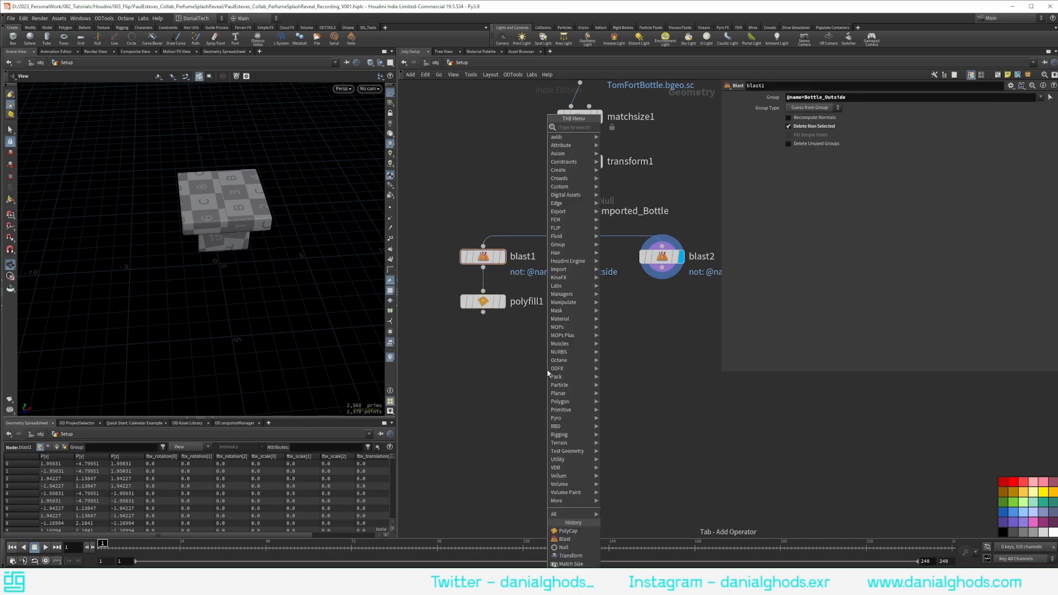
{"action": "type", "text": "merge"}
{"action": "key", "text": "Return"}
{"action": "left_click", "coordinate": [547, 369]}
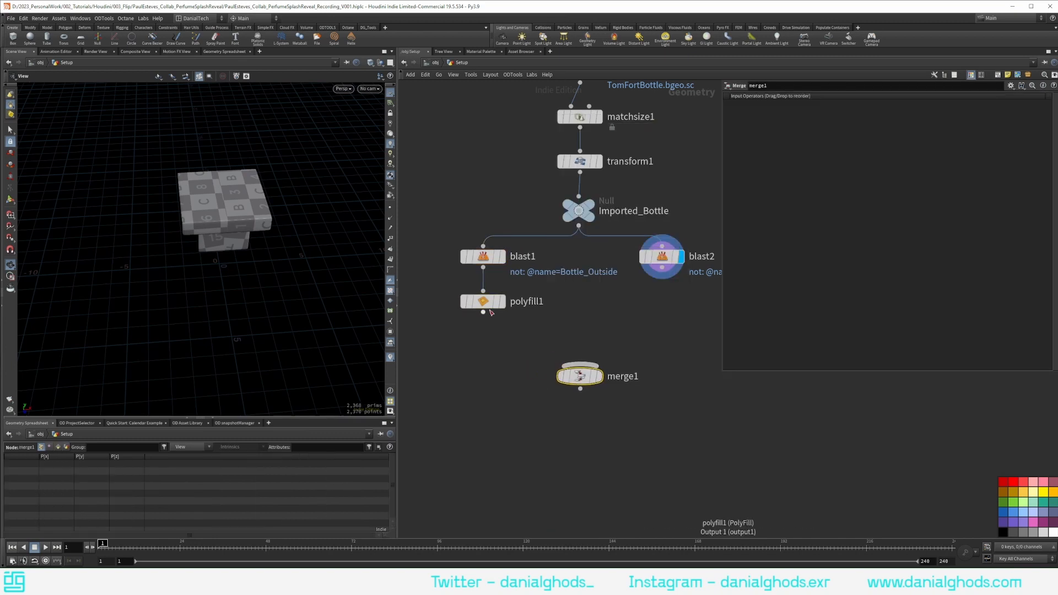
{"action": "left_click_drag", "start_coordinate": [484, 312], "coordinate": [580, 366]}
{"action": "left_click_drag", "start_coordinate": [662, 268], "coordinate": [585, 364]}
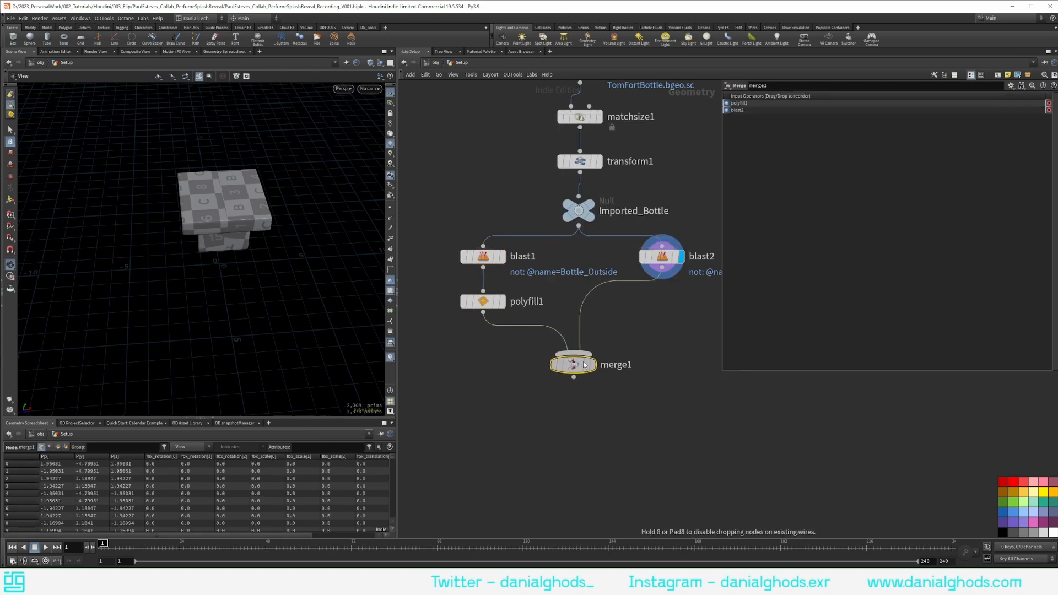
Add a Null node below merge1 and name it Bottle_Prepped.
{"action": "middle_click_drag", "start_coordinate": [577, 418], "coordinate": [572, 394]}
{"action": "mouse_move", "coordinate": [599, 368]}
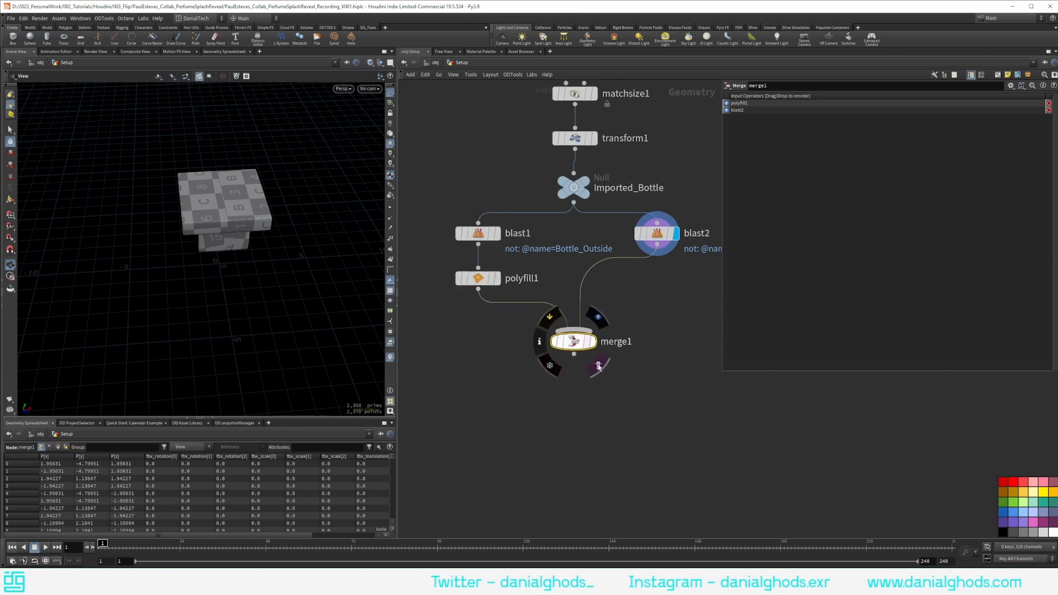
{"action": "left_click", "coordinate": [573, 354]}
{"action": "key", "text": "Tab"}
{"action": "type", "text": "null"}
{"action": "key", "text": "Return"}
{"action": "left_click", "coordinate": [563, 412]}
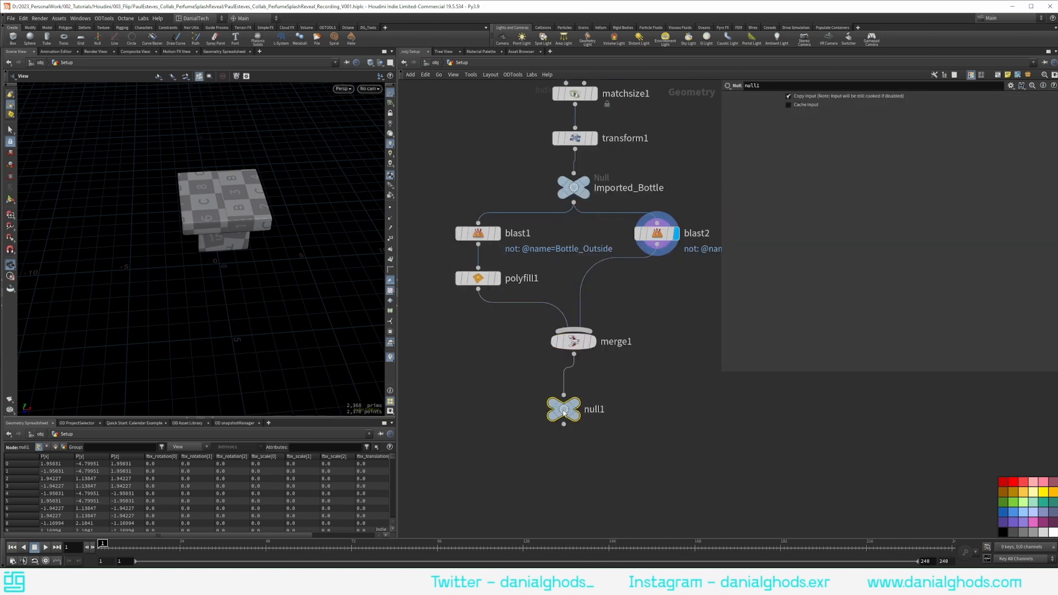
{"action": "double_click", "coordinate": [586, 411]}
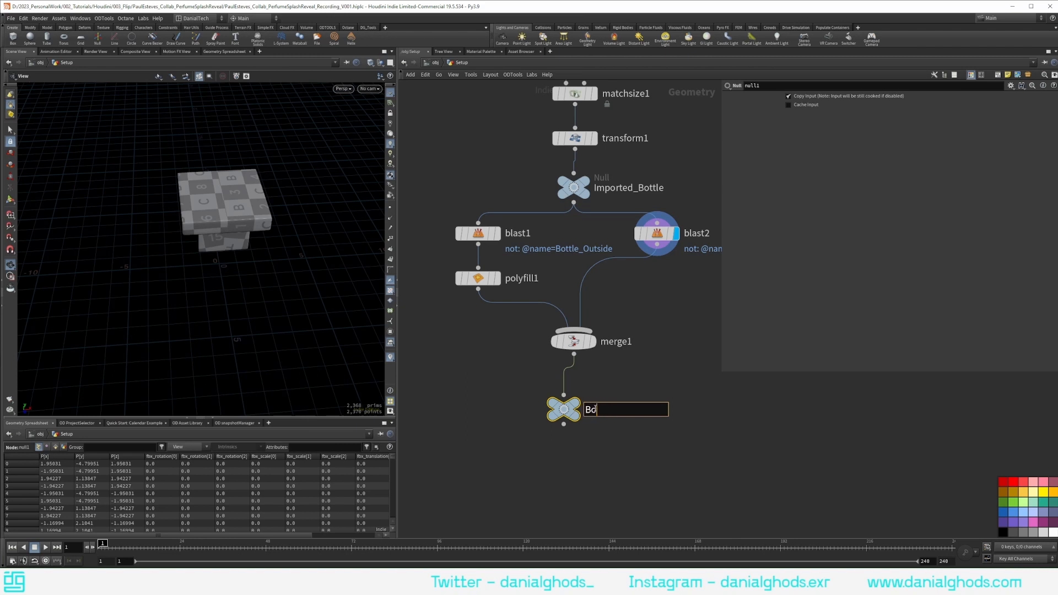
{"action": "type", "text": "Bottle_Prepped"}
{"action": "key", "text": "Return"}
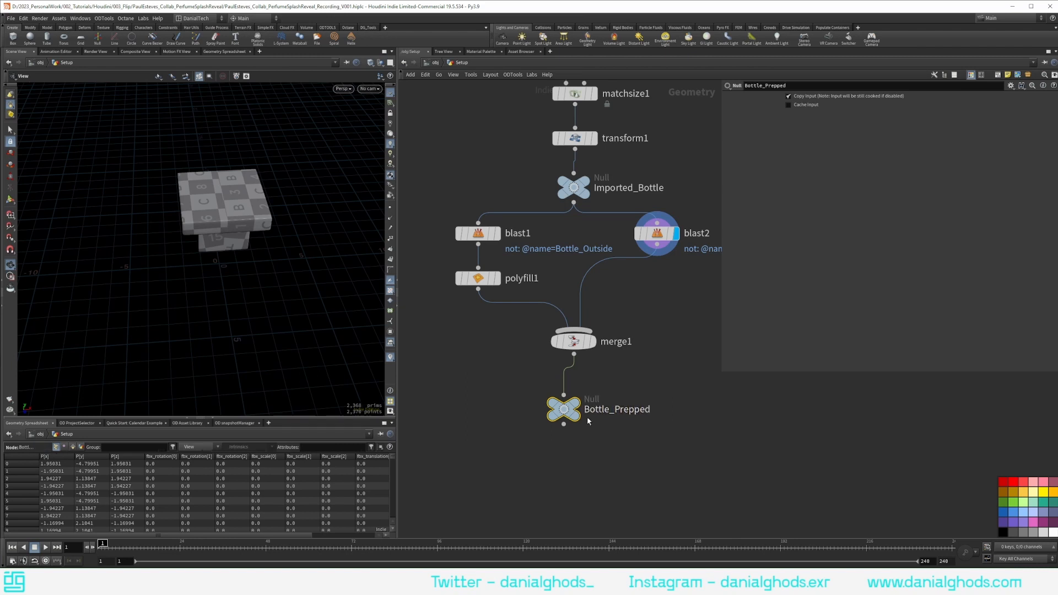
Add a Collision Source node below Bottle_Prepped, align it with the chain, and display its output.
{"action": "middle_click_drag", "start_coordinate": [564, 434], "coordinate": [562, 348]}
{"action": "key", "text": "Tab"}
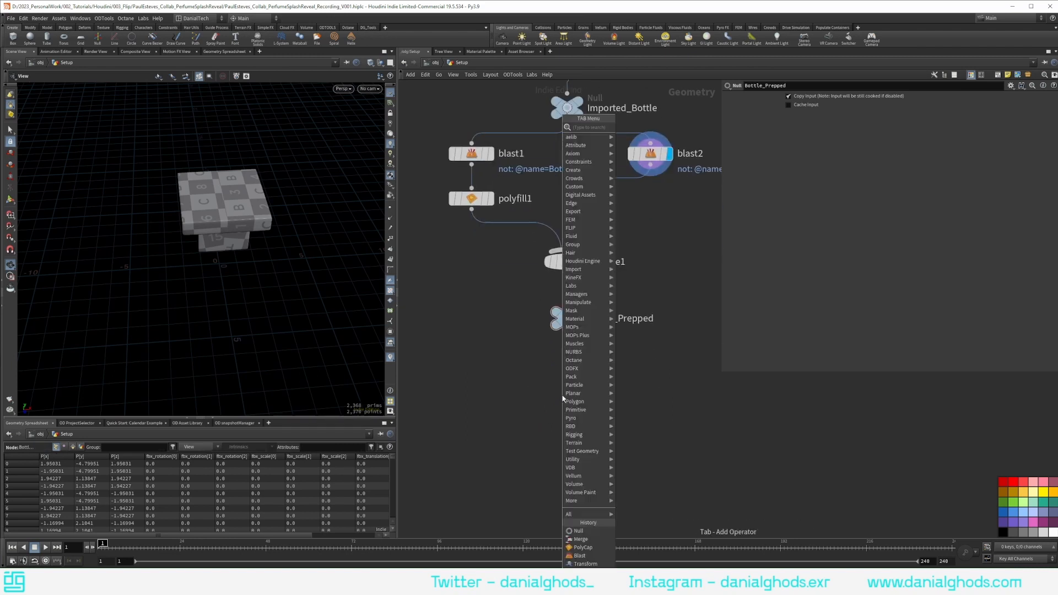
{"action": "type", "text": "collision"}
{"action": "key", "text": "Return"}
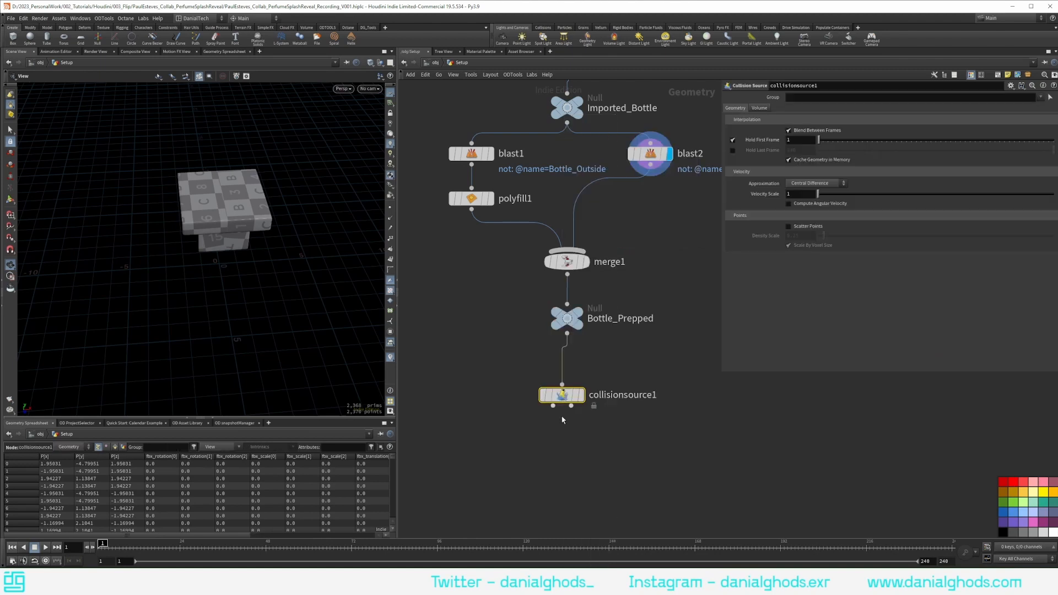
{"action": "left_click_drag", "start_coordinate": [562, 394], "coordinate": [567, 368]}
{"action": "left_click", "coordinate": [586, 369]}
{"action": "left_click_drag", "start_coordinate": [220, 292], "coordinate": [255, 255]}
{"action": "scroll", "coordinate": [255, 255], "scroll_direction": "down", "scroll_amount": 2}
Add a Null node connected to the first output of collisionsource1.
{"action": "left_click", "coordinate": [557, 380]}
{"action": "key", "text": "Tab"}
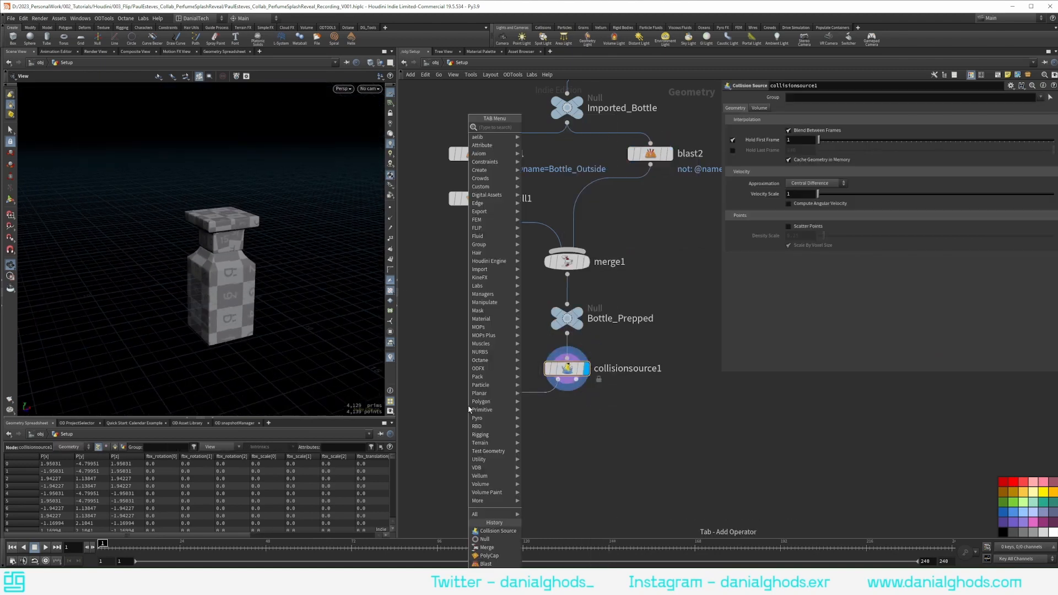
{"action": "type", "text": "null"}
{"action": "key", "text": "Return"}
{"action": "left_click", "coordinate": [469, 417]}
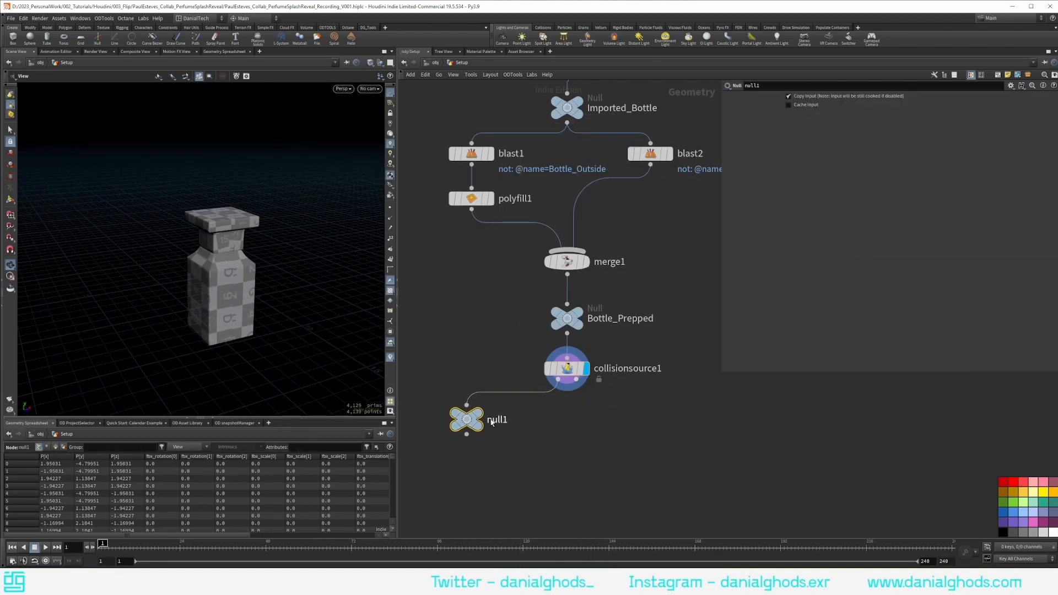
Name the null on the first output COL_GEO and place a copy named COL_VOL on collisionsource1's second output.
{"action": "double_click", "coordinate": [492, 422]}
{"action": "key", "text": "Return"}
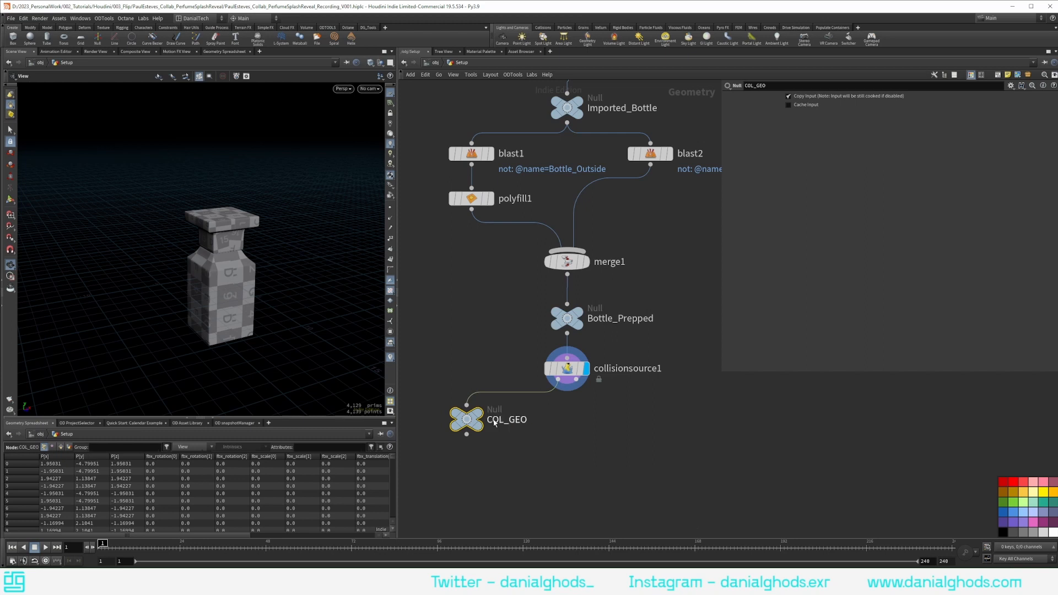
{"action": "left_click_drag", "start_coordinate": [478, 406], "coordinate": [618, 407], "text": "alt"}
{"action": "left_click_drag", "start_coordinate": [616, 418], "coordinate": [667, 417]}
{"action": "double_click", "coordinate": [668, 416]}
{"action": "key", "text": "Escape"}
{"action": "double_click", "coordinate": [677, 419]}
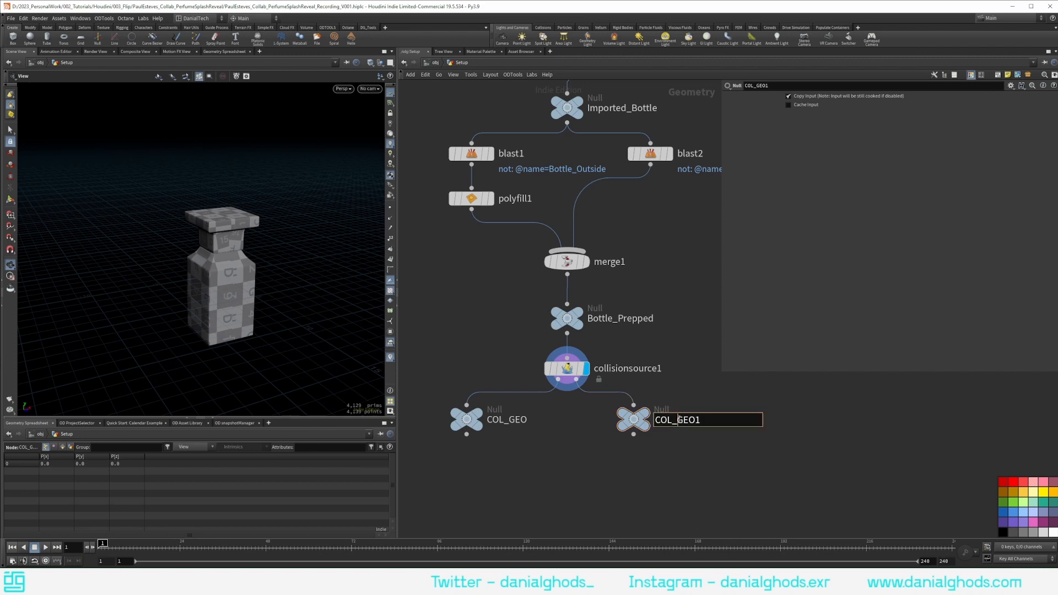
{"action": "type", "text": "VOL"}
{"action": "key", "text": "Return"}
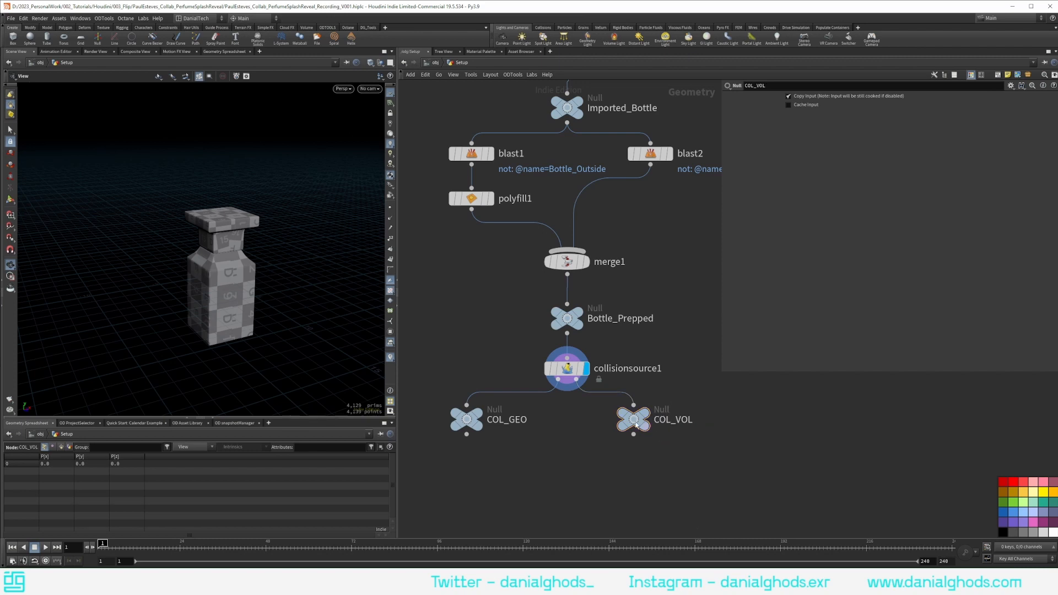
Display COL_GEO and COL_VOL in turn to inspect the collision shapes, and line COL_VOL up opposite COL_GEO.
{"action": "mouse_move", "coordinate": [487, 416]}
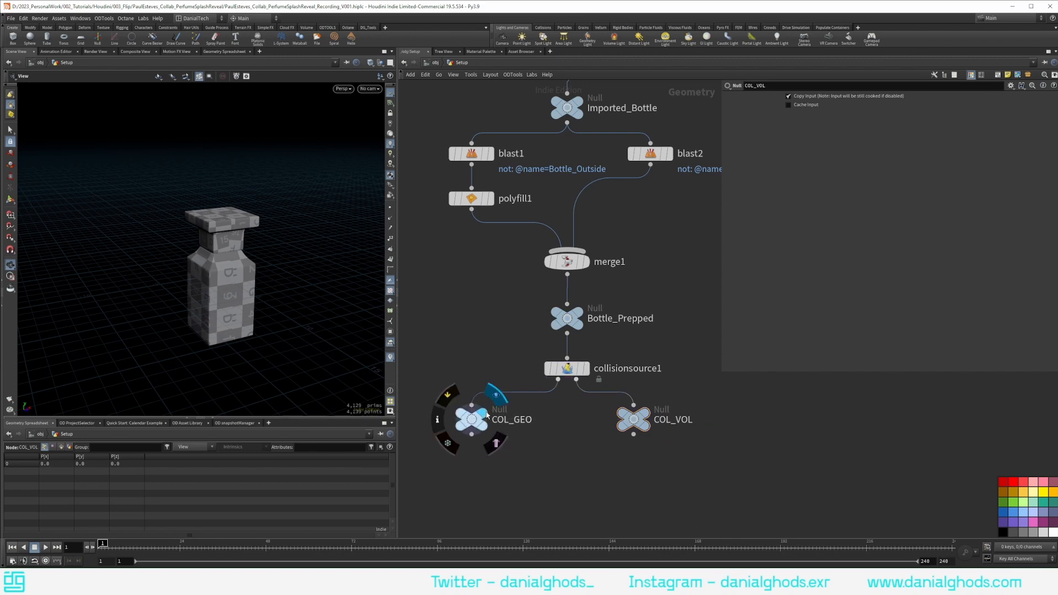
{"action": "left_click_drag", "start_coordinate": [207, 310], "coordinate": [230, 301]}
{"action": "left_click", "coordinate": [643, 415]}
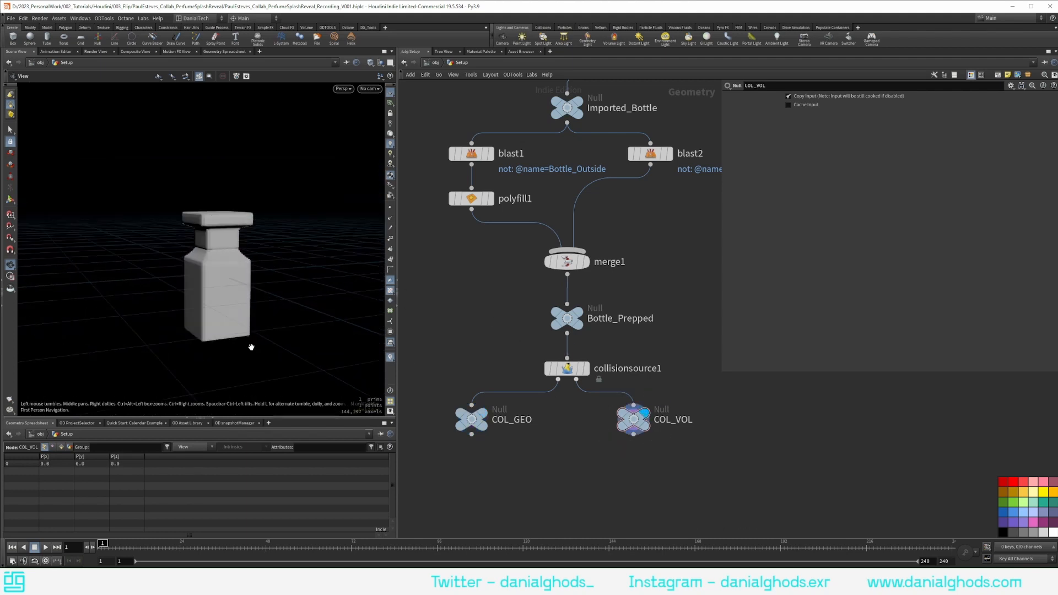
{"action": "left_click_drag", "start_coordinate": [641, 423], "coordinate": [657, 422]}
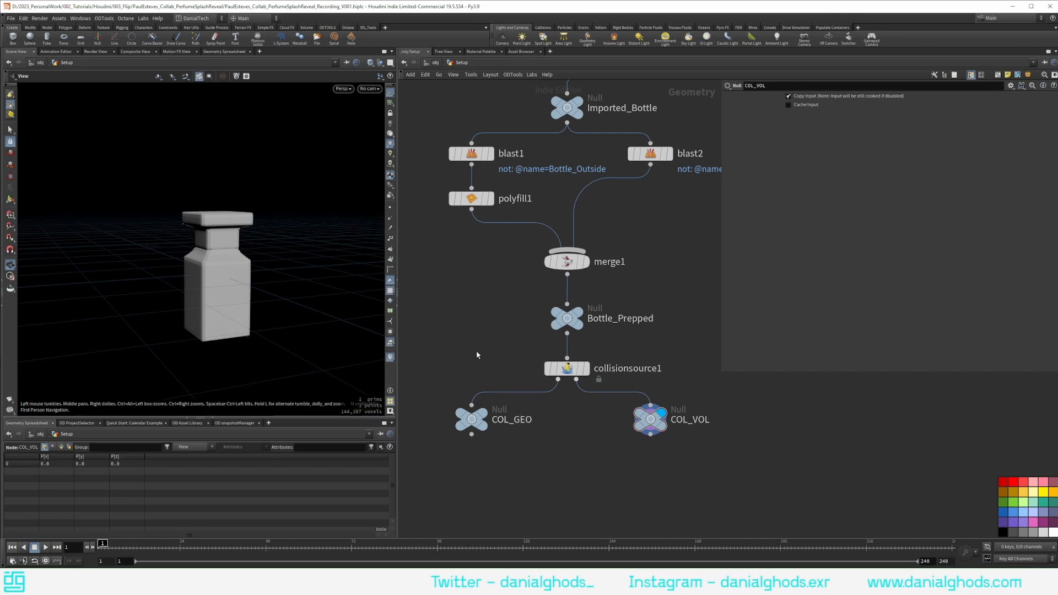
Enclose the whole node chain in a network box, widen it around the labels, and title it Bottle Preparation.
{"action": "key", "text": "h"}
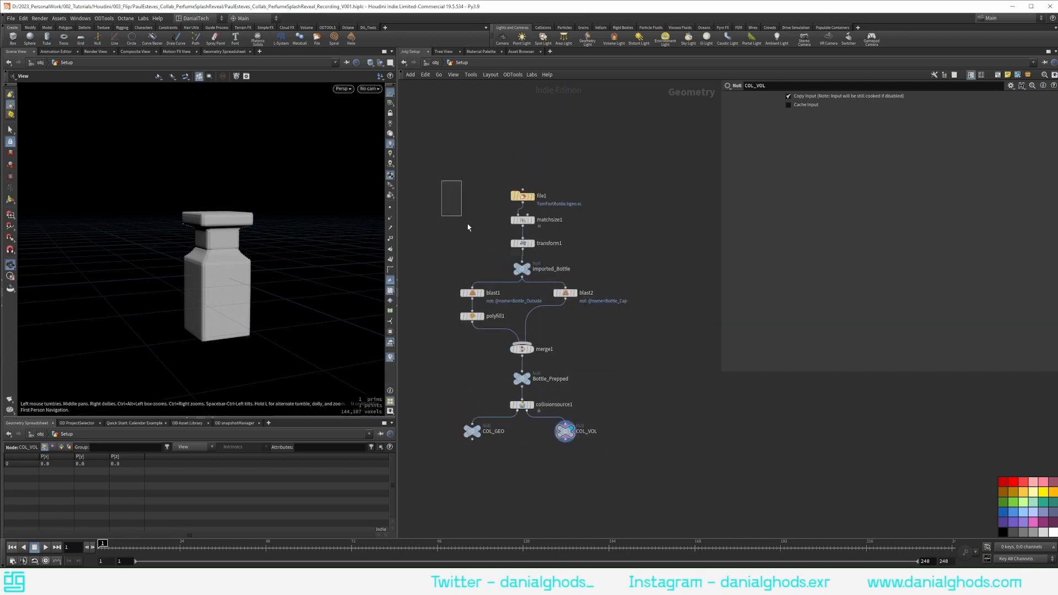
{"action": "left_click_drag", "start_coordinate": [468, 227], "coordinate": [699, 479]}
{"action": "left_click", "coordinate": [998, 76]}
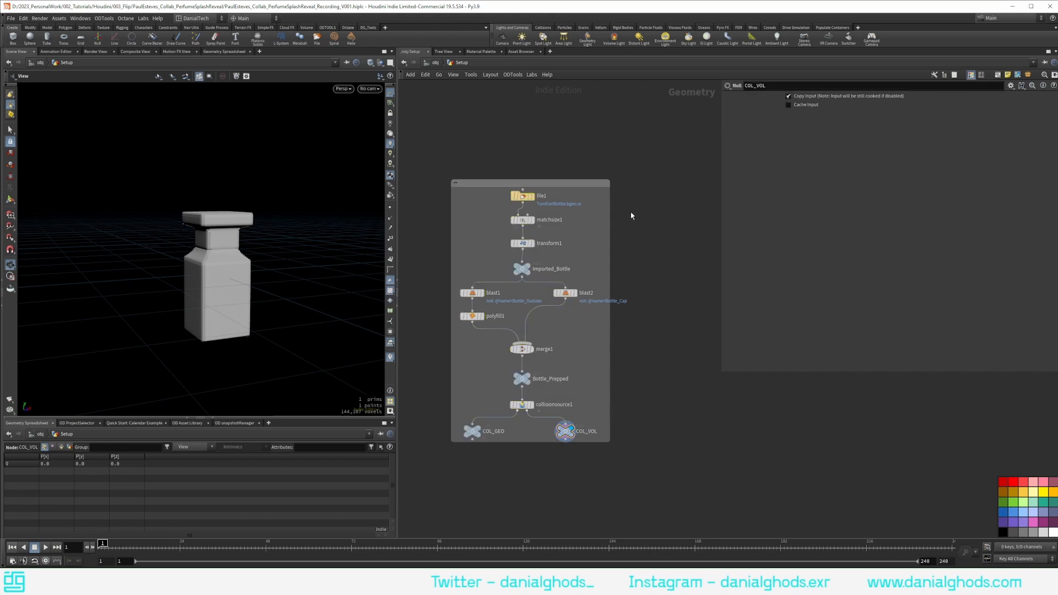
{"action": "left_click_drag", "start_coordinate": [611, 218], "coordinate": [636, 218]}
{"action": "double_click", "coordinate": [496, 183]}
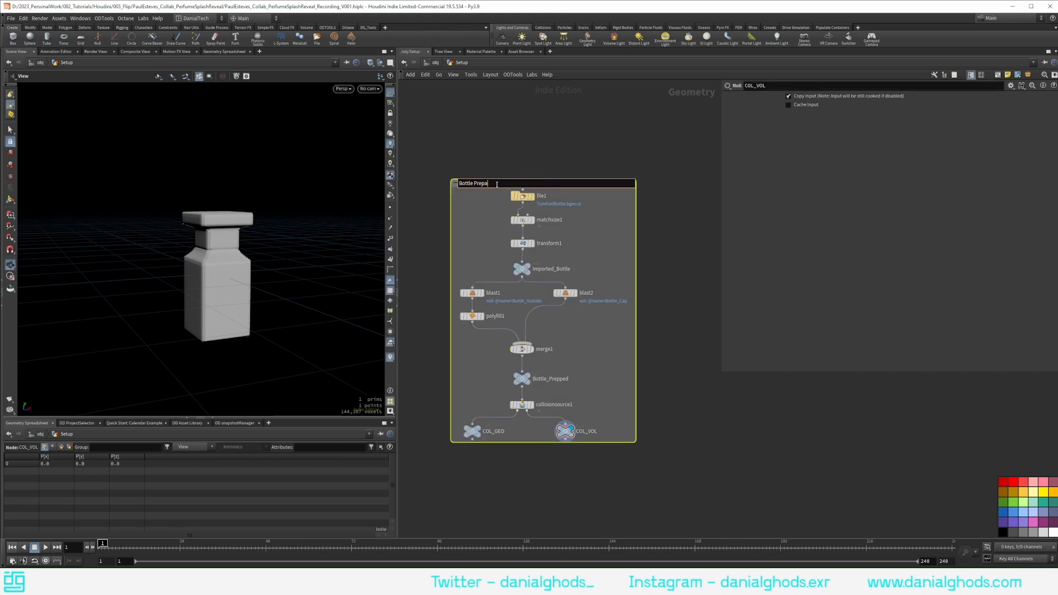
{"action": "type", "text": "Bottle Preparation"}
{"action": "key", "text": "Return"}
{"action": "left_click", "coordinate": [668, 264]}
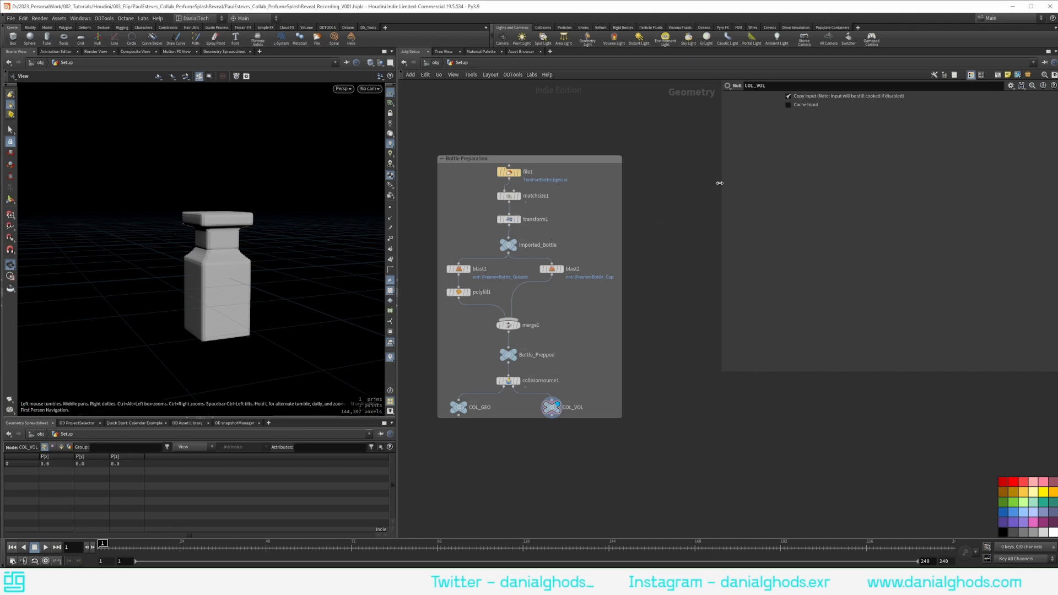
Enlarge the network editor and add a Box node in the empty space beside the Bottle Preparation network box.
{"action": "left_click_drag", "start_coordinate": [719, 183], "coordinate": [867, 182]}
{"action": "middle_click_drag", "start_coordinate": [730, 178], "coordinate": [652, 184]}
{"action": "key", "text": "Tab"}
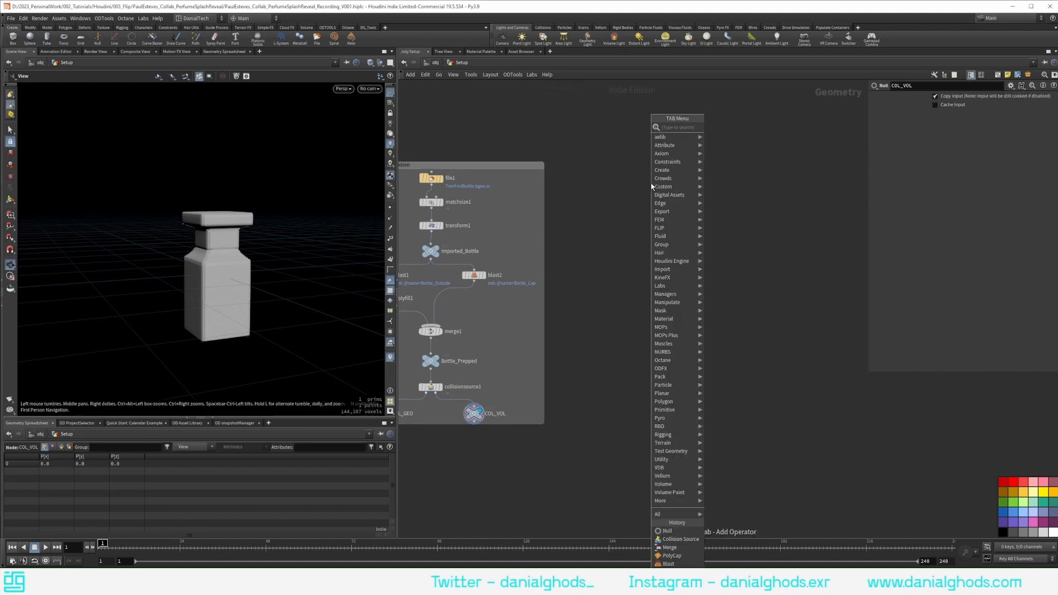
{"action": "type", "text": "box"}
{"action": "key", "text": "Return"}
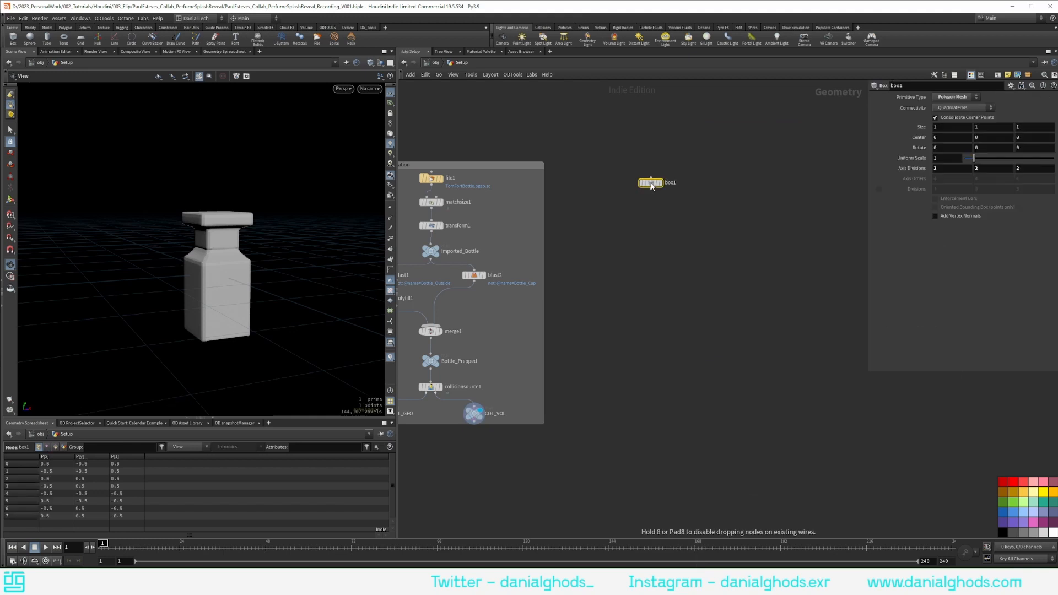
{"action": "left_click", "coordinate": [705, 179]}
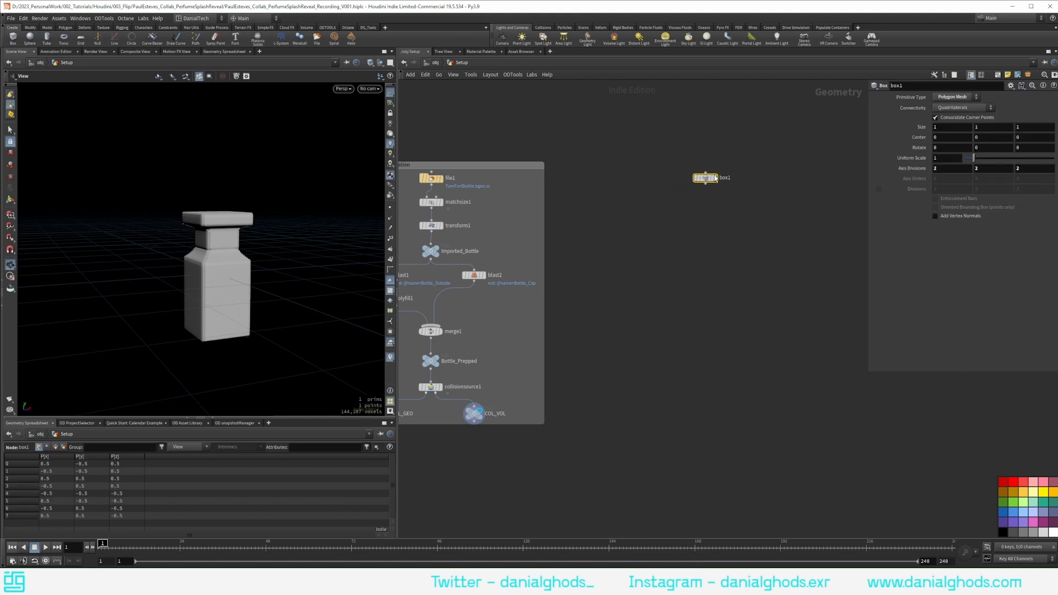
Display COL_GEO in the viewport and show box1 as a template together with it.
{"action": "middle_click_drag", "start_coordinate": [532, 366], "coordinate": [604, 332]}
{"action": "middle_click_drag", "start_coordinate": [460, 386], "coordinate": [422, 425]}
{"action": "left_click", "coordinate": [422, 425]}
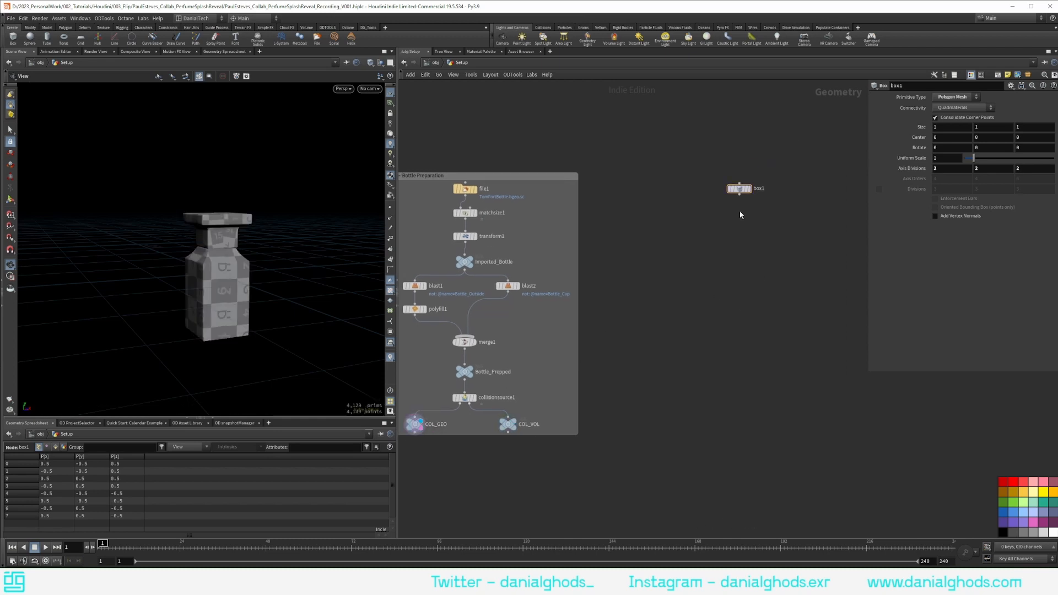
{"action": "left_click", "coordinate": [744, 192]}
{"action": "left_click", "coordinate": [751, 201]}
{"action": "left_click_drag", "start_coordinate": [228, 214], "coordinate": [203, 219]}
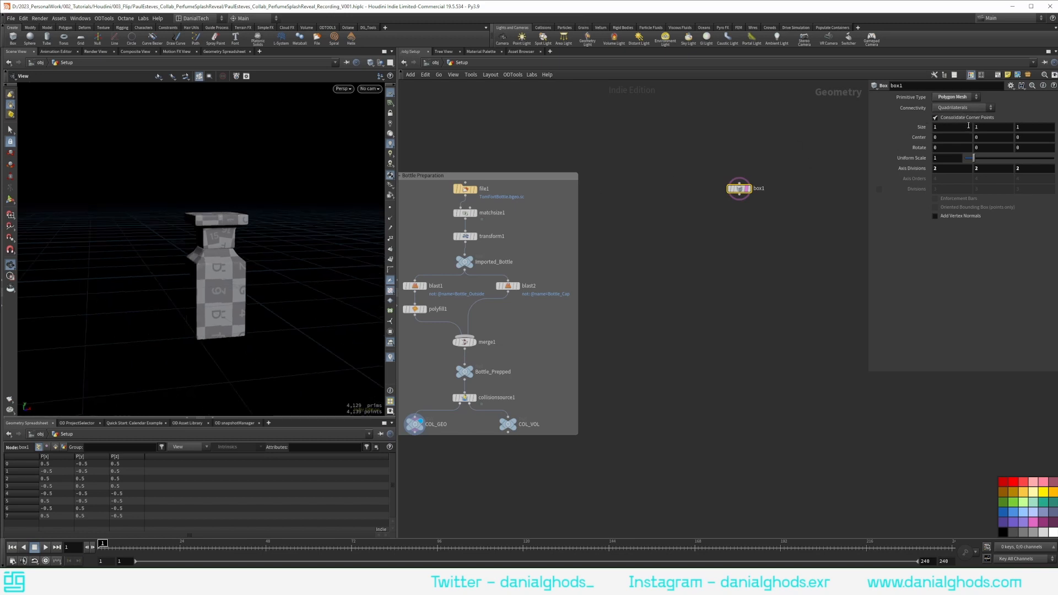
Set the size of box1 to 8, 15 and 8 so it surrounds the bottle.
{"action": "type", "text": "8"}
{"action": "key", "text": "Tab"}
{"action": "type", "text": "15"}
{"action": "key", "text": "Tab"}
{"action": "type", "text": "8"}
{"action": "key", "text": "Tab"}
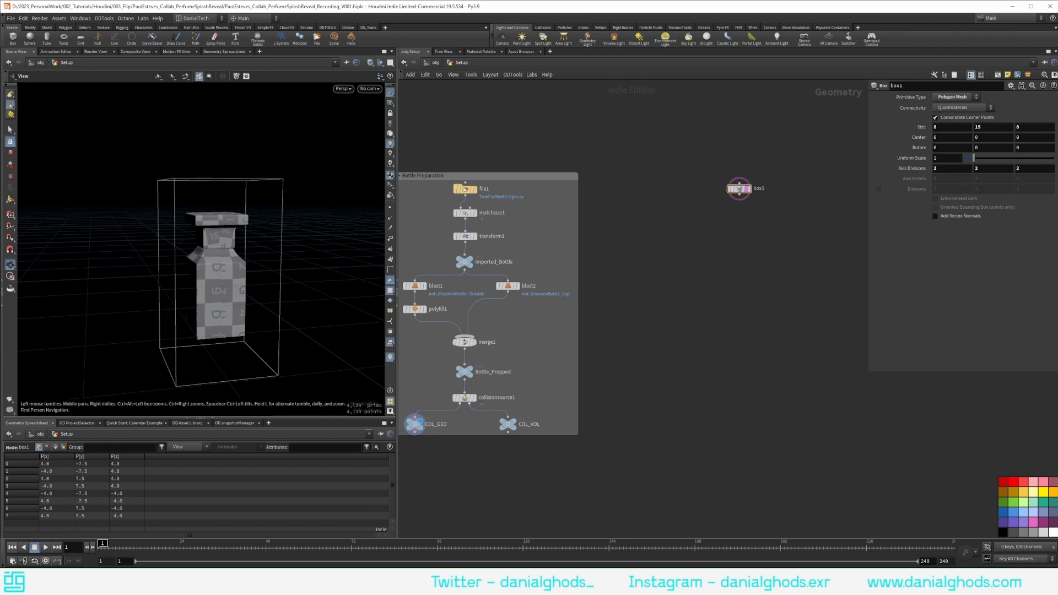
Add a Copy to Points node and connect box1 to its target points input.
{"action": "key", "text": "Tab"}
{"action": "type", "text": "flip"}
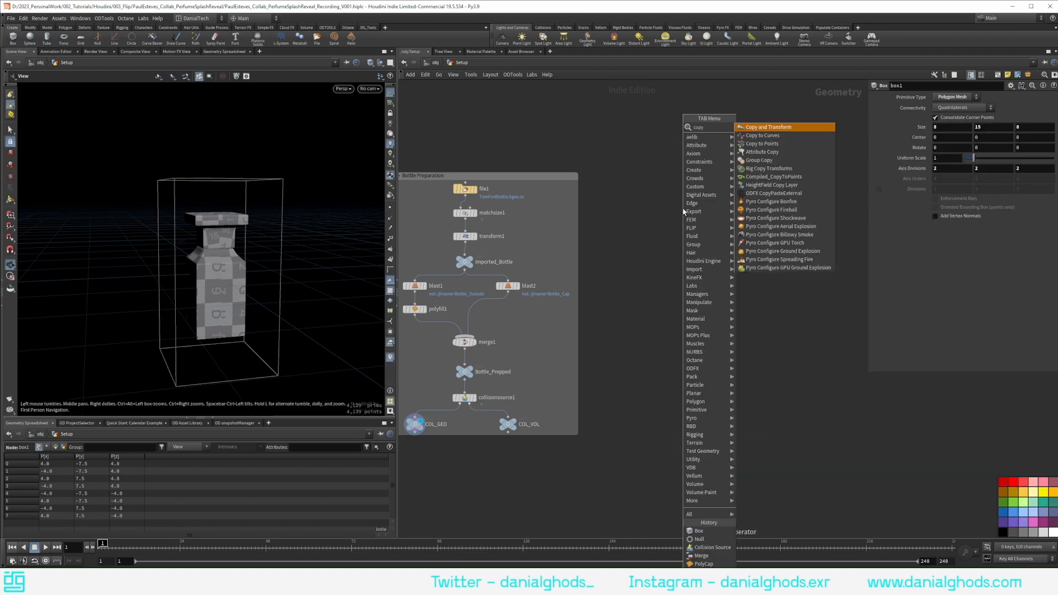
{"action": "key", "text": "Return"}
{"action": "left_click", "coordinate": [691, 230]}
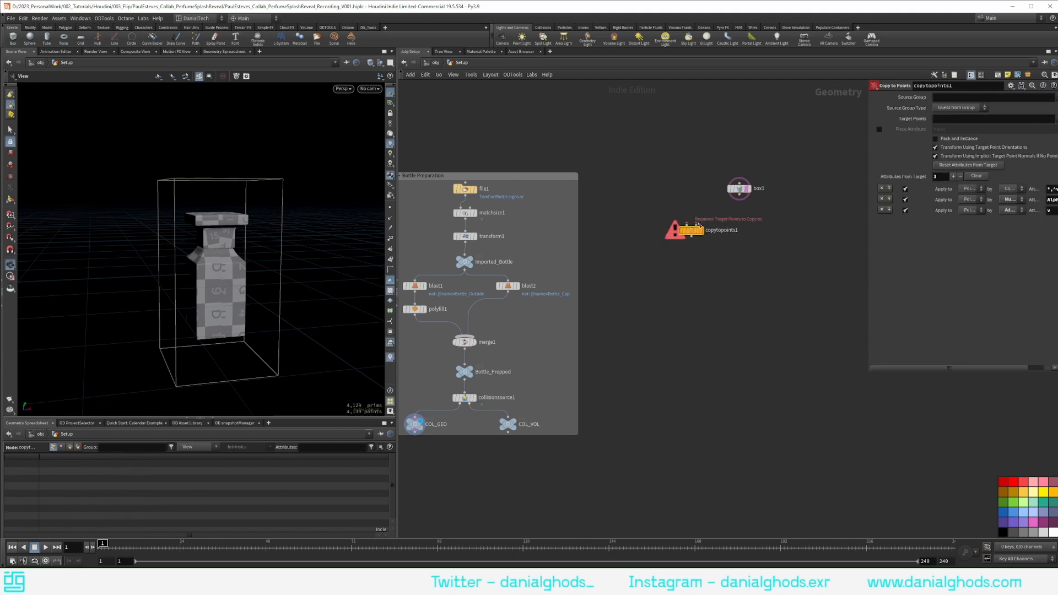
{"action": "left_click_drag", "start_coordinate": [744, 188], "coordinate": [742, 193]}
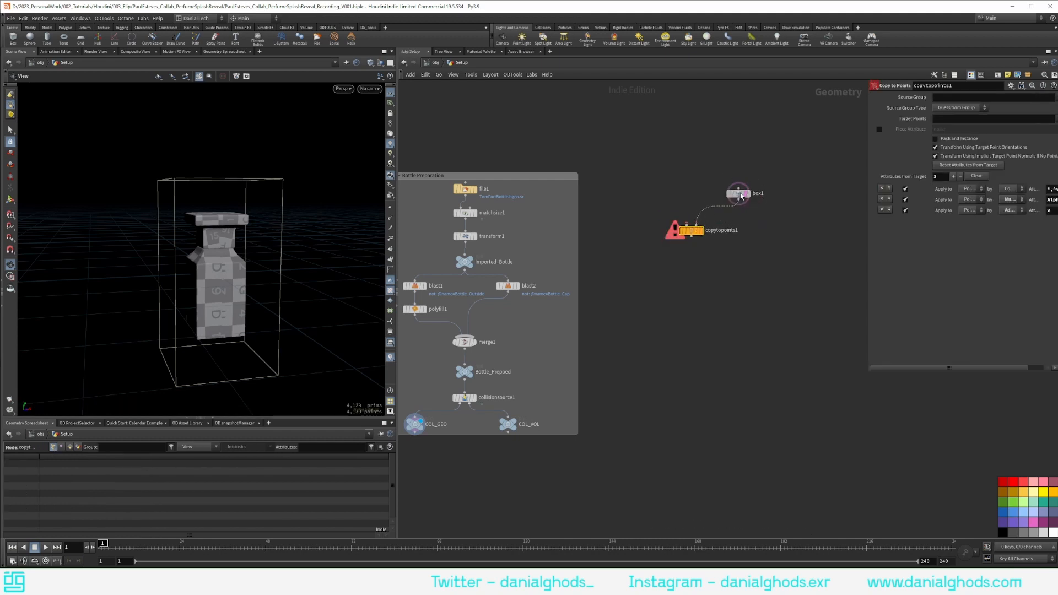
Turn on point markers in the viewport and display box1 in place of the bottle.
{"action": "left_click", "coordinate": [745, 193]}
{"action": "left_click", "coordinate": [745, 194]}
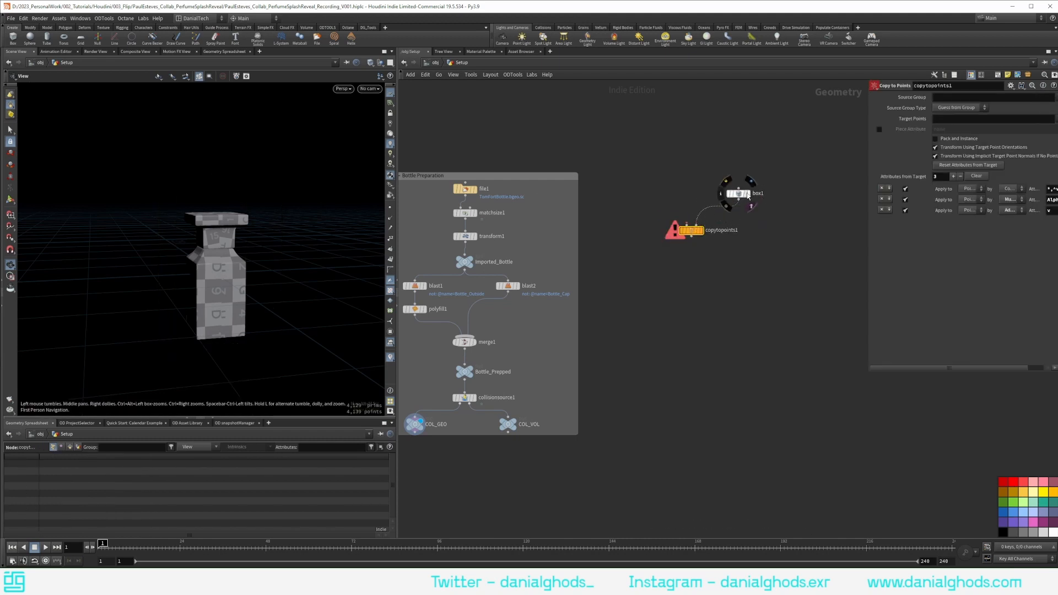
{"action": "left_click_drag", "start_coordinate": [361, 201], "coordinate": [300, 188]}
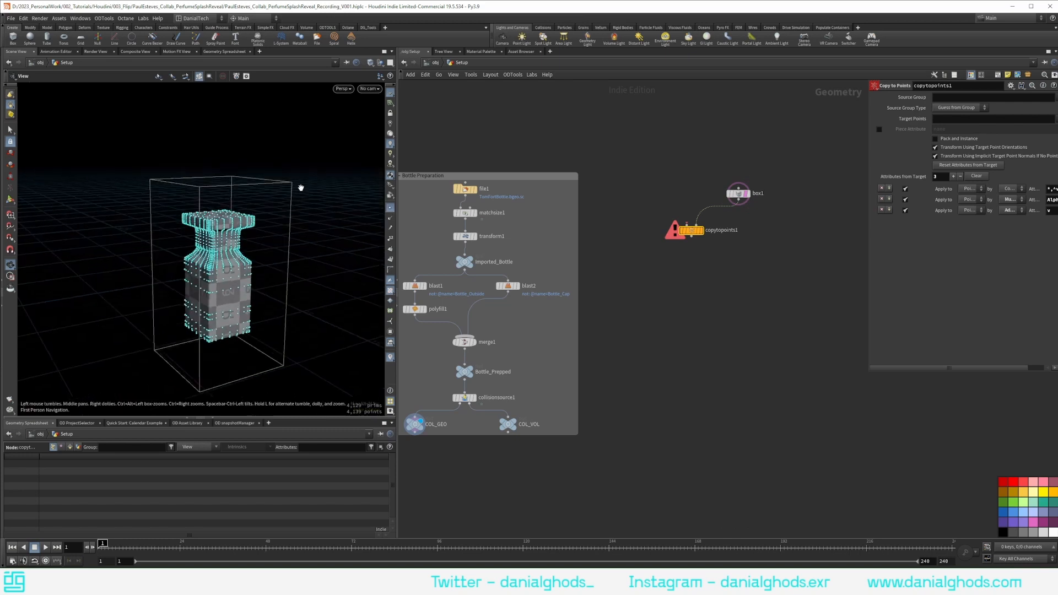
{"action": "left_click", "coordinate": [748, 194]}
{"action": "left_click_drag", "start_coordinate": [182, 161], "coordinate": [293, 208]}
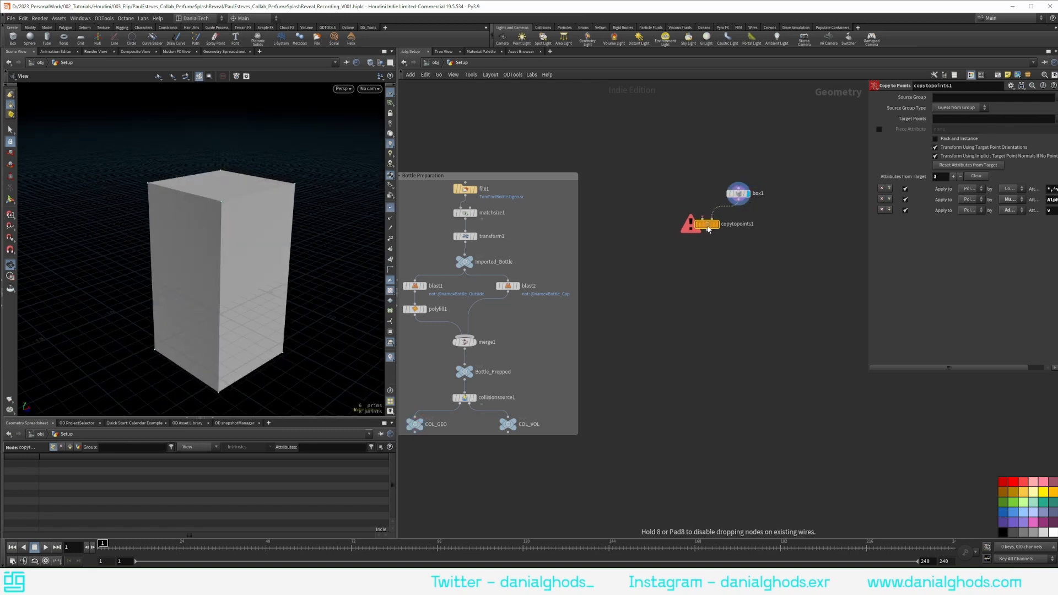
Add a second Box node, connect it to the first input of copytopoints1, and display the copied result.
{"action": "key", "text": "Tab"}
{"action": "type", "text": "box"}
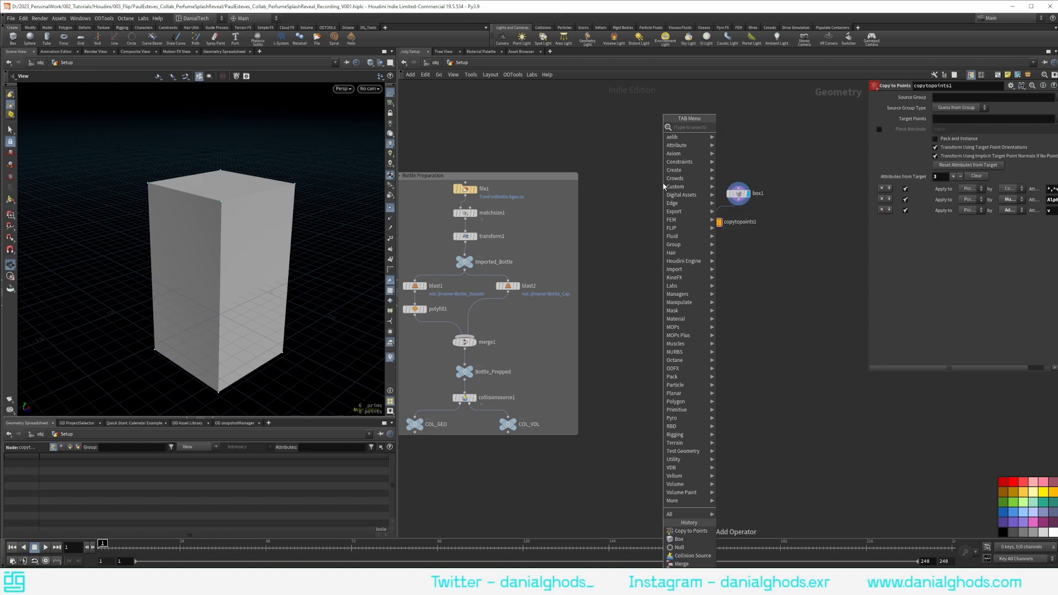
{"action": "key", "text": "Return"}
{"action": "left_click", "coordinate": [665, 190]}
{"action": "mouse_move", "coordinate": [663, 191]}
{"action": "left_mouse_down"}
{"action": "mouse_move", "coordinate": [705, 215]}
{"action": "mouse_move", "coordinate": [680, 194]}
{"action": "left_mouse_up"}
{"action": "left_click", "coordinate": [719, 222]}
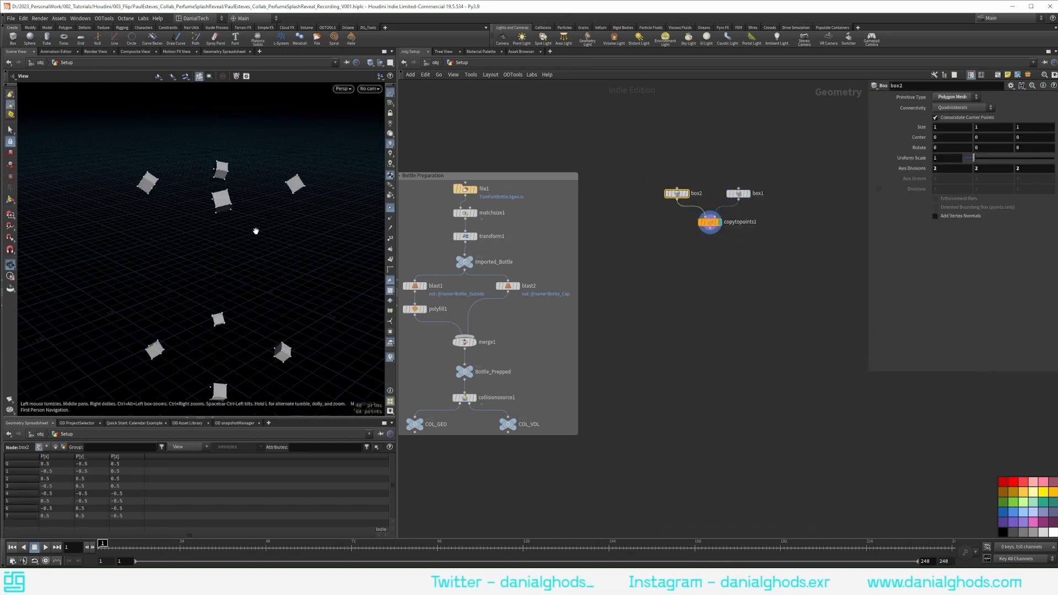
Set the size of box2 to 2 in all three axes.
{"action": "left_click_drag", "start_coordinate": [943, 127], "coordinate": [887, 132]}
{"action": "type", "text": "2"}
{"action": "key", "text": "Tab"}
{"action": "type", "text": "2"}
{"action": "key", "text": "Tab"}
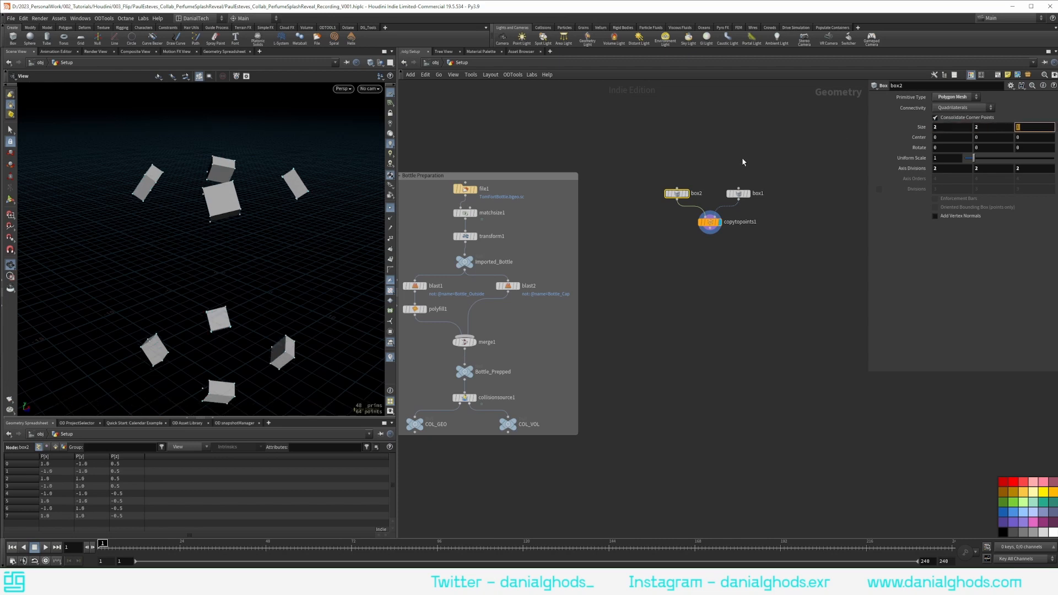
{"action": "type", "text": "2"}
{"action": "key", "text": "Tab"}
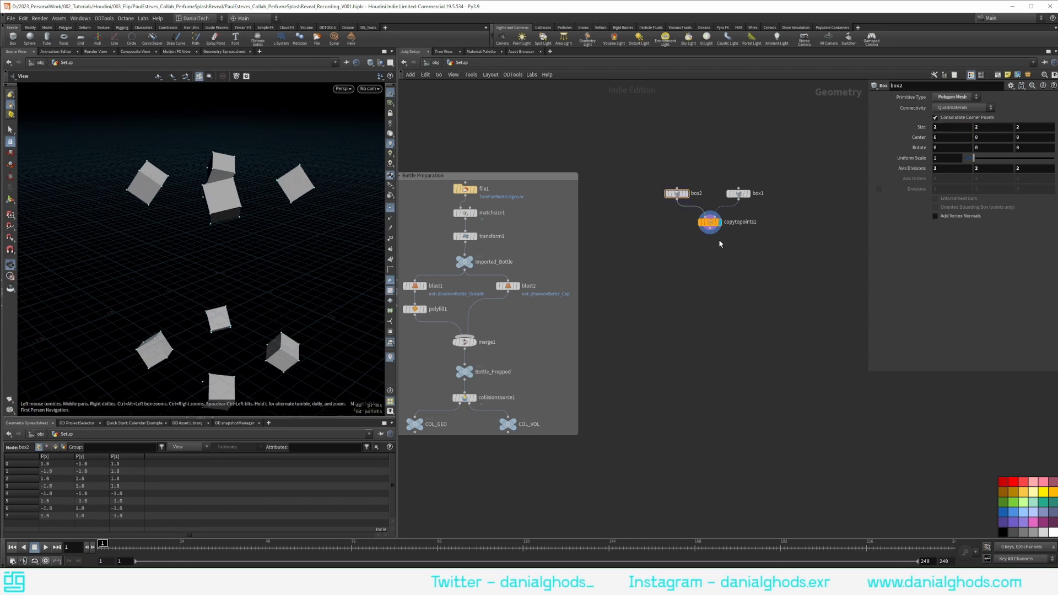
Add a Scatter node connected below copytopoints1 and align the two nodes vertically.
{"action": "key", "text": "Tab"}
{"action": "type", "text": "scat"}
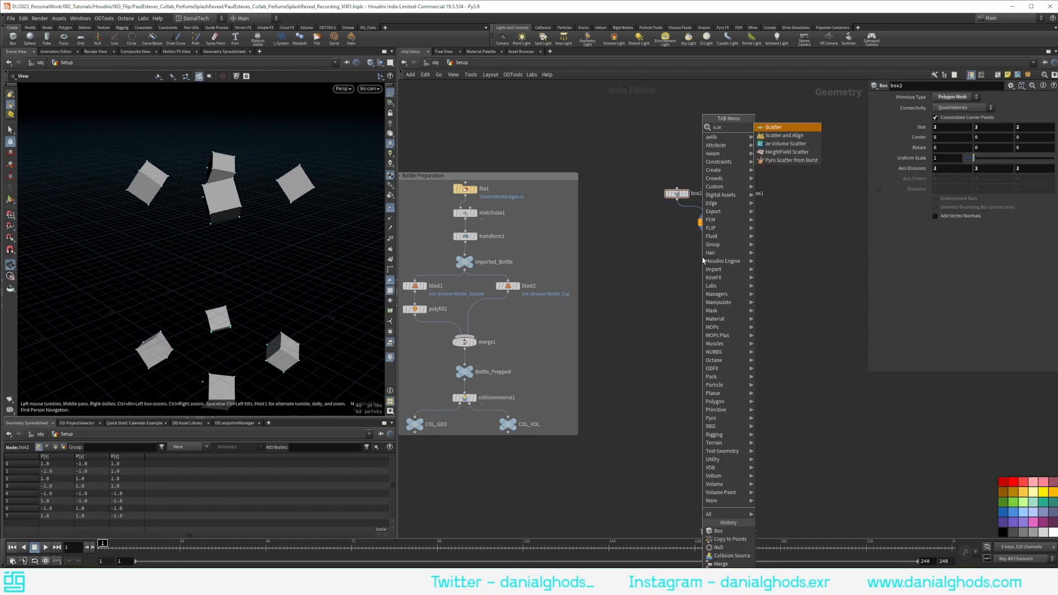
{"action": "key", "text": "Return"}
{"action": "left_click", "coordinate": [702, 257]}
{"action": "left_click_drag", "start_coordinate": [669, 282], "coordinate": [723, 306]}
{"action": "key", "text": "a"}
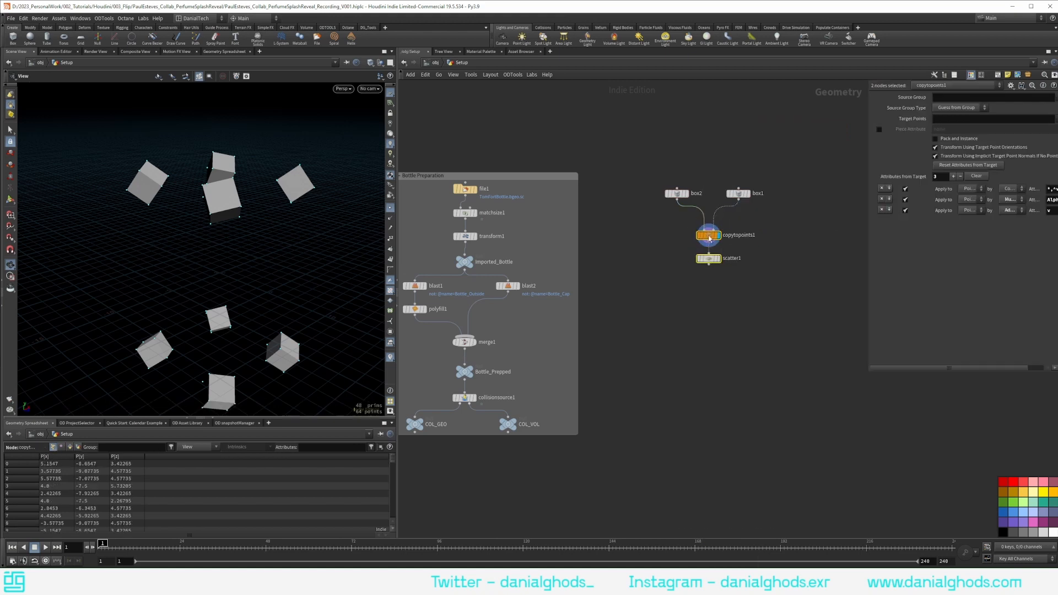
Tidy the layout by closing the gap above copytopoints1 and nudging box1 and box2 up.
{"action": "left_click_drag", "start_coordinate": [709, 234], "coordinate": [710, 211]}
{"action": "left_click_drag", "start_coordinate": [647, 199], "coordinate": [745, 186]}
{"action": "left_click_drag", "start_coordinate": [677, 192], "coordinate": [676, 187]}
{"action": "left_click", "coordinate": [677, 216]}
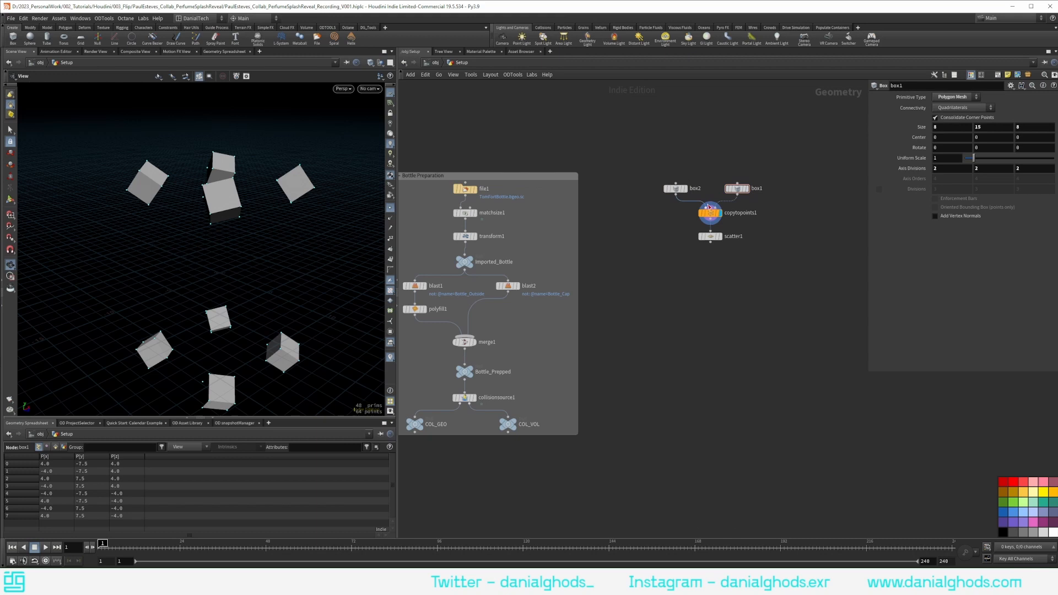
Set scatter1's Force Total Count to the expression $FF%12==1 and check its displayed output up to frame 37.
{"action": "left_click", "coordinate": [710, 237]}
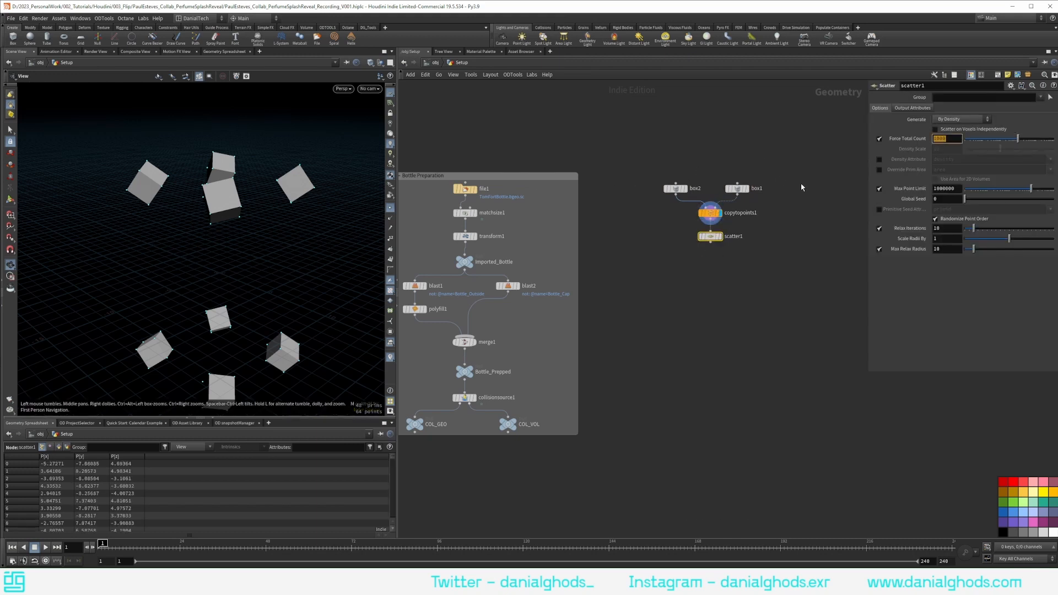
{"action": "type", "text": "$FF"}
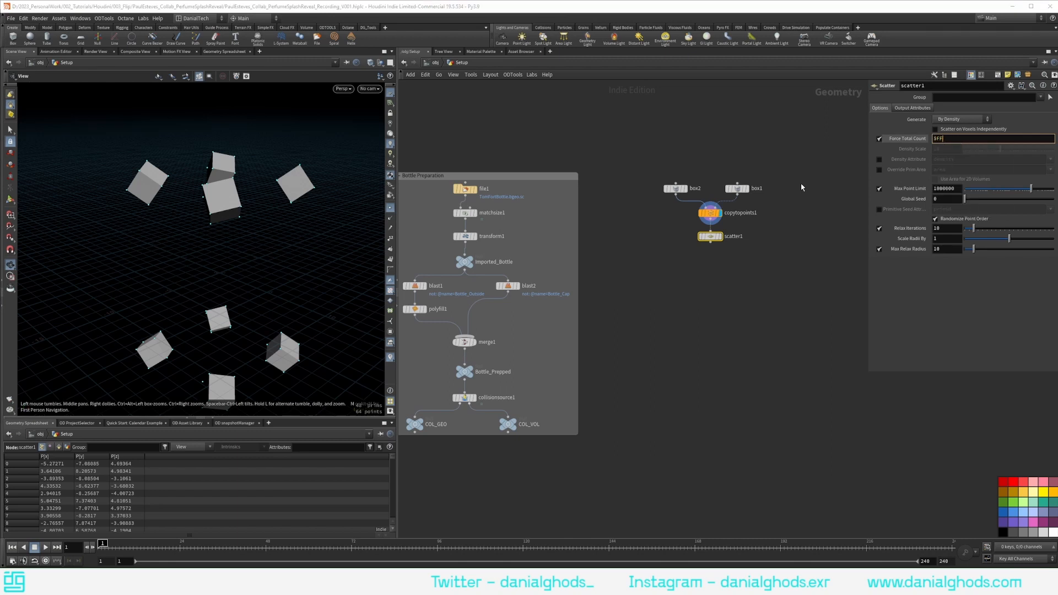
{"action": "type", "text": "*"}
{"action": "type", "text": "12==1"}
{"action": "key", "text": "Return"}
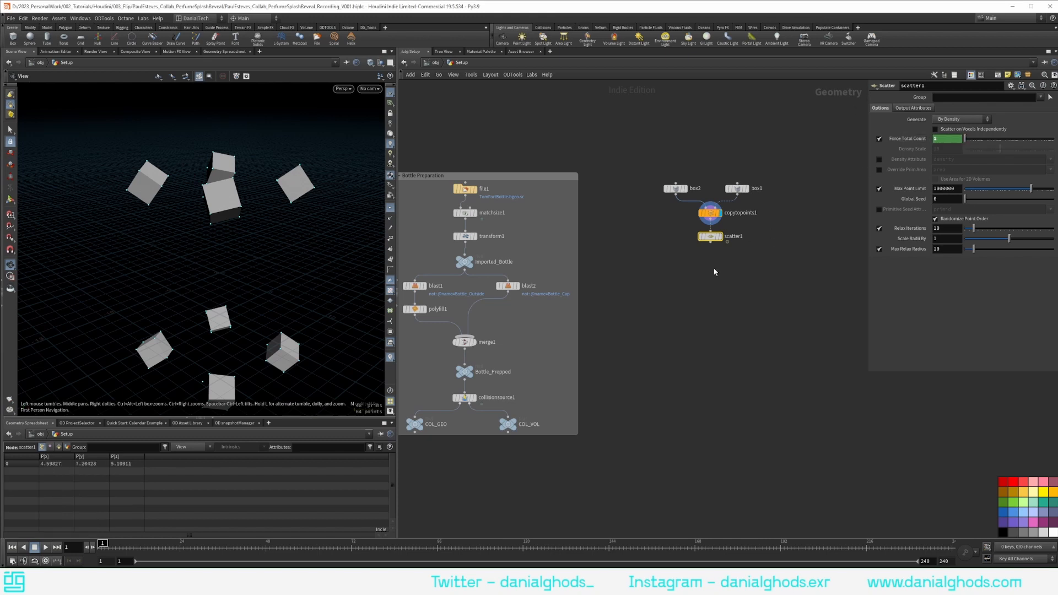
{"action": "left_click", "coordinate": [722, 237]}
{"action": "left_click_drag", "start_coordinate": [100, 547], "coordinate": [226, 552]}
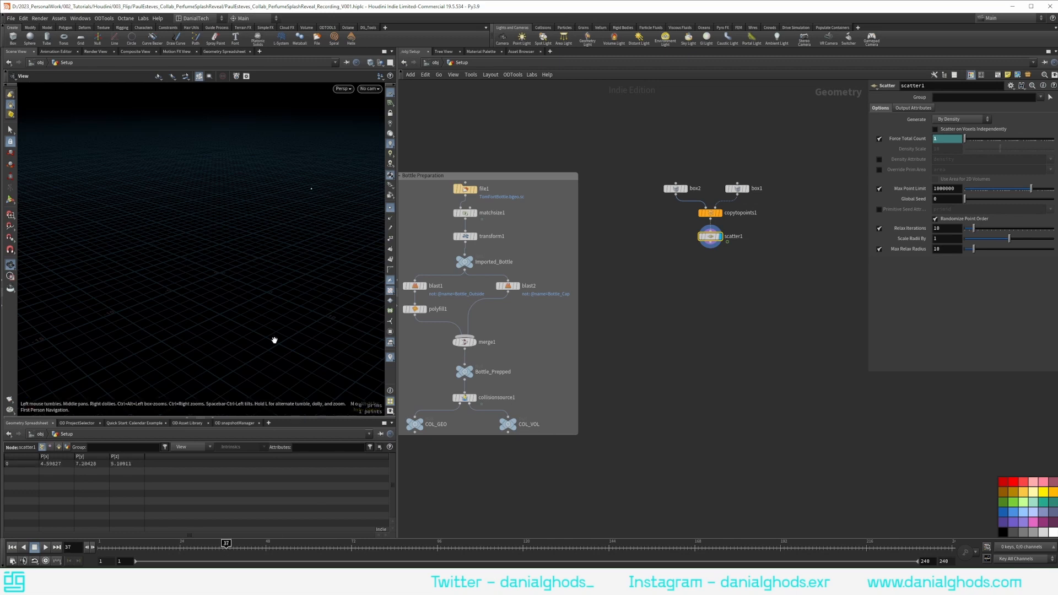
Move the box2, box1, copytopoints1 and scatter1 nodes farther away from the Bottle Preparation network box.
{"action": "left_click_drag", "start_coordinate": [772, 250], "coordinate": [777, 188]}
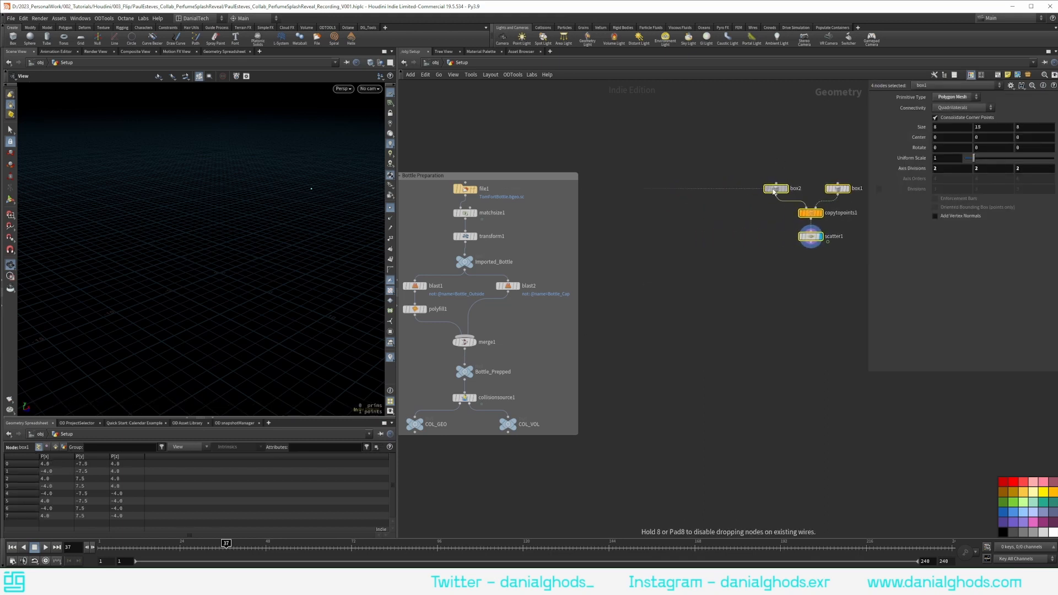
{"action": "left_click", "coordinate": [675, 235]}
{"action": "middle_click_drag", "start_coordinate": [718, 278], "coordinate": [662, 252]}
Add a second Copy to Points node below and beside scatter1.
{"action": "key", "text": "Tab"}
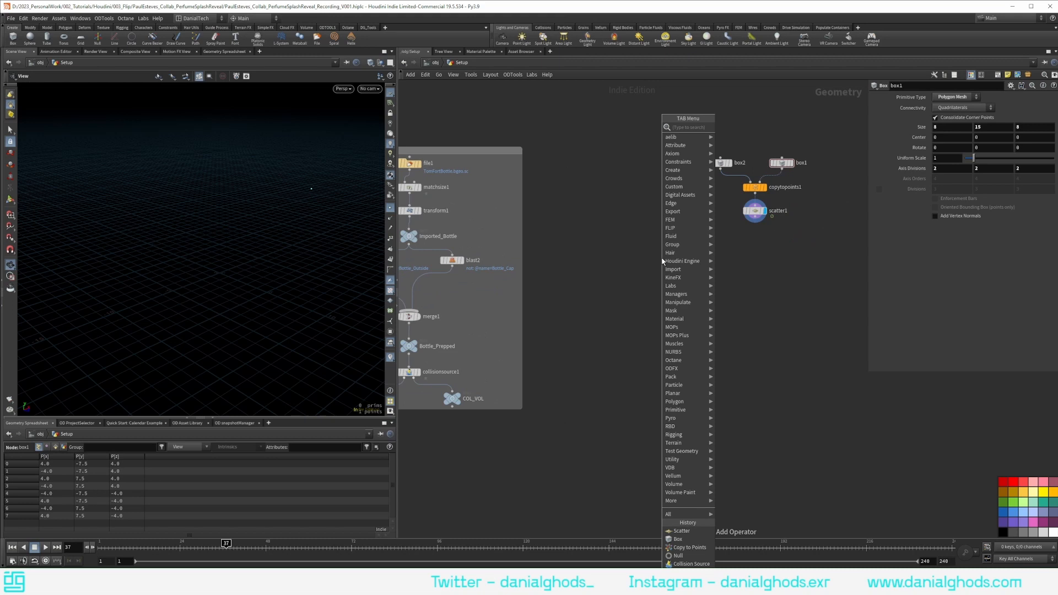
{"action": "key", "text": "Escape"}
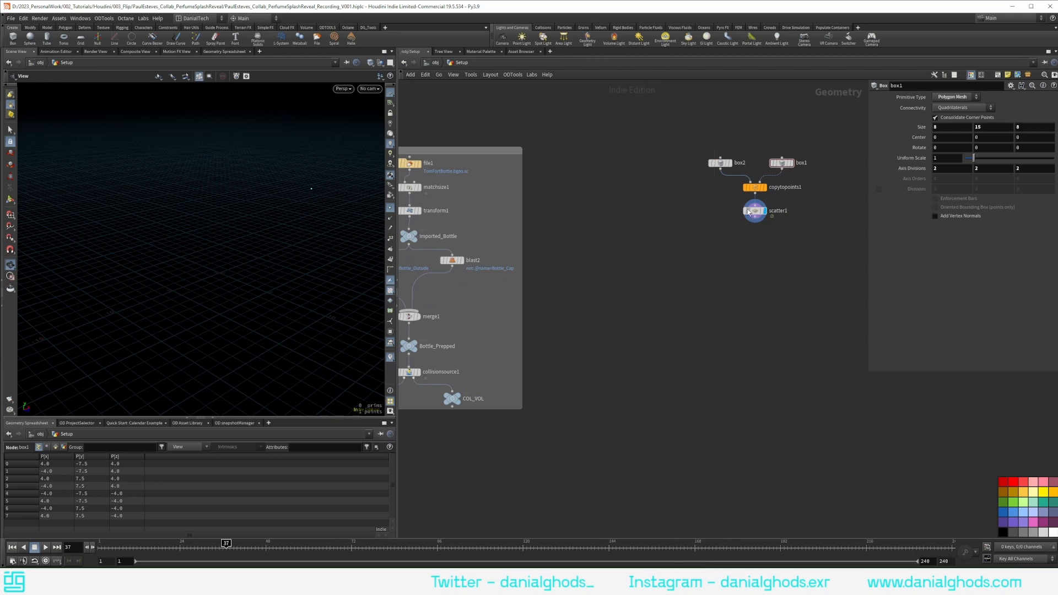
{"action": "key", "text": "Tab"}
{"action": "type", "text": "copytop"}
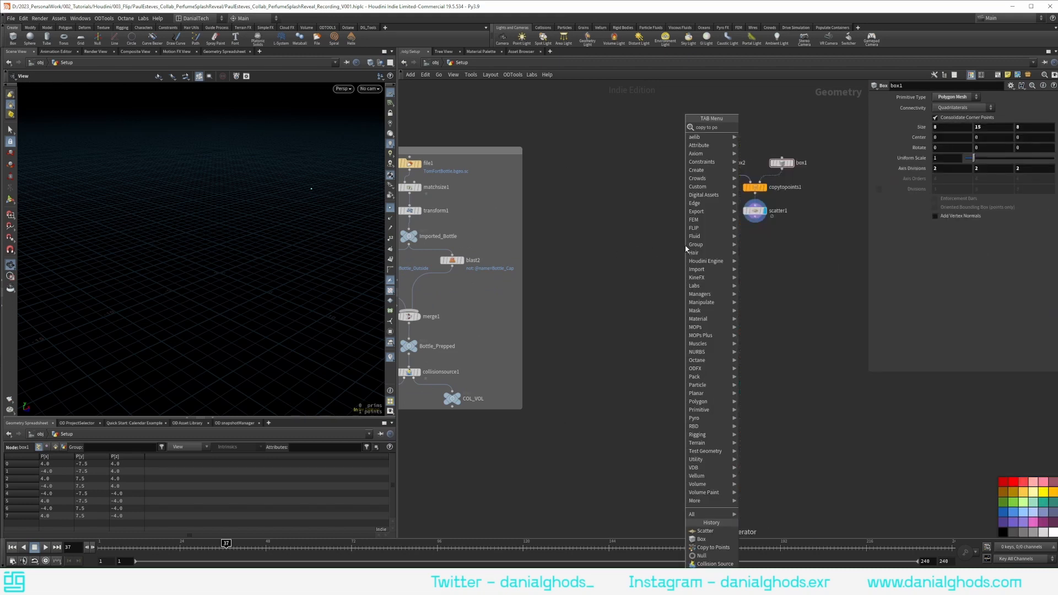
{"action": "key", "text": "Return"}
{"action": "key", "text": "Return"}
Set scatter1's Global Seed to the expression $F*10 while on frame 25.
{"action": "left_click", "coordinate": [755, 211]}
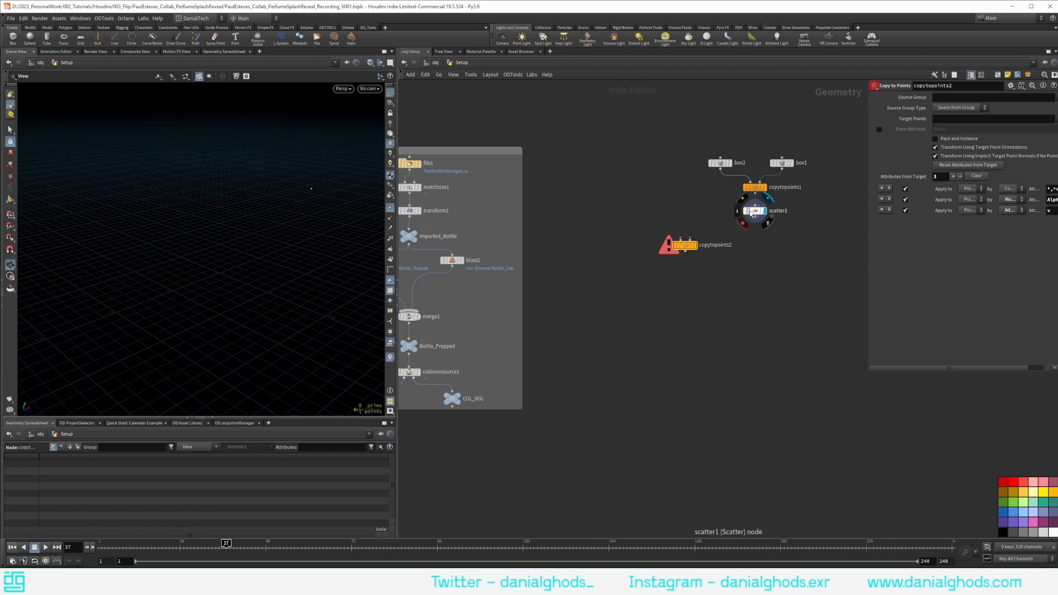
{"action": "mouse_move", "coordinate": [132, 545]}
{"action": "left_mouse_down"}
{"action": "mouse_move", "coordinate": [101, 545]}
{"action": "mouse_move", "coordinate": [183, 545]}
{"action": "left_mouse_up"}
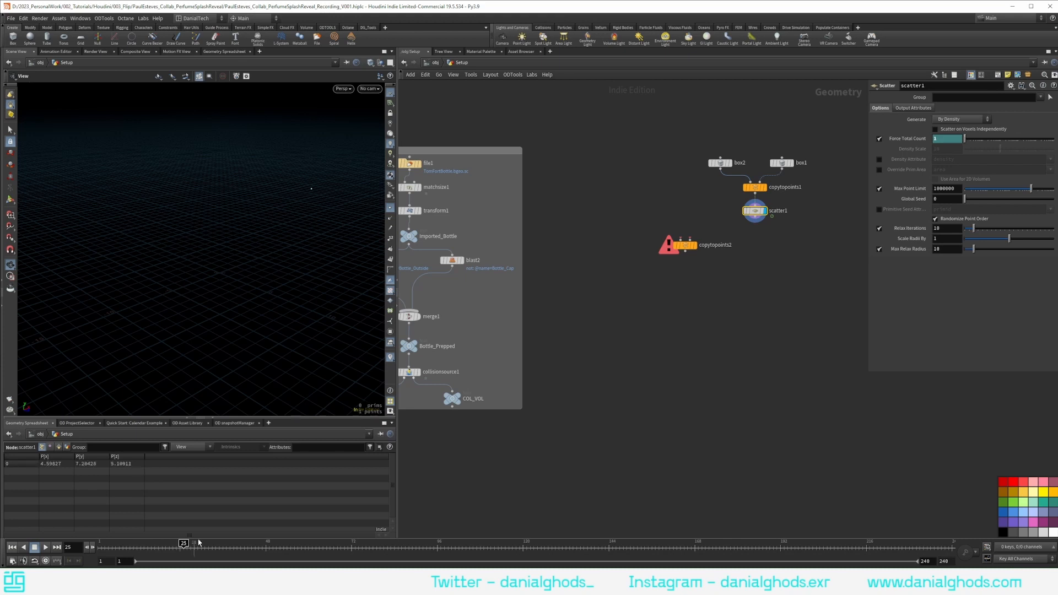
{"action": "left_click_drag", "start_coordinate": [184, 359], "coordinate": [233, 312]}
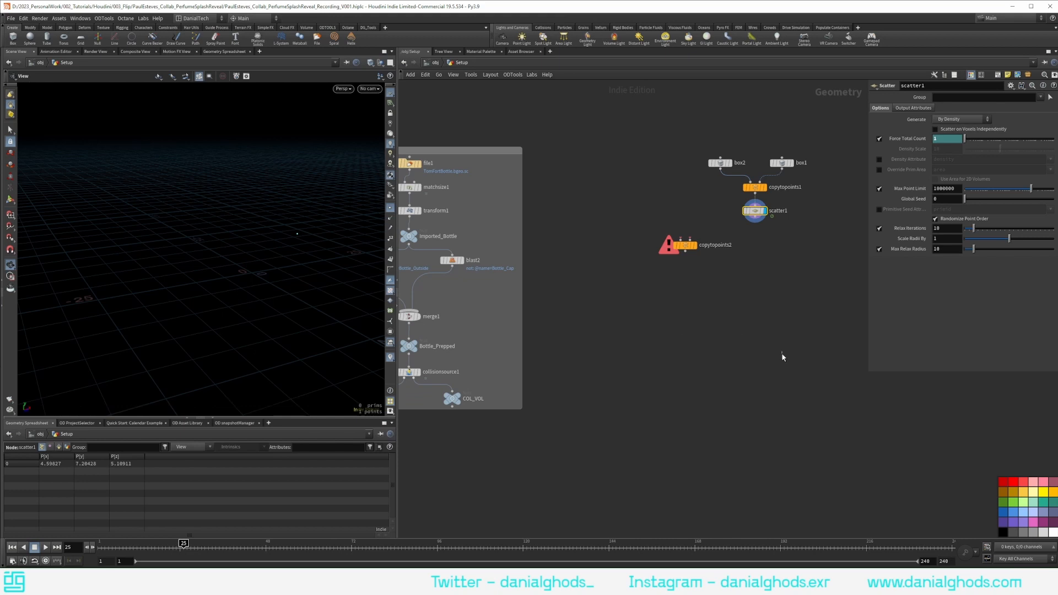
{"action": "left_click_drag", "start_coordinate": [686, 246], "coordinate": [691, 257]}
{"action": "left_click_drag", "start_coordinate": [948, 199], "coordinate": [915, 229]}
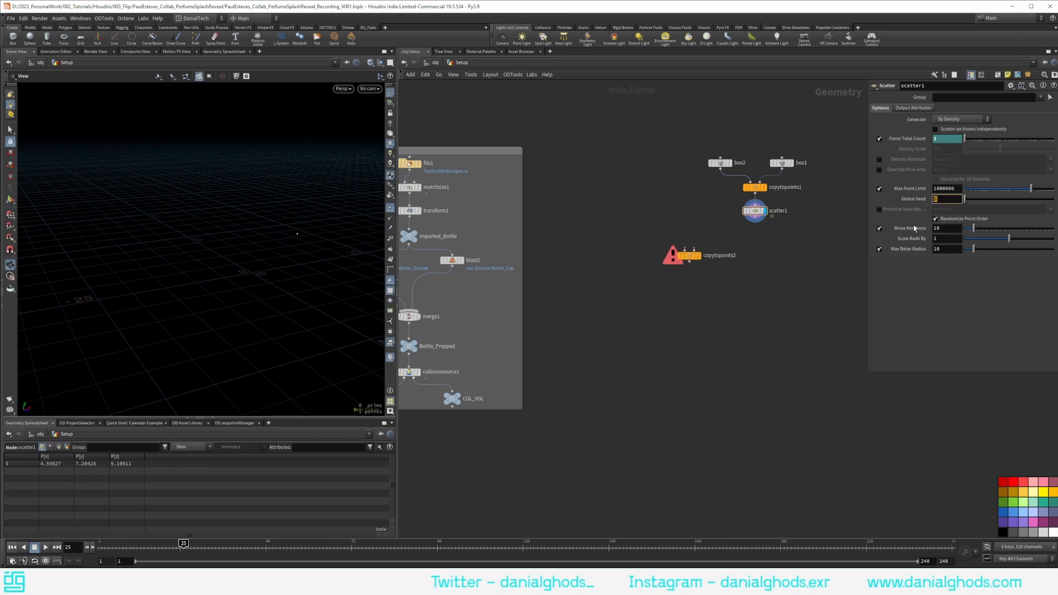
{"action": "type", "text": "$F"}
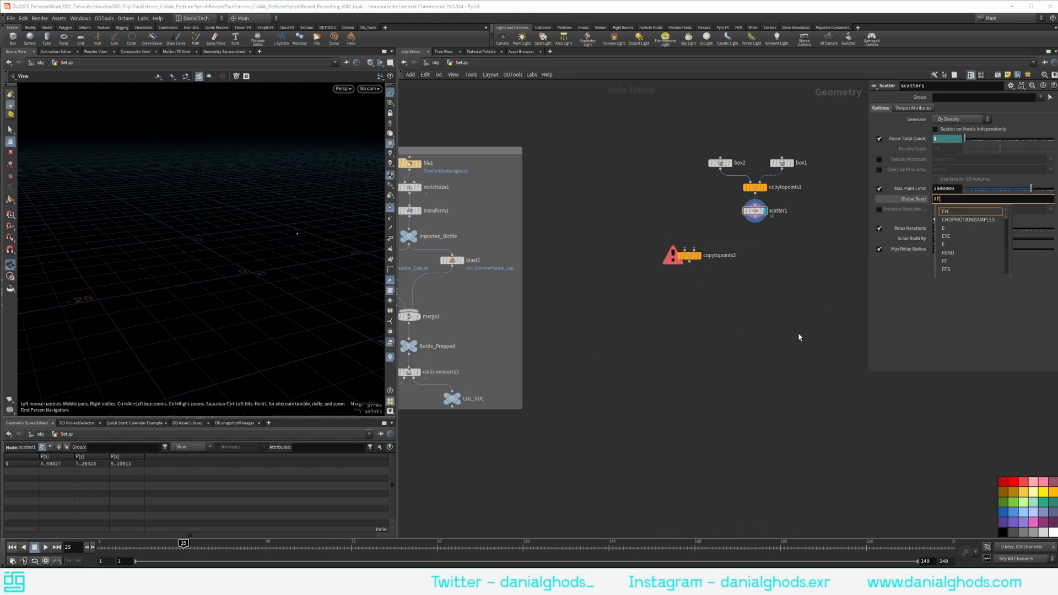
{"action": "type", "text": "*10"}
{"action": "key", "text": "Return"}
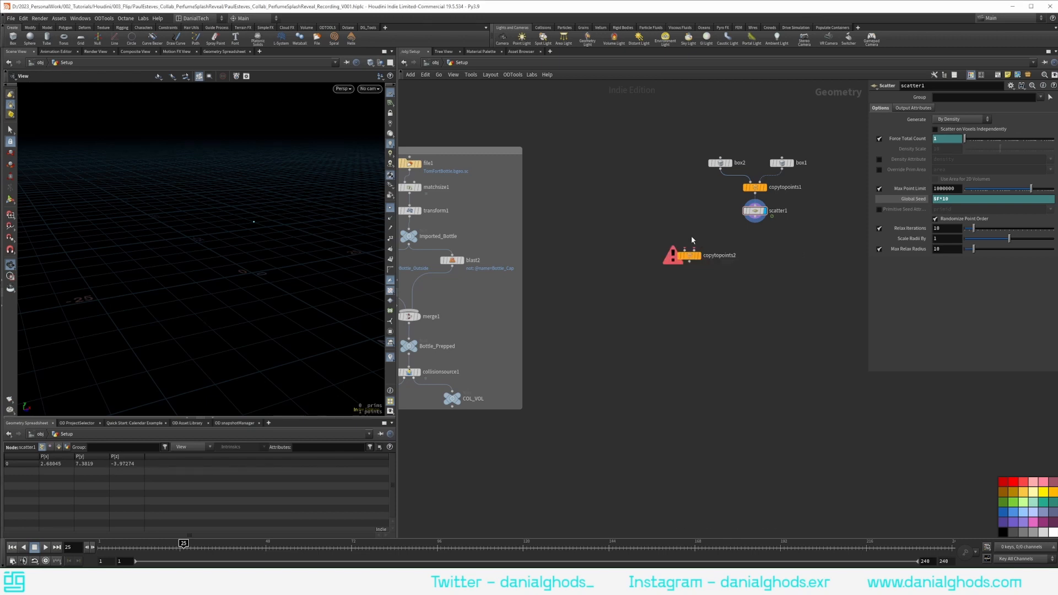
Wire scatter1 into copytopoints2's second input and a new Sphere node into its first input.
{"action": "left_click_drag", "start_coordinate": [695, 249], "coordinate": [771, 217]}
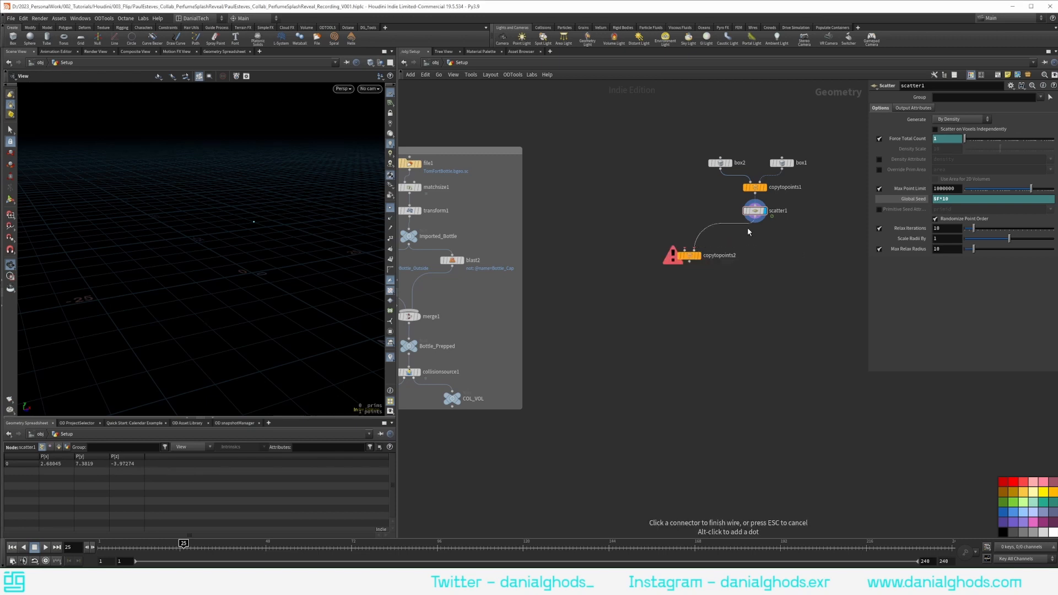
{"action": "left_click_drag", "start_coordinate": [706, 258], "coordinate": [725, 253]}
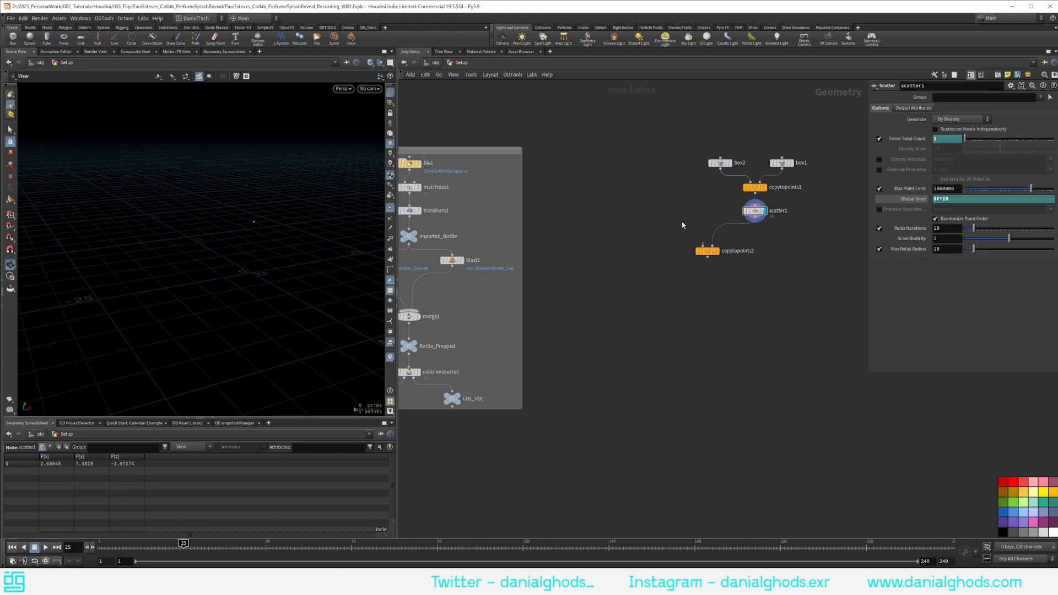
{"action": "key", "text": "Tab"}
{"action": "type", "text": "sphere"}
{"action": "key", "text": "Return"}
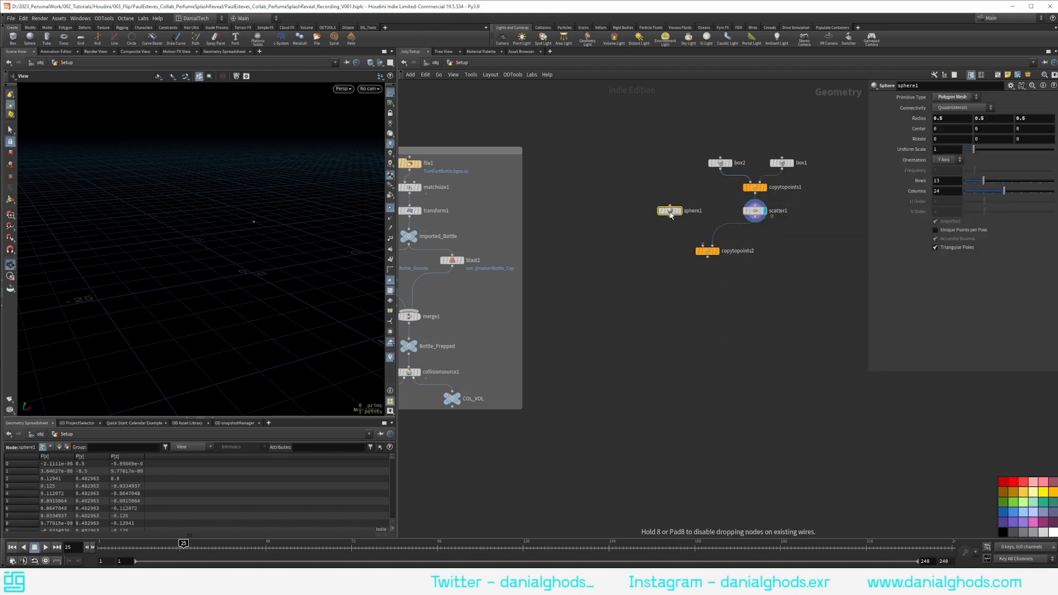
{"action": "mouse_move", "coordinate": [670, 217]}
{"action": "left_mouse_down"}
{"action": "mouse_move", "coordinate": [702, 245]}
{"action": "mouse_move", "coordinate": [711, 239]}
{"action": "mouse_move", "coordinate": [678, 211]}
{"action": "left_mouse_up"}
Set sphere1's Primitive Type to Polygon and display copytopoints2's output at frame 1.
{"action": "left_click", "coordinate": [953, 96]}
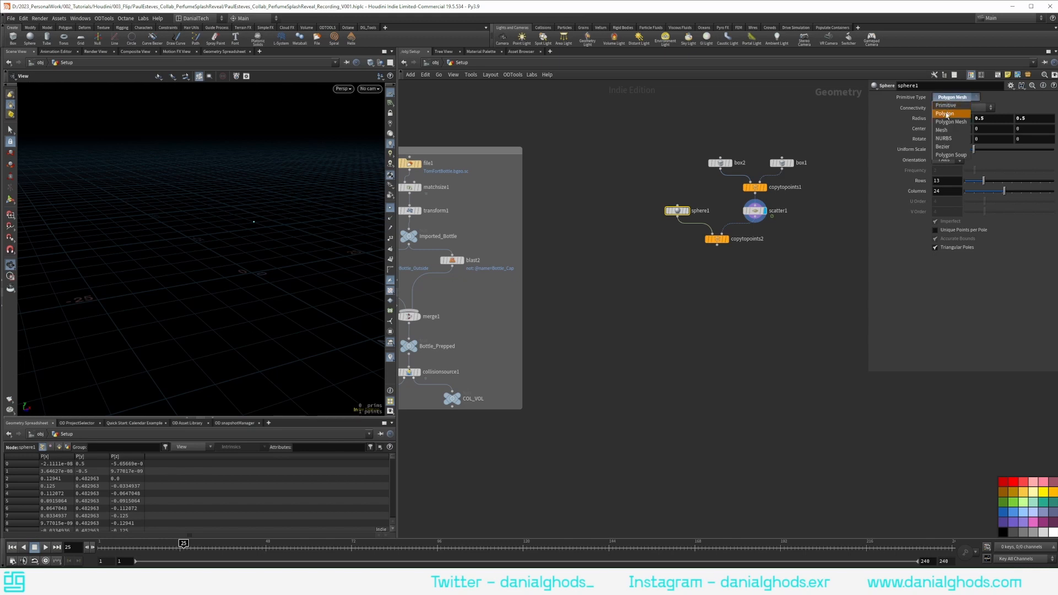
{"action": "left_click", "coordinate": [951, 107]}
{"action": "left_click", "coordinate": [102, 546]}
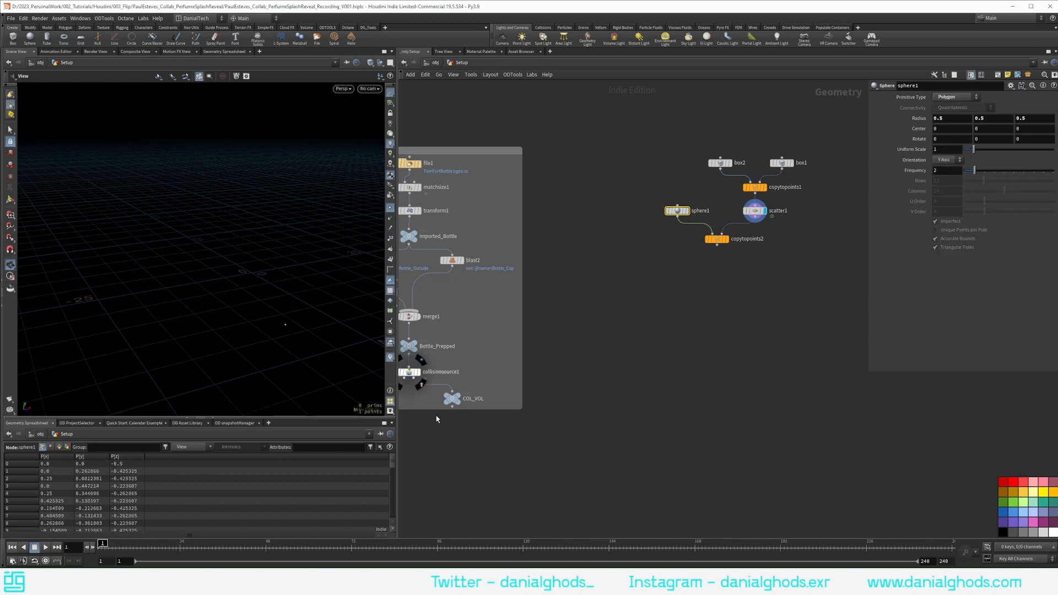
{"action": "left_click", "coordinate": [728, 239]}
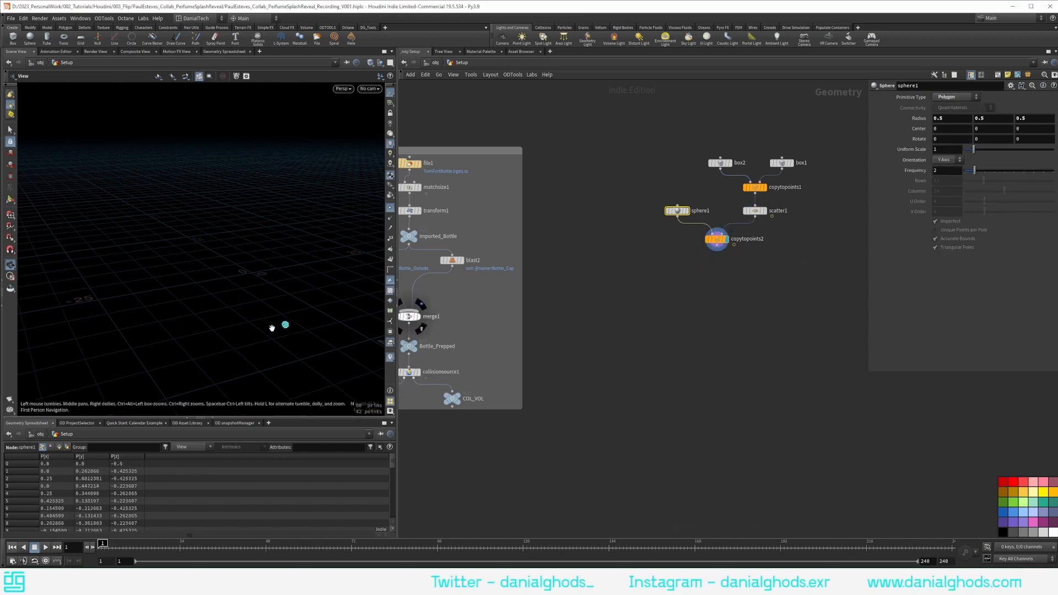
{"action": "left_click_drag", "start_coordinate": [273, 328], "coordinate": [286, 334]}
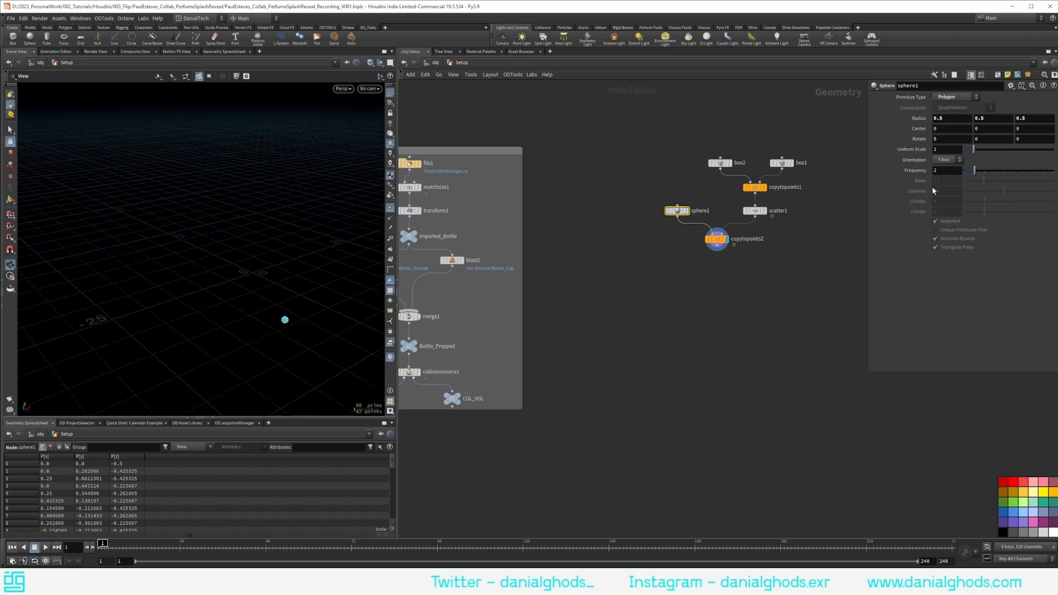
Set sphere1's Frequency to 12 and its Uniform Scale to 0.75.
{"action": "type", "text": "12"}
{"action": "left_click_drag", "start_coordinate": [937, 170], "coordinate": [896, 161]}
{"action": "key", "text": "Return"}
{"action": "type", "text": ".75"}
{"action": "key", "text": "Return"}
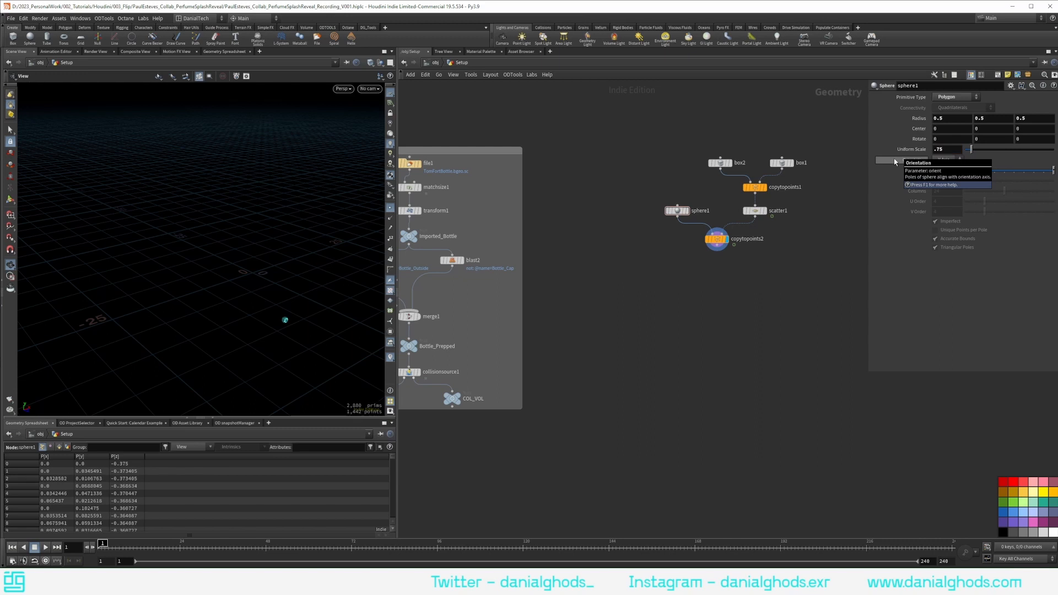
Turn off point display in the viewport to view the copied sphere as a plain shaded surface.
{"action": "scroll", "coordinate": [297, 323], "scroll_direction": "up", "scroll_amount": 4}
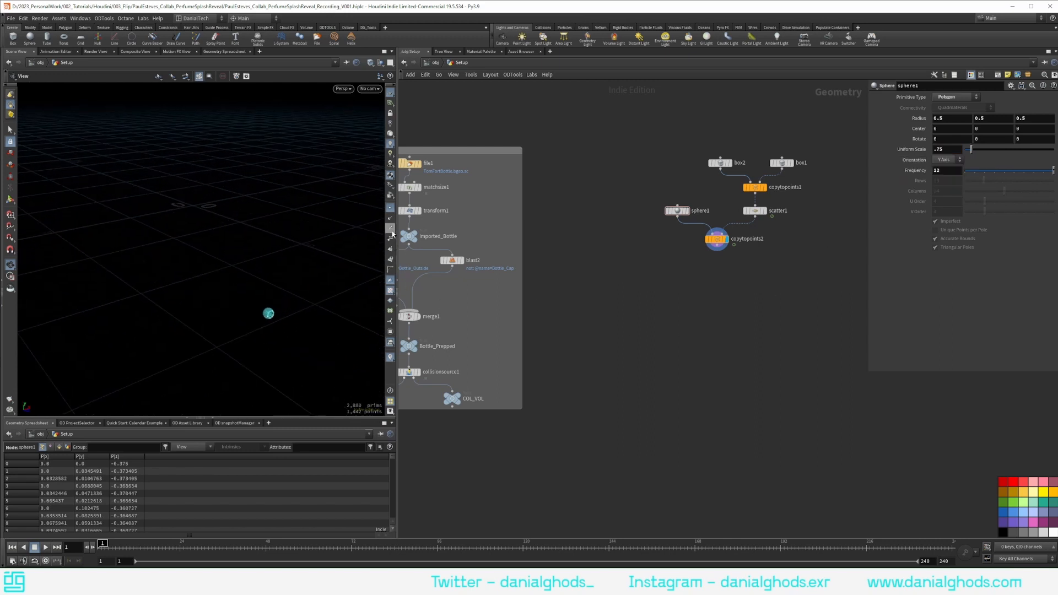
{"action": "left_click", "coordinate": [392, 209]}
{"action": "left_click_drag", "start_coordinate": [261, 293], "coordinate": [205, 300]}
{"action": "scroll", "coordinate": [259, 280], "scroll_direction": "down", "scroll_amount": 4}
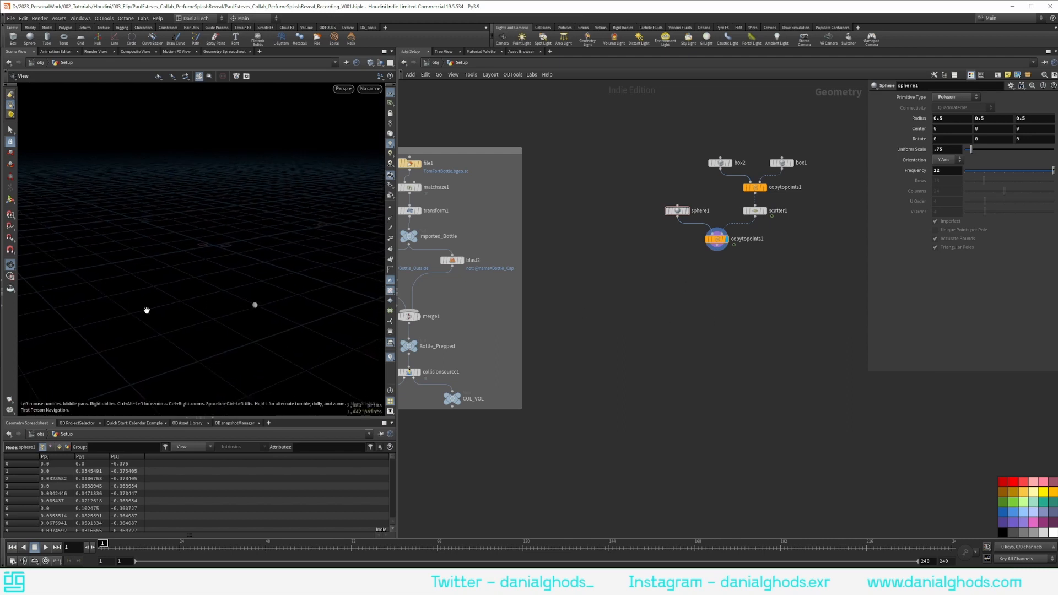
Add a Mountain node connected below copytopoints2 and align the two nodes vertically.
{"action": "key", "text": "Tab"}
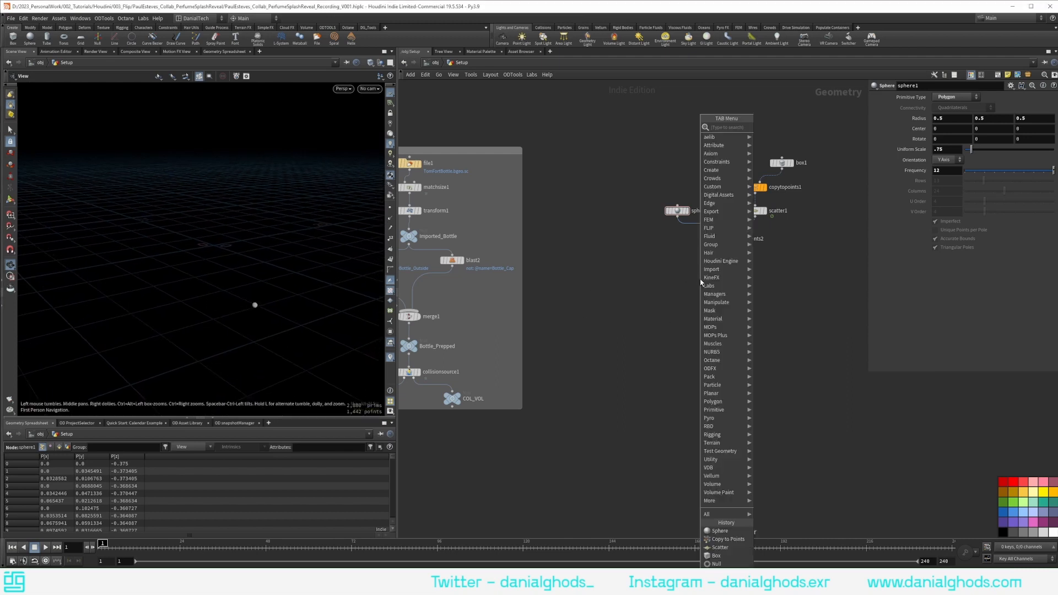
{"action": "type", "text": "mountai"}
{"action": "key", "text": "Return"}
{"action": "left_click", "coordinate": [716, 268]}
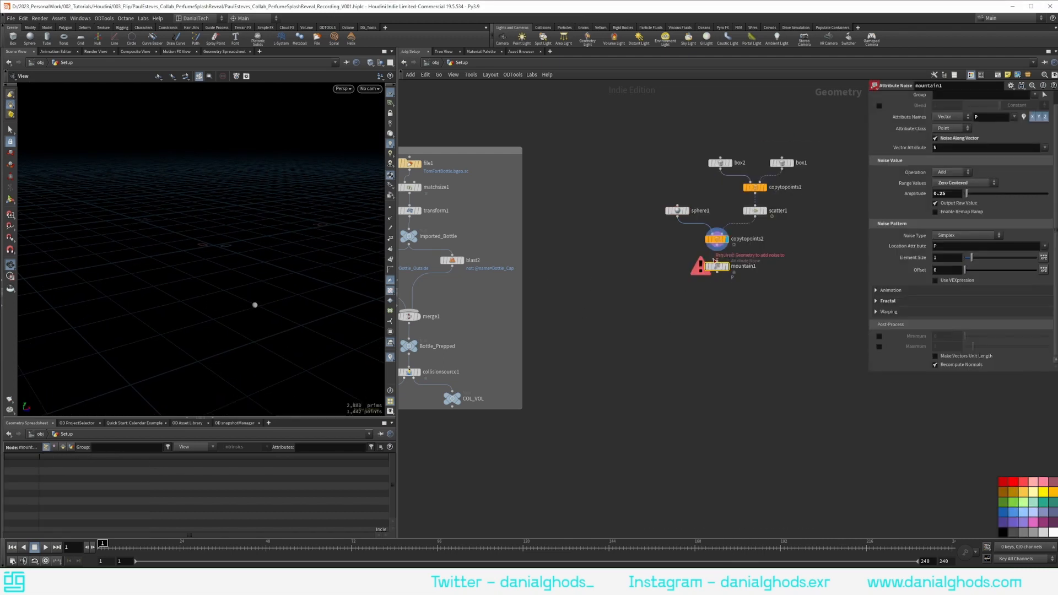
{"action": "left_click", "coordinate": [717, 261]}
{"action": "left_click", "coordinate": [716, 246]}
{"action": "left_click_drag", "start_coordinate": [692, 286], "coordinate": [716, 242]}
{"action": "key", "text": "l"}
{"action": "left_click", "coordinate": [801, 253]}
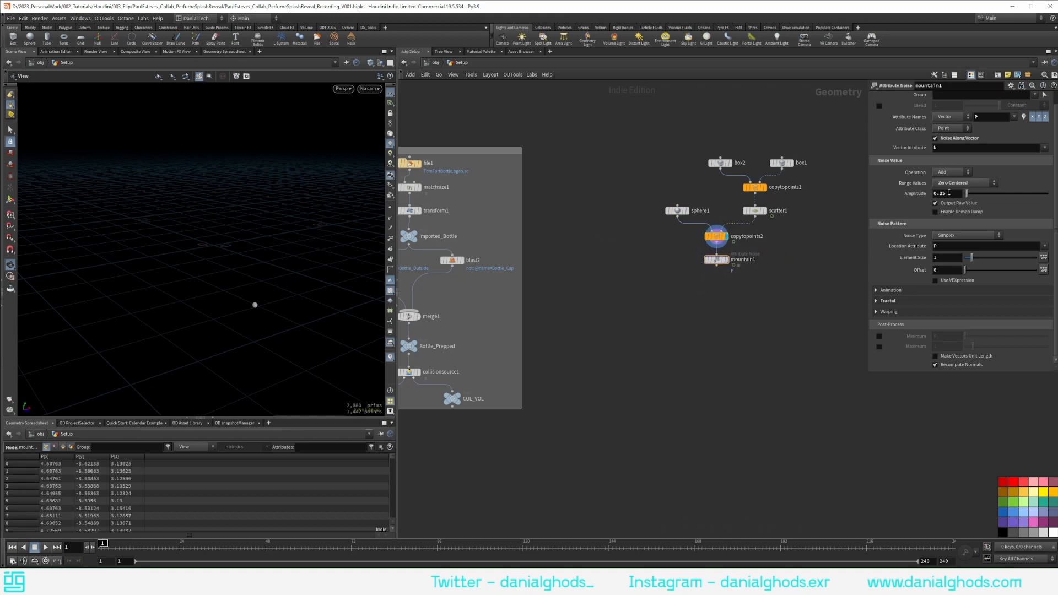
Set mountain1's Element Size to 2 and its fractal Roughness to 0.
{"action": "double_click", "coordinate": [947, 256]}
{"action": "type", "text": "2"}
{"action": "key", "text": "Return"}
{"action": "left_click", "coordinate": [914, 301]}
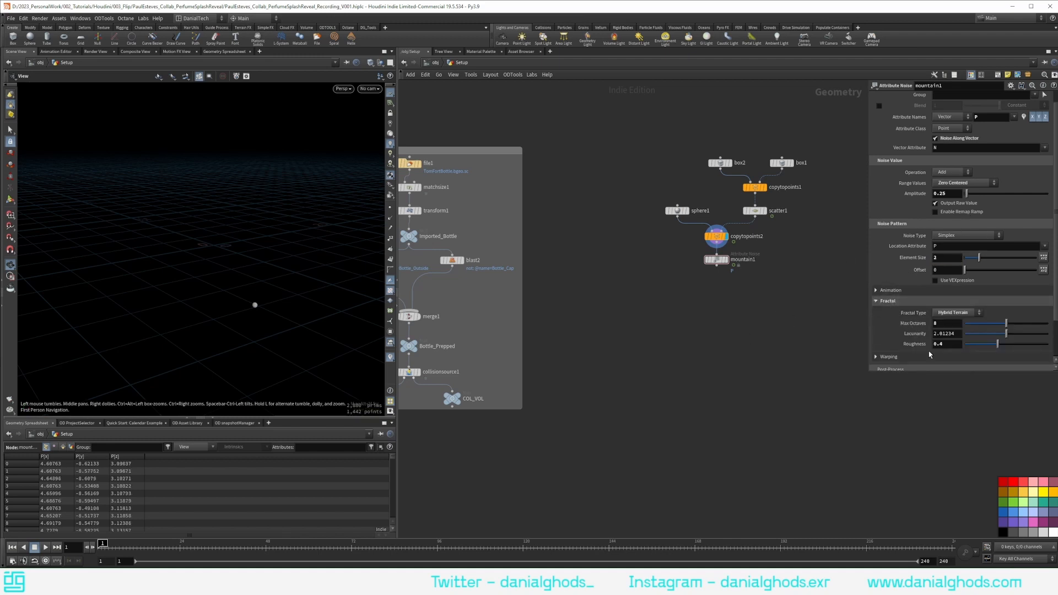
{"action": "left_click_drag", "start_coordinate": [976, 347], "coordinate": [961, 348]}
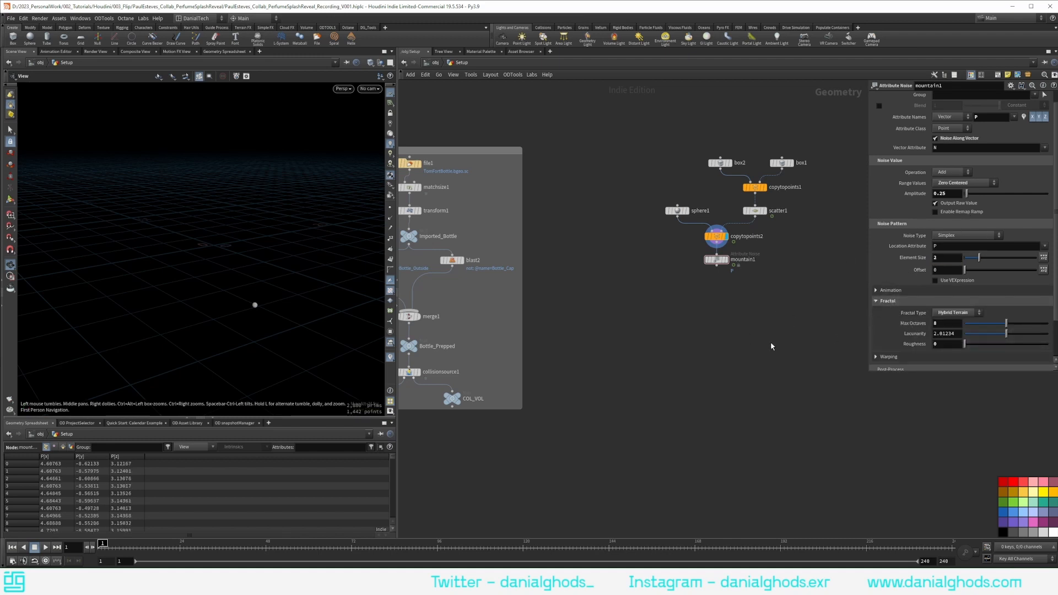
Display mountain1's output and inspect the deformed sphere from several angles.
{"action": "left_click", "coordinate": [725, 259]}
{"action": "right_click_drag", "start_coordinate": [220, 300], "coordinate": [280, 317]}
{"action": "left_click_drag", "start_coordinate": [234, 300], "coordinate": [161, 276]}
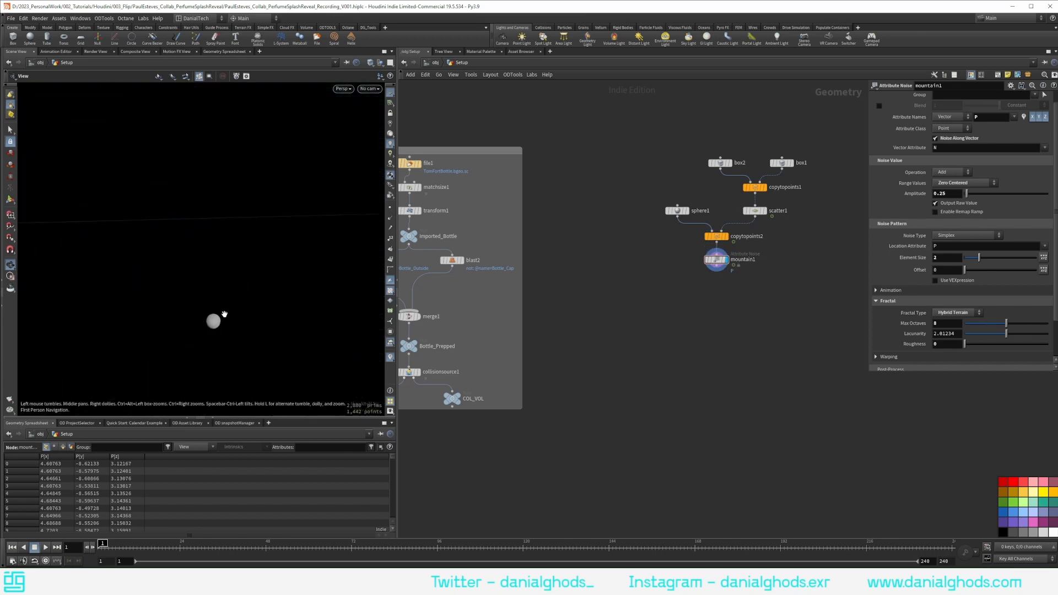
{"action": "left_click_drag", "start_coordinate": [224, 314], "coordinate": [246, 320]}
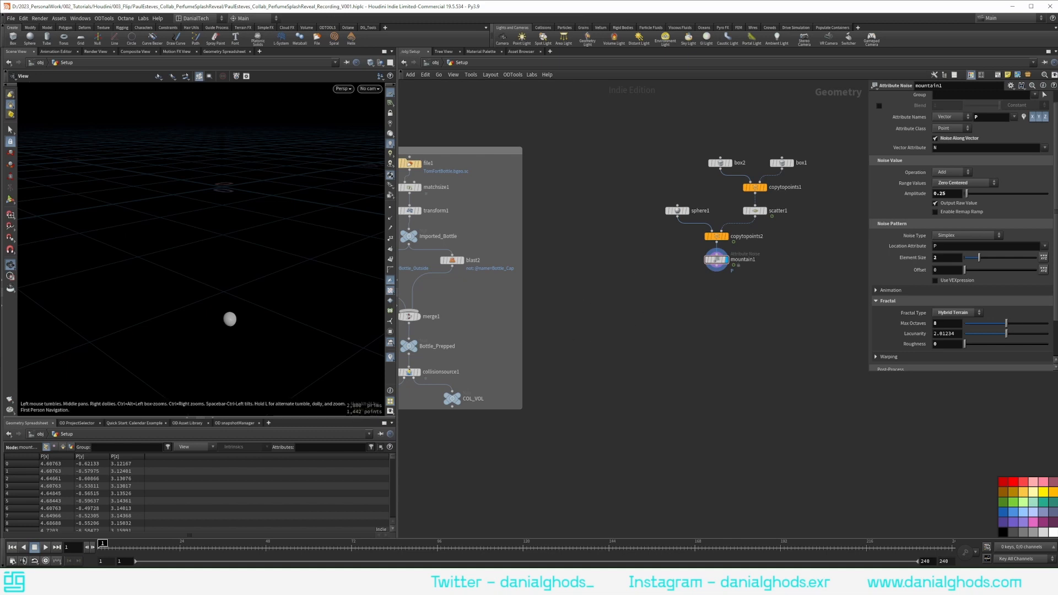
Add a FLIP DOP Source node connected below mountain1 and align it vertically in the chain.
{"action": "key", "text": "Tab"}
{"action": "type", "text": "flip sou"}
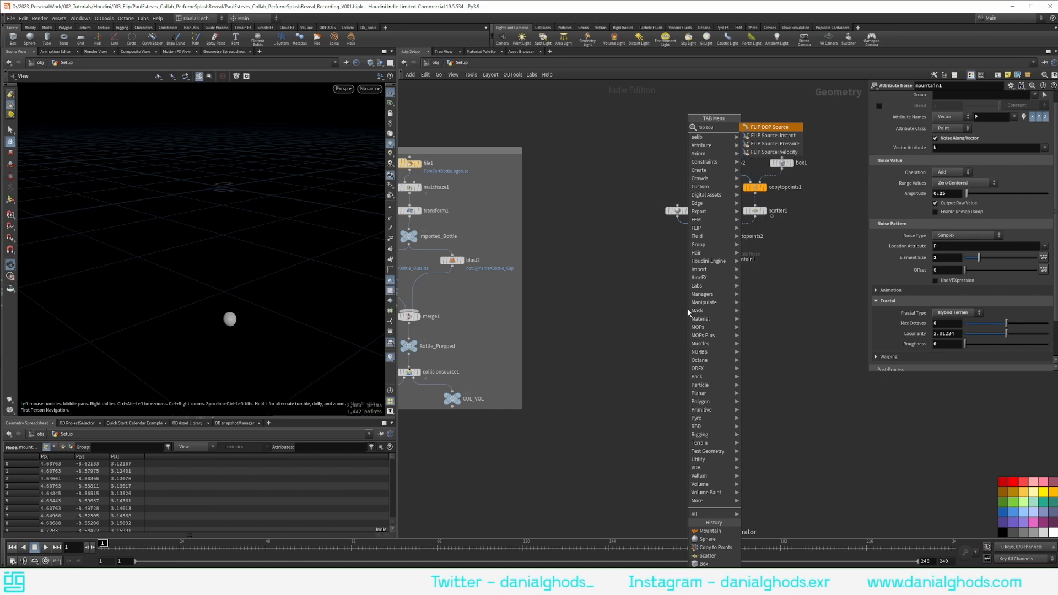
{"action": "key", "text": "Return"}
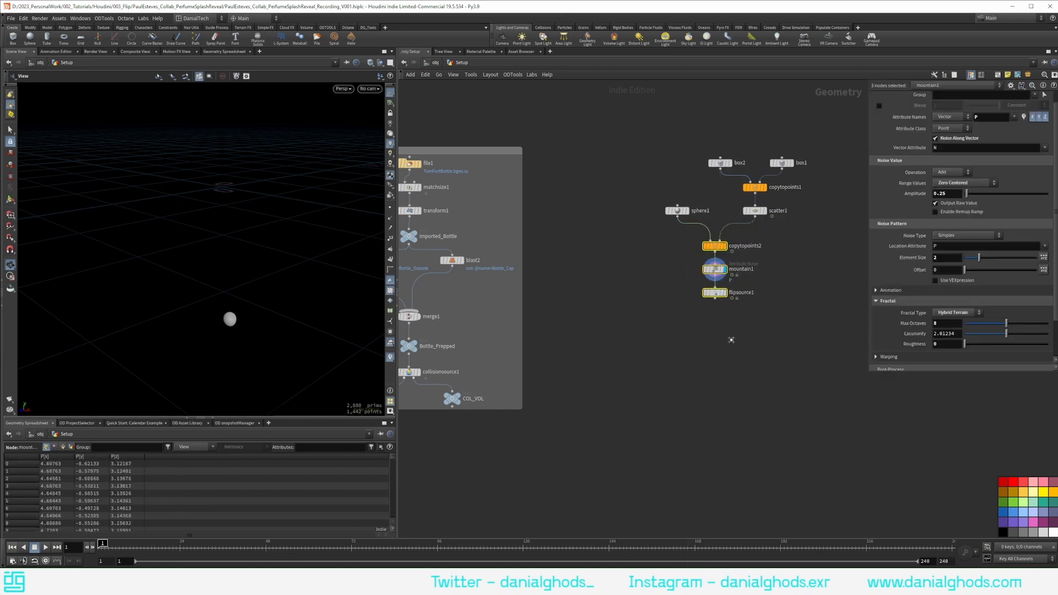
{"action": "left_click_drag", "start_coordinate": [718, 246], "coordinate": [718, 237]}
{"action": "left_click", "coordinate": [675, 266]}
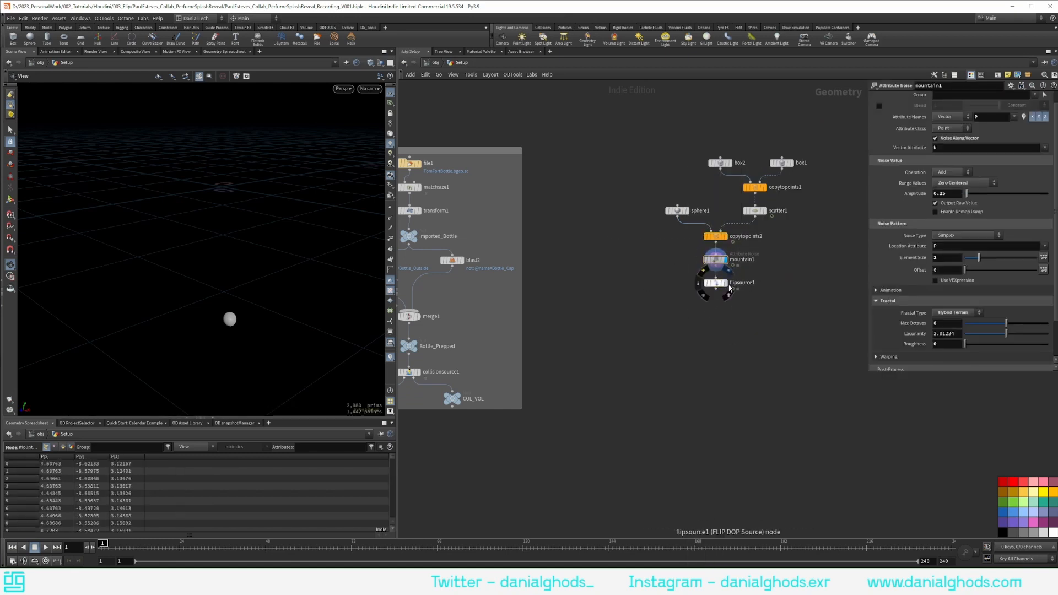
Display flipsource1's output and widen the area showing its parameters.
{"action": "left_click", "coordinate": [727, 283]}
{"action": "left_click", "coordinate": [715, 284]}
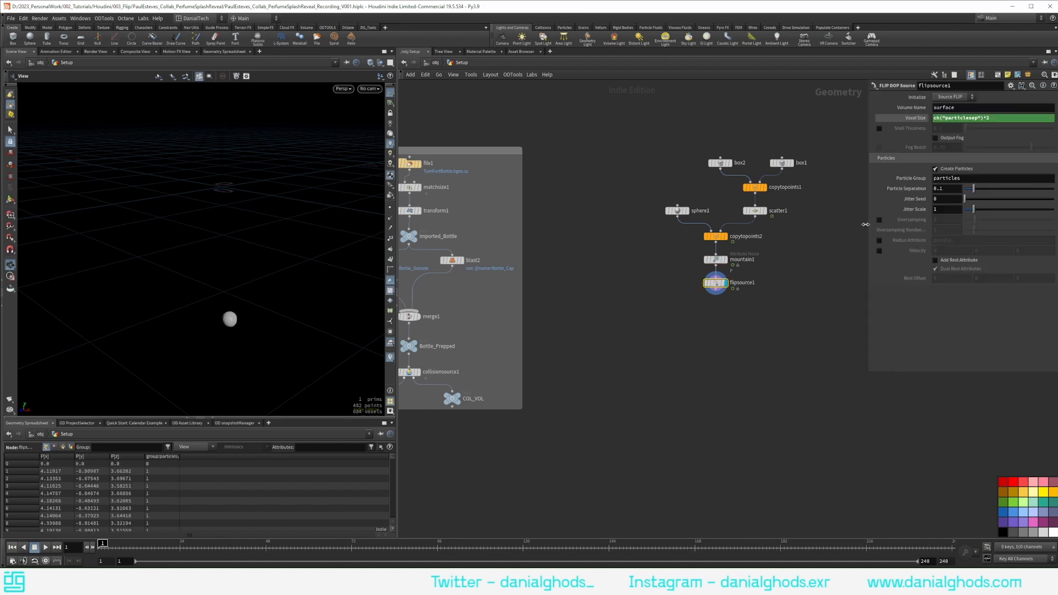
{"action": "left_click_drag", "start_coordinate": [867, 224], "coordinate": [798, 238]}
{"action": "middle_click_drag", "start_coordinate": [781, 295], "coordinate": [730, 325]}
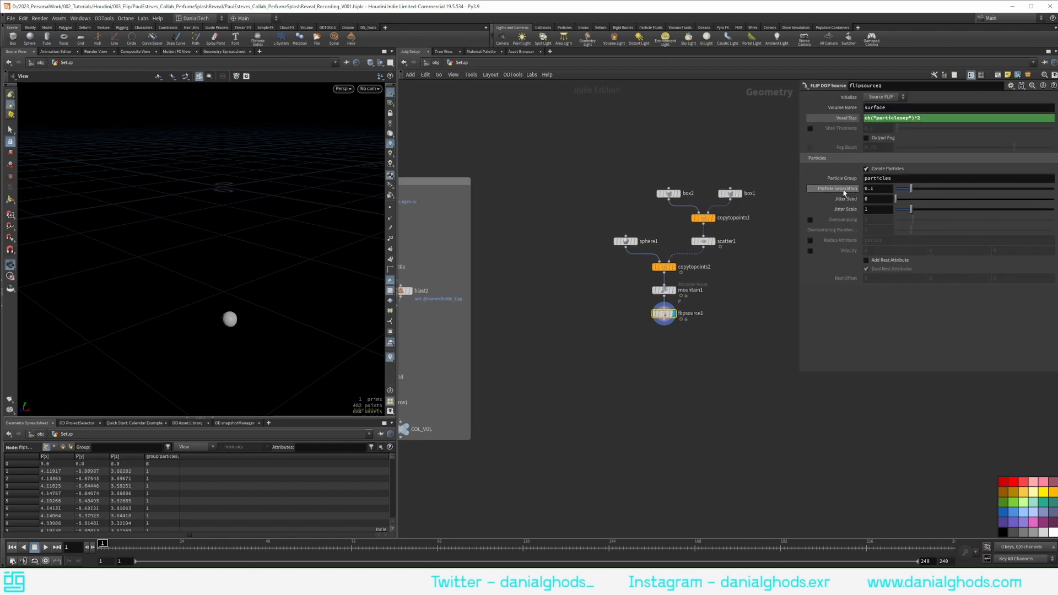
Examine flipsource1's Particle Separation and the Voxel Size expression that references it.
{"action": "mouse_move", "coordinate": [843, 192]}
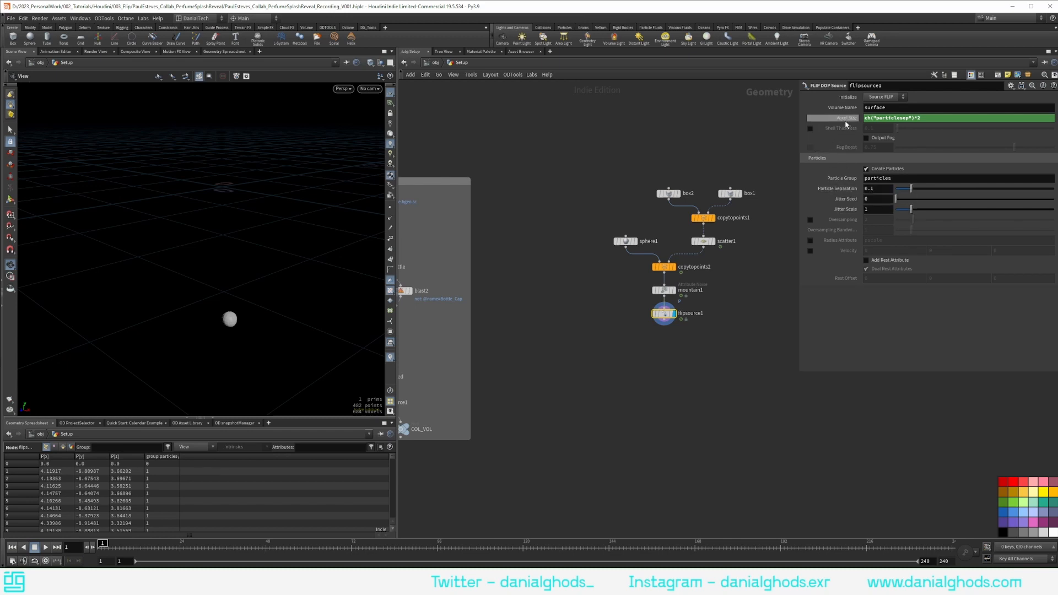
{"action": "mouse_move", "coordinate": [847, 122]}
{"action": "left_click_drag", "start_coordinate": [917, 123], "coordinate": [919, 119]}
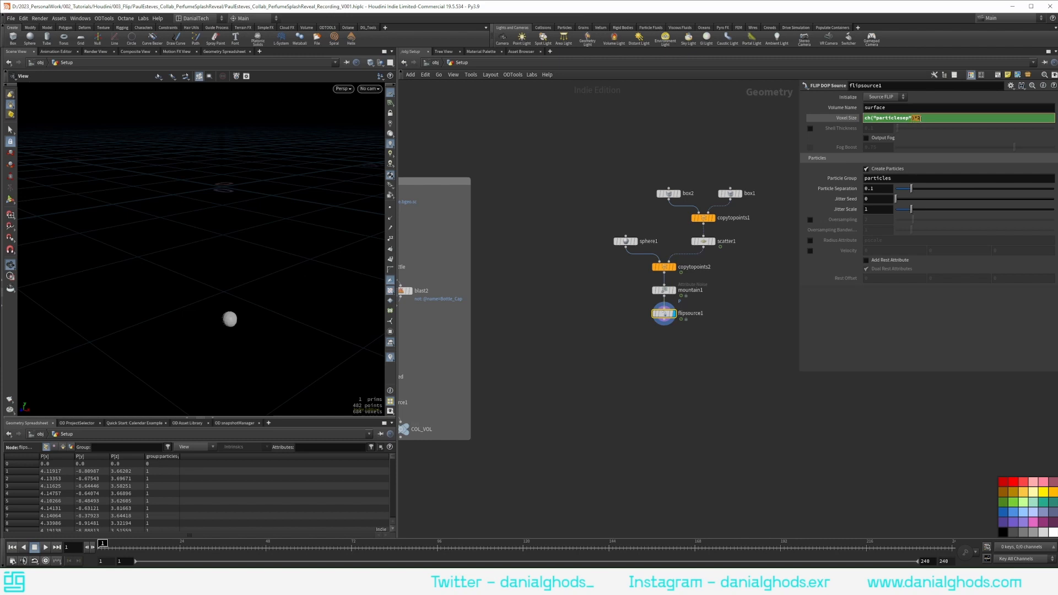
{"action": "left_click", "coordinate": [920, 111]}
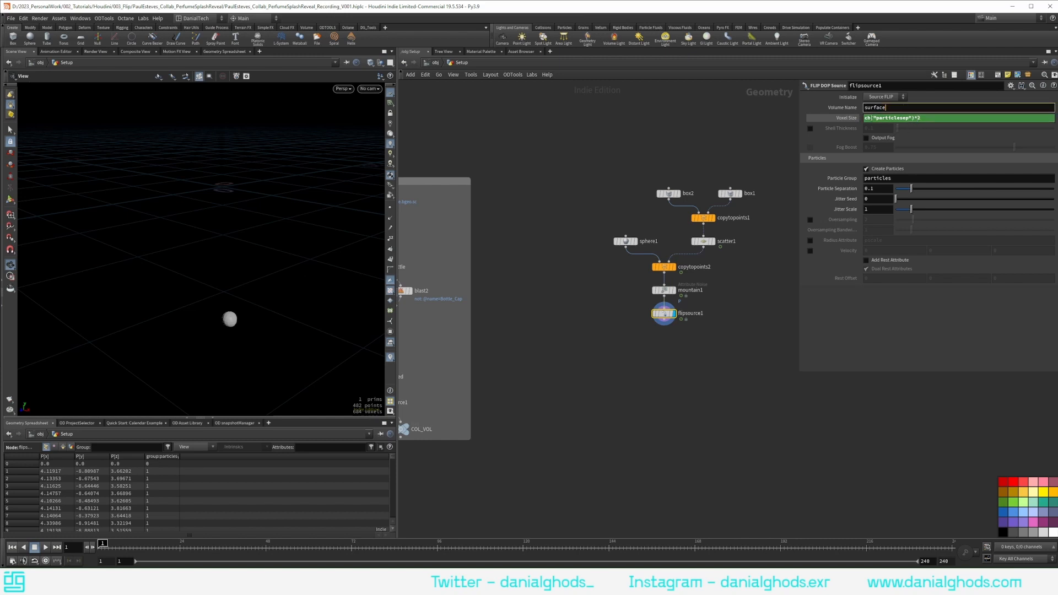
Link flipsource1's Voxel Size to a relative reference of its Particle Separation, multiplied by 2: ch("particlesep")*2.
{"action": "right_click", "coordinate": [838, 190]}
{"action": "left_click", "coordinate": [864, 246]}
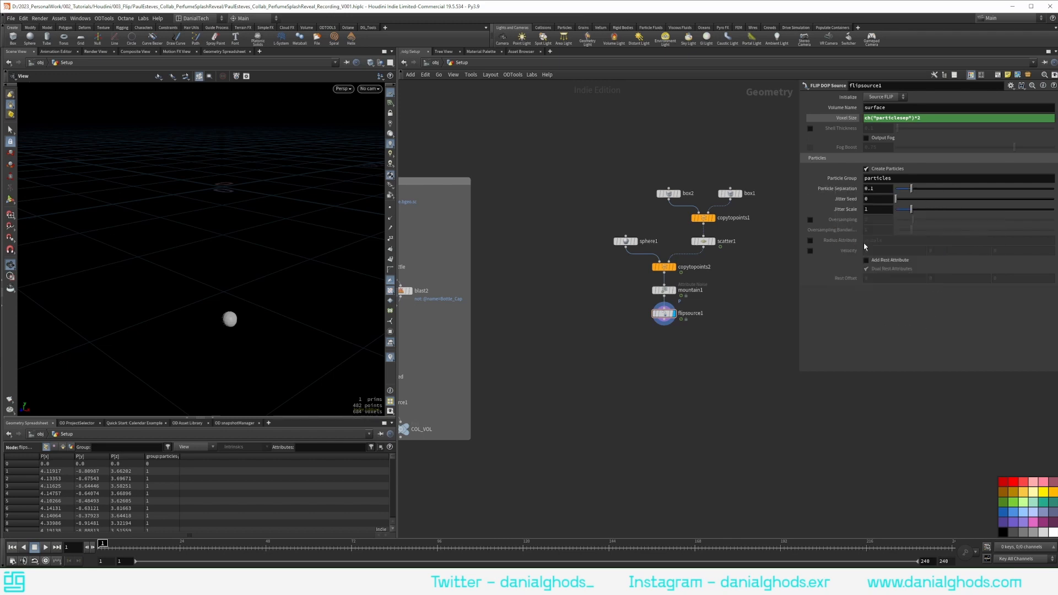
{"action": "right_click", "coordinate": [842, 118]}
{"action": "left_click", "coordinate": [892, 203]}
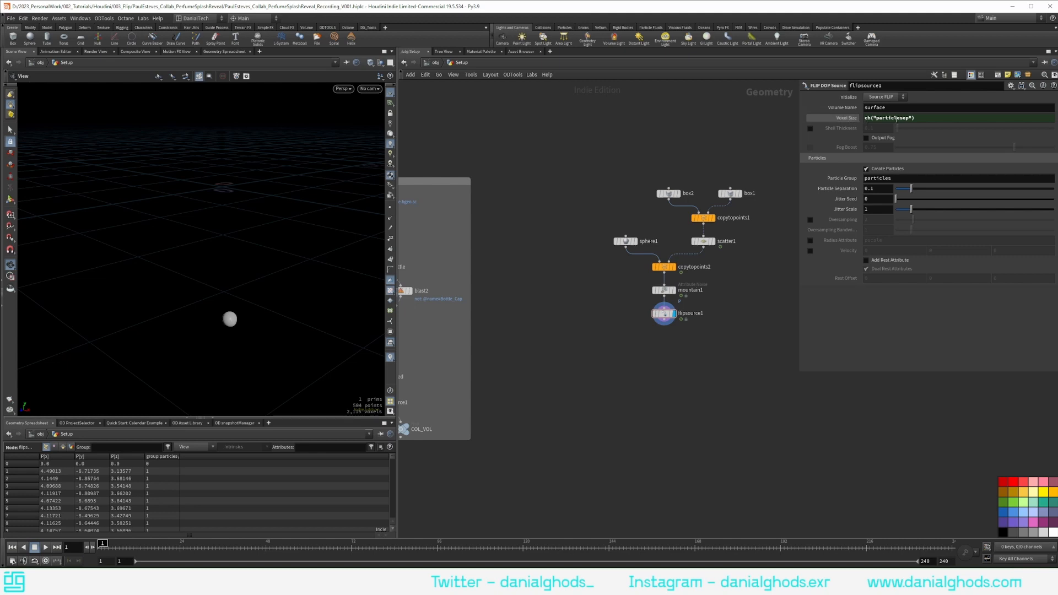
{"action": "left_click", "coordinate": [939, 118]}
{"action": "type", "text": "*2"}
{"action": "key", "text": "Return"}
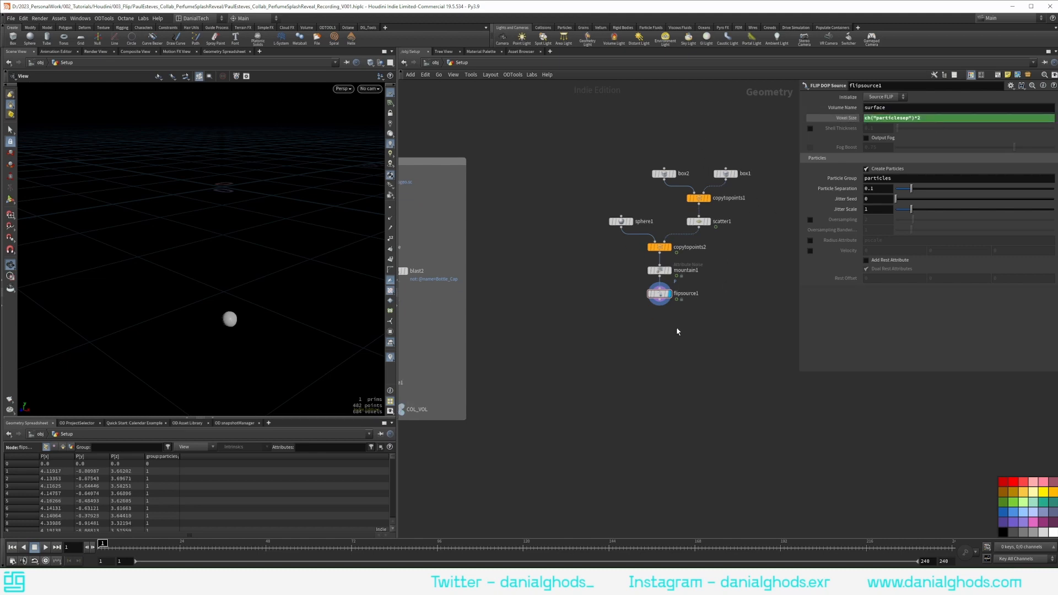
{"action": "left_click", "coordinate": [390, 357]}
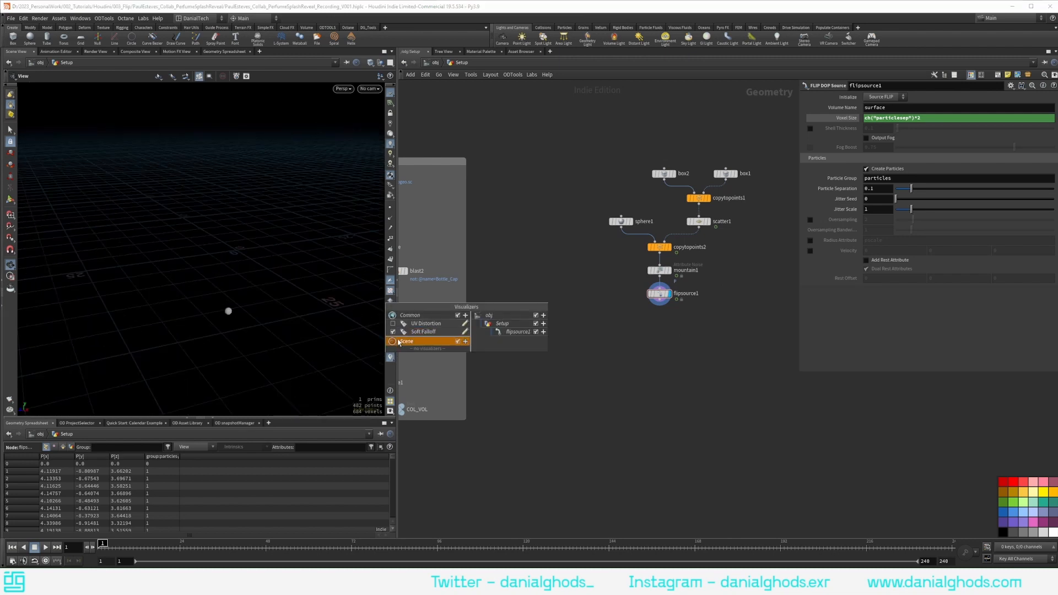
{"action": "left_click", "coordinate": [648, 294]}
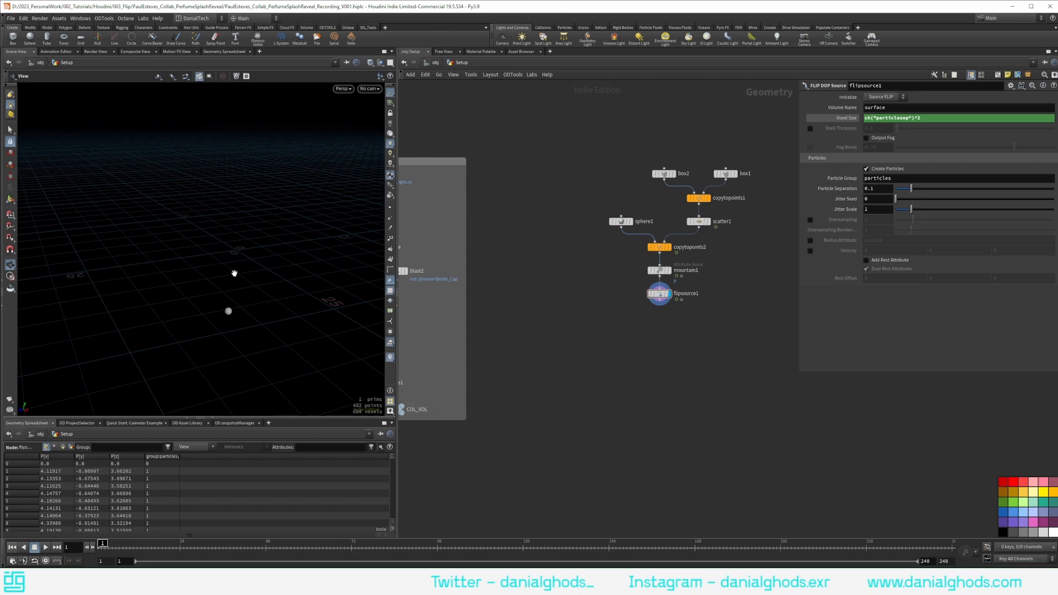
{"action": "key", "text": "Tab"}
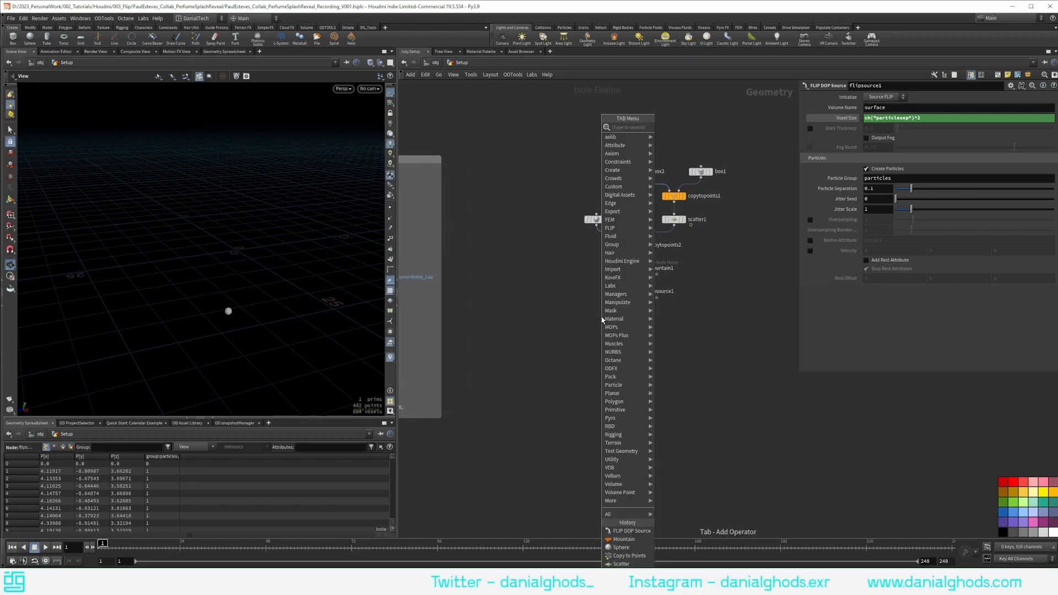
{"action": "type", "text": "point"}
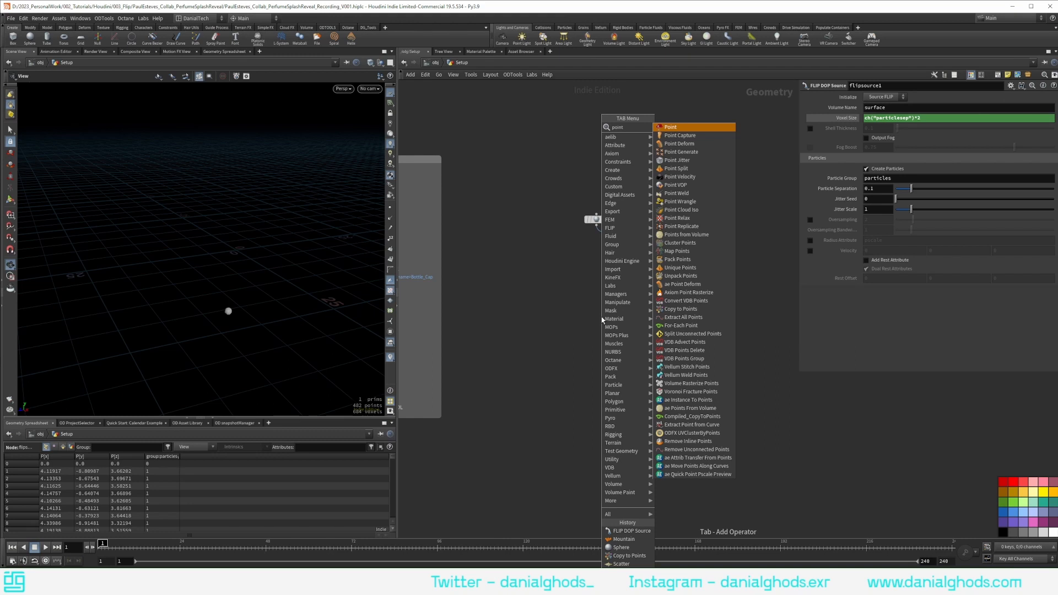
{"action": "left_click", "coordinate": [243, 258]}
{"action": "scroll", "coordinate": [244, 258], "scroll_direction": "up", "scroll_amount": 1}
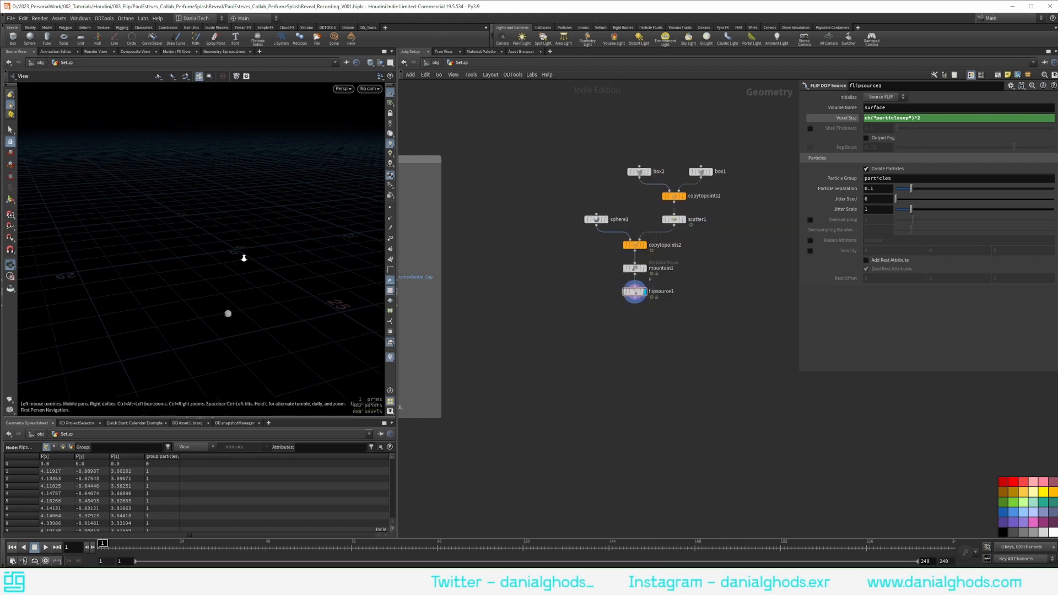
{"action": "right_click_drag", "start_coordinate": [244, 258], "coordinate": [278, 241]}
{"action": "middle_click_drag", "start_coordinate": [251, 255], "coordinate": [234, 257]}
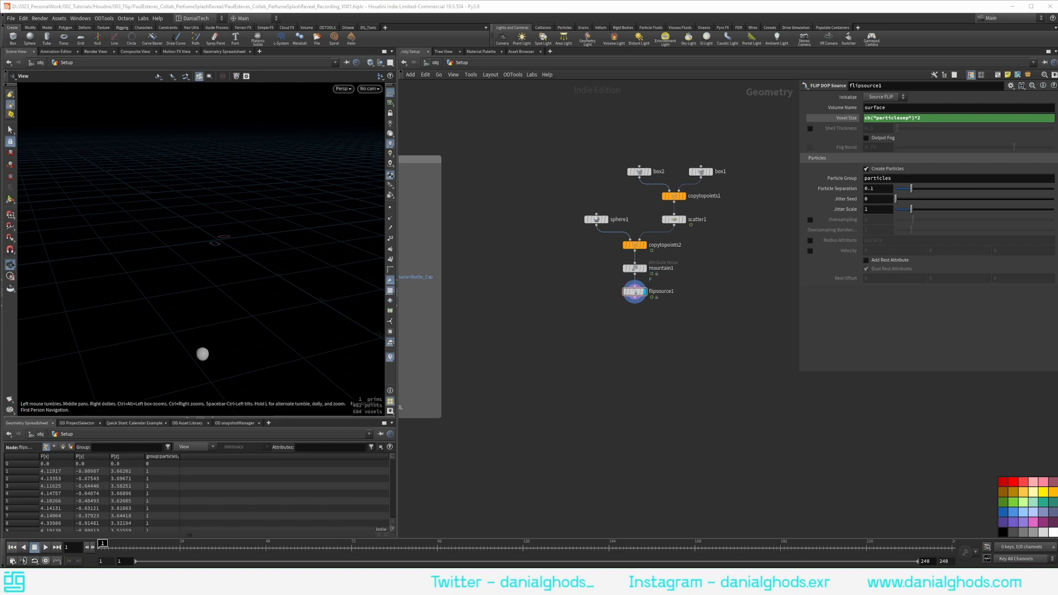
Add a Point Wrangle node and connect it below flipsource1.
{"action": "key", "text": "Tab"}
{"action": "type", "text": "po"}
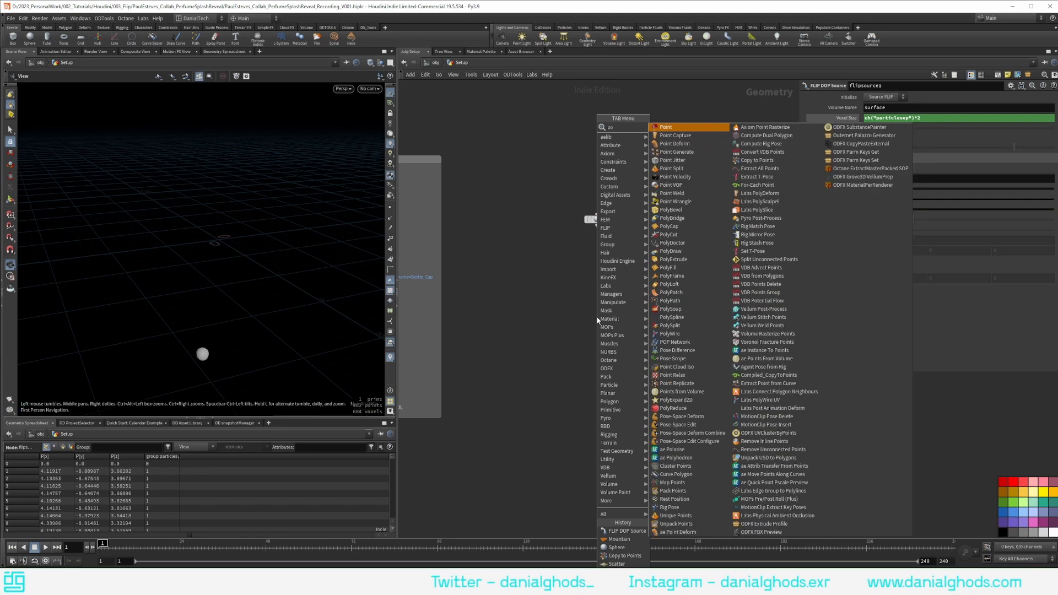
{"action": "type", "text": "intw"}
{"action": "key", "text": "Return"}
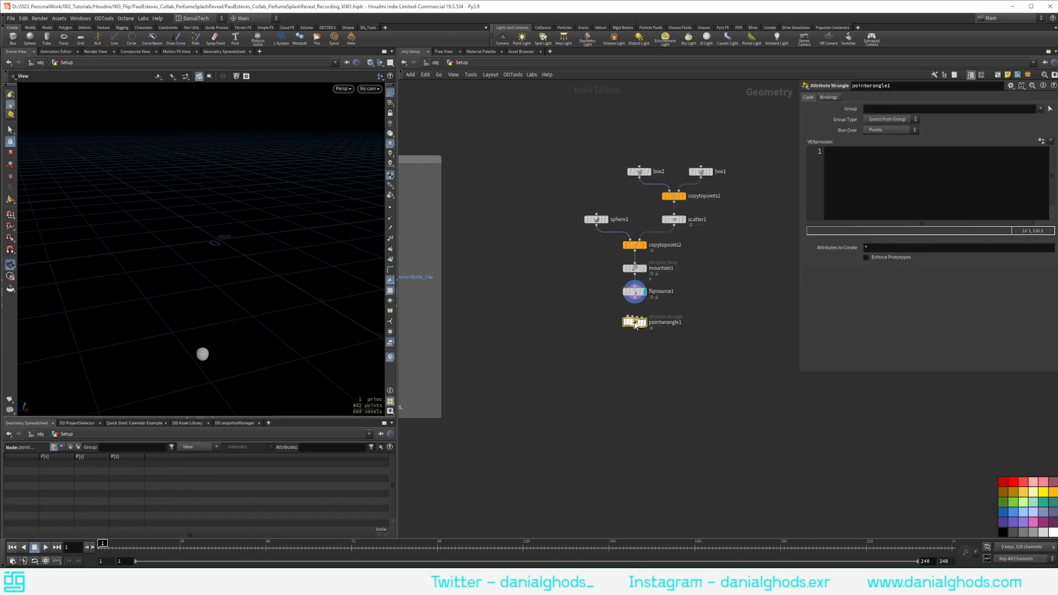
{"action": "left_click", "coordinate": [637, 324]}
Declare the origin vector in pointwrangle1's code as vector origin = {0,0,0};.
{"action": "left_click", "coordinate": [824, 216]}
{"action": "type", "text": "vector origin"}
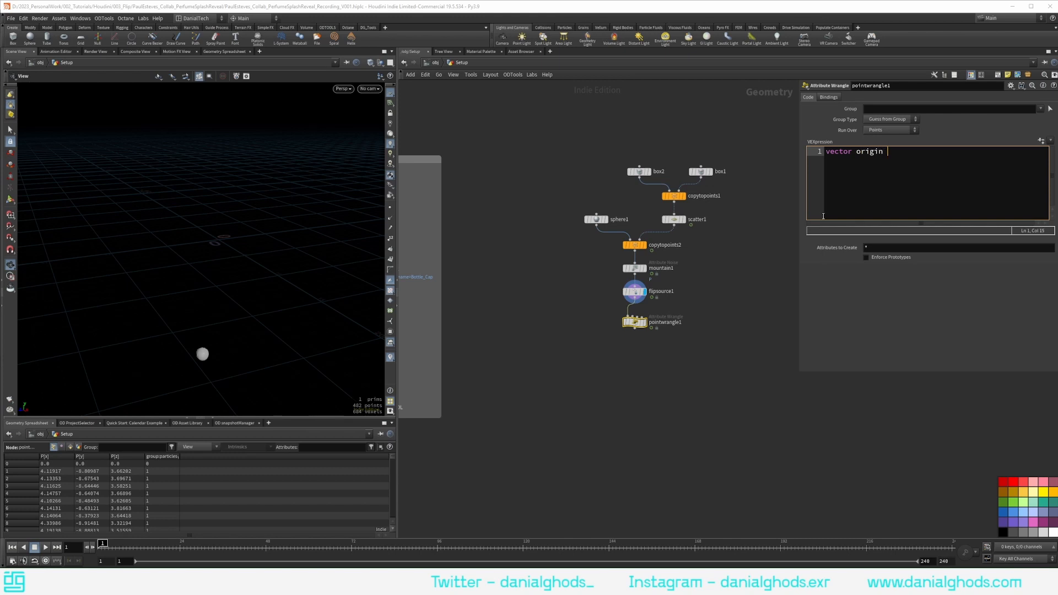
{"action": "type", "text": " = {0,0,0};"}
{"action": "key", "text": "Return"}
{"action": "key", "text": "Return"}
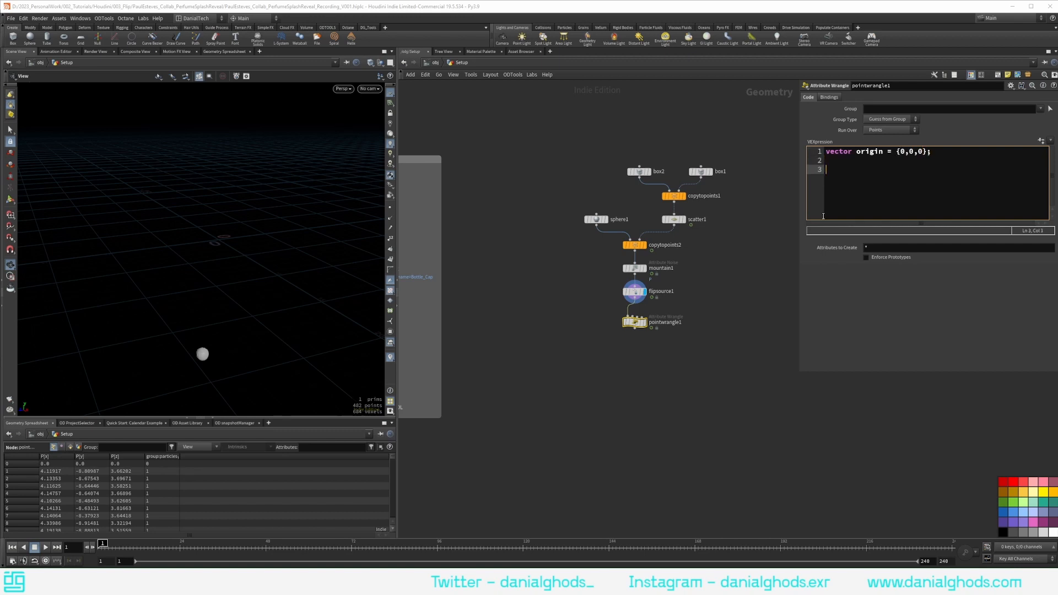
Add the velocity line v@v = normalize((origin - v@P)) * chf("Multiplier"); to pointwrangle1's code.
{"action": "type", "text": "v@v = normali"}
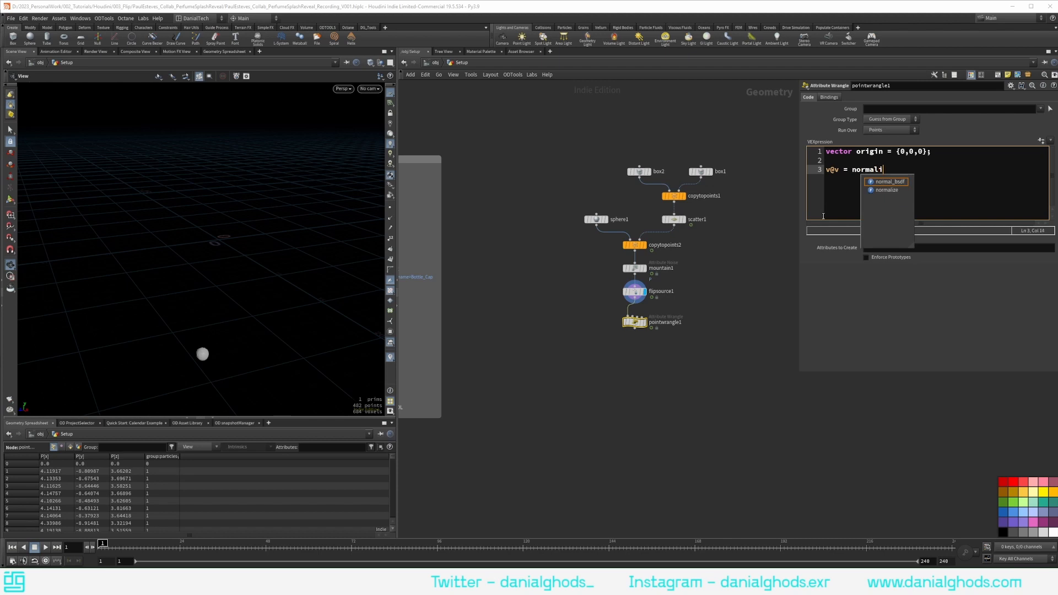
{"action": "type", "text": "ze((origin"}
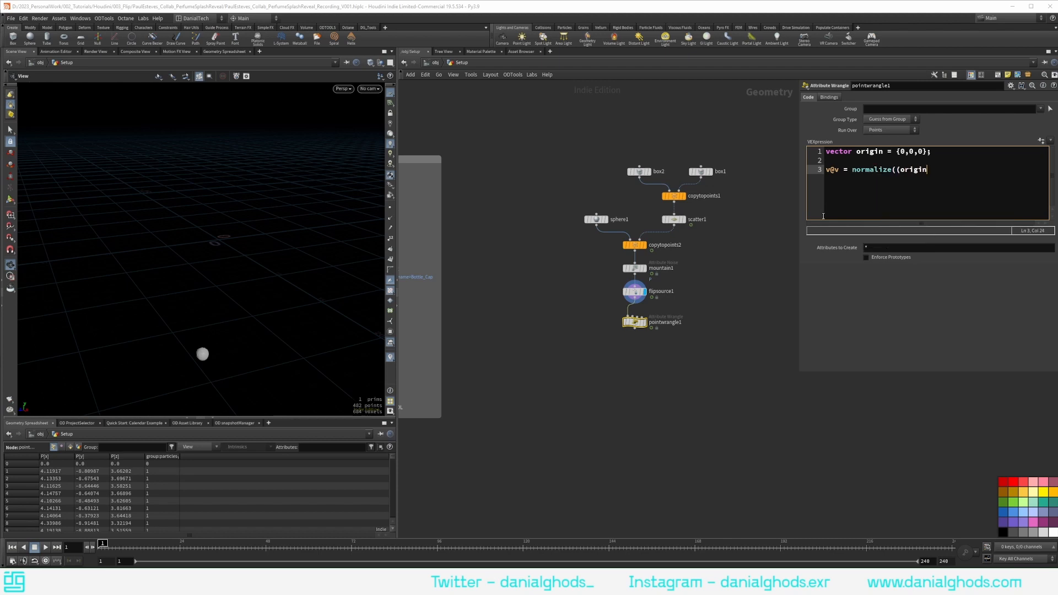
{"action": "type", "text": " - v@P)) * chf("}
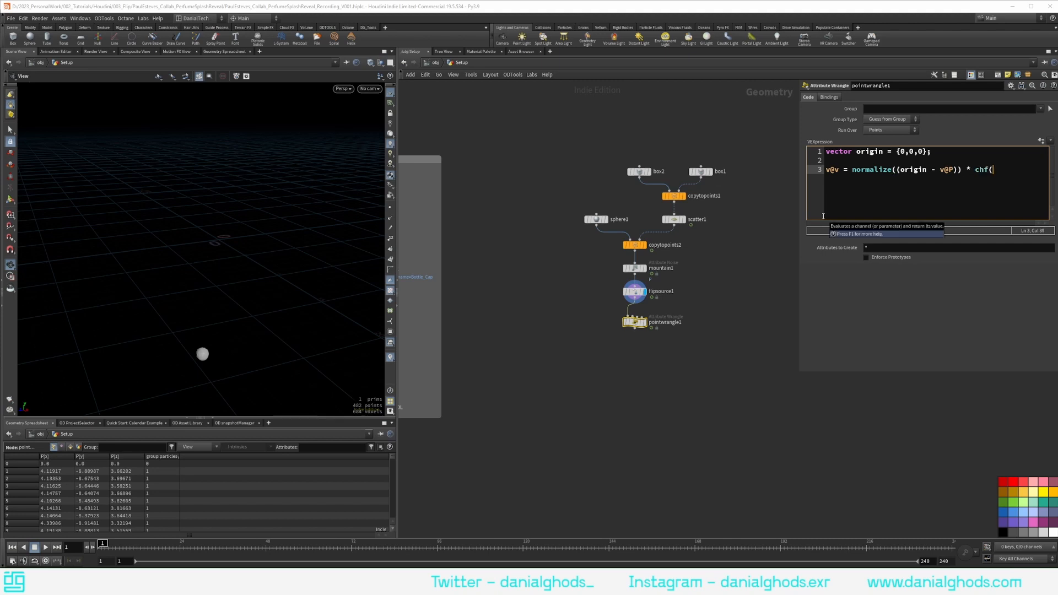
{"action": "type", "text": "\"Multif"}
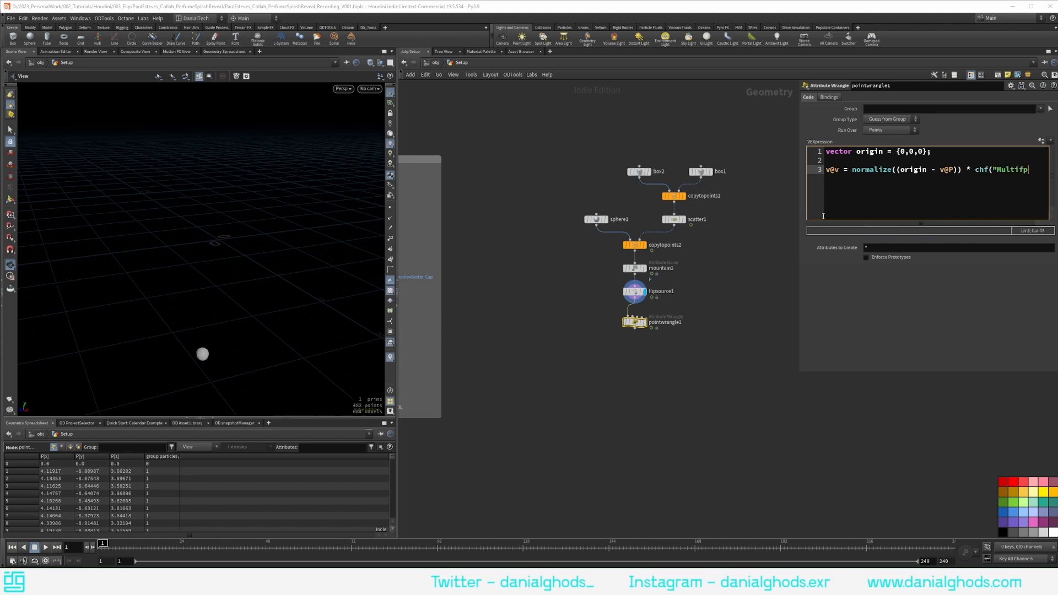
{"action": "key", "text": "BackSpace"}
{"action": "type", "text": "pl"}
{"action": "type", "text": ";"}
{"action": "key", "text": "ctrl+Return"}
{"action": "left_click", "coordinate": [1040, 170]}
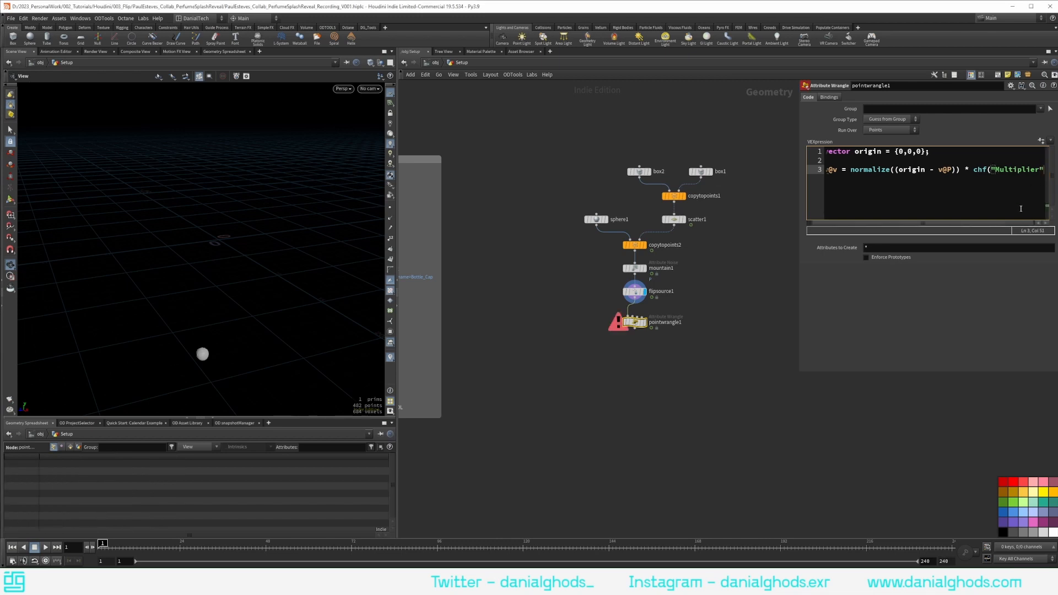
{"action": "key", "text": "ctrl+Return"}
Widen the parameter area, display pointwrangle1's output and create the Multiplier parameter from its code.
{"action": "left_click_drag", "start_coordinate": [798, 170], "coordinate": [772, 174]}
{"action": "left_click", "coordinate": [645, 322]}
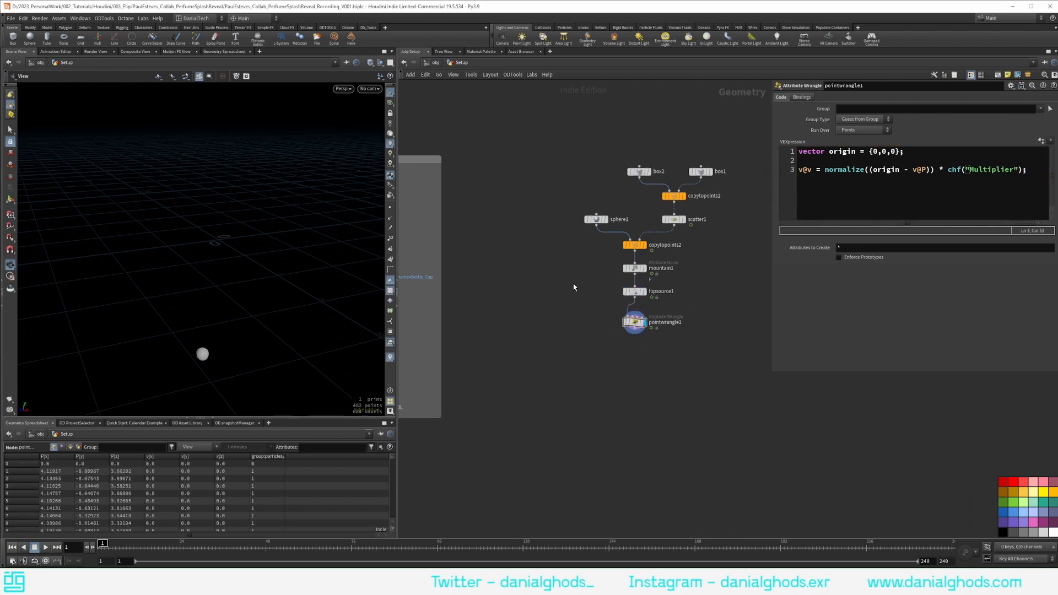
{"action": "left_click", "coordinate": [1040, 141]}
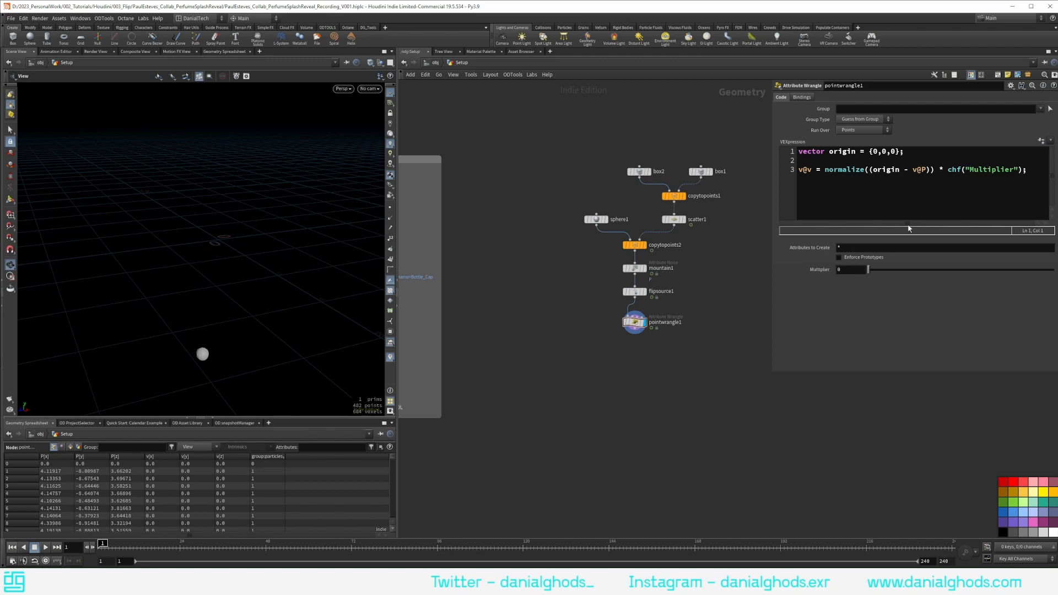
Check the viewport visualizers and pointwrangle1's node information for its point attributes.
{"action": "left_click", "coordinate": [390, 357]}
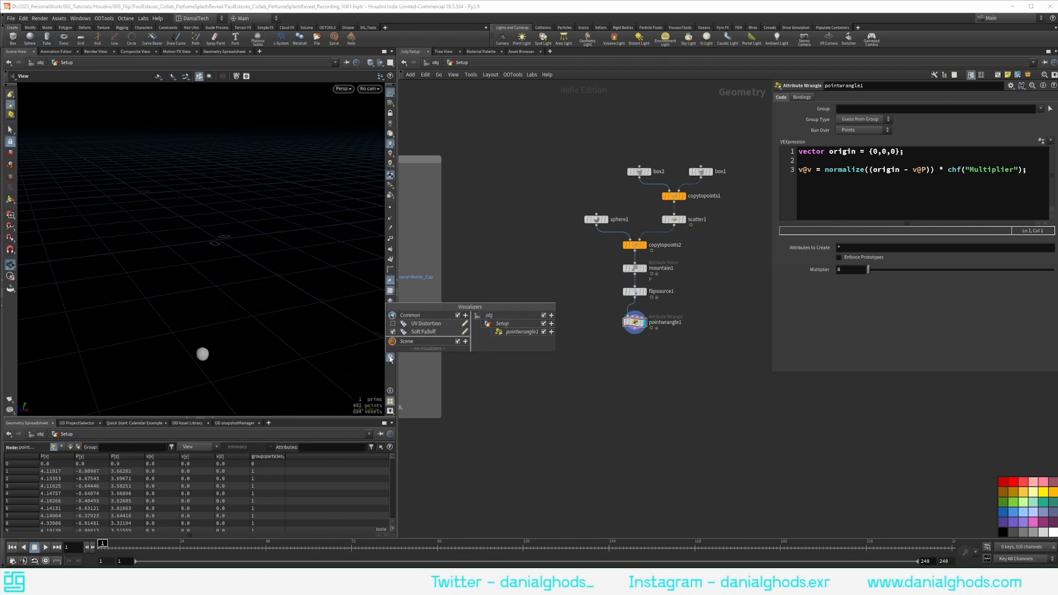
{"action": "middle_click", "coordinate": [634, 323]}
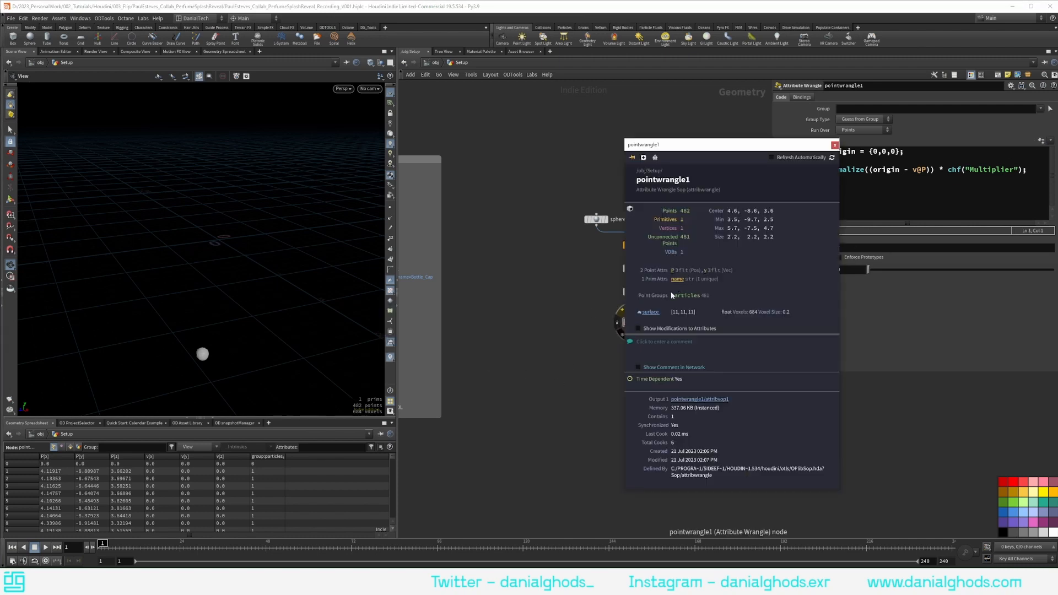
{"action": "left_click", "coordinate": [502, 294]}
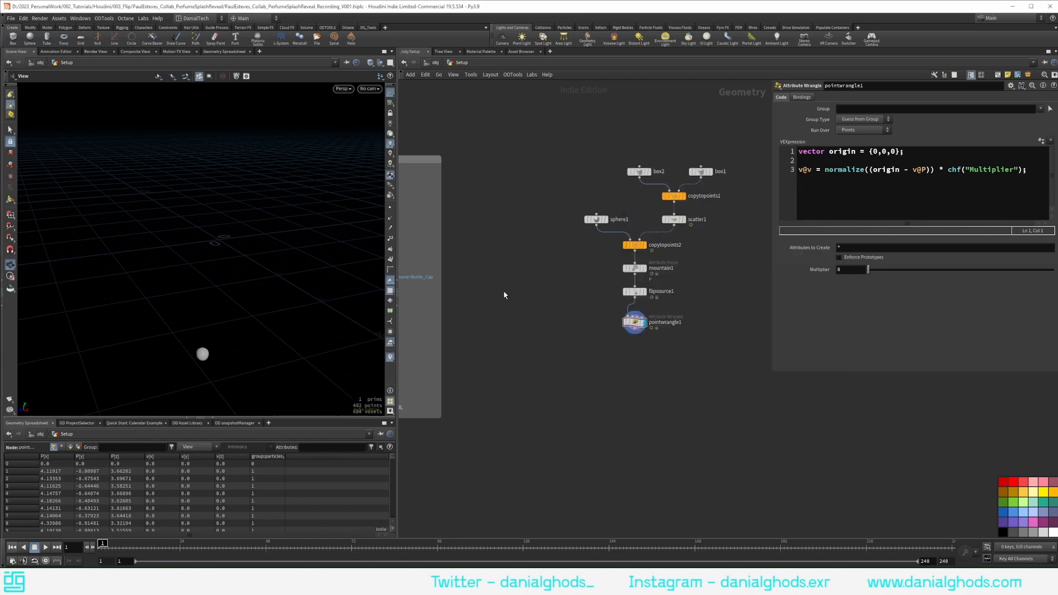
Set pointwrangle1's Multiplier to 15 to strengthen the velocity toward the origin.
{"action": "scroll", "coordinate": [216, 334], "scroll_direction": "up", "scroll_amount": 4}
{"action": "left_click_drag", "start_coordinate": [878, 271], "coordinate": [1053, 270]}
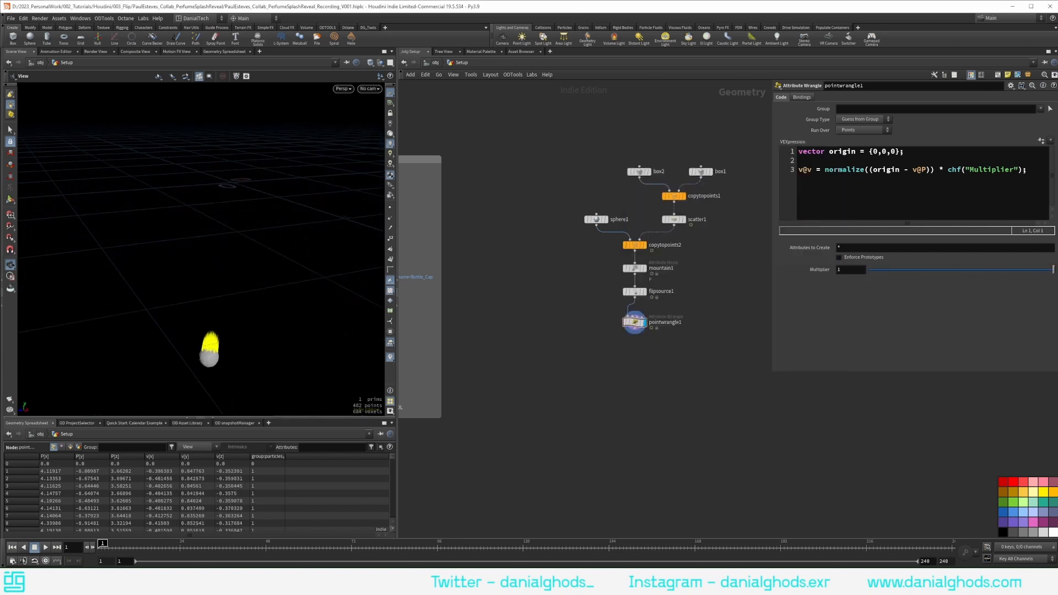
{"action": "middle_click_drag", "start_coordinate": [855, 273], "coordinate": [887, 257]}
{"action": "double_click", "coordinate": [858, 270]}
{"action": "type", "text": "15"}
{"action": "key", "text": "Return"}
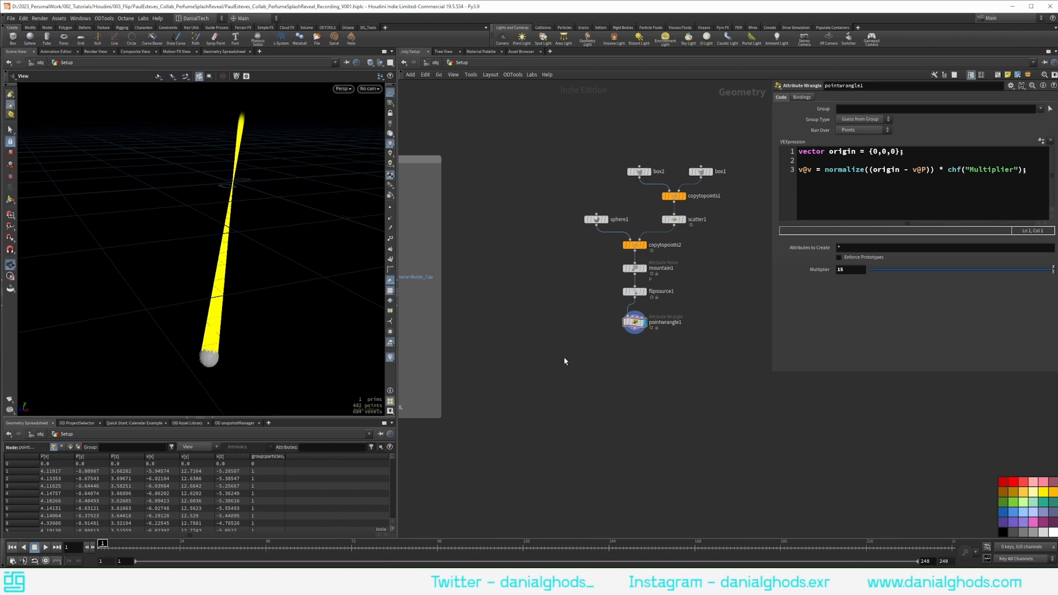
Add a Null node connected below pointwrangle1 and name it FLIP_SOURCE.
{"action": "key", "text": "Tab"}
{"action": "type", "text": "nu"}
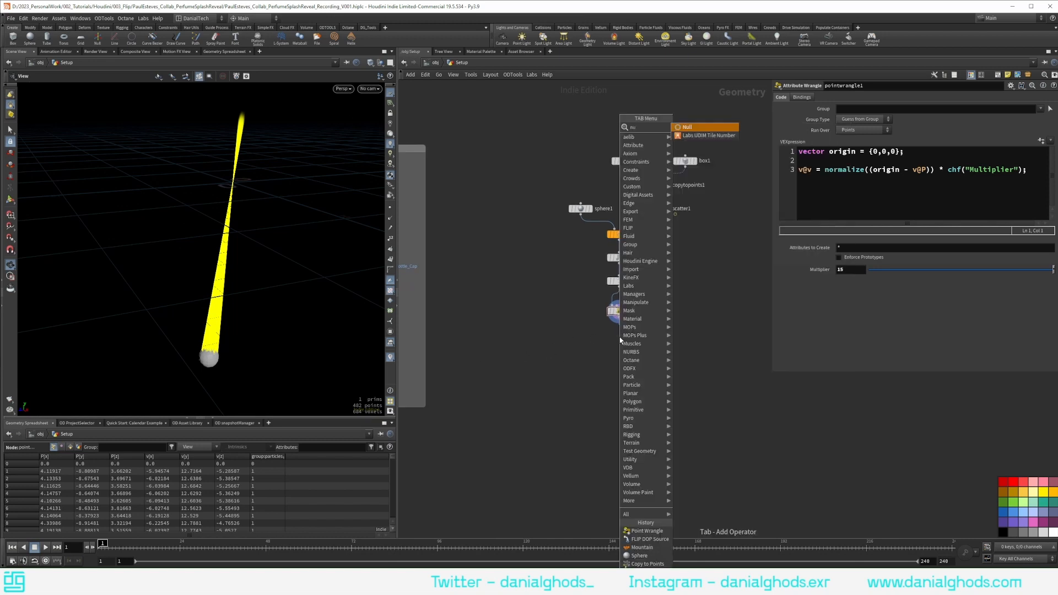
{"action": "key", "text": "Return"}
{"action": "left_click", "coordinate": [620, 340]}
{"action": "double_click", "coordinate": [634, 339]}
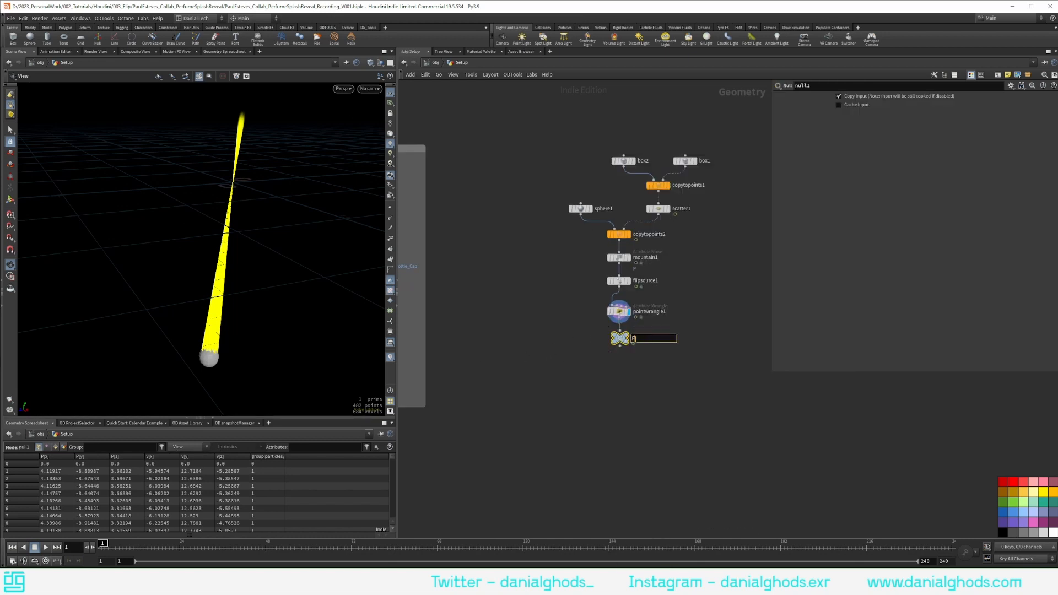
{"action": "type", "text": "FLIP_SOURCE"}
{"action": "key", "text": "Return"}
Align the nodes from copytopoints2 down to FLIP_SOURCE in a straight vertical chain.
{"action": "left_click_drag", "start_coordinate": [582, 378], "coordinate": [624, 258]}
{"action": "left_click_drag", "start_coordinate": [596, 353], "coordinate": [626, 212]}
{"action": "key", "text": "l"}
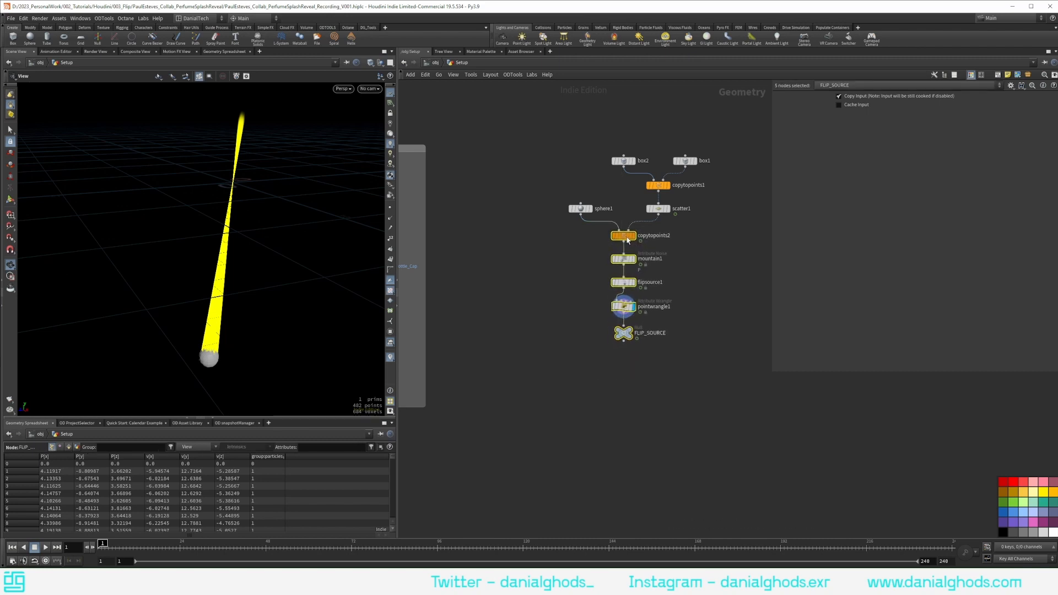
{"action": "left_click", "coordinate": [674, 255]}
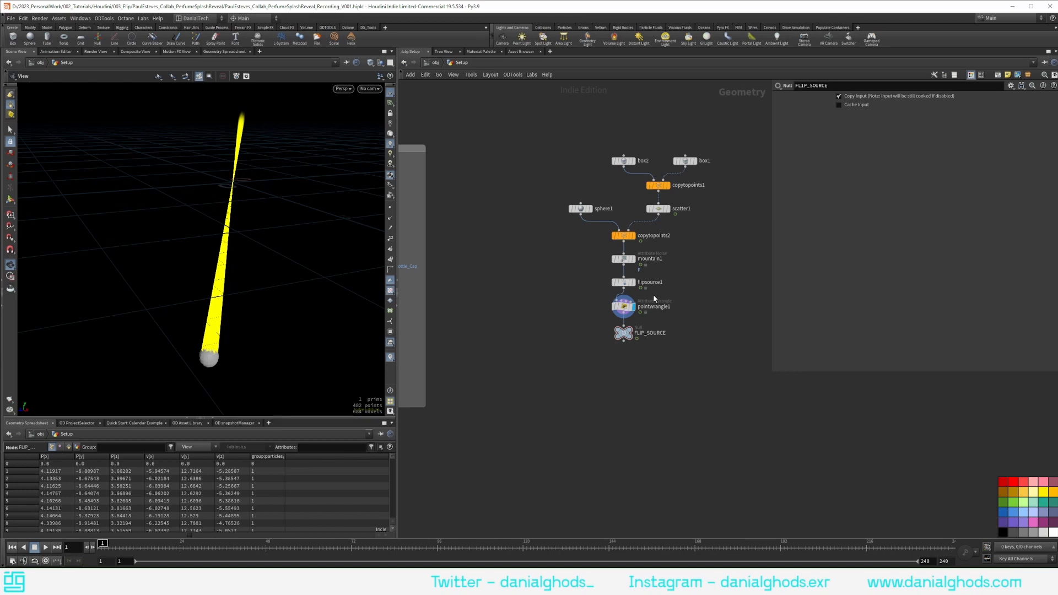
Examine collisionsource1's Volume settings in the Bottle Preparation network box, including its Voxel Size.
{"action": "middle_click_drag", "start_coordinate": [533, 325], "coordinate": [630, 309]}
{"action": "middle_click_drag", "start_coordinate": [531, 343], "coordinate": [576, 321]}
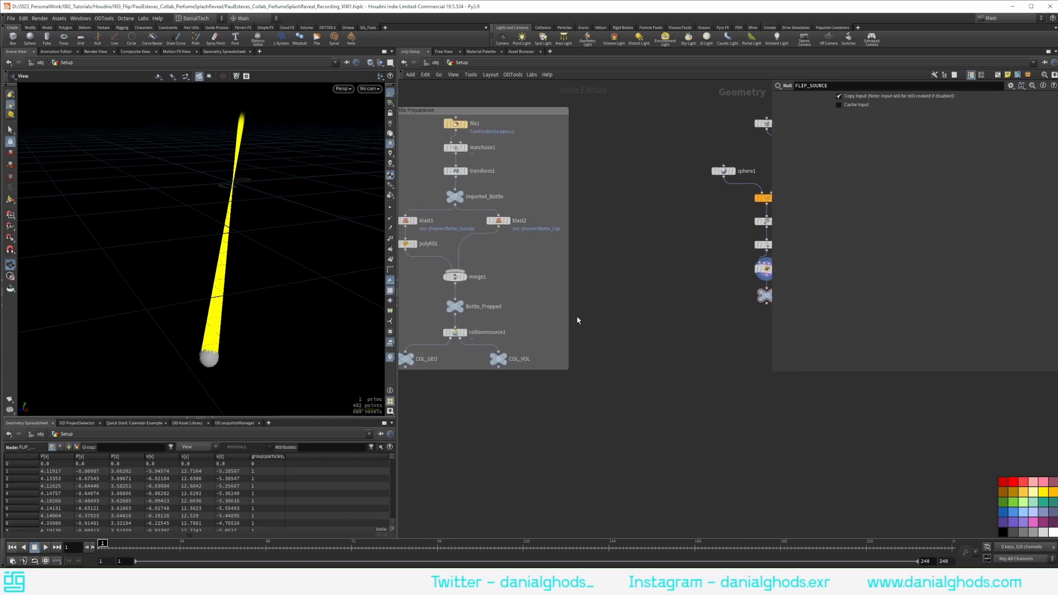
{"action": "left_click", "coordinate": [455, 333]}
{"action": "middle_click_drag", "start_coordinate": [674, 270], "coordinate": [672, 312]}
{"action": "left_click", "coordinate": [672, 296]}
{"action": "left_click", "coordinate": [493, 357]}
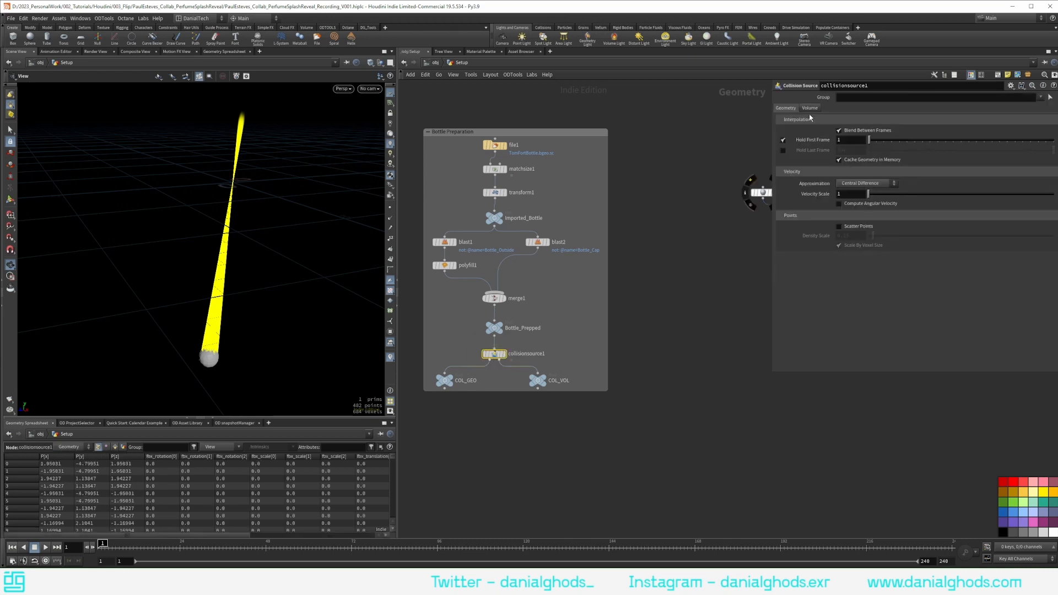
{"action": "middle_click_drag", "start_coordinate": [755, 194], "coordinate": [571, 253]}
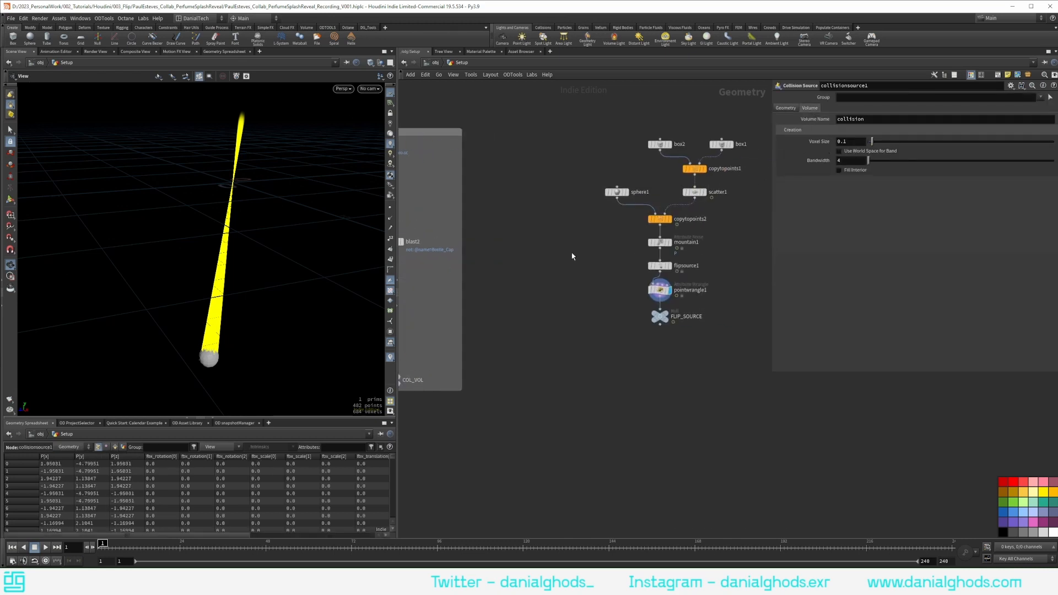
Link collisionsource1's Voxel Size to flipsource1's Voxel Size with a pasted relative reference.
{"action": "left_click", "coordinate": [660, 265]}
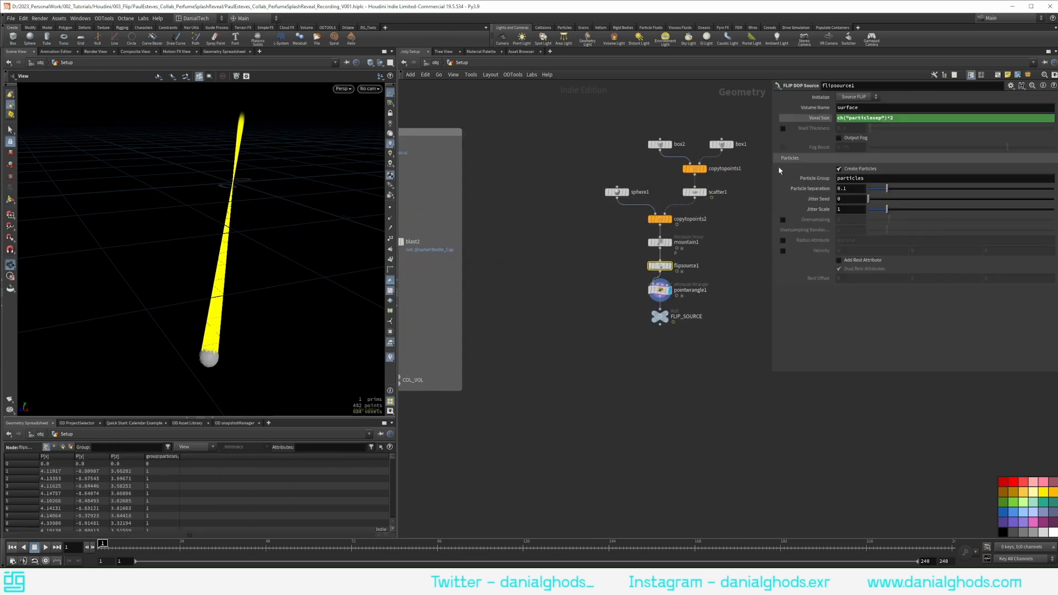
{"action": "right_click", "coordinate": [814, 117]}
{"action": "left_click", "coordinate": [821, 178]}
{"action": "middle_click_drag", "start_coordinate": [415, 297], "coordinate": [632, 236]}
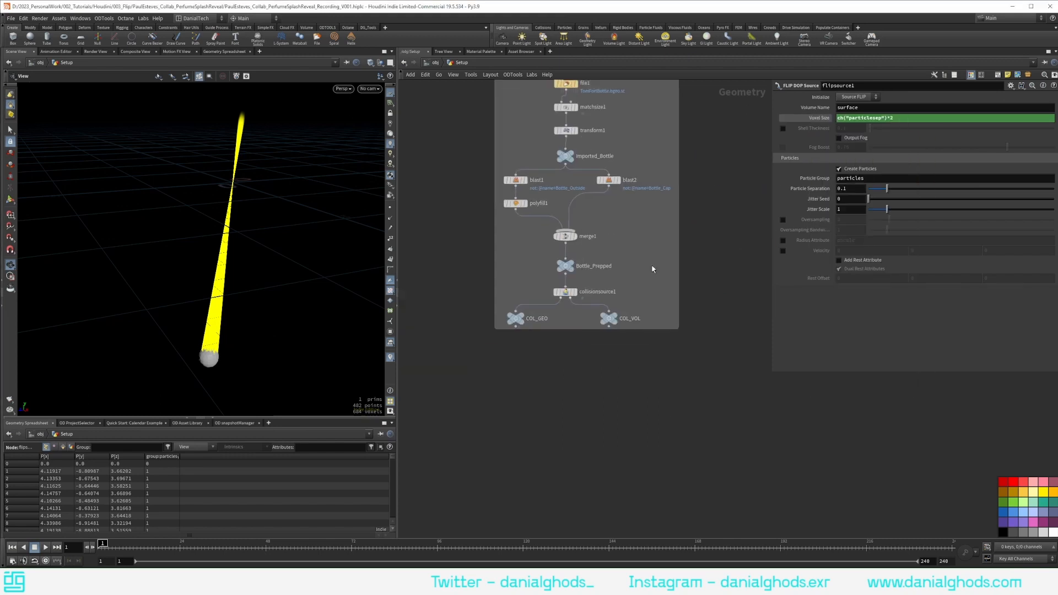
{"action": "left_click", "coordinate": [565, 291]}
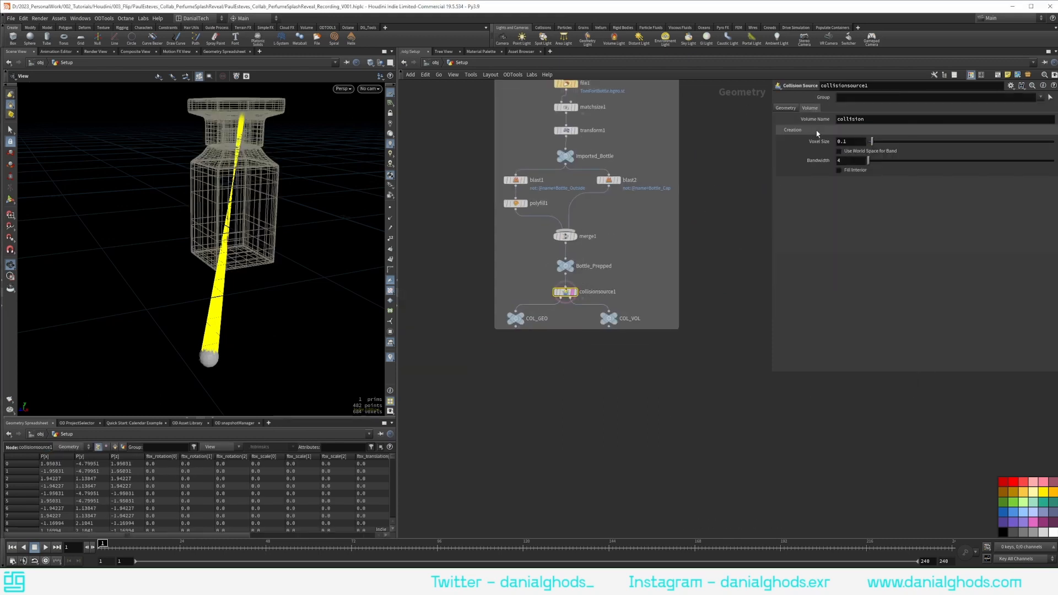
{"action": "right_click", "coordinate": [816, 142]}
{"action": "left_click", "coordinate": [822, 229]}
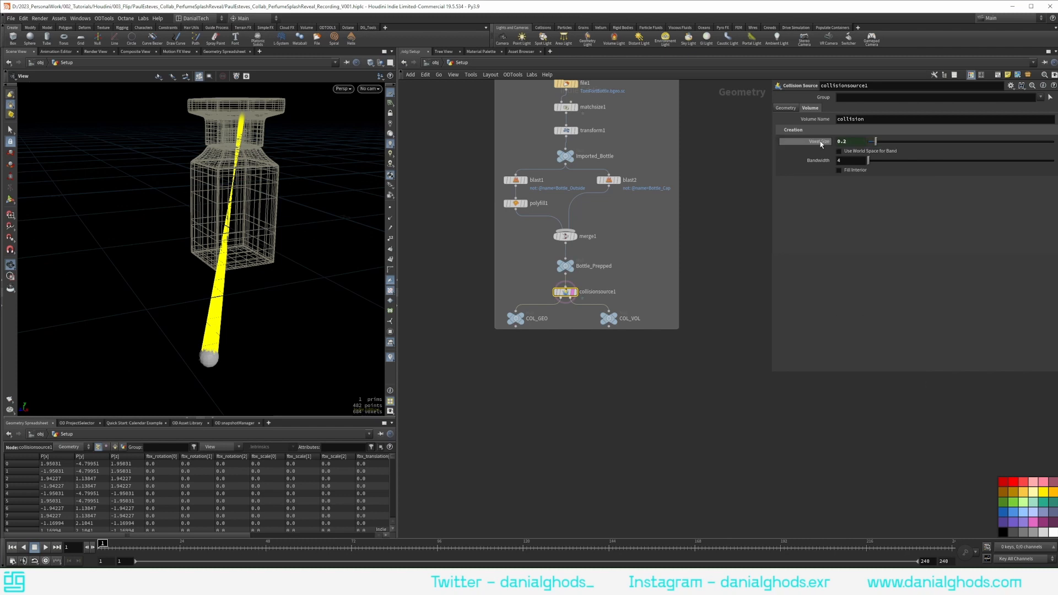
Add a DOP Network fed by FLIP_SOURCE, align it vertically under that node, and name it DOP_FLIP.
{"action": "middle_click_drag", "start_coordinate": [767, 189], "coordinate": [630, 248]}
{"action": "left_click", "coordinate": [667, 238]}
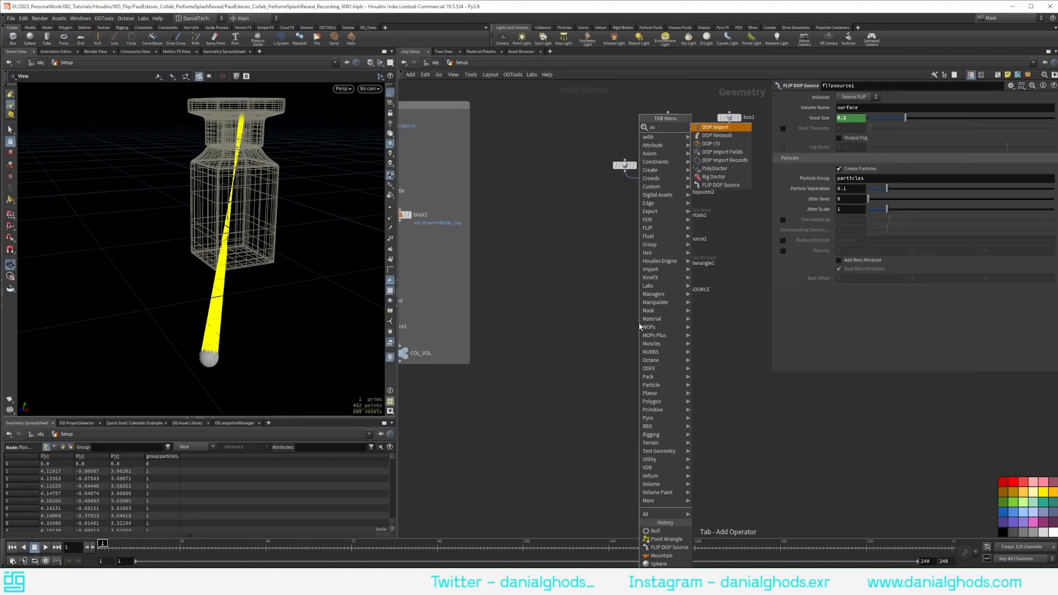
{"action": "left_click", "coordinate": [661, 320]}
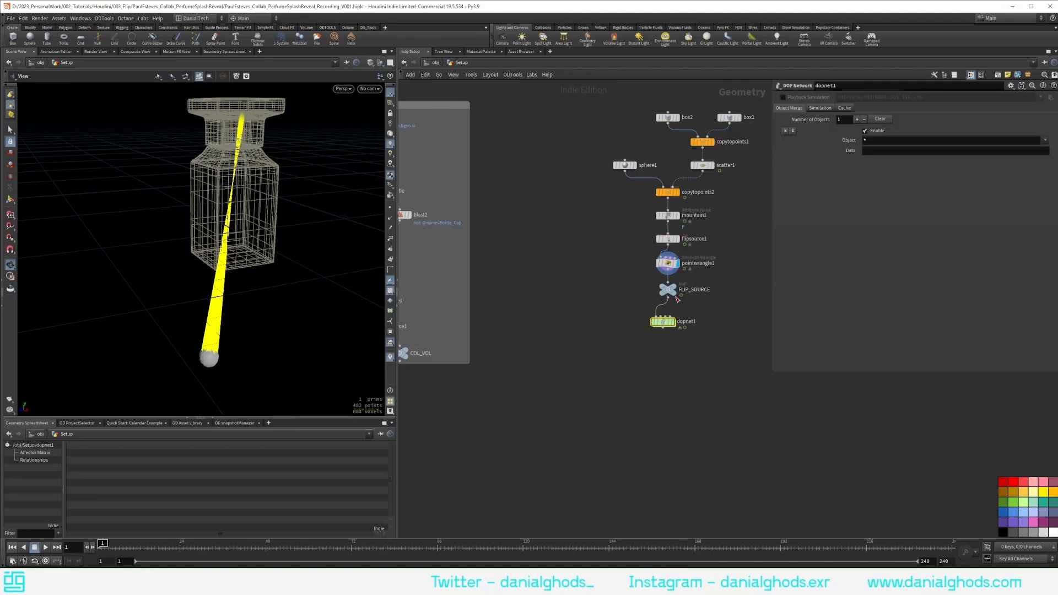
{"action": "scroll", "coordinate": [637, 295], "scroll_direction": "up", "scroll_amount": 3}
{"action": "middle_click_drag", "start_coordinate": [629, 333], "coordinate": [586, 342]}
{"action": "left_click_drag", "start_coordinate": [588, 380], "coordinate": [657, 363]}
{"action": "key", "text": "a"}
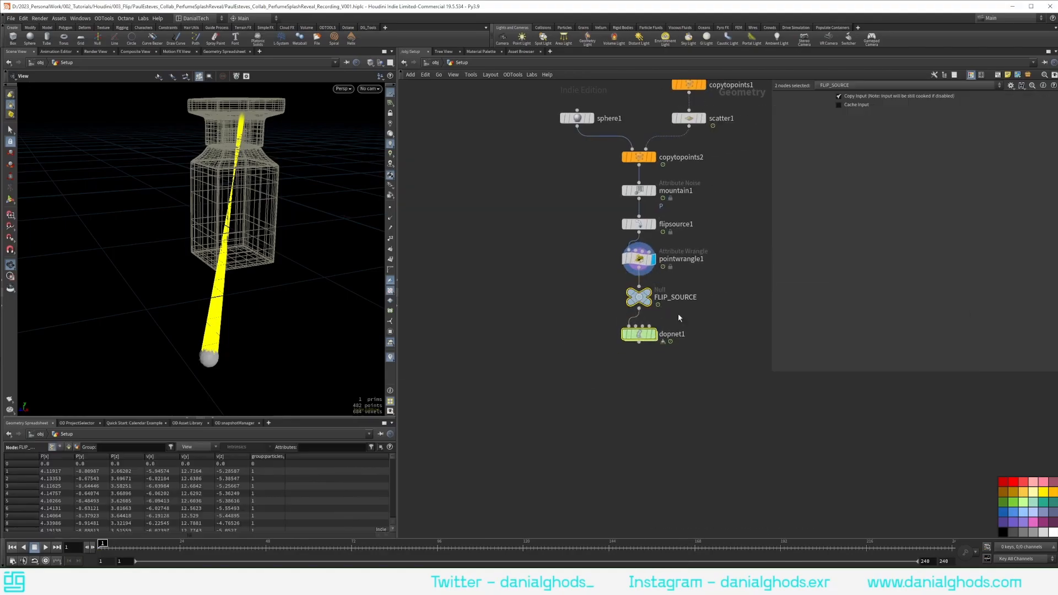
{"action": "double_click", "coordinate": [675, 334]}
{"action": "type", "text": "DOP_FLIP"}
{"action": "key", "text": "Return"}
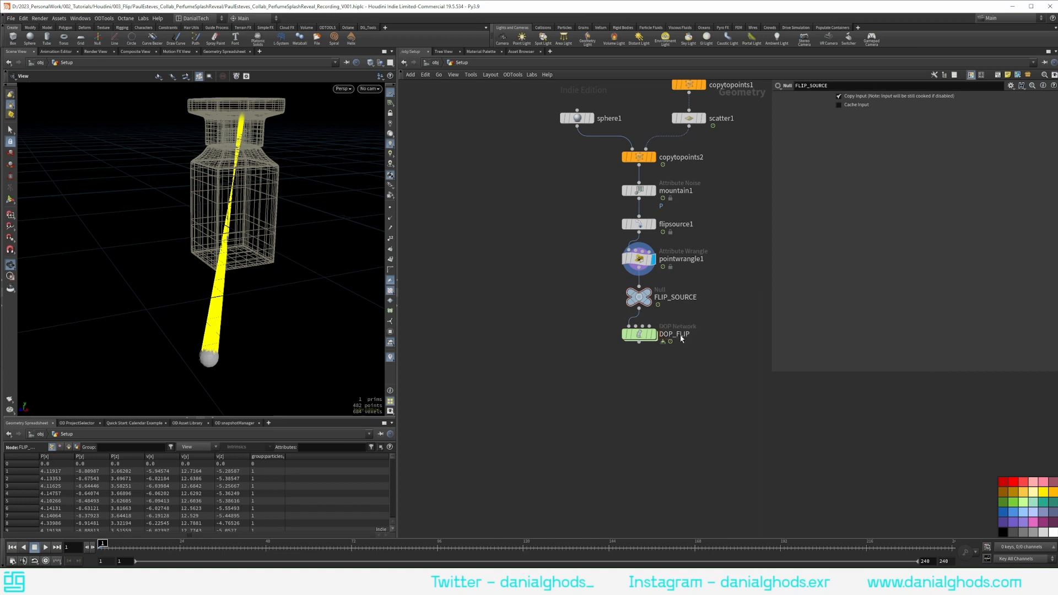
Go inside the DOP_FLIP network and add a FLIP Object node up and to the left of the output node.
{"action": "left_click", "coordinate": [654, 334]}
{"action": "double_click", "coordinate": [639, 334]}
{"action": "middle_click_drag", "start_coordinate": [694, 292], "coordinate": [560, 382]}
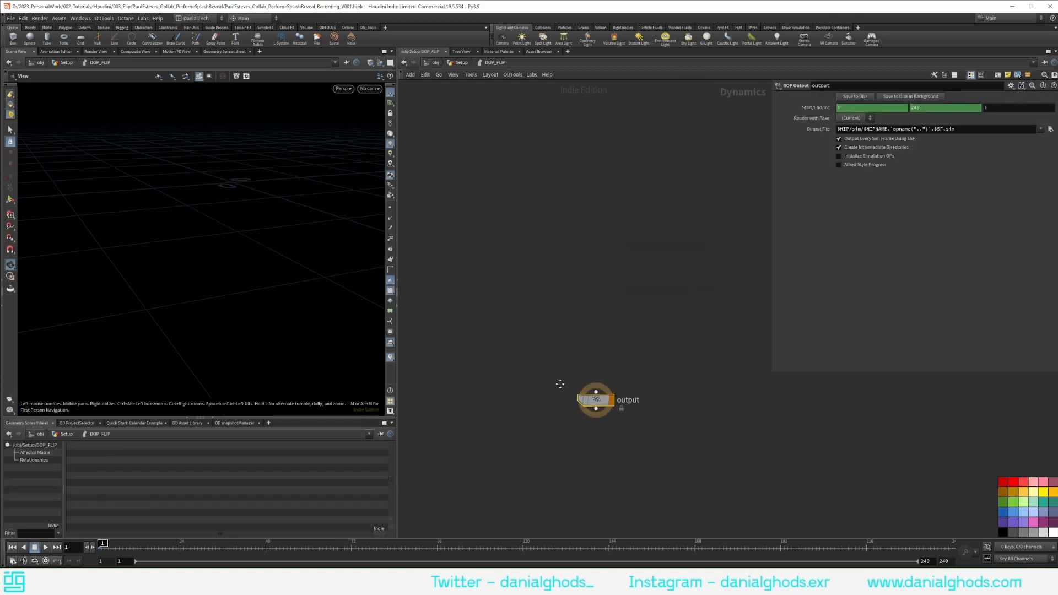
{"action": "scroll", "coordinate": [561, 358], "scroll_direction": "down", "scroll_amount": 1}
{"action": "middle_click_drag", "start_coordinate": [565, 342], "coordinate": [574, 325]}
{"action": "left_click", "coordinate": [527, 293]}
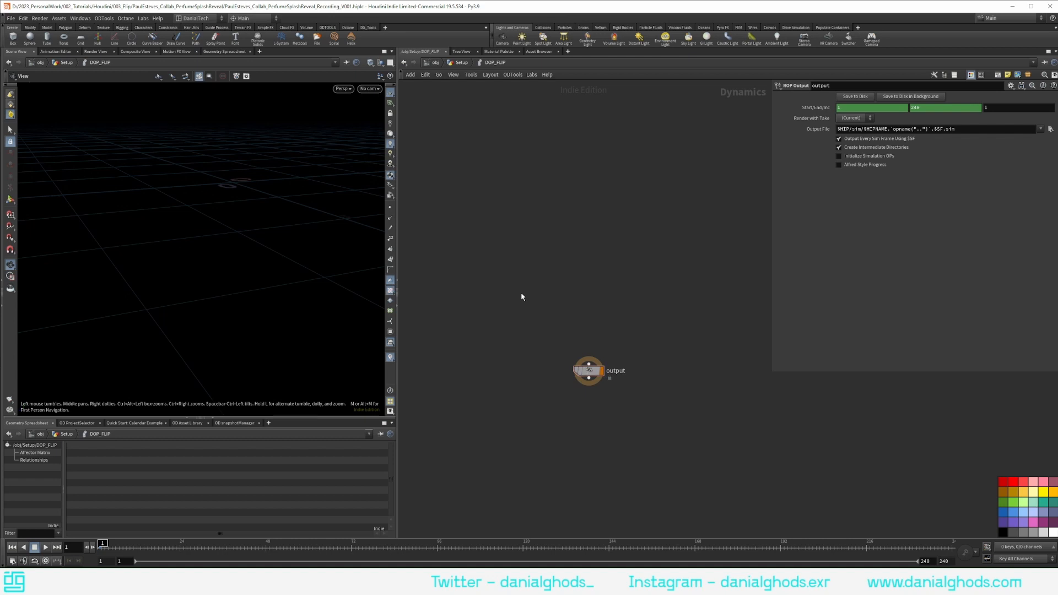
{"action": "key", "text": "Tab"}
{"action": "type", "text": "fo"}
{"action": "key", "text": "Return"}
{"action": "left_click", "coordinate": [521, 293]}
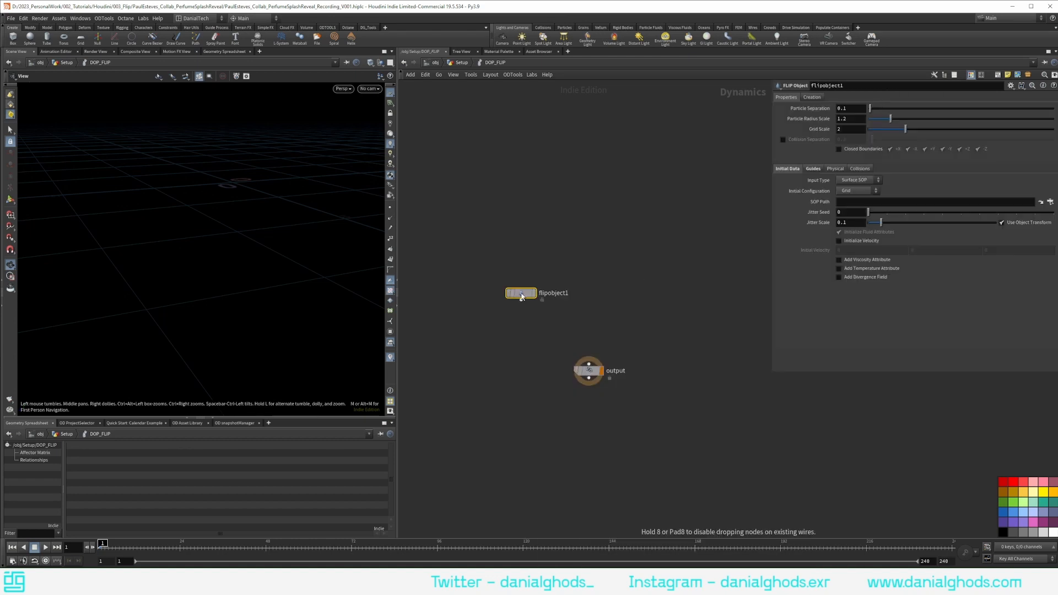
{"action": "left_click_drag", "start_coordinate": [522, 294], "coordinate": [520, 241]}
Add a FLIP Solver above the output node, wiring flipobject1 into its first input and its result into output.
{"action": "left_click", "coordinate": [598, 257]}
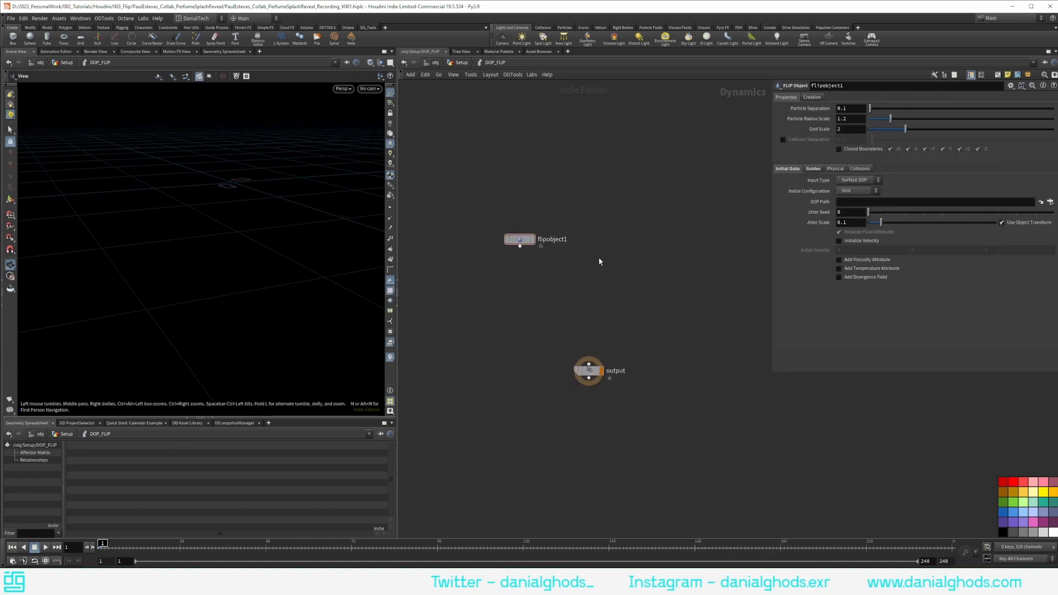
{"action": "key", "text": "Tab"}
{"action": "type", "text": "fs"}
{"action": "key", "text": "Return"}
{"action": "key", "text": "Tab"}
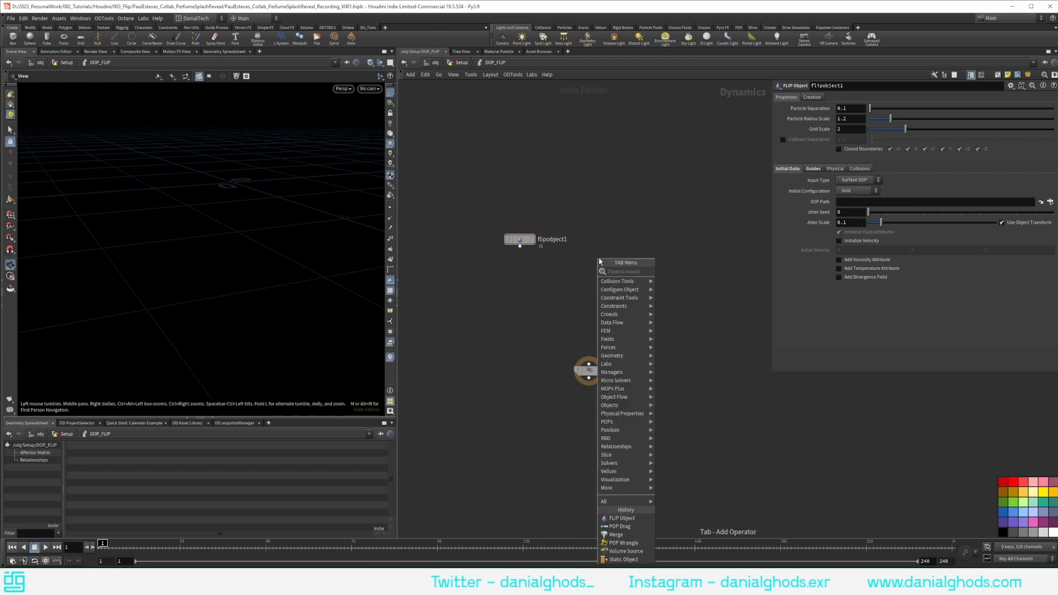
{"action": "type", "text": "flips"}
{"action": "key", "text": "Return"}
{"action": "left_click", "coordinate": [600, 261]}
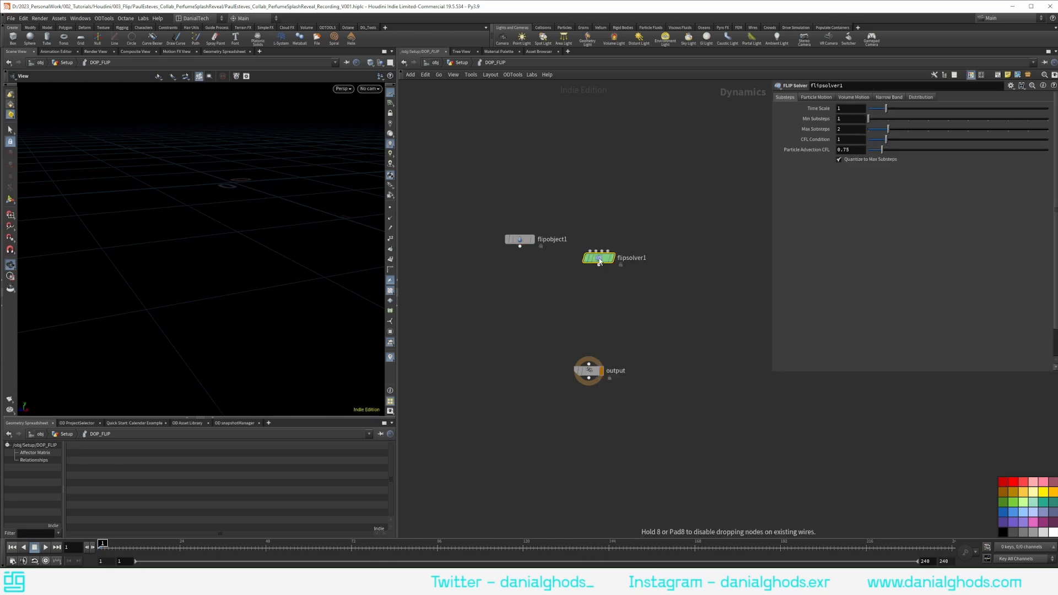
{"action": "left_click_drag", "start_coordinate": [600, 261], "coordinate": [600, 291]}
{"action": "mouse_move", "coordinate": [519, 247]}
{"action": "left_mouse_down"}
{"action": "mouse_move", "coordinate": [580, 280]}
{"action": "mouse_move", "coordinate": [511, 246]}
{"action": "left_mouse_up"}
Examine the FLIP domain bounds in the viewport and flipobject1's Initial Data and particle guide Visualization options.
{"action": "right_click_drag", "start_coordinate": [274, 224], "coordinate": [367, 195], "text": "alt"}
{"action": "left_click_drag", "start_coordinate": [367, 195], "coordinate": [249, 232]}
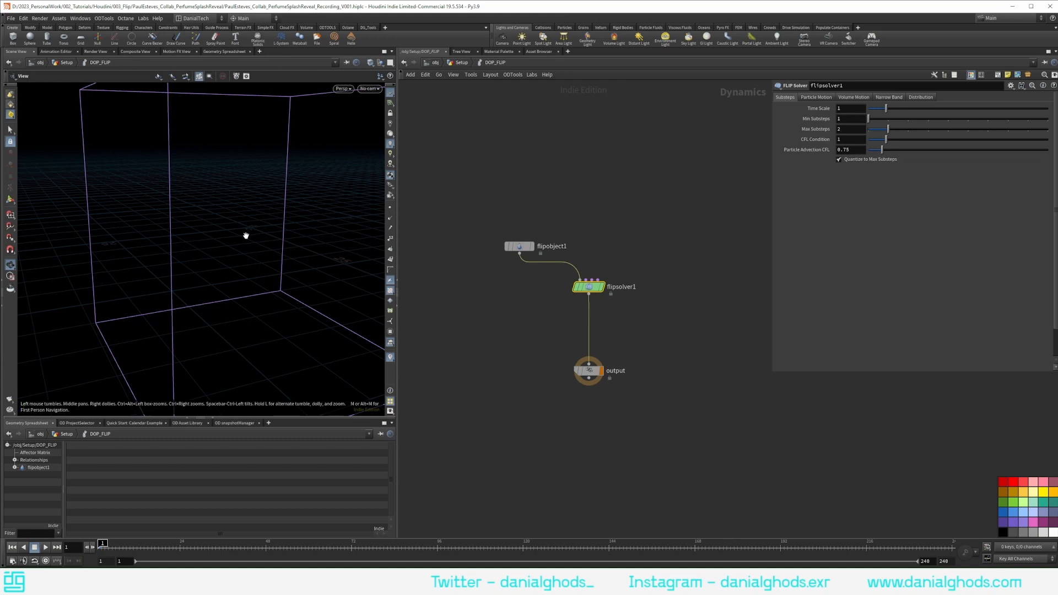
{"action": "left_click_drag", "start_coordinate": [246, 235], "coordinate": [212, 169]}
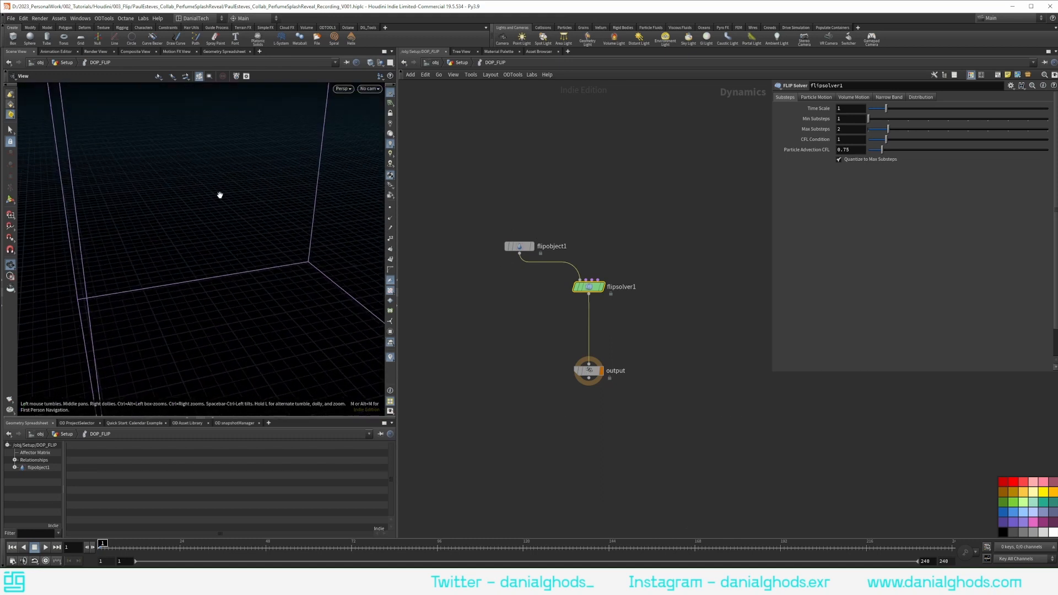
{"action": "left_click", "coordinate": [519, 246]}
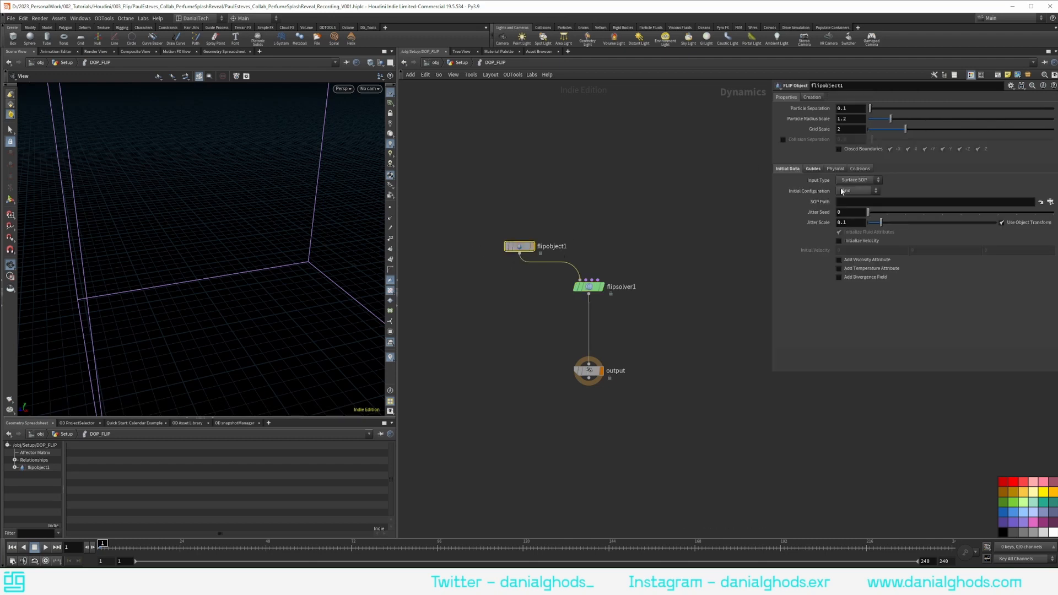
{"action": "left_click_drag", "start_coordinate": [315, 236], "coordinate": [352, 208]}
{"action": "left_click", "coordinate": [859, 202]}
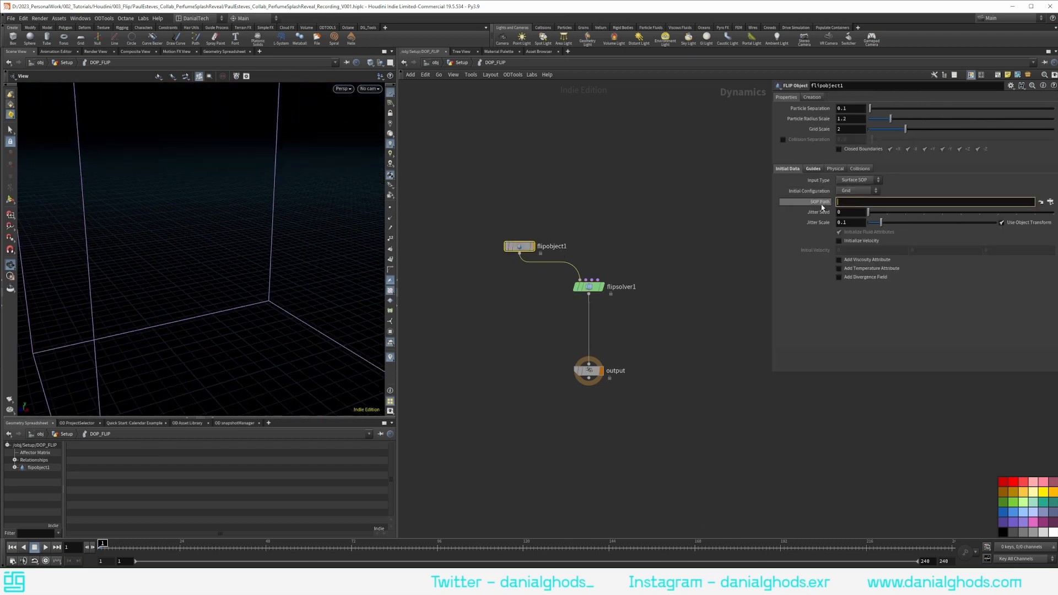
{"action": "left_click", "coordinate": [813, 169]}
{"action": "left_click", "coordinate": [819, 180]}
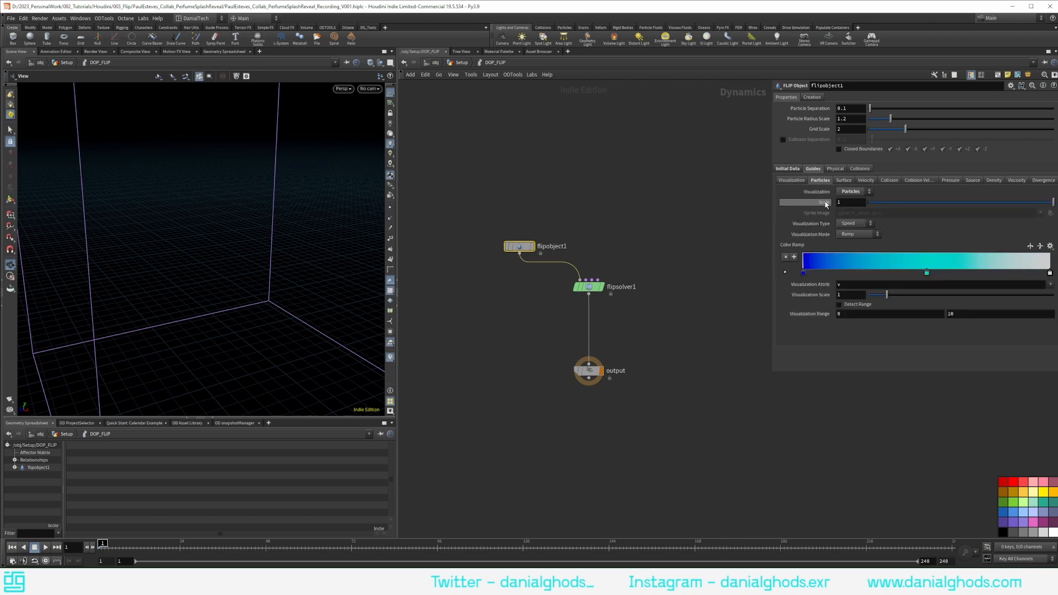
{"action": "left_click", "coordinate": [857, 193]}
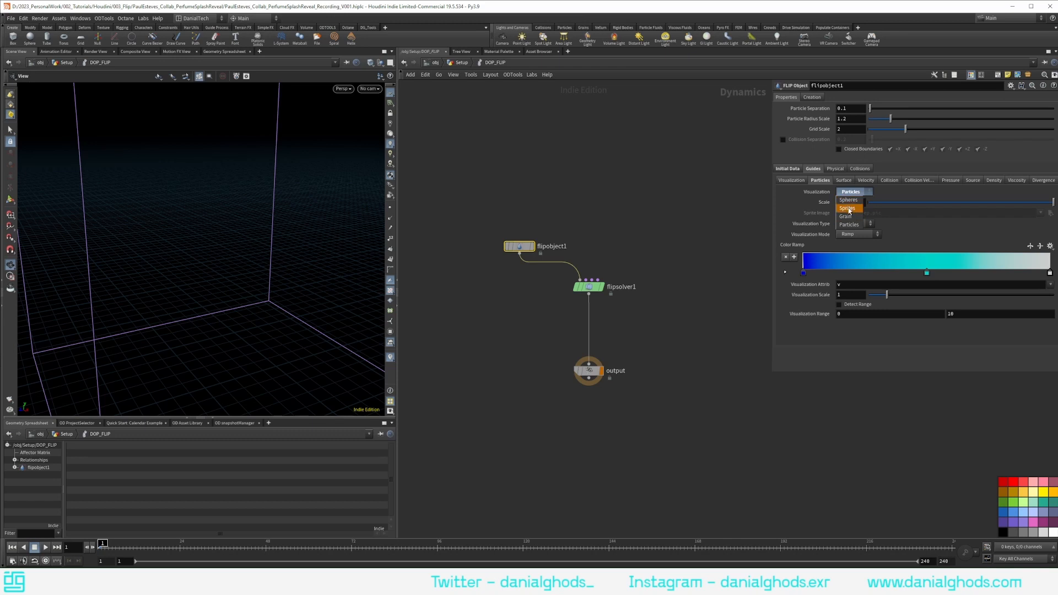
{"action": "left_click", "coordinate": [700, 211]}
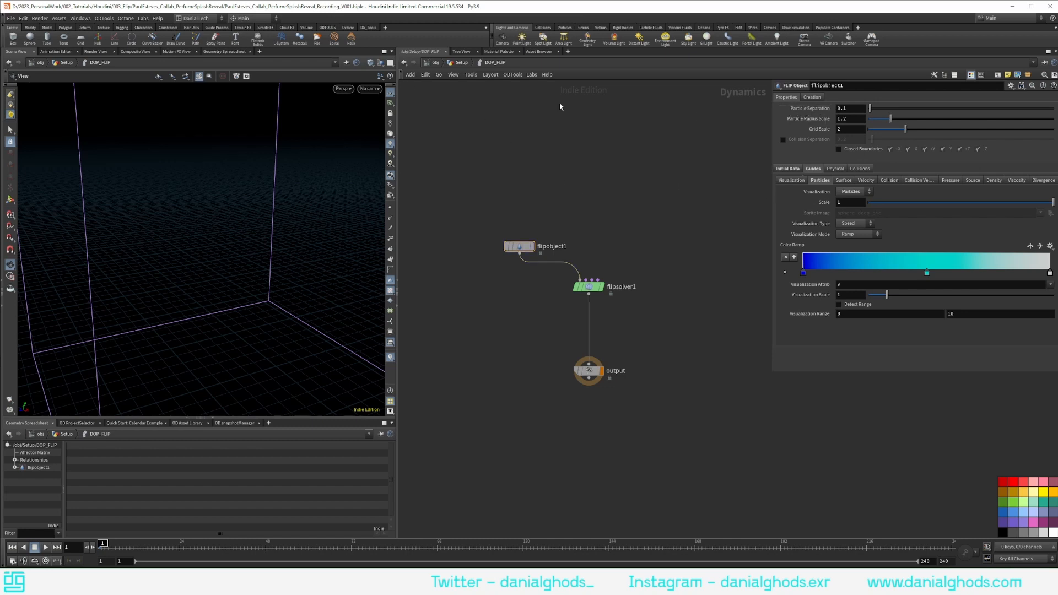
Reference flipsource1's Particle Separation in flipobject1's Particle Separation as ch("../../flipsource1/particlesep").
{"action": "left_click", "coordinate": [459, 64]}
{"action": "left_click", "coordinate": [639, 224]}
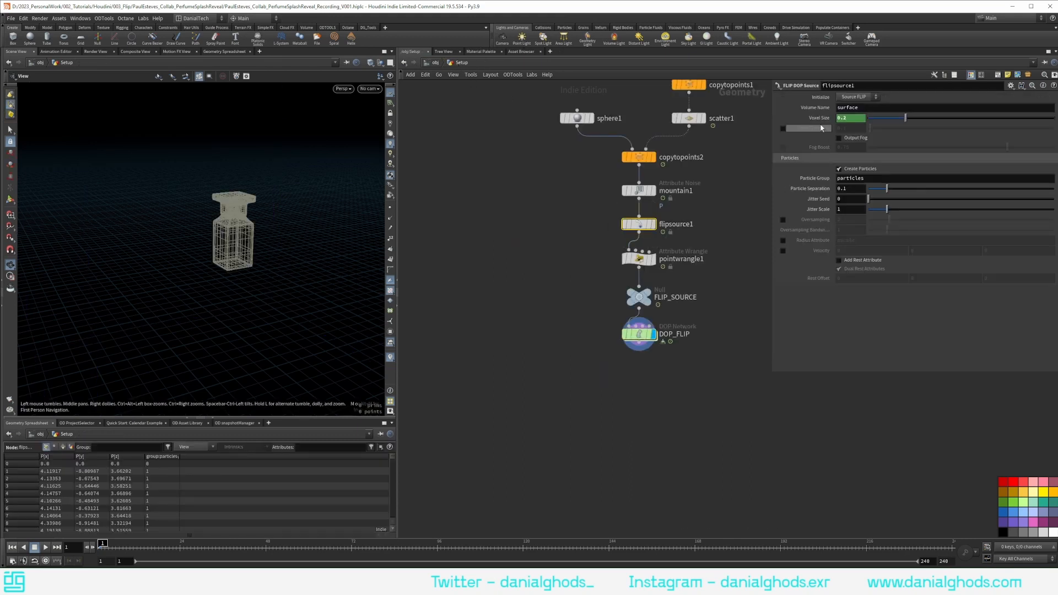
{"action": "right_click", "coordinate": [813, 190]}
{"action": "left_click", "coordinate": [835, 246]}
{"action": "double_click", "coordinate": [639, 334]}
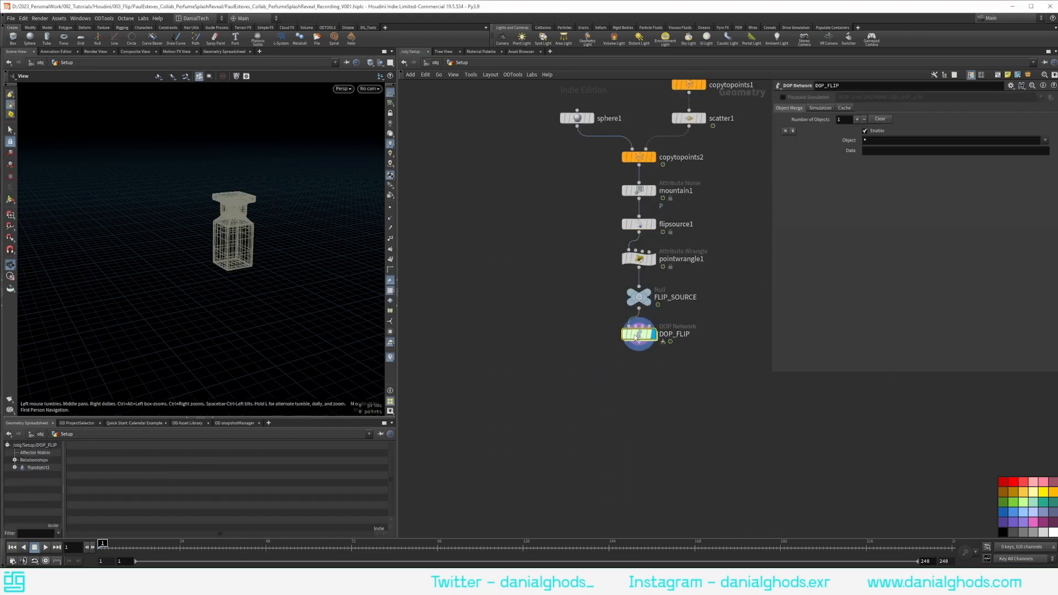
{"action": "right_click", "coordinate": [809, 108]}
{"action": "left_click", "coordinate": [843, 191]}
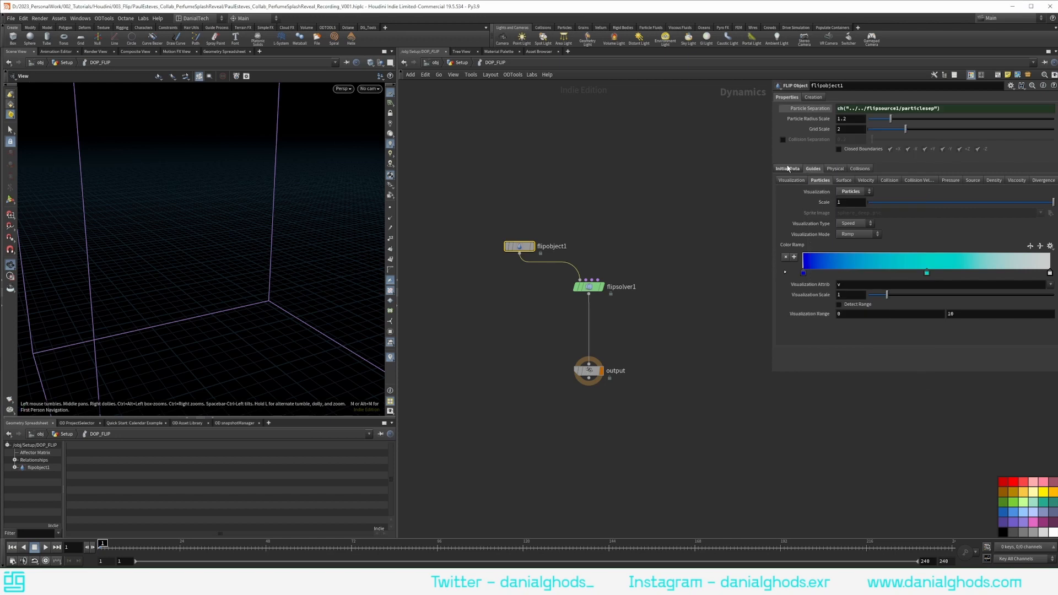
Insert a Gravity Force node on the wire between flipsolver1 and output.
{"action": "middle_click_drag", "start_coordinate": [691, 211], "coordinate": [658, 196]}
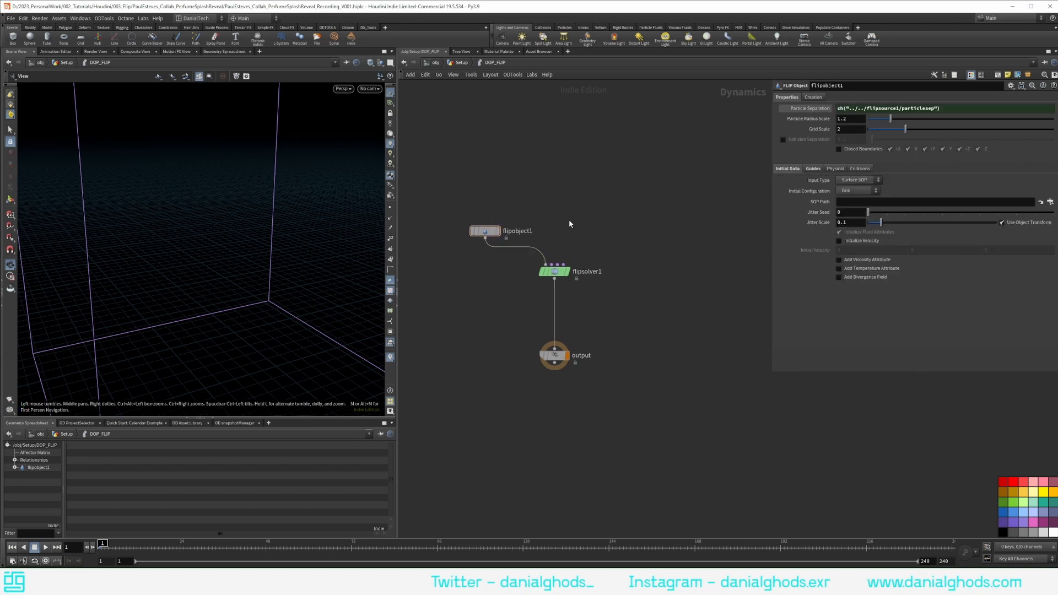
{"action": "key", "text": "Tab"}
{"action": "type", "text": "vol"}
{"action": "key", "text": "Return"}
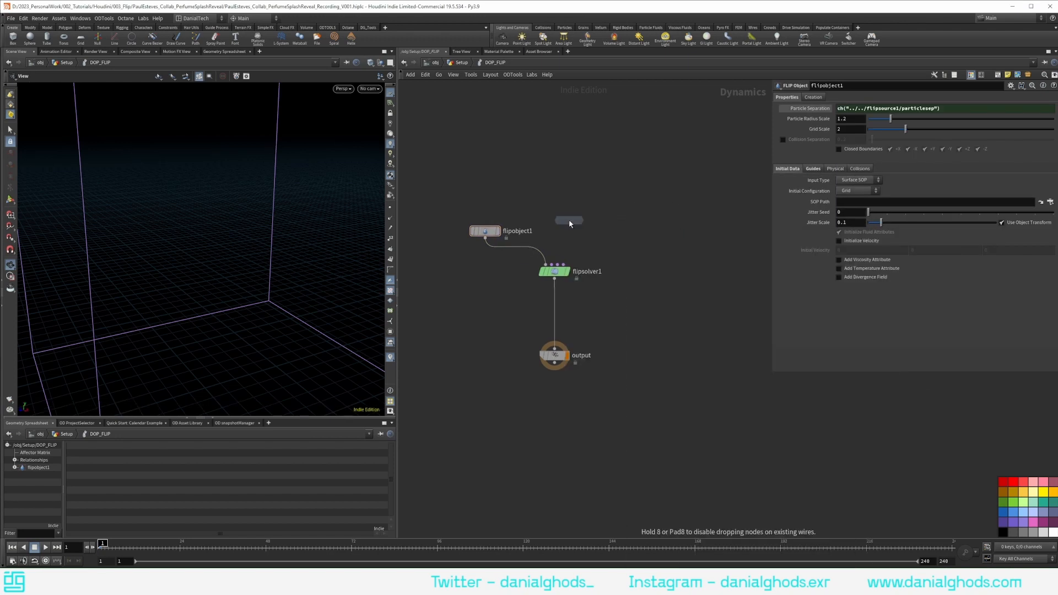
{"action": "left_click", "coordinate": [553, 300]}
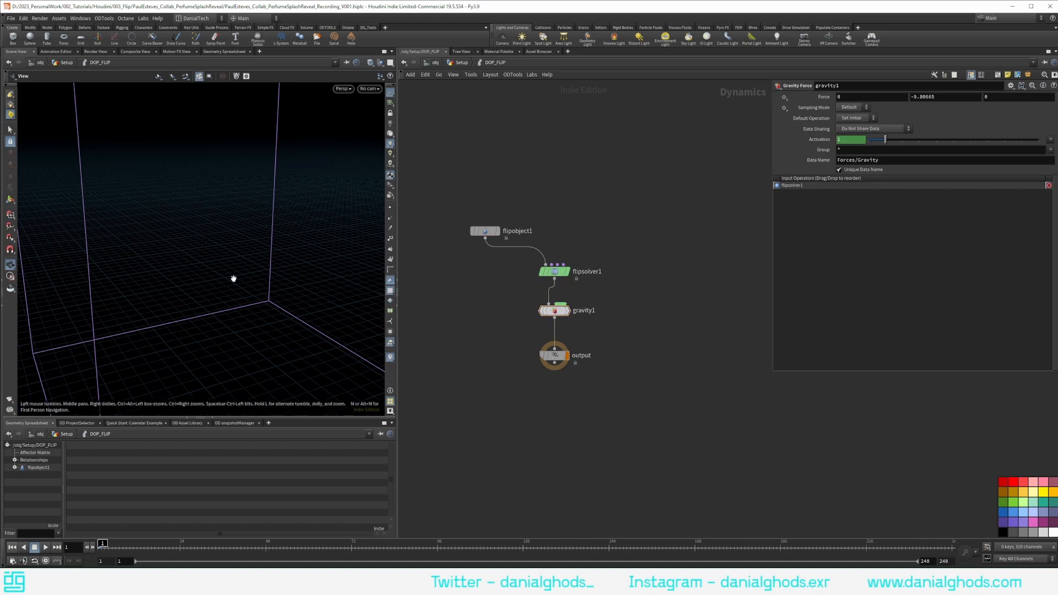
{"action": "mouse_move", "coordinate": [234, 279]}
{"action": "left_mouse_down"}
{"action": "mouse_move", "coordinate": [217, 250]}
{"action": "mouse_move", "coordinate": [240, 258]}
{"action": "left_mouse_up"}
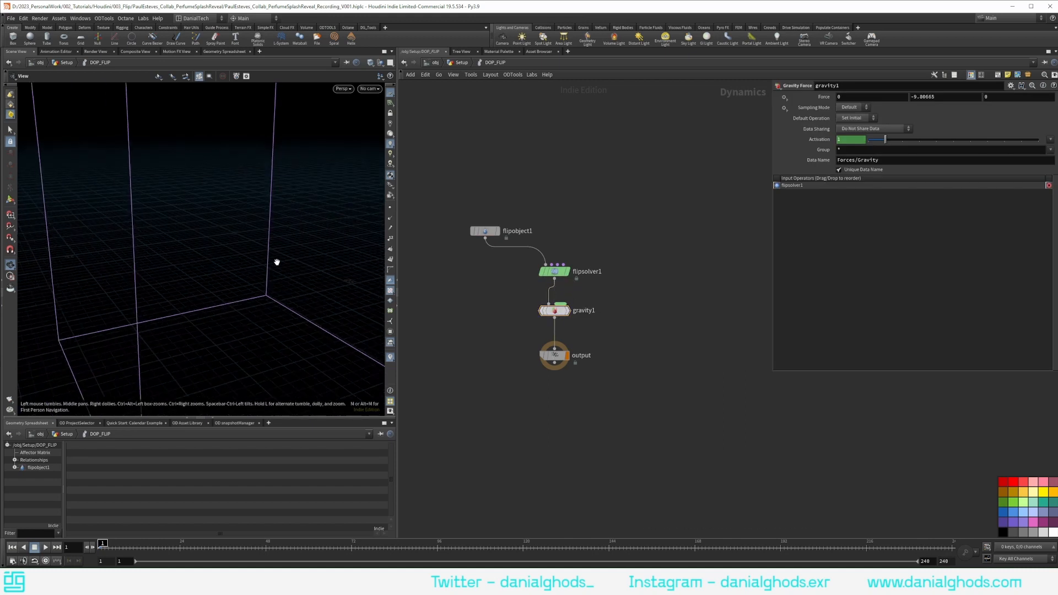
Add a Volume Source node above flipsolver1 and connect it to the solver's fourth input.
{"action": "key", "text": "Tab"}
{"action": "type", "text": "vol"}
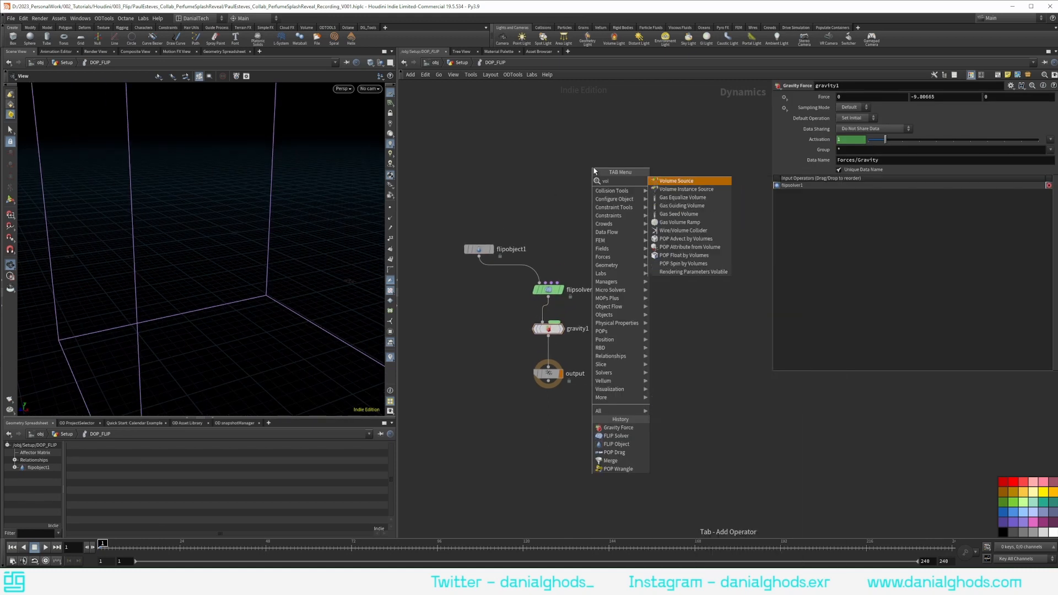
{"action": "key", "text": "Return"}
{"action": "left_click", "coordinate": [615, 201]}
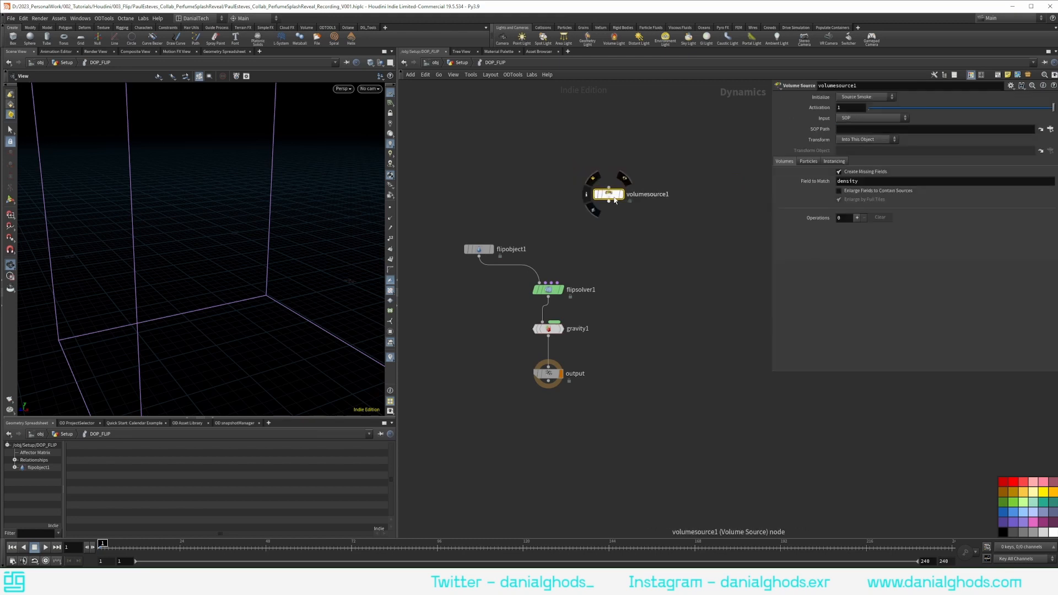
{"action": "left_click_drag", "start_coordinate": [609, 202], "coordinate": [630, 209]}
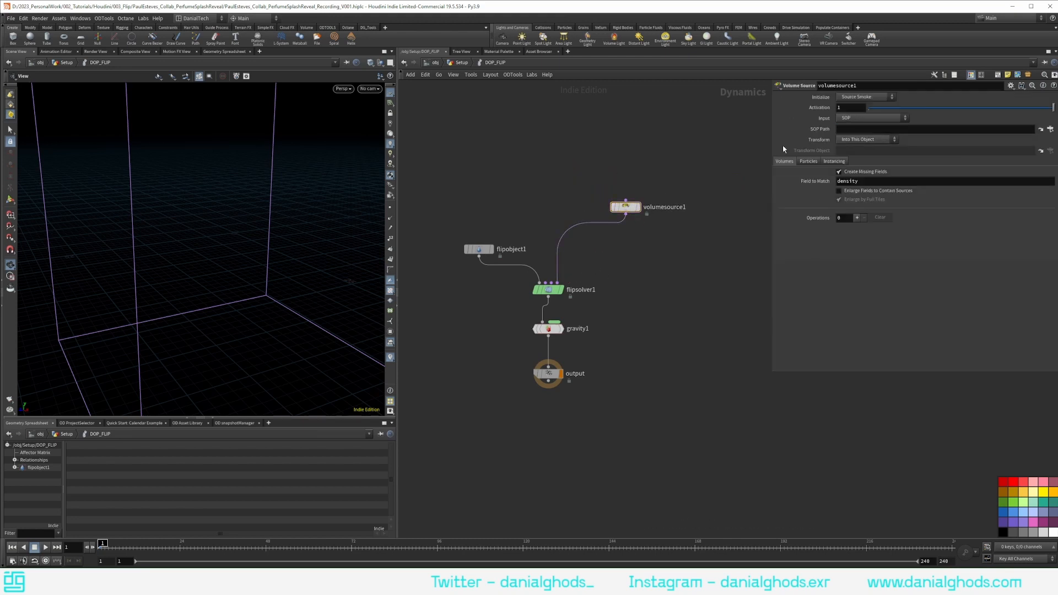
Add a Static Object node to the left of flipsolver1 for the collision geometry.
{"action": "key", "text": "Tab"}
{"action": "type", "text": "stat"}
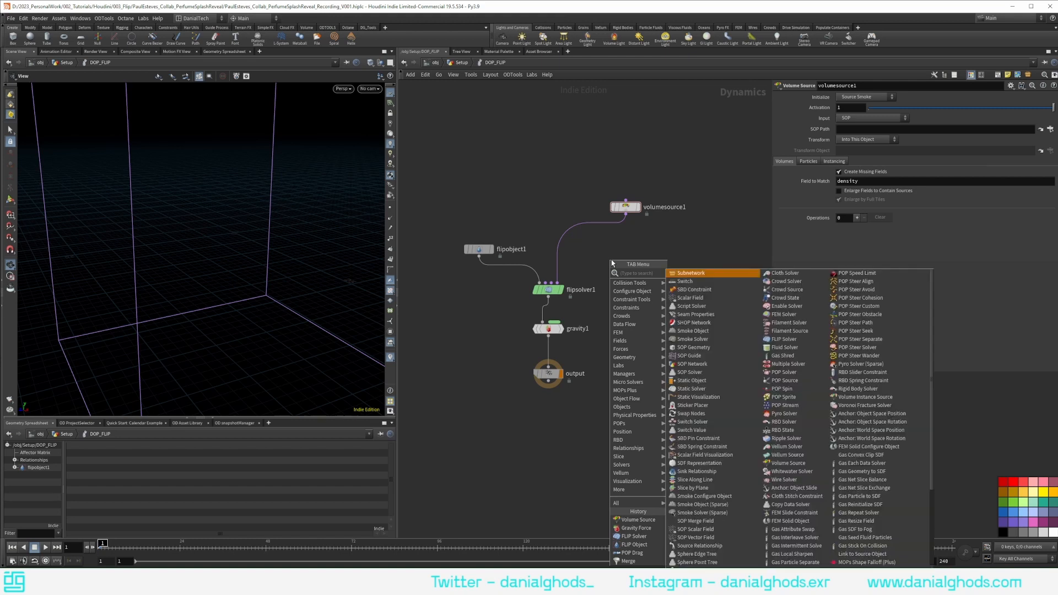
{"action": "key", "text": "Return"}
{"action": "left_click", "coordinate": [451, 295]}
{"action": "middle_click_drag", "start_coordinate": [477, 338], "coordinate": [487, 307]}
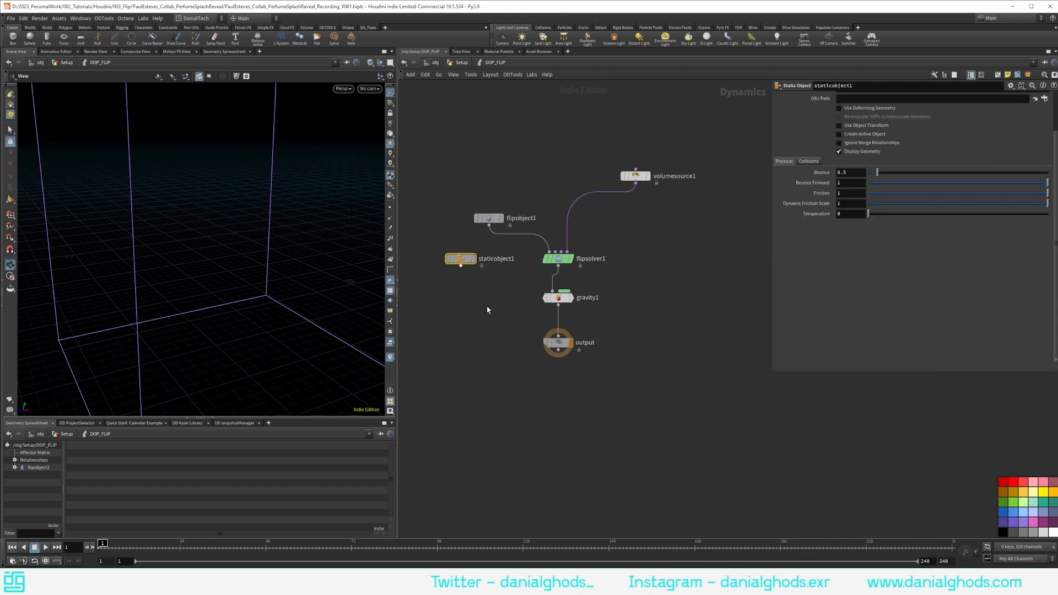
Make room below flipsolver1 by lowering gravity1 and output, and insert a Merge node between flipsolver1 and gravity1.
{"action": "left_click_drag", "start_coordinate": [540, 388], "coordinate": [565, 364]}
{"action": "key", "text": "a"}
{"action": "left_click_drag", "start_coordinate": [561, 300], "coordinate": [560, 333]}
{"action": "key", "text": "Tab"}
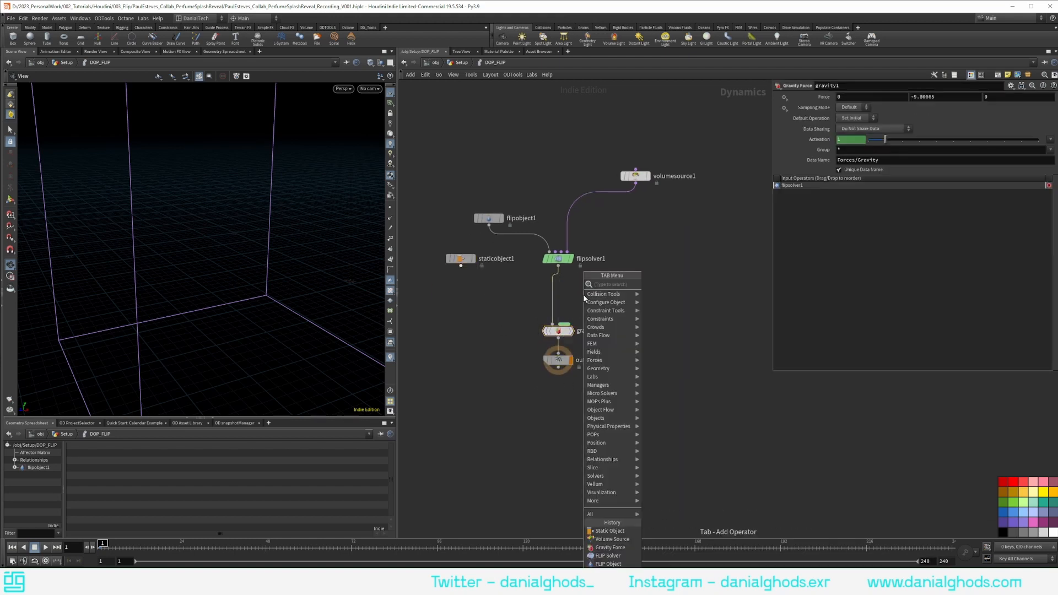
{"action": "type", "text": "merge"}
{"action": "key", "text": "Return"}
{"action": "left_click", "coordinate": [561, 300]}
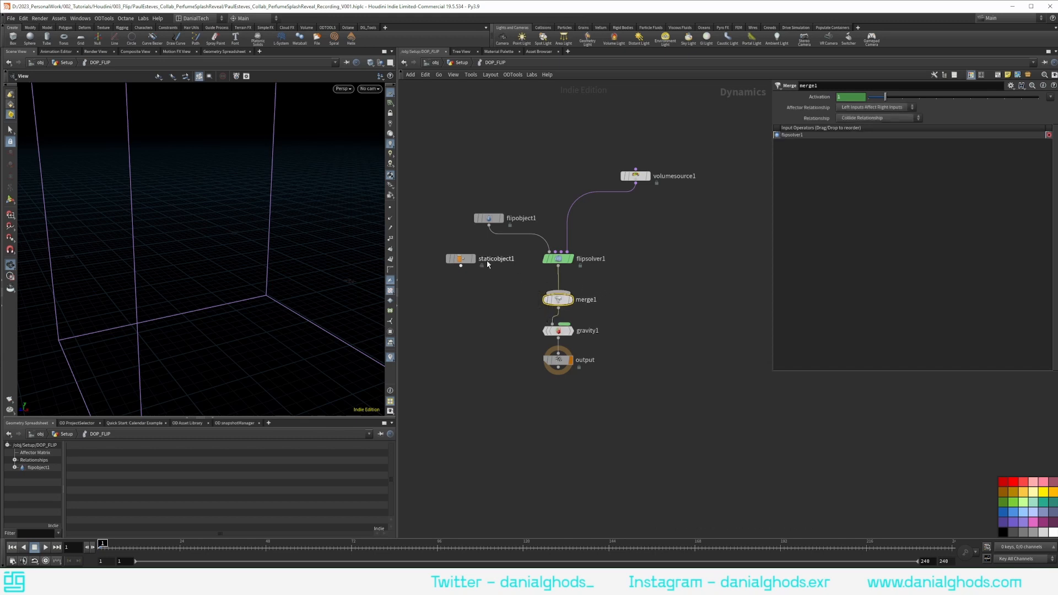
Connect staticobject1 to merge1 ahead of flipsolver1, and move flipobject1 up level with volumesource1.
{"action": "left_click_drag", "start_coordinate": [460, 266], "coordinate": [554, 296]}
{"action": "middle_click_drag", "start_coordinate": [569, 271], "coordinate": [605, 276]}
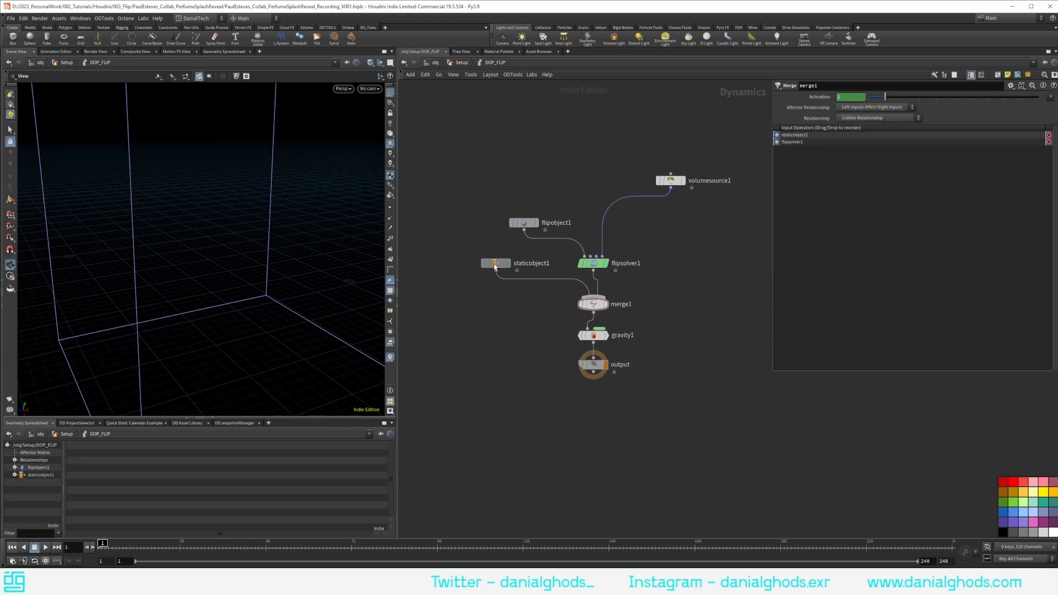
{"action": "left_click_drag", "start_coordinate": [497, 264], "coordinate": [493, 264]}
{"action": "left_click_drag", "start_coordinate": [523, 223], "coordinate": [523, 181]}
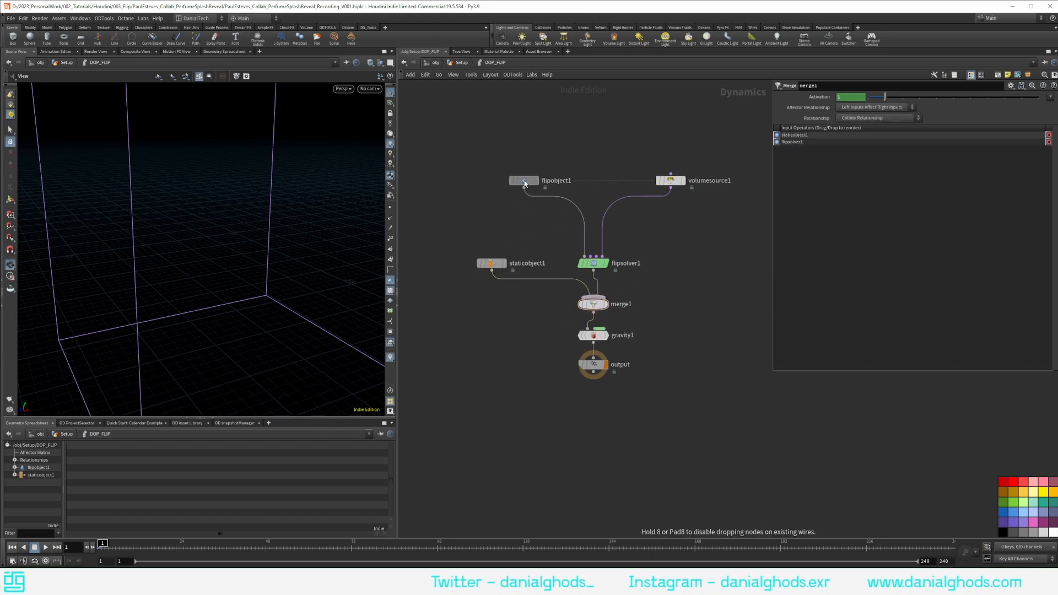
{"action": "middle_click_drag", "start_coordinate": [472, 314], "coordinate": [511, 317]}
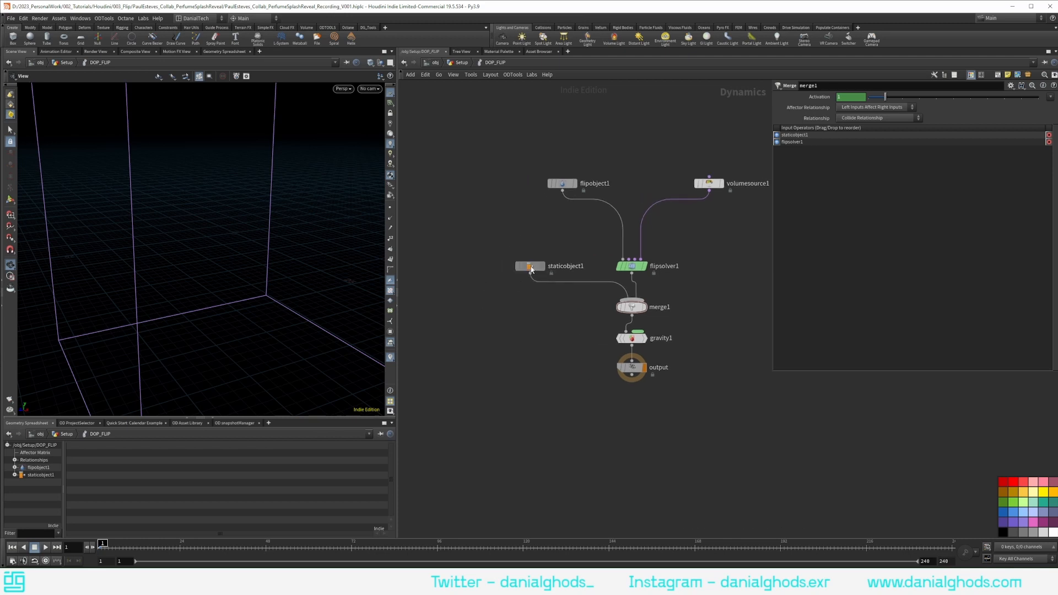
Set the SOP Path of staticobject1 to the collision geometry /obj/Setup/COL_GEO.
{"action": "left_click", "coordinate": [528, 267]}
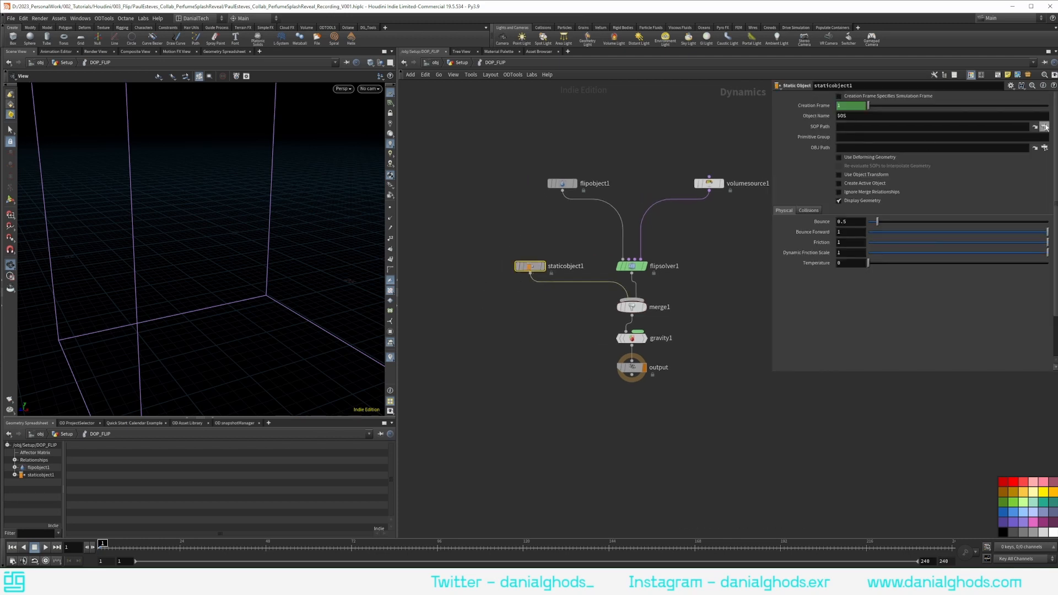
{"action": "left_click", "coordinate": [1044, 126]}
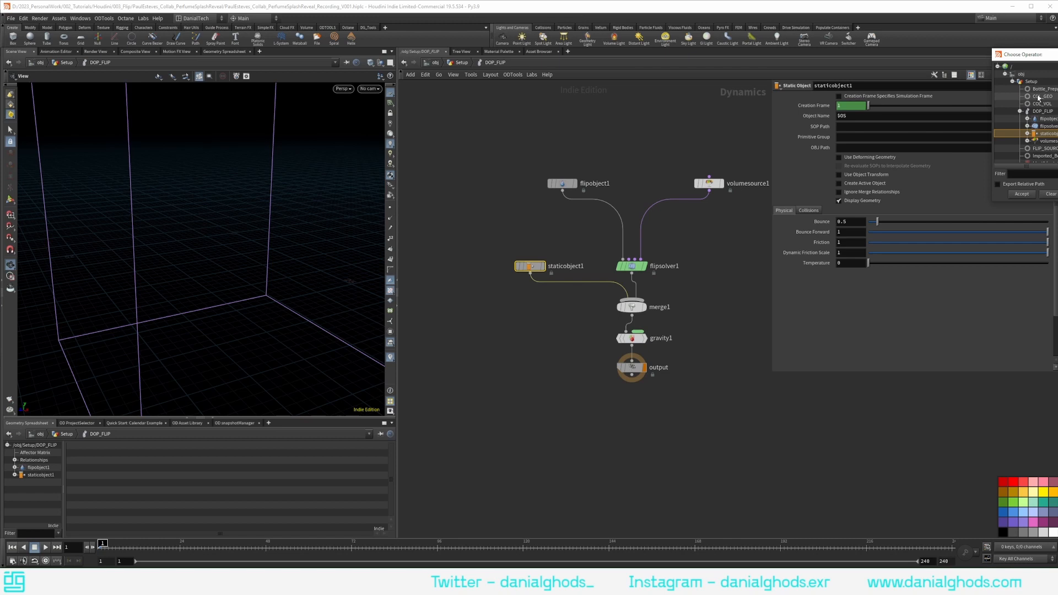
{"action": "double_click", "coordinate": [1038, 96]}
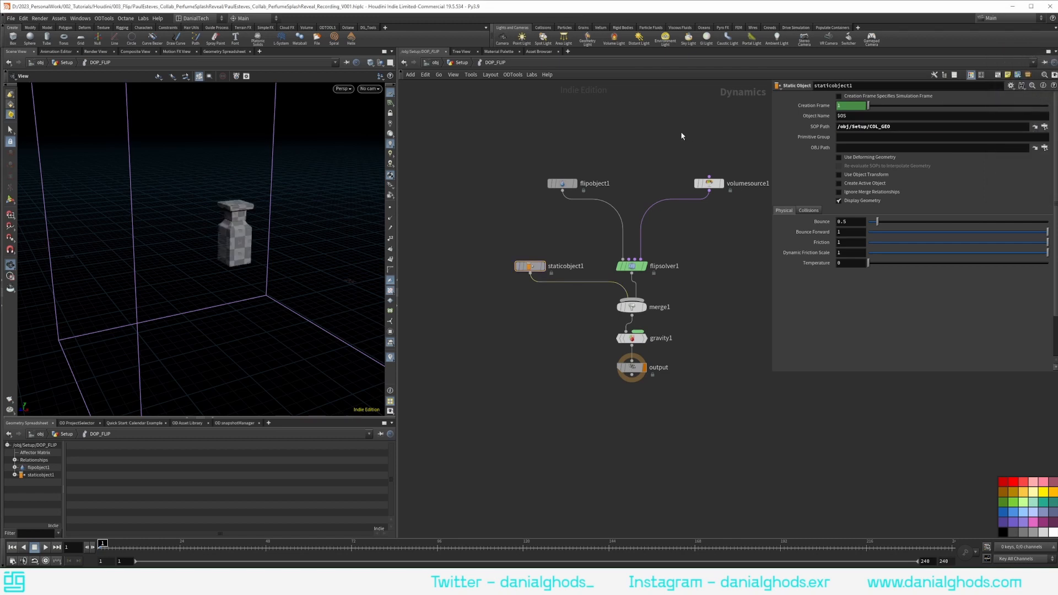
Set the static object's volume collision mode to Volume Sample with /obj/Setup/COL_VOL as its proxy volume.
{"action": "left_click", "coordinate": [807, 211]}
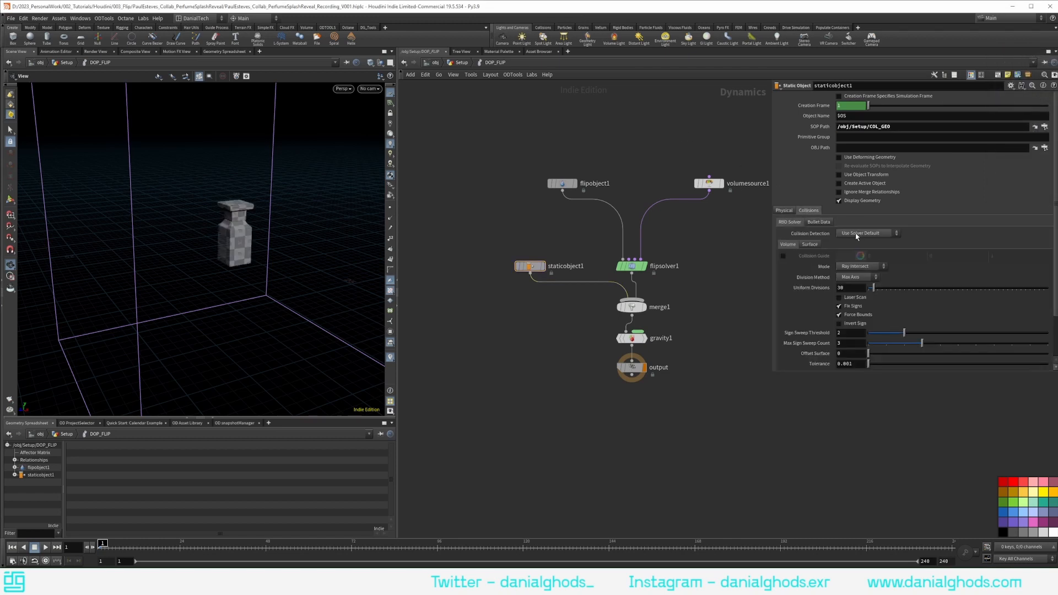
{"action": "left_click", "coordinate": [861, 266]}
{"action": "left_click", "coordinate": [840, 275]}
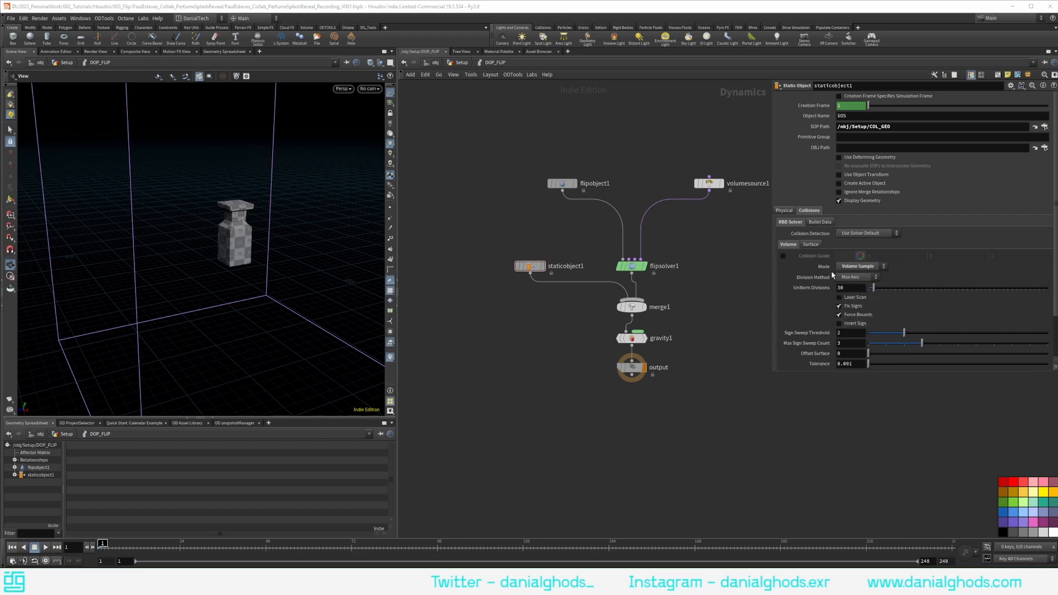
{"action": "scroll", "coordinate": [833, 276], "scroll_direction": "down", "scroll_amount": 3}
{"action": "left_click", "coordinate": [880, 325]}
{"action": "type", "text": "/obj/Setup/COL_GEO"}
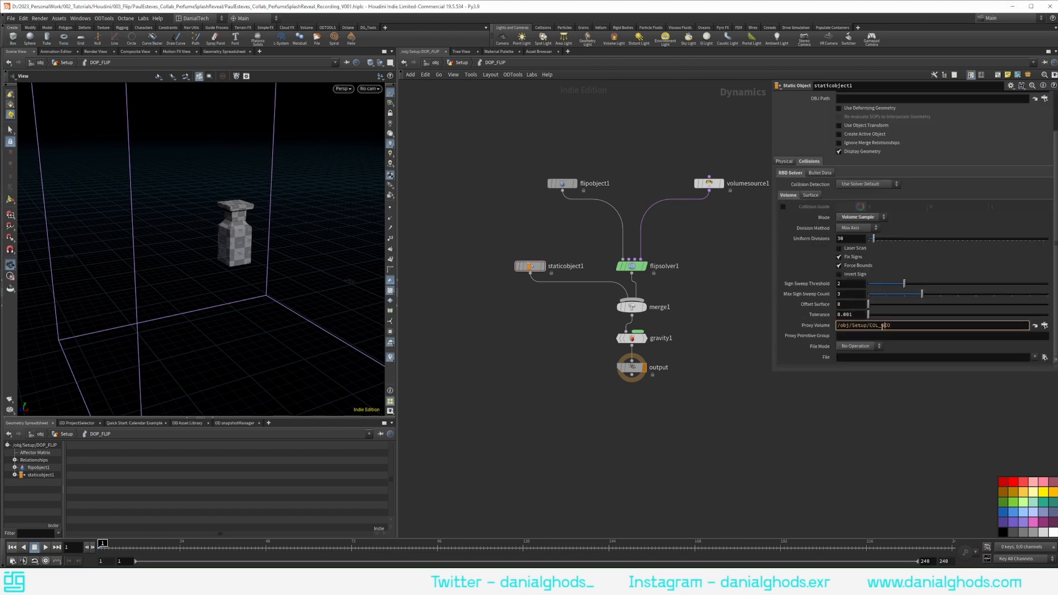
{"action": "type", "text": "VOL"}
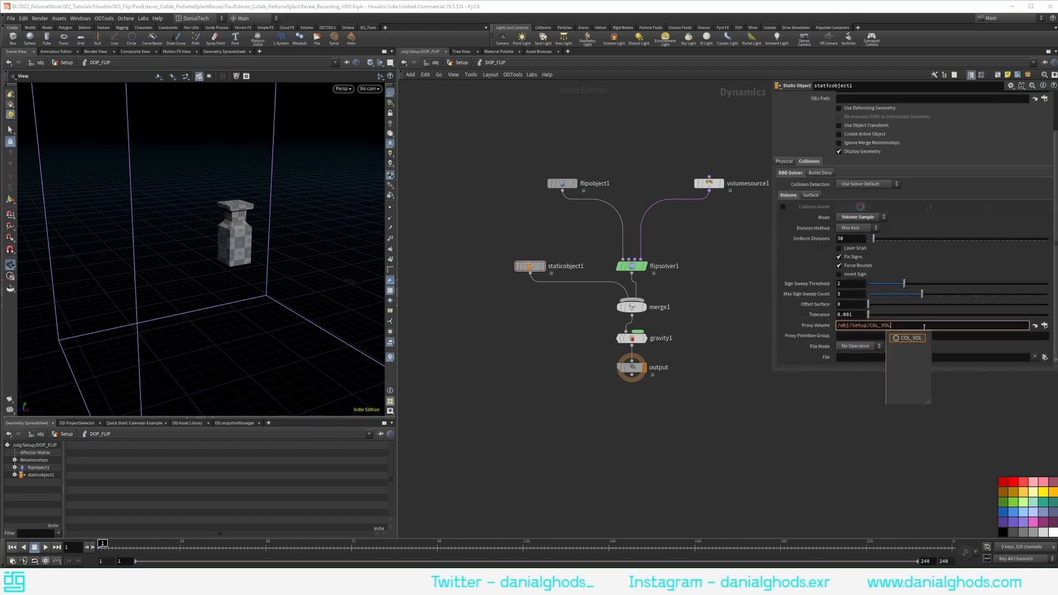
{"action": "key", "text": "Return"}
{"action": "key", "text": "Return"}
Inspect the bottle collision geometry in the viewport and show the static object's physical properties.
{"action": "middle_click_drag", "start_coordinate": [691, 222], "coordinate": [649, 263]}
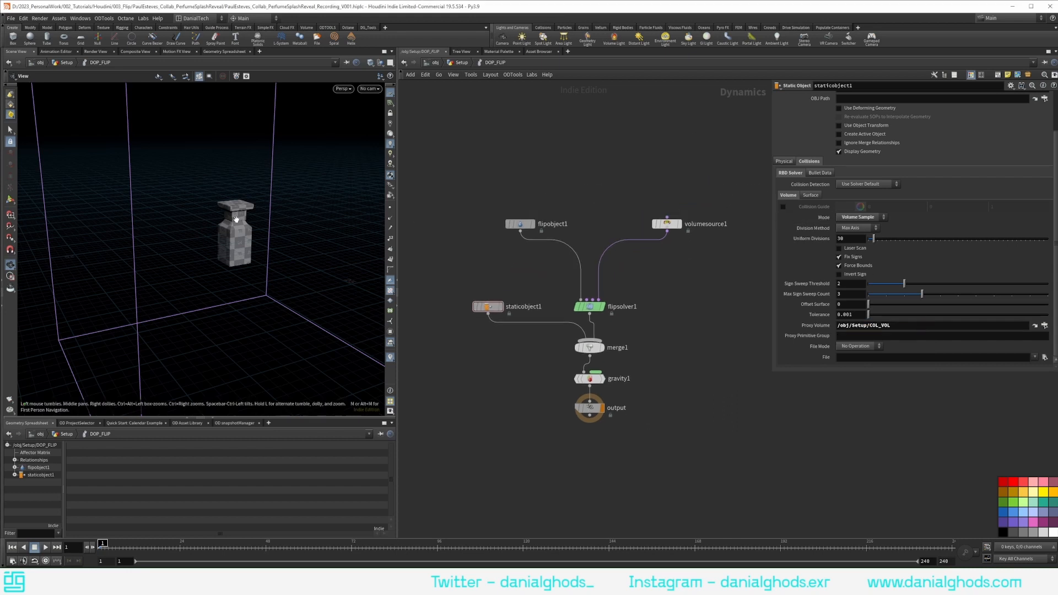
{"action": "left_click_drag", "start_coordinate": [236, 219], "coordinate": [281, 173]}
{"action": "left_click_drag", "start_coordinate": [277, 243], "coordinate": [276, 189]}
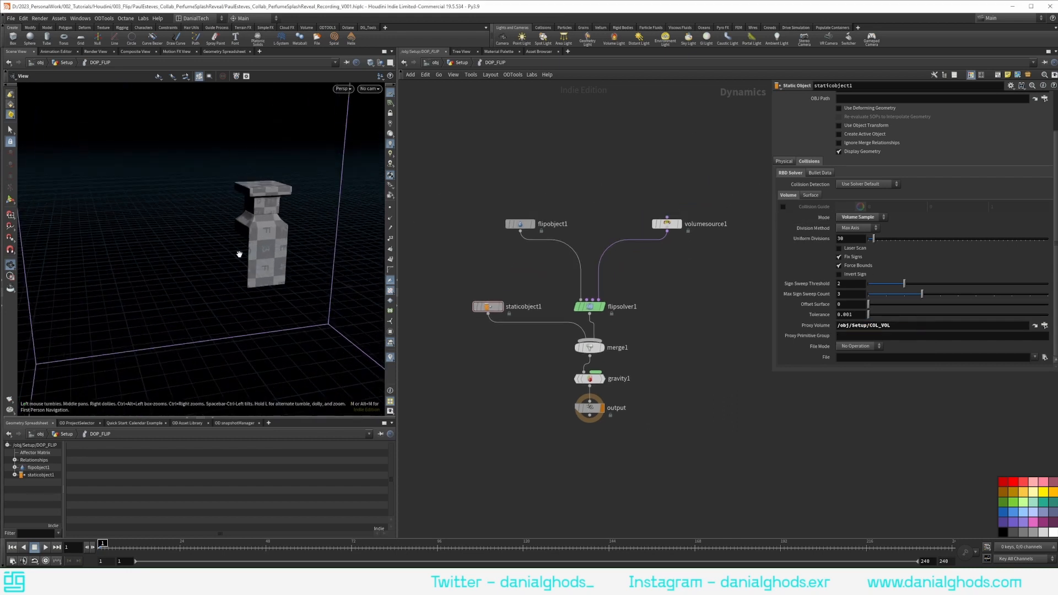
{"action": "middle_click_drag", "start_coordinate": [491, 248], "coordinate": [498, 251]}
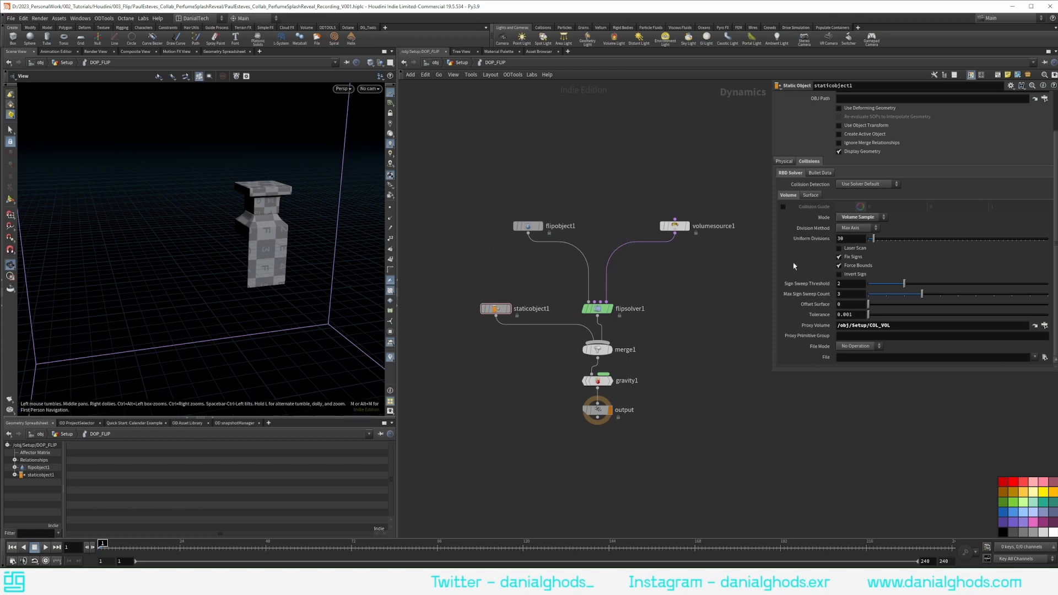
{"action": "left_click", "coordinate": [782, 161]}
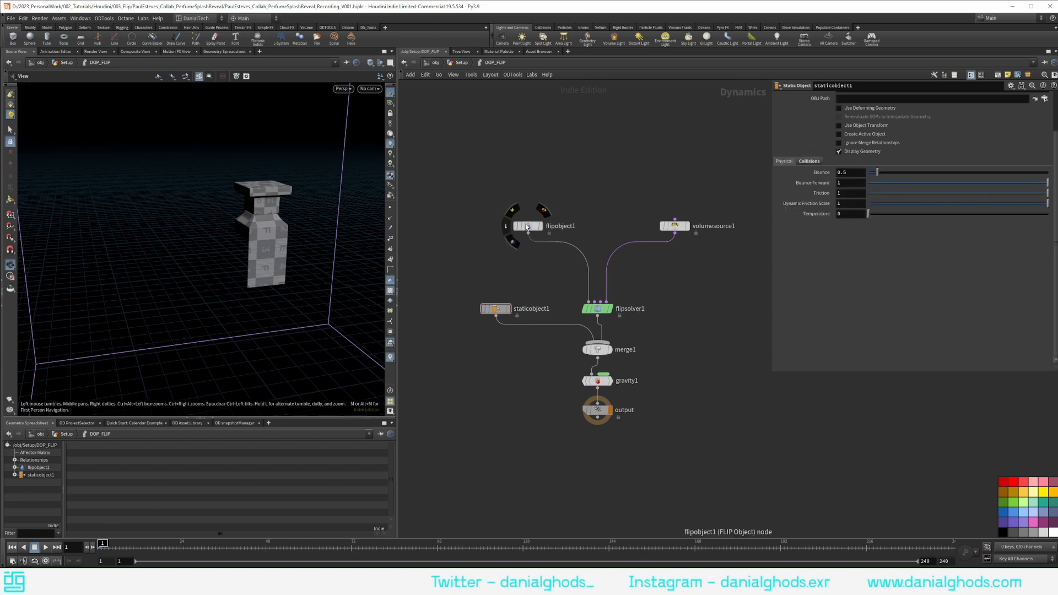
Initialize volumesource1 as Source FLIP and take its input from First Context Geometry.
{"action": "left_click", "coordinate": [673, 226]}
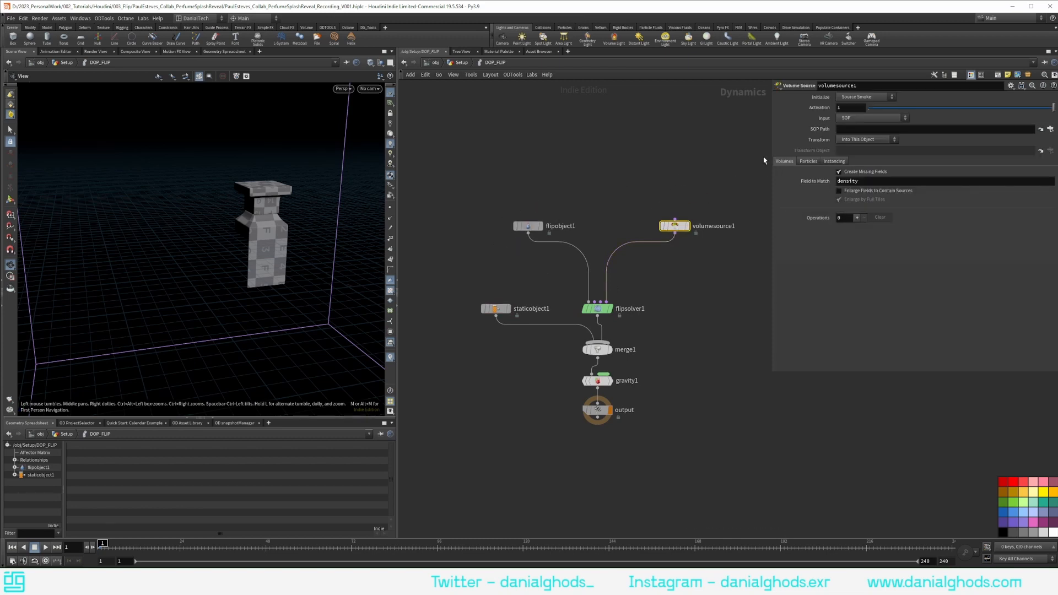
{"action": "left_click", "coordinate": [855, 97]}
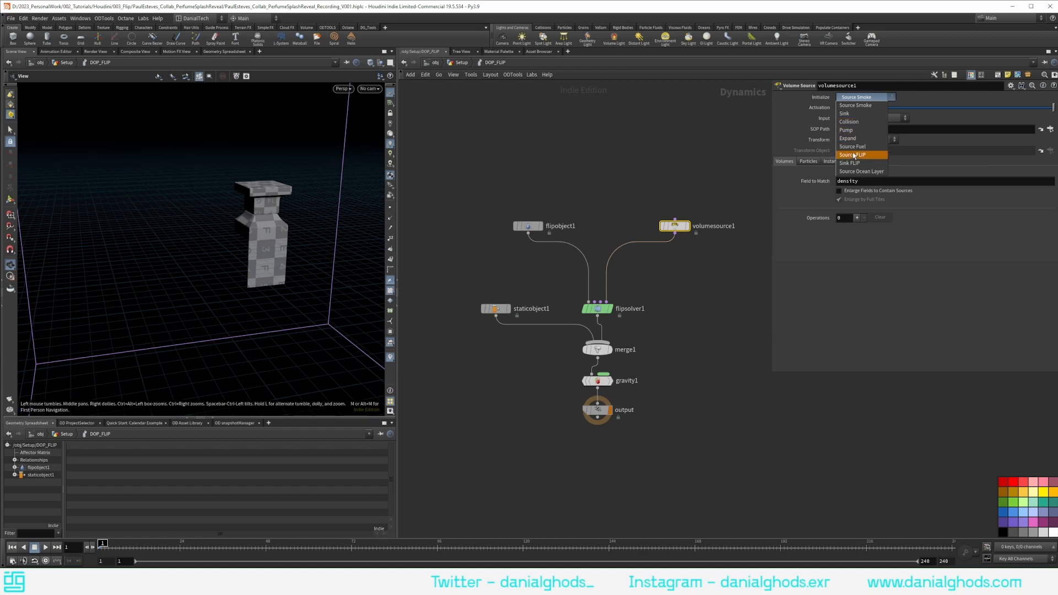
{"action": "left_click", "coordinate": [854, 155]}
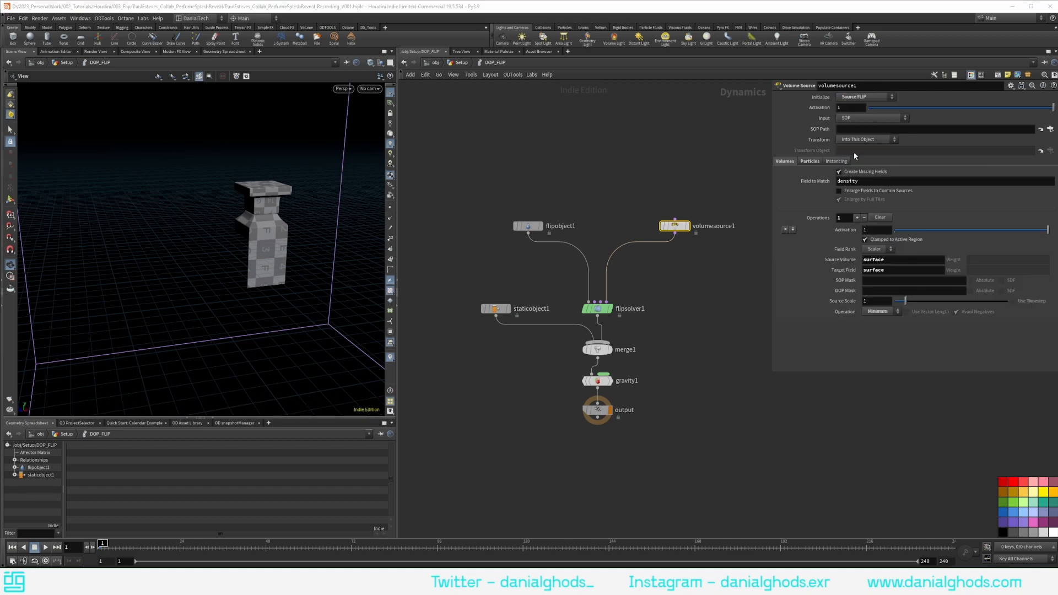
{"action": "left_click", "coordinate": [857, 118]}
{"action": "left_click", "coordinate": [849, 132]}
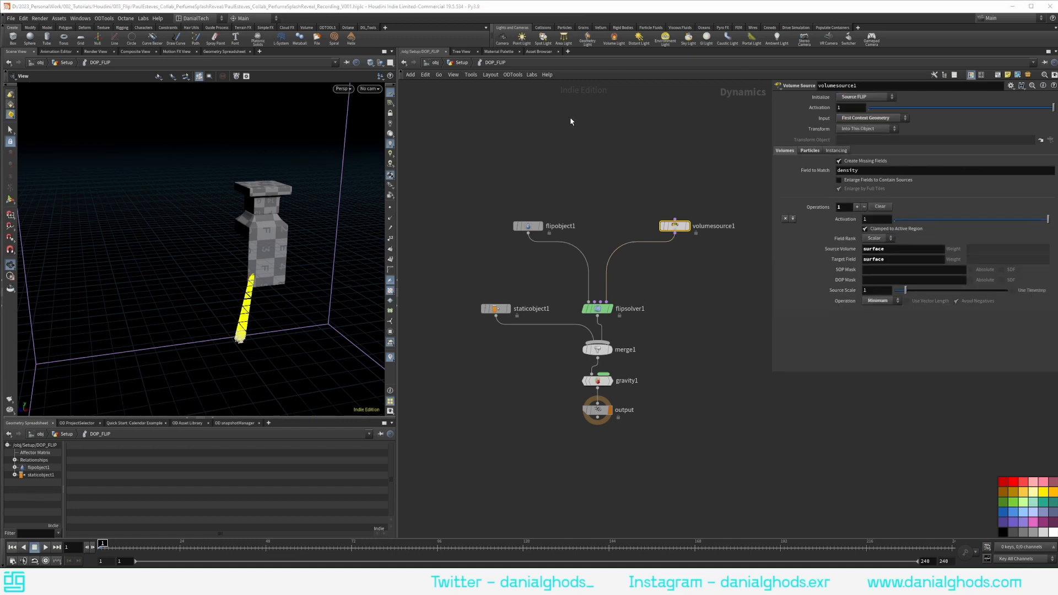
{"action": "left_click", "coordinate": [459, 62]}
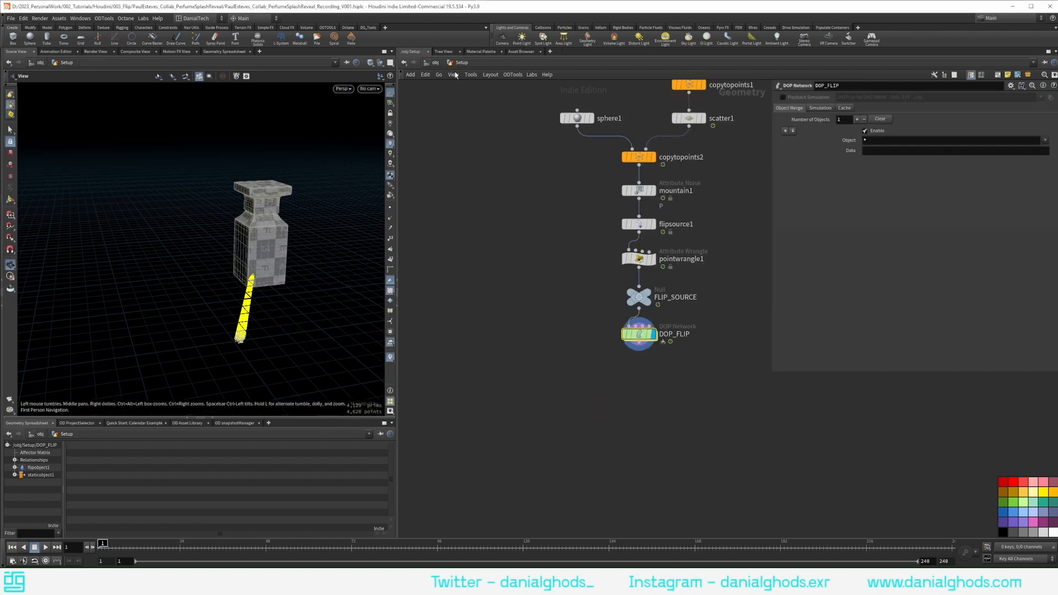
{"action": "double_click", "coordinate": [636, 333]}
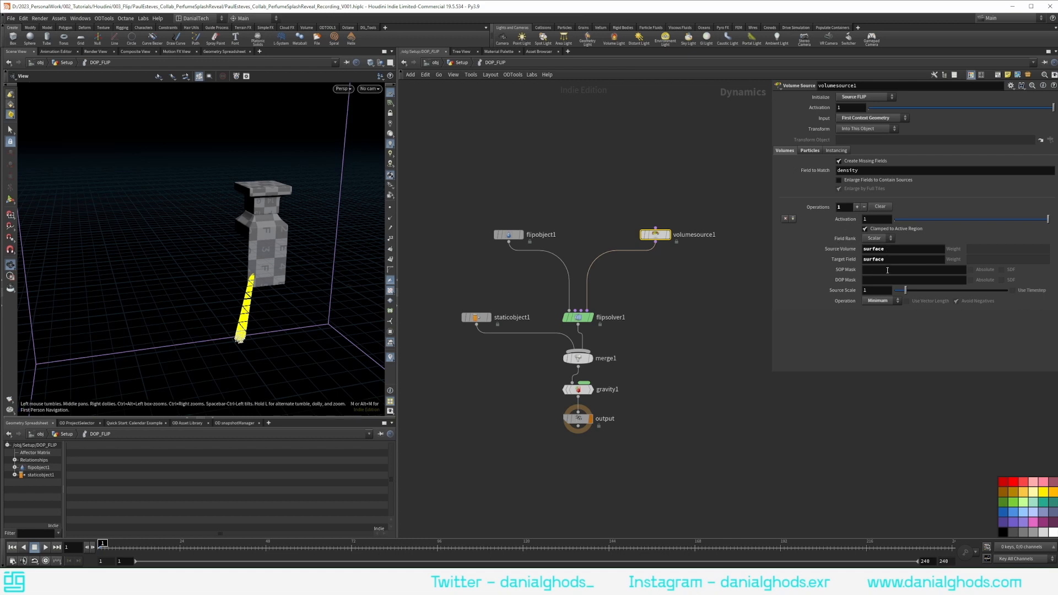
Add a second operation to volumesource1 with source volume v and target field vel.
{"action": "left_click", "coordinate": [857, 207]}
{"action": "scroll", "coordinate": [827, 288], "scroll_direction": "down", "scroll_amount": 1}
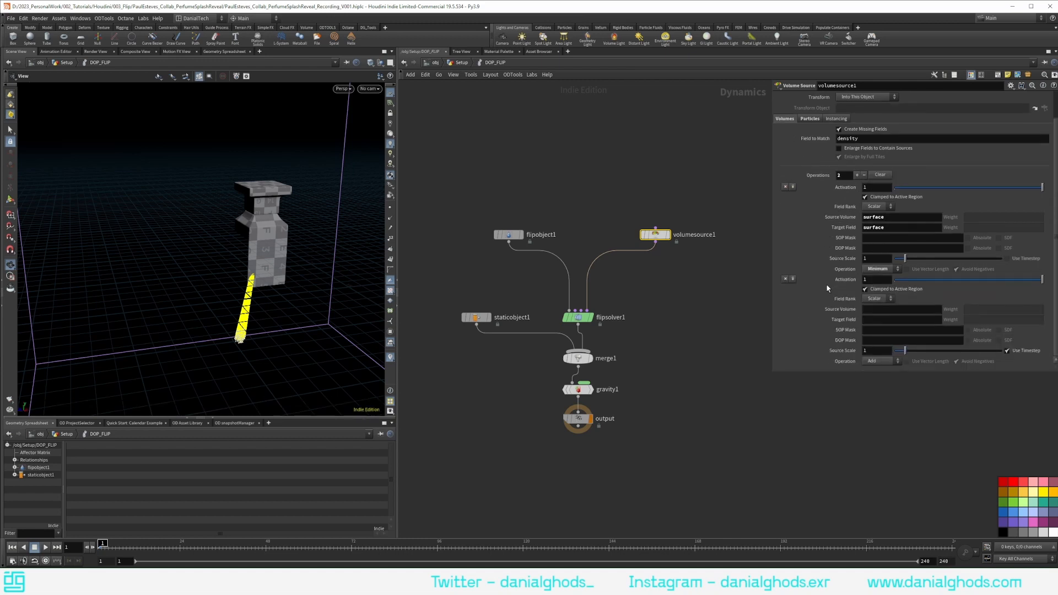
{"action": "left_click", "coordinate": [864, 307]}
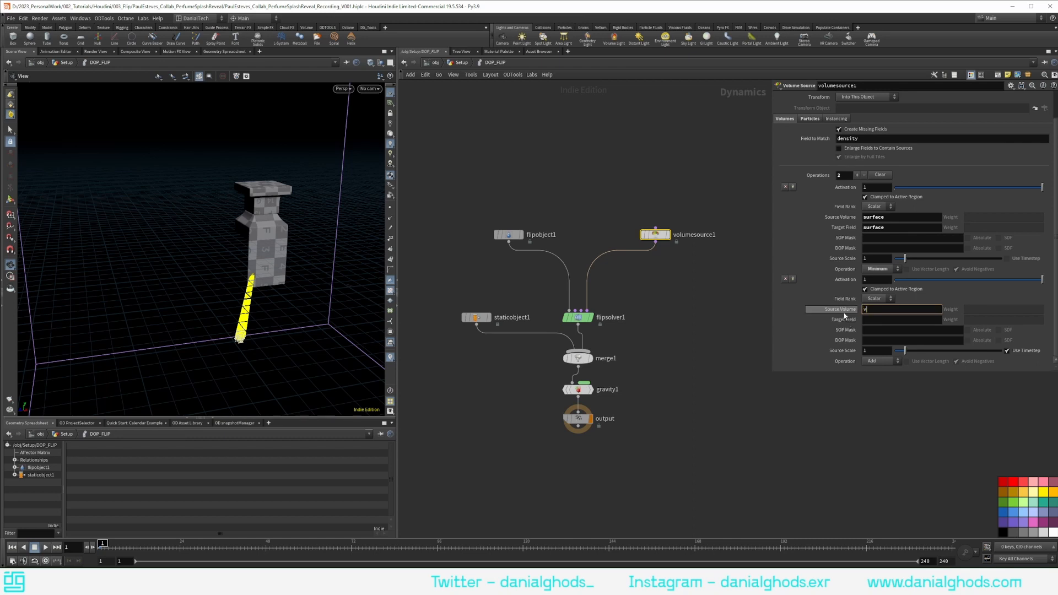
{"action": "type", "text": "v"}
{"action": "key", "text": "Tab"}
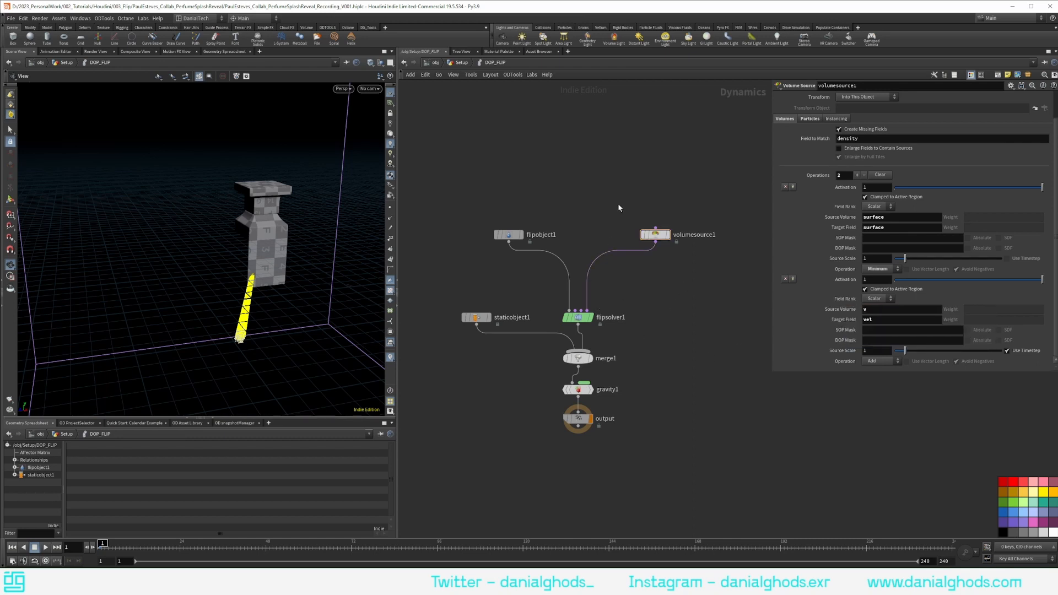
Add a POP Drag node above flipsolver1 and connect it to the solver's second input.
{"action": "key", "text": "Tab"}
{"action": "type", "text": "drag"}
{"action": "key", "text": "Down"}
{"action": "key", "text": "Down"}
{"action": "key", "text": "Return"}
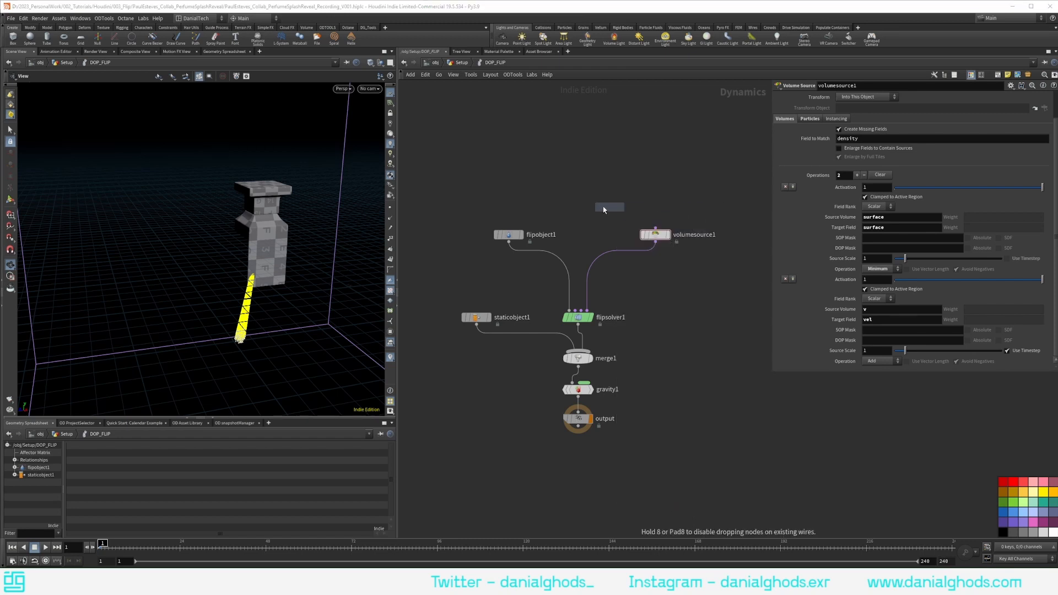
{"action": "left_click", "coordinate": [574, 203]}
{"action": "left_click_drag", "start_coordinate": [575, 204], "coordinate": [574, 311]}
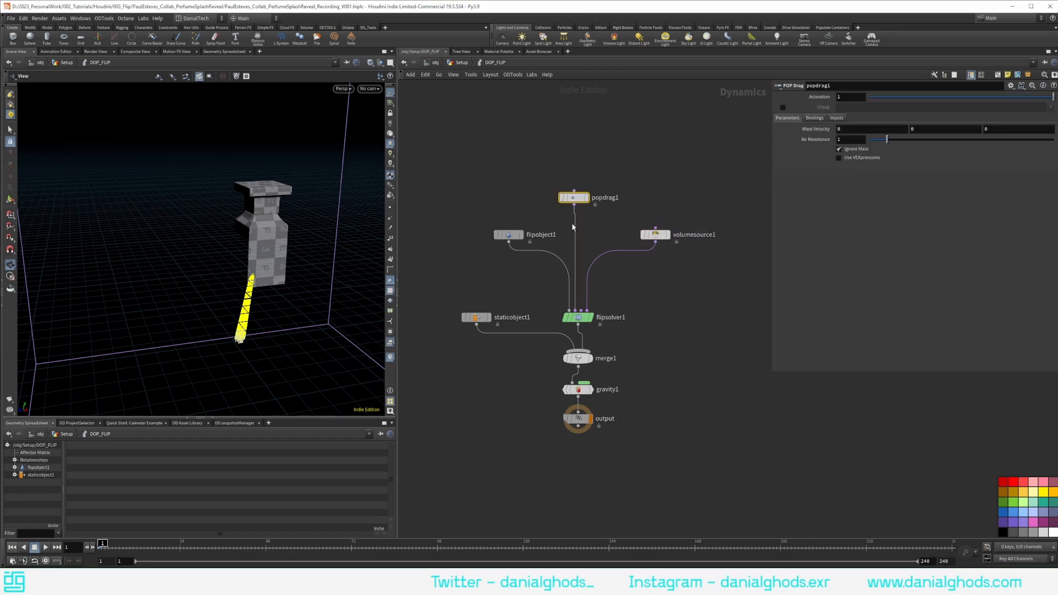
{"action": "left_click_drag", "start_coordinate": [573, 198], "coordinate": [577, 193]}
Set the air resistance of popdrag1 to .025.
{"action": "left_click", "coordinate": [842, 139]}
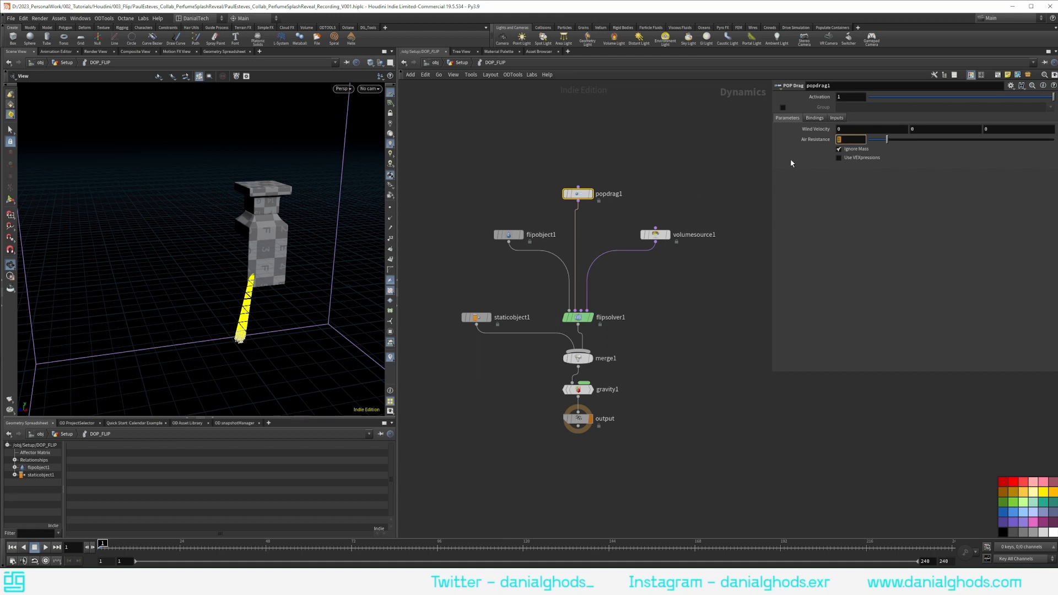
{"action": "type", "text": ".025"}
{"action": "key", "text": "Return"}
{"action": "right_click", "coordinate": [668, 283]}
{"action": "key", "text": "Escape"}
Insert a POP Wrangle node on the wire between volumesource1 and flipsolver1.
{"action": "middle_click_drag", "start_coordinate": [668, 283], "coordinate": [671, 262]}
{"action": "key", "text": "Tab"}
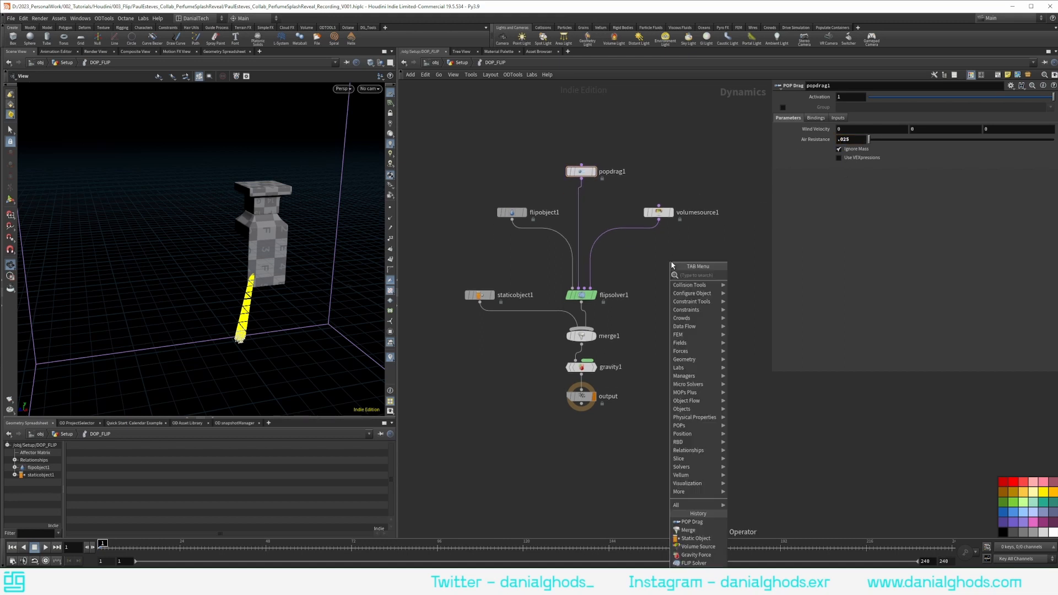
{"action": "type", "text": "popwind"}
{"action": "key", "text": "Return"}
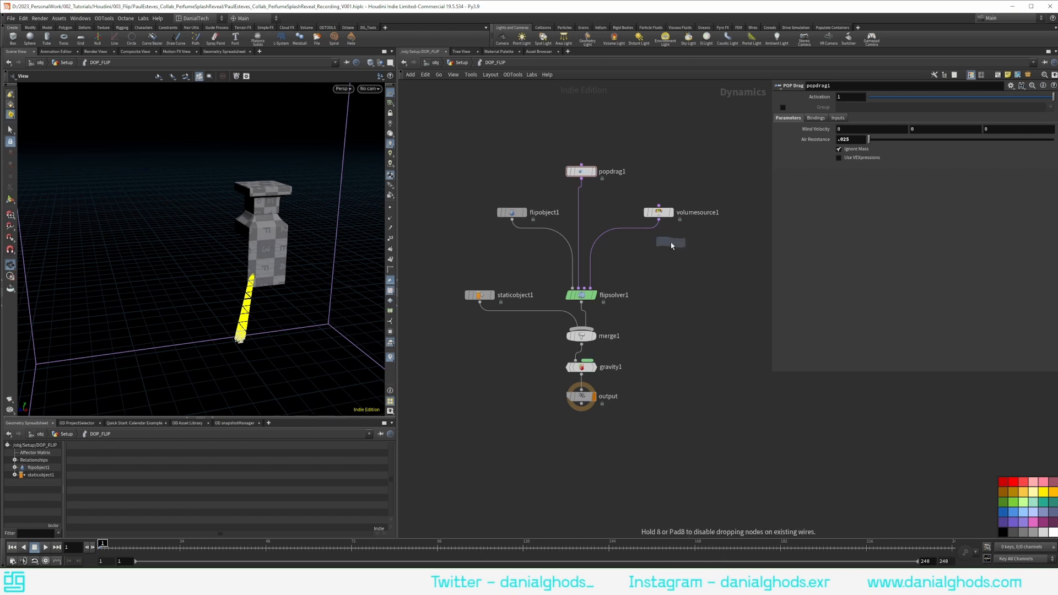
{"action": "left_click", "coordinate": [659, 245]}
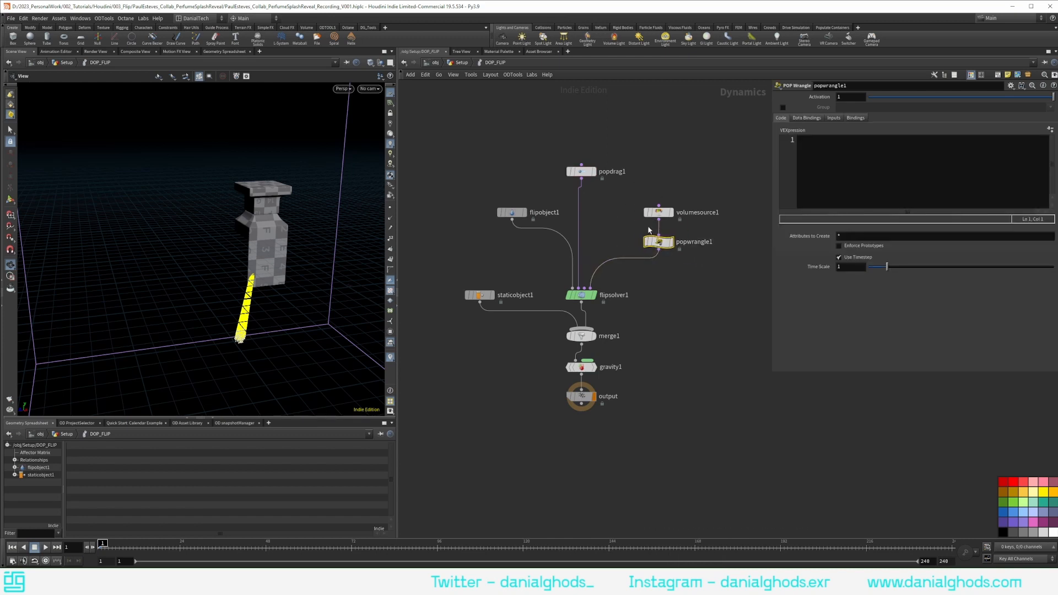
Write the expression f@viscosity = chf("Viscosity"); in popwrangle1.
{"action": "left_click", "coordinate": [831, 165]}
{"action": "type", "text": "f@viscotiy"}
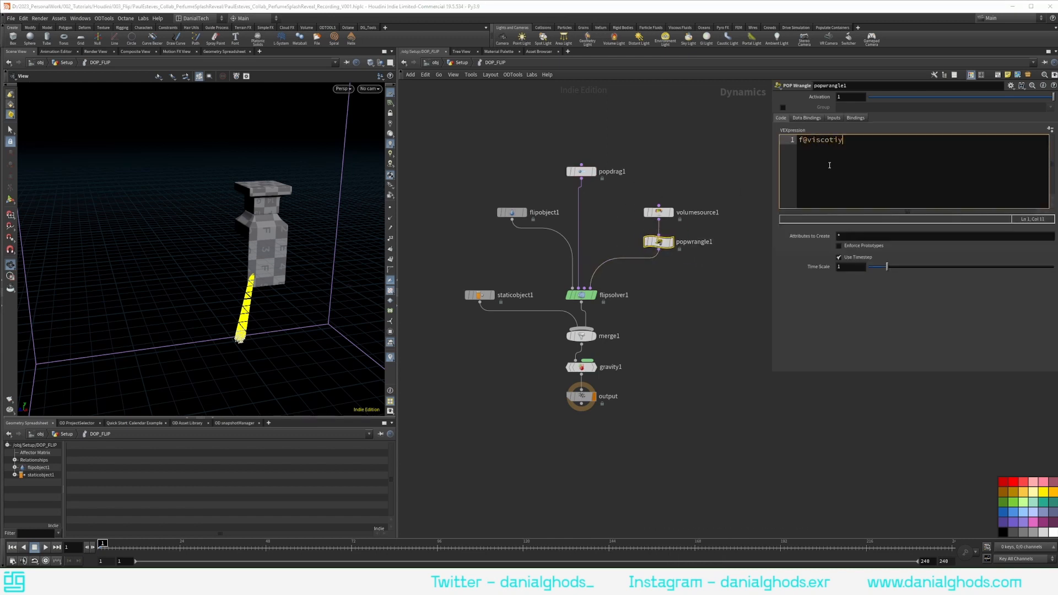
{"action": "key", "text": "BackSpace"}
{"action": "key", "text": "BackSpace"}
{"action": "key", "text": "BackSpace"}
{"action": "type", "text": "osity = chf(\"Viscosity\");"}
{"action": "left_click", "coordinate": [661, 179]}
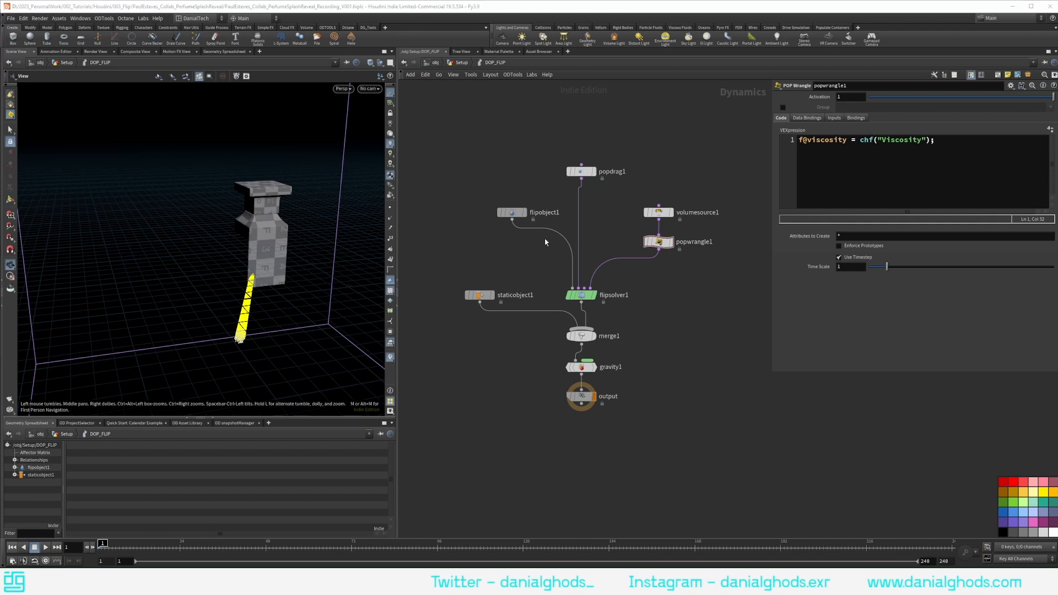
Create the wrangle's Viscosity parameter from its expression and set it to 25.
{"action": "left_click", "coordinate": [1049, 130]}
{"action": "left_click_drag", "start_coordinate": [850, 277], "coordinate": [779, 281]}
{"action": "type", "text": "25"}
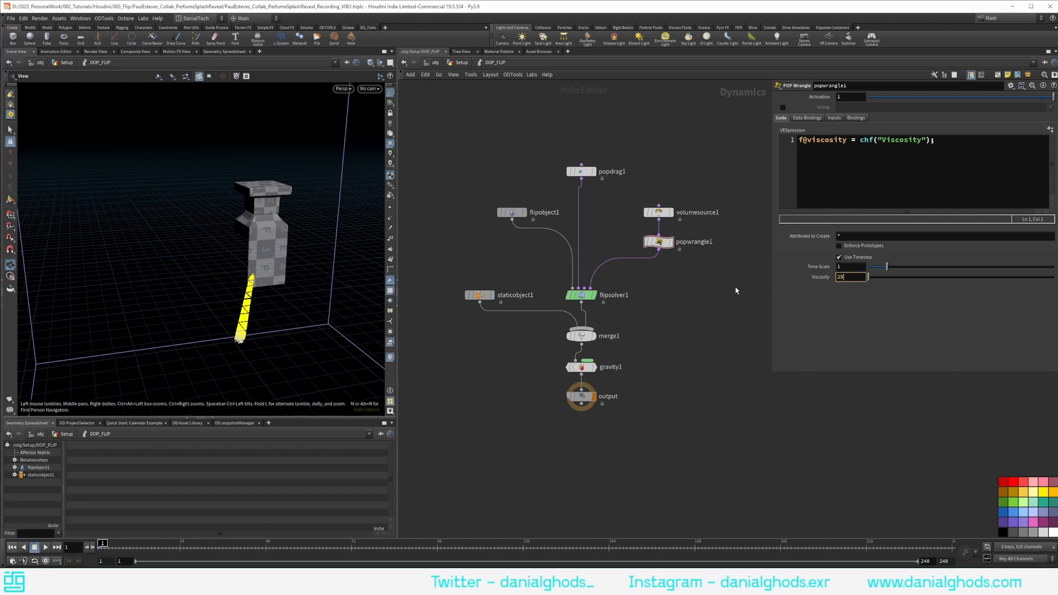
{"action": "key", "text": "Return"}
{"action": "middle_click_drag", "start_coordinate": [512, 239], "coordinate": [521, 232]}
{"action": "left_click_drag", "start_coordinate": [644, 263], "coordinate": [718, 195]}
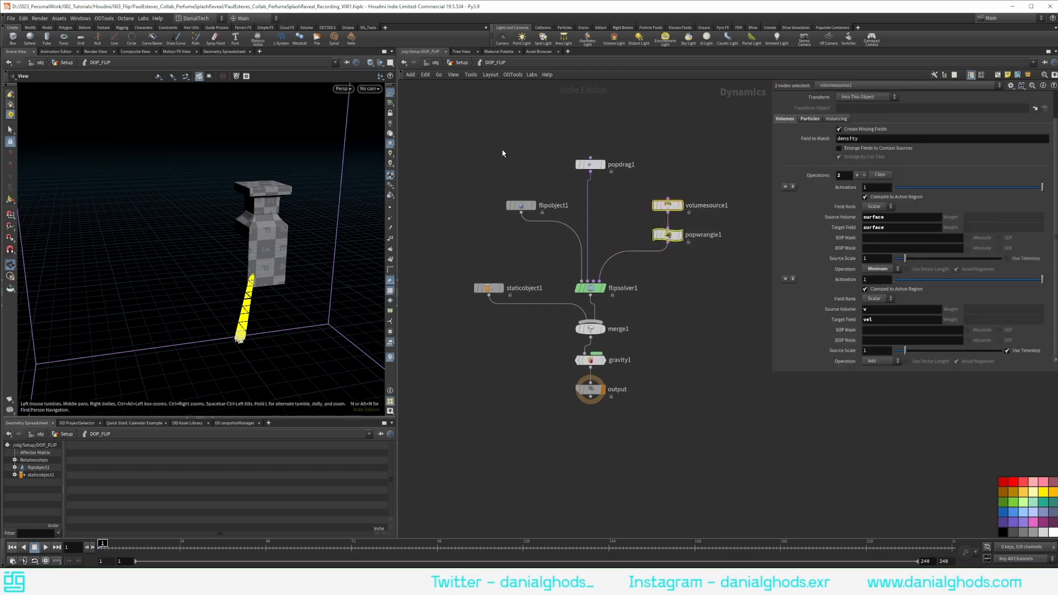
{"action": "left_click_drag", "start_coordinate": [490, 137], "coordinate": [620, 228]}
{"action": "left_click", "coordinate": [462, 218]}
{"action": "left_click_drag", "start_coordinate": [450, 243], "coordinate": [499, 309]}
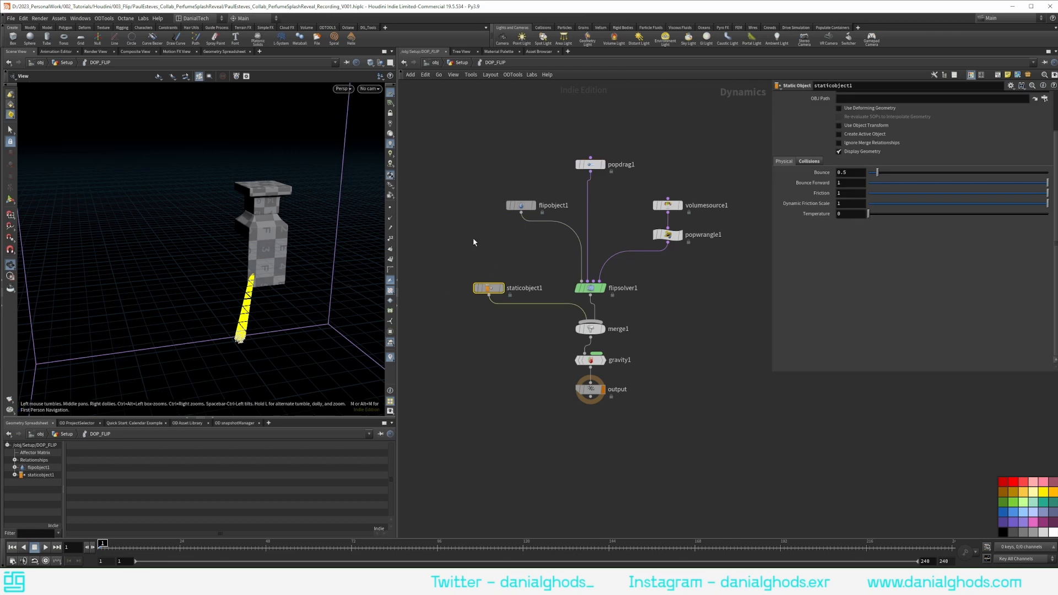
{"action": "left_click", "coordinate": [500, 259]}
Set the minimum substeps of flipsolver1 to 2 and the maximum substeps to 4.
{"action": "left_click", "coordinate": [580, 286]}
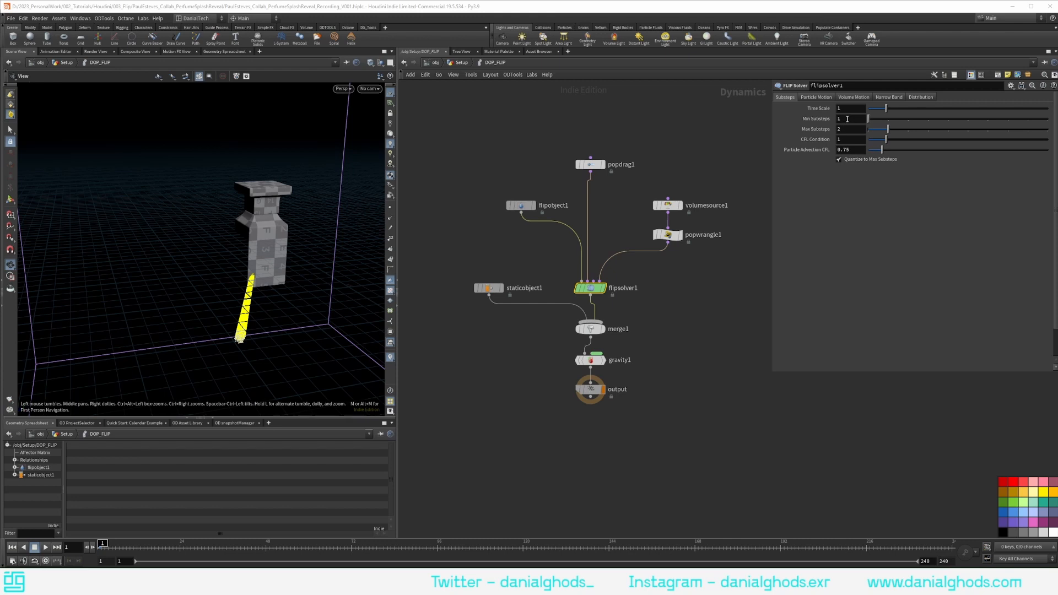
{"action": "left_click_drag", "start_coordinate": [847, 119], "coordinate": [814, 122]}
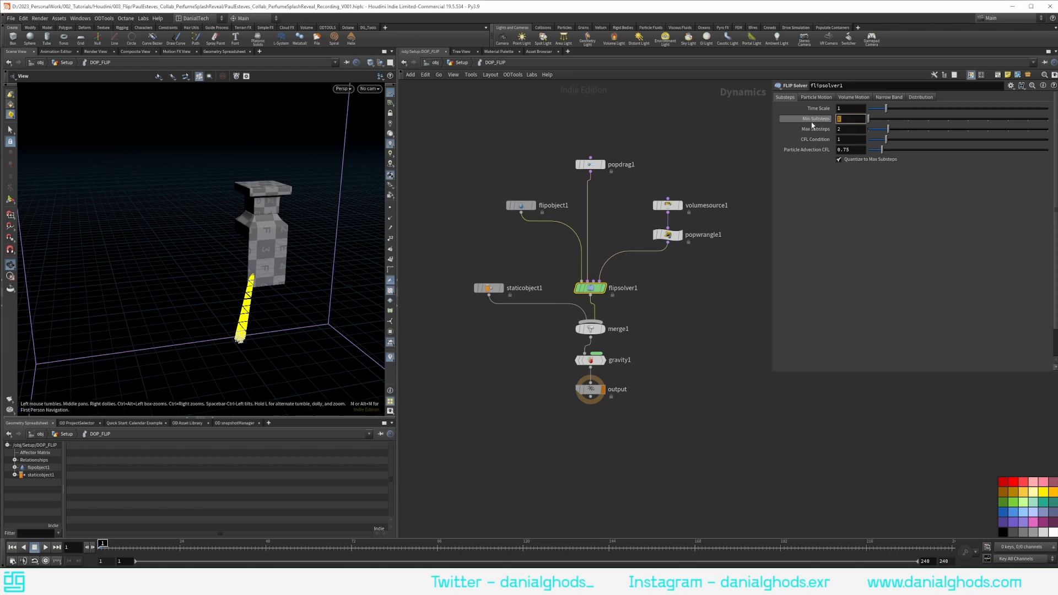
{"action": "type", "text": "2"}
{"action": "key", "text": "Tab"}
{"action": "type", "text": "4"}
{"action": "key", "text": "Tab"}
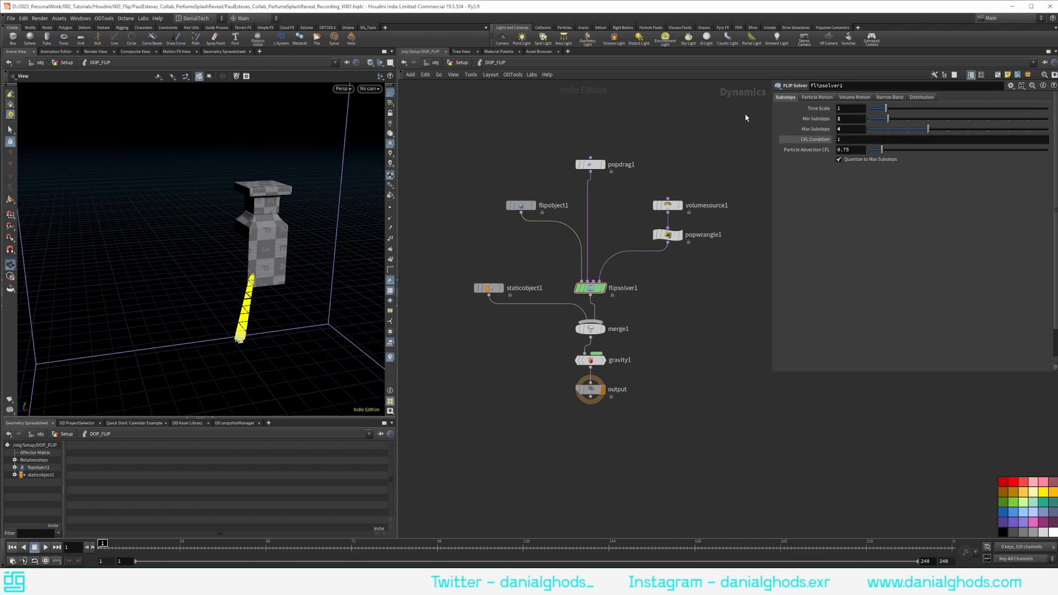
Enable Add ID Attribute in the particle motion behavior of flipsolver1 and look at its reseeding settings.
{"action": "left_click", "coordinate": [817, 97]}
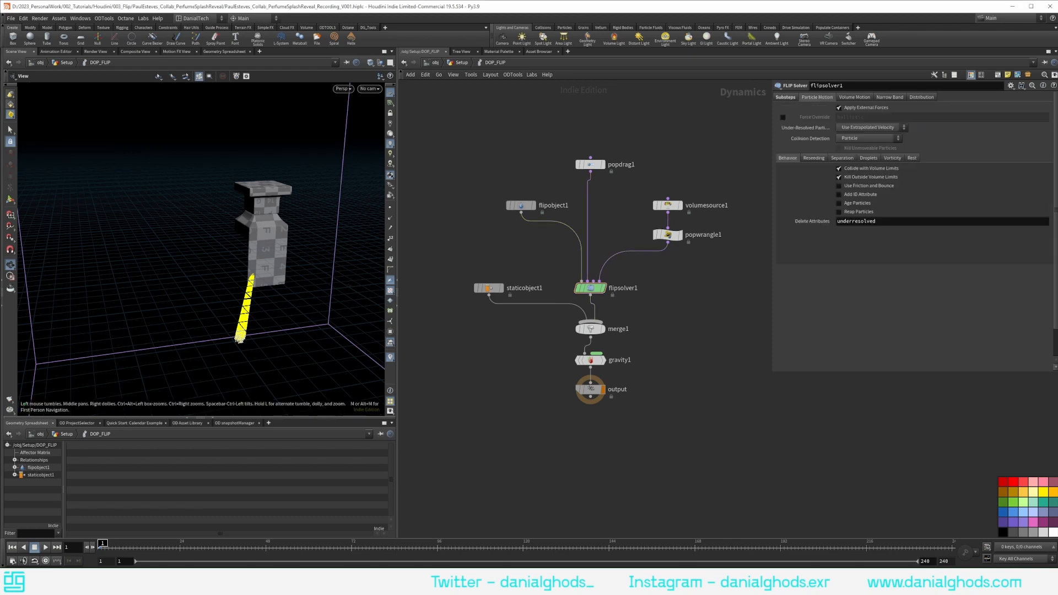
{"action": "left_click", "coordinate": [872, 195]}
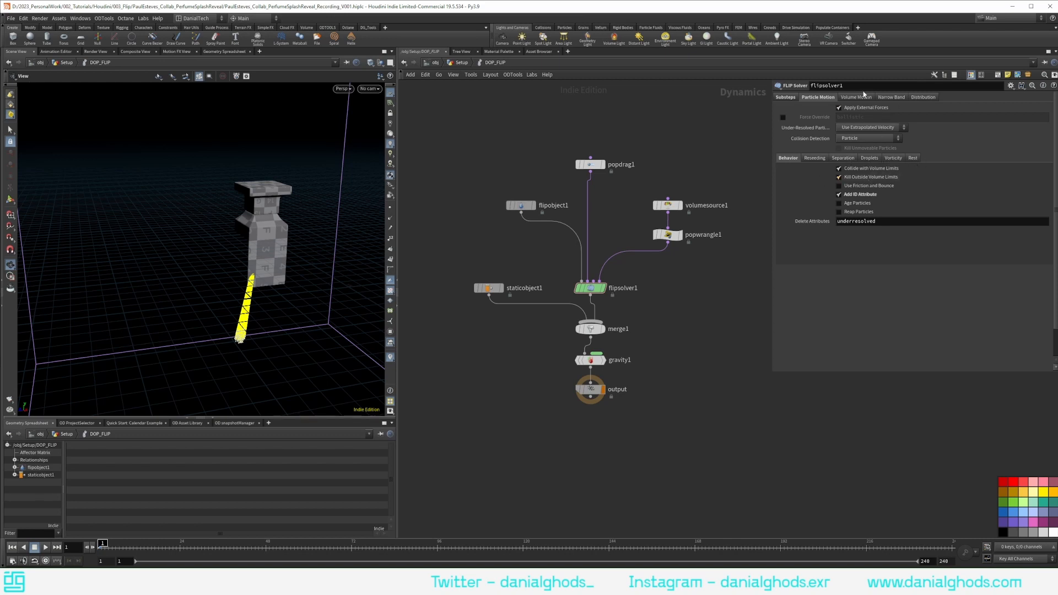
{"action": "left_click", "coordinate": [815, 159]}
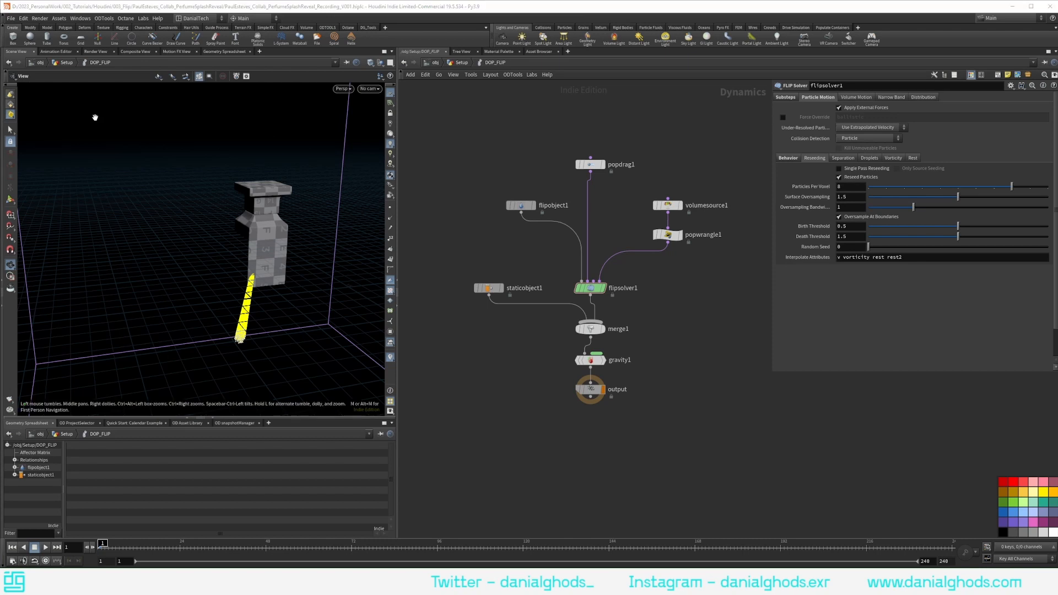
Set the velocity transfer of flipsolver1's volume motion to APIC (Swirly).
{"action": "left_click", "coordinate": [853, 98]}
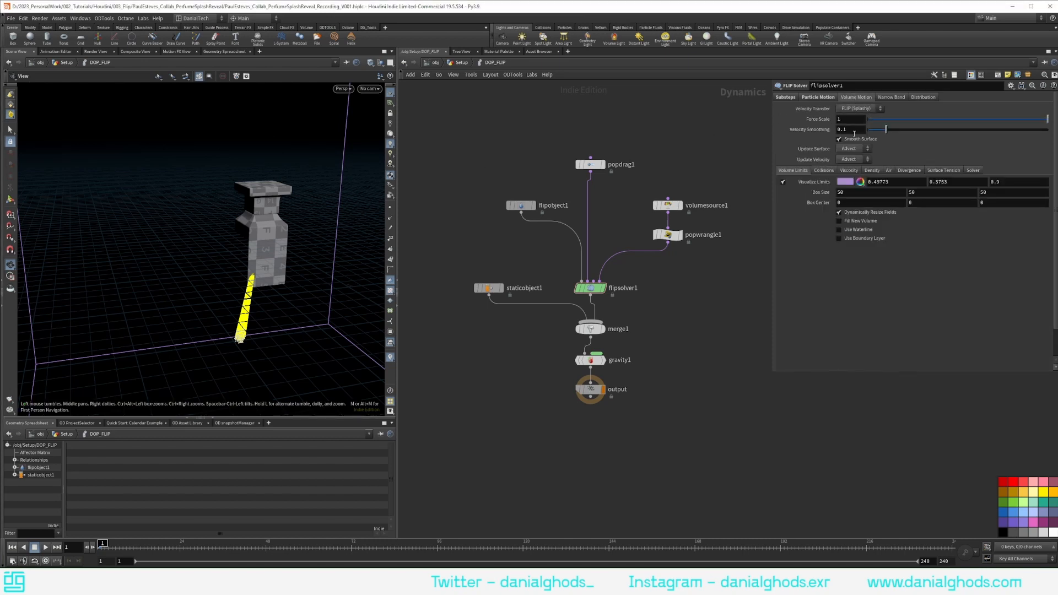
{"action": "left_click", "coordinate": [858, 108]}
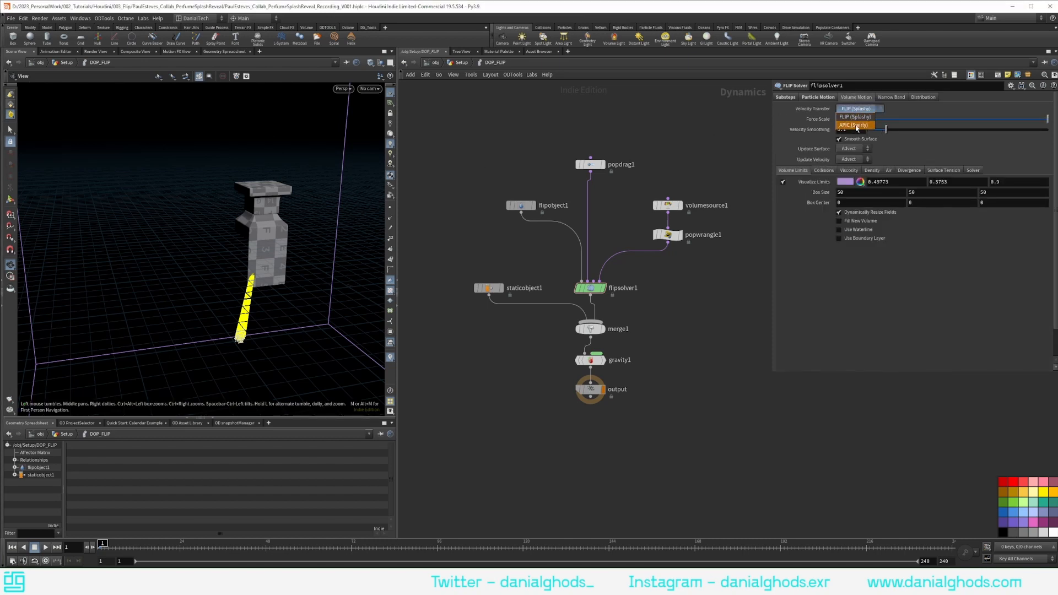
{"action": "left_click", "coordinate": [854, 125]}
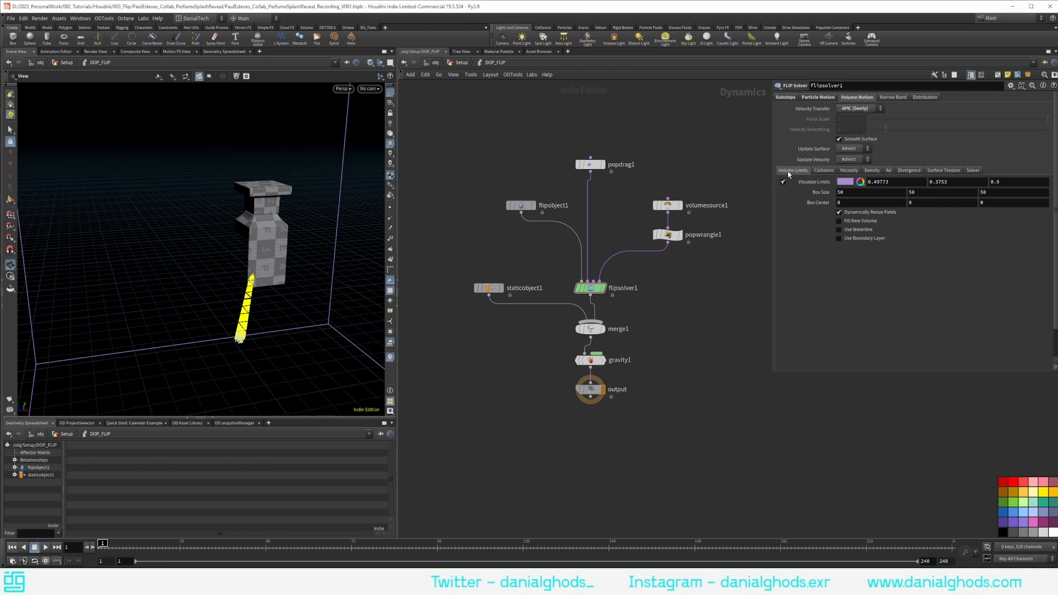
Set the box size of flipsolver1's volume limits to 25 by 20 by 25.
{"action": "scroll", "coordinate": [286, 225], "scroll_direction": "down", "scroll_amount": 1}
{"action": "left_click_drag", "start_coordinate": [283, 237], "coordinate": [237, 204]}
{"action": "scroll", "coordinate": [262, 236], "scroll_direction": "down", "scroll_amount": 6}
{"action": "scroll", "coordinate": [268, 237], "scroll_direction": "up", "scroll_amount": 2}
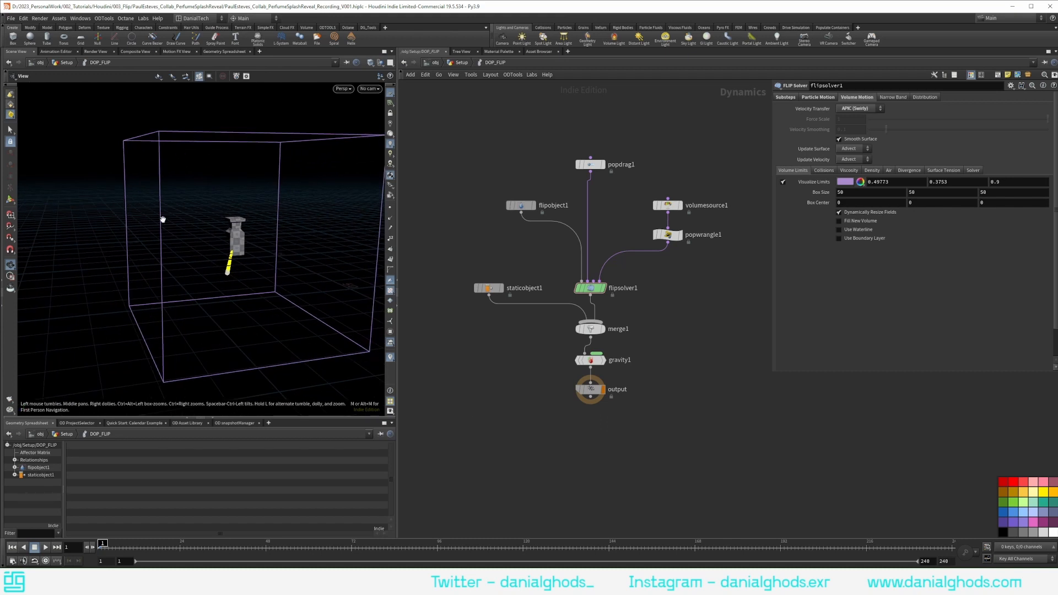
{"action": "left_click", "coordinate": [859, 192]}
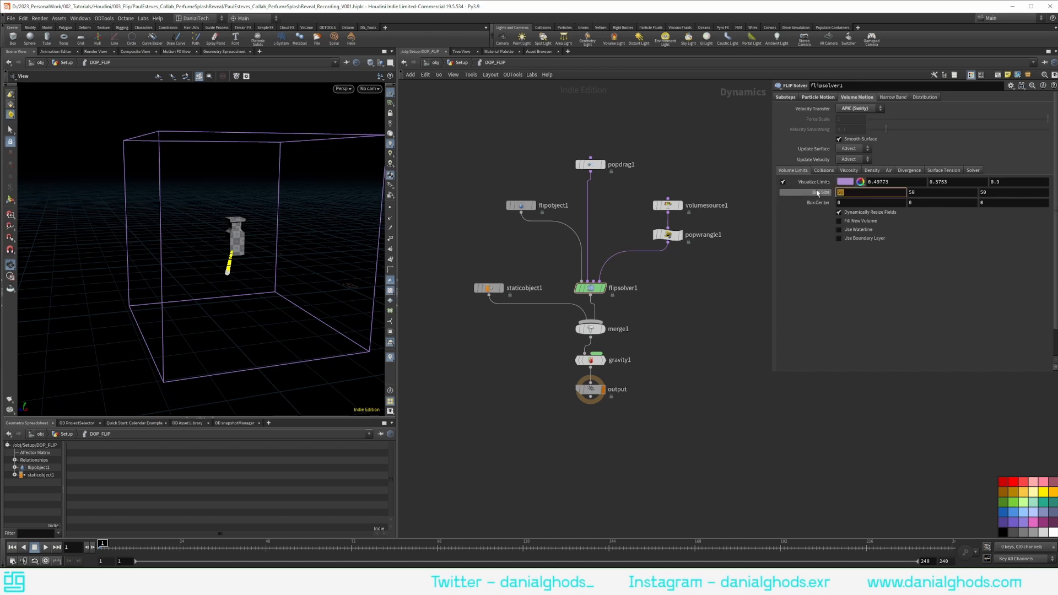
{"action": "type", "text": "25"}
{"action": "key", "text": "Tab"}
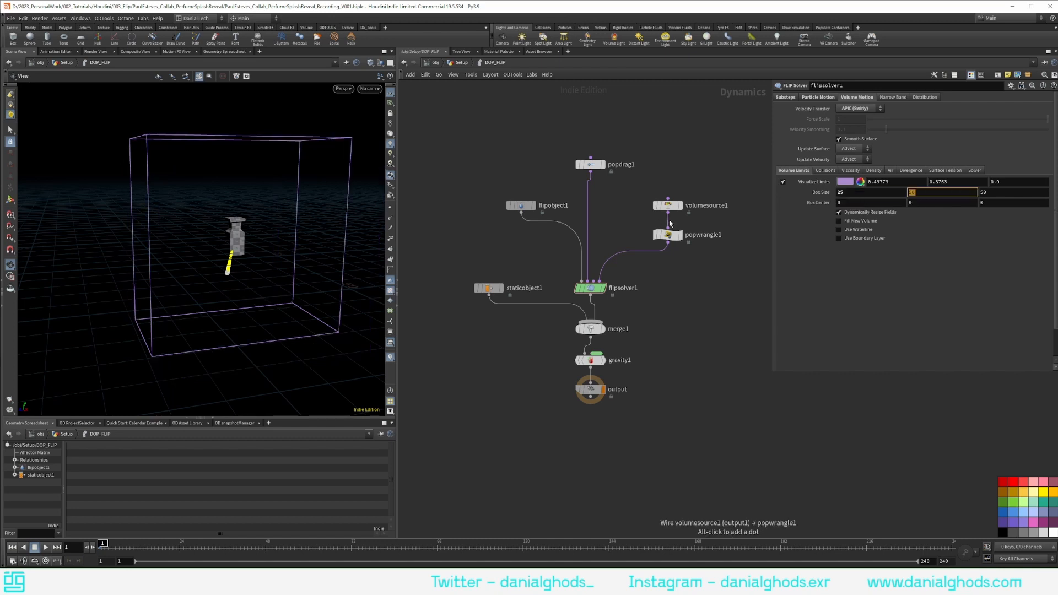
{"action": "type", "text": "20"}
{"action": "key", "text": "Tab"}
{"action": "type", "text": "25"}
{"action": "key", "text": "Tab"}
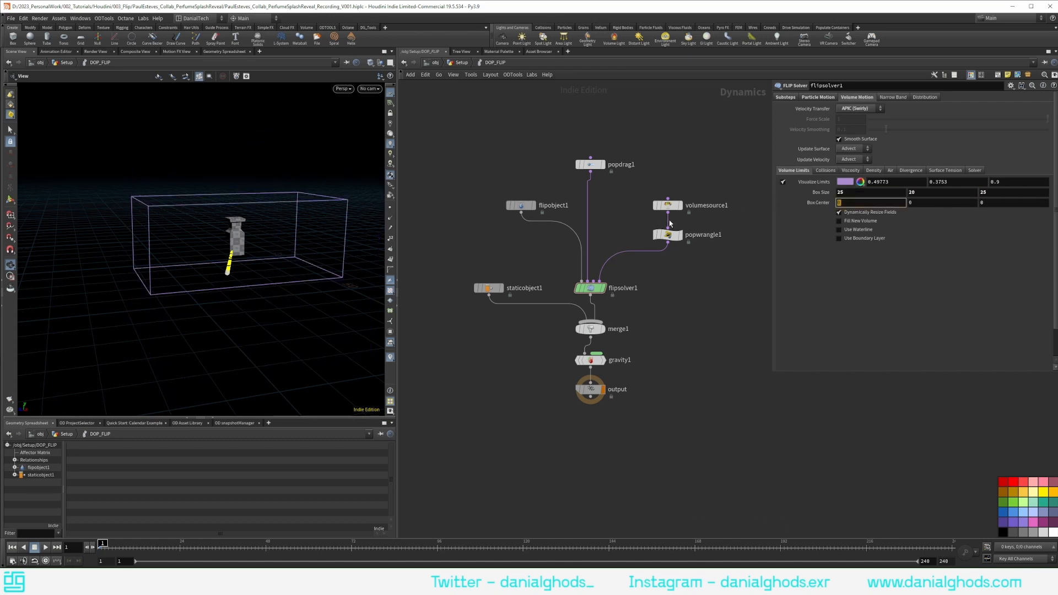
{"action": "scroll", "coordinate": [329, 210], "scroll_direction": "up", "scroll_amount": 5}
{"action": "left_click_drag", "start_coordinate": [200, 230], "coordinate": [211, 232]}
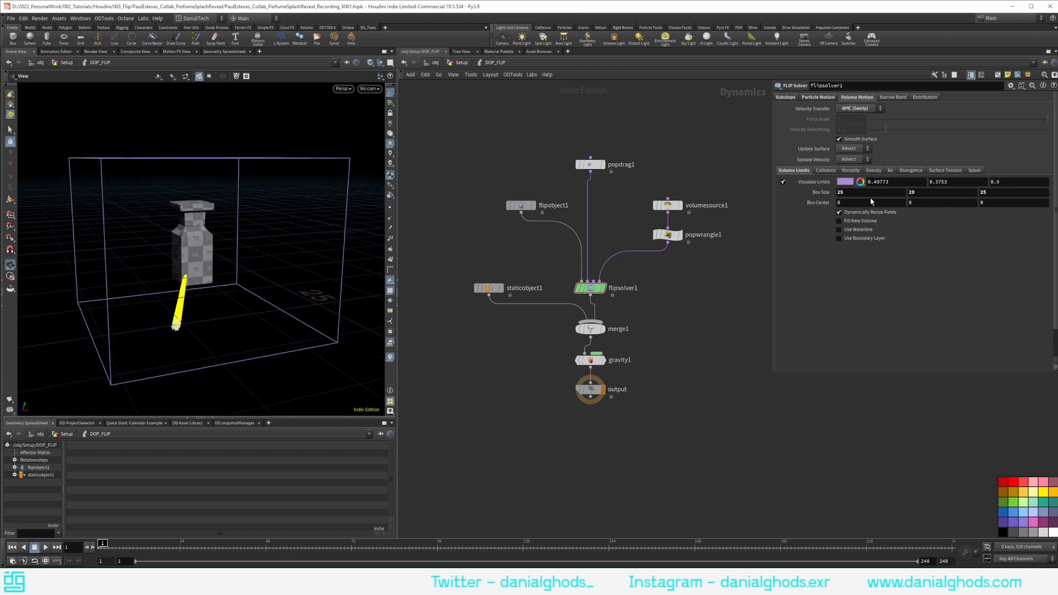
Enable viscosity on flipsolver1, with Solve Viscosity with Adaptivity and Viscosity by Attribute turned on, using the viscosity attribute written by popwrangle1.
{"action": "left_click", "coordinate": [851, 171]}
{"action": "left_click", "coordinate": [838, 181]}
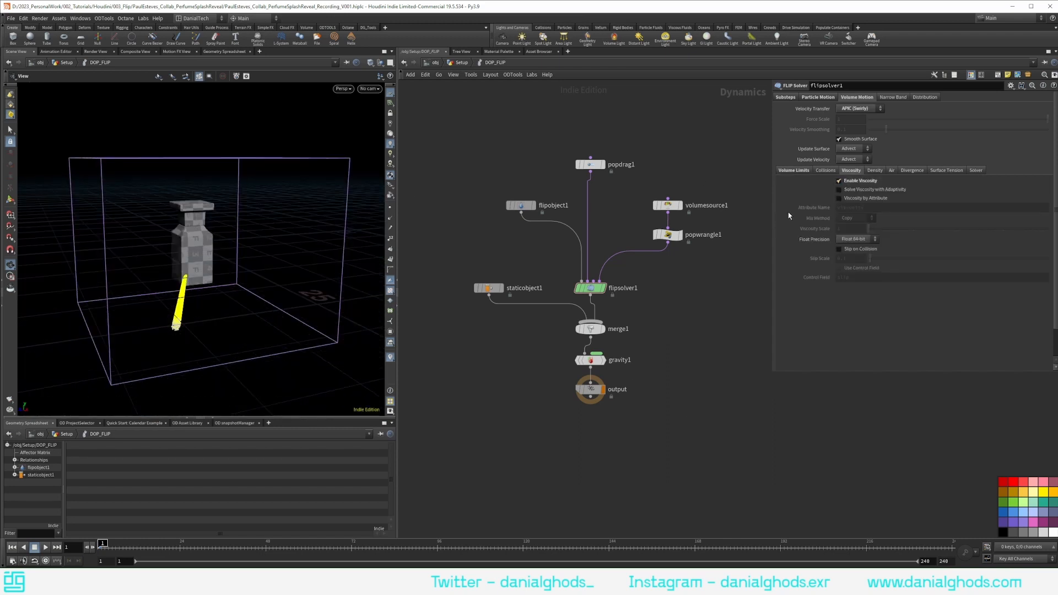
{"action": "left_click", "coordinate": [845, 199]}
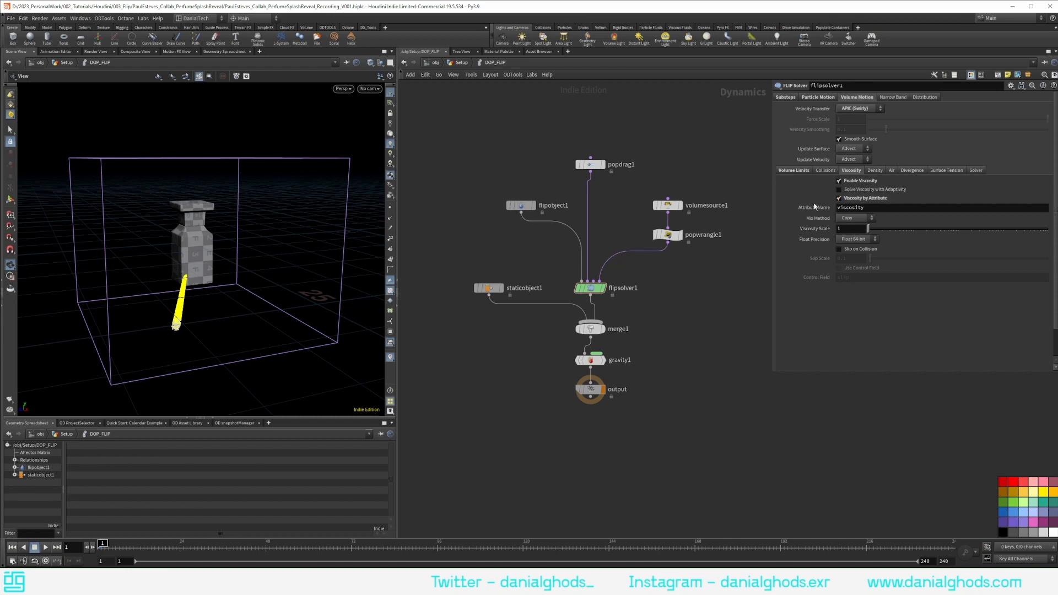
{"action": "left_click", "coordinate": [667, 236]}
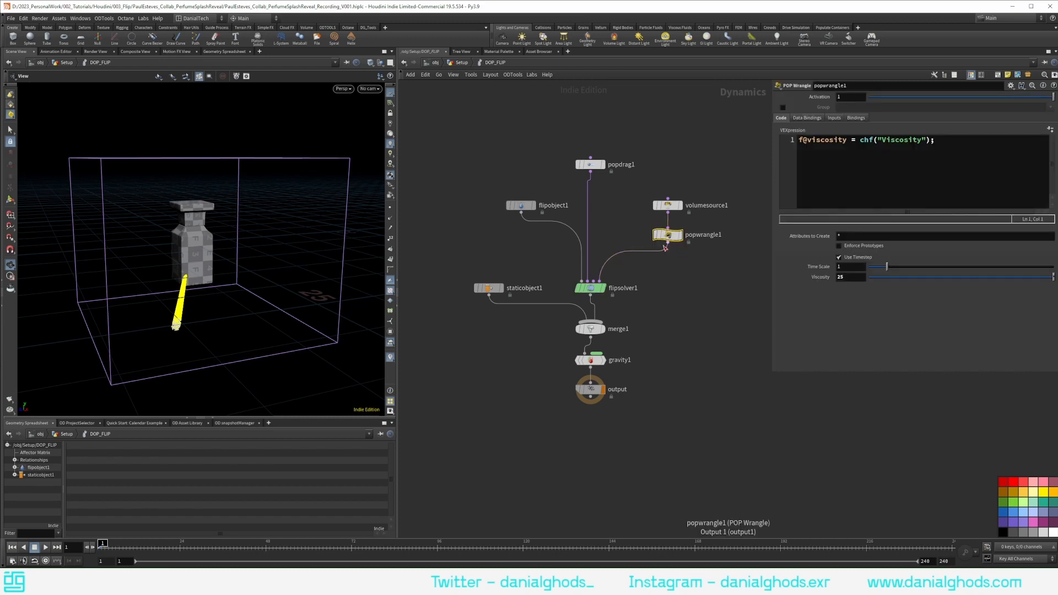
{"action": "left_click", "coordinate": [590, 288]}
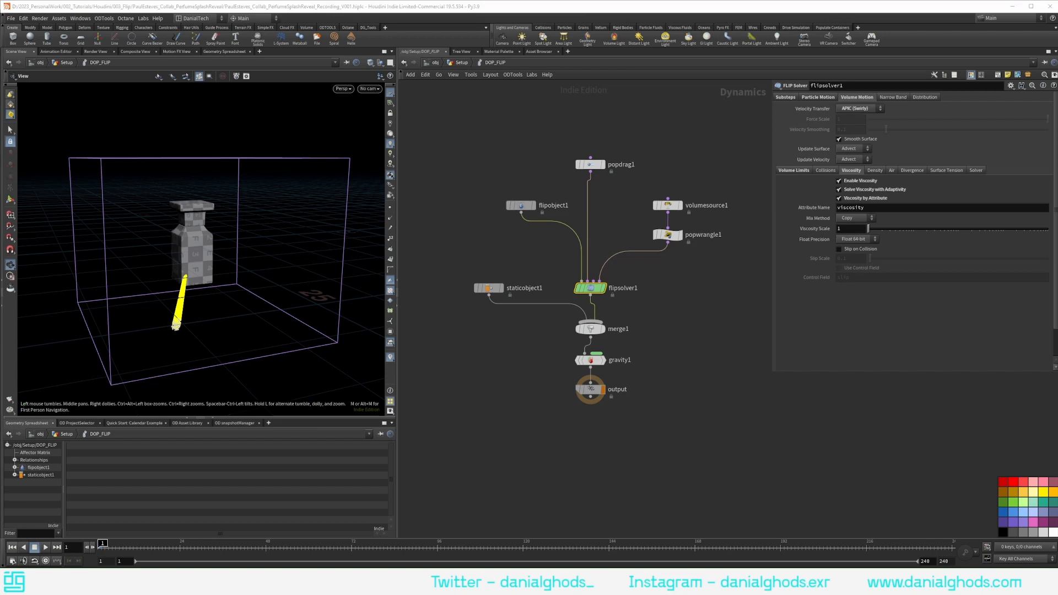
Enable surface tension on flipsolver1 and set it to 25.
{"action": "left_click", "coordinate": [945, 170]}
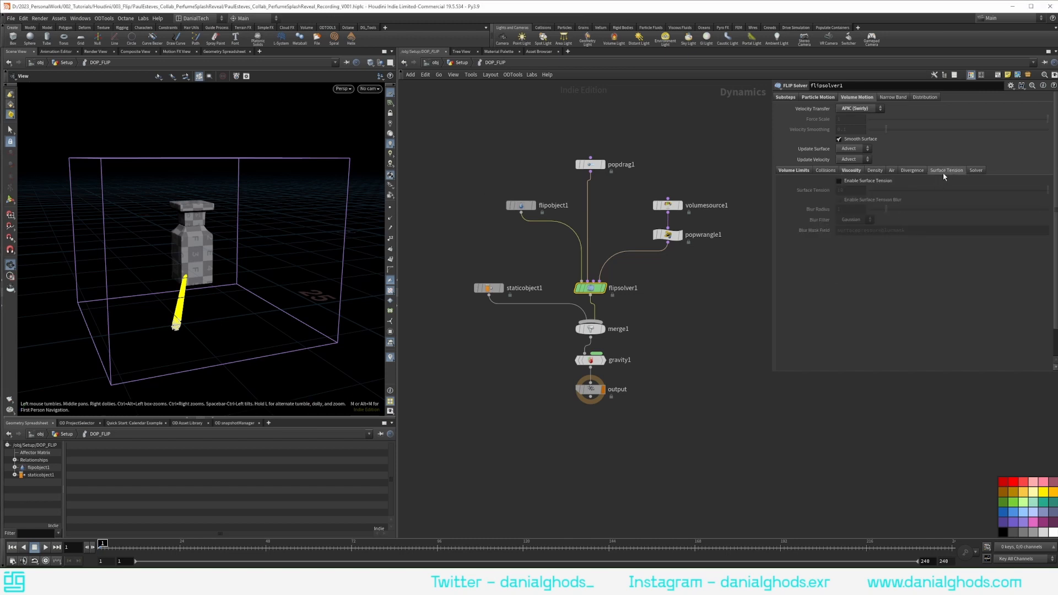
{"action": "left_click", "coordinate": [890, 181]}
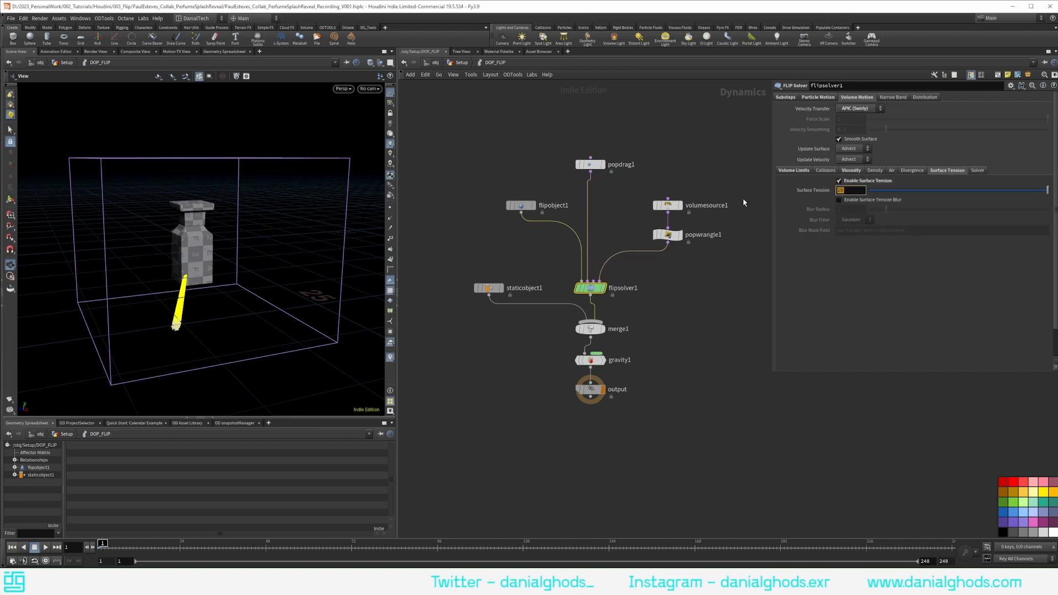
{"action": "type", "text": "25"}
{"action": "key", "text": "Return"}
Turn on Use OpenCL in flipsolver1's volume motion solver settings.
{"action": "left_click", "coordinate": [977, 171]}
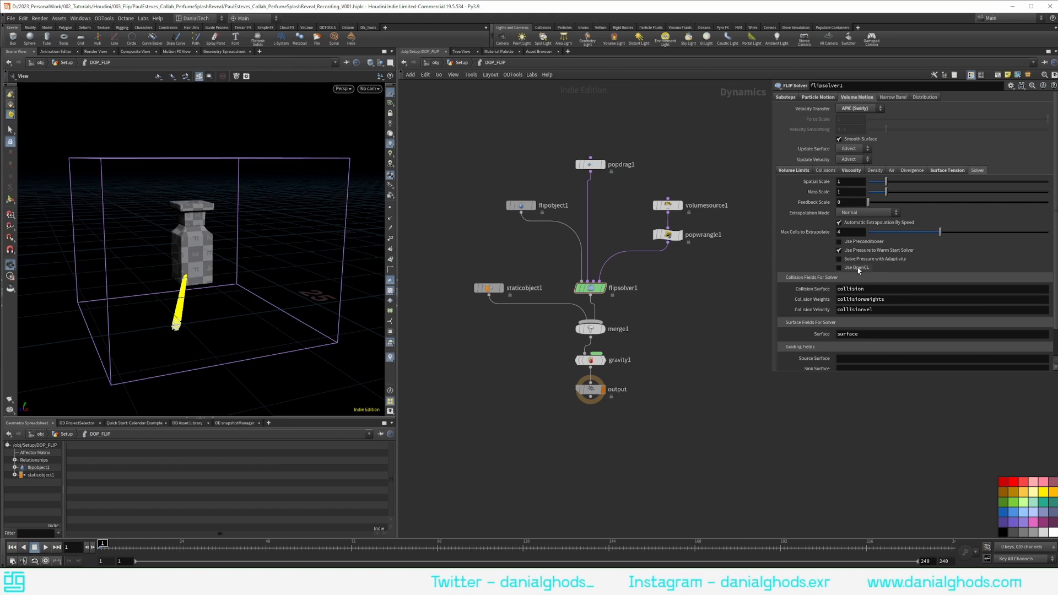
{"action": "mouse_move", "coordinate": [858, 270]}
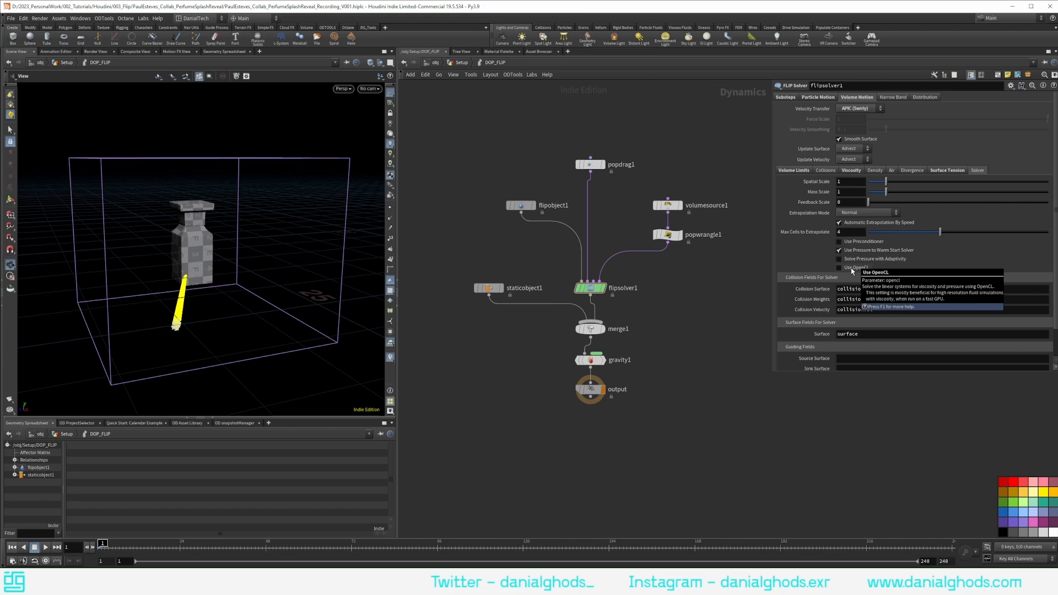
{"action": "left_click", "coordinate": [852, 268]}
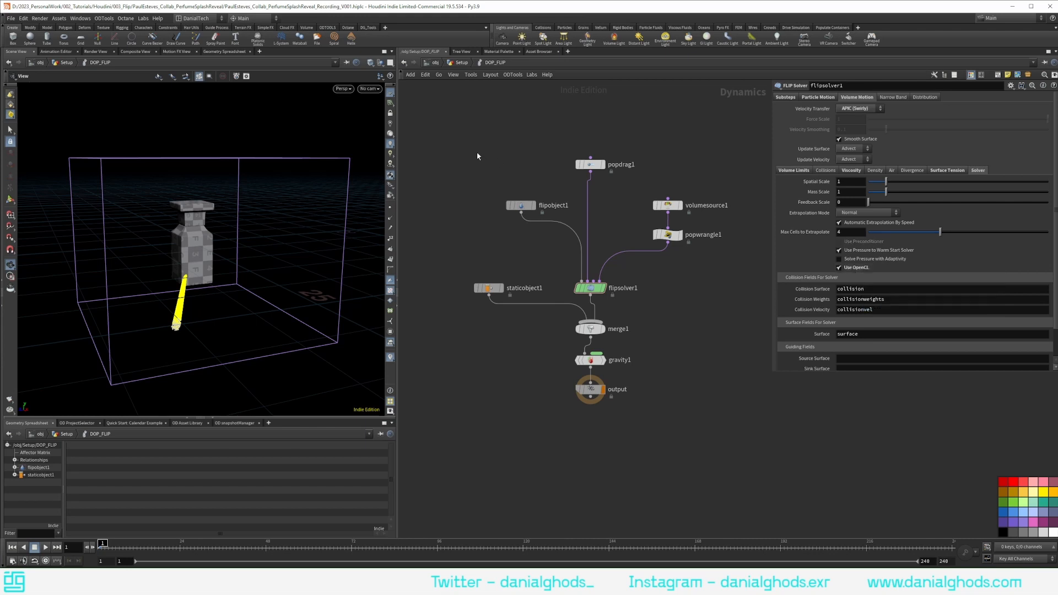
Return to the Setup network, add a DOP Import Fields node beside box1 and apply the FLIP Fluid preset to it.
{"action": "left_click", "coordinate": [462, 63]}
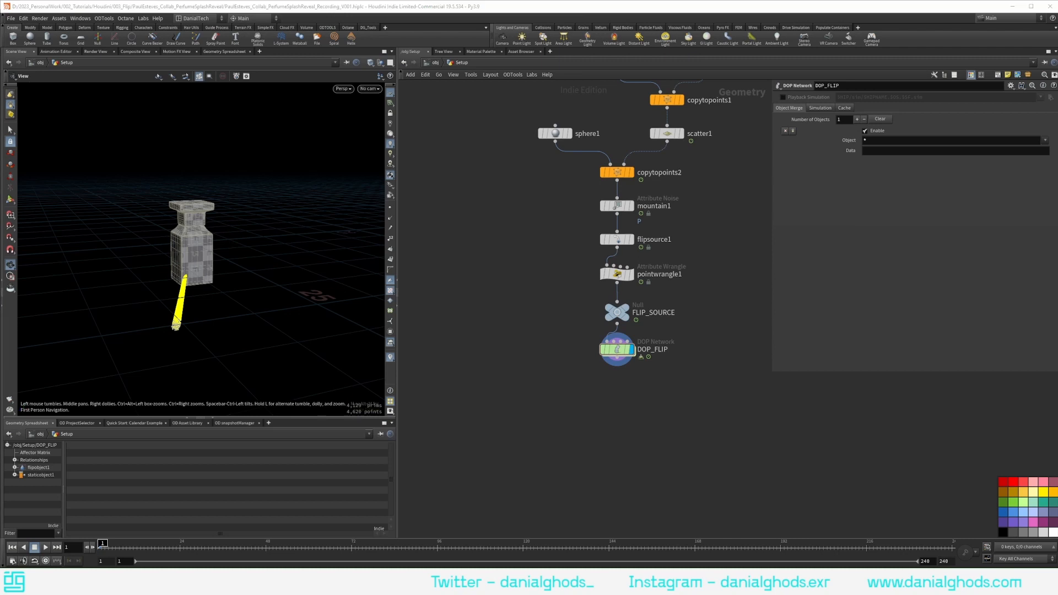
{"action": "middle_click_drag", "start_coordinate": [735, 226], "coordinate": [578, 322]}
{"action": "scroll", "coordinate": [578, 322], "scroll_direction": "down", "scroll_amount": 1}
{"action": "key", "text": "Tab"}
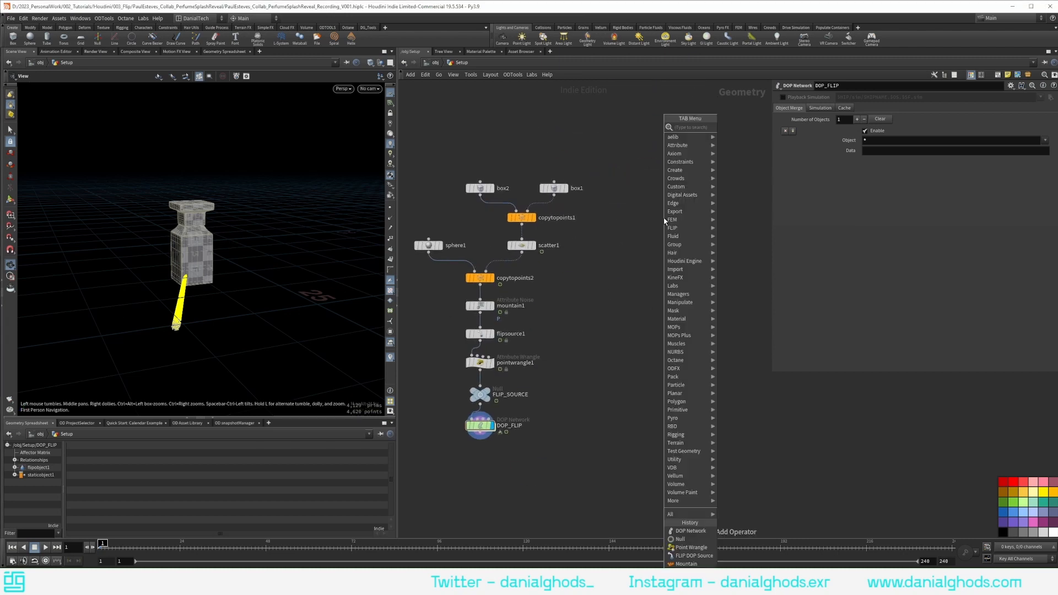
{"action": "type", "text": "dopim"}
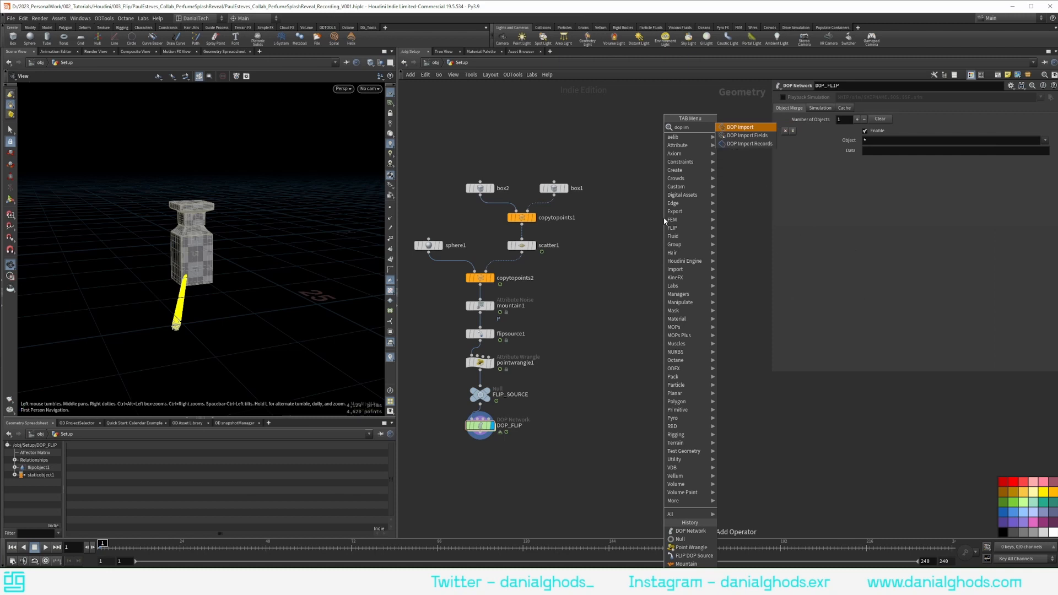
{"action": "key", "text": "Down"}
{"action": "key", "text": "Return"}
{"action": "left_click", "coordinate": [664, 221]}
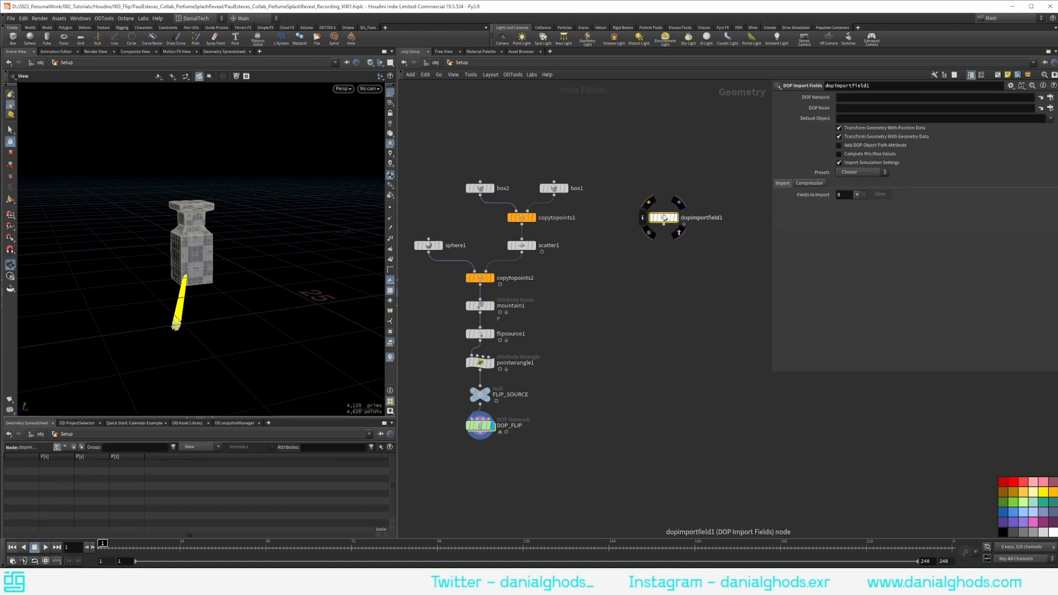
{"action": "left_click_drag", "start_coordinate": [664, 221], "coordinate": [670, 191]}
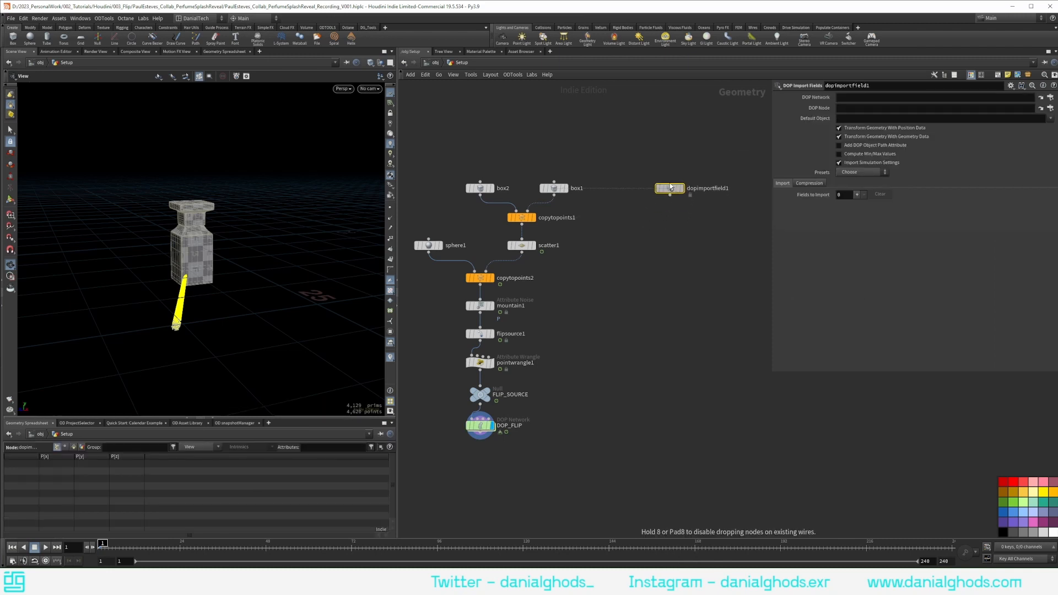
{"action": "left_click", "coordinate": [860, 175]}
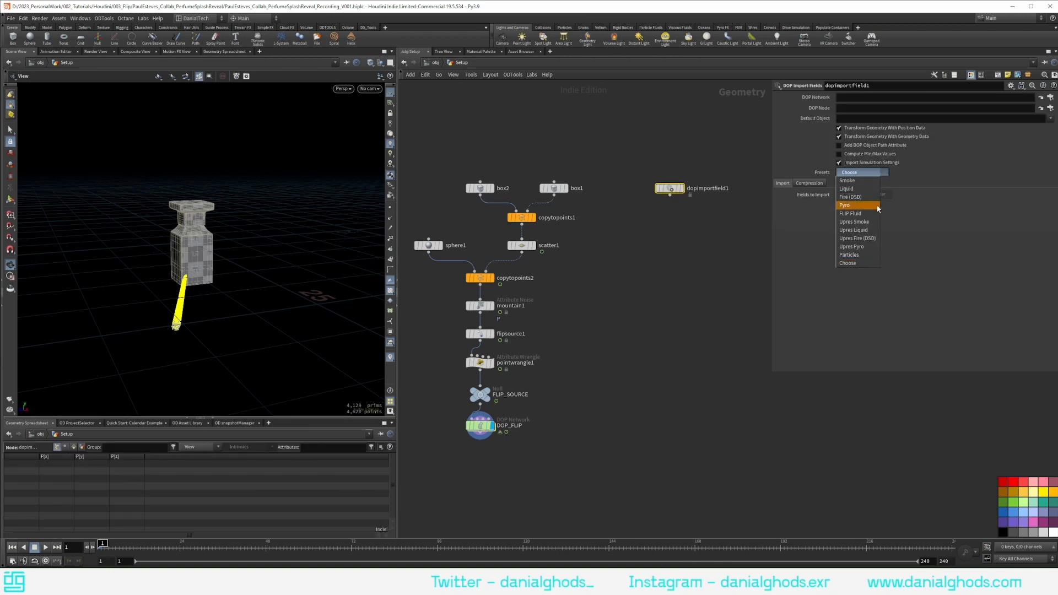
{"action": "left_click", "coordinate": [854, 214]}
Add a Fluid Compress node below dopimportfield1, wired to its output.
{"action": "left_click", "coordinate": [673, 246]}
{"action": "middle_click_drag", "start_coordinate": [674, 245], "coordinate": [644, 243]}
{"action": "left_click", "coordinate": [639, 194]}
{"action": "key", "text": "Tab"}
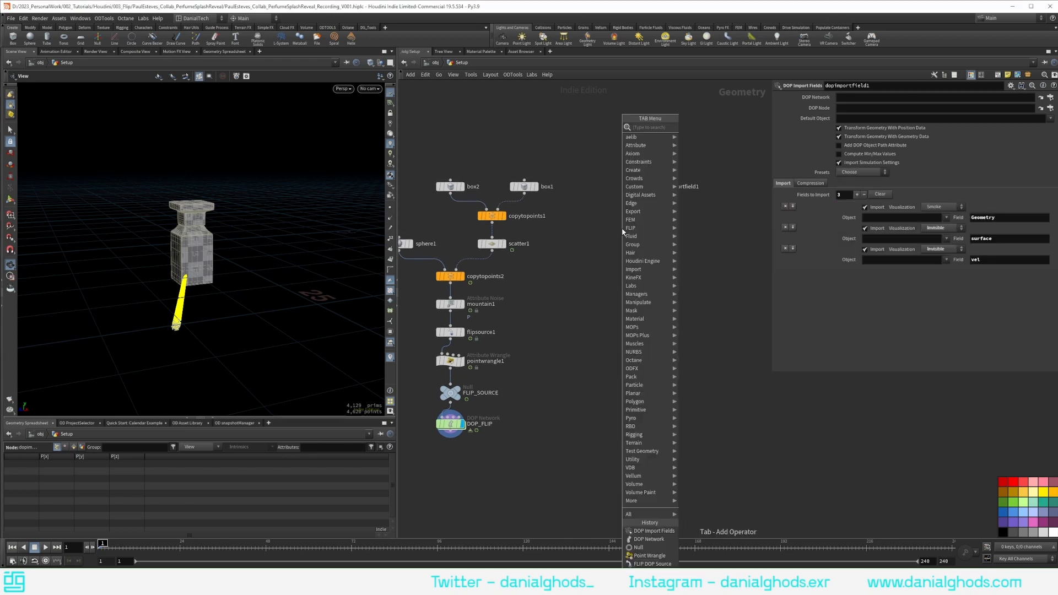
{"action": "type", "text": "flip co"}
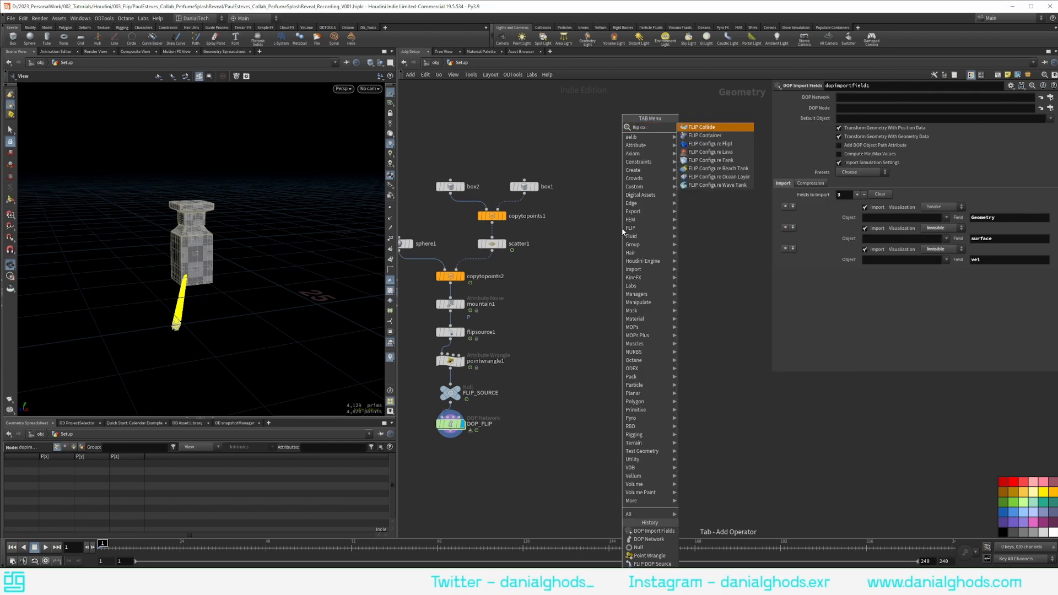
{"action": "key", "text": "BackSpace"}
{"action": "key", "text": "BackSpace"}
{"action": "key", "text": "BackSpace"}
{"action": "key", "text": "BackSpace"}
{"action": "key", "text": "BackSpace"}
{"action": "key", "text": "BackSpace"}
{"action": "key", "text": "BackSpace"}
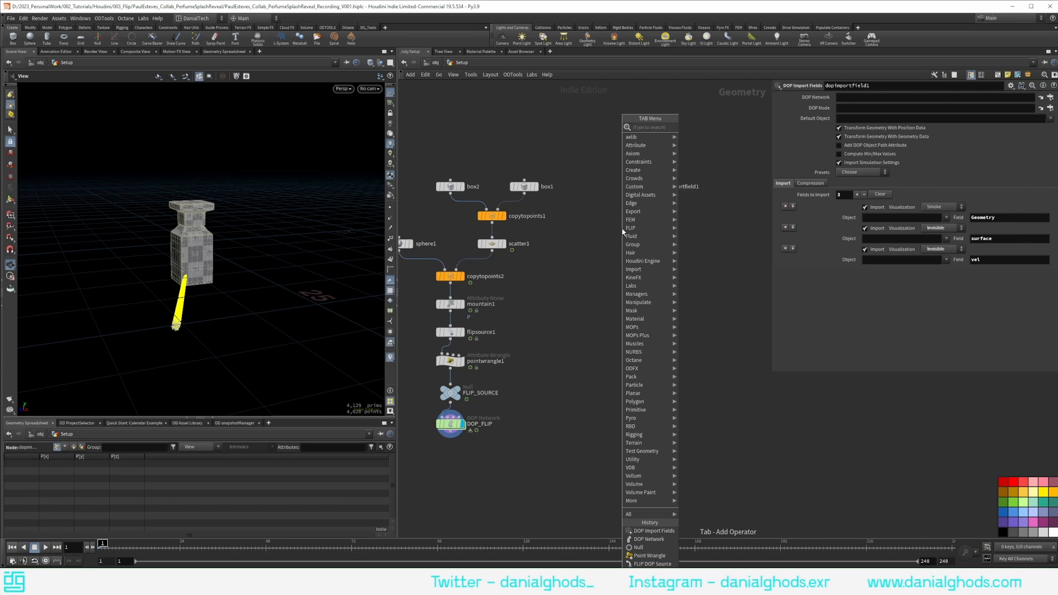
{"action": "mouse_move", "coordinate": [628, 228]}
{"action": "left_click", "coordinate": [698, 123]}
{"action": "left_click", "coordinate": [635, 221]}
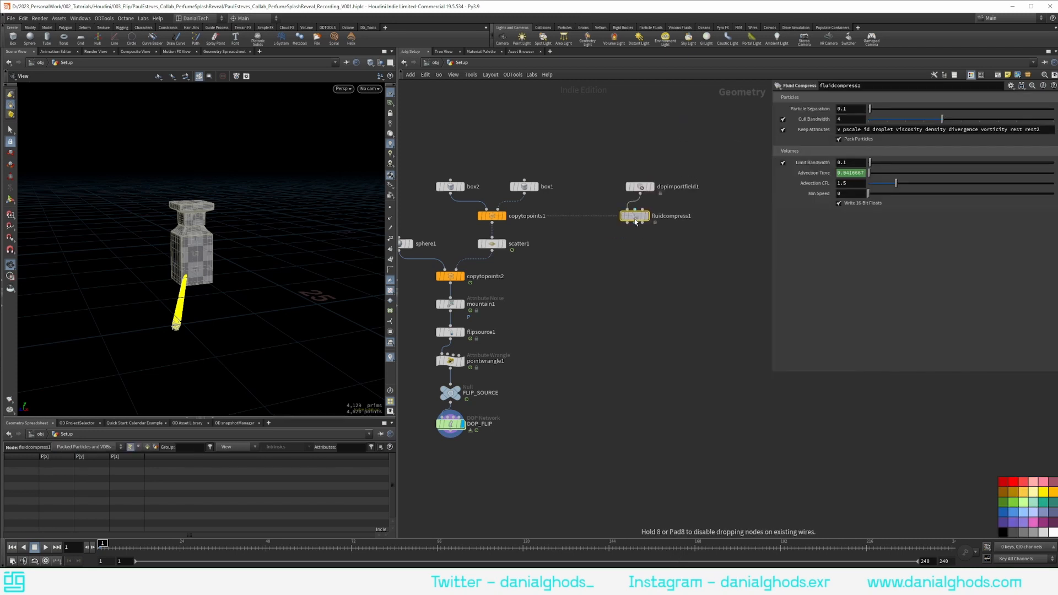
Turn off Cull Bandwidth and Keep Attributes on fluidcompress1.
{"action": "left_click", "coordinate": [783, 119]}
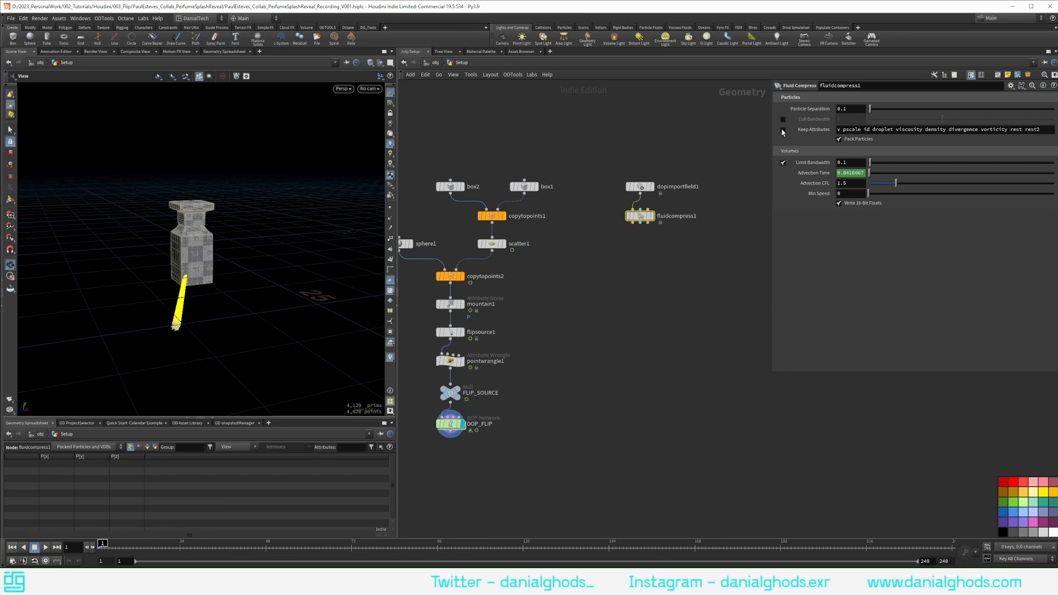
{"action": "left_click", "coordinate": [783, 130]}
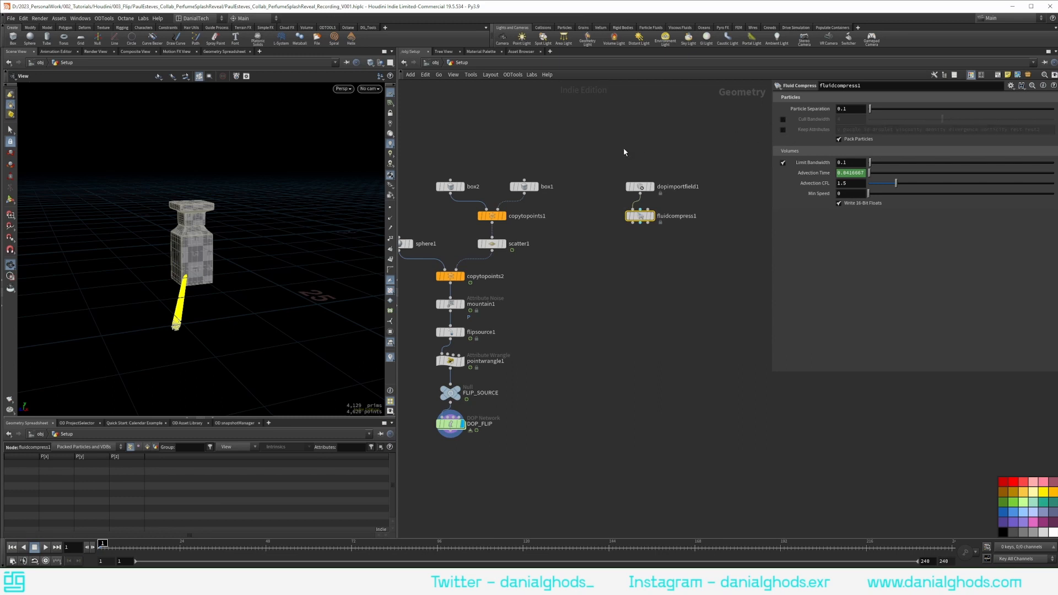
Link fluidcompress1's Particle Separation to flipsource1's Particle Separation with a relative channel reference.
{"action": "middle_click_drag", "start_coordinate": [623, 147], "coordinate": [720, 149]}
{"action": "left_click", "coordinate": [547, 333]}
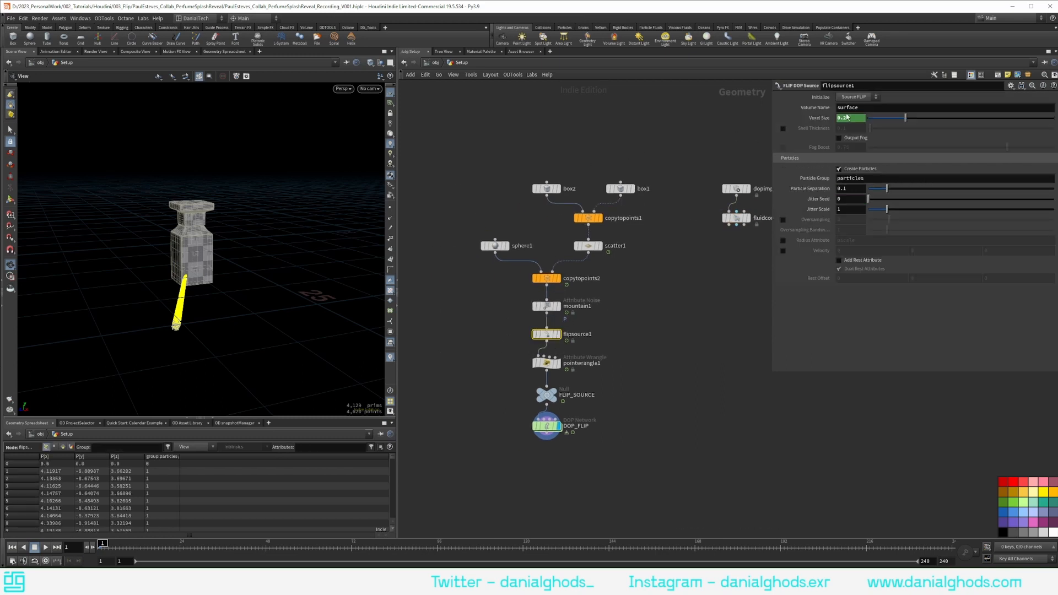
{"action": "right_click", "coordinate": [810, 189]}
{"action": "left_click", "coordinate": [893, 248]}
{"action": "middle_click_drag", "start_coordinate": [731, 257], "coordinate": [649, 257]}
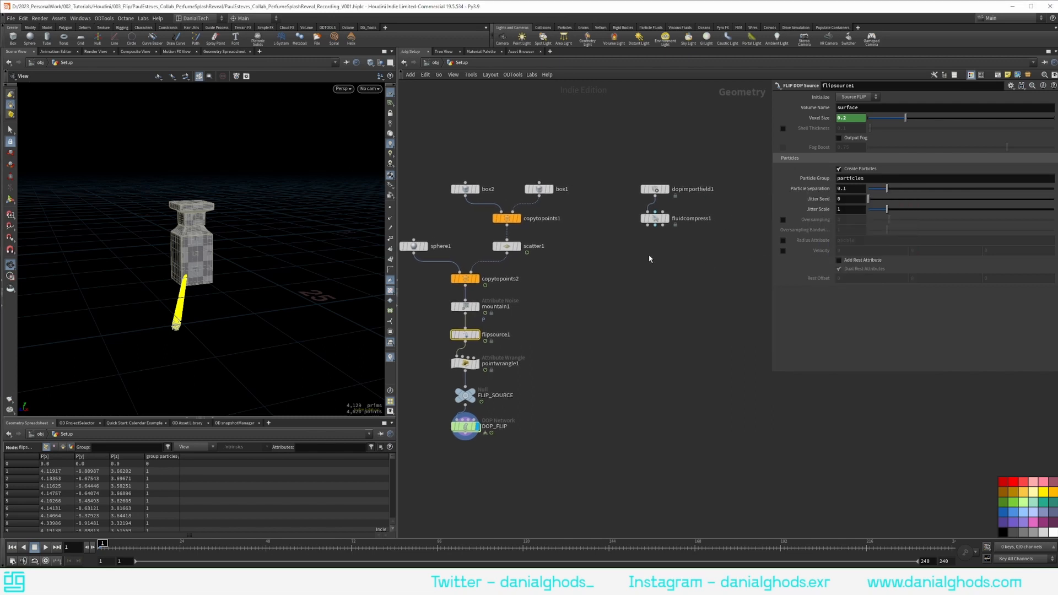
{"action": "left_click", "coordinate": [654, 218]}
{"action": "right_click", "coordinate": [809, 109]}
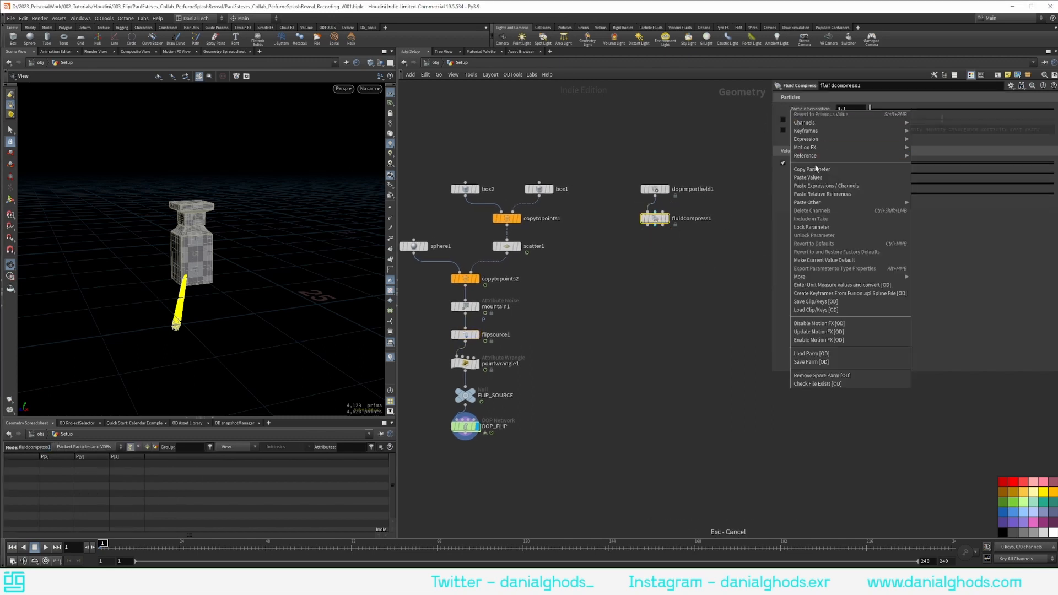
{"action": "left_click", "coordinate": [808, 196]}
{"action": "middle_click_drag", "start_coordinate": [683, 296], "coordinate": [644, 298]}
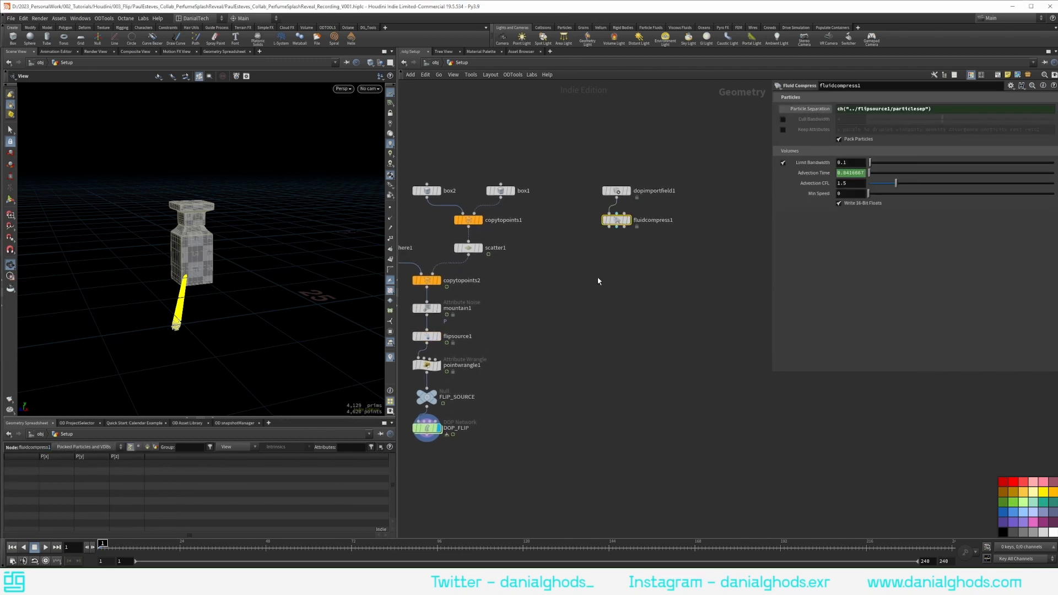
{"action": "left_click", "coordinate": [599, 275]}
{"action": "key", "text": "Tab"}
{"action": "left_click", "coordinate": [575, 329]}
{"action": "key", "text": "h"}
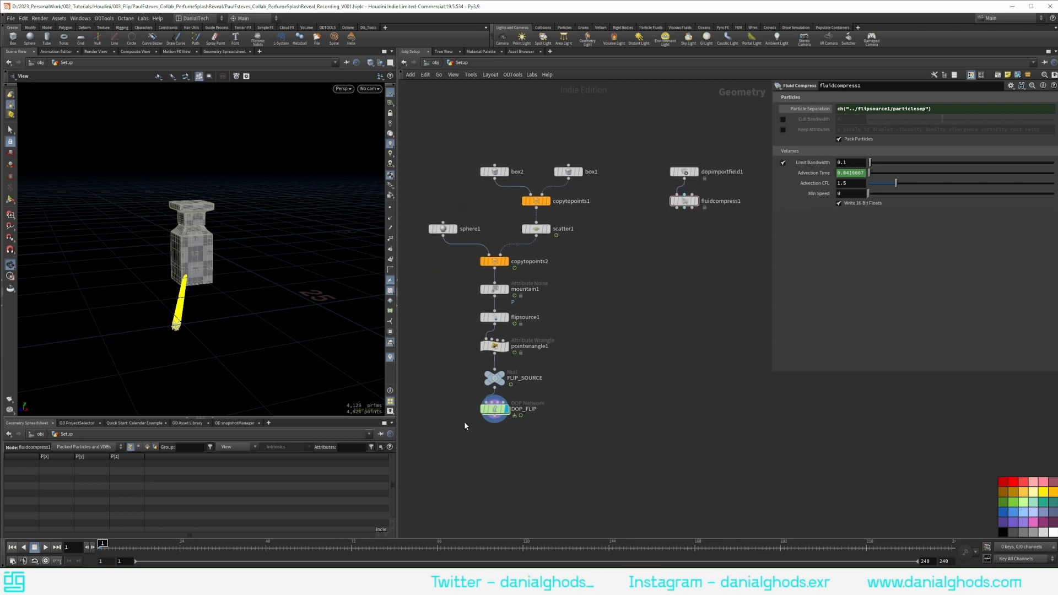
Turn off the scene's v visualizer and play the DOP_FLIP simulation from frame 1.
{"action": "left_click", "coordinate": [389, 342]}
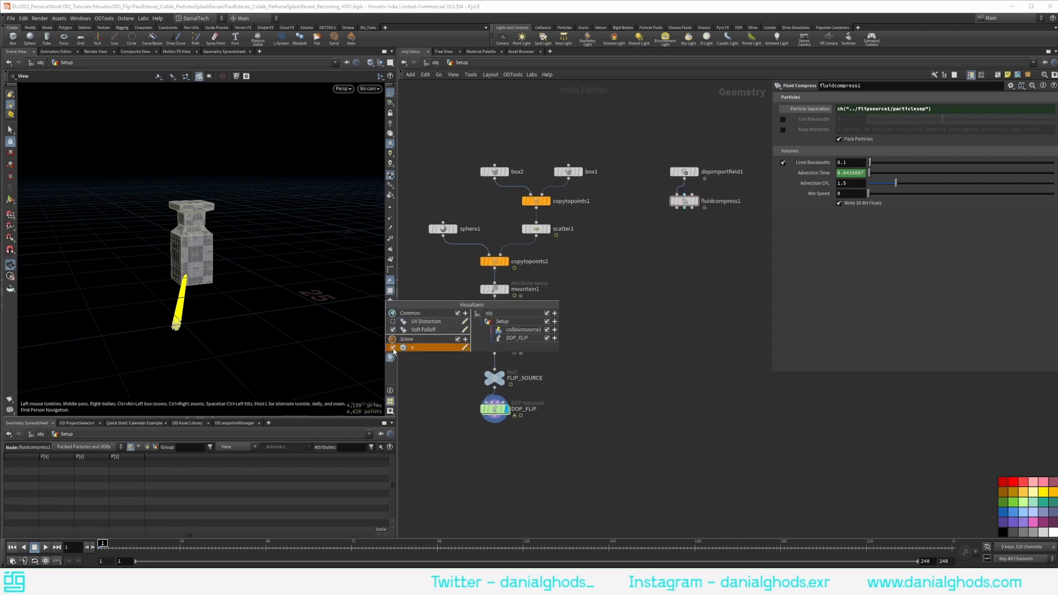
{"action": "left_click", "coordinate": [392, 348]}
{"action": "right_click_drag", "start_coordinate": [180, 300], "coordinate": [248, 266]}
{"action": "left_click_drag", "start_coordinate": [248, 267], "coordinate": [231, 275]}
{"action": "left_click", "coordinate": [505, 389]}
{"action": "left_click", "coordinate": [506, 389]}
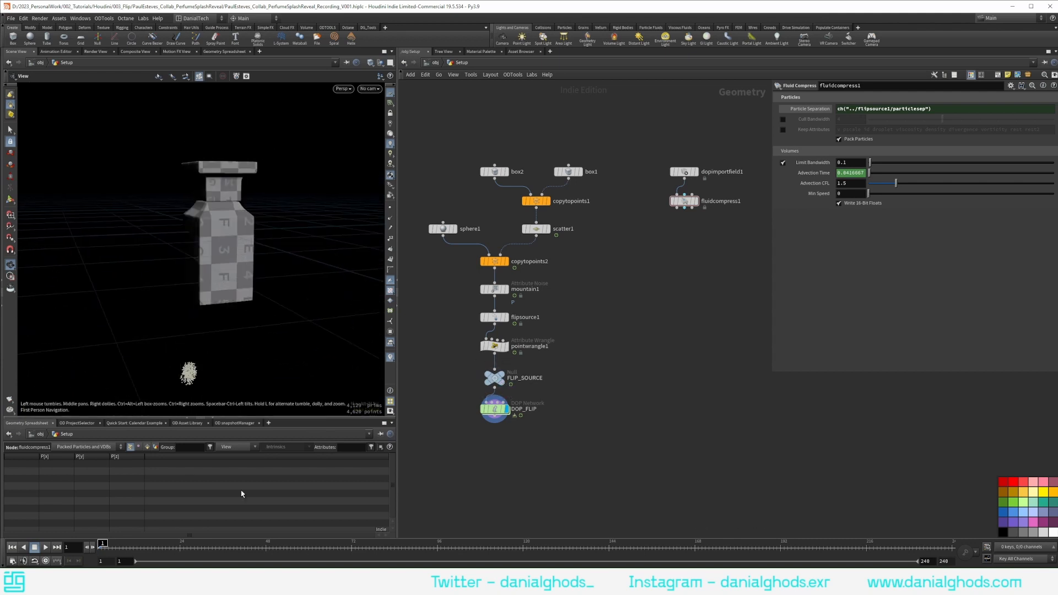
{"action": "left_click", "coordinate": [45, 547]}
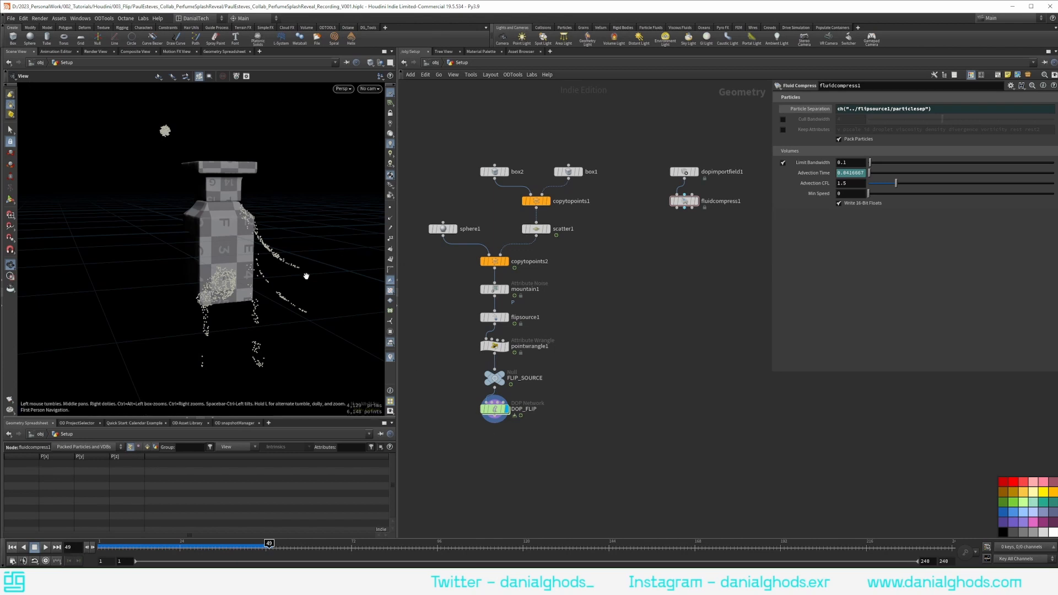
Set flipsource1's Particle Separation to 0.025.
{"action": "left_click", "coordinate": [494, 317]}
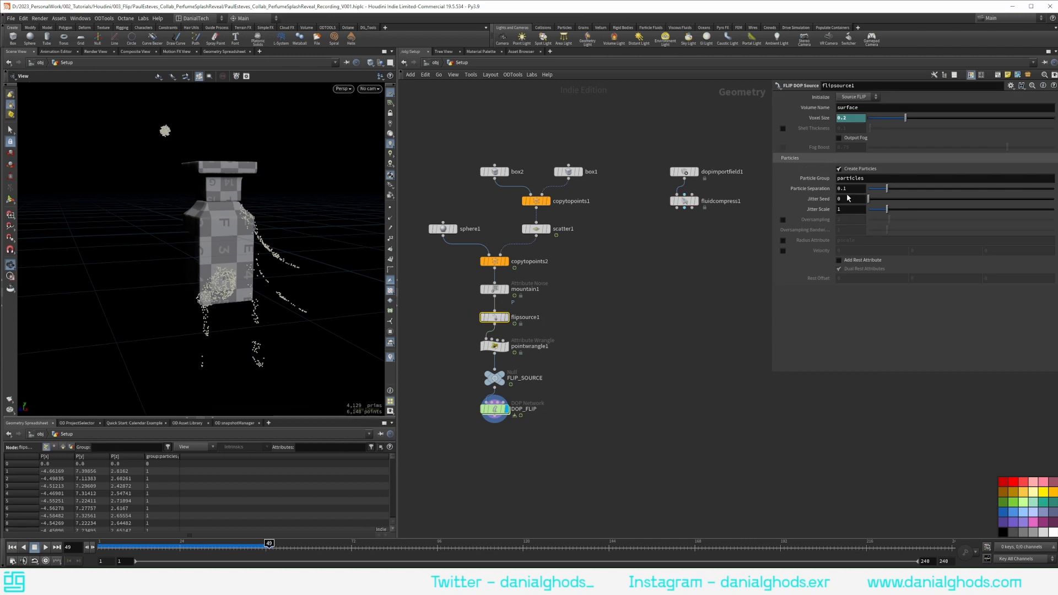
{"action": "left_click", "coordinate": [859, 188]}
{"action": "type", "text": "0.025"}
{"action": "key", "text": "Return"}
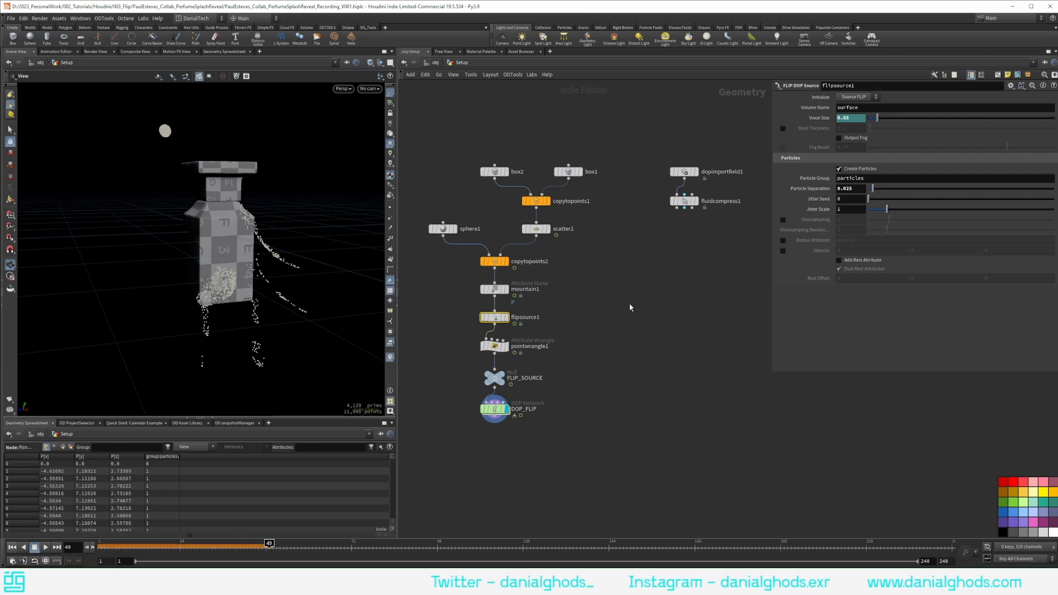
Resimulate the splash from frame 1, replay the cached frames and return to the first frame.
{"action": "left_click", "coordinate": [9, 547]}
{"action": "left_click", "coordinate": [45, 549]}
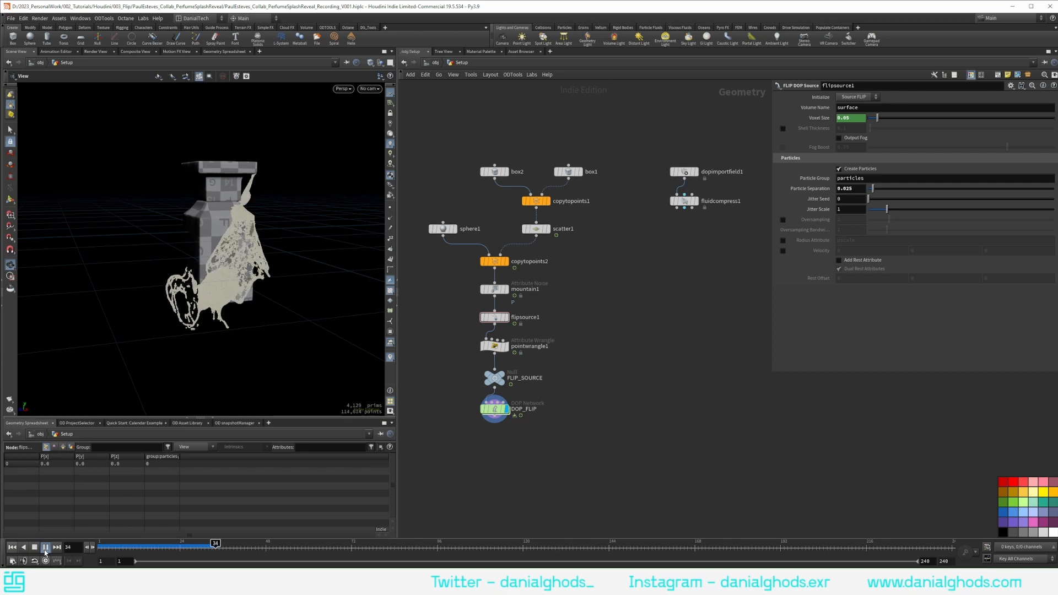
{"action": "left_click", "coordinate": [35, 547]}
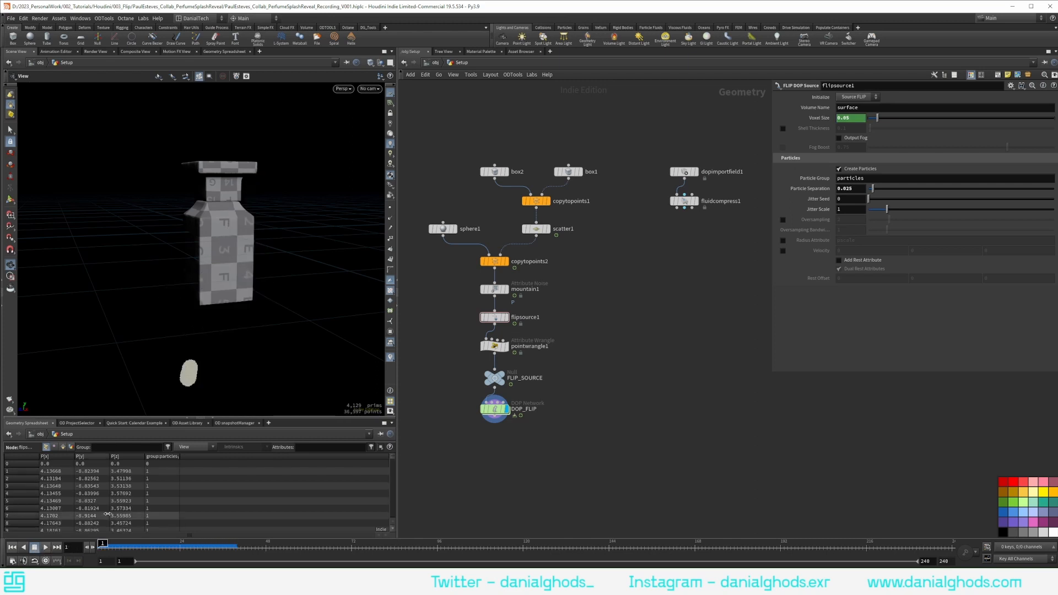
{"action": "left_click", "coordinate": [45, 549]}
{"action": "left_click_drag", "start_coordinate": [123, 550], "coordinate": [100, 551]}
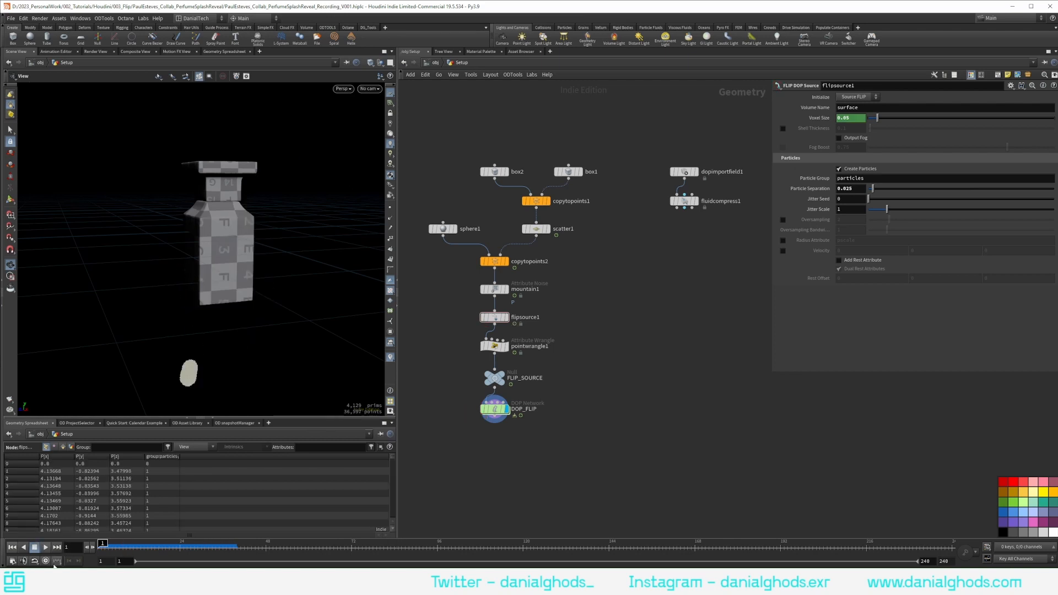
{"action": "left_click", "coordinate": [45, 548]}
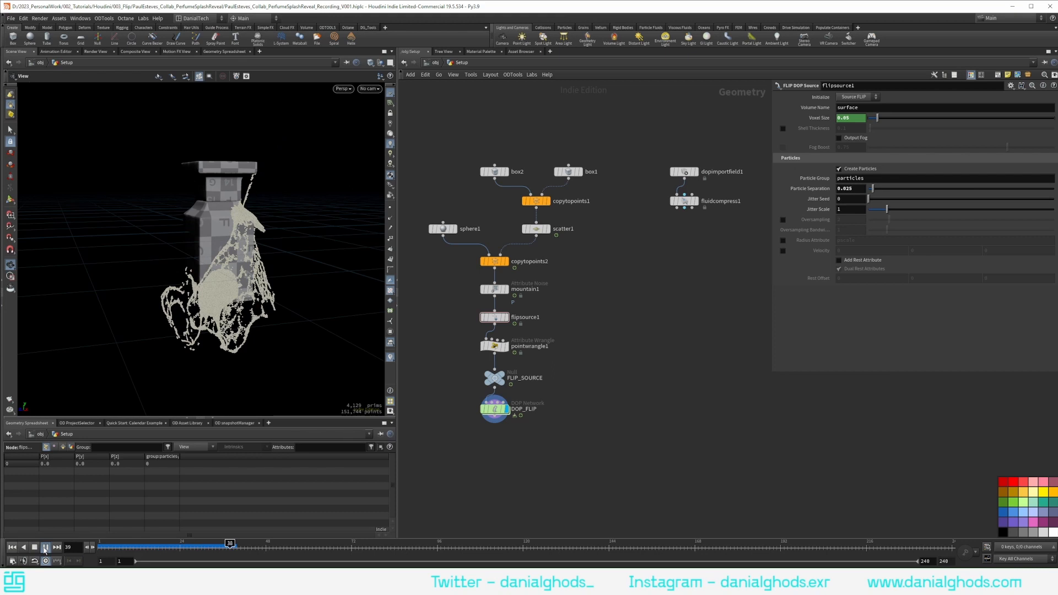
{"action": "left_click_drag", "start_coordinate": [138, 552], "coordinate": [101, 551]}
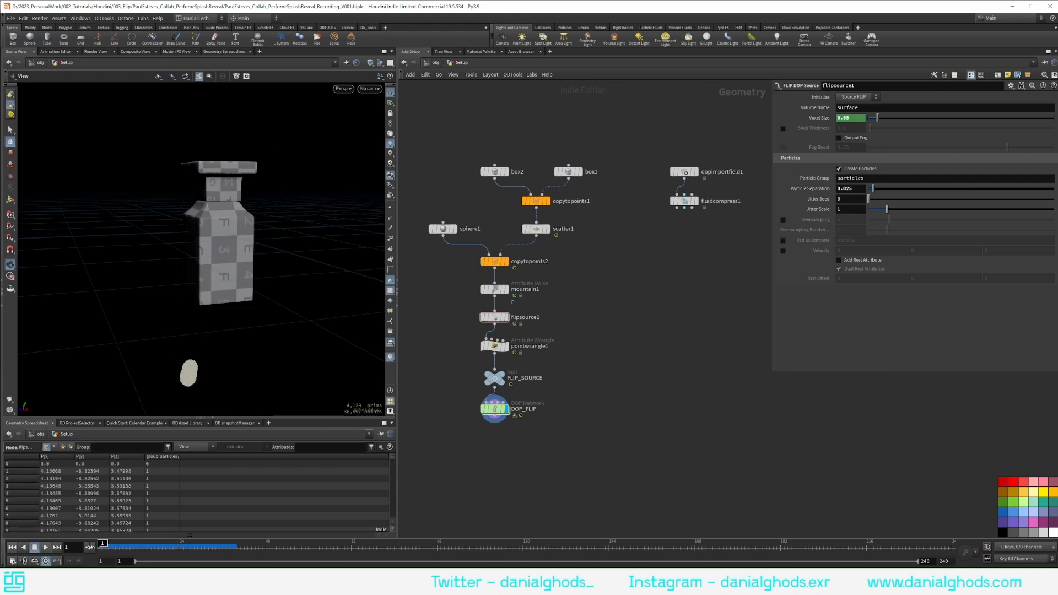
Scrub to frame 25 and examine the fluid hitting the bottle from several angles.
{"action": "left_click_drag", "start_coordinate": [196, 353], "coordinate": [211, 366]}
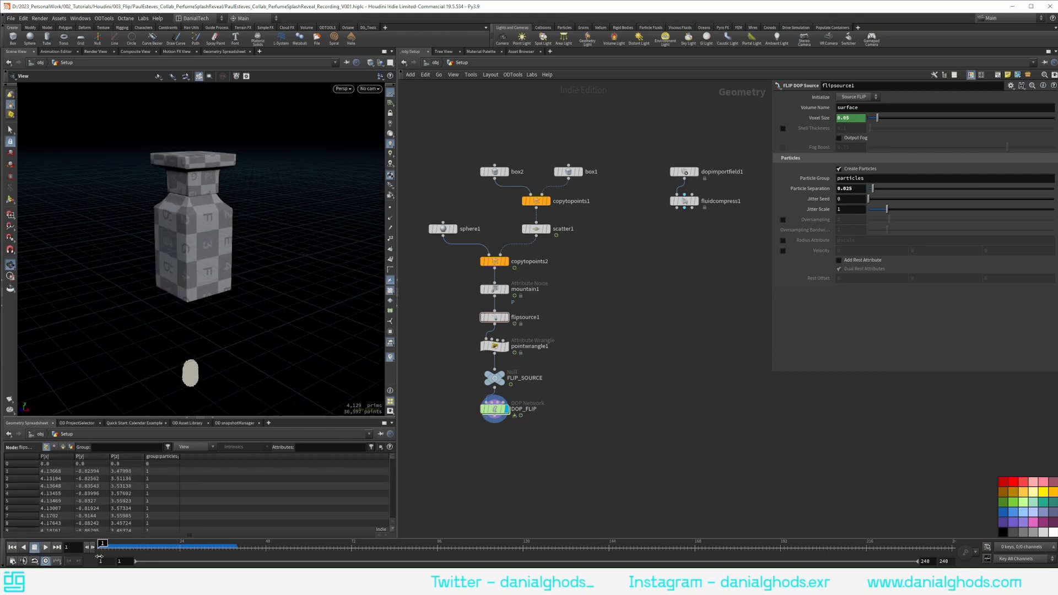
{"action": "left_click_drag", "start_coordinate": [103, 544], "coordinate": [187, 538]}
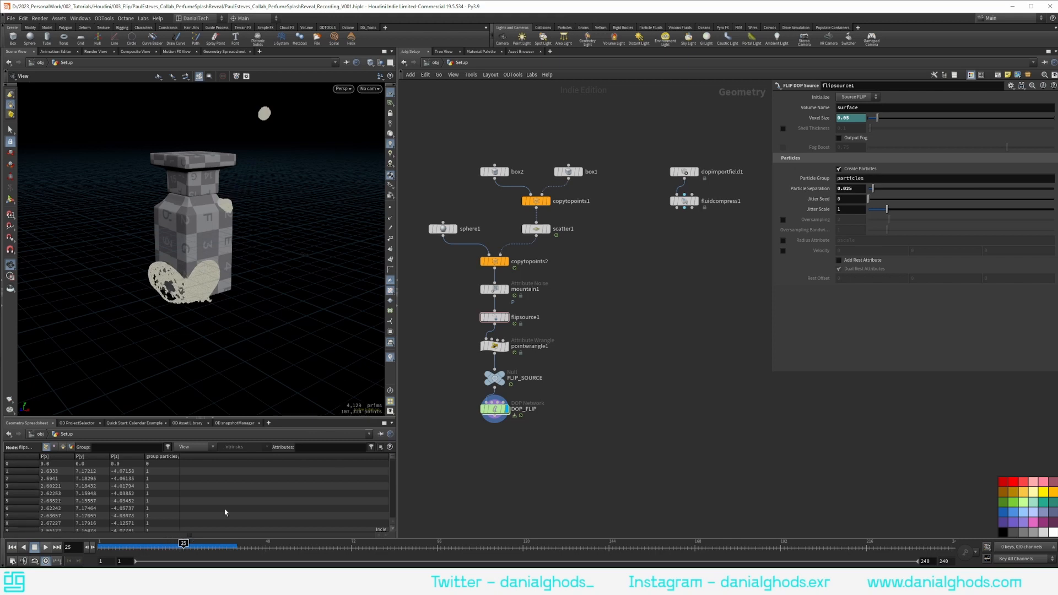
{"action": "left_click_drag", "start_coordinate": [258, 227], "coordinate": [214, 249]}
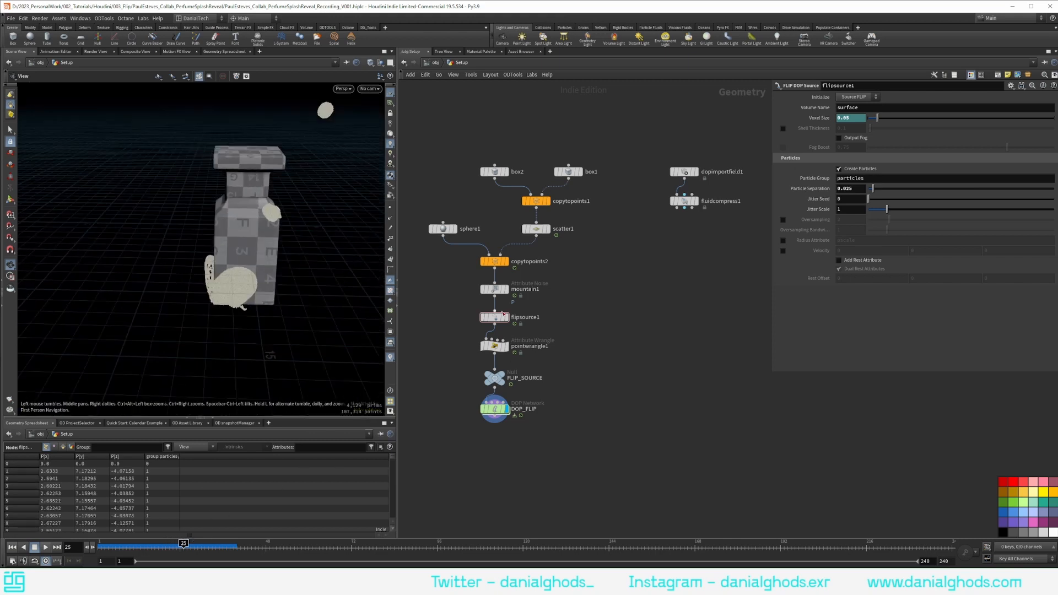
{"action": "mouse_move", "coordinate": [540, 241]}
{"action": "left_click_drag", "start_coordinate": [259, 259], "coordinate": [247, 261]}
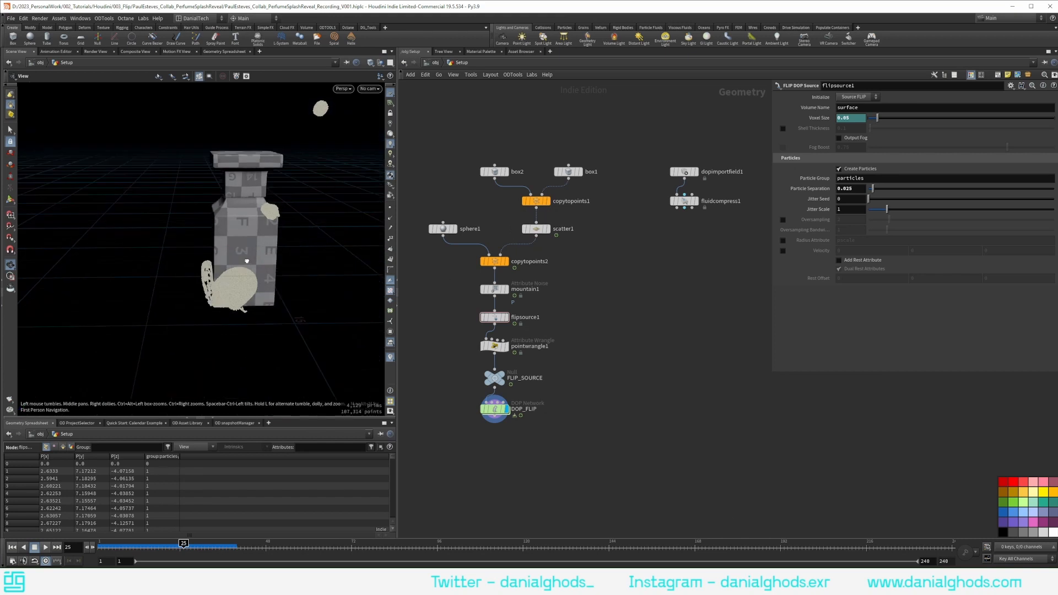
{"action": "left_click_drag", "start_coordinate": [258, 218], "coordinate": [306, 219]}
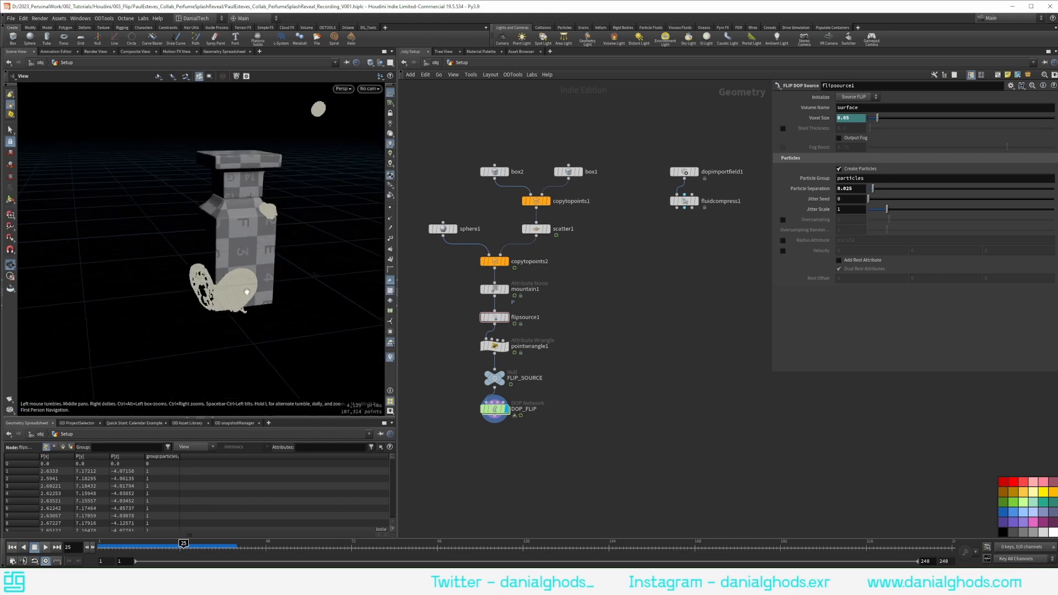
{"action": "mouse_move", "coordinate": [247, 291]}
{"action": "left_mouse_down"}
{"action": "mouse_move", "coordinate": [259, 291]}
{"action": "mouse_move", "coordinate": [204, 290]}
{"action": "mouse_move", "coordinate": [231, 283]}
{"action": "left_mouse_up"}
{"action": "scroll", "coordinate": [261, 292], "scroll_direction": "up", "scroll_amount": 3}
{"action": "scroll", "coordinate": [204, 290], "scroll_direction": "down", "scroll_amount": 5}
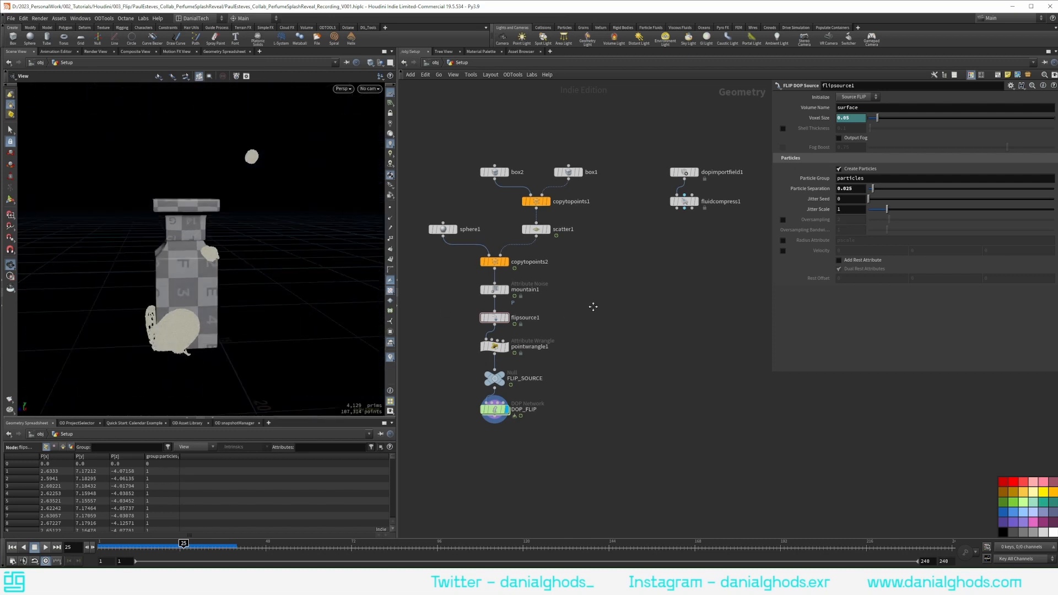
{"action": "middle_click_drag", "start_coordinate": [593, 306], "coordinate": [594, 311]}
{"action": "key", "text": "Tab"}
{"action": "type", "text": "flip"}
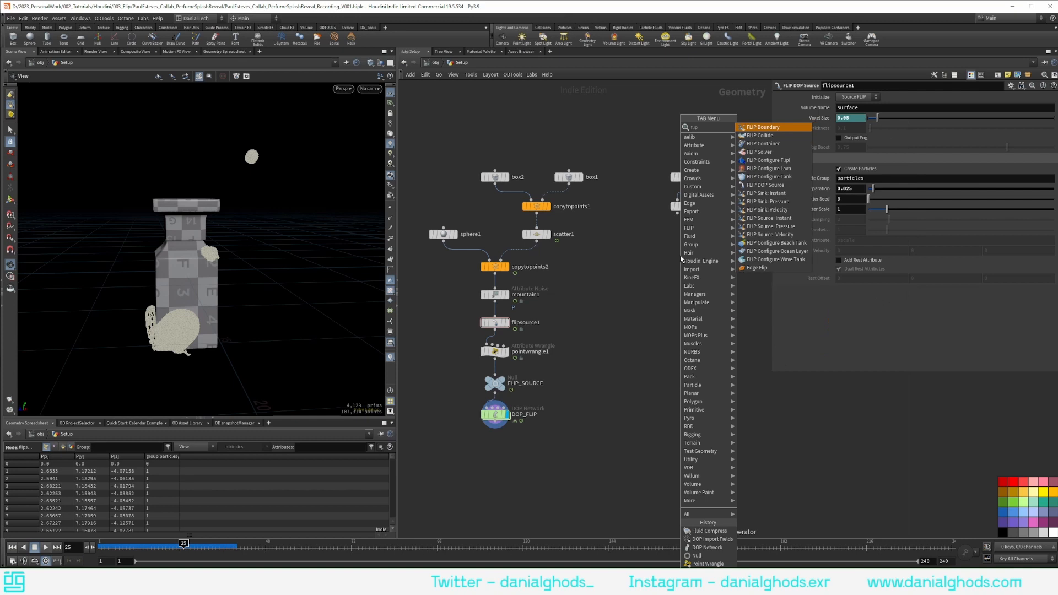
{"action": "key", "text": "Escape"}
Add a File Cache node below fluidcompress1, wired to its output, and align the three import nodes in a column.
{"action": "key", "text": "Tab"}
{"action": "type", "text": "filec"}
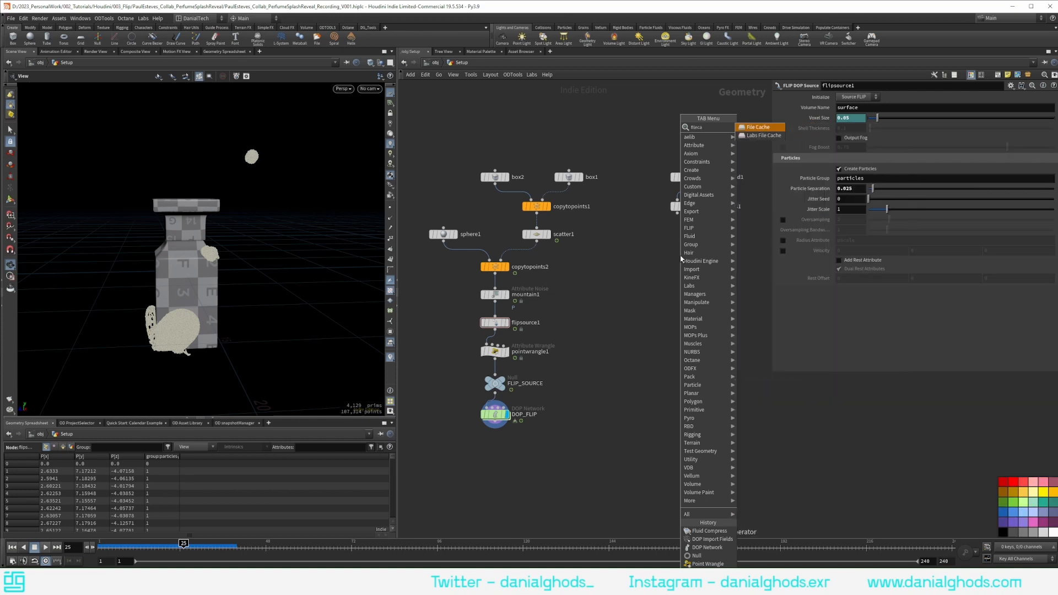
{"action": "key", "text": "Return"}
{"action": "left_click", "coordinate": [683, 243]}
{"action": "left_click_drag", "start_coordinate": [684, 242], "coordinate": [683, 234]}
{"action": "left_click_drag", "start_coordinate": [654, 284], "coordinate": [679, 177]}
{"action": "key", "text": "l"}
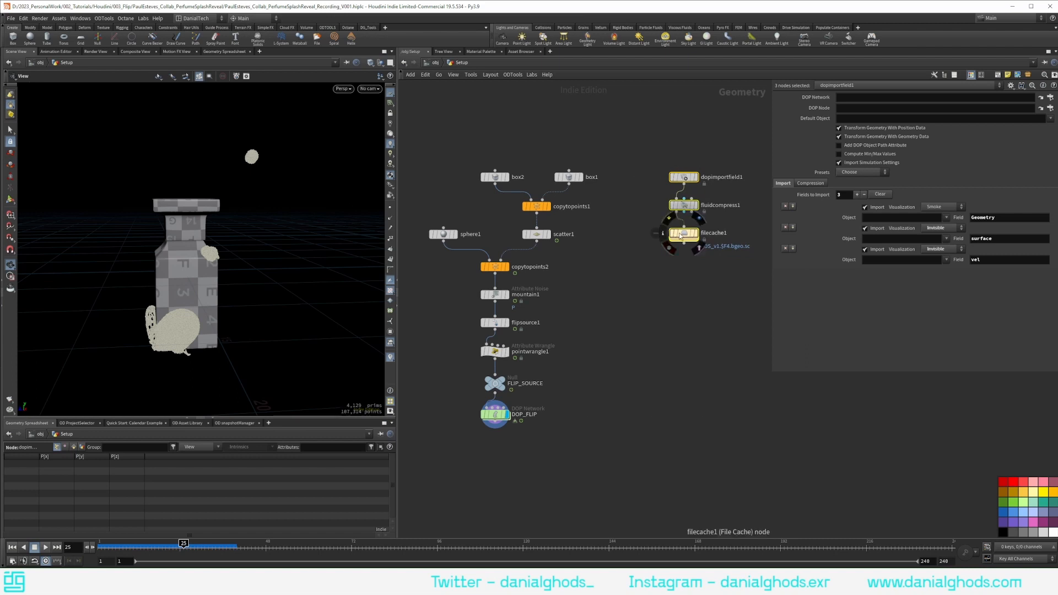
Rename the File Cache node as PerfumeSplash_Flip and set the timeline's end frame to 120.
{"action": "left_click", "coordinate": [678, 233]}
{"action": "double_click", "coordinate": [724, 233]}
{"action": "type", "text": "PerfumeSplash_Flip"}
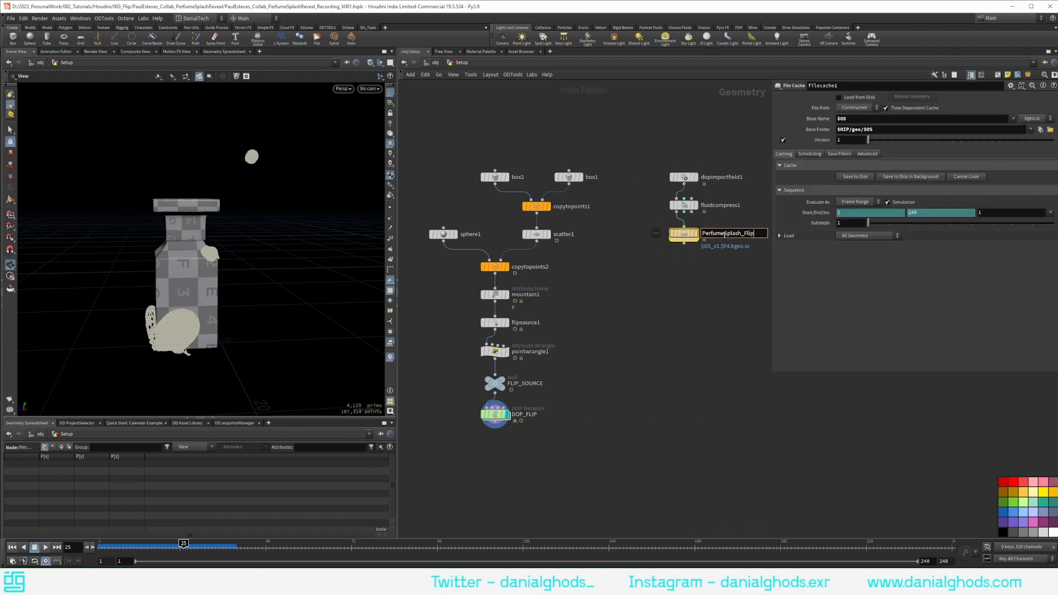
{"action": "key", "text": "Return"}
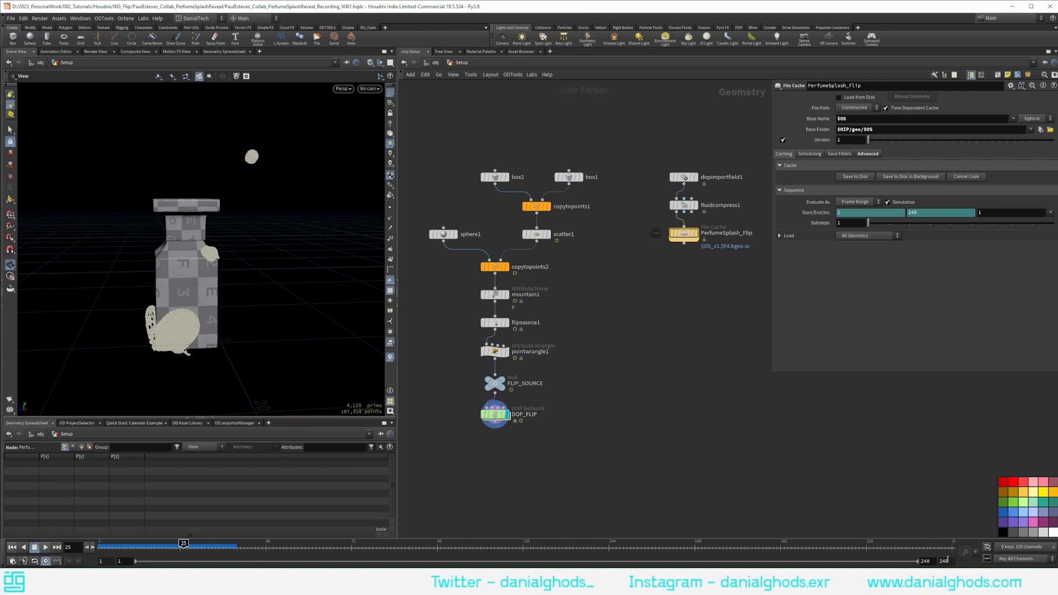
{"action": "double_click", "coordinate": [945, 562]}
{"action": "key", "text": "Return"}
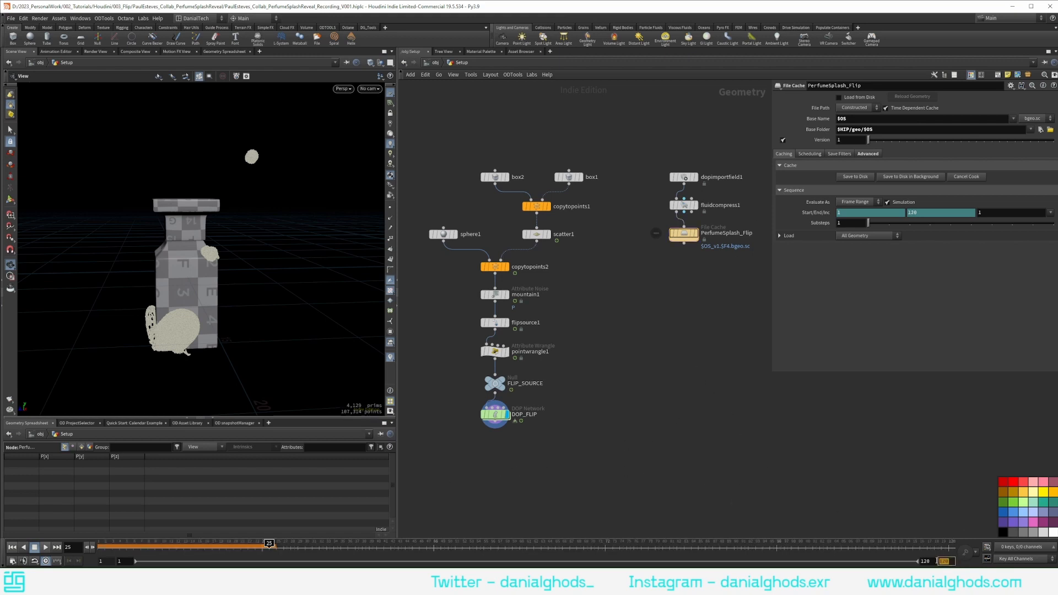
Add a File node below PerfumeSplash_Flip, left unconnected.
{"action": "middle_click_drag", "start_coordinate": [658, 341], "coordinate": [610, 351]}
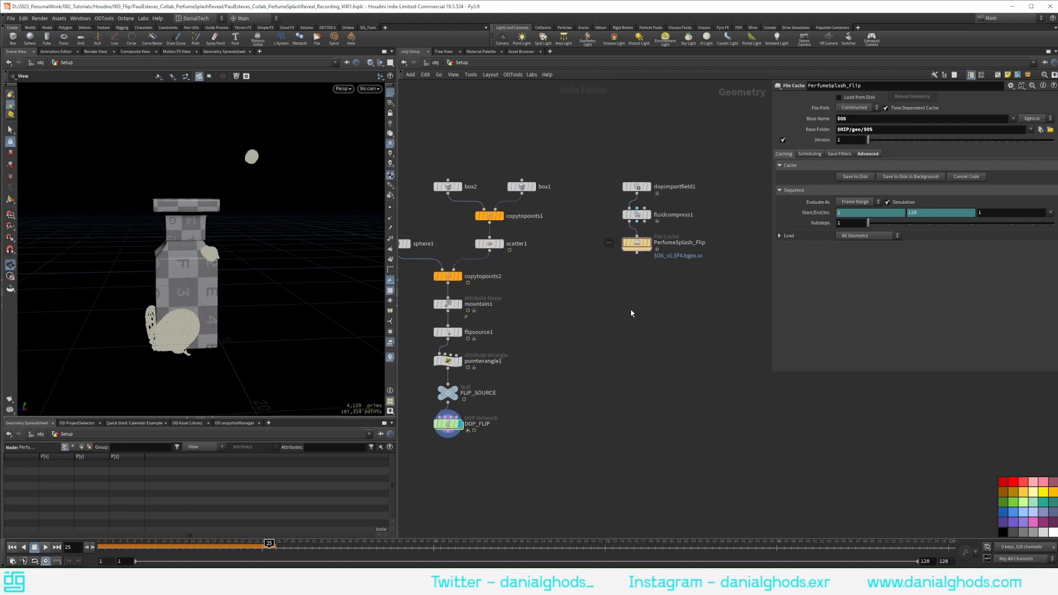
{"action": "key", "text": "Tab"}
{"action": "type", "text": "file"}
{"action": "key", "text": "Return"}
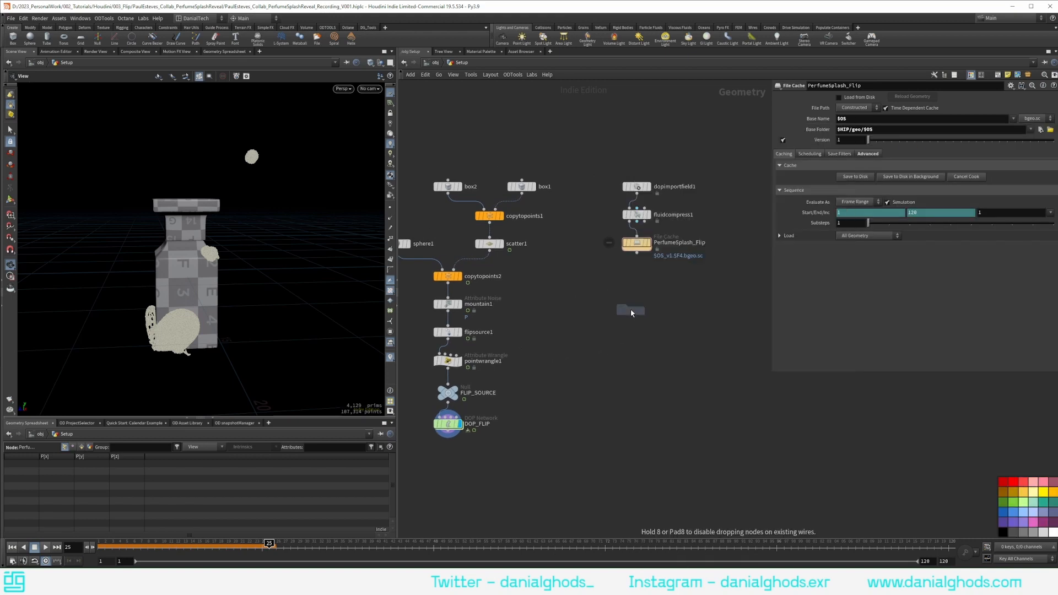
{"action": "left_click", "coordinate": [634, 284]}
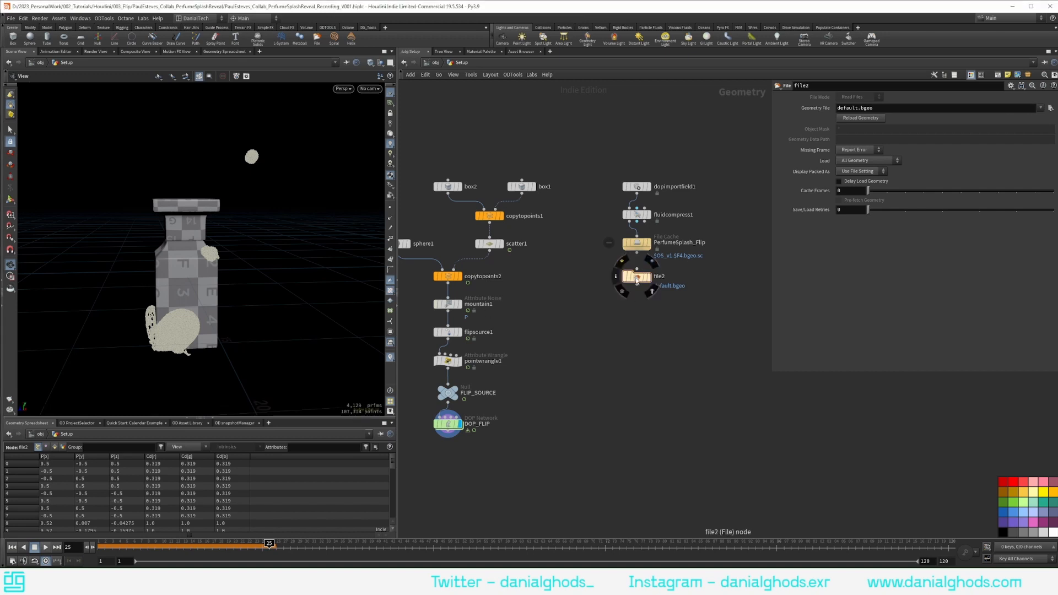
Load the cached PerfumeSplash_FLIP .bgeo.sc sequence from X:/Houdini/PerfumeSplash_FLIP into file2 and display that node.
{"action": "double_click", "coordinate": [911, 108]}
{"action": "key", "text": "ctrl+v"}
{"action": "left_click", "coordinate": [671, 142]}
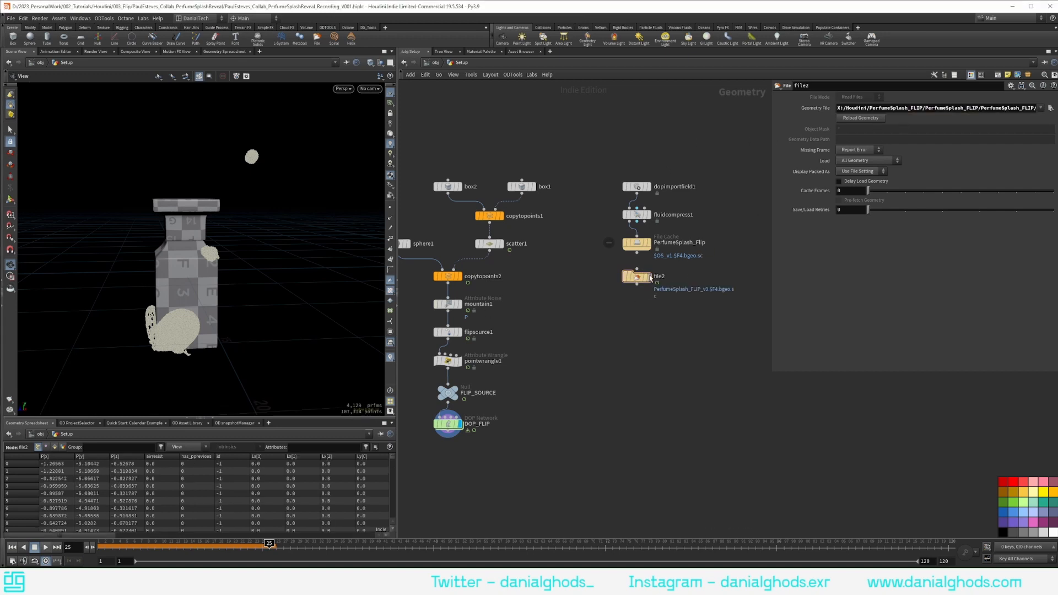
{"action": "left_click", "coordinate": [649, 274]}
{"action": "left_click_drag", "start_coordinate": [230, 231], "coordinate": [206, 214], "text": "alt"}
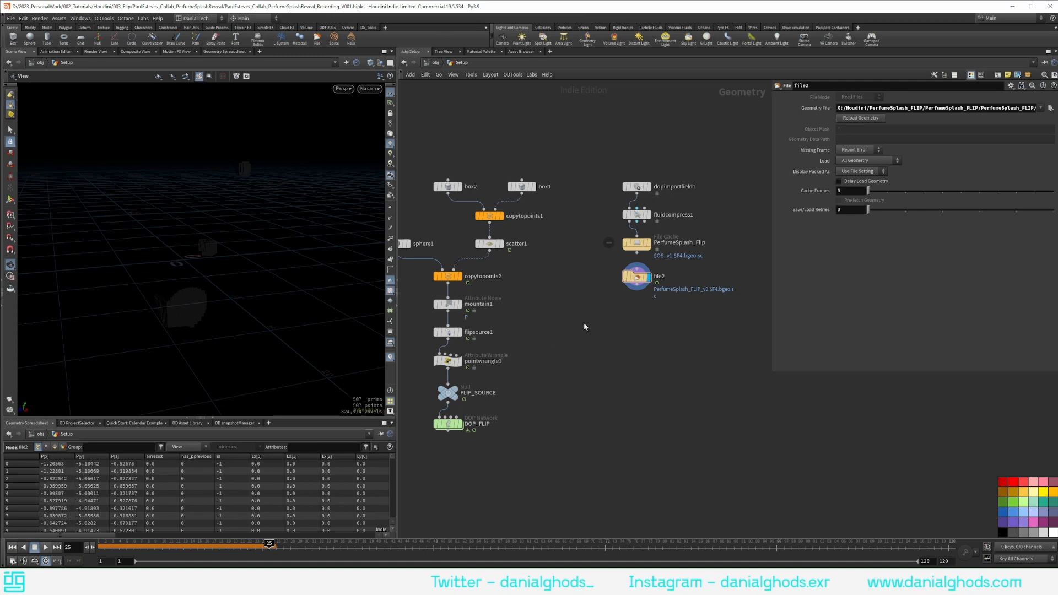
Add a Particle Fluid Surface node below file2.
{"action": "key", "text": "Tab"}
{"action": "type", "text": "particle"}
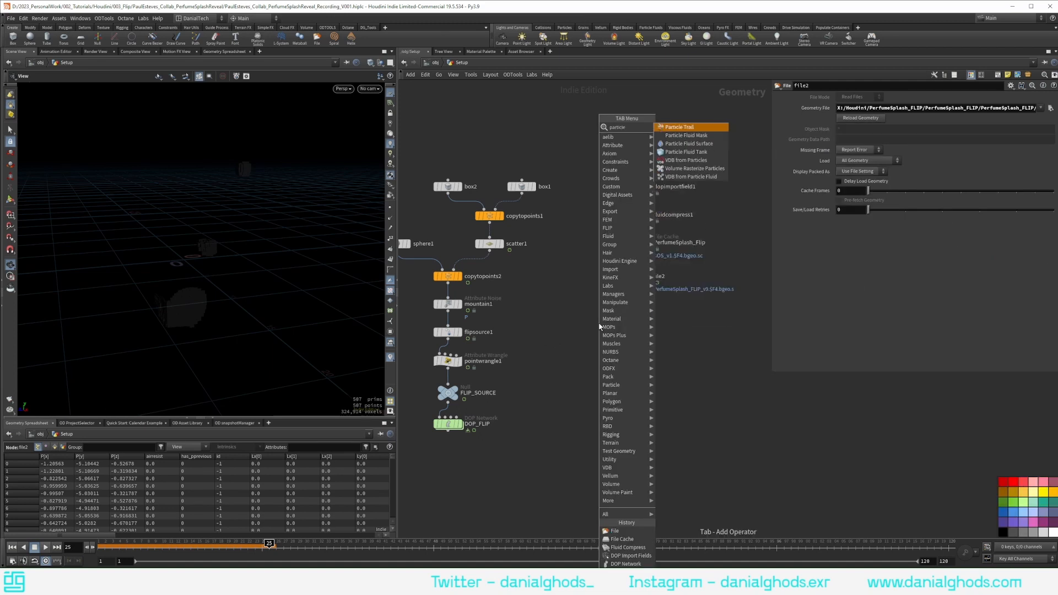
{"action": "key", "text": "Down"}
{"action": "key", "text": "Down"}
{"action": "key", "text": "Up"}
{"action": "key", "text": "Down"}
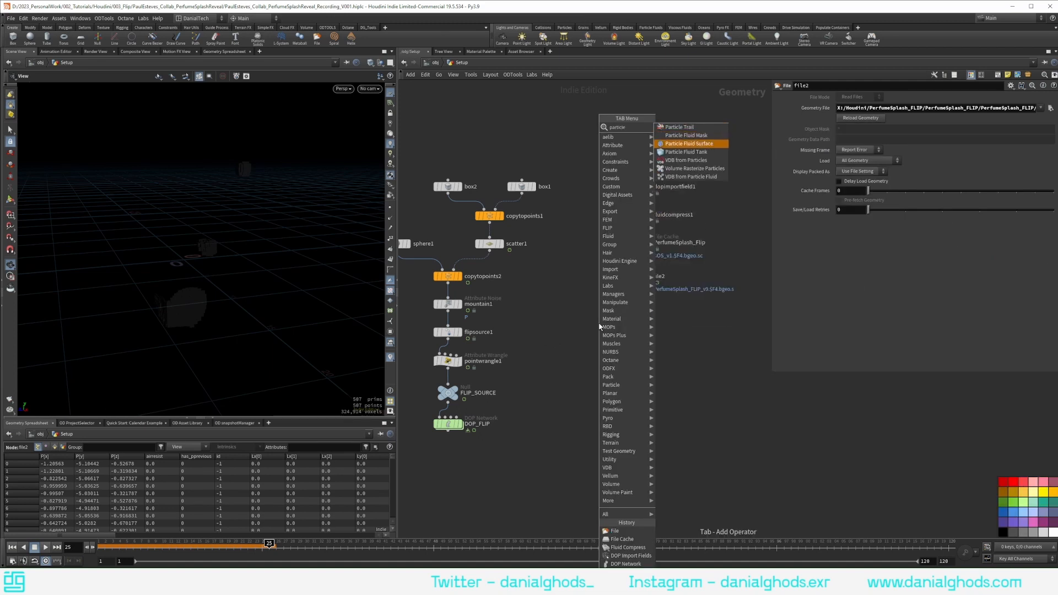
{"action": "key", "text": "Return"}
{"action": "left_click", "coordinate": [599, 327]}
Convert particlefluidsurface1's output to Particles with Velocity visualization, wire it directly below file2 and display it.
{"action": "left_click", "coordinate": [881, 203]}
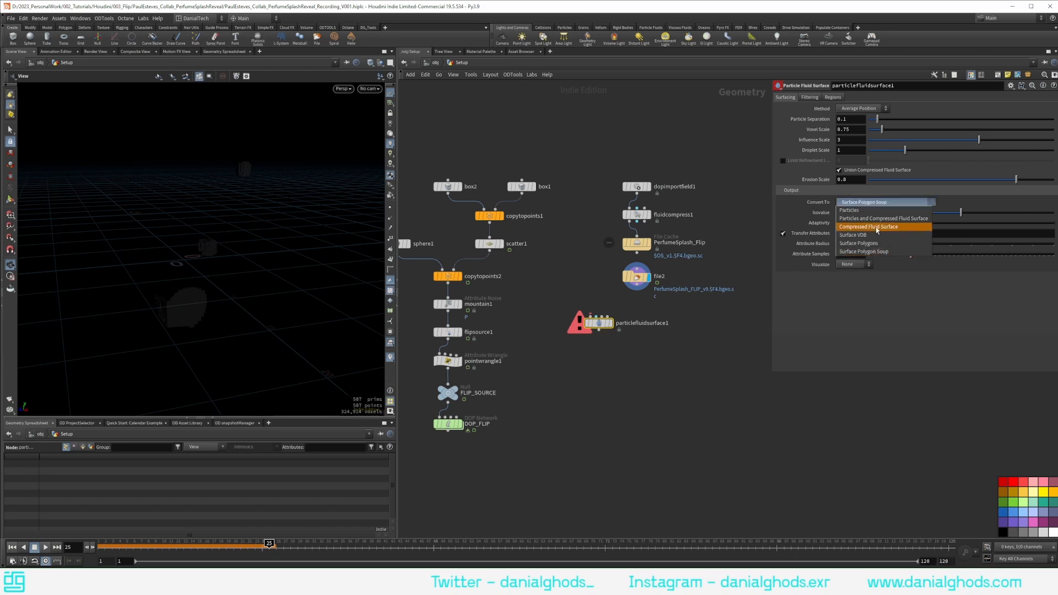
{"action": "left_click", "coordinate": [849, 210]}
{"action": "left_click", "coordinate": [853, 264]}
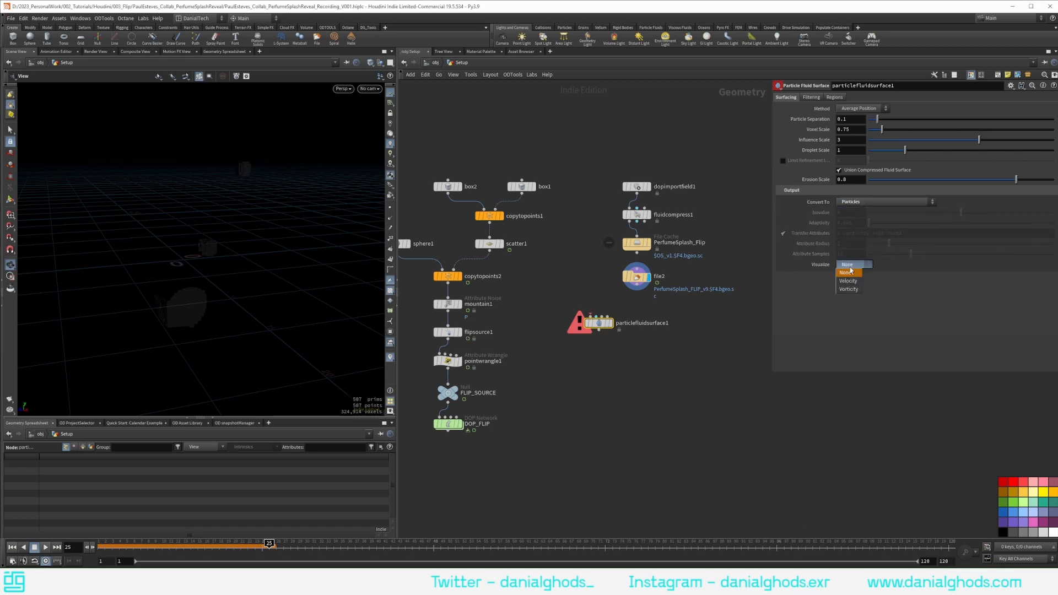
{"action": "left_click", "coordinate": [847, 281]}
{"action": "left_click_drag", "start_coordinate": [657, 282], "coordinate": [627, 318]}
{"action": "left_click_drag", "start_coordinate": [636, 277], "coordinate": [636, 249]}
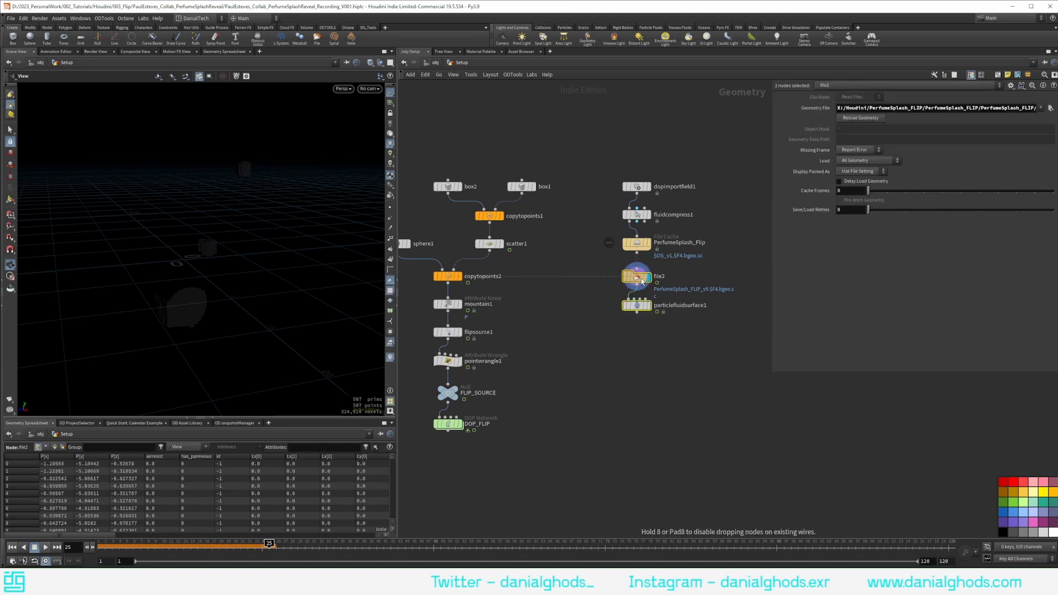
{"action": "left_click", "coordinate": [650, 305]}
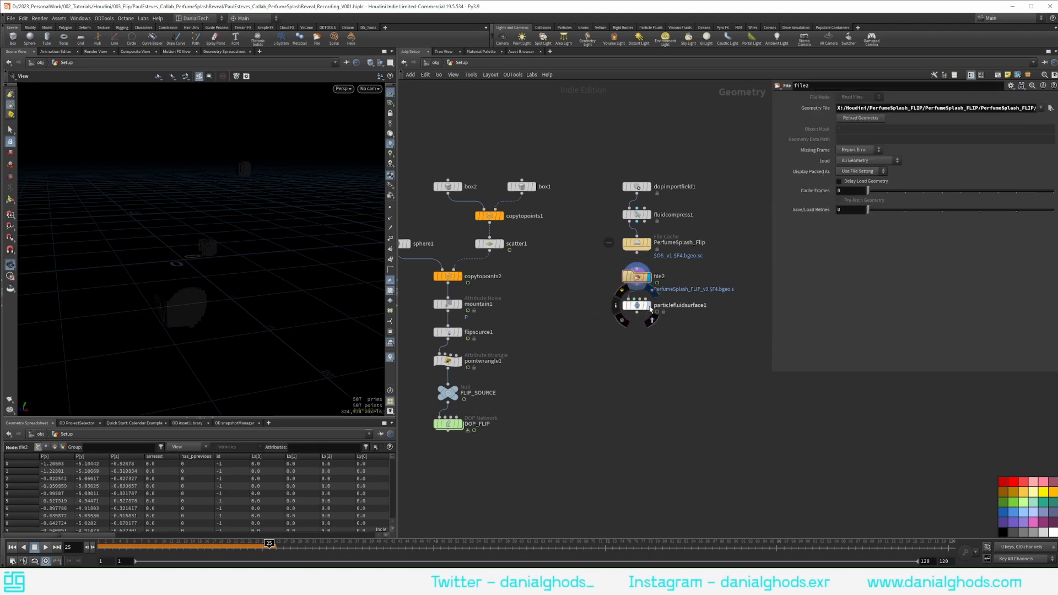
Create a Camera beside the Setup geometry at object level and look through it in the viewport.
{"action": "left_click", "coordinate": [432, 63]}
{"action": "key", "text": "Tab"}
{"action": "type", "text": "came"}
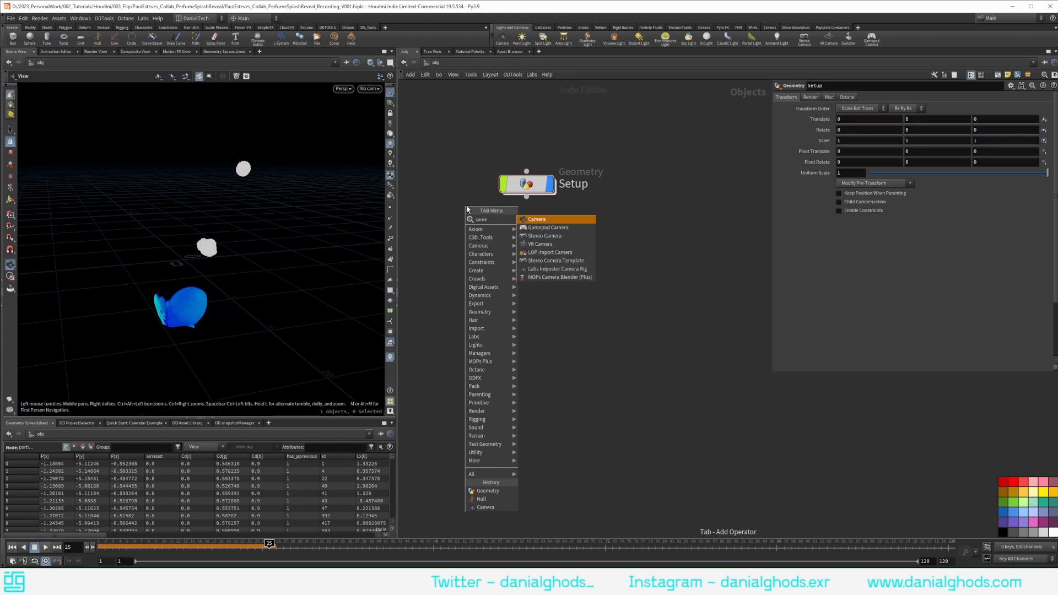
{"action": "key", "text": "Return"}
{"action": "left_click", "coordinate": [661, 183]}
{"action": "left_click", "coordinate": [369, 88]}
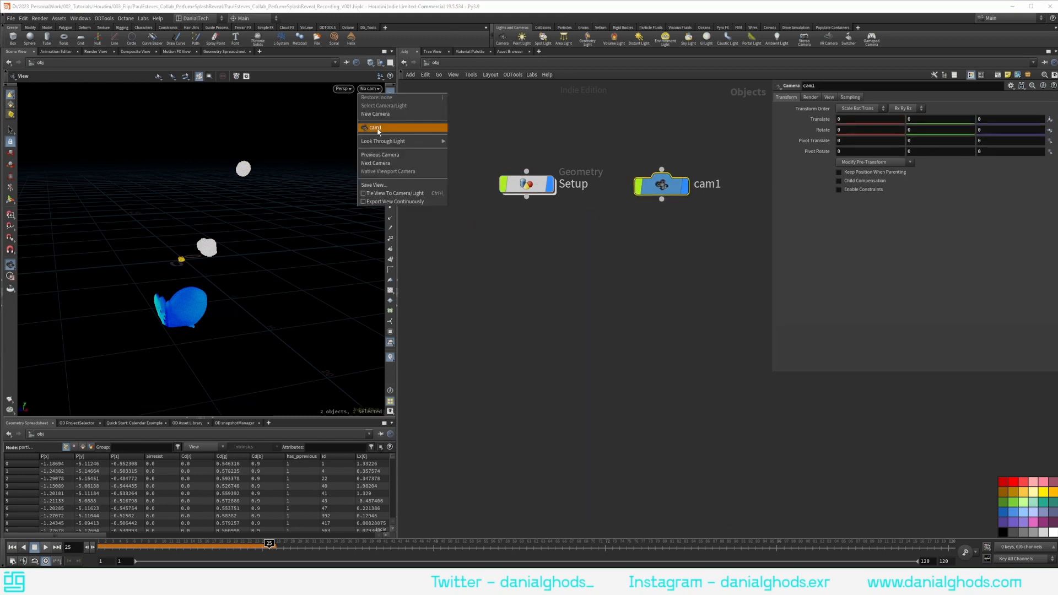
{"action": "left_click", "coordinate": [375, 128]}
Set cam1's resolution to 1080 by 1080.
{"action": "left_click", "coordinate": [829, 97]}
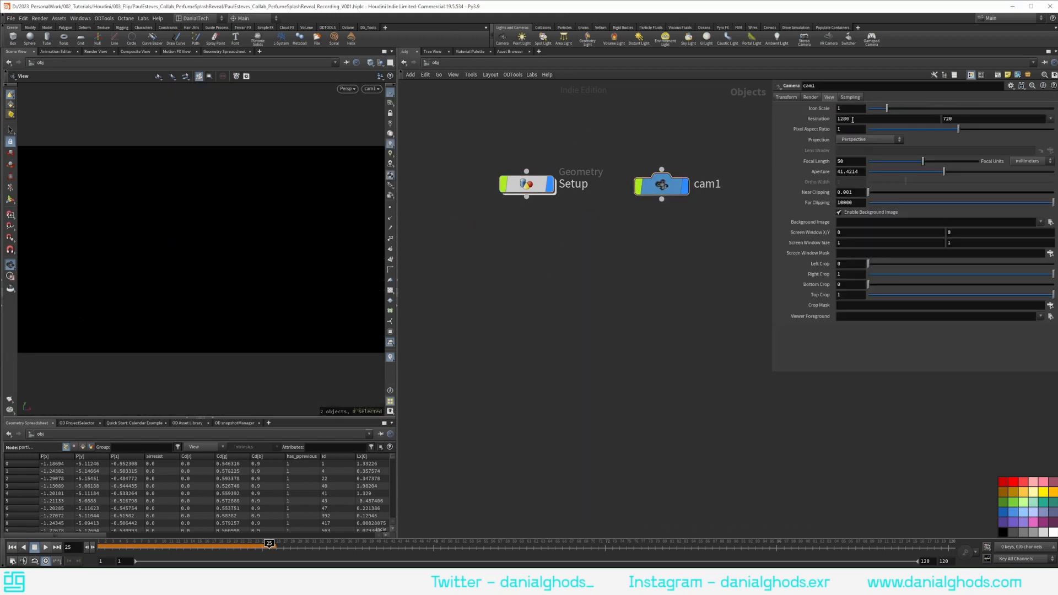
{"action": "double_click", "coordinate": [848, 118]}
{"action": "type", "text": "1080"}
{"action": "key", "text": "Tab"}
{"action": "type", "text": "1"}
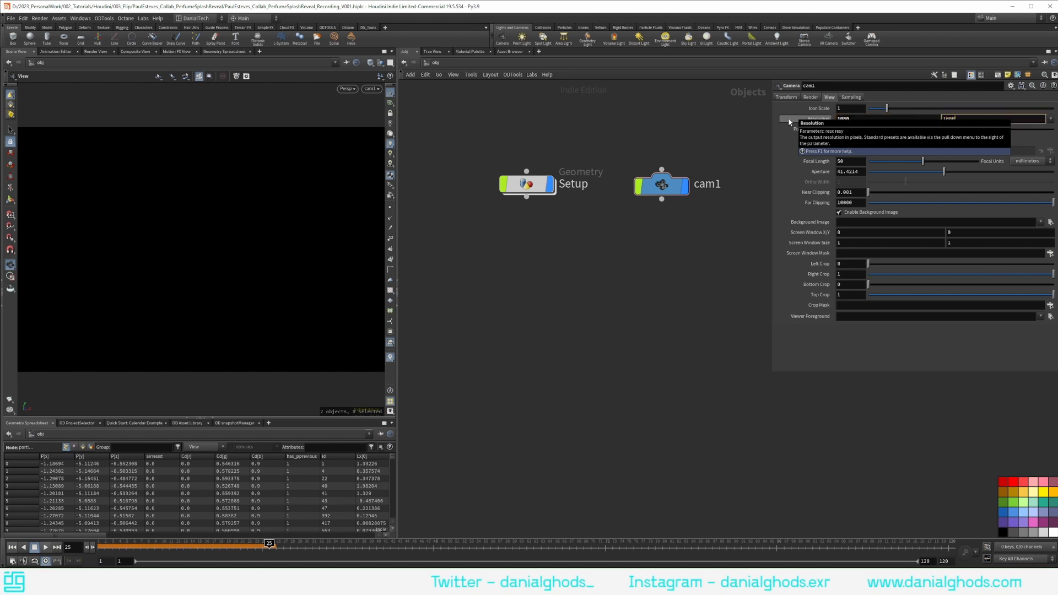
{"action": "key", "text": "Tab"}
Set cam1's focal length to 135 mm and its Z translation to 40.
{"action": "double_click", "coordinate": [842, 161]}
{"action": "type", "text": "13"}
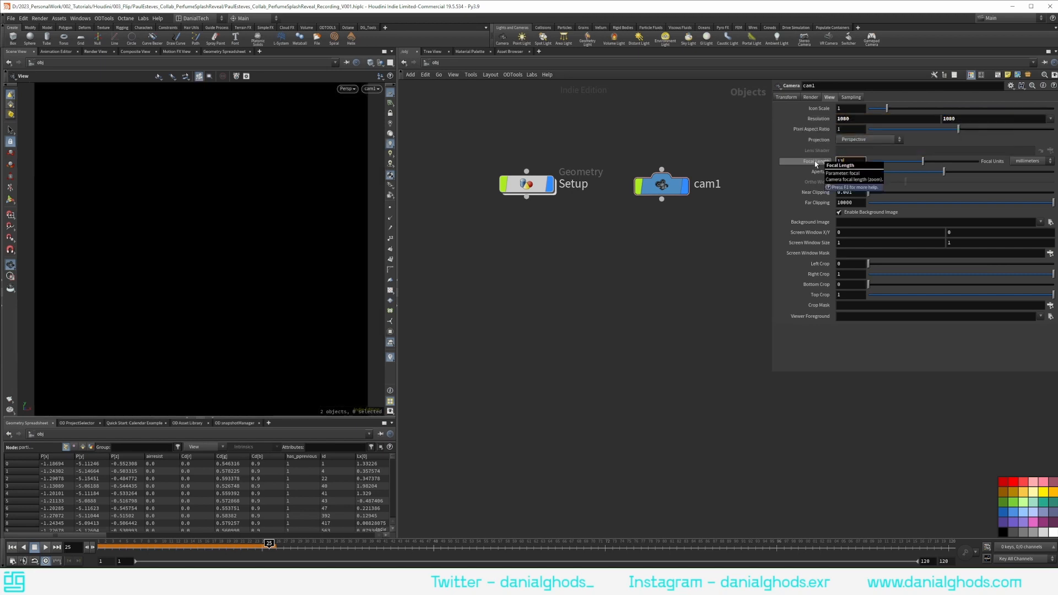
{"action": "type", "text": "5"}
{"action": "key", "text": "Return"}
{"action": "left_click", "coordinate": [785, 97]}
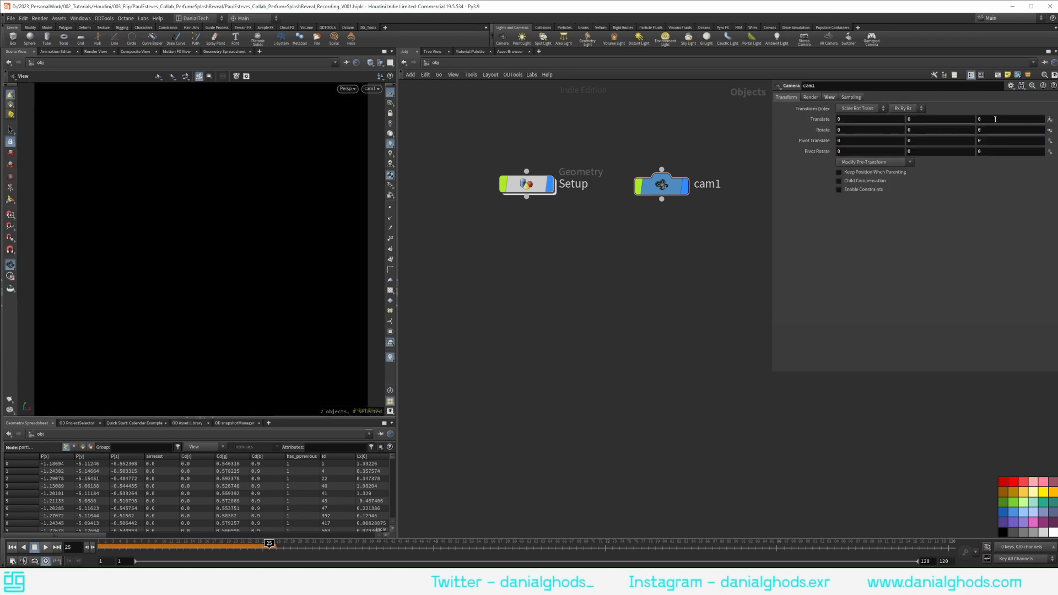
{"action": "mouse_move", "coordinate": [994, 119]}
{"action": "middle_mouse_down"}
{"action": "mouse_move", "coordinate": [995, 103]}
{"action": "mouse_move", "coordinate": [1047, 103]}
{"action": "mouse_move", "coordinate": [986, 131]}
{"action": "middle_mouse_up"}
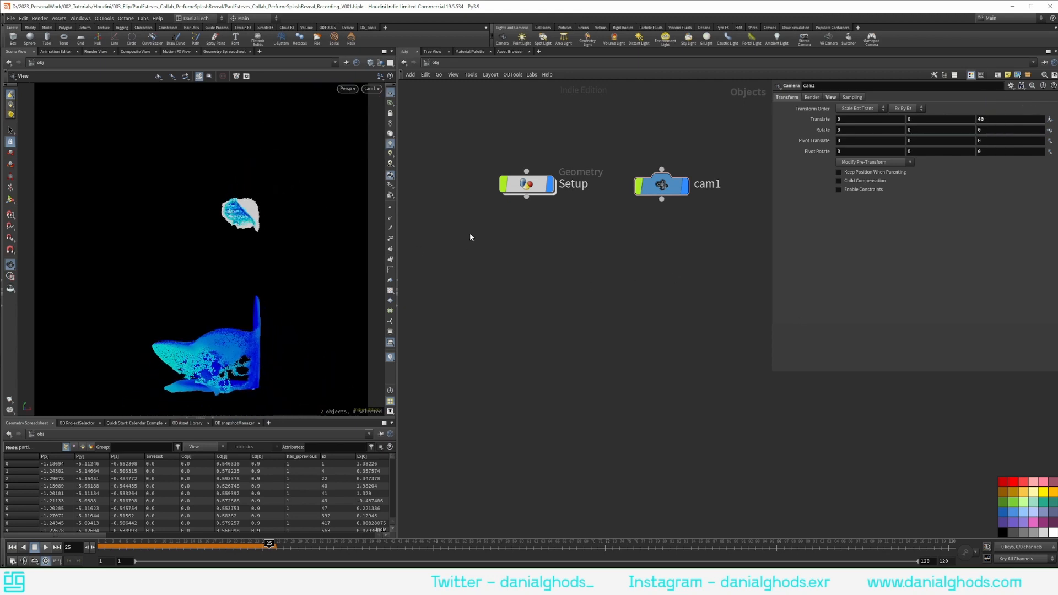
Render a 1080 by 1080 flipbook of the splash through cam1 in an enlarged viewport and review its playback.
{"action": "left_click", "coordinate": [384, 52]}
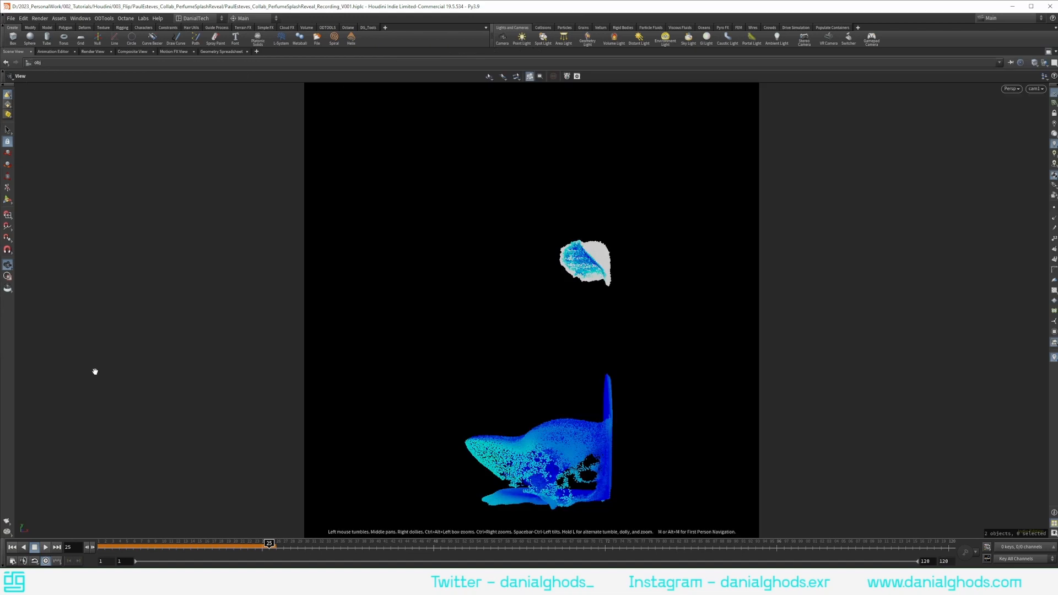
{"action": "right_click", "coordinate": [7, 522]}
{"action": "left_click", "coordinate": [24, 525]}
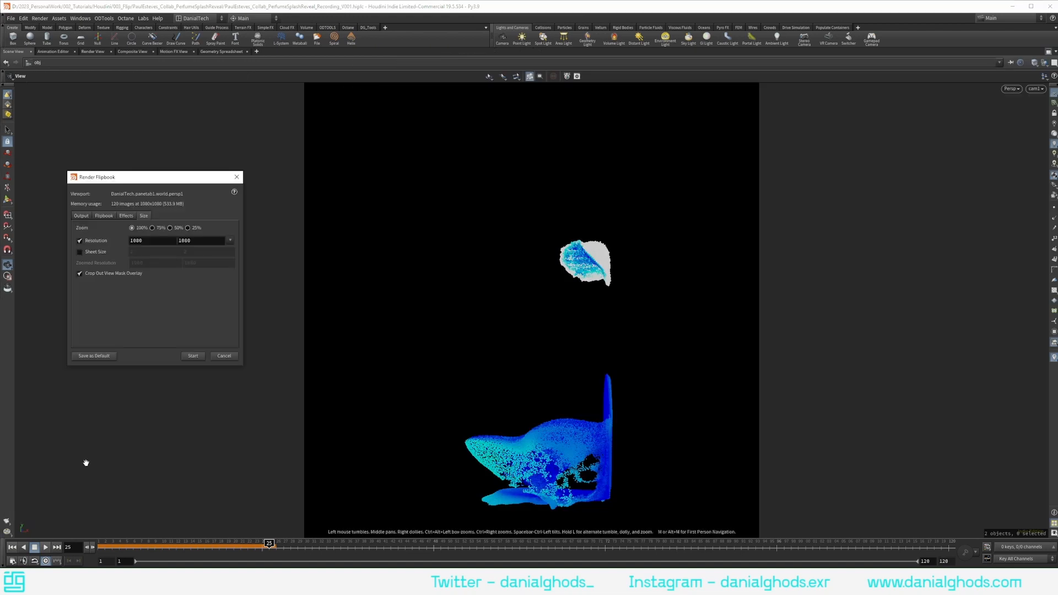
{"action": "left_click", "coordinate": [193, 355]}
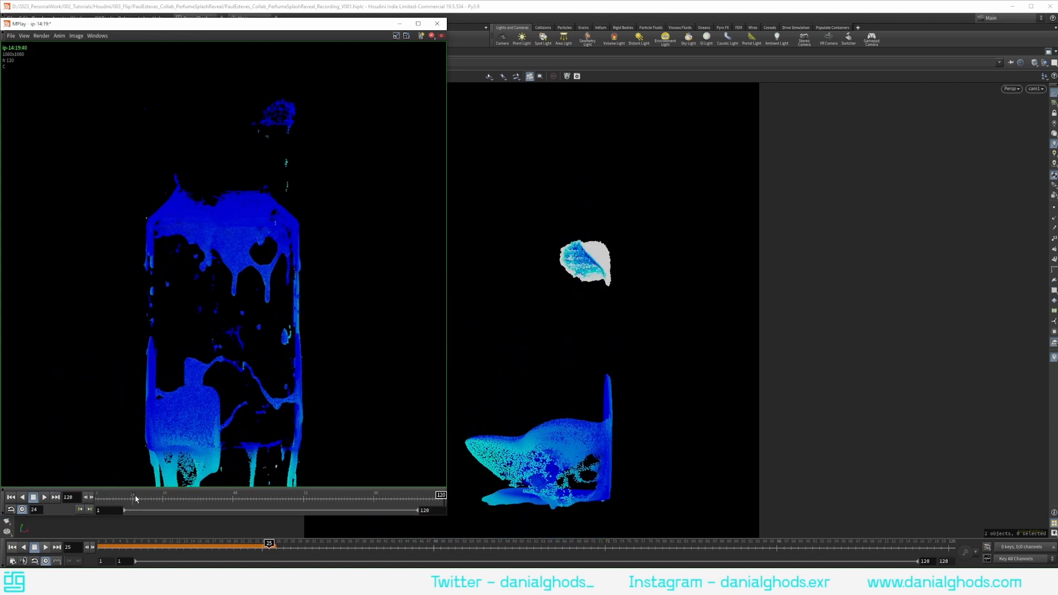
{"action": "left_click", "coordinate": [44, 498]}
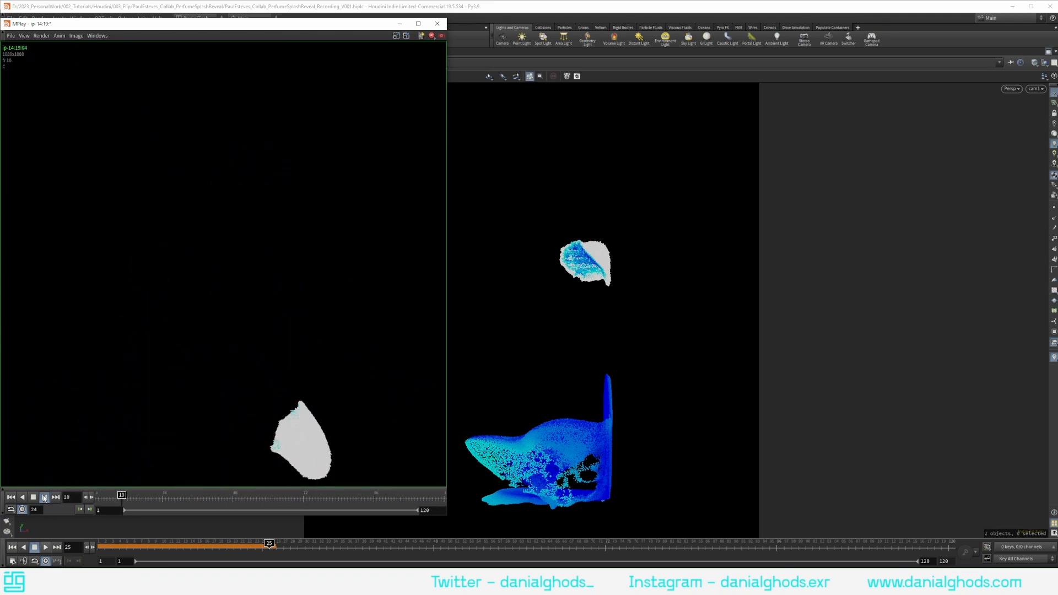
{"action": "left_click_drag", "start_coordinate": [365, 500], "coordinate": [389, 498]}
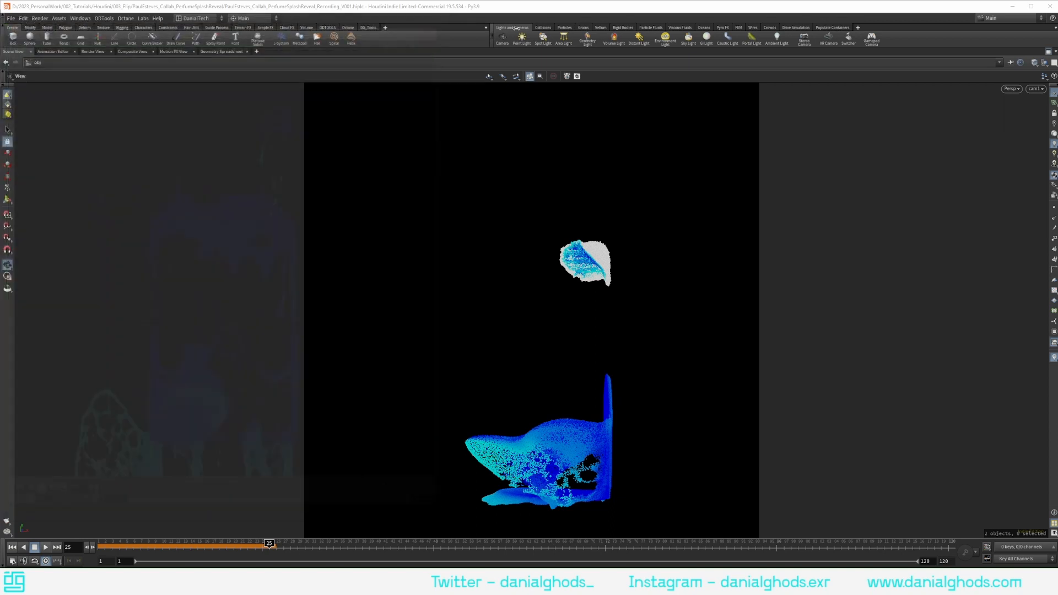
{"action": "left_click", "coordinate": [437, 23]}
{"action": "left_click", "coordinate": [1048, 51]}
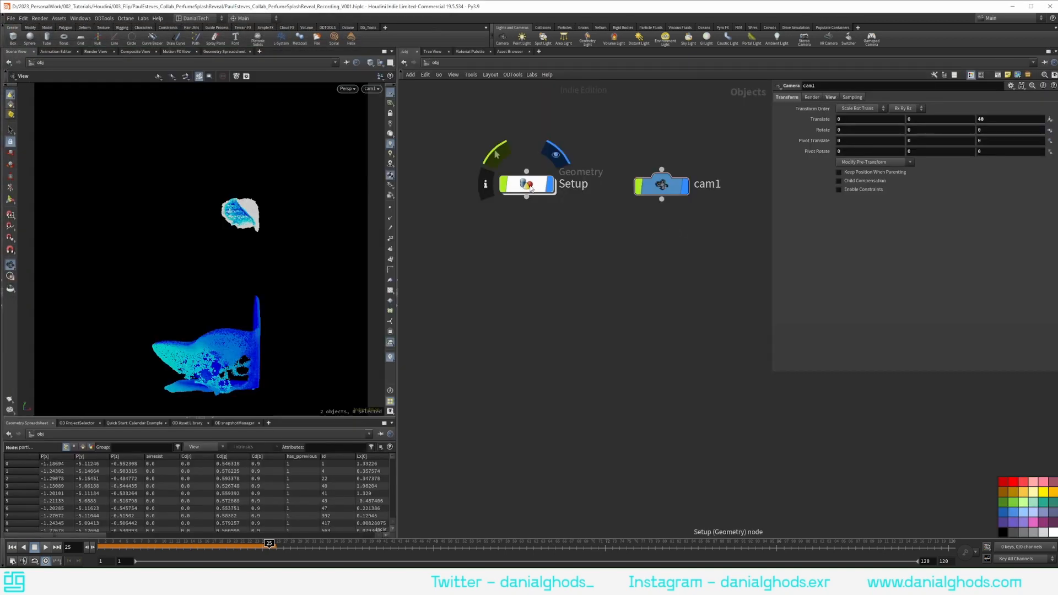
Inside Setup, add a Null wired below particlefluidsurface1 and name it FLIP_PARTICLES.
{"action": "middle_click_drag", "start_coordinate": [581, 197], "coordinate": [570, 199]}
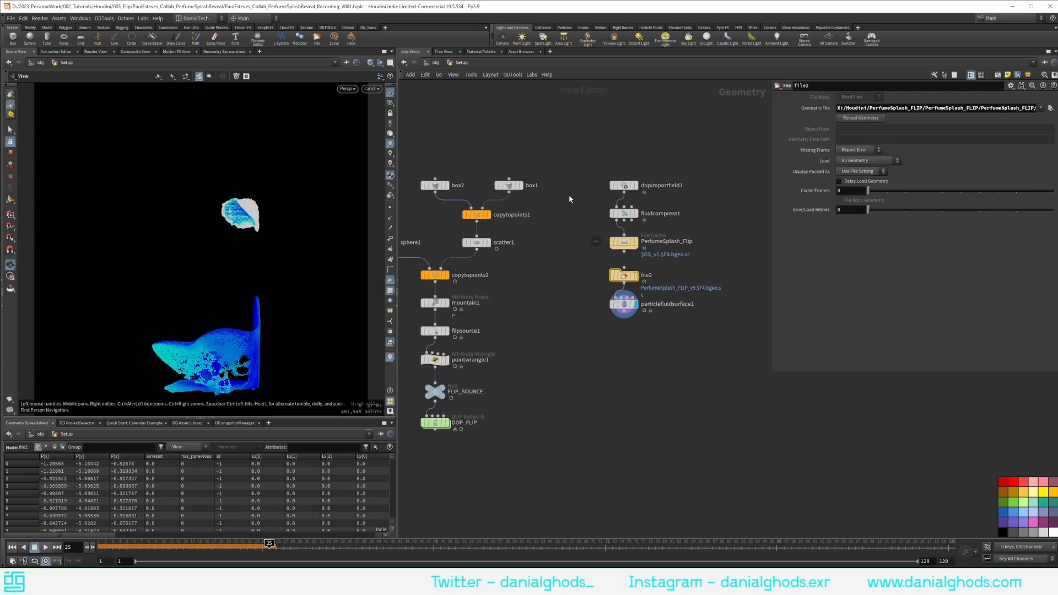
{"action": "left_click", "coordinate": [576, 276]}
{"action": "right_click", "coordinate": [623, 311]}
{"action": "type", "text": "null"}
{"action": "key", "text": "Return"}
{"action": "left_click", "coordinate": [623, 344]}
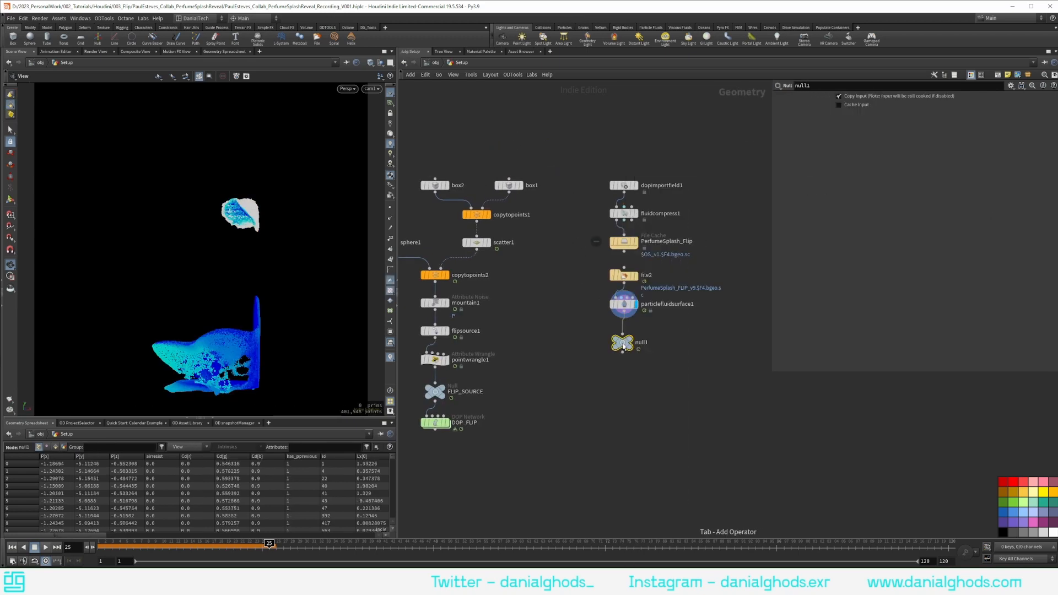
{"action": "left_click_drag", "start_coordinate": [623, 343], "coordinate": [623, 332]}
{"action": "double_click", "coordinate": [645, 332]}
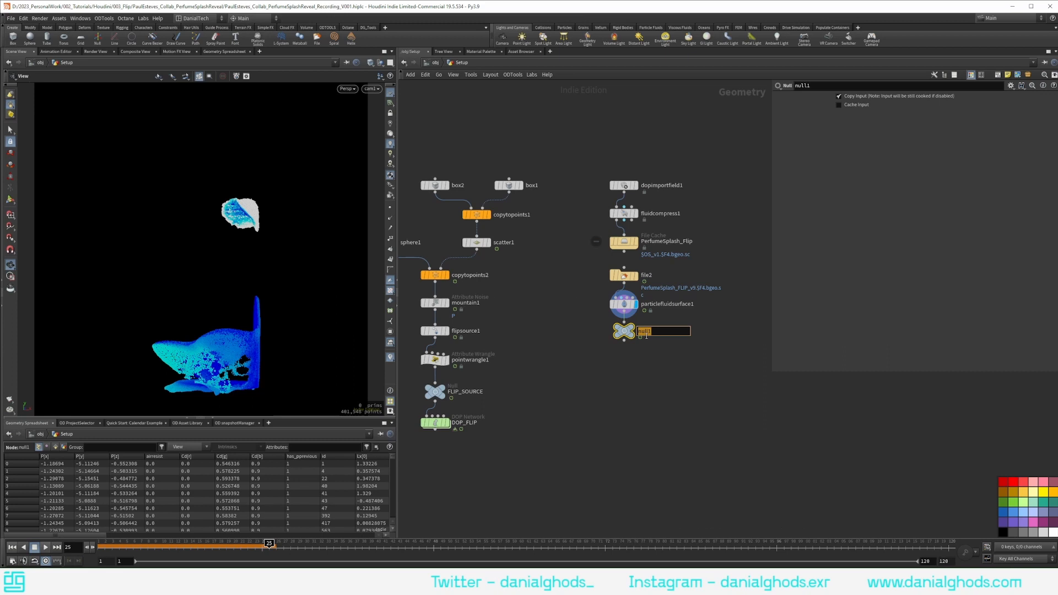
{"action": "type", "text": "FLIP_PARTICLES"}
{"action": "key", "text": "Return"}
Enclose the FLIP source, DOP_FLIP and import nodes in a network box titled FLIP_SIM, widened to fit the node labels.
{"action": "left_click_drag", "start_coordinate": [659, 361], "coordinate": [617, 186]}
{"action": "left_click", "coordinate": [551, 189]}
{"action": "scroll", "coordinate": [547, 188], "scroll_direction": "down", "scroll_amount": 2}
{"action": "middle_click_drag", "start_coordinate": [547, 189], "coordinate": [690, 177]}
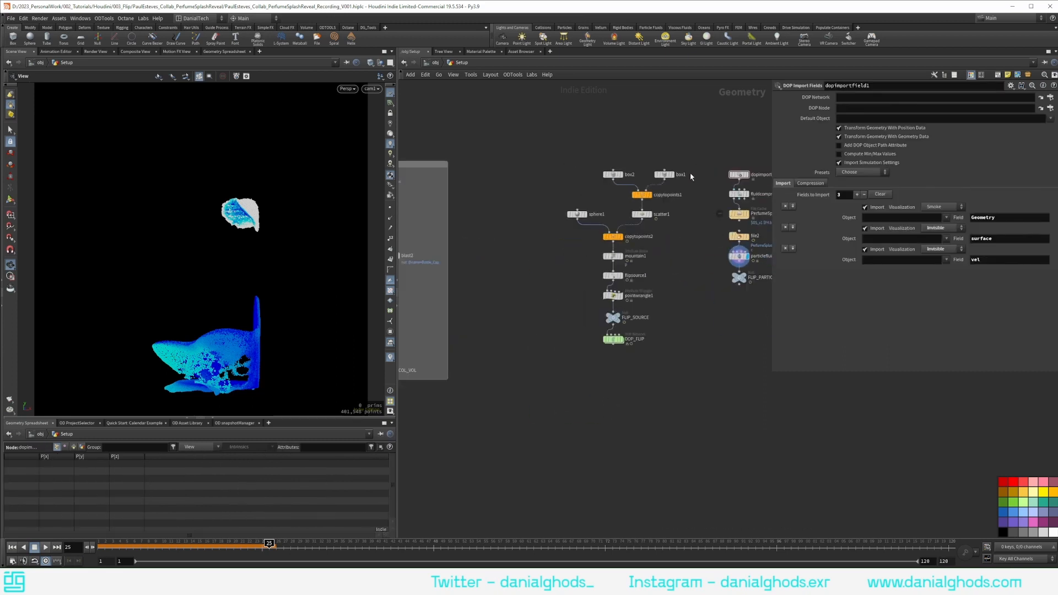
{"action": "left_click_drag", "start_coordinate": [526, 131], "coordinate": [753, 377]}
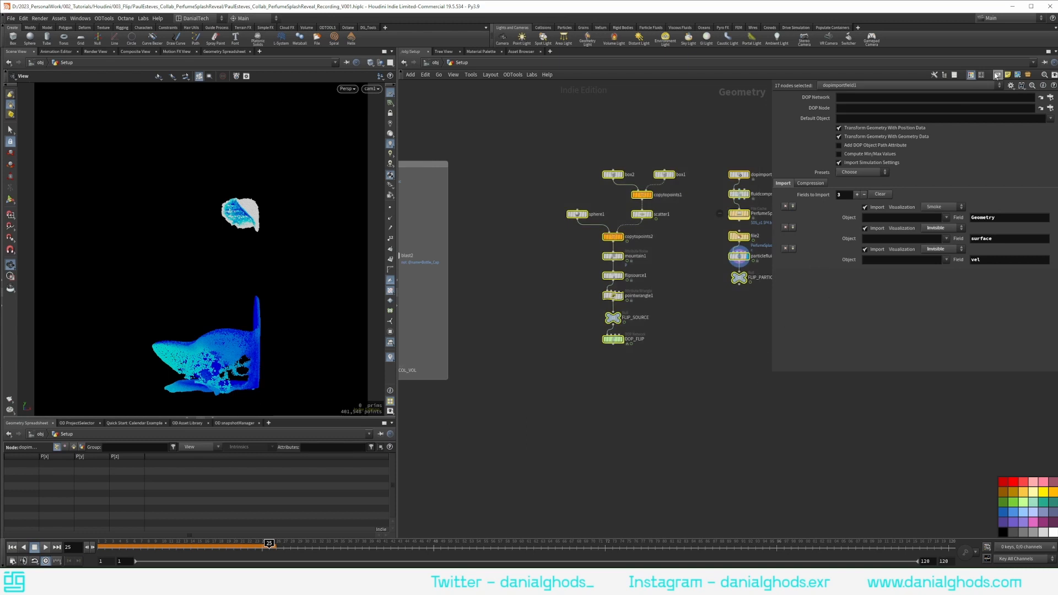
{"action": "key", "text": "shift+o"}
{"action": "type", "text": "FLIP_SIM"}
{"action": "key", "text": "Return"}
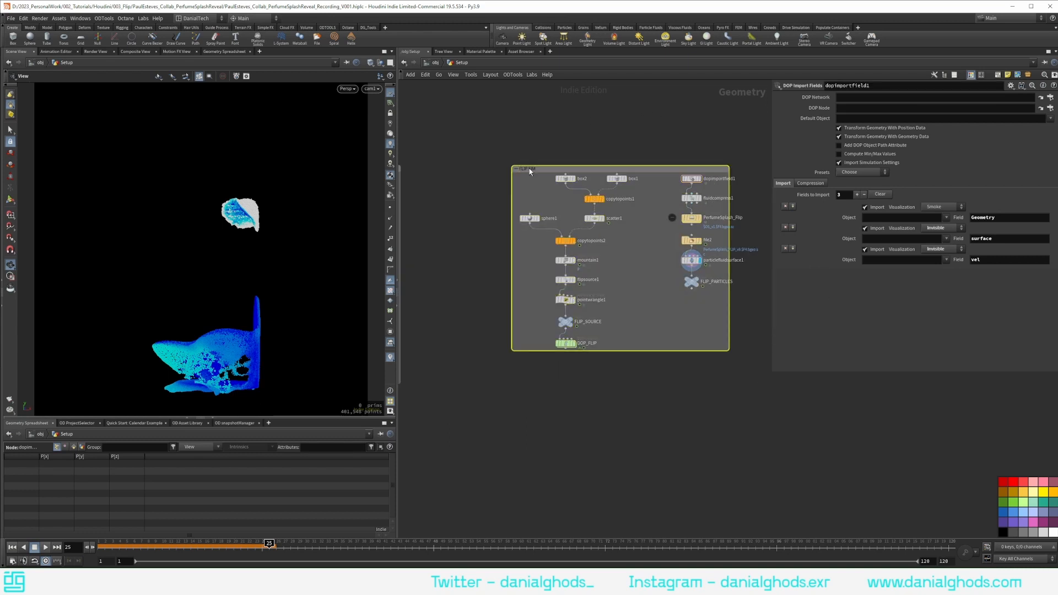
{"action": "left_click_drag", "start_coordinate": [730, 188], "coordinate": [767, 188]}
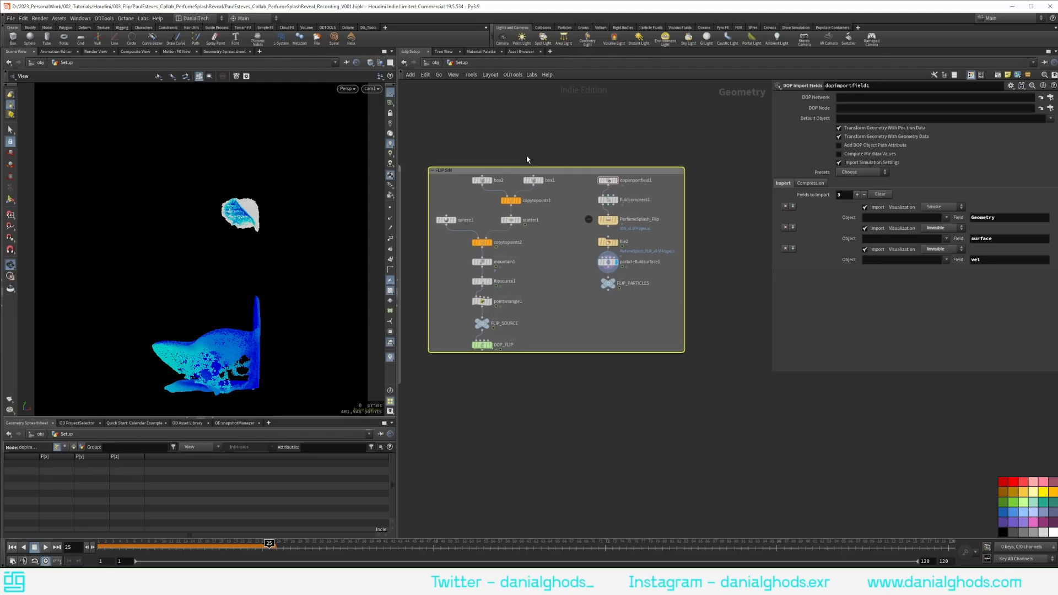
{"action": "left_click_drag", "start_coordinate": [440, 165], "coordinate": [564, 169]}
Add an Object Merge node outside the FLIP_SIM box and set its Object 1 to ../FLIP_PARTICLES.
{"action": "middle_click_drag", "start_coordinate": [564, 169], "coordinate": [345, 178]}
{"action": "key", "text": "Tab"}
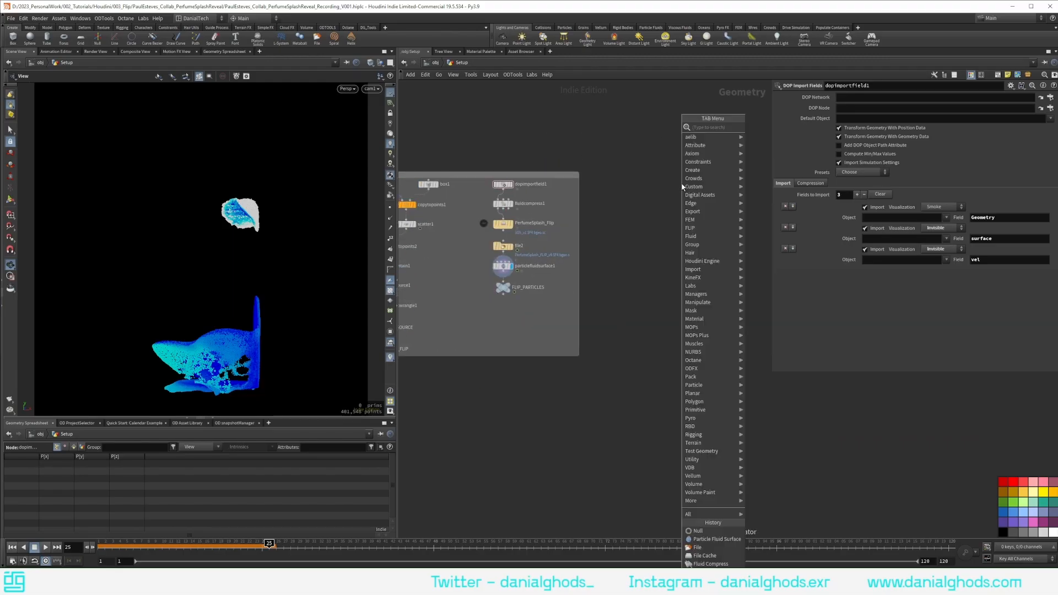
{"action": "type", "text": "obje"}
{"action": "key", "text": "Return"}
{"action": "left_click", "coordinate": [681, 185]}
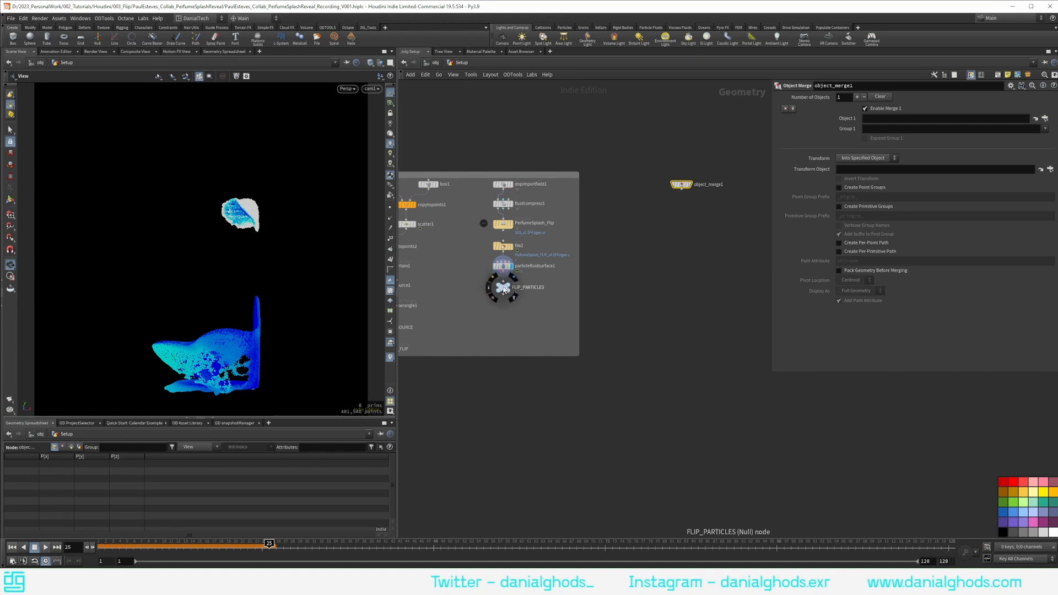
{"action": "left_click_drag", "start_coordinate": [894, 111], "coordinate": [890, 119]}
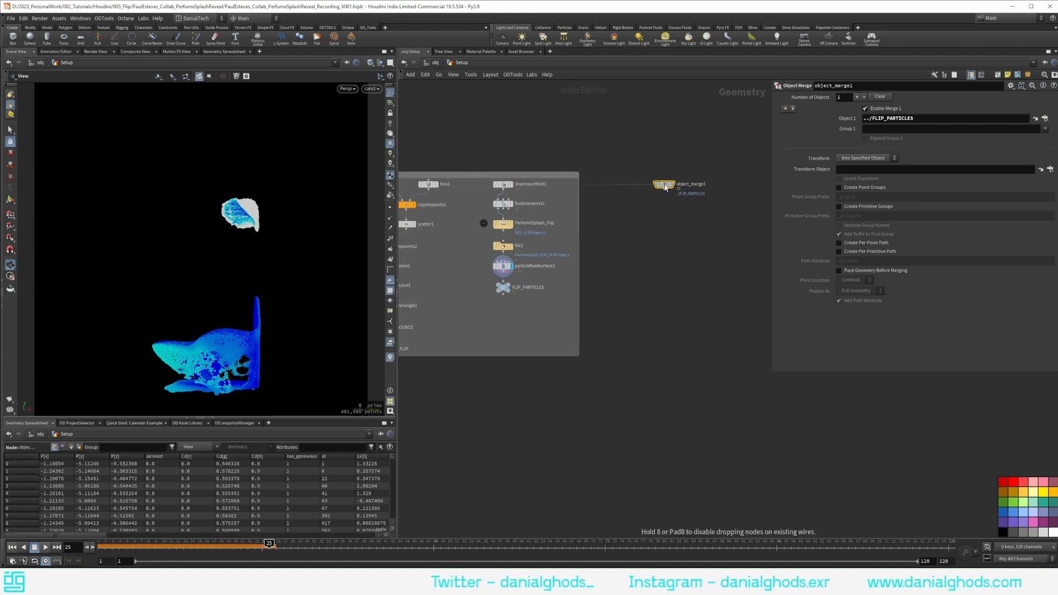
Add a VDB from Particles node fed by object_merge1.
{"action": "scroll", "coordinate": [681, 190], "scroll_direction": "up", "scroll_amount": 3}
{"action": "key", "text": "Tab"}
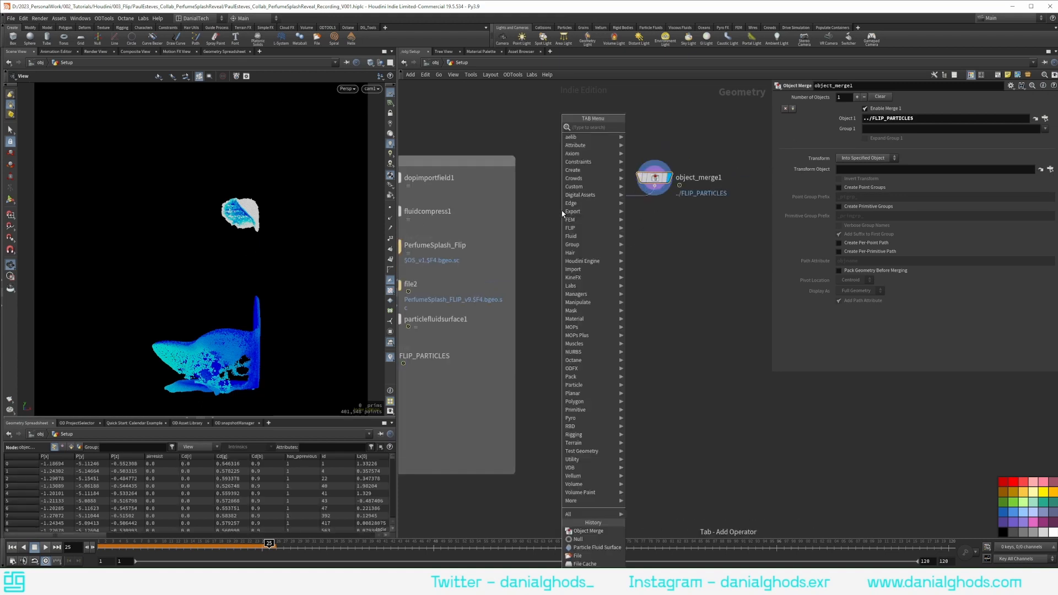
{"action": "type", "text": "vdbfrompar"}
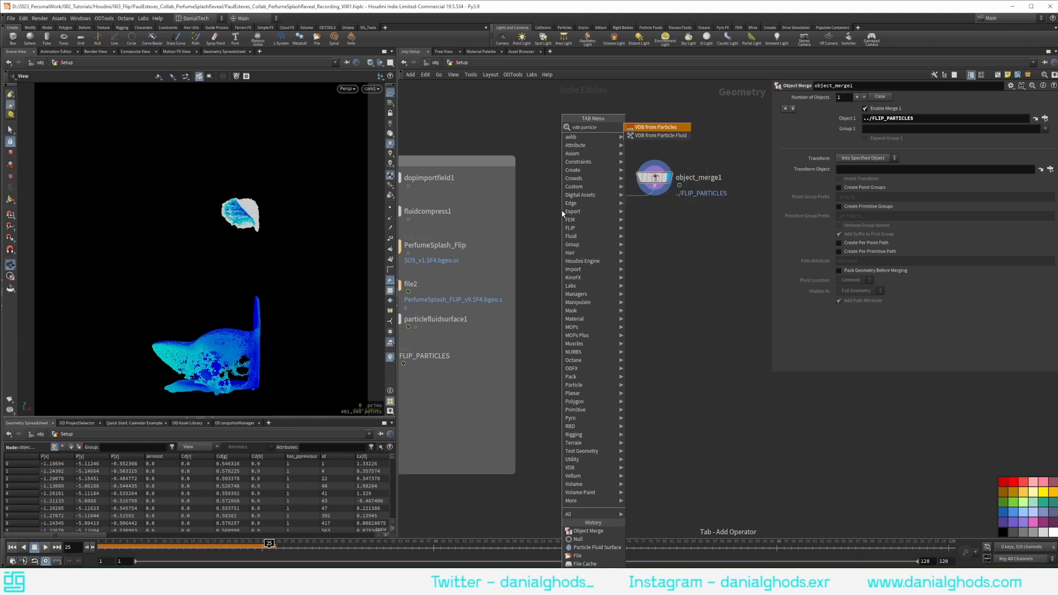
{"action": "key", "text": "Return"}
{"action": "left_click", "coordinate": [606, 215]}
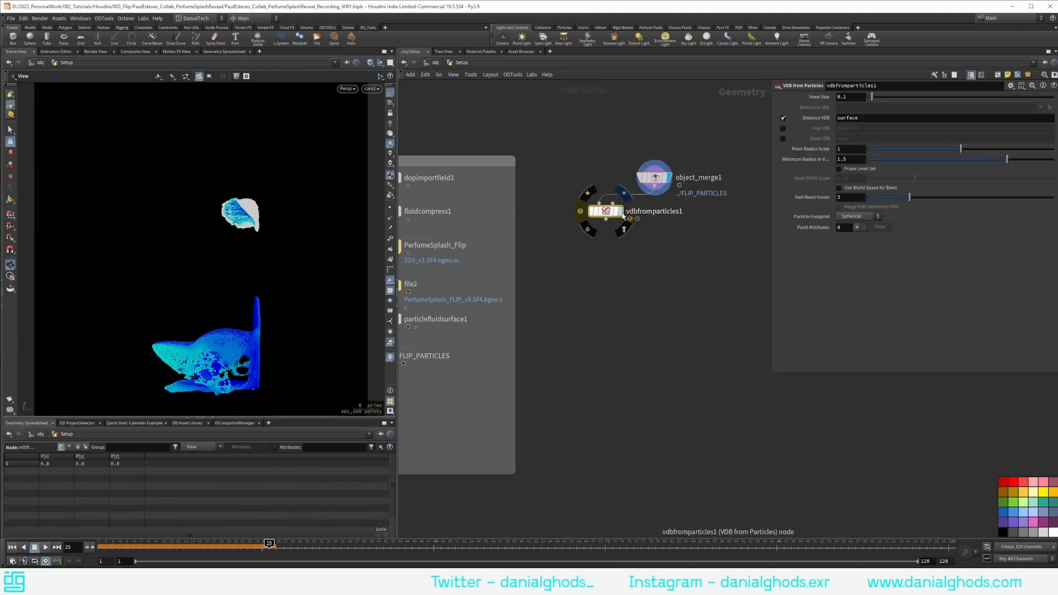
Set vdbfromparticles1's minimum radius in voxels to 0 and its voxel size to 0.025.
{"action": "left_click_drag", "start_coordinate": [833, 159], "coordinate": [788, 170]}
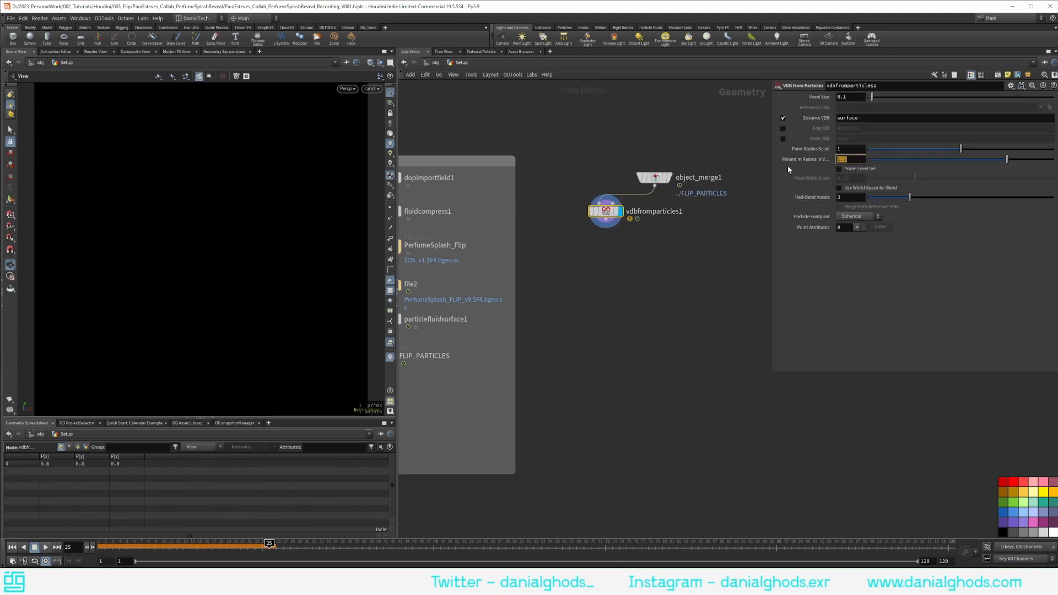
{"action": "type", "text": "0"}
{"action": "key", "text": "Return"}
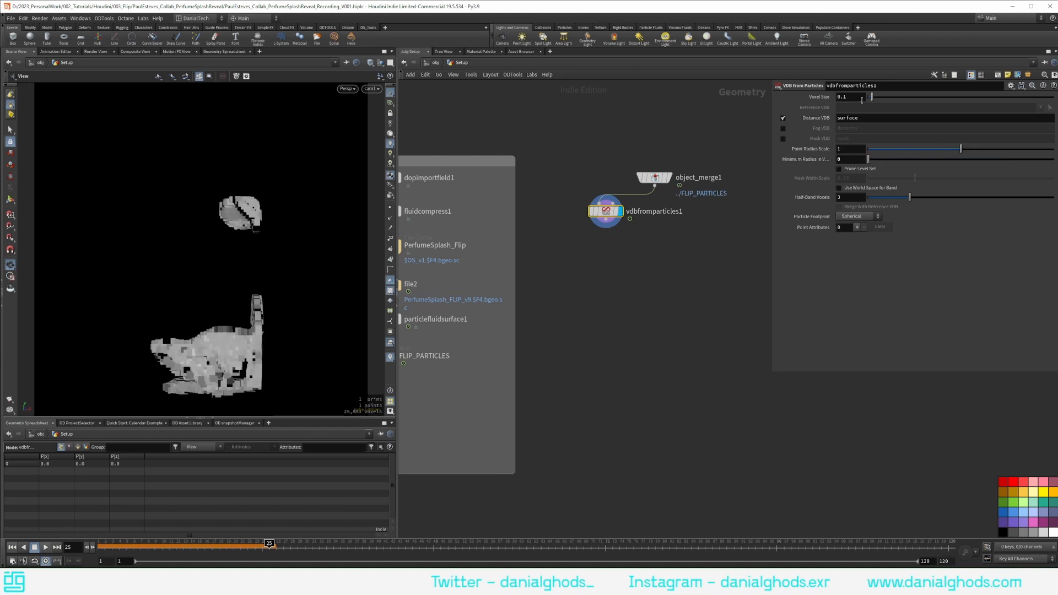
{"action": "left_click", "coordinate": [850, 98]}
{"action": "type", "text": "0.025"}
{"action": "key", "text": "Return"}
{"action": "left_click_drag", "start_coordinate": [263, 225], "coordinate": [290, 269]}
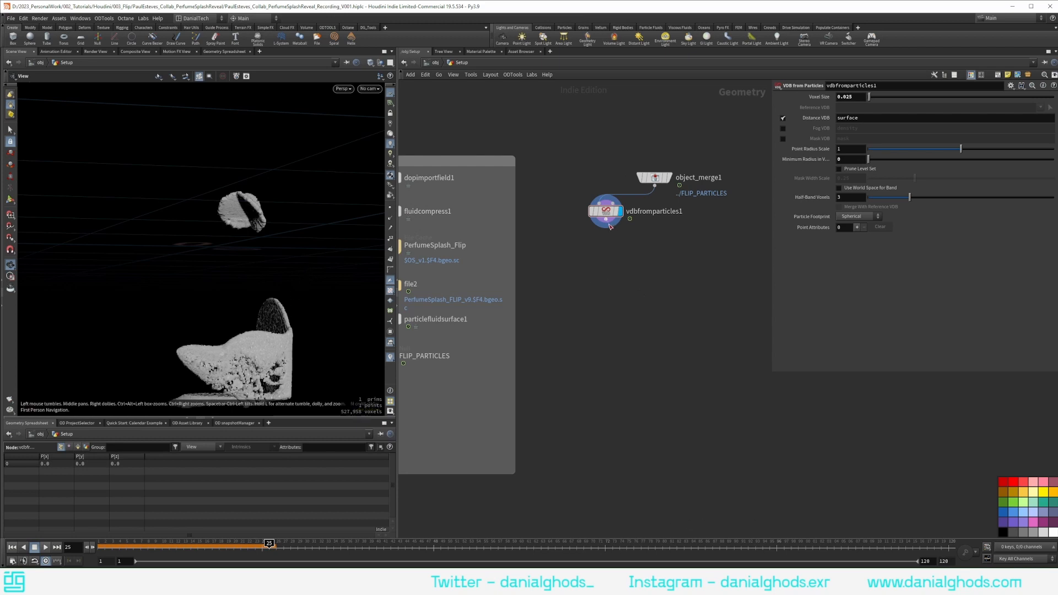
Add a VDB Reshape SDF node beneath vdbfromparticles1 and display its dilated result.
{"action": "key", "text": "Tab"}
{"action": "type", "text": "reshape"}
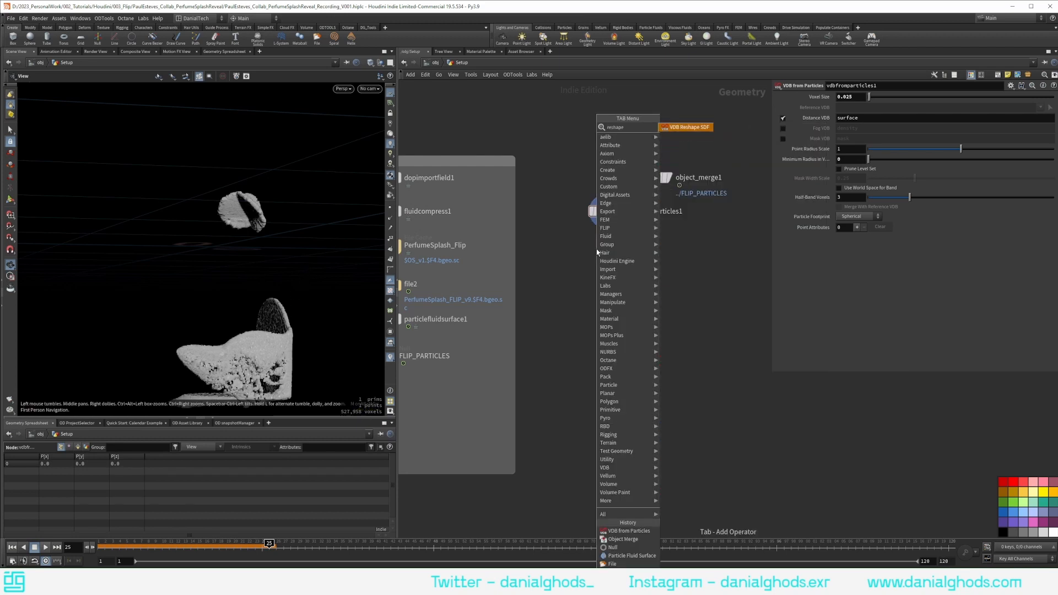
{"action": "key", "text": "Return"}
{"action": "left_click", "coordinate": [597, 249]}
{"action": "left_click_drag", "start_coordinate": [597, 251], "coordinate": [606, 249]}
{"action": "left_click", "coordinate": [619, 247]}
{"action": "left_click_drag", "start_coordinate": [290, 271], "coordinate": [279, 285]}
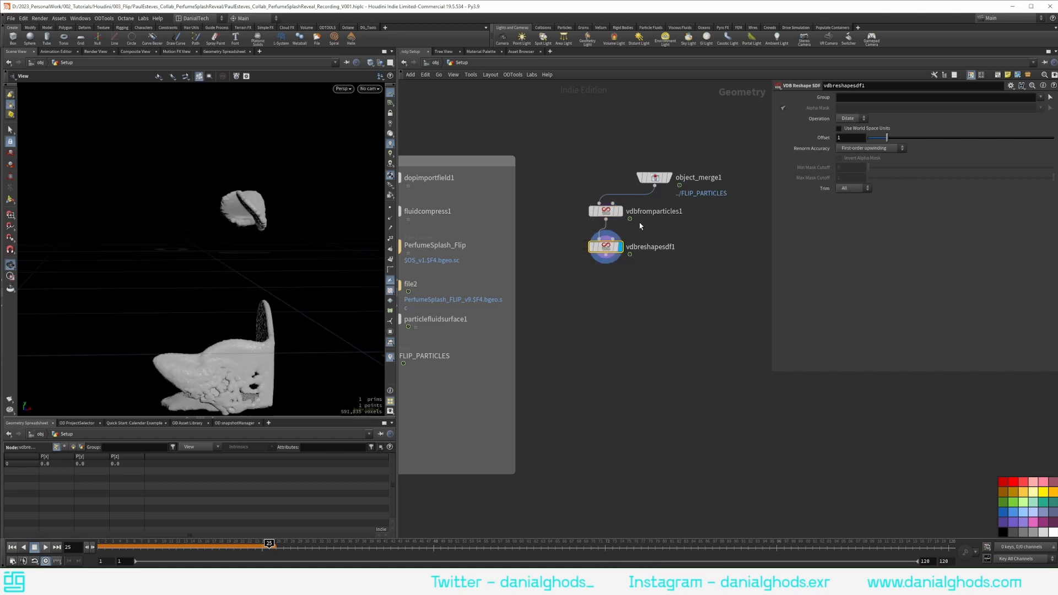
Add a VDB Smooth SDF node after vdbreshapesdf1, set its operation to Mean Curvature Flow, and display it.
{"action": "key", "text": "Tab"}
{"action": "type", "text": "vdbs"}
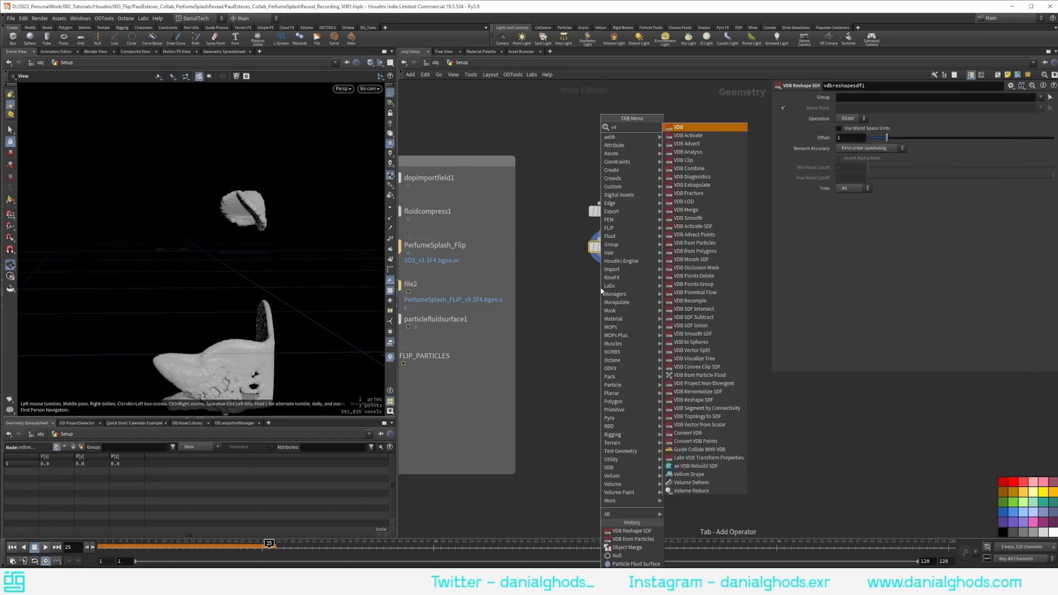
{"action": "key", "text": "Down"}
{"action": "key", "text": "Down"}
{"action": "key", "text": "Down"}
{"action": "key", "text": "Down"}
{"action": "key", "text": "Down"}
{"action": "key", "text": "Down"}
{"action": "key", "text": "Down"}
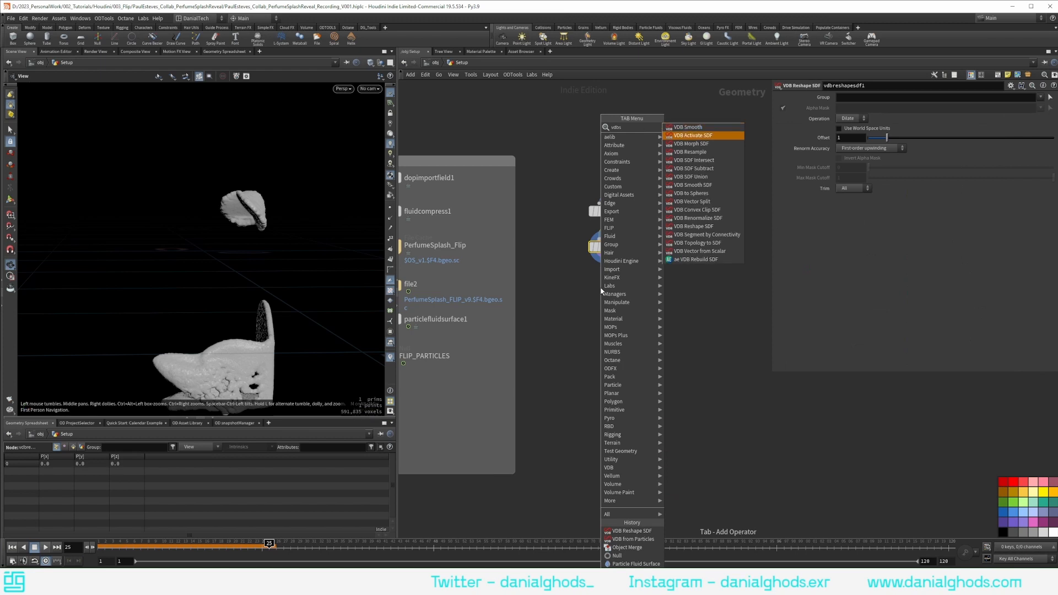
{"action": "key", "text": "Return"}
{"action": "left_click", "coordinate": [601, 287]}
{"action": "left_click", "coordinate": [866, 118]}
{"action": "left_click", "coordinate": [863, 152]}
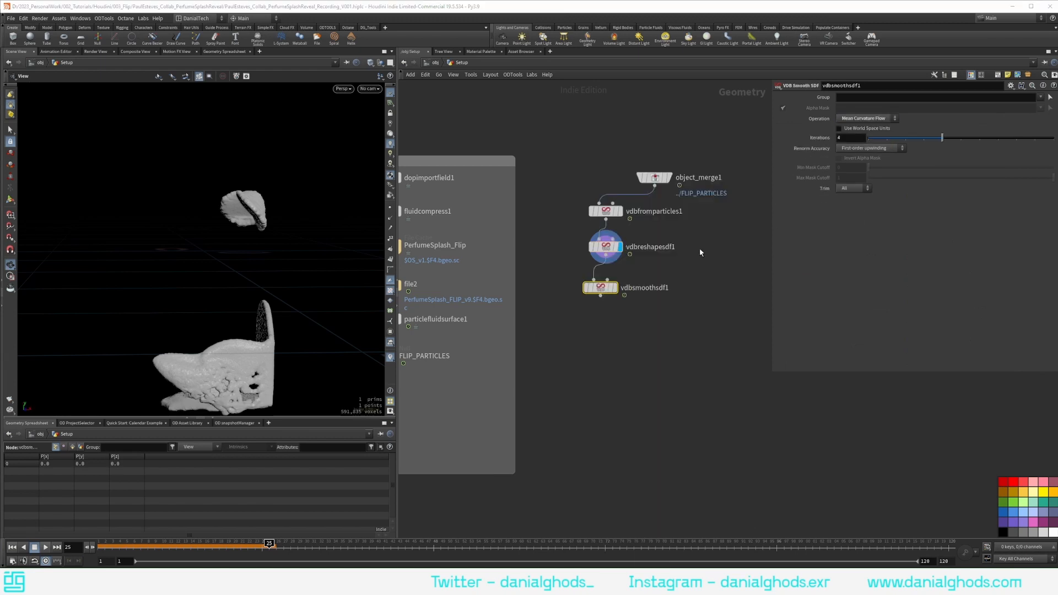
{"action": "left_click", "coordinate": [614, 287]}
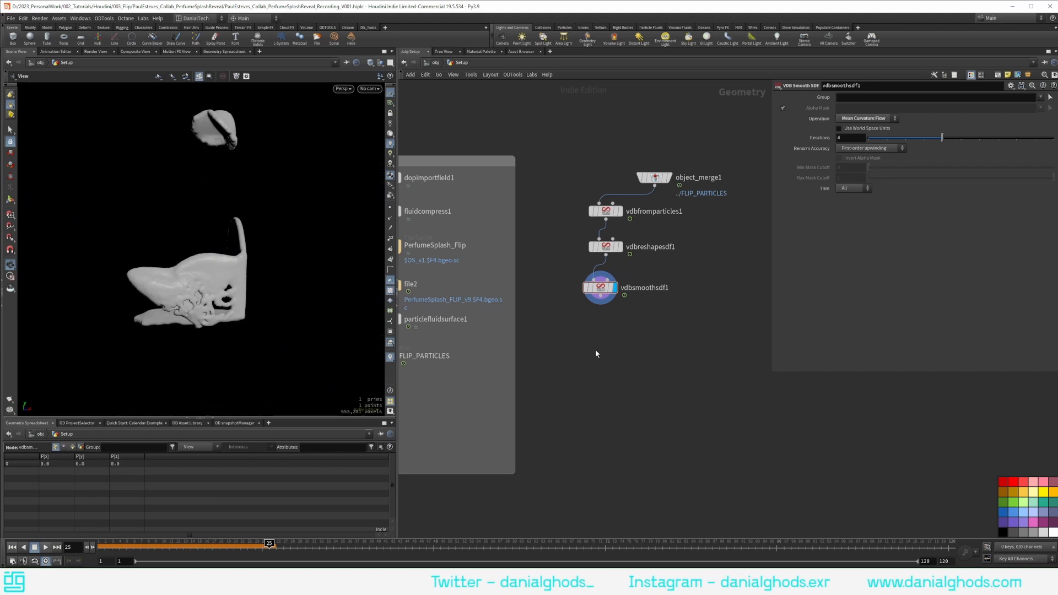
Add a Convert VDB node after vdbsmoothsdf1 and align the VDB nodes in a straight vertical column.
{"action": "key", "text": "Tab"}
{"action": "type", "text": "convertvdb"}
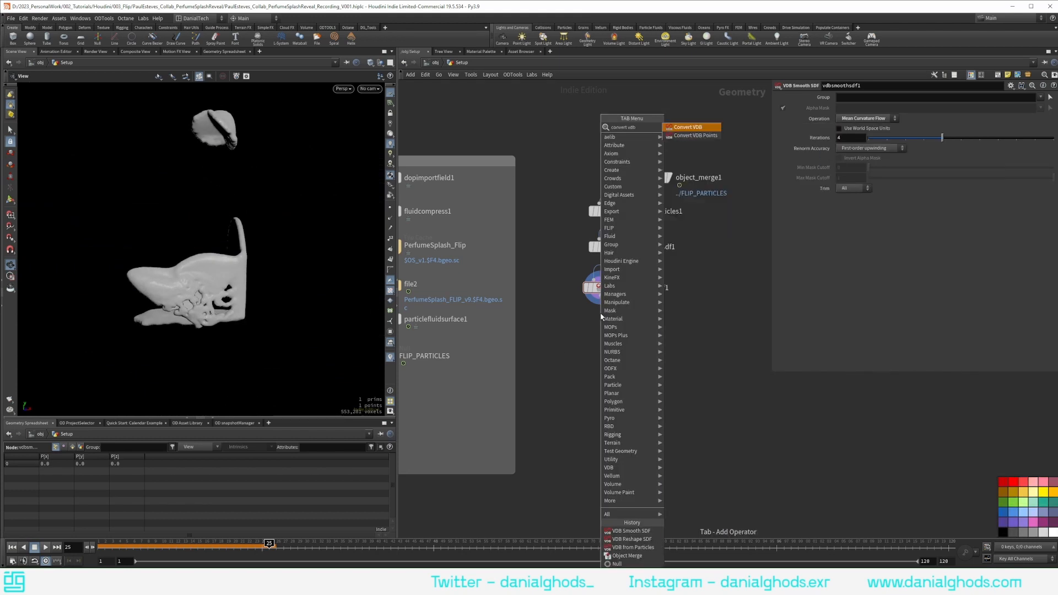
{"action": "key", "text": "Return"}
{"action": "left_click", "coordinate": [601, 315]}
{"action": "left_click_drag", "start_coordinate": [573, 342], "coordinate": [599, 213]}
{"action": "key", "text": "a"}
{"action": "left_click", "coordinate": [558, 238]}
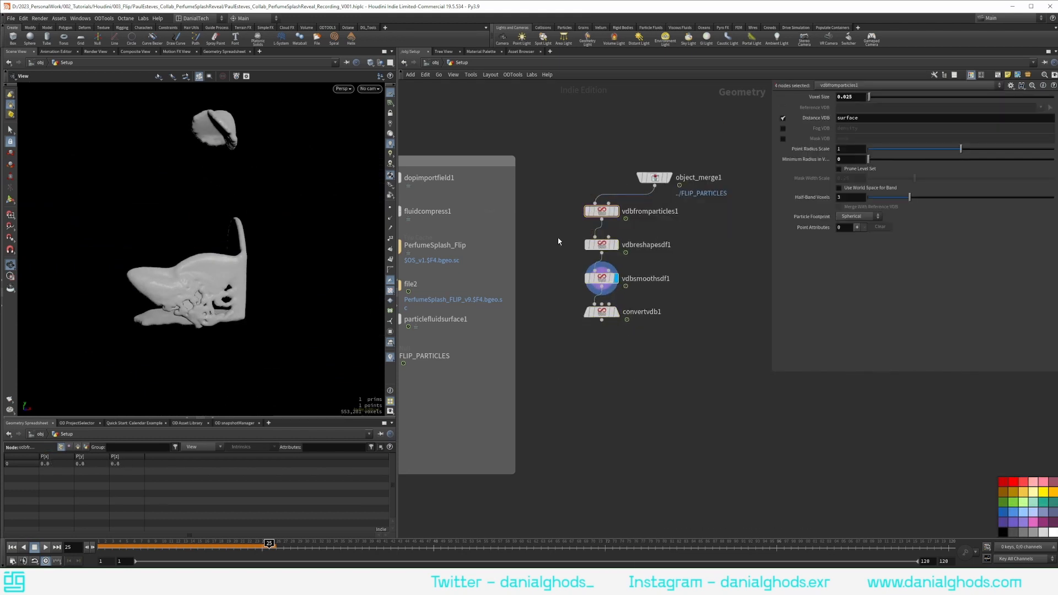
Display convertvdb1 and set it to convert the VDB to Polygons.
{"action": "left_click", "coordinate": [616, 313]}
{"action": "left_click", "coordinate": [603, 313]}
{"action": "left_click", "coordinate": [859, 107]}
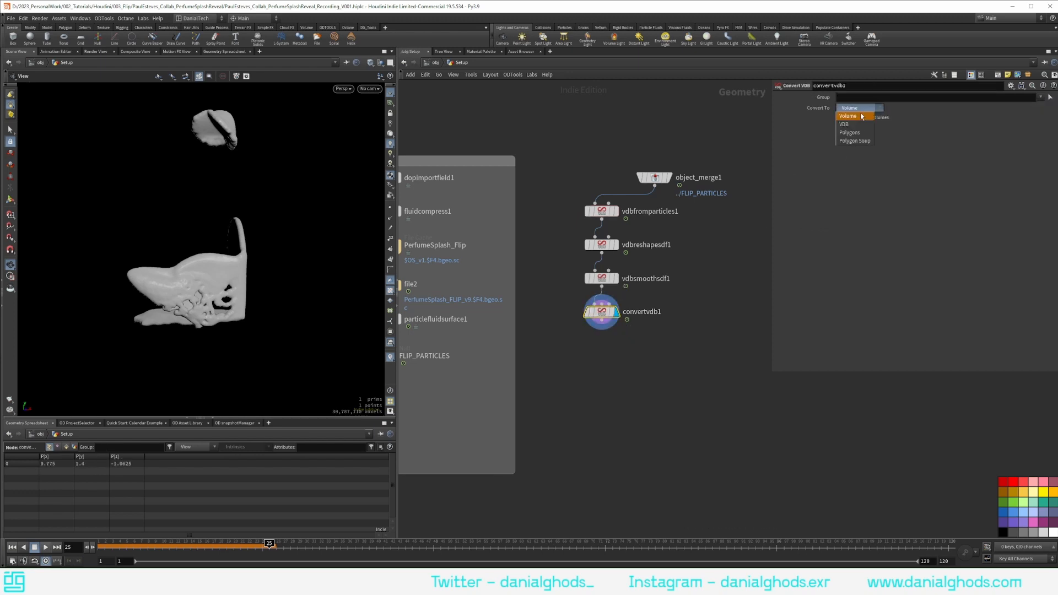
{"action": "left_click", "coordinate": [851, 118]}
Examine the converted splash mesh in wireframe and shaded views, and check which attributes convertvdb1 carries.
{"action": "scroll", "coordinate": [168, 284], "scroll_direction": "up", "scroll_amount": 10}
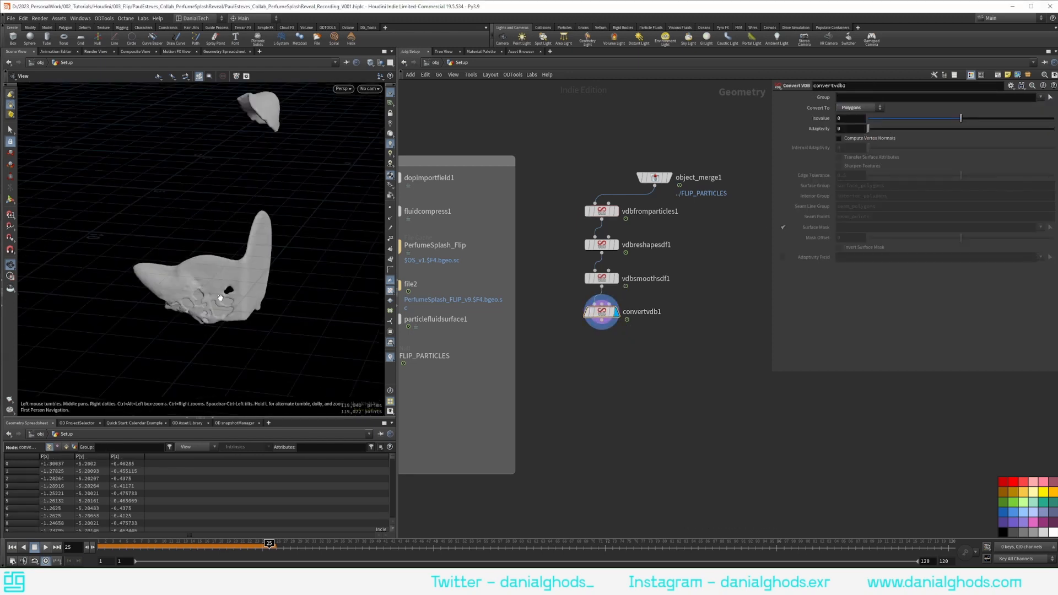
{"action": "key", "text": "w"}
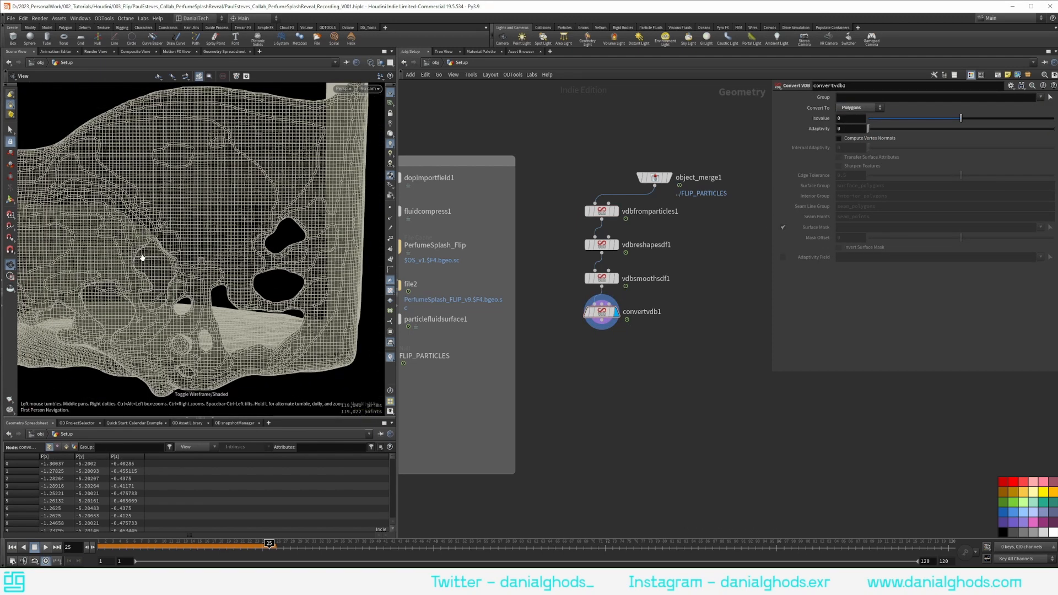
{"action": "key", "text": "w"}
{"action": "scroll", "coordinate": [139, 298], "scroll_direction": "down", "scroll_amount": 8}
{"action": "left_click_drag", "start_coordinate": [99, 286], "coordinate": [246, 288]}
{"action": "scroll", "coordinate": [260, 290], "scroll_direction": "up", "scroll_amount": 3}
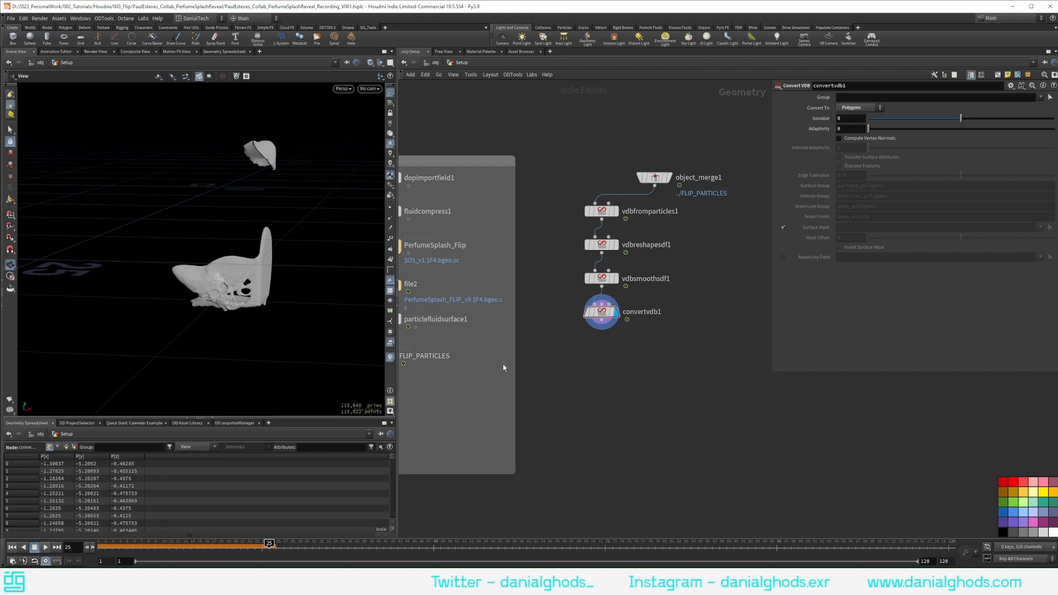
{"action": "right_click", "coordinate": [390, 357]}
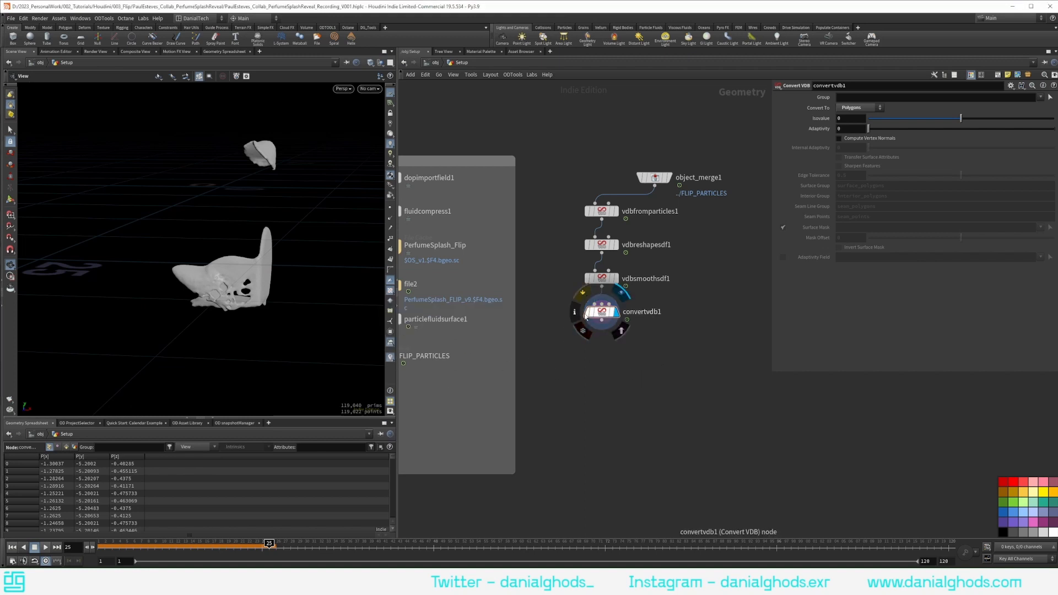
{"action": "middle_click", "coordinate": [602, 312]}
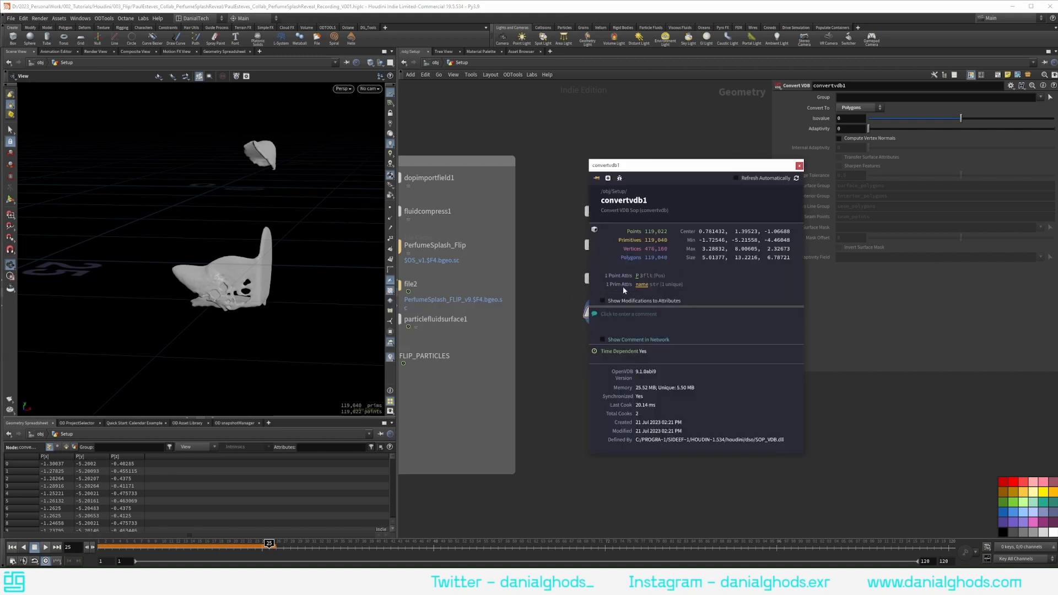
Add an Attribute Transfer node below convertvdb1.
{"action": "left_click", "coordinate": [654, 187]}
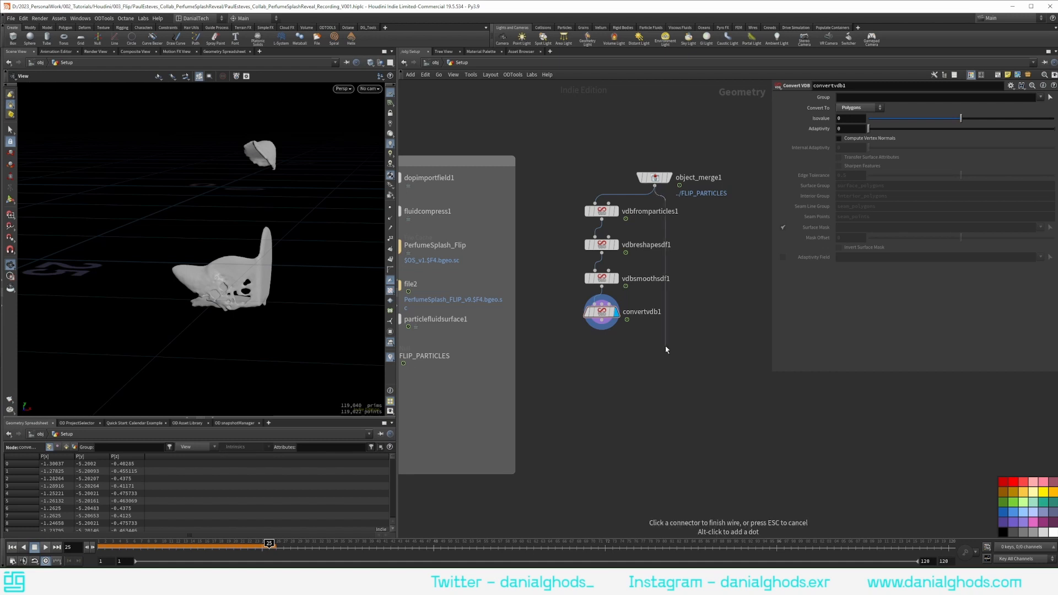
{"action": "key", "text": "Tab"}
{"action": "type", "text": "att"}
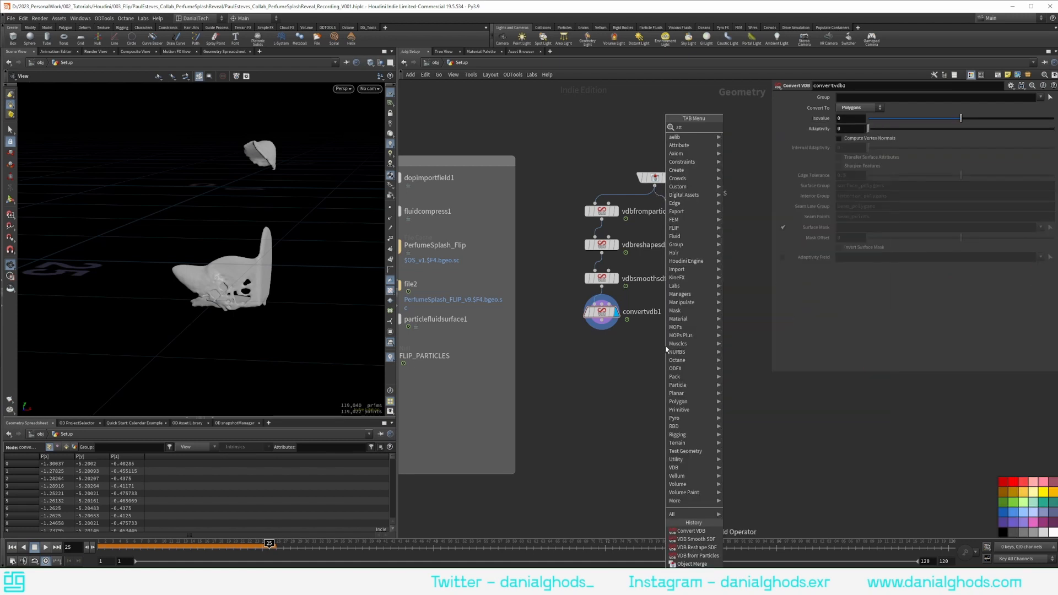
{"action": "type", "text": " blur"}
{"action": "key", "text": "BackSpace"}
{"action": "key", "text": "BackSpace"}
{"action": "key", "text": "BackSpace"}
{"action": "key", "text": "BackSpace"}
{"action": "key", "text": "BackSpace"}
{"action": "key", "text": "BackSpace"}
{"action": "key", "text": "BackSpace"}
{"action": "key", "text": "BackSpace"}
{"action": "type", "text": "att tr"}
{"action": "key", "text": "Return"}
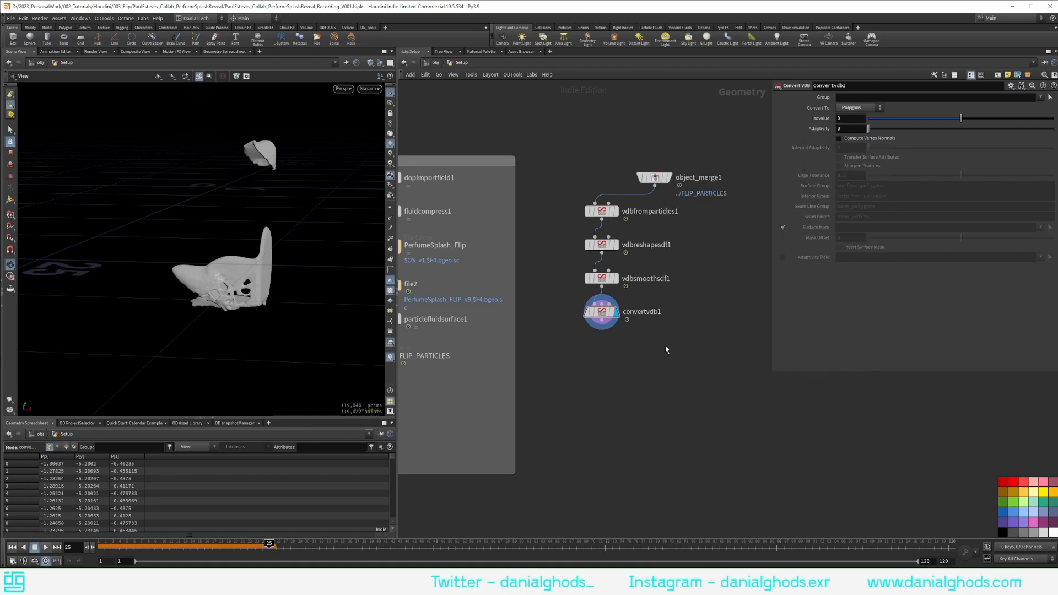
{"action": "left_click", "coordinate": [654, 356]}
Wire convertvdb1 into attribtransfer1's first input and object_merge1 into its second, and display the node.
{"action": "left_click", "coordinate": [602, 320]}
{"action": "left_click", "coordinate": [646, 345]}
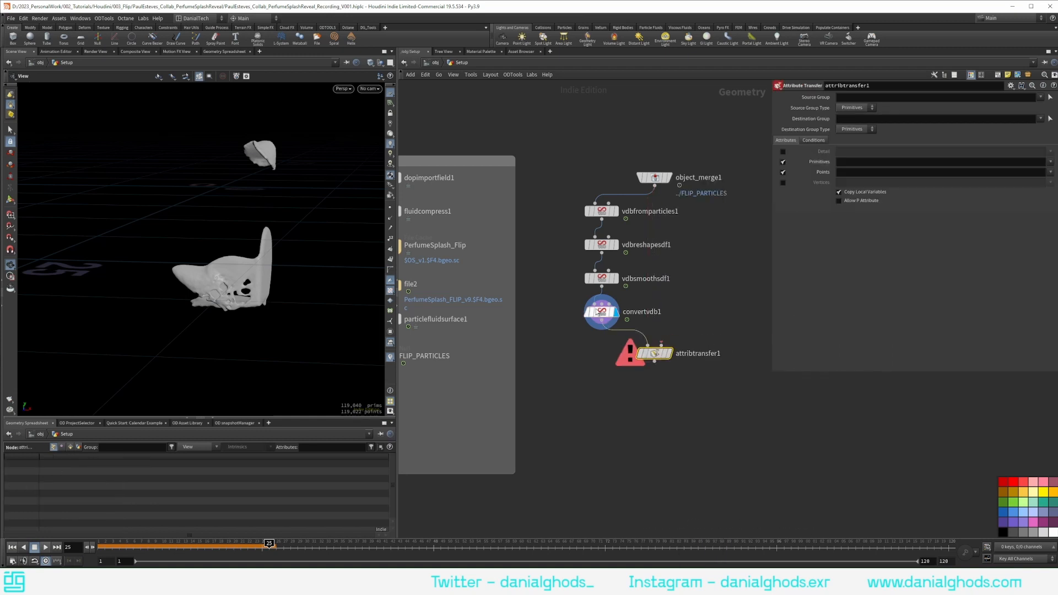
{"action": "left_click", "coordinate": [662, 346]}
{"action": "left_click", "coordinate": [654, 186]}
{"action": "left_click", "coordinate": [668, 352]}
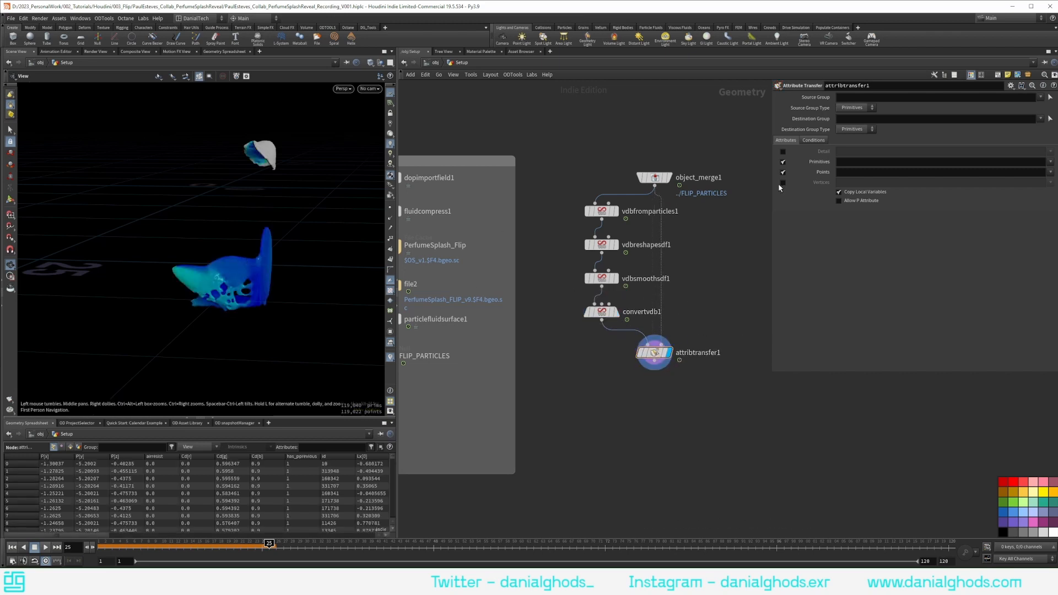
Limit attribtransfer1 to the point attribute v and turn off its primitive attribute transfer.
{"action": "left_click", "coordinate": [846, 171]}
{"action": "type", "text": "v"}
{"action": "key", "text": "Return"}
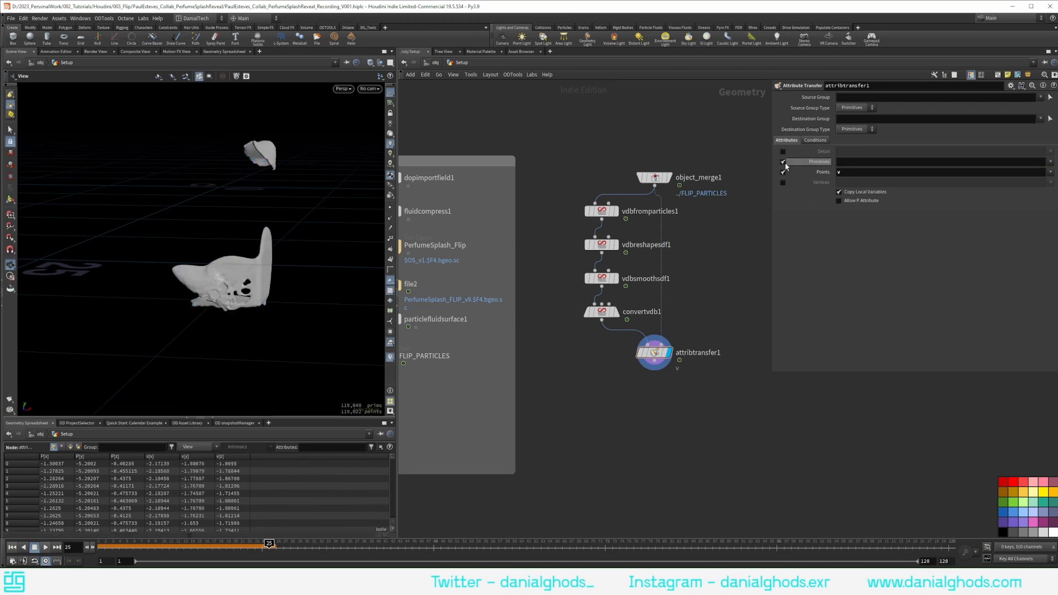
{"action": "left_click", "coordinate": [782, 162]}
Check attribtransfer1's velocity attribute v by briefly visualizing its vectors in the viewport.
{"action": "middle_click_drag", "start_coordinate": [650, 391], "coordinate": [635, 352]}
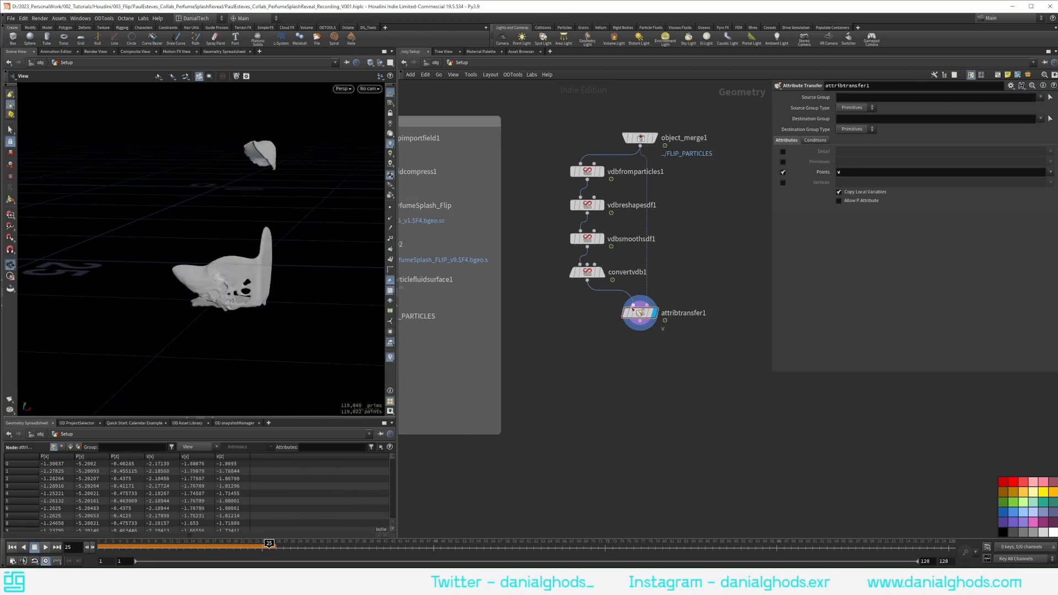
{"action": "left_click", "coordinate": [613, 312]}
{"action": "left_click", "coordinate": [700, 281]}
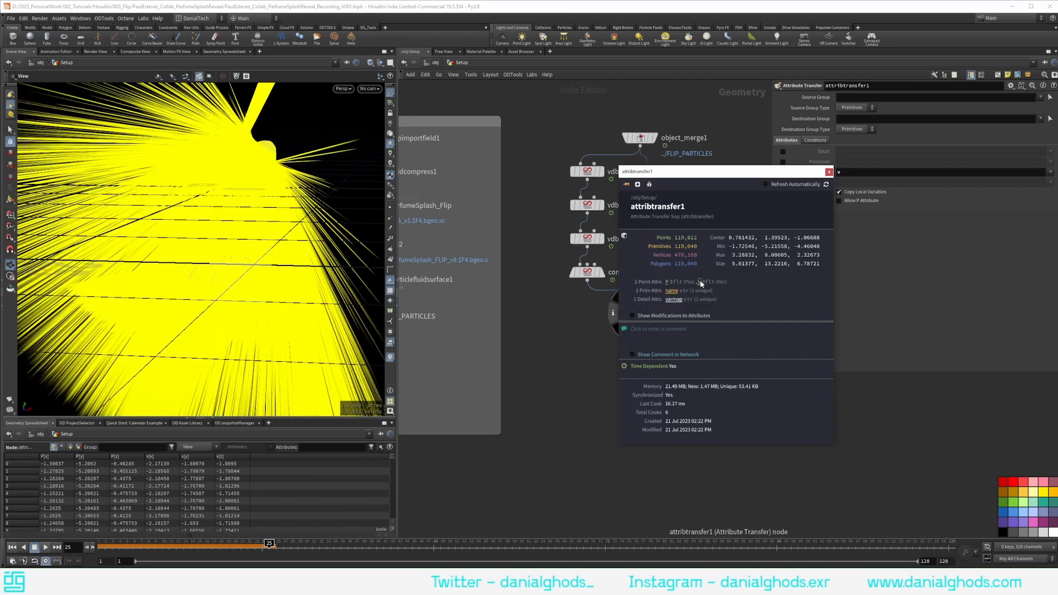
{"action": "left_click", "coordinate": [699, 282]}
{"action": "left_click", "coordinate": [553, 329]}
Add a Normal node after attribtransfer1.
{"action": "middle_click_drag", "start_coordinate": [572, 361], "coordinate": [550, 358]}
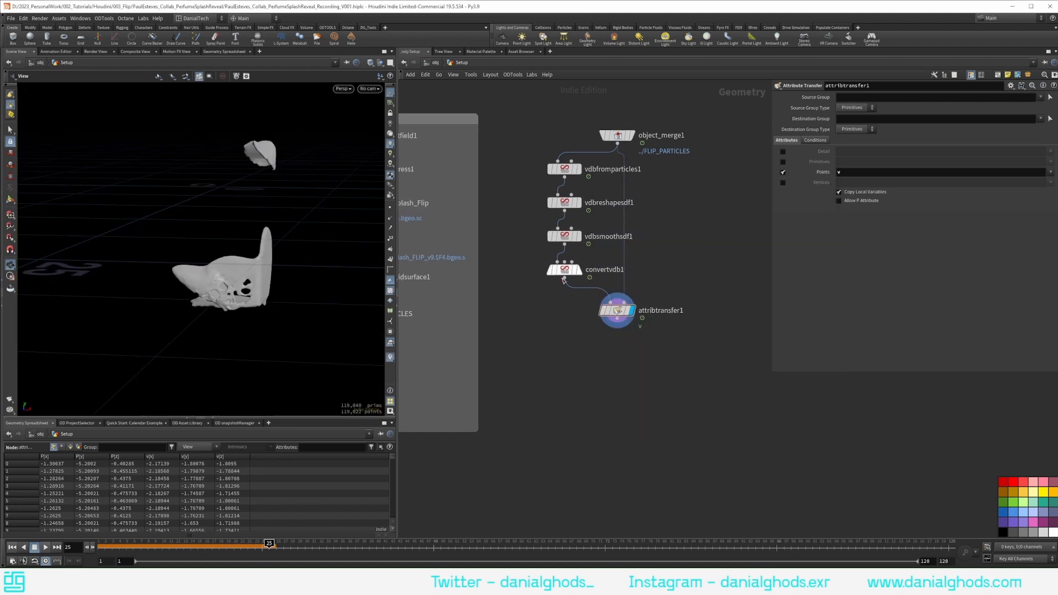
{"action": "key", "text": "Tab"}
{"action": "type", "text": "norma"}
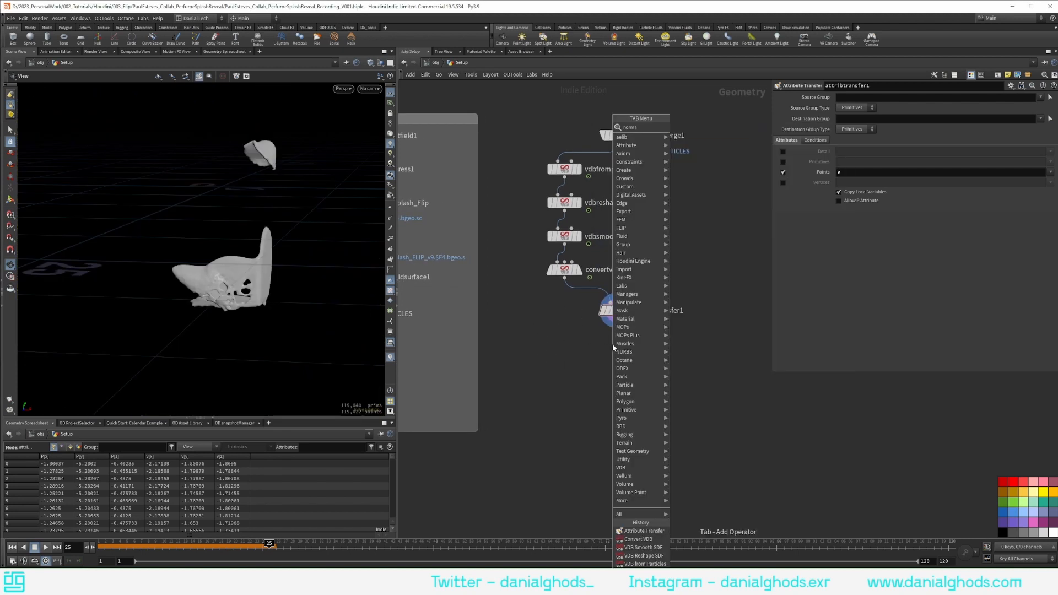
{"action": "key", "text": "Return"}
Add a File Cache node after normal1 and name it PerfumeSplash_Flip_Meshing.
{"action": "key", "text": "Tab"}
{"action": "type", "text": "r"}
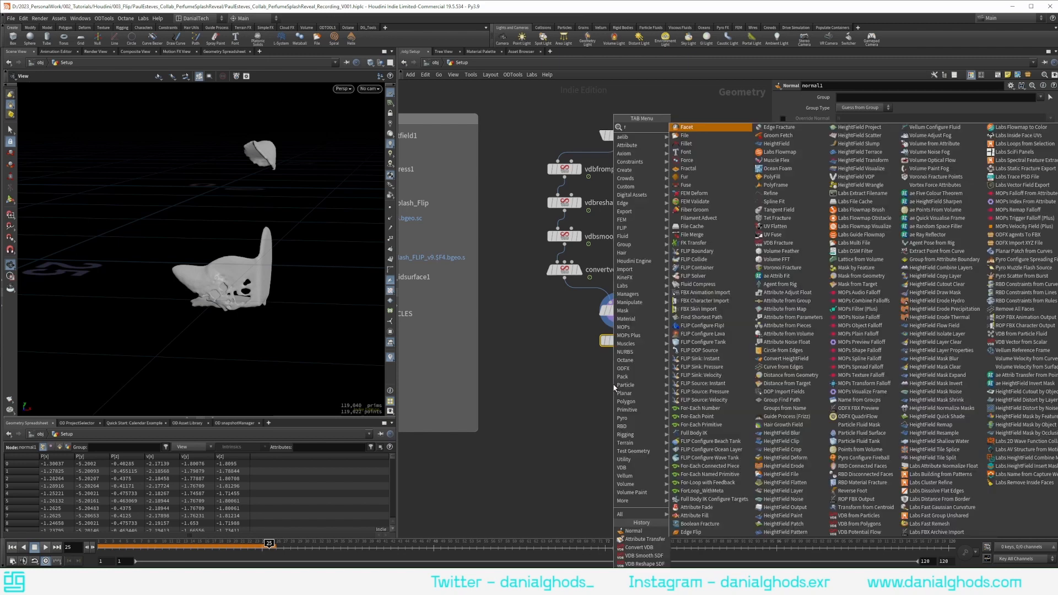
{"action": "type", "text": "ilec"}
{"action": "key", "text": "Return"}
{"action": "left_click", "coordinate": [613, 385]}
{"action": "left_click_drag", "start_coordinate": [613, 385], "coordinate": [617, 377]}
{"action": "left_click", "coordinate": [659, 379]}
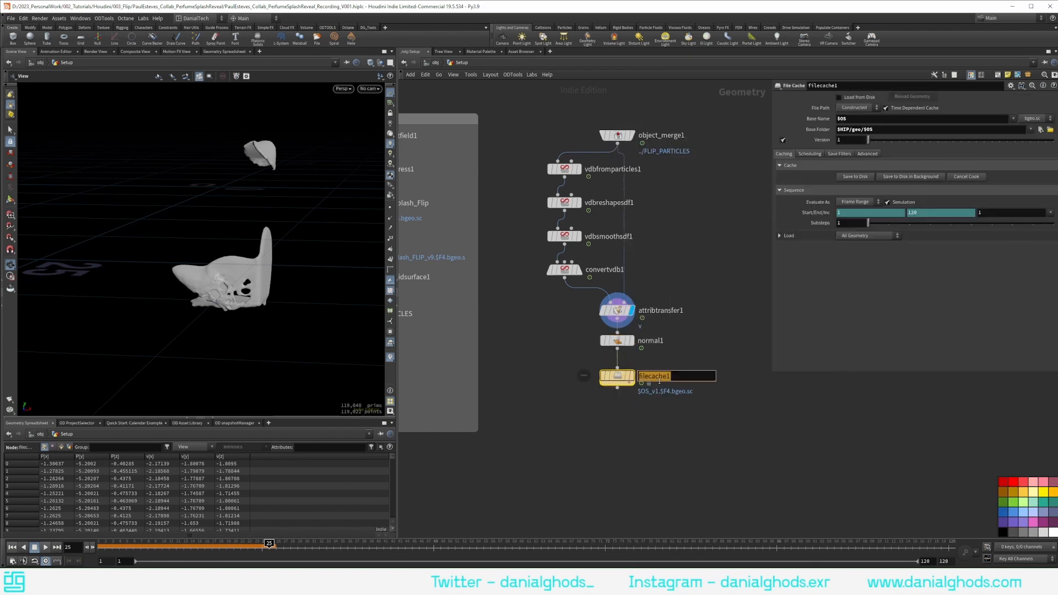
{"action": "type", "text": "PerfumeSplash_Flip_Meshing"}
{"action": "key", "text": "Return"}
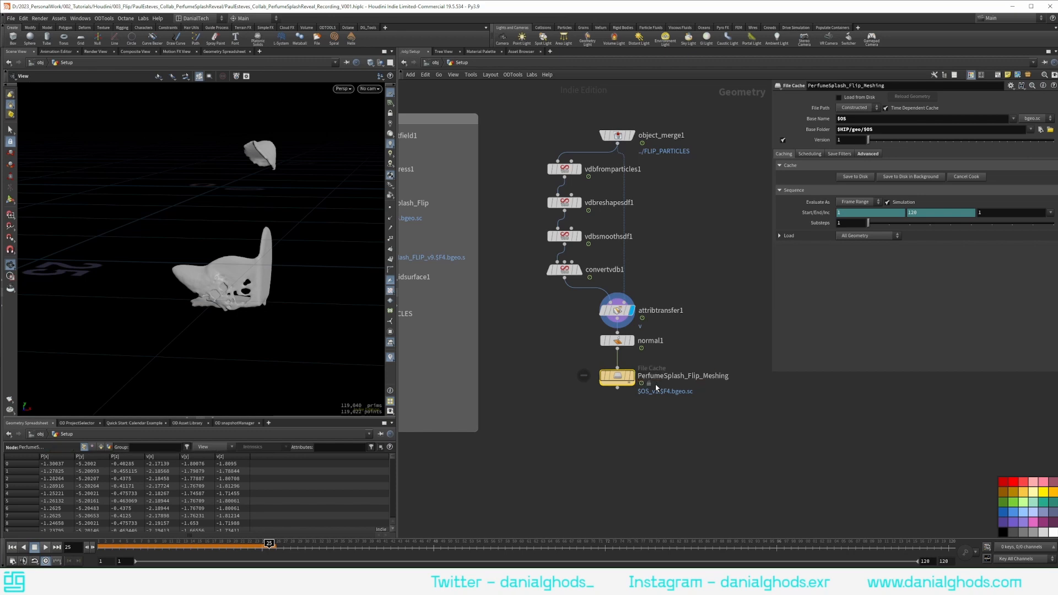
Add a File node below the file cache reading PerfumeSplash_FLIP_Meshing_v9.$F4.bgeo.sc, and preview its mesh at frame 54.
{"action": "key", "text": "Tab"}
{"action": "type", "text": "file"}
{"action": "key", "text": "Return"}
{"action": "left_click", "coordinate": [628, 437]}
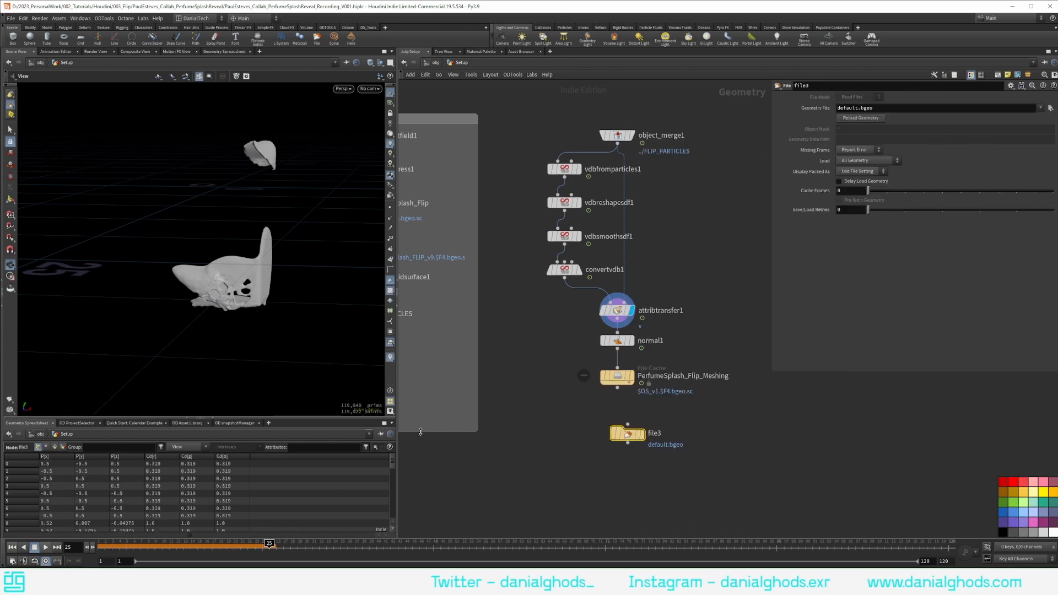
{"action": "left_click_drag", "start_coordinate": [627, 433], "coordinate": [617, 424]}
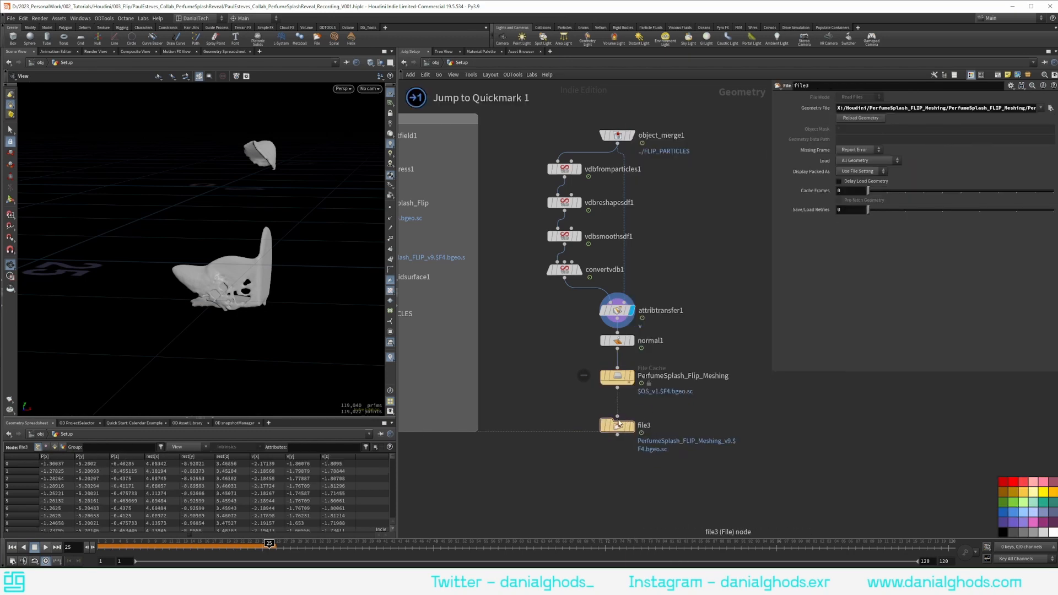
{"action": "left_click_drag", "start_coordinate": [269, 543], "coordinate": [477, 543]}
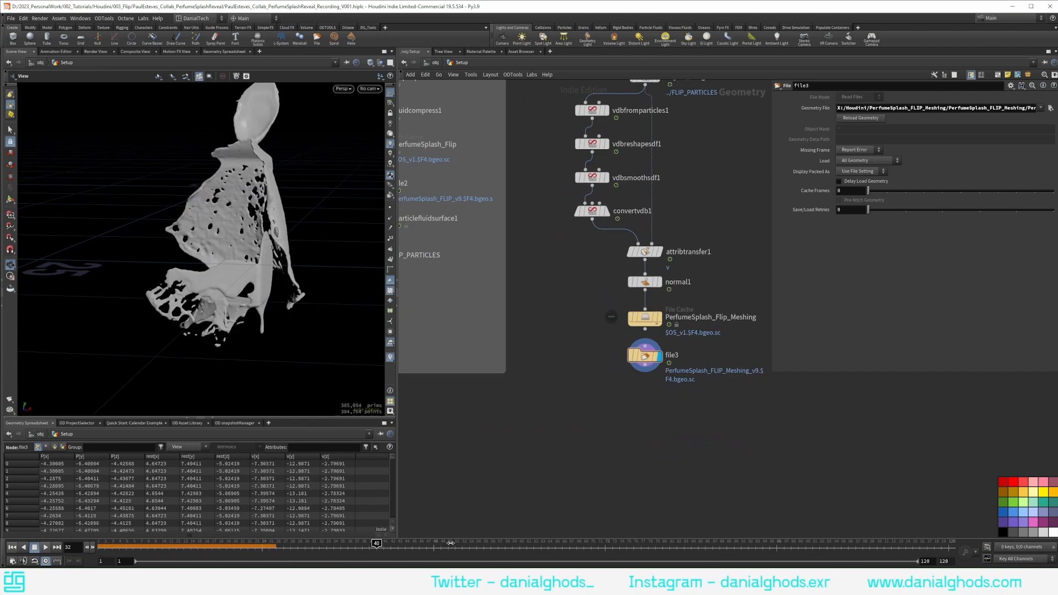
Add a Null after file3, name it OUT_FLIP_FLUID_MESH, and align it beneath the file node.
{"action": "key", "text": "Tab"}
{"action": "type", "text": "null"}
{"action": "key", "text": "Return"}
{"action": "left_click", "coordinate": [634, 408]}
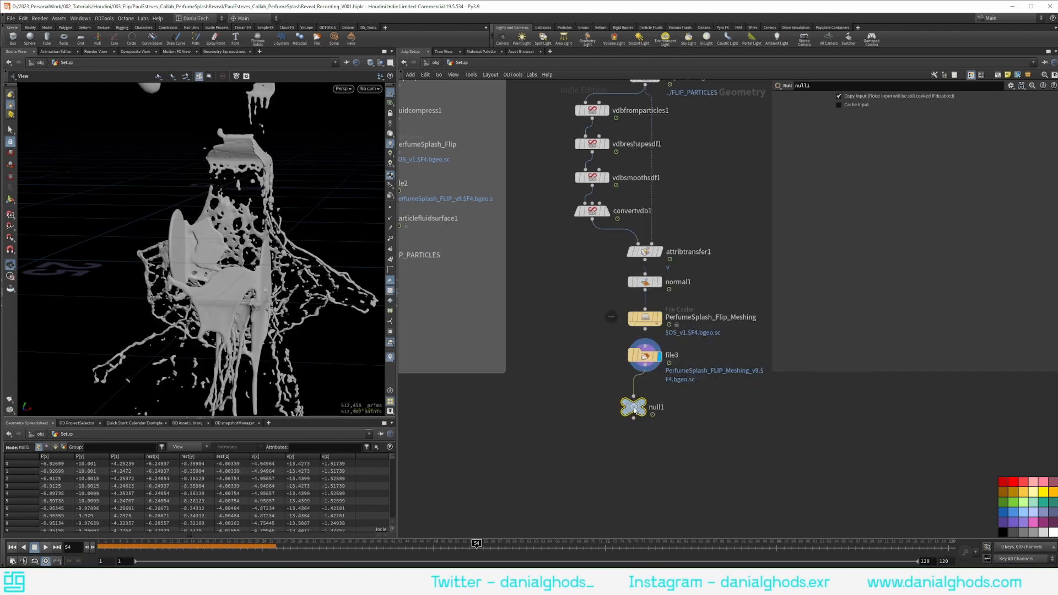
{"action": "left_click_drag", "start_coordinate": [635, 408], "coordinate": [644, 403]}
{"action": "left_click", "coordinate": [672, 399]}
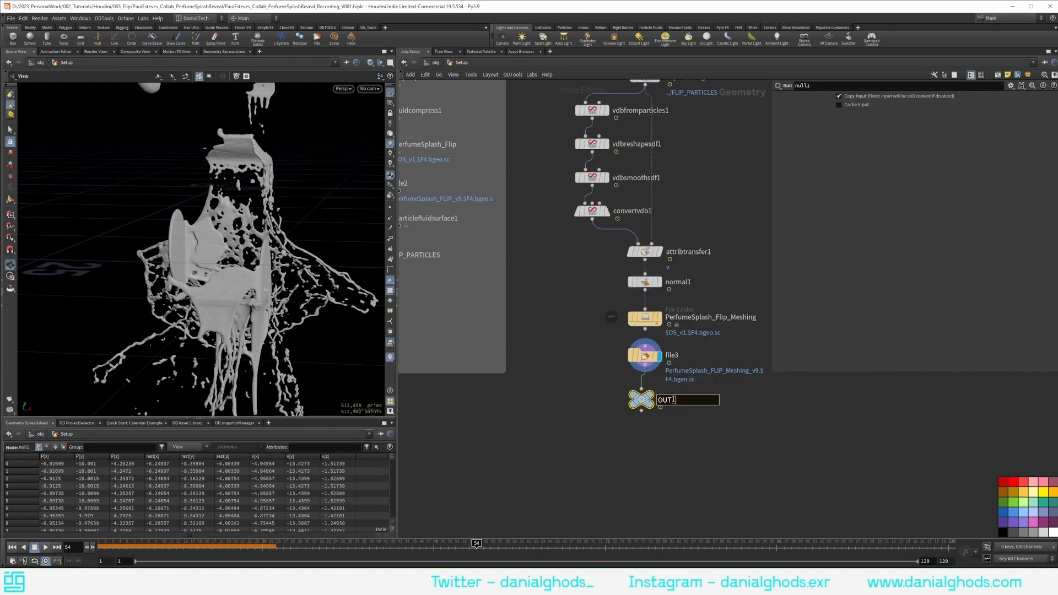
{"action": "type", "text": "OUT_FLIP_FLUID_MESH"}
{"action": "key", "text": "Return"}
{"action": "left_click_drag", "start_coordinate": [637, 355], "coordinate": [637, 361]}
Enclose the meshing nodes from object_merge1 down to OUT_FLIP_FLUID_MESH in a network box.
{"action": "scroll", "coordinate": [637, 361], "scroll_direction": "down", "scroll_amount": 3}
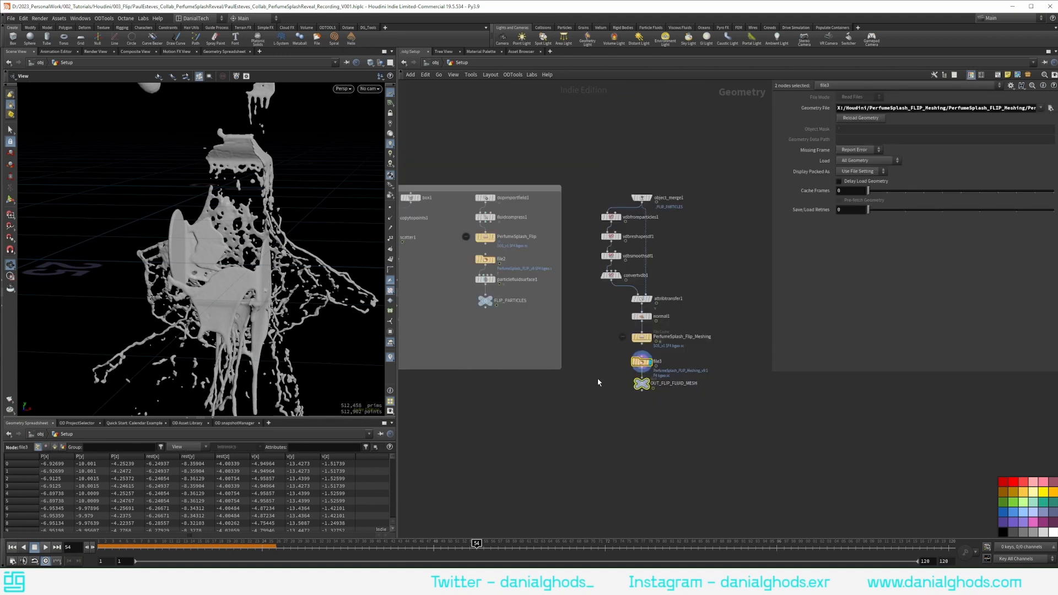
{"action": "left_click_drag", "start_coordinate": [593, 417], "coordinate": [703, 174]}
{"action": "left_click", "coordinate": [998, 75]}
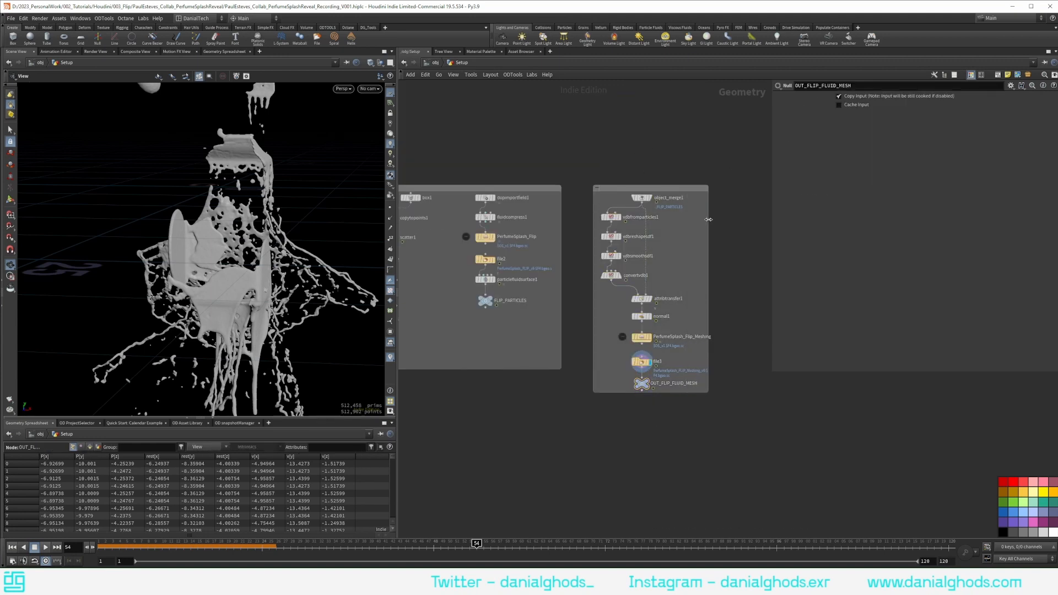
Name the network box around the fluid meshing nodes "Flip Meshing".
{"action": "double_click", "coordinate": [623, 188]}
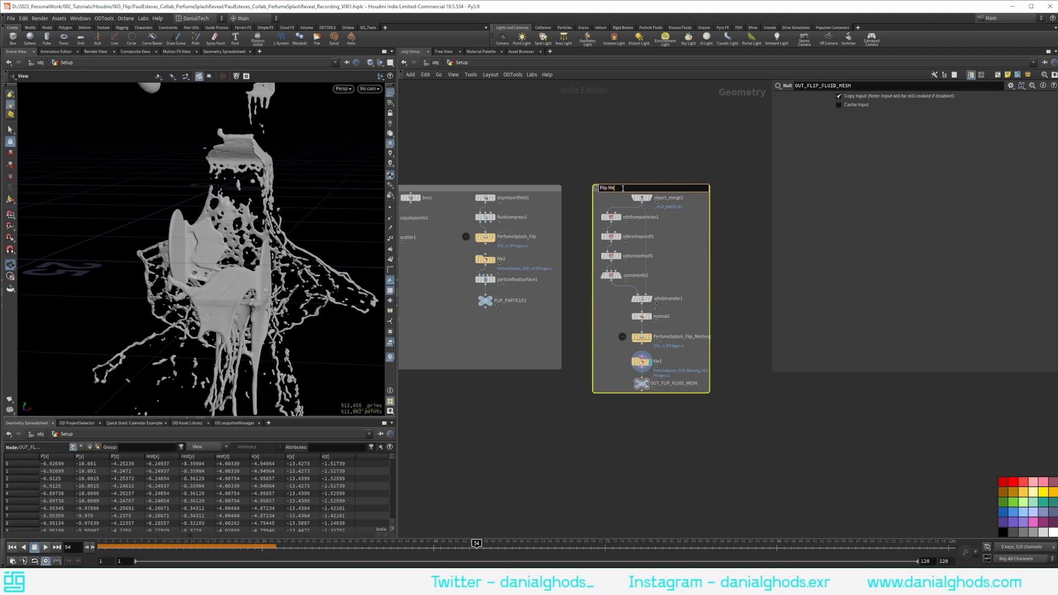
{"action": "type", "text": "Flip Meshing"}
{"action": "key", "text": "Return"}
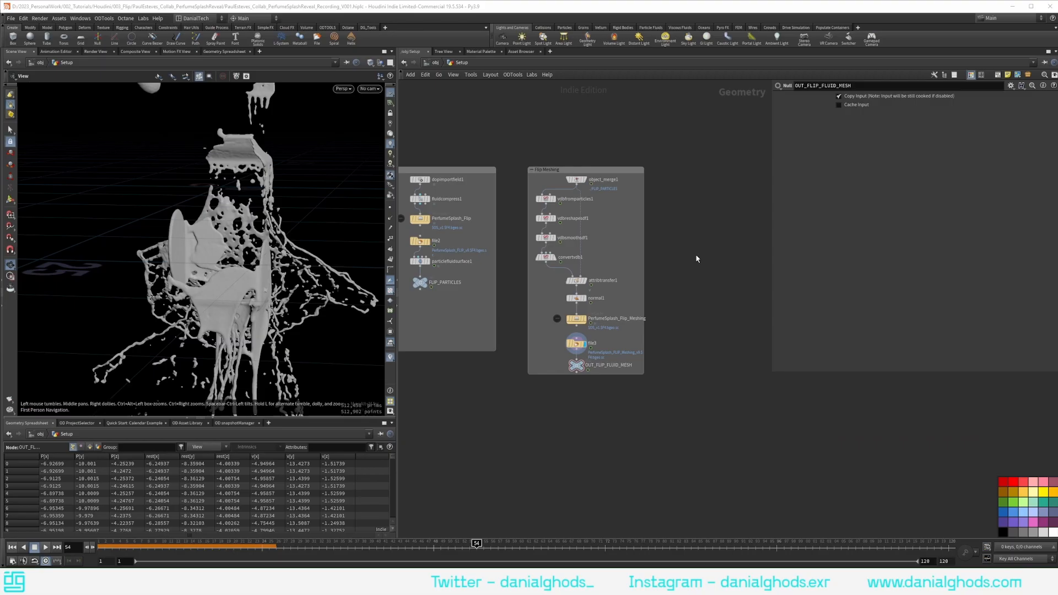
Add an Object Merge node in the empty space beside the Flip Meshing network box.
{"action": "middle_click_drag", "start_coordinate": [707, 230], "coordinate": [676, 231]}
{"action": "key", "text": "Tab"}
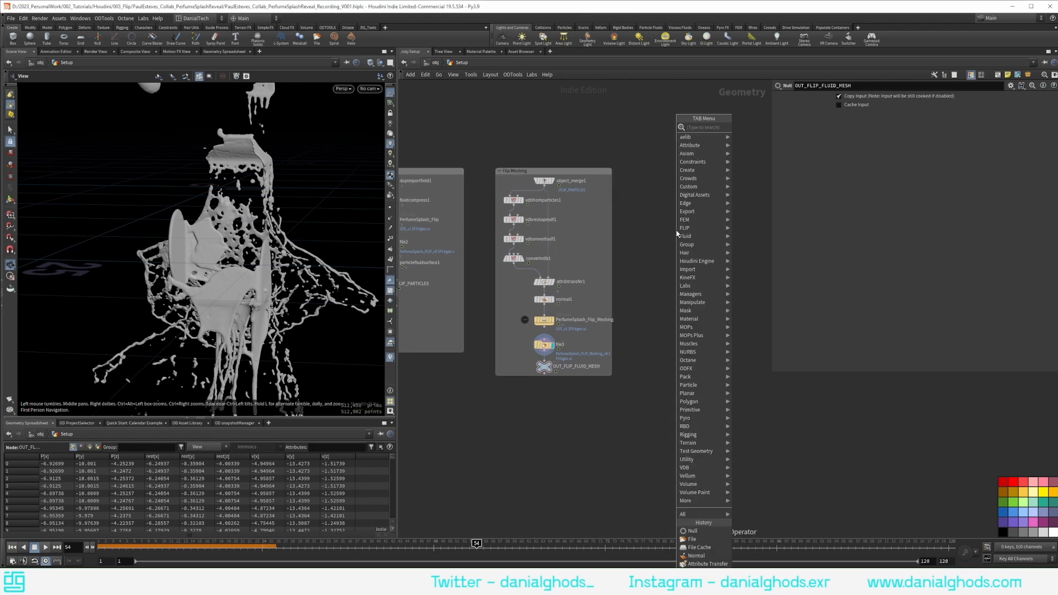
{"action": "left_click", "coordinate": [655, 232]}
{"action": "key", "text": "Tab"}
{"action": "type", "text": "obje"}
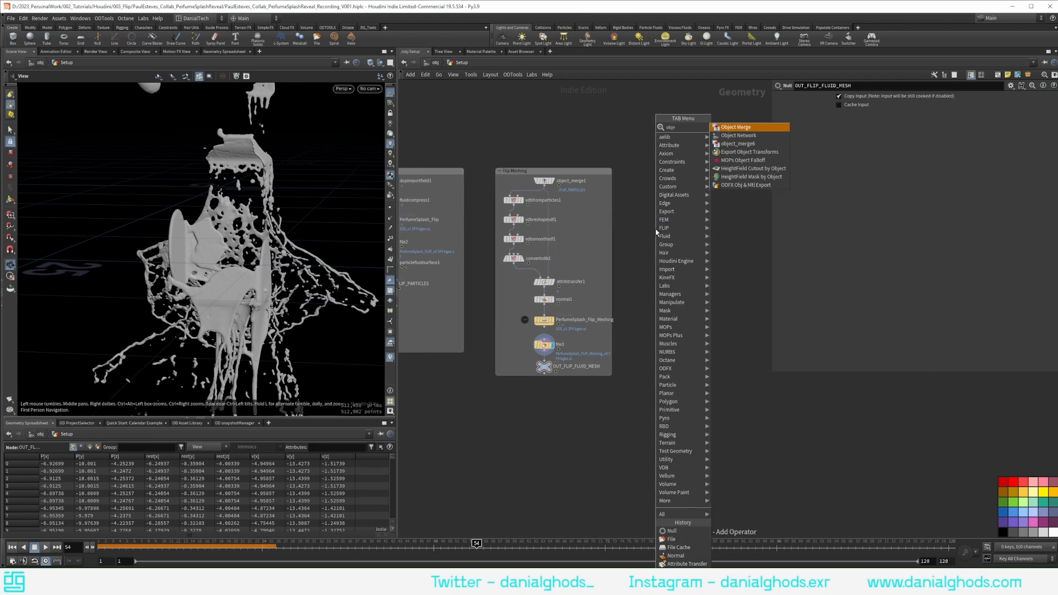
{"action": "key", "text": "Return"}
{"action": "left_click", "coordinate": [668, 185]}
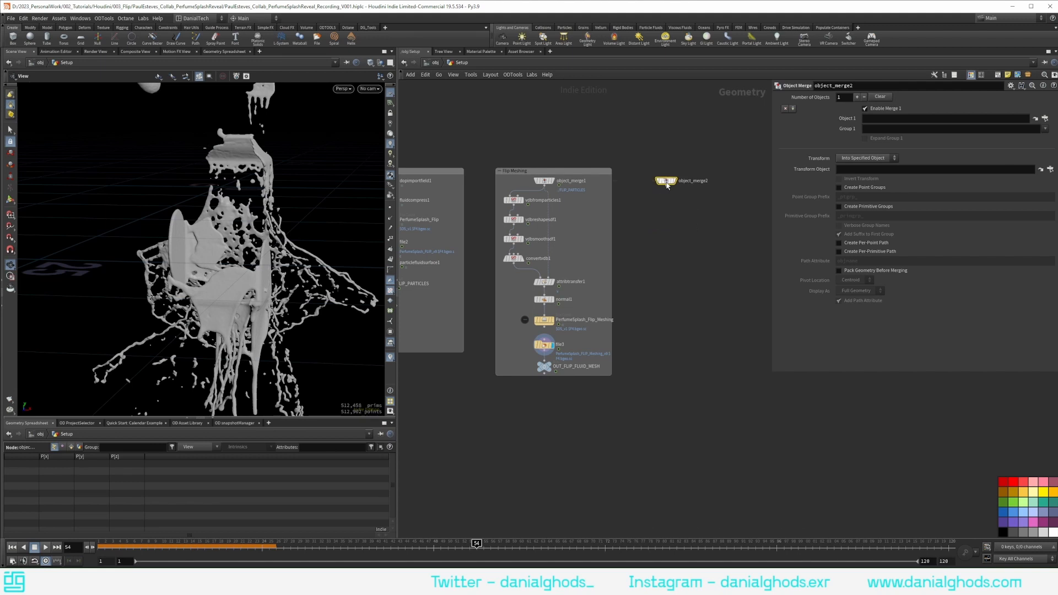
Reference the Bottle_Prepped node as Object 1 of the new Object Merge.
{"action": "middle_click_drag", "start_coordinate": [401, 371], "coordinate": [779, 358]}
{"action": "middle_click_drag", "start_coordinate": [557, 320], "coordinate": [548, 330]}
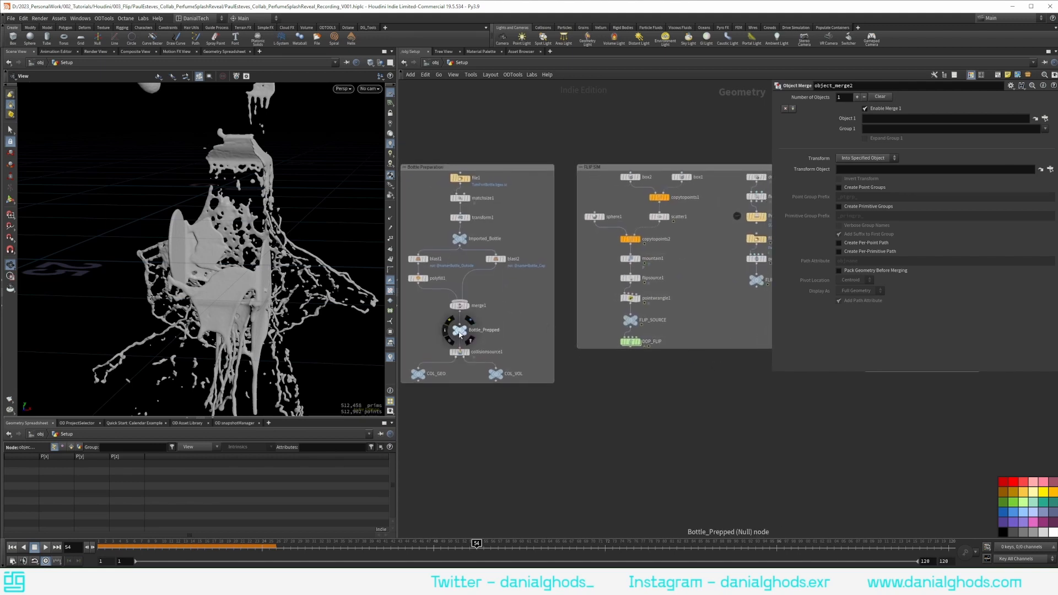
{"action": "mouse_move", "coordinate": [460, 334]}
{"action": "left_mouse_down"}
{"action": "mouse_move", "coordinate": [475, 330]}
{"action": "mouse_move", "coordinate": [460, 336]}
{"action": "left_mouse_up"}
{"action": "left_click_drag", "start_coordinate": [871, 122], "coordinate": [870, 120]}
Reference the Imported_Bottle node as Object 1 of the new Object Merge and display its geometry.
{"action": "middle_click_drag", "start_coordinate": [693, 152], "coordinate": [263, 157]}
{"action": "scroll", "coordinate": [613, 164], "scroll_direction": "up", "scroll_amount": 3}
{"action": "middle_click_drag", "start_coordinate": [447, 300], "coordinate": [691, 284]}
{"action": "scroll", "coordinate": [683, 283], "scroll_direction": "down", "scroll_amount": 1}
{"action": "middle_click_drag", "start_coordinate": [507, 287], "coordinate": [737, 253]}
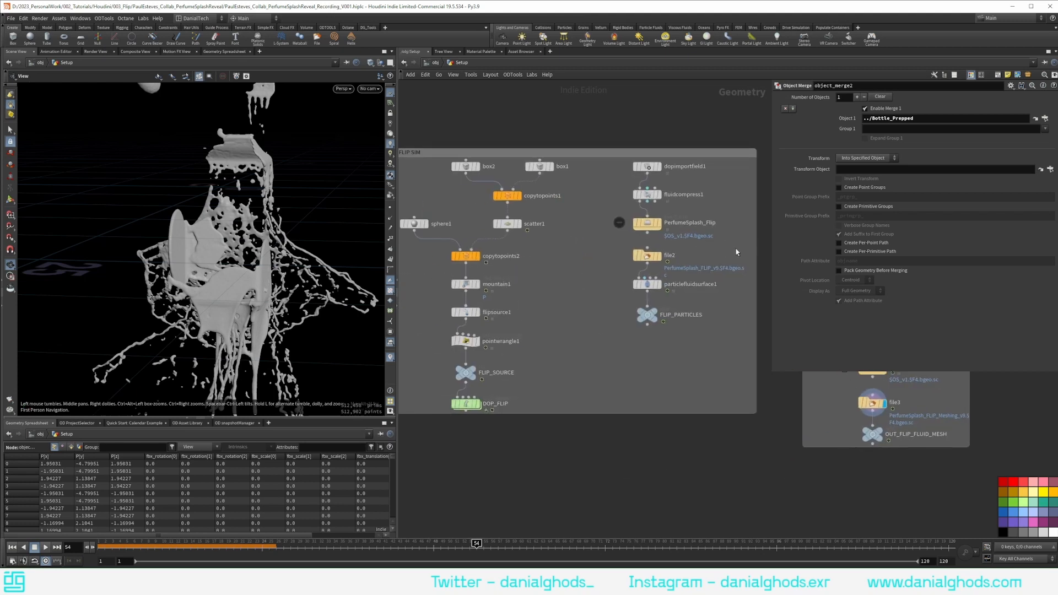
{"action": "scroll", "coordinate": [563, 246], "scroll_direction": "down", "scroll_amount": 2}
{"action": "middle_click_drag", "start_coordinate": [429, 262], "coordinate": [611, 284]}
{"action": "left_click_drag", "start_coordinate": [505, 274], "coordinate": [886, 120]}
{"action": "middle_click_drag", "start_coordinate": [733, 122], "coordinate": [333, 135]}
{"action": "scroll", "coordinate": [763, 220], "scroll_direction": "up", "scroll_amount": 3}
{"action": "left_click", "coordinate": [609, 218]}
{"action": "left_click_drag", "start_coordinate": [598, 220], "coordinate": [674, 220]}
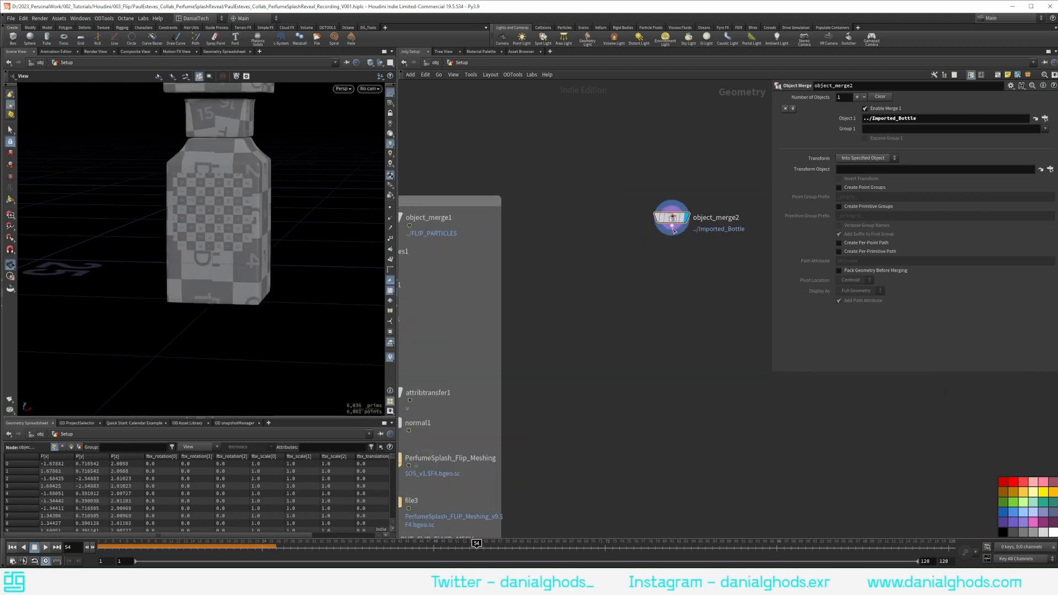
Add a Blast node connected below the Imported_Bottle Object Merge.
{"action": "left_click", "coordinate": [671, 234]}
{"action": "key", "text": "Tab"}
{"action": "type", "text": "bl"}
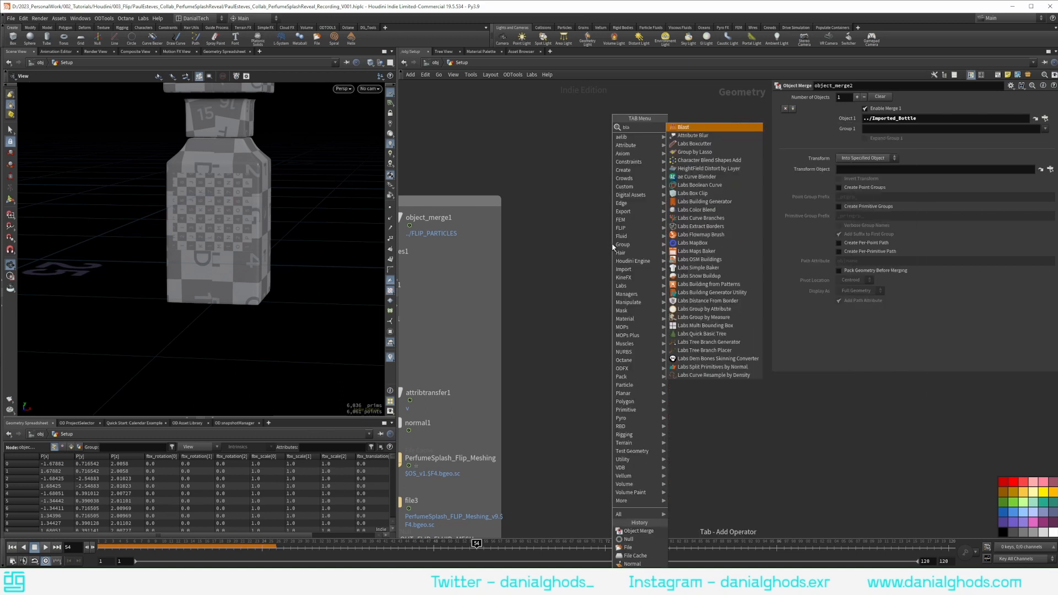
{"action": "key", "text": "Return"}
{"action": "left_click_drag", "start_coordinate": [611, 249], "coordinate": [607, 256]}
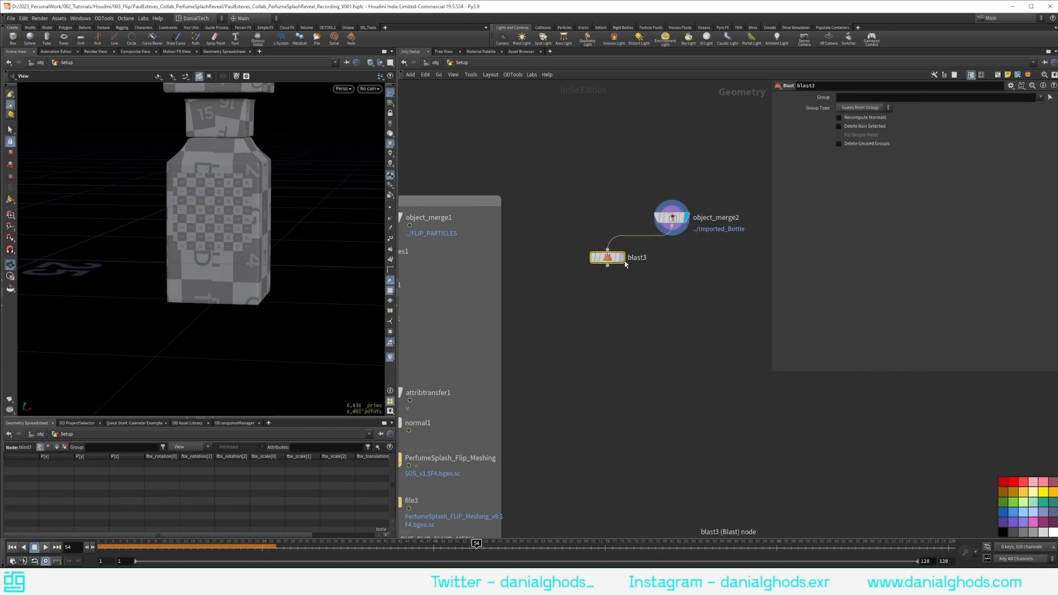
Display the Blast node and keep only the grp_bottle group by enabling Delete Non Selected.
{"action": "left_click", "coordinate": [623, 258]}
{"action": "left_click", "coordinate": [1039, 98]}
{"action": "left_click", "coordinate": [1047, 120]}
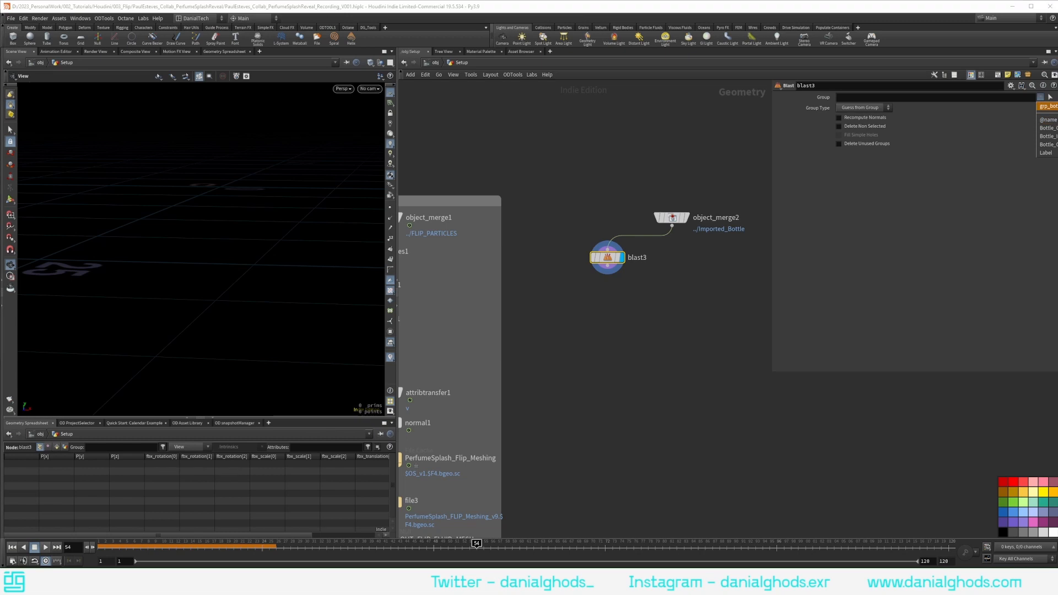
{"action": "left_click", "coordinate": [839, 126]}
{"action": "left_click_drag", "start_coordinate": [593, 257], "coordinate": [727, 256], "text": "alt"}
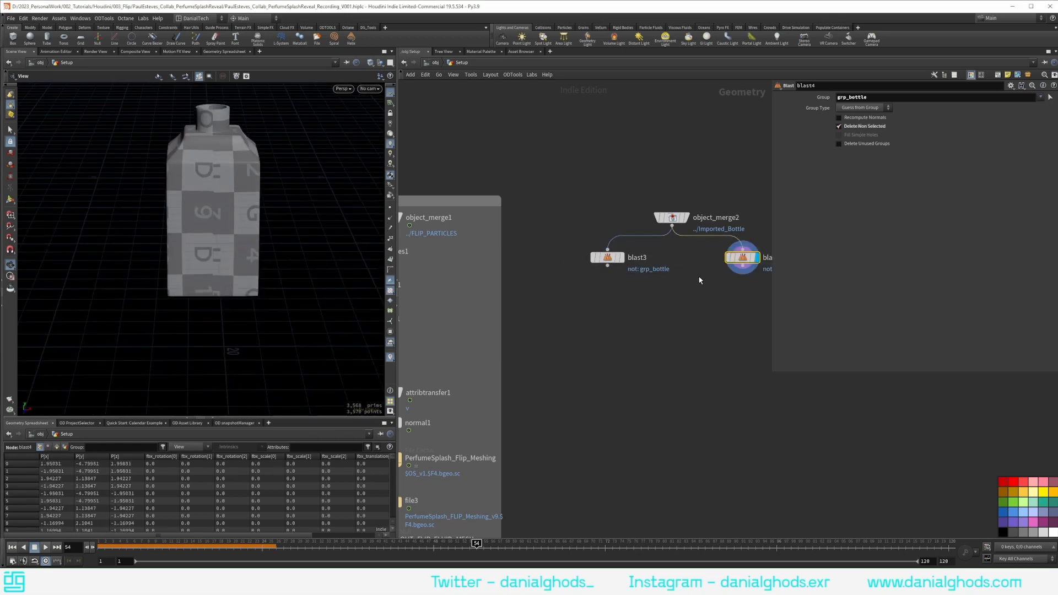
{"action": "middle_click_drag", "start_coordinate": [700, 280], "coordinate": [597, 267]}
{"action": "double_click", "coordinate": [934, 100]}
{"action": "key", "text": "BackSpace"}
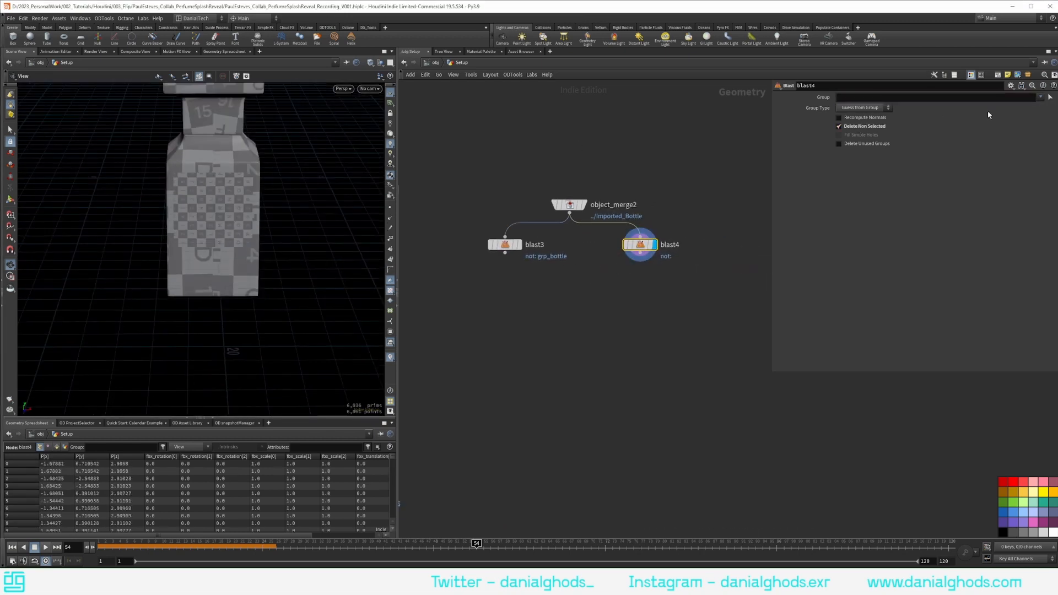
{"action": "left_click", "coordinate": [1040, 97]}
{"action": "left_click", "coordinate": [1047, 137]}
{"action": "left_click_drag", "start_coordinate": [242, 143], "coordinate": [320, 187]}
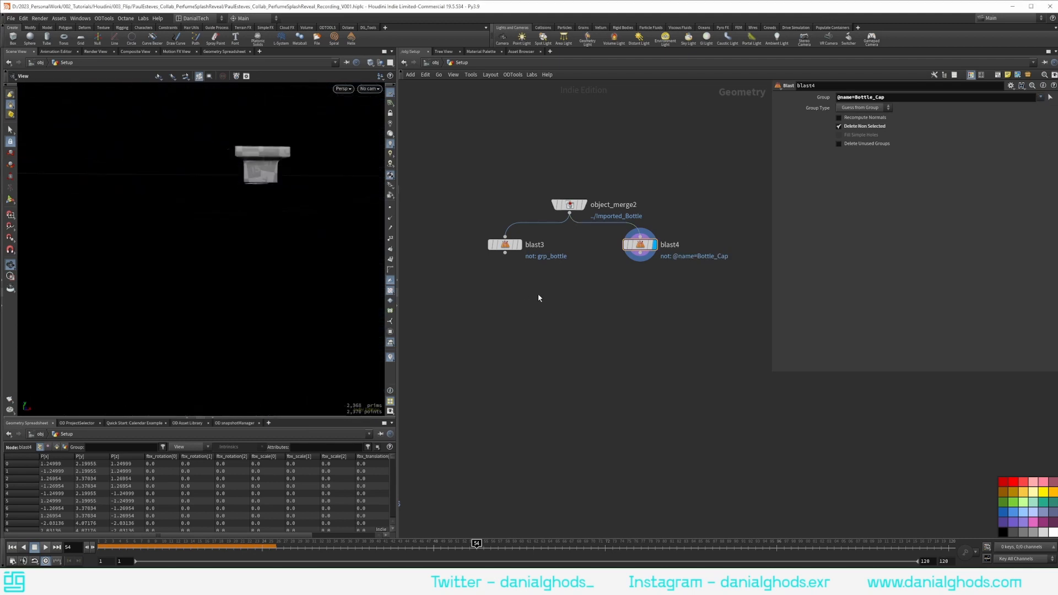
Add a Points from Volume node below the grp_bottle Blast and display it.
{"action": "left_click", "coordinate": [518, 244]}
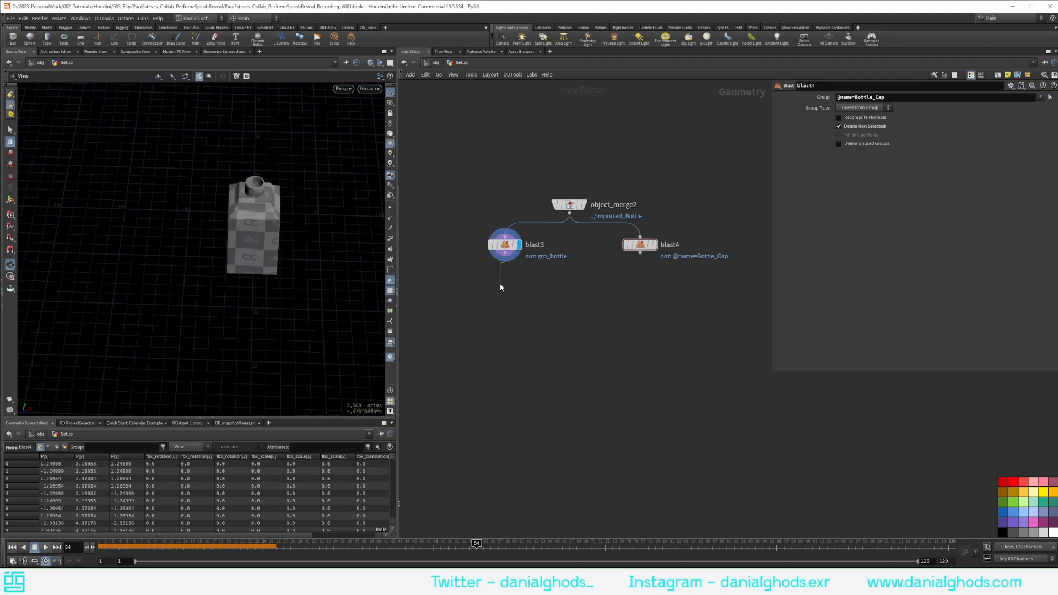
{"action": "key", "text": "Tab"}
{"action": "type", "text": "points from"}
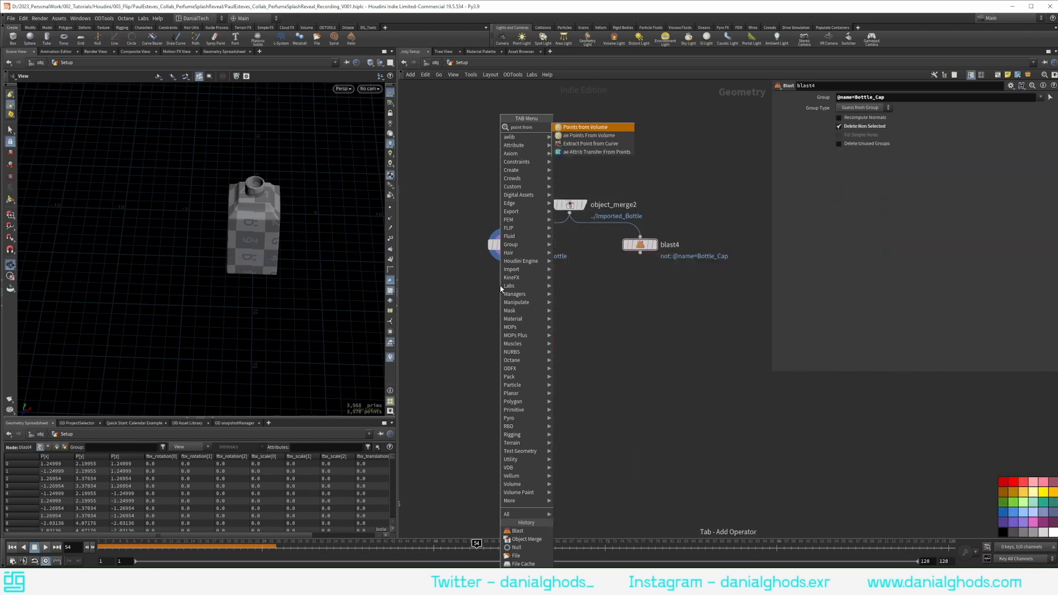
{"action": "key", "text": "Return"}
{"action": "left_click", "coordinate": [522, 286]}
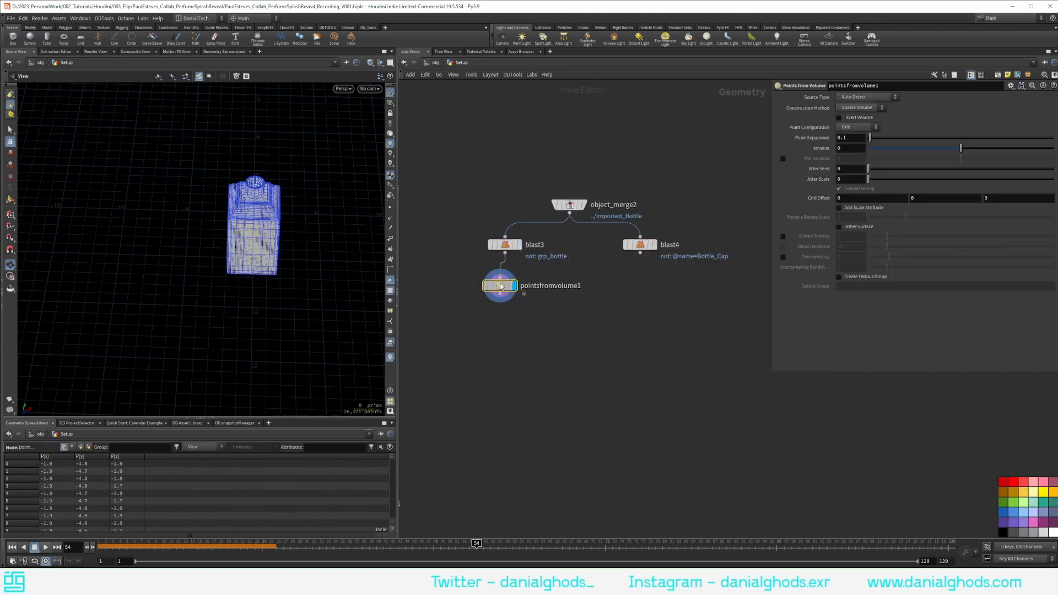
Set the Points from Volume node's Point Separation to 0.025 and its Jitter Scale to 1.
{"action": "left_click", "coordinate": [854, 138]}
{"action": "type", "text": "0.025"}
{"action": "key", "text": "Return"}
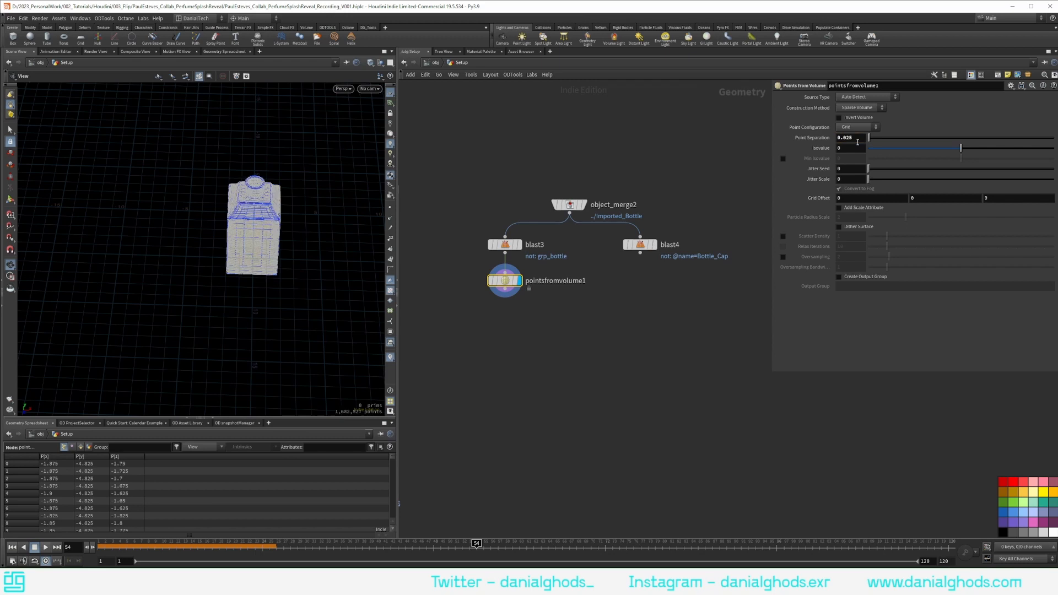
{"action": "key", "text": "f"}
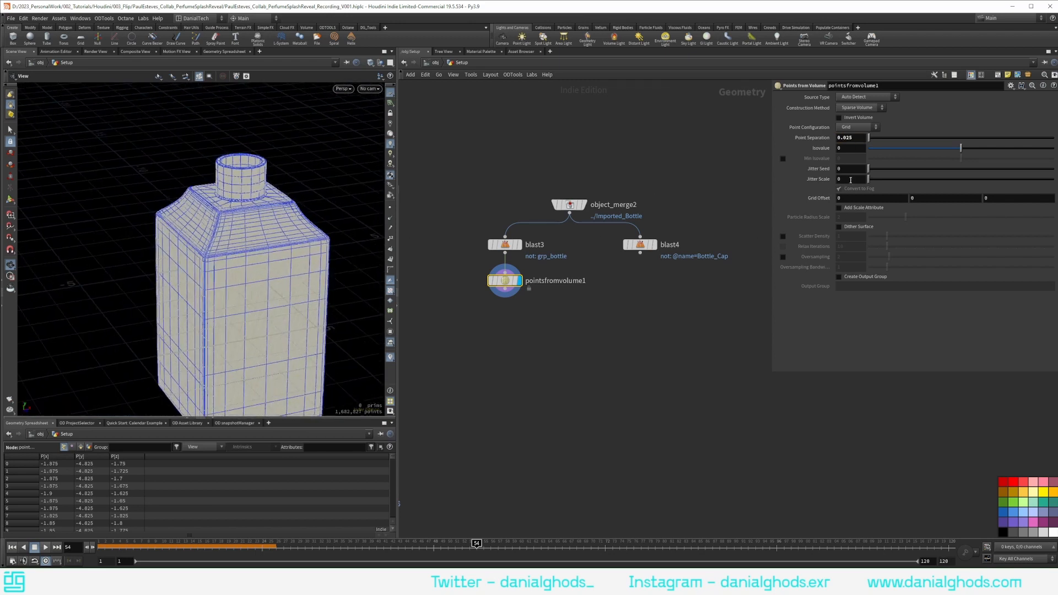
{"action": "type", "text": "1"}
{"action": "key", "text": "Return"}
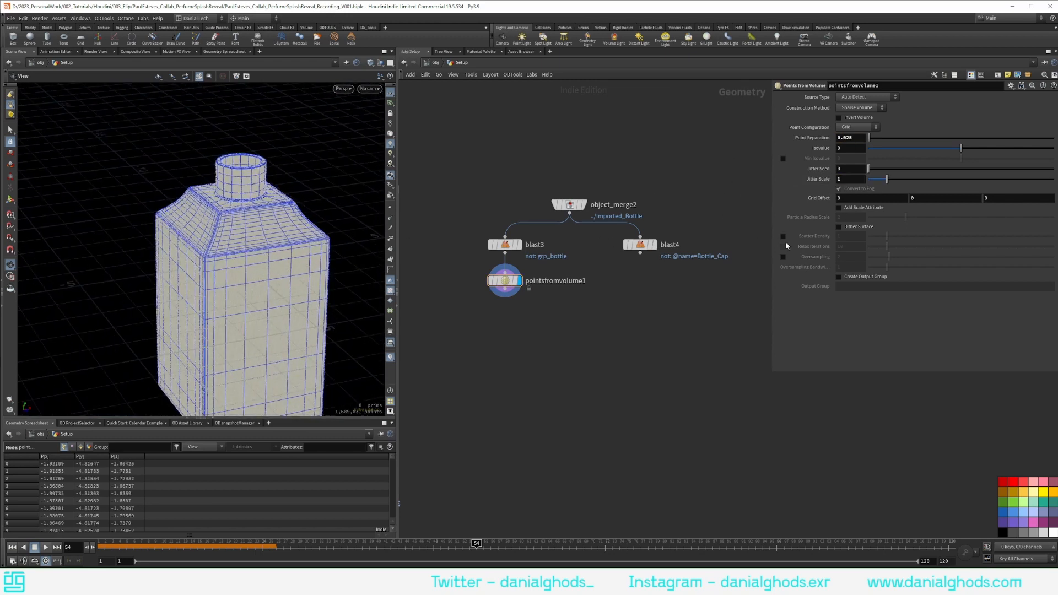
Enable Create Output Group on the Points from Volume node and name the group grp_bottleBodyPts.
{"action": "left_click", "coordinate": [845, 277]}
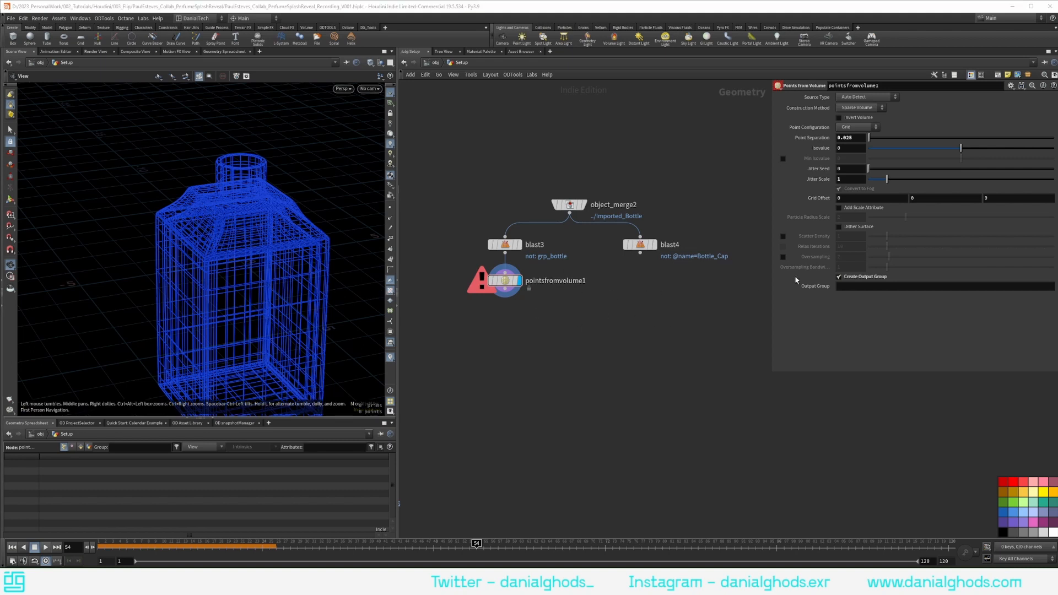
{"action": "left_click", "coordinate": [859, 289]}
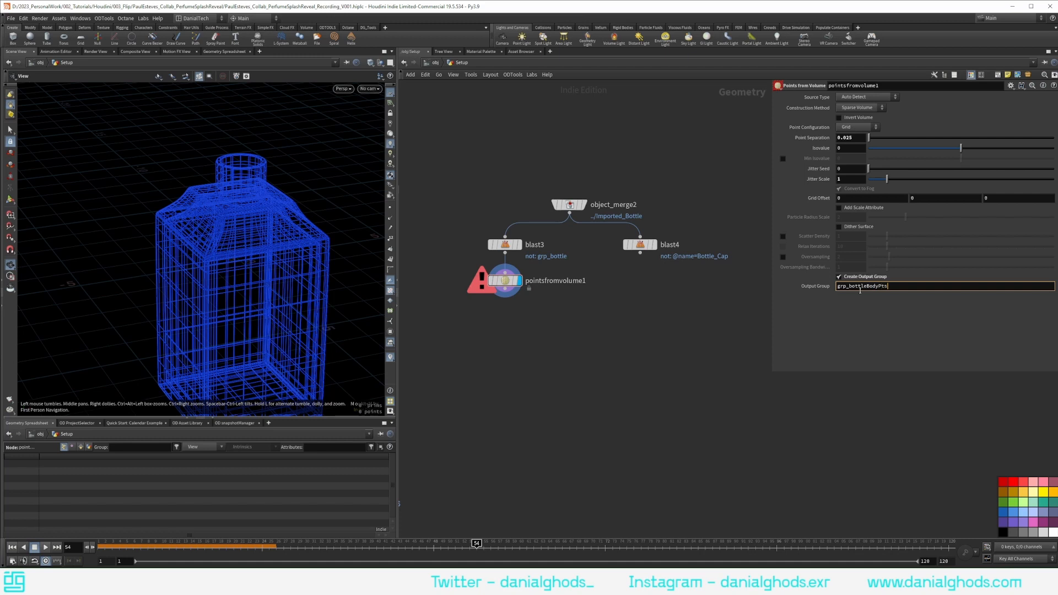
{"action": "key", "text": "Return"}
Duplicate the Points from Volume node under the Bottle_Cap Blast and set its output group to grp_bottleCapPts.
{"action": "left_click", "coordinate": [508, 297]}
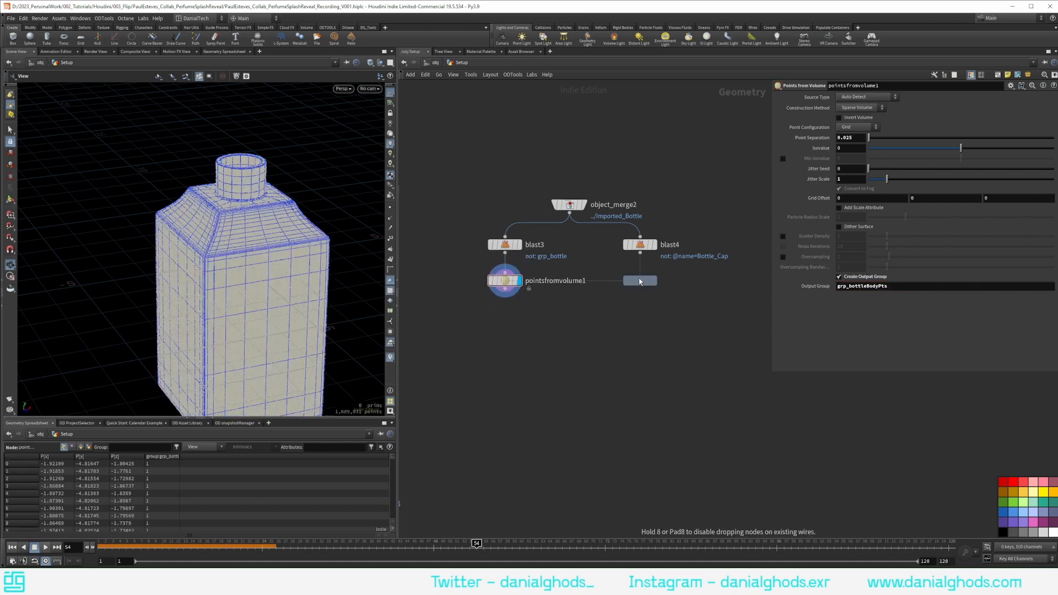
{"action": "left_click", "coordinate": [639, 280]}
{"action": "left_click", "coordinate": [869, 286]}
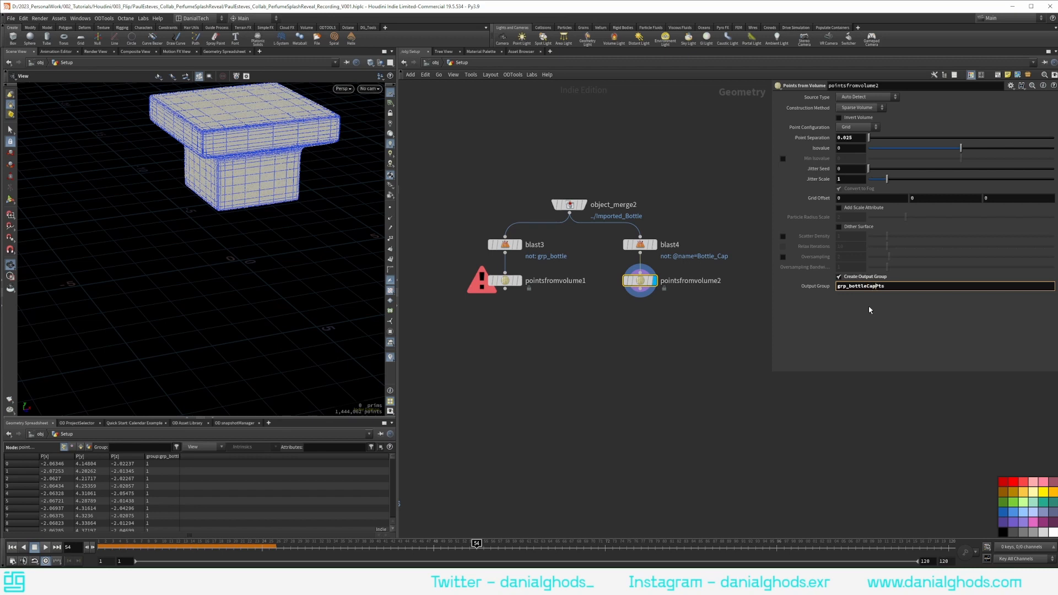
{"action": "key", "text": "Return"}
Merge the body and cap Points from Volume nodes into one displayed Merge node.
{"action": "middle_click_drag", "start_coordinate": [526, 317], "coordinate": [552, 284]}
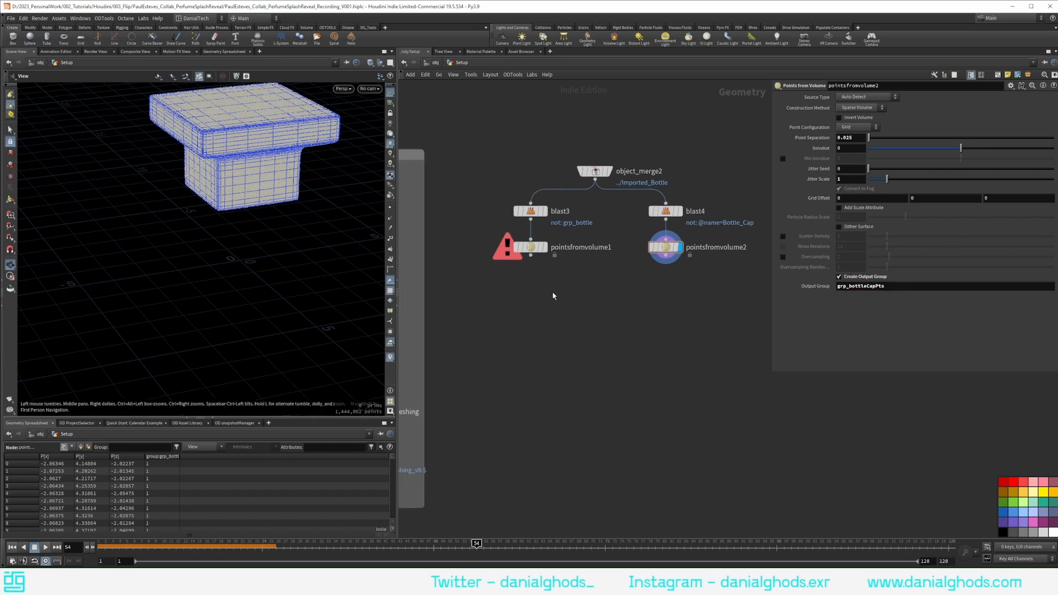
{"action": "left_click_drag", "start_coordinate": [484, 294], "coordinate": [693, 238]}
{"action": "left_click", "coordinate": [666, 256]}
{"action": "left_click", "coordinate": [597, 285], "text": "alt"}
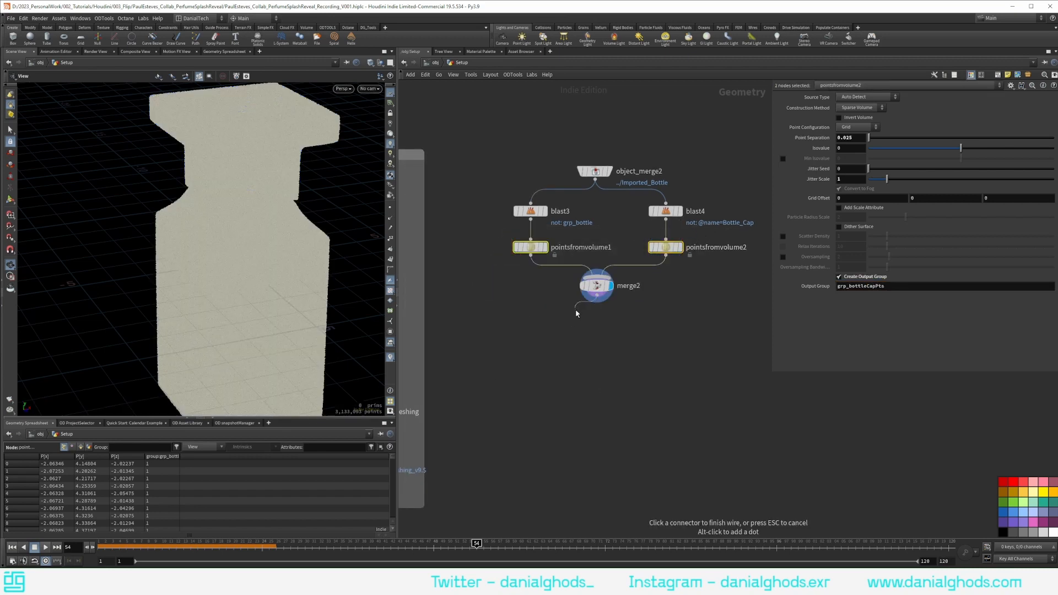
Add a Point Wrangle below the Merge node with the expression f@mask = 0;.
{"action": "key", "text": "Tab"}
{"action": "type", "text": "pointw"}
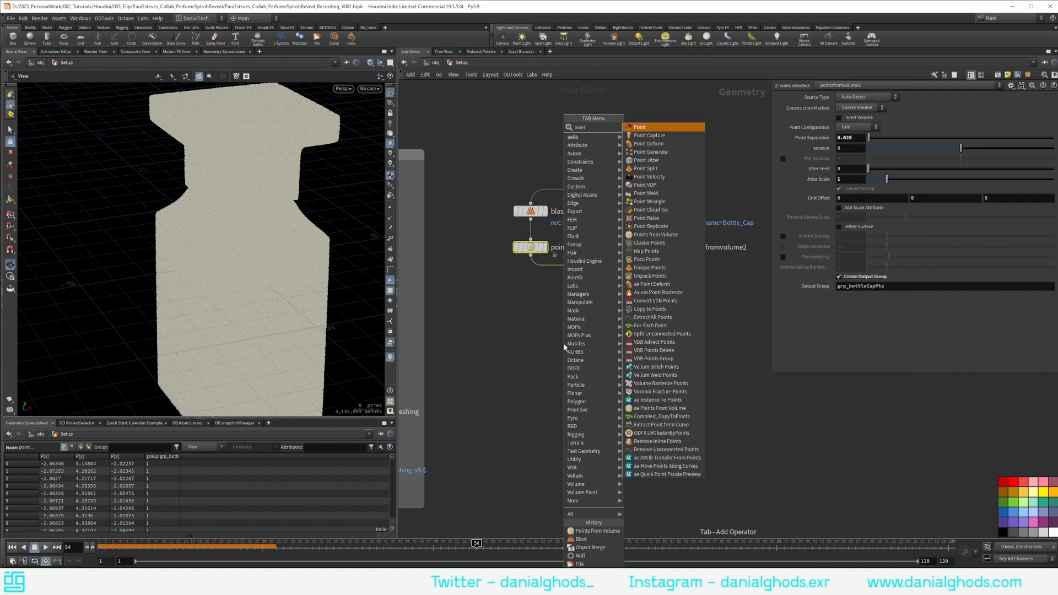
{"action": "key", "text": "Return"}
{"action": "left_click_drag", "start_coordinate": [565, 346], "coordinate": [597, 327]}
{"action": "left_click", "coordinate": [870, 186]}
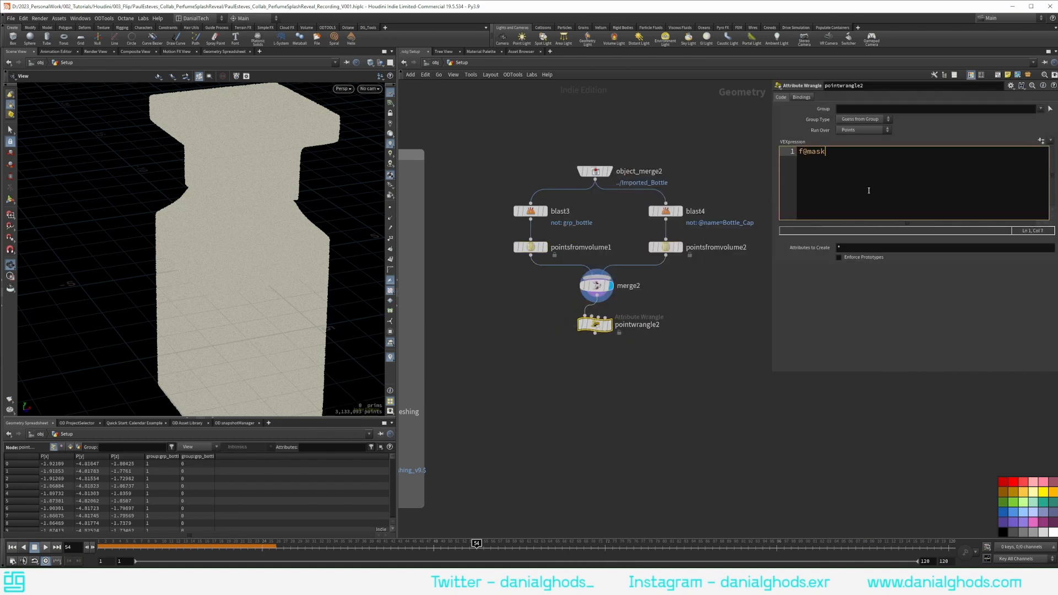
{"action": "type", "text": "f@mask = 0;"}
{"action": "middle_click_drag", "start_coordinate": [624, 363], "coordinate": [570, 346]}
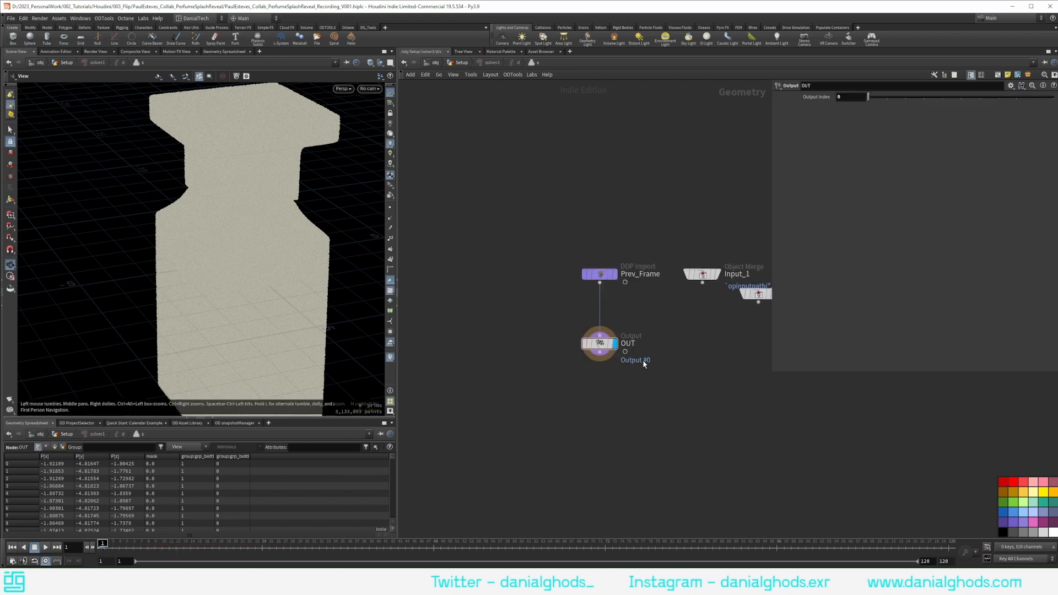
Move the OUT node well below Prev_Frame and Input_1 above it to make room in the solver network.
{"action": "middle_click_drag", "start_coordinate": [643, 382], "coordinate": [586, 343]}
{"action": "left_click_drag", "start_coordinate": [548, 306], "coordinate": [548, 461]}
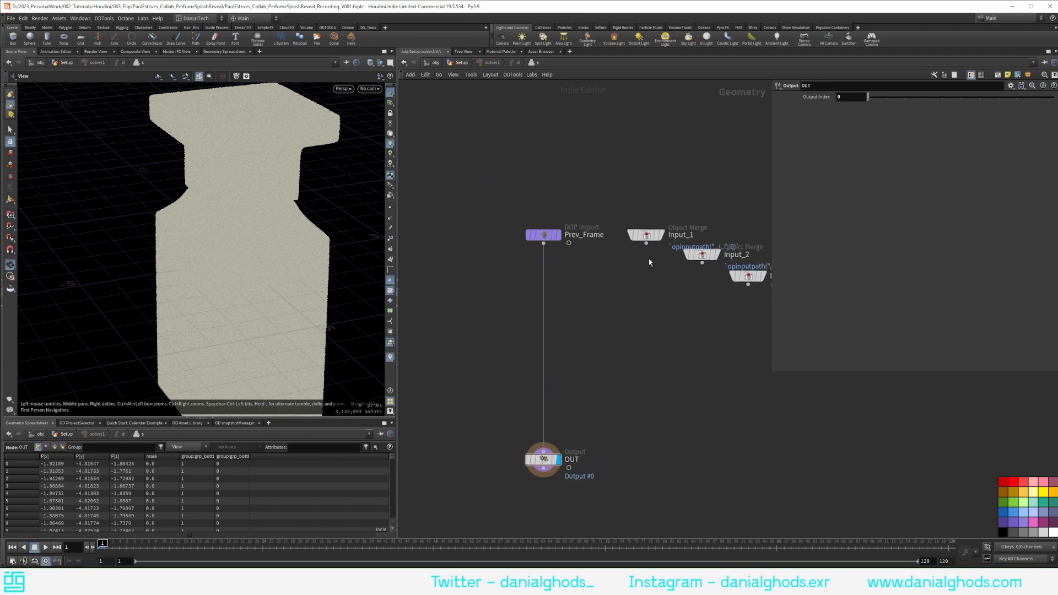
{"action": "left_click_drag", "start_coordinate": [646, 236], "coordinate": [651, 154]}
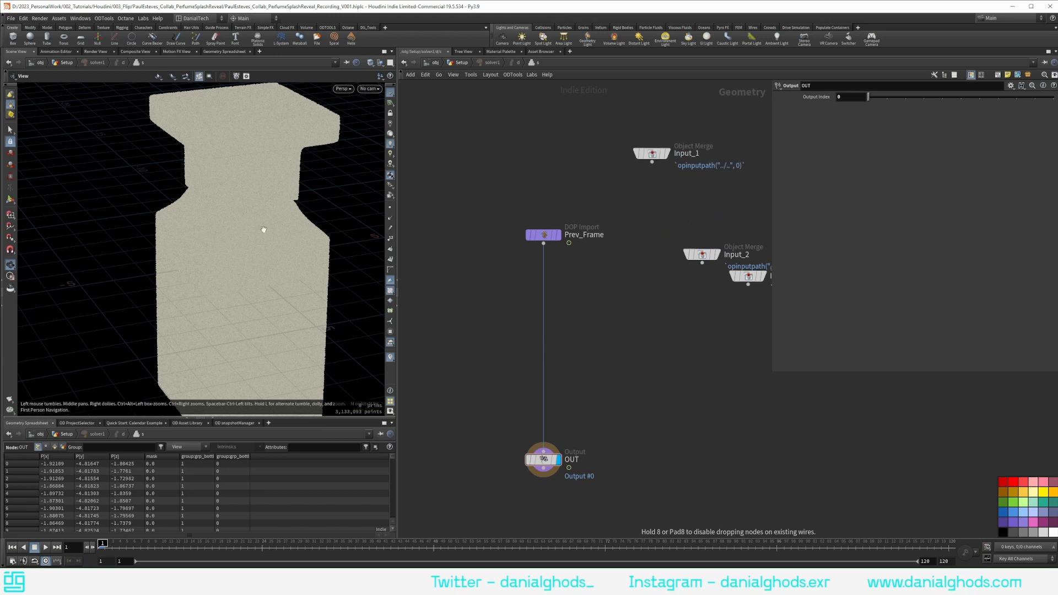
Add an Attribute Transfer node with Prev_Frame as its first input and Input_2 as its second.
{"action": "right_click_drag", "start_coordinate": [315, 246], "coordinate": [238, 302]}
{"action": "left_click_drag", "start_coordinate": [238, 302], "coordinate": [248, 259]}
{"action": "middle_click_drag", "start_coordinate": [611, 301], "coordinate": [574, 299]}
{"action": "key", "text": "Tab"}
{"action": "type", "text": "att b"}
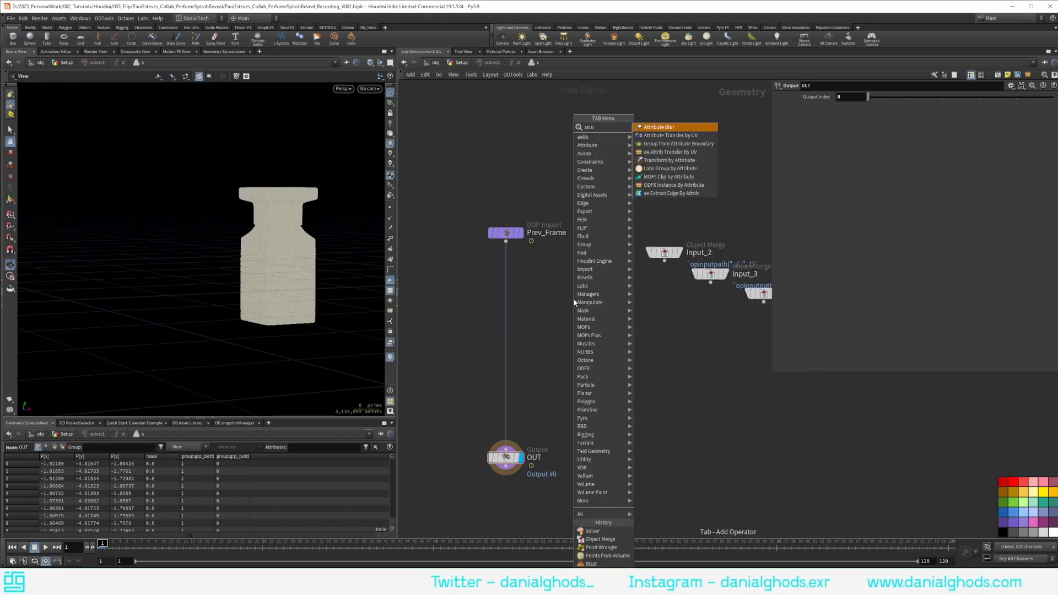
{"action": "key", "text": "BackSpace"}
{"action": "key", "text": "BackSpace"}
{"action": "key", "text": "BackSpace"}
{"action": "key", "text": "BackSpace"}
{"action": "key", "text": "BackSpace"}
{"action": "type", "text": "att t"}
{"action": "key", "text": "Return"}
{"action": "left_click", "coordinate": [573, 323]}
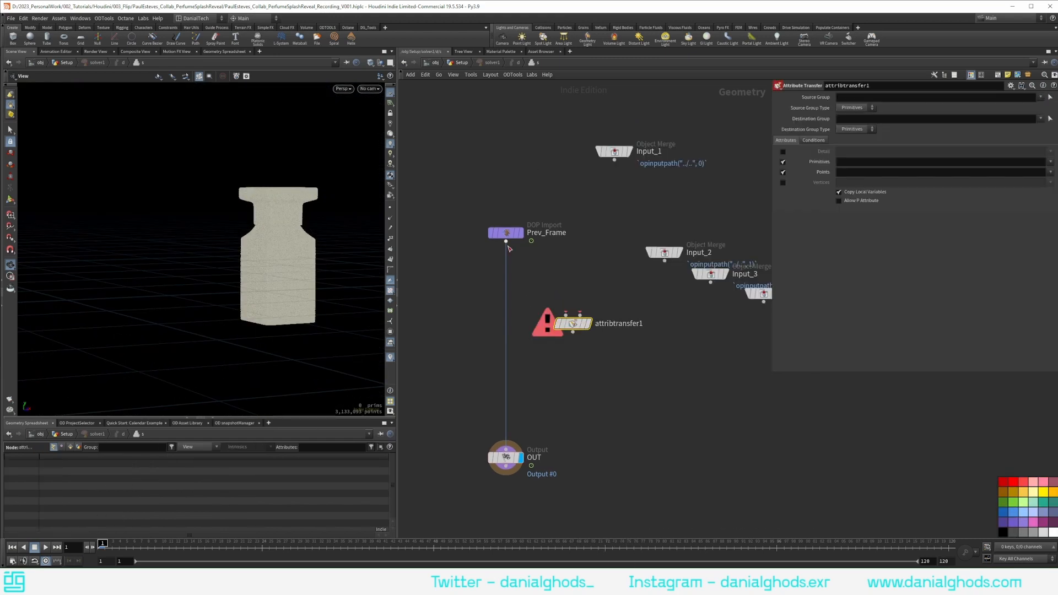
{"action": "left_click_drag", "start_coordinate": [505, 241], "coordinate": [627, 233]}
{"action": "left_click_drag", "start_coordinate": [573, 324], "coordinate": [558, 293]}
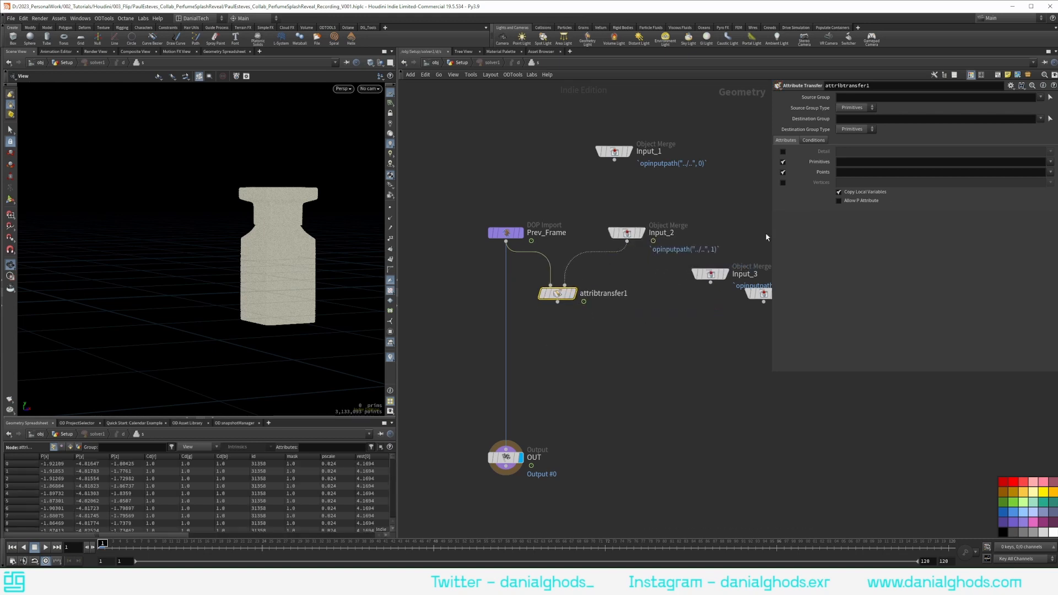
Disable primitive attributes on the Attribute Transfer and transfer only the mask point attribute.
{"action": "left_click", "coordinate": [783, 162]}
{"action": "left_click", "coordinate": [837, 172]}
{"action": "key", "text": "Return"}
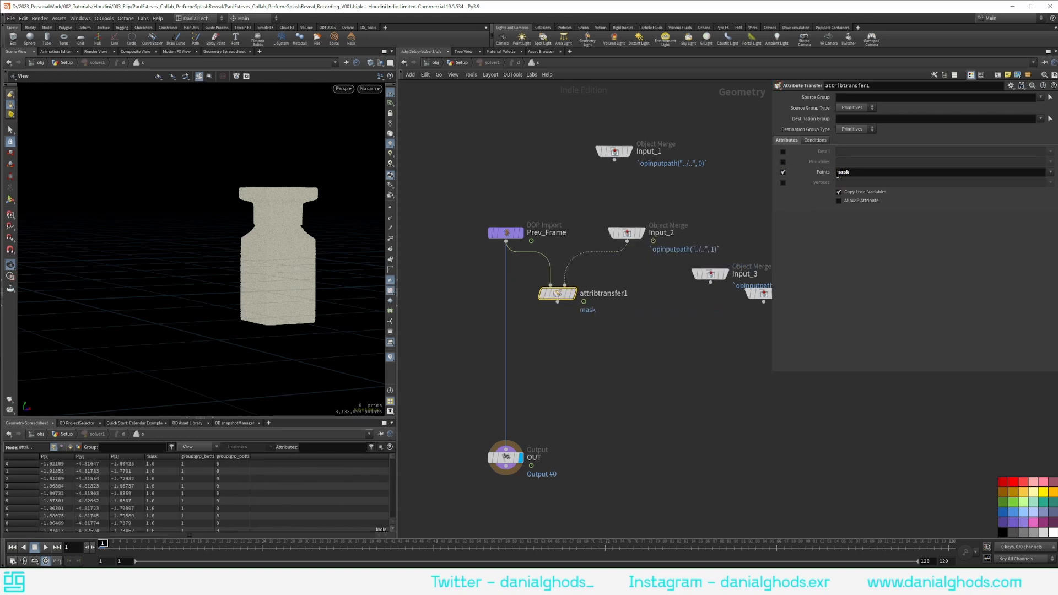
Set the Attribute Transfer's distance threshold to .05 and blend width to .005, then connect its output to the OUT node.
{"action": "left_click", "coordinate": [815, 140]}
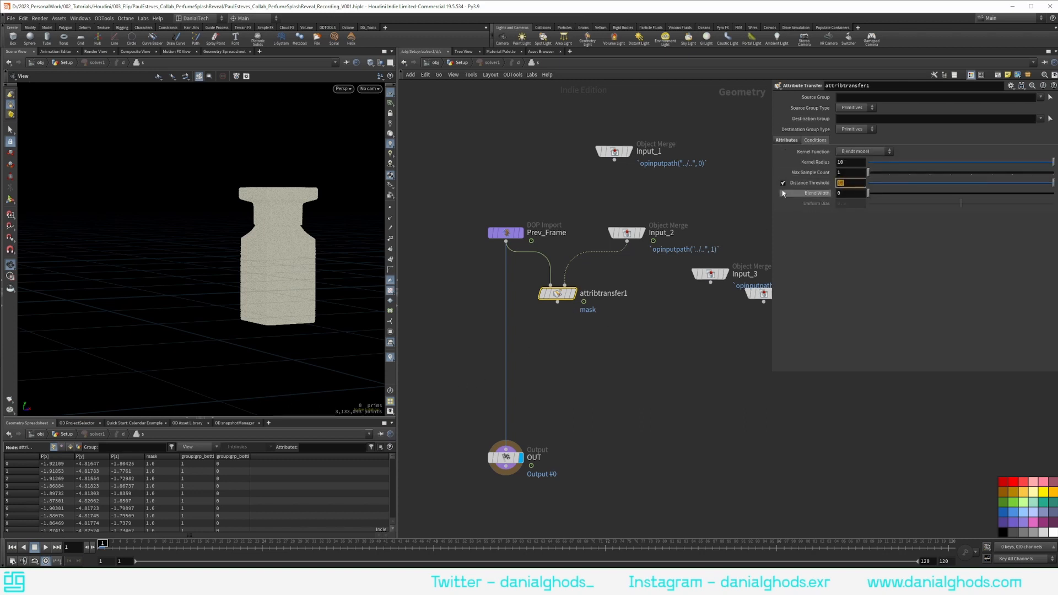
{"action": "mouse_move", "coordinate": [783, 193]}
{"action": "key", "text": "Tab"}
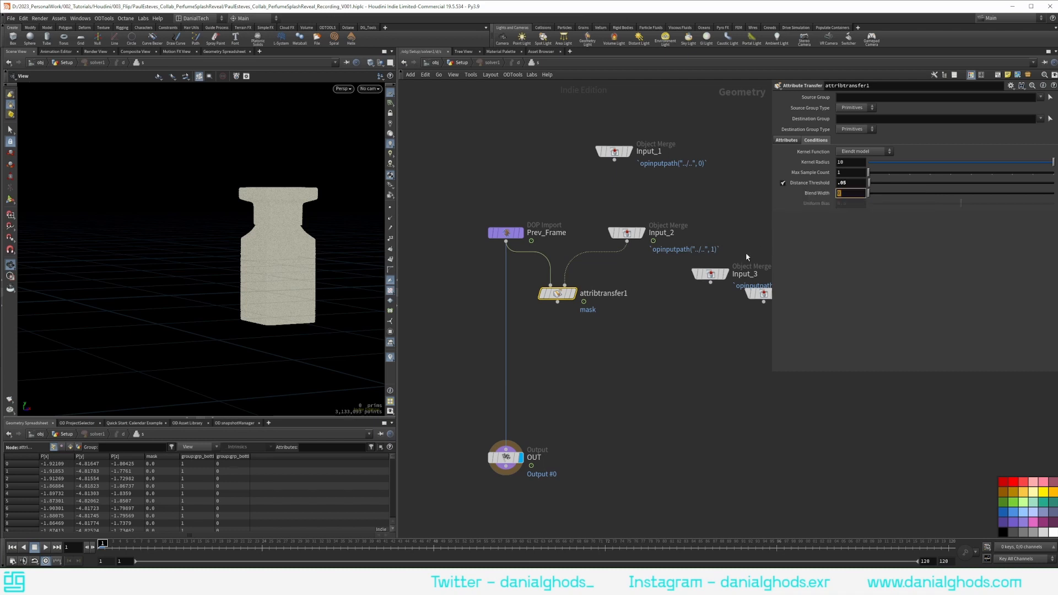
{"action": "type", "text": ".005"}
{"action": "key", "text": "Return"}
{"action": "left_click_drag", "start_coordinate": [557, 302], "coordinate": [574, 462]}
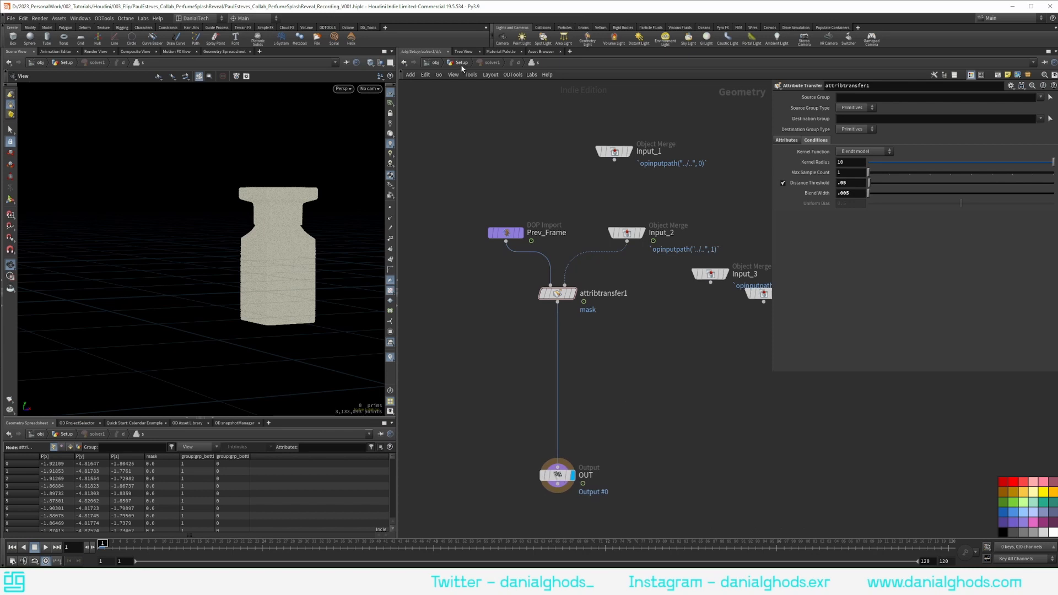
Return to the Setup network, play the solver to about frame 50, and examine the mask spreading over the bottle.
{"action": "left_click", "coordinate": [461, 63]}
{"action": "left_click", "coordinate": [597, 359]}
{"action": "left_click", "coordinate": [659, 313]}
{"action": "left_click_drag", "start_coordinate": [264, 278], "coordinate": [278, 300]}
{"action": "left_click", "coordinate": [45, 550]}
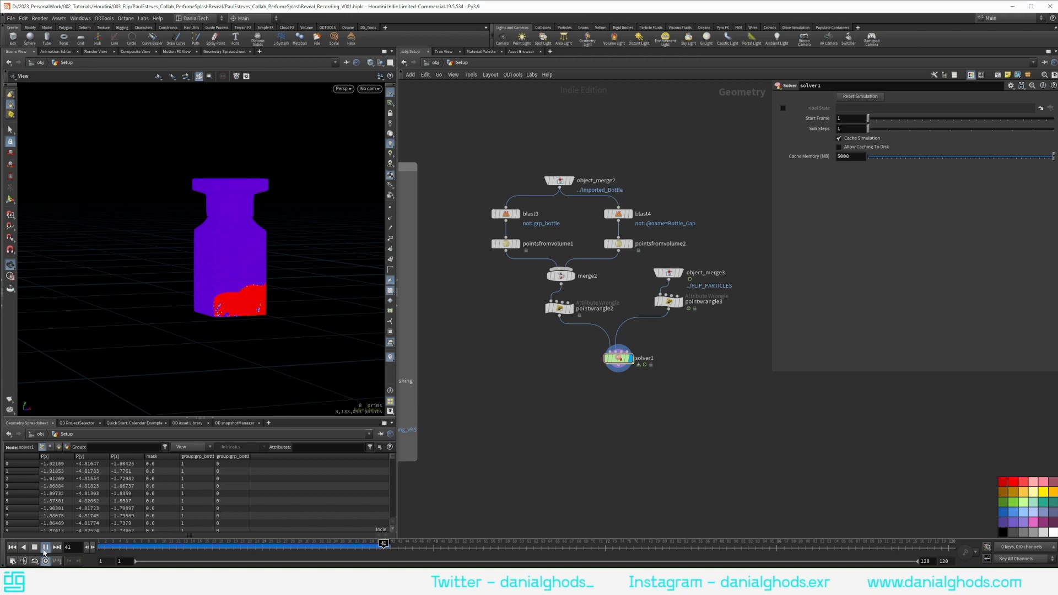
{"action": "left_click", "coordinate": [45, 550]}
{"action": "left_click_drag", "start_coordinate": [237, 264], "coordinate": [366, 287]}
{"action": "scroll", "coordinate": [170, 260], "scroll_direction": "up", "scroll_amount": 5}
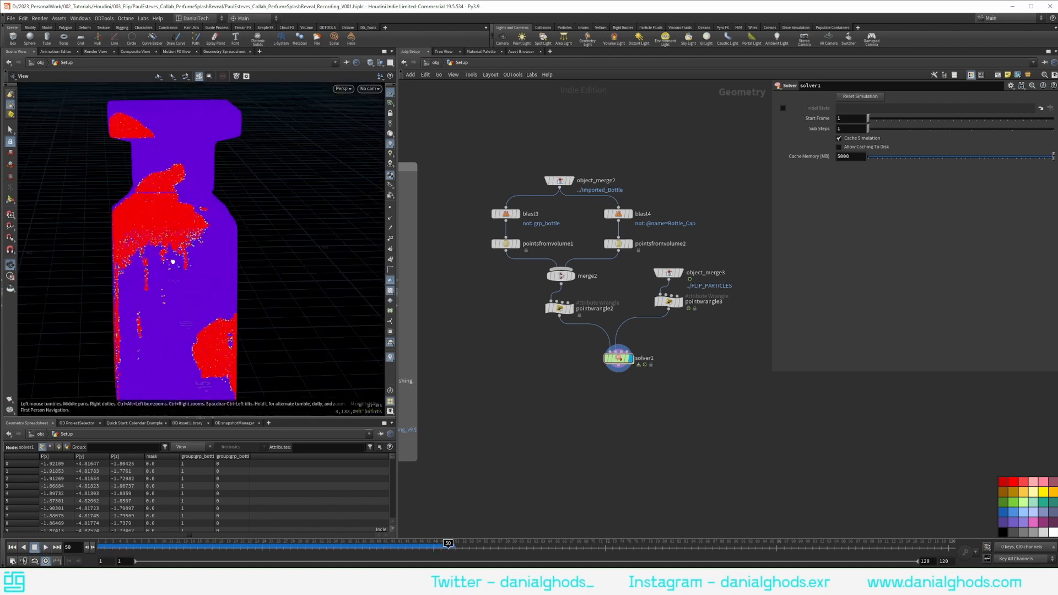
{"action": "left_click_drag", "start_coordinate": [170, 260], "coordinate": [232, 282]}
Overlay pointwrangle3's fluid particles as a template and compare them with the bottle mask at frame 13.
{"action": "left_click", "coordinate": [678, 304]}
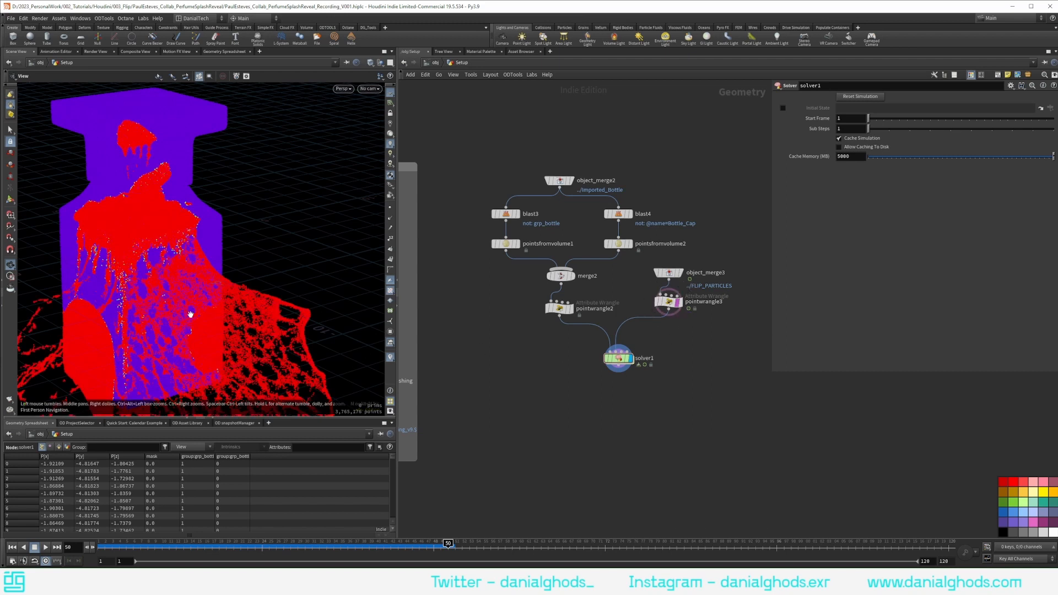
{"action": "scroll", "coordinate": [189, 312], "scroll_direction": "down", "scroll_amount": 6}
{"action": "mouse_move", "coordinate": [189, 312]}
{"action": "left_mouse_down"}
{"action": "mouse_move", "coordinate": [66, 333]}
{"action": "mouse_move", "coordinate": [184, 326]}
{"action": "left_mouse_up"}
{"action": "left_click_drag", "start_coordinate": [122, 543], "coordinate": [184, 543]}
{"action": "scroll", "coordinate": [149, 331], "scroll_direction": "up", "scroll_amount": 7}
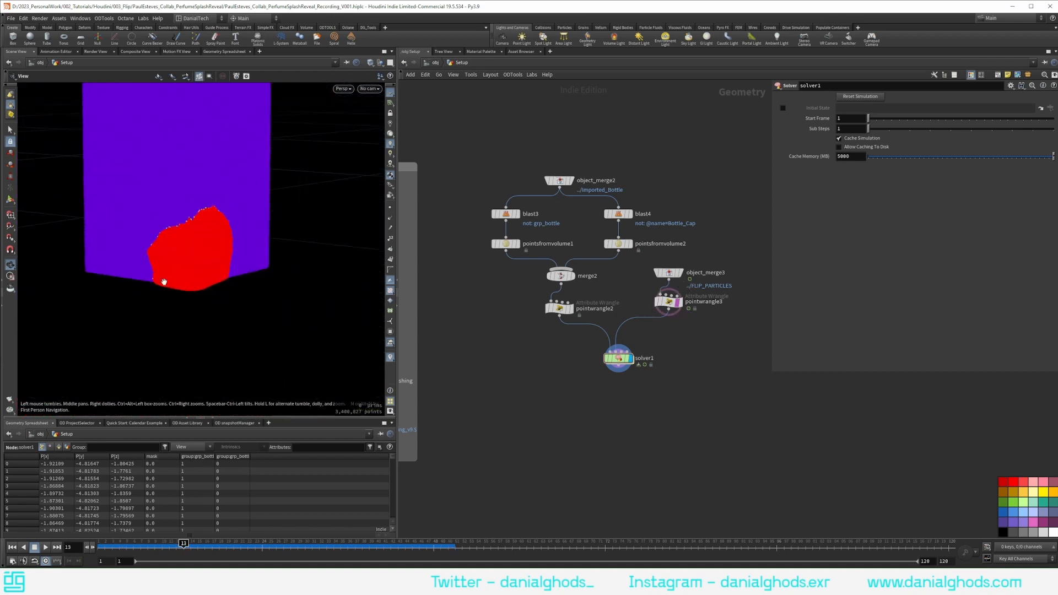
{"action": "left_click_drag", "start_coordinate": [163, 281], "coordinate": [283, 263]}
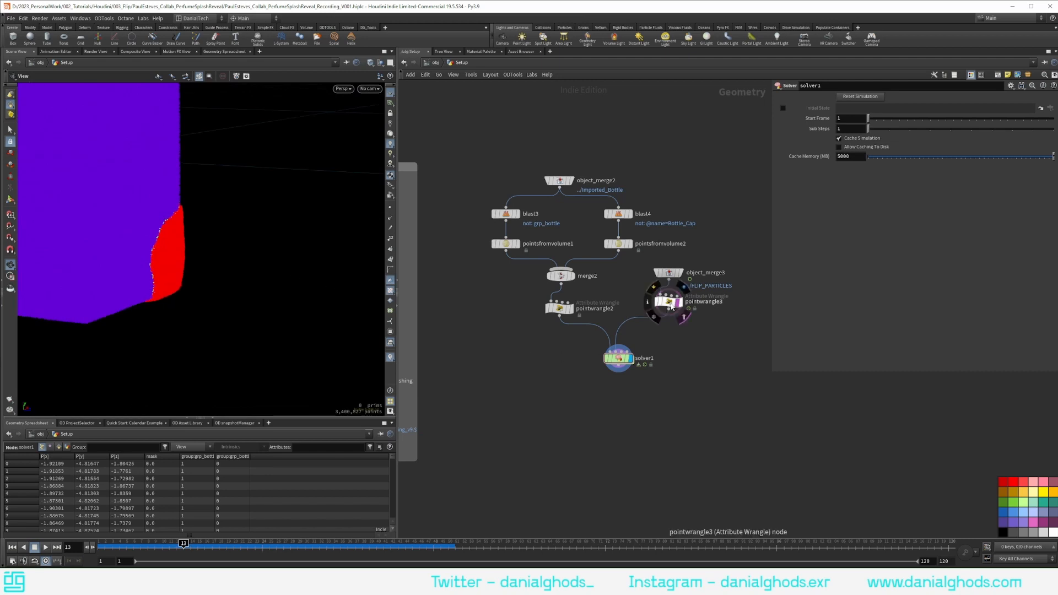
{"action": "left_click", "coordinate": [678, 304]}
{"action": "left_click_drag", "start_coordinate": [77, 243], "coordinate": [321, 328]}
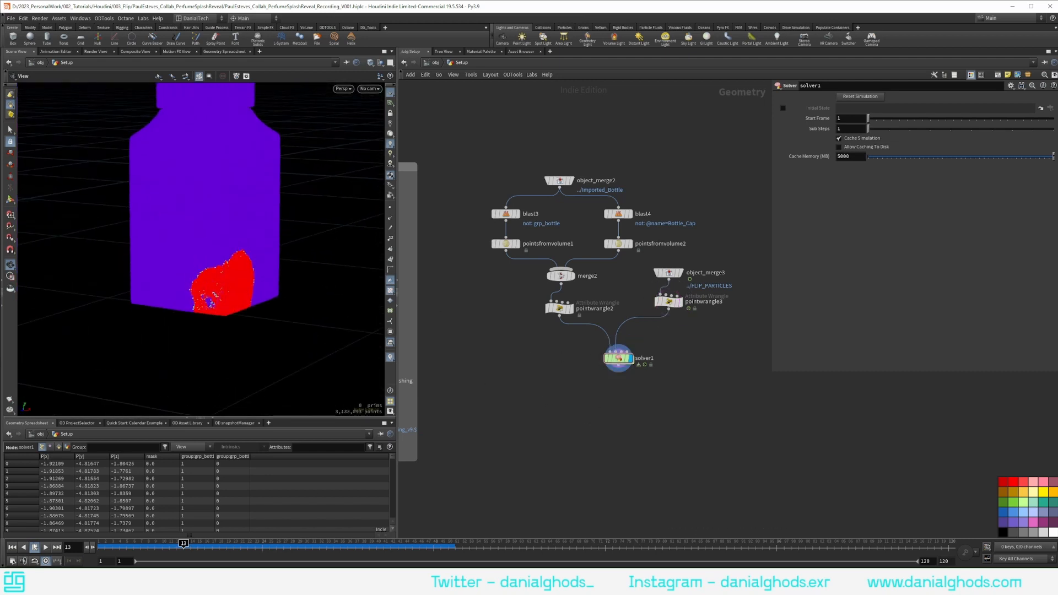
Rewind to frame 1 and add a Rest Position node after the Attribute Transfer inside the solver.
{"action": "left_click", "coordinate": [11, 547]}
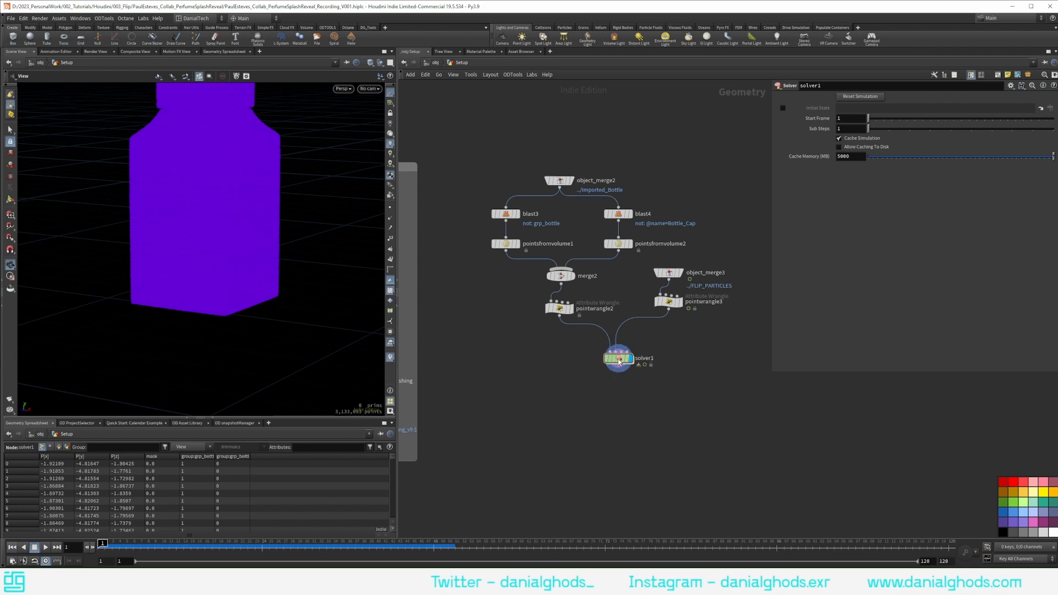
{"action": "double_click", "coordinate": [617, 358]}
{"action": "left_click", "coordinate": [518, 356]}
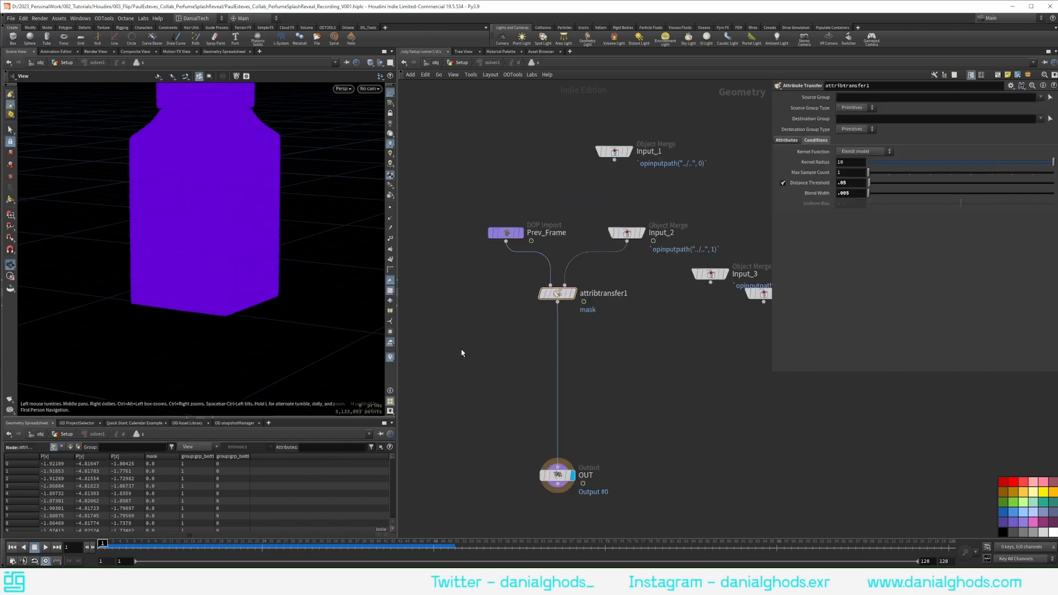
{"action": "right_click_drag", "start_coordinate": [224, 250], "coordinate": [176, 264]}
{"action": "left_click_drag", "start_coordinate": [188, 280], "coordinate": [199, 279]}
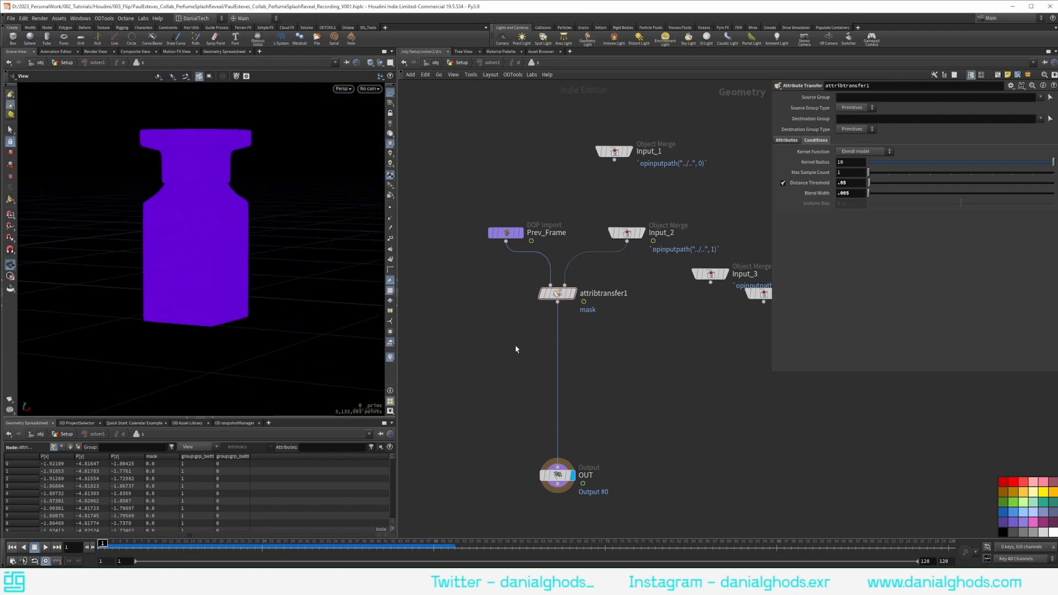
{"action": "key", "text": "Tab"}
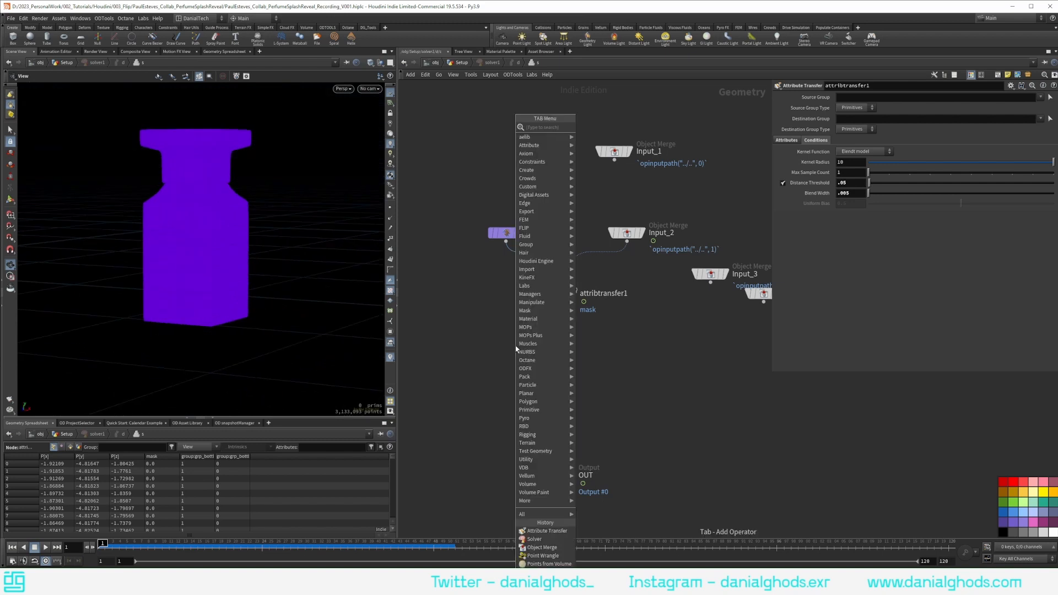
{"action": "type", "text": "rest"}
{"action": "key", "text": "Return"}
{"action": "left_click", "coordinate": [506, 343]}
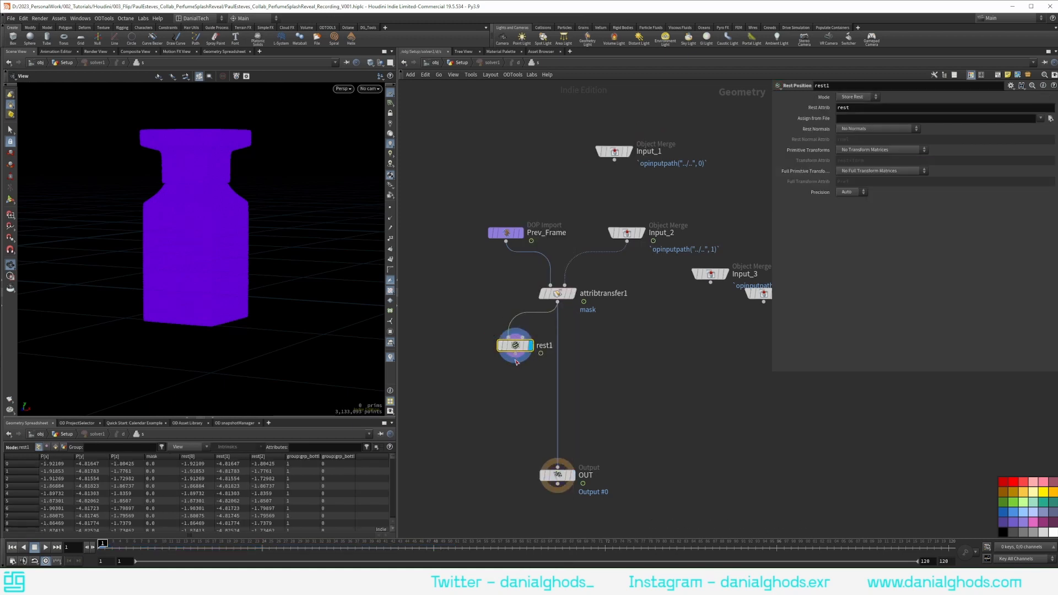
Add and display an Attribute Noise node below rest1, applying its vector noise to the P attribute.
{"action": "key", "text": "Tab"}
{"action": "type", "text": "attrib noise"}
{"action": "key", "text": "Return"}
{"action": "left_click", "coordinate": [513, 385]}
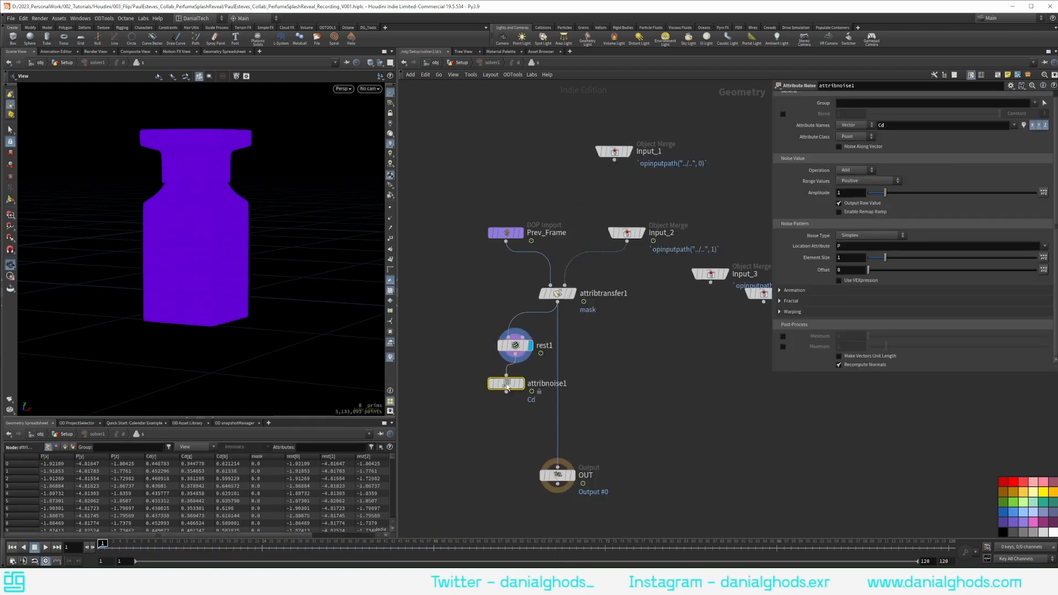
{"action": "left_click", "coordinate": [521, 385]}
{"action": "left_click_drag", "start_coordinate": [510, 384], "coordinate": [519, 387]}
{"action": "left_click_drag", "start_coordinate": [901, 126], "coordinate": [771, 141]}
{"action": "type", "text": "P"}
{"action": "key", "text": "Return"}
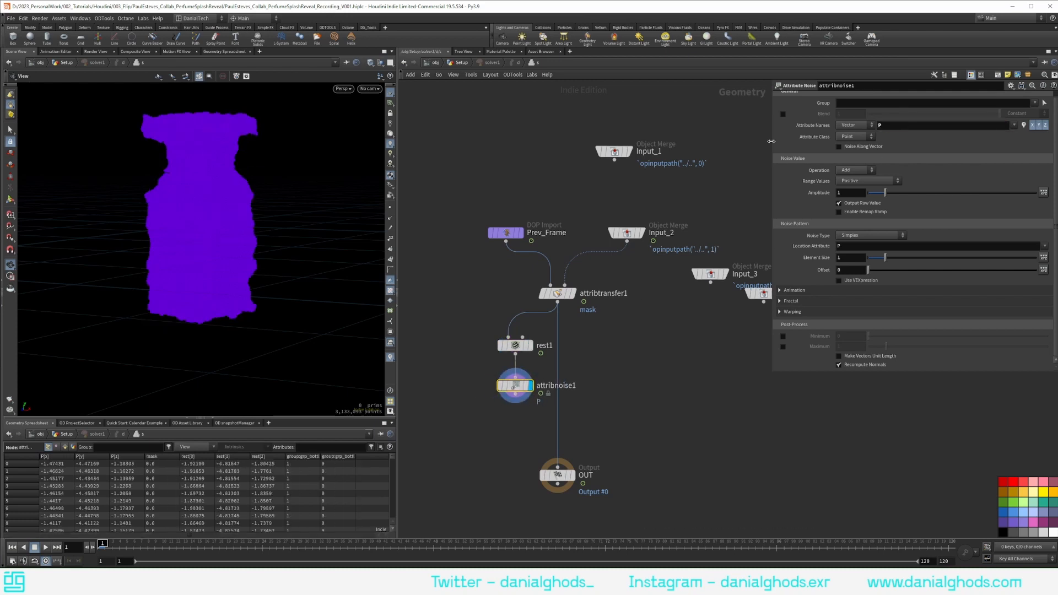
Set the Attribute Noise range to Zero Centered, with an amplitude of 2 and an element size of 4.
{"action": "left_click", "coordinate": [855, 183]}
{"action": "left_click", "coordinate": [852, 197]}
{"action": "left_click_drag", "start_coordinate": [849, 194], "coordinate": [778, 196]}
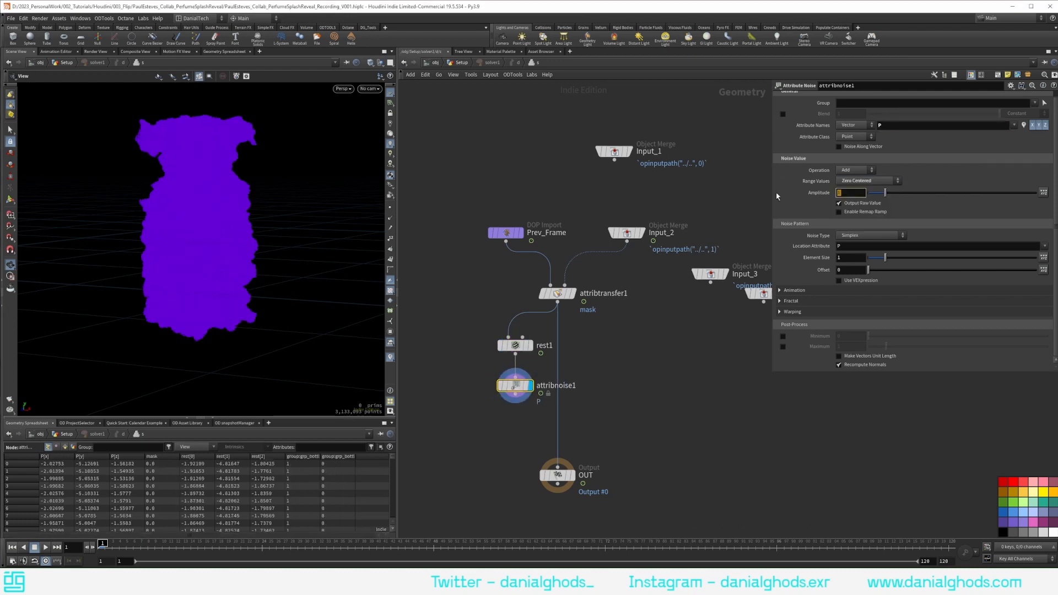
{"action": "type", "text": "2"}
{"action": "key", "text": "Tab"}
{"action": "key", "text": "Tab"}
{"action": "type", "text": "4"}
{"action": "key", "text": "Return"}
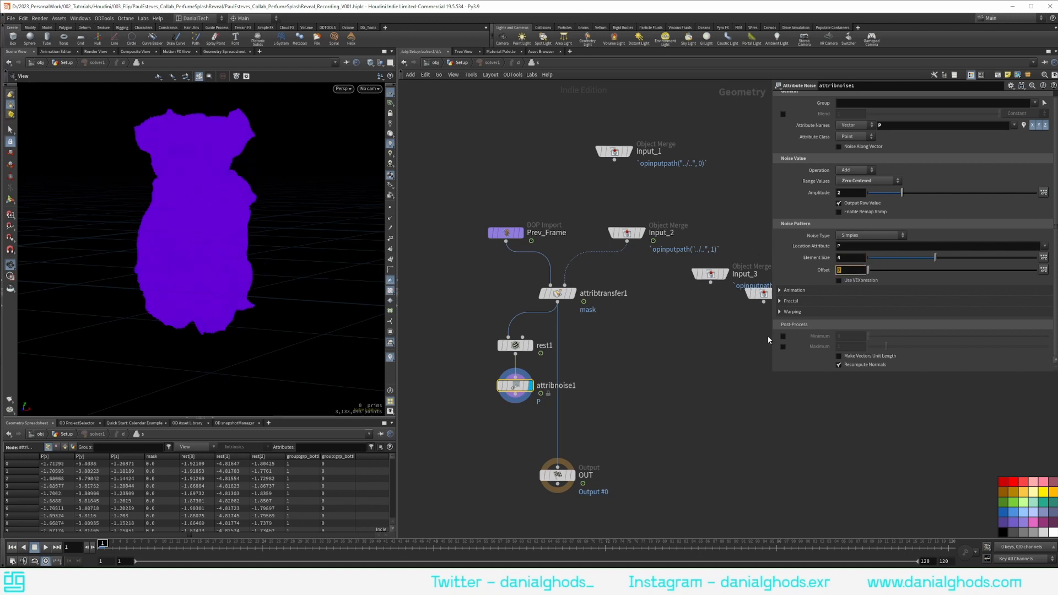
Reposition the Rest and Attribute Noise nodes and add an Attribute Swap node below the noise.
{"action": "left_click_drag", "start_coordinate": [476, 430], "coordinate": [528, 342]}
{"action": "mouse_move", "coordinate": [520, 346]}
{"action": "left_mouse_down"}
{"action": "mouse_move", "coordinate": [499, 337]}
{"action": "mouse_move", "coordinate": [510, 345]}
{"action": "left_mouse_up"}
{"action": "left_click_drag", "start_coordinate": [220, 260], "coordinate": [151, 243]}
{"action": "left_click", "coordinate": [493, 408]}
{"action": "key", "text": "Tab"}
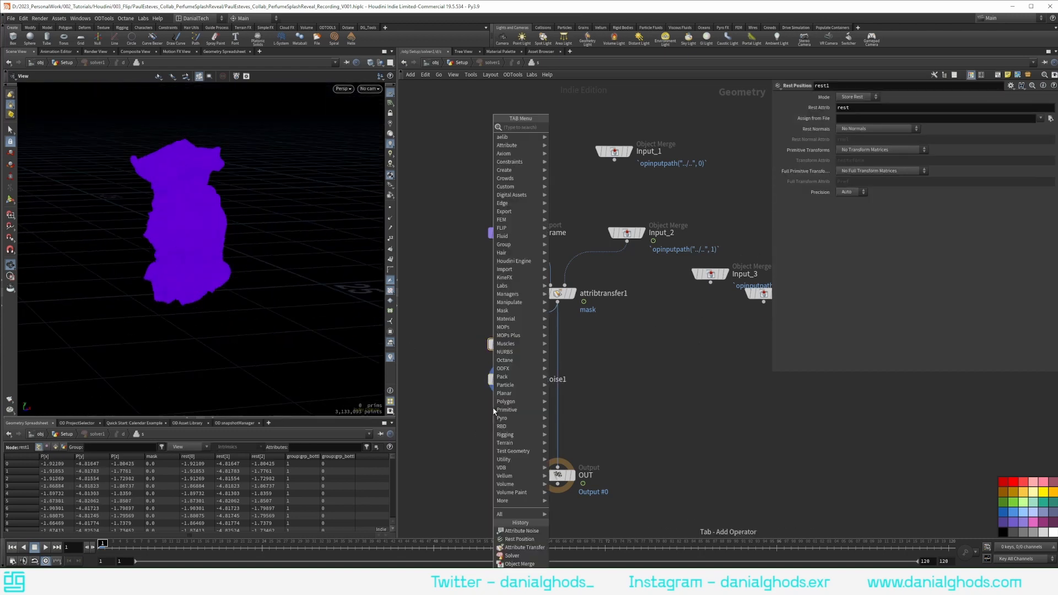
{"action": "type", "text": "attw"}
{"action": "key", "text": "Return"}
{"action": "left_click", "coordinate": [503, 433]}
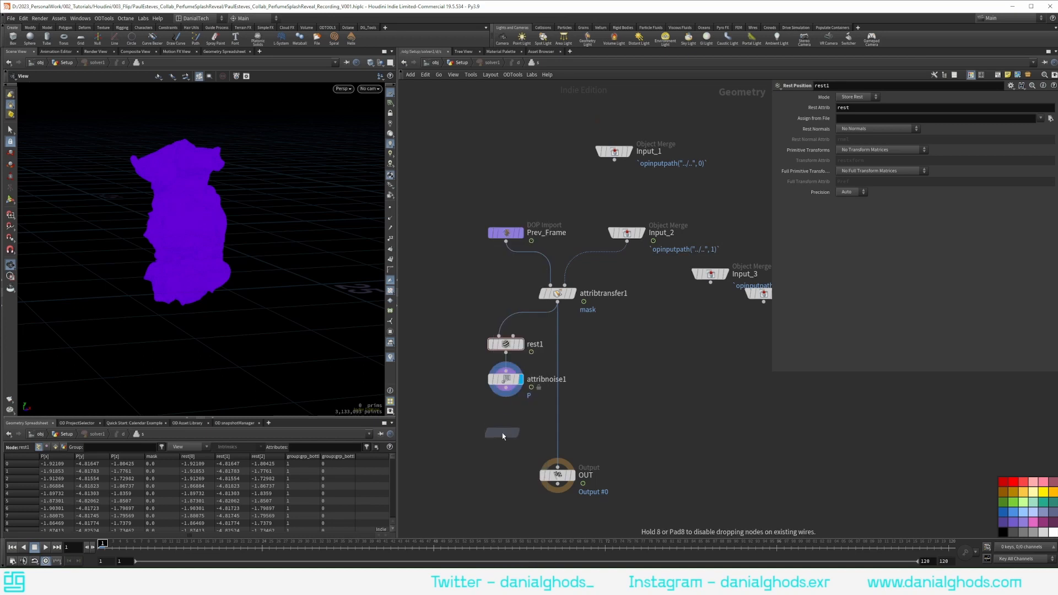
Set the Attribute Swap's source to rest and destination to P, and display the node.
{"action": "left_click", "coordinate": [893, 140]}
{"action": "type", "text": "rest"}
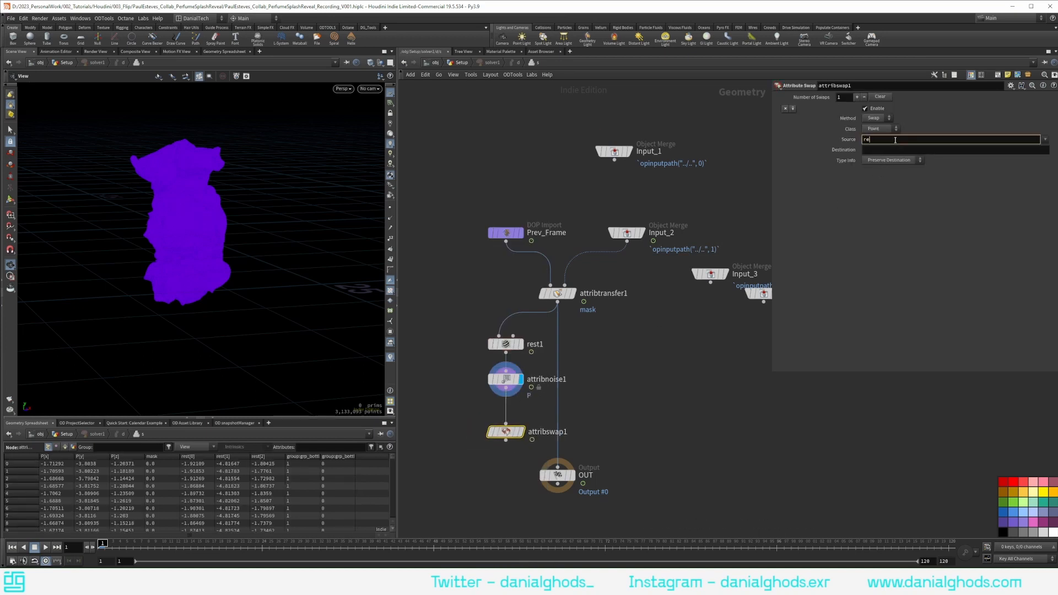
{"action": "key", "text": "Tab"}
{"action": "type", "text": "P"}
{"action": "key", "text": "Return"}
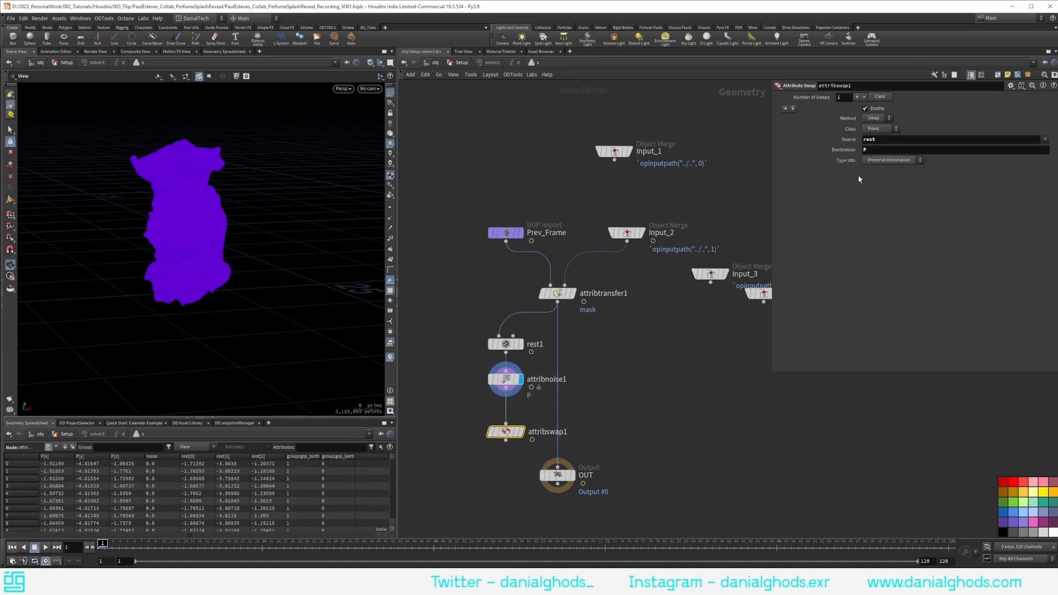
{"action": "left_click", "coordinate": [520, 432]}
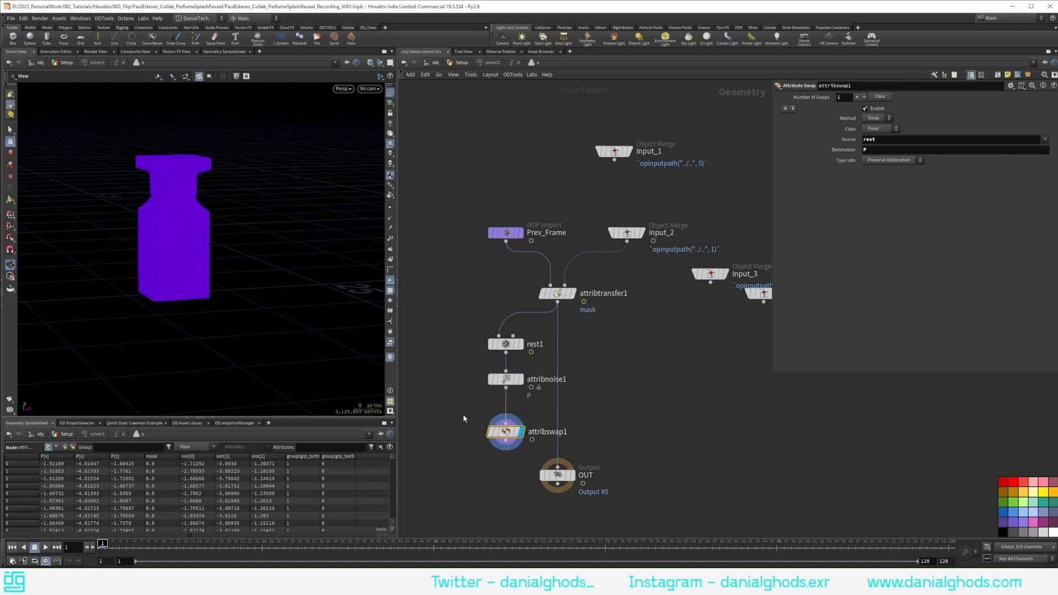
Compare the bottle's shape at the Attribute Noise node with its shape at the Attribute Swap node.
{"action": "scroll", "coordinate": [190, 292], "scroll_direction": "up", "scroll_amount": 5}
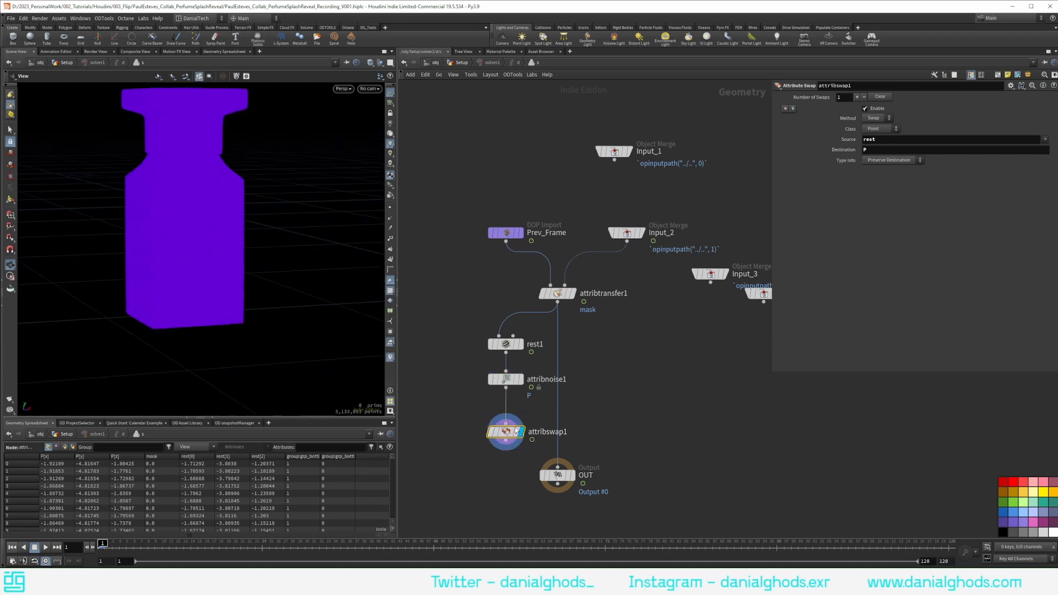
{"action": "left_click", "coordinate": [521, 380]}
{"action": "scroll", "coordinate": [190, 279], "scroll_direction": "down", "scroll_amount": 5}
{"action": "middle_click_drag", "start_coordinate": [187, 278], "coordinate": [212, 316]}
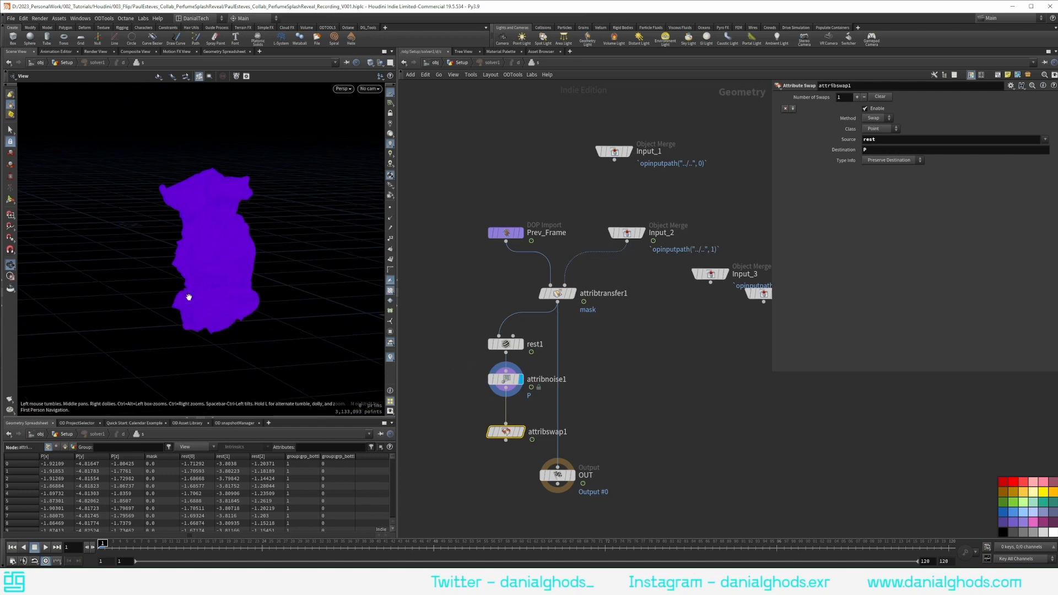
{"action": "left_click_drag", "start_coordinate": [238, 269], "coordinate": [247, 287]}
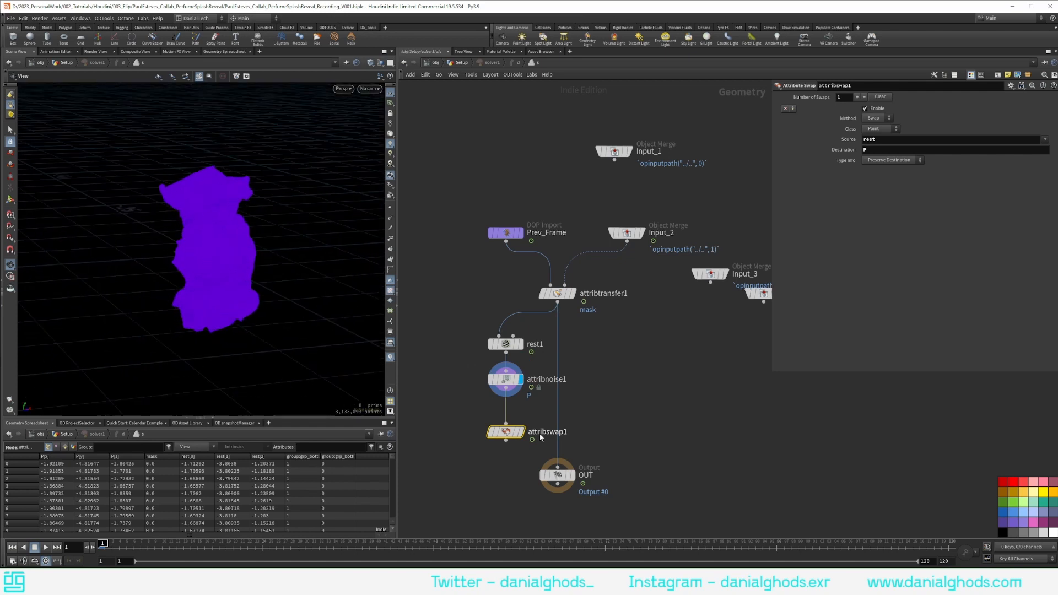
{"action": "left_click", "coordinate": [520, 432]}
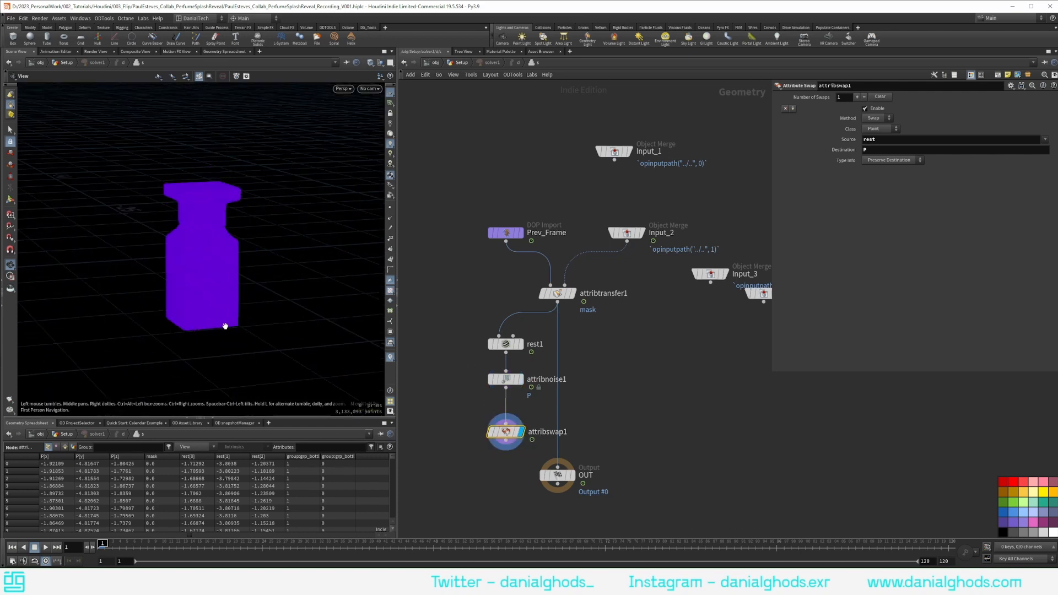
Connect the Attribute Swap's output to the OUT node in place of the Attribute Transfer's direct connection.
{"action": "middle_click_drag", "start_coordinate": [509, 457], "coordinate": [503, 394]}
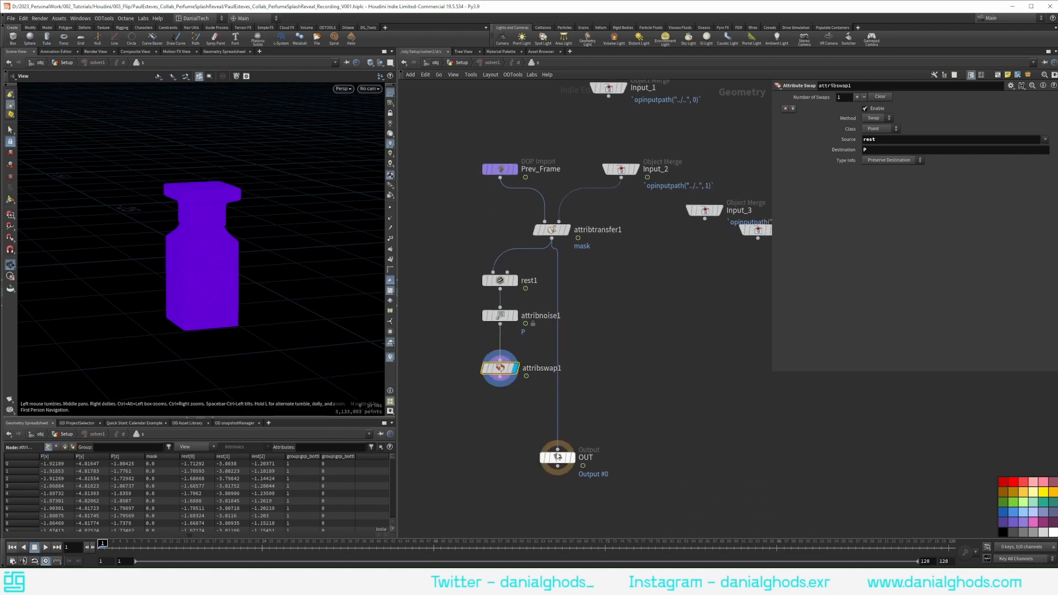
{"action": "left_click_drag", "start_coordinate": [556, 464], "coordinate": [551, 466]}
{"action": "left_click", "coordinate": [478, 449]}
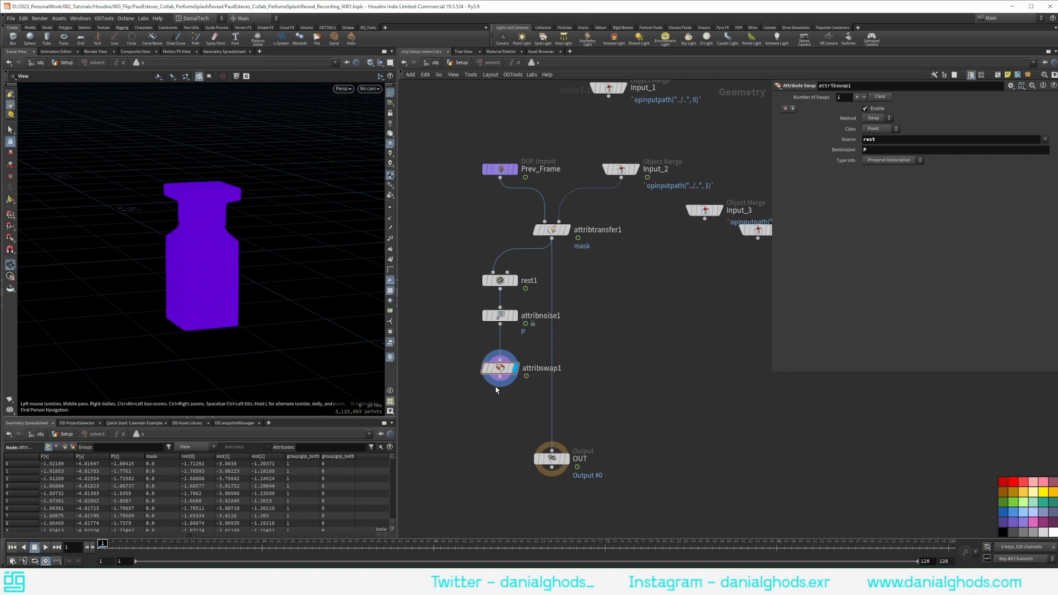
{"action": "left_click_drag", "start_coordinate": [500, 376], "coordinate": [505, 413]}
Align the Rest, Attribute Noise, Attribute Swap and OUT nodes under the Attribute Transfer, leaving a gap above the swap.
{"action": "left_click", "coordinate": [500, 280]}
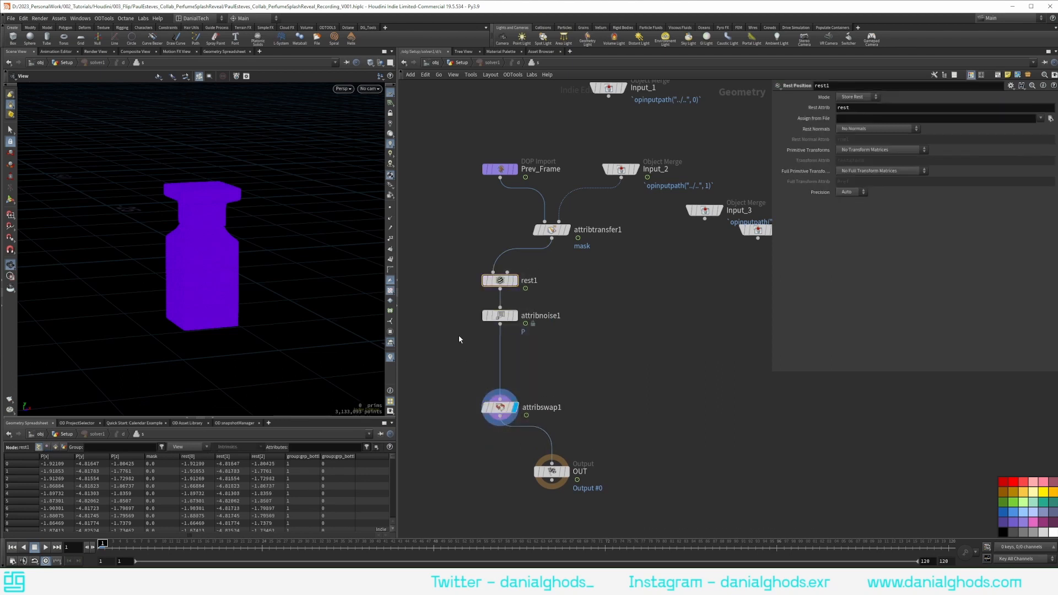
{"action": "left_click_drag", "start_coordinate": [459, 339], "coordinate": [555, 270]}
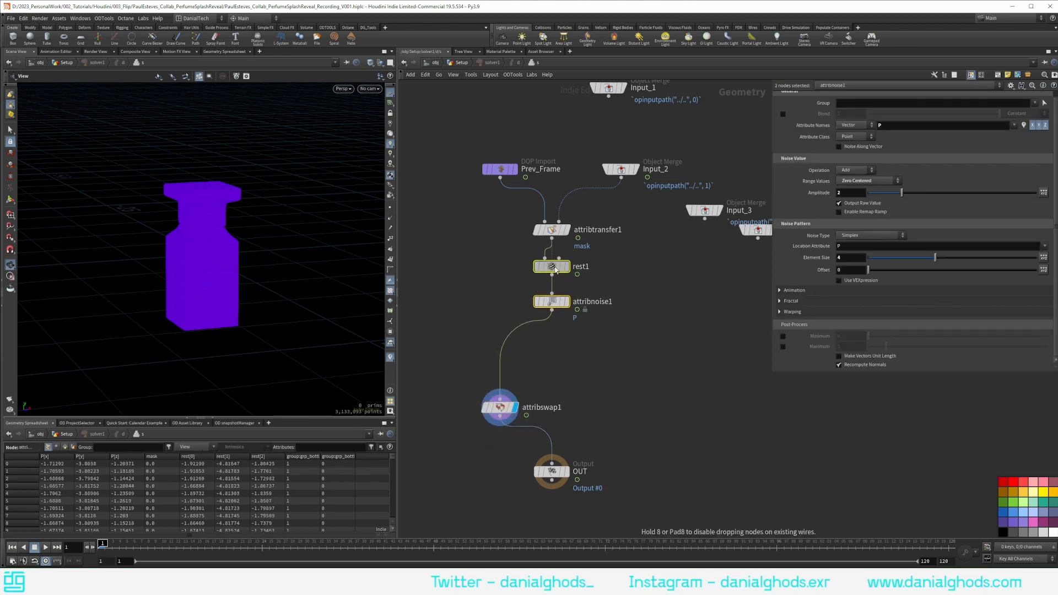
{"action": "left_click", "coordinate": [515, 353]}
{"action": "left_click_drag", "start_coordinate": [500, 406], "coordinate": [545, 408]}
{"action": "left_click_drag", "start_coordinate": [517, 497], "coordinate": [550, 417]}
{"action": "key", "text": "l"}
{"action": "left_click", "coordinate": [507, 394]}
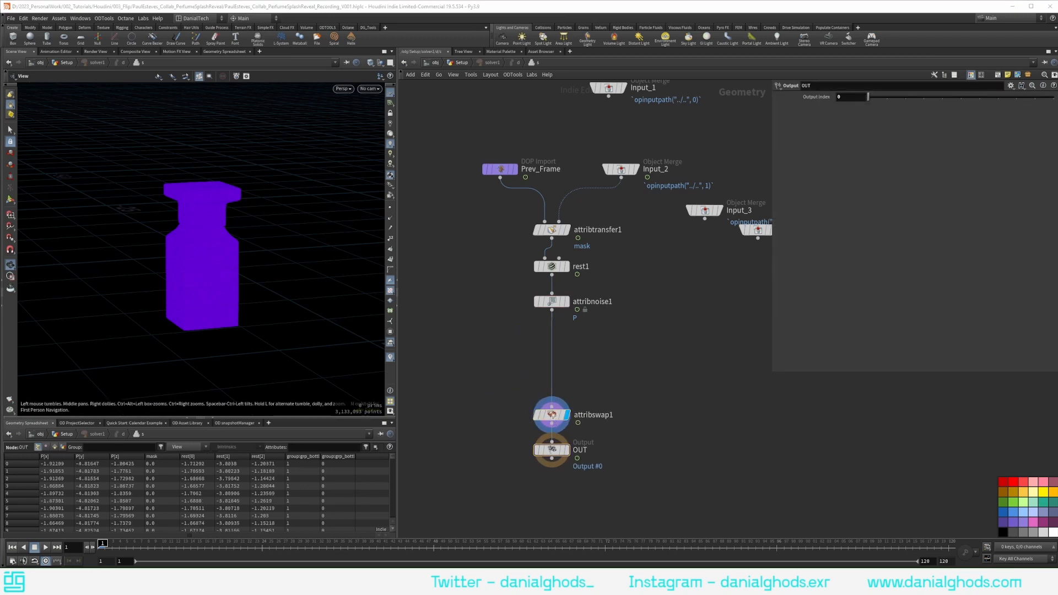
Insert a Point Wrangle between the Attribute Noise and Attribute Swap nodes.
{"action": "key", "text": "Tab"}
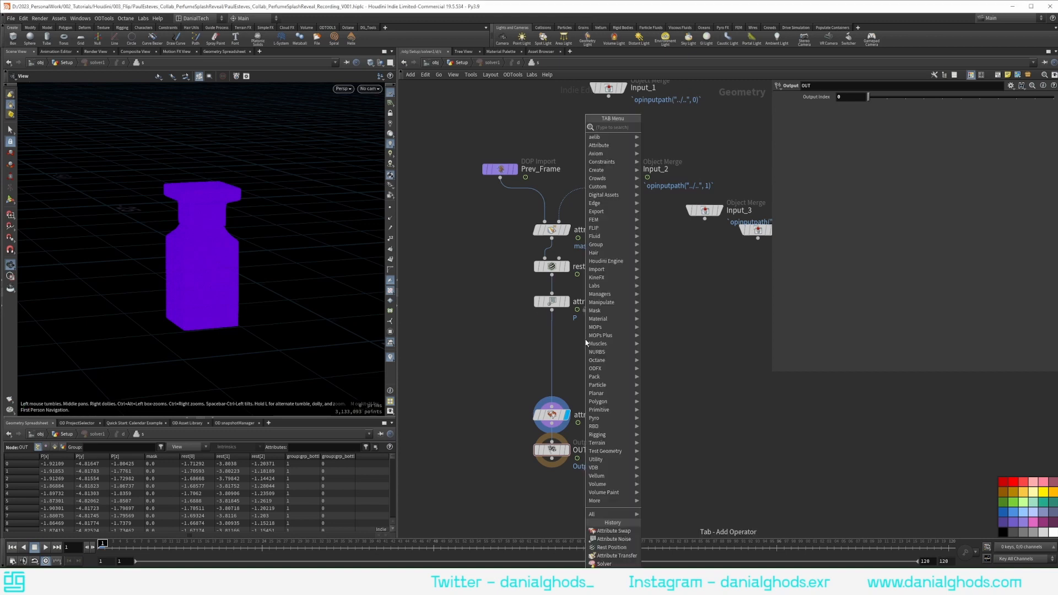
{"action": "type", "text": "pointw"}
{"action": "key", "text": "Return"}
{"action": "left_click", "coordinate": [553, 342]}
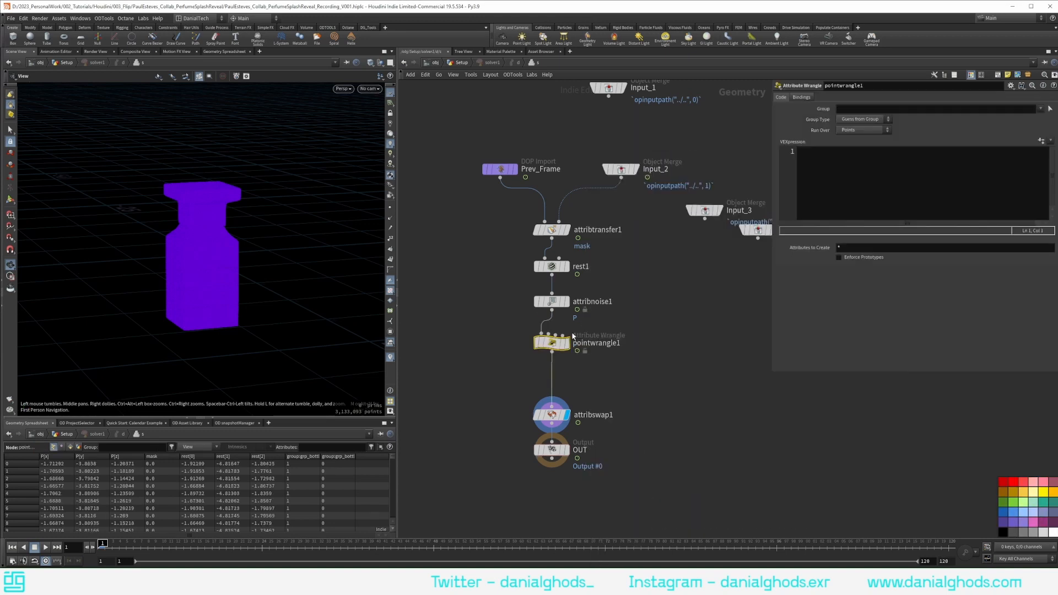
Enter VEX copying f@mask to f@infect, then setting uninfected points to 1 near infected ones, using nearpoints with chf("Search") and chi("PtAmount").
{"action": "left_click", "coordinate": [832, 193]}
{"action": "type", "text": "f@infect = f@mask;  if(f@infect==0){     float search = chf(\"Search\");     int spnts[] = nearpoints(0,@P,search,chi(\"PtAmount\"));     int pt;     foreach(pt;spnts){         if(point(0,\"infect\",pt)==1){         f@infect=1;         }    } }"}
{"action": "key", "text": "ctrl+a"}
{"action": "left_click_drag", "start_coordinate": [772, 183], "coordinate": [733, 183]}
{"action": "left_click", "coordinate": [800, 216]}
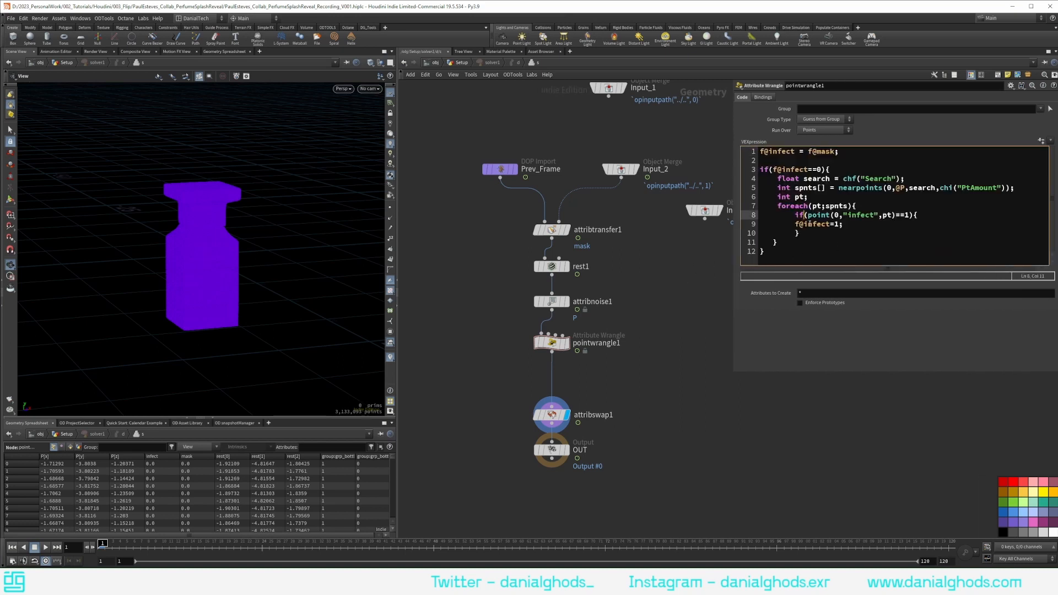
Create the wrangle's spare parameters from the VEX code and set Search to 2 and Ptamount to 2.
{"action": "left_click", "coordinate": [1041, 141]}
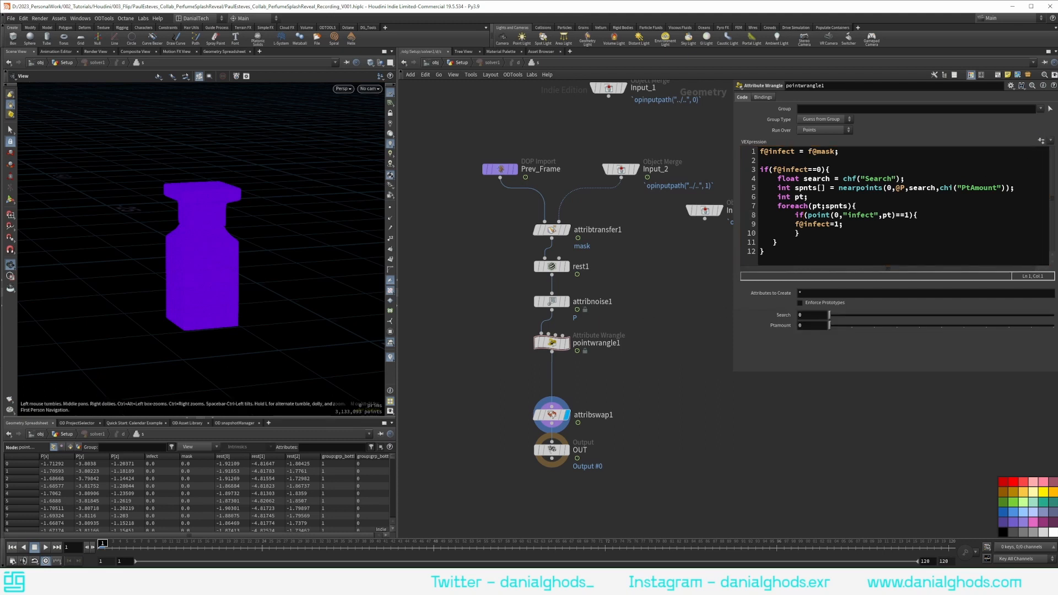
{"action": "type", "text": "2"}
{"action": "key", "text": "Tab"}
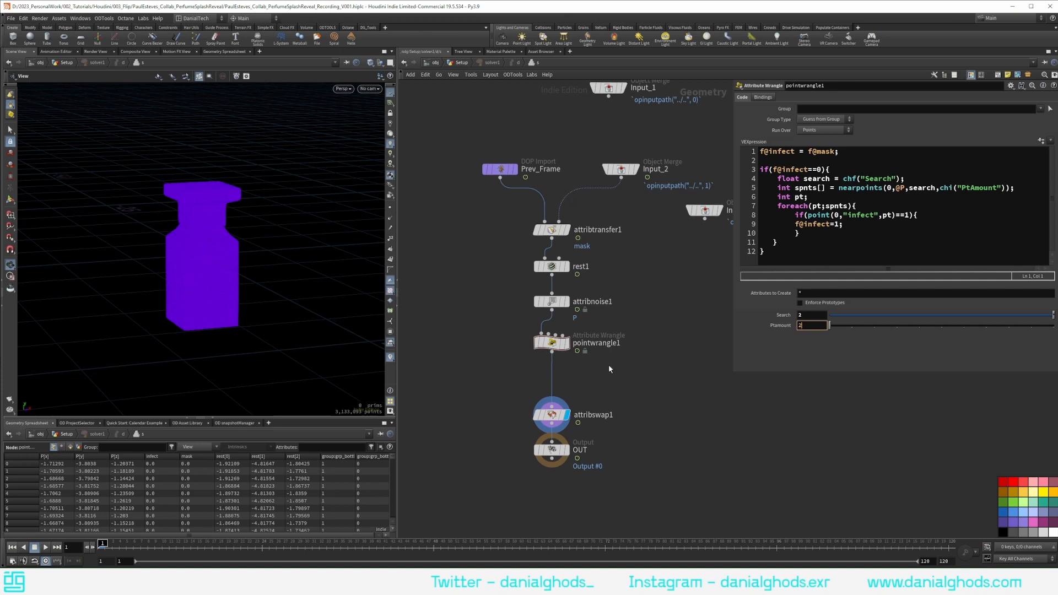
{"action": "key", "text": "Return"}
Lay out the nodes from the Attribute Transfer down to OUT evenly, and return to the Setup network.
{"action": "left_click_drag", "start_coordinate": [516, 486], "coordinate": [573, 208]}
{"action": "key", "text": "l"}
{"action": "left_click", "coordinate": [550, 395]}
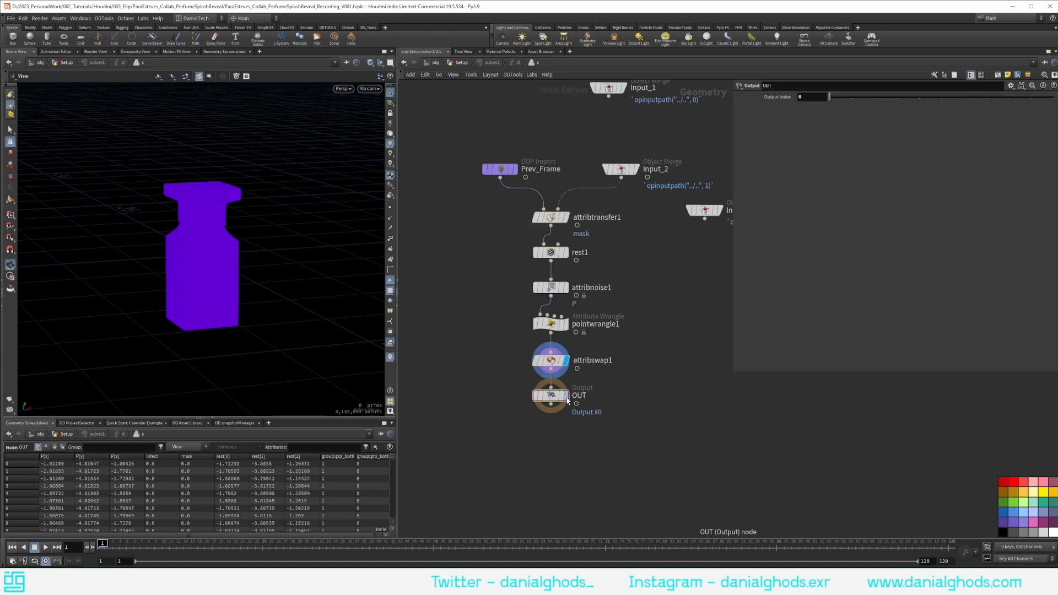
{"action": "left_click", "coordinate": [458, 62]}
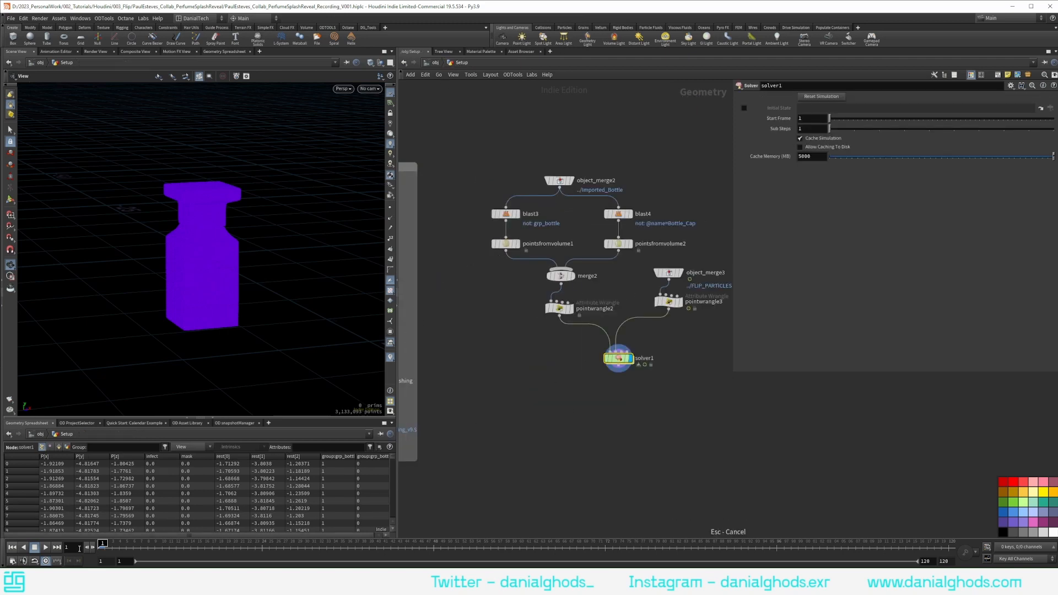
Play the solver simulation up to frame 50 and examine the infected areas on the bottle from several angles, including the solver's node info.
{"action": "left_click", "coordinate": [45, 548]}
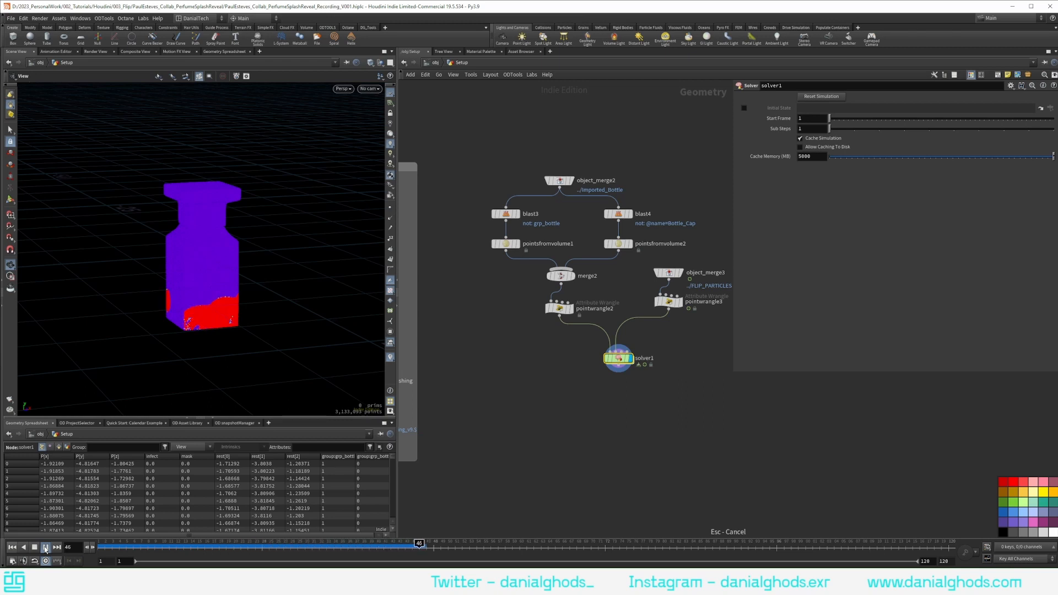
{"action": "left_click", "coordinate": [46, 547]}
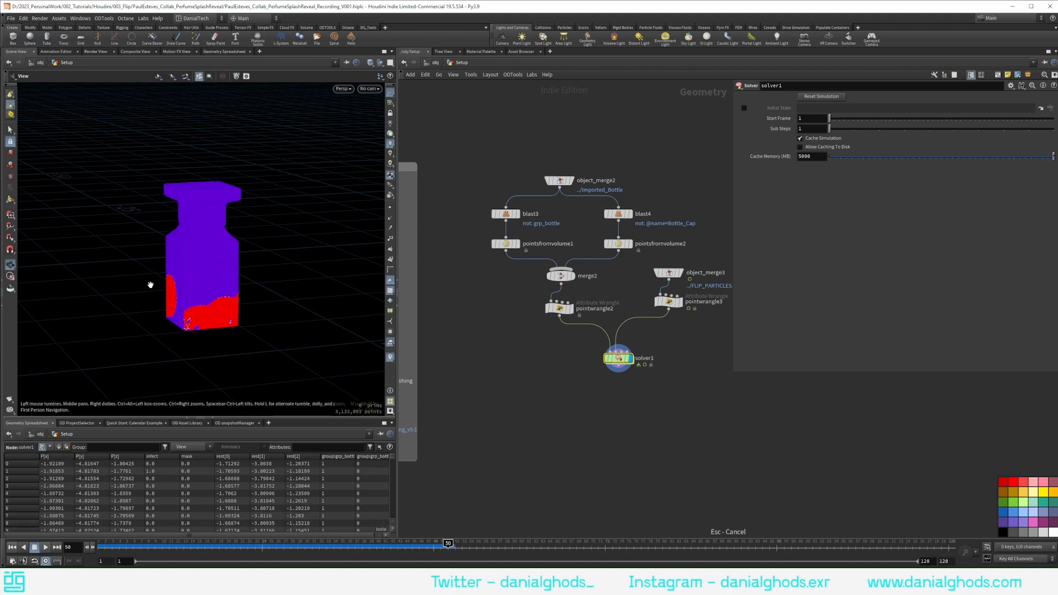
{"action": "left_click_drag", "start_coordinate": [197, 313], "coordinate": [151, 317]}
{"action": "right_click_drag", "start_coordinate": [152, 317], "coordinate": [290, 262]}
{"action": "left_click_drag", "start_coordinate": [290, 262], "coordinate": [330, 270]}
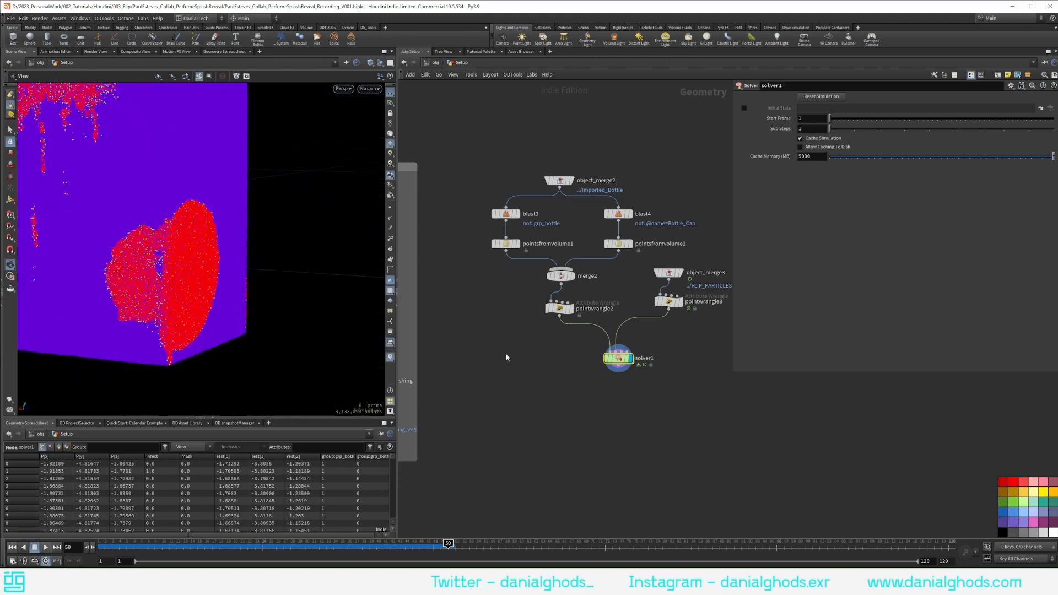
{"action": "left_click", "coordinate": [596, 358]}
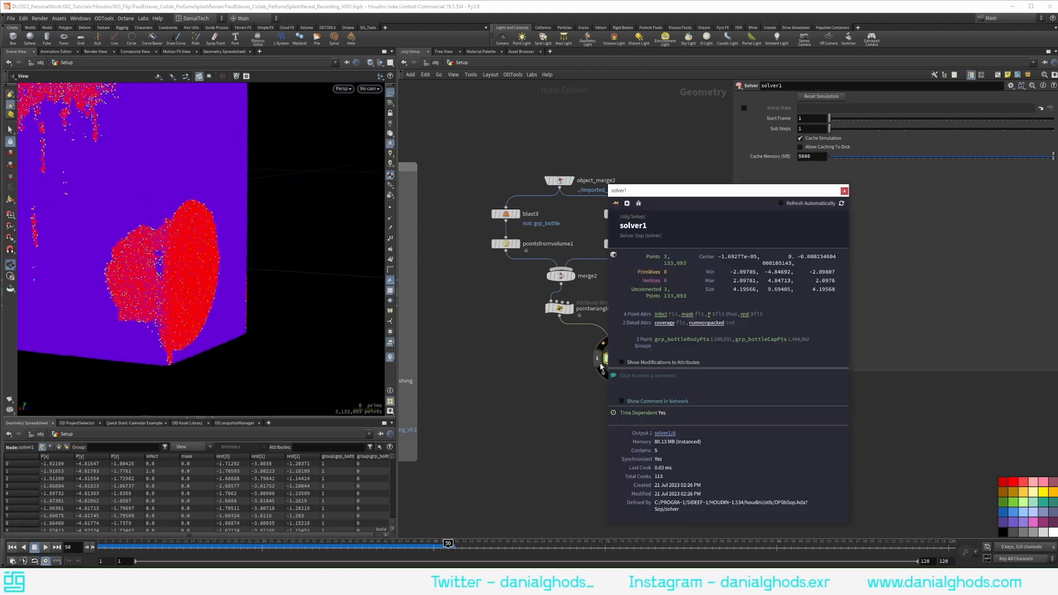
{"action": "left_click", "coordinate": [687, 315]}
{"action": "left_click", "coordinate": [660, 316]}
{"action": "right_click_drag", "start_coordinate": [368, 333], "coordinate": [194, 286]}
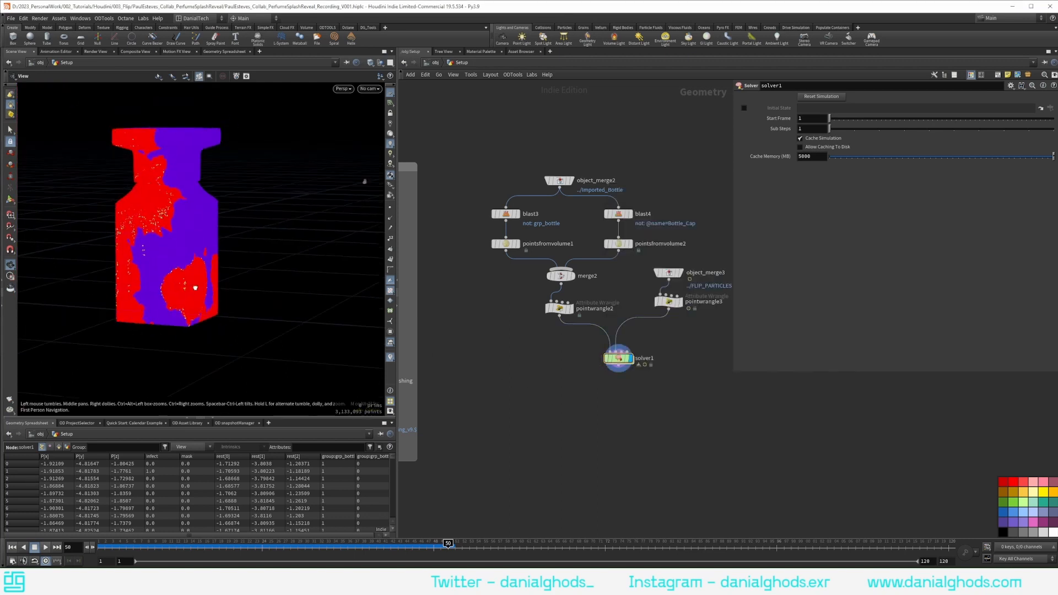
{"action": "left_click_drag", "start_coordinate": [195, 286], "coordinate": [163, 290]}
{"action": "middle_click_drag", "start_coordinate": [163, 287], "coordinate": [192, 259]}
Scrub the simulation from its start to frame 17 and examine the early infection at the bottle's base.
{"action": "left_click", "coordinate": [101, 547]}
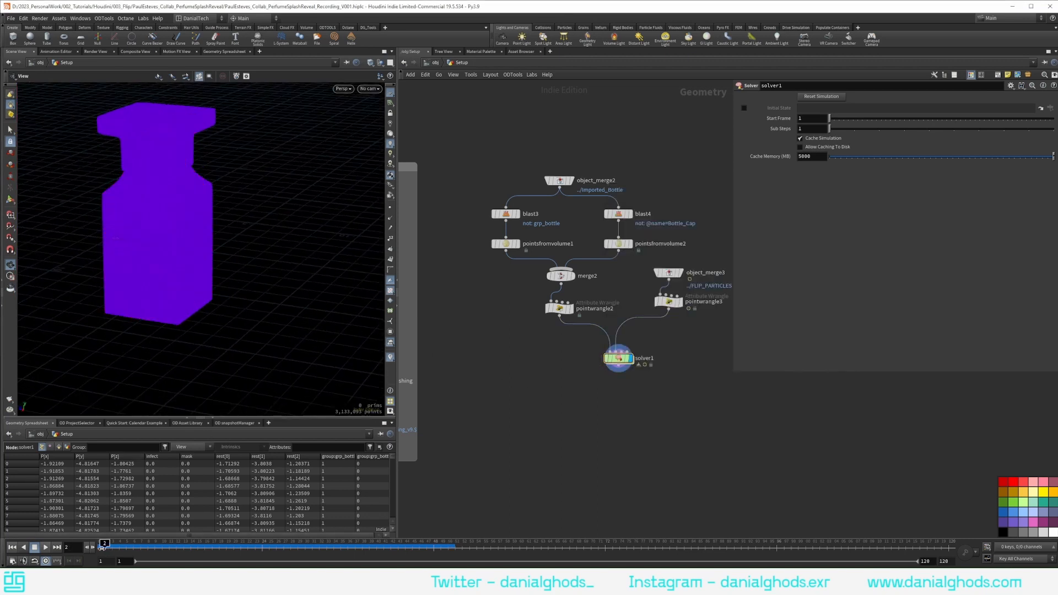
{"action": "left_click_drag", "start_coordinate": [107, 547], "coordinate": [211, 544]}
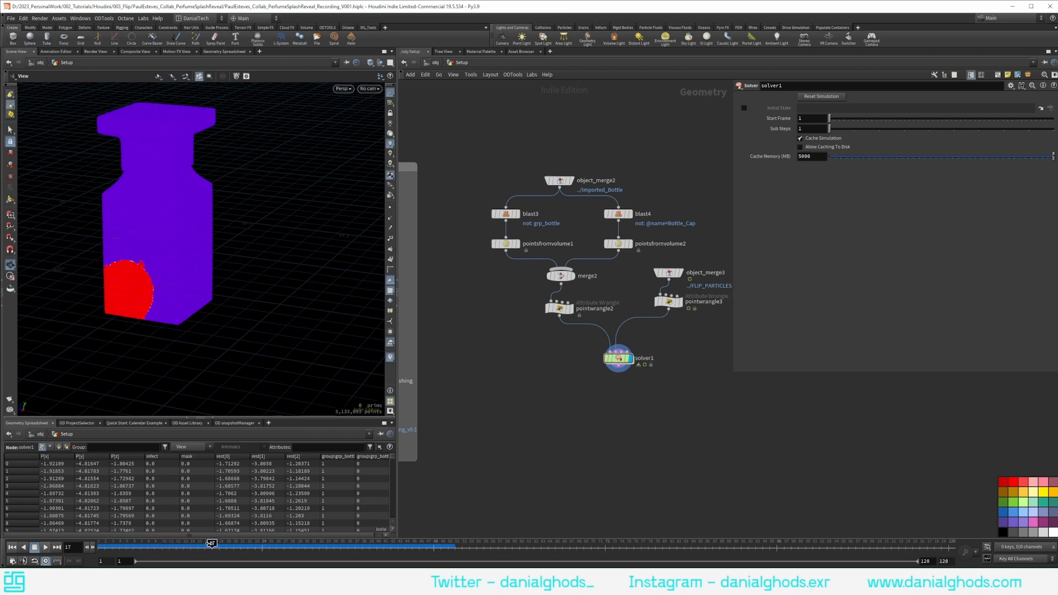
{"action": "right_click_drag", "start_coordinate": [110, 269], "coordinate": [194, 255], "text": "alt"}
{"action": "left_click_drag", "start_coordinate": [80, 301], "coordinate": [140, 285], "text": "alt"}
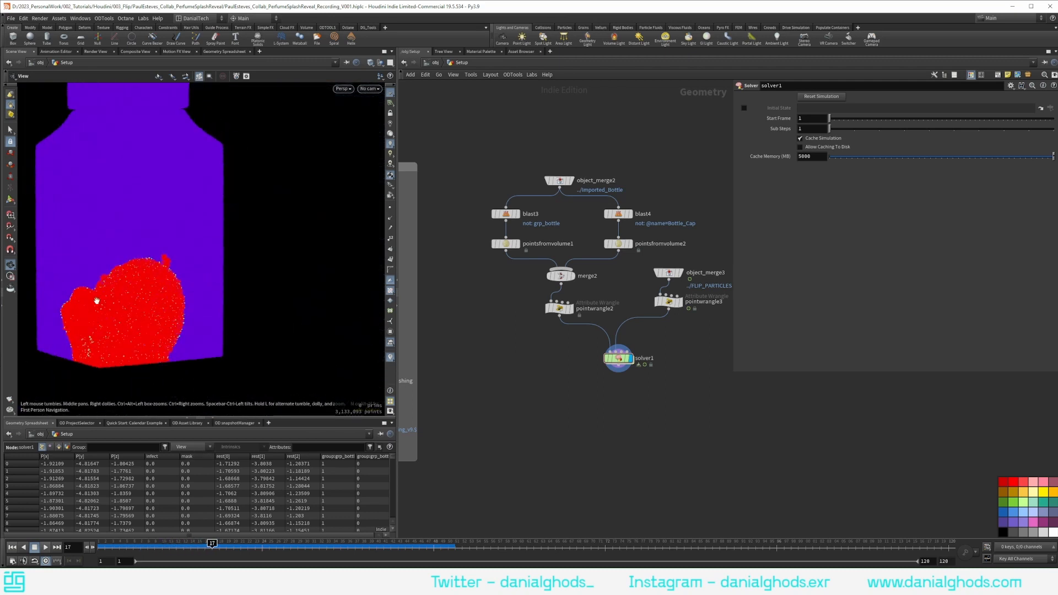
Template pointwrangle3 to overlay the fluid particles on the bottle, and scrub to frame 55 to compare them with the infection.
{"action": "left_click", "coordinate": [681, 311]}
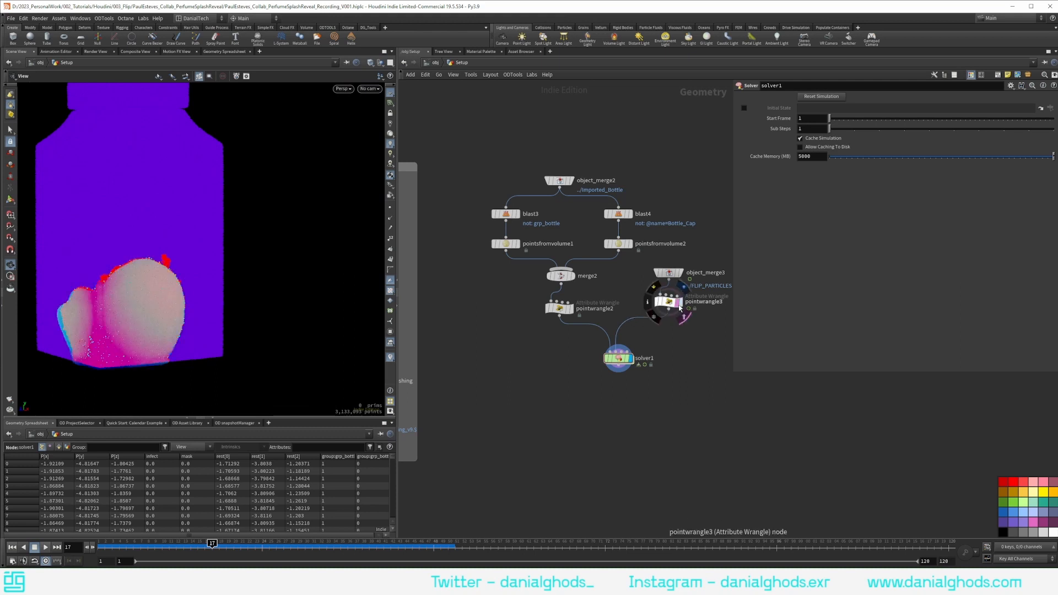
{"action": "left_click", "coordinate": [683, 287]}
{"action": "left_click", "coordinate": [634, 342]}
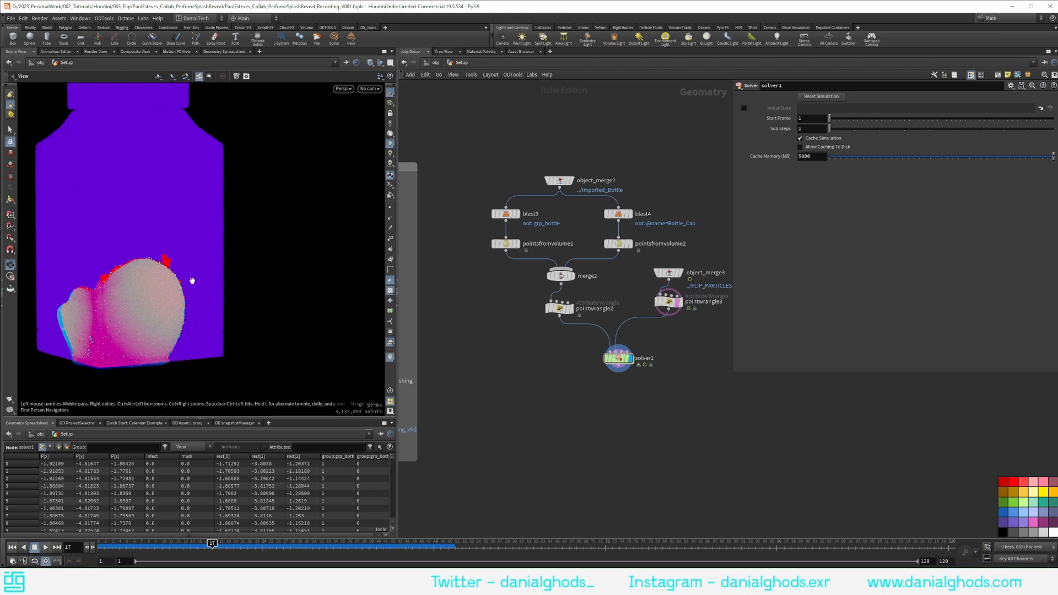
{"action": "left_click_drag", "start_coordinate": [211, 543], "coordinate": [483, 532]}
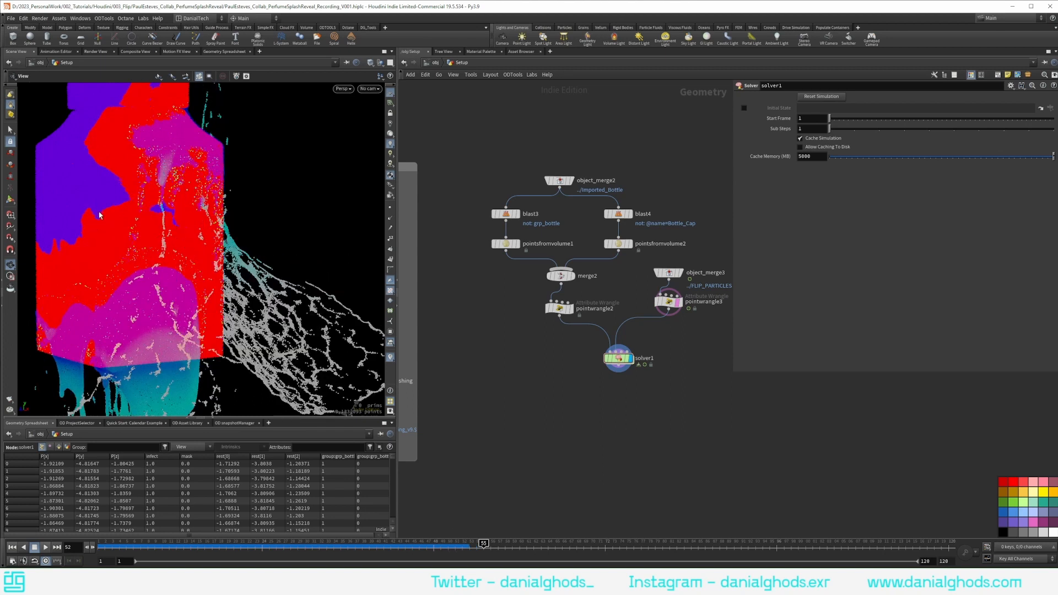
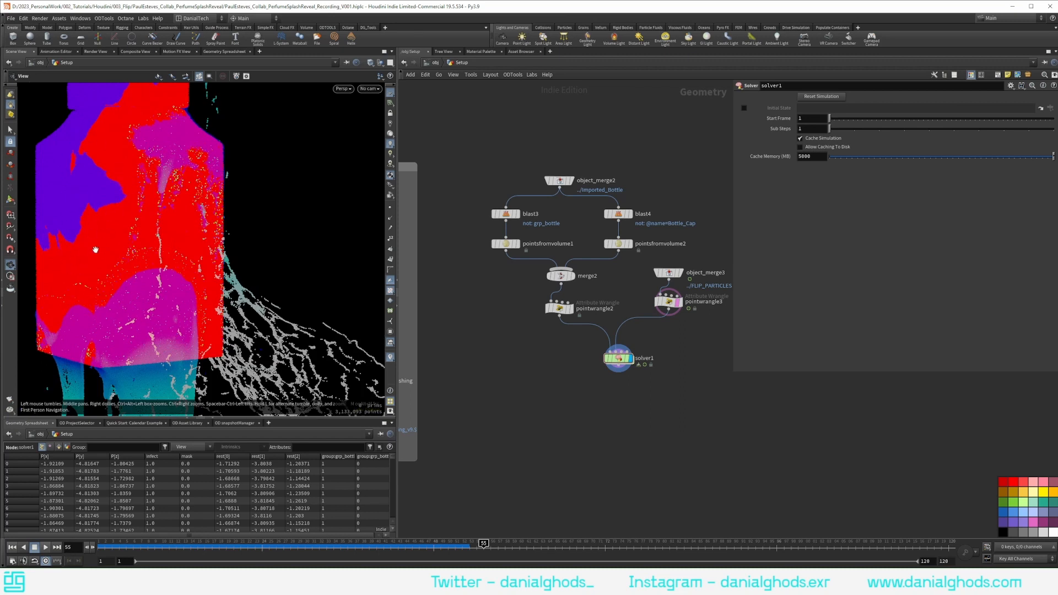
Add a File Cache node connected under solver1 and name it SopSolver_Cache.
{"action": "middle_click_drag", "start_coordinate": [617, 418], "coordinate": [555, 375]}
{"action": "key", "text": "Tab"}
{"action": "type", "text": "filecac"}
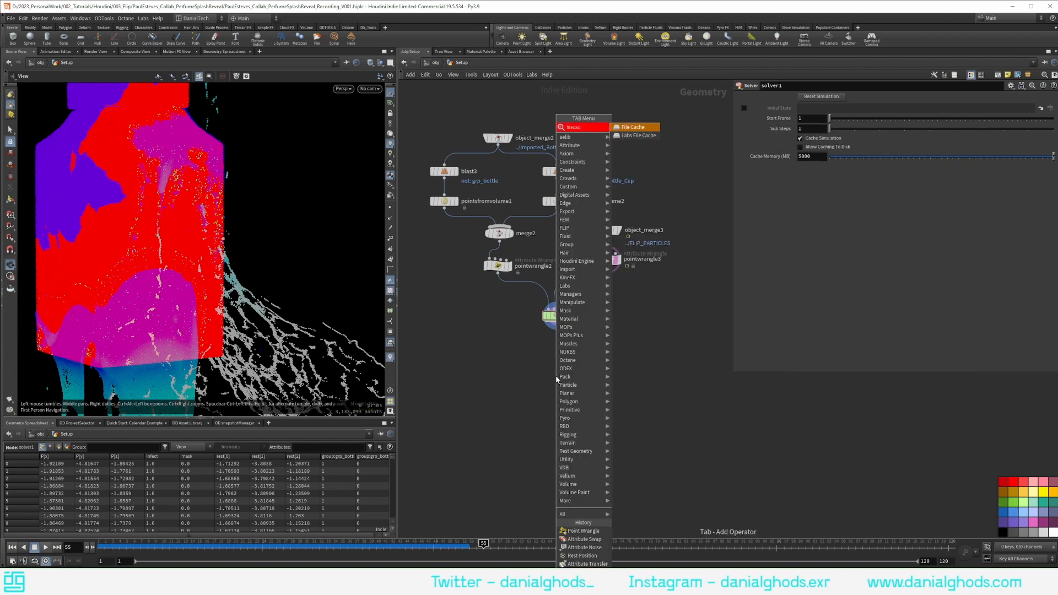
{"action": "key", "text": "Return"}
{"action": "left_click", "coordinate": [556, 379]}
{"action": "left_click_drag", "start_coordinate": [557, 323], "coordinate": [557, 346]}
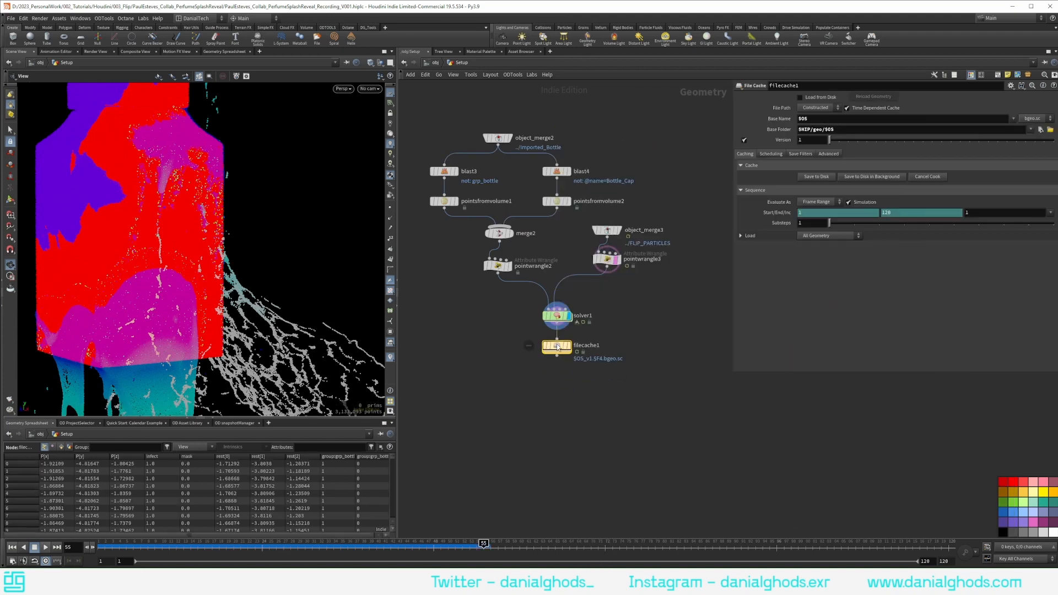
{"action": "left_click", "coordinate": [590, 346]}
{"action": "type", "text": "SopSolver"}
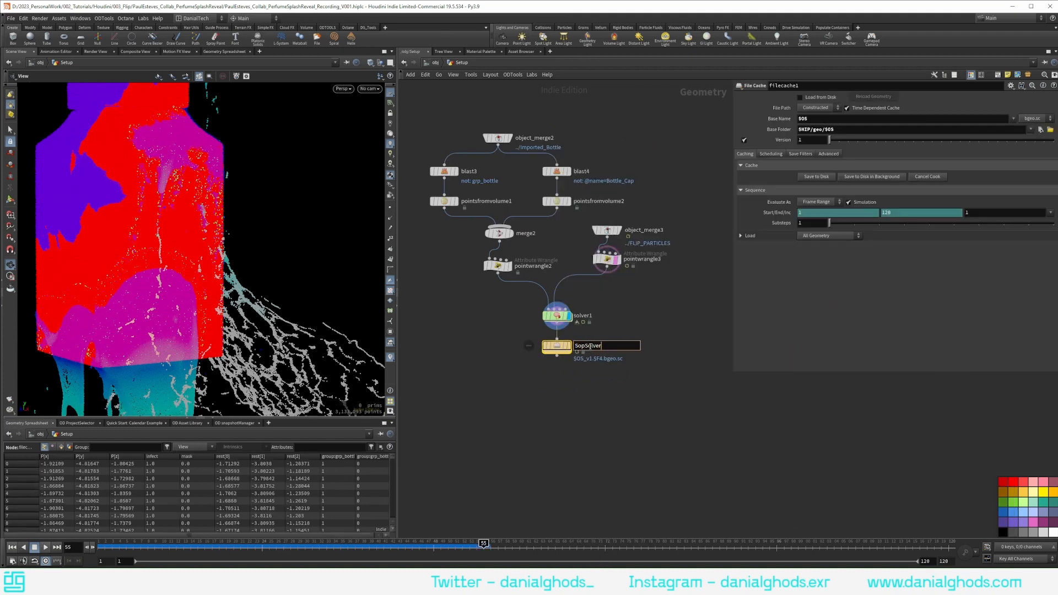
{"action": "type", "text": "_Cache"}
{"action": "key", "text": "Return"}
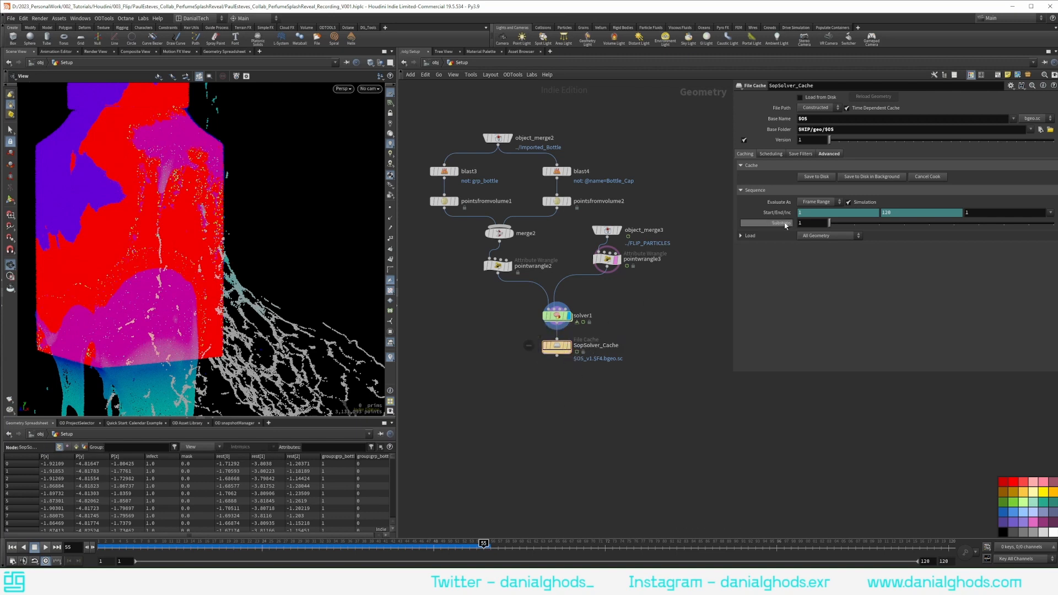
Add a File node below SopSolver_Cache, loading X:/Houdini/SopSolver_Cache/SopSolver_Cache/SopSolver_Cache/v9/SopSolver_Cache_v9.$F4.bgeo.sc.
{"action": "key", "text": "Tab"}
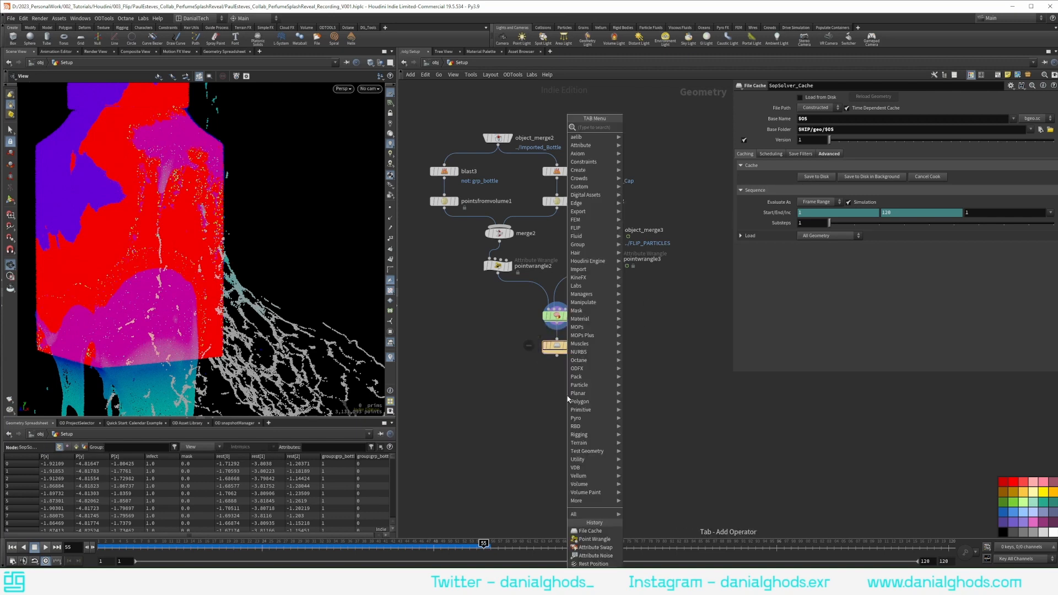
{"action": "type", "text": "file"}
{"action": "key", "text": "Return"}
{"action": "left_click", "coordinate": [552, 384]}
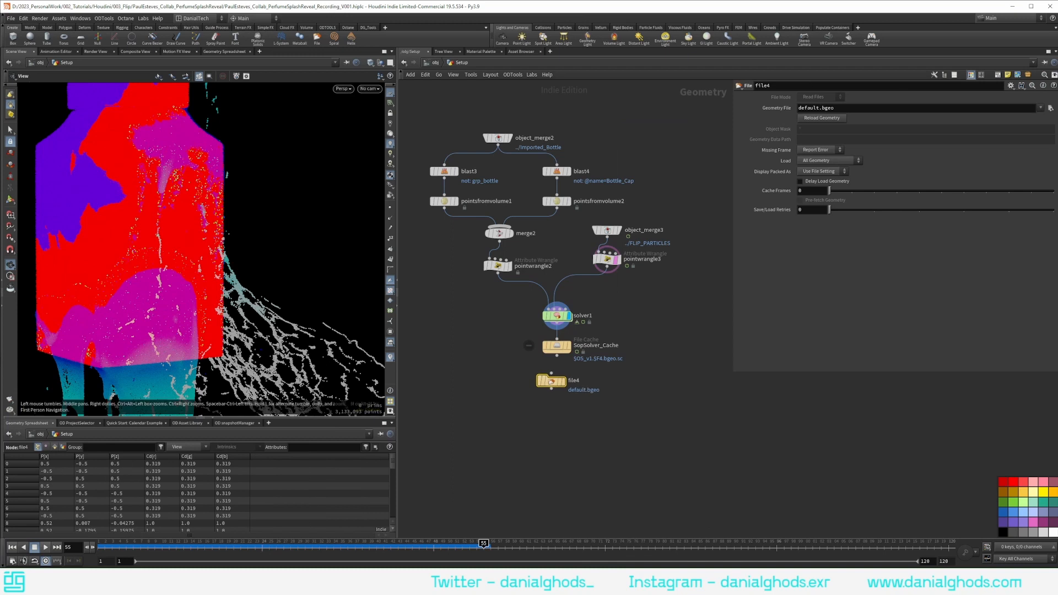
{"action": "left_click", "coordinate": [820, 108]}
{"action": "key", "text": "ctrl+a"}
{"action": "type", "text": "X:/Houdini/SopSolver_Cache/SopSolver_Cache/SopSolver_Cache/v9/SopSolver_Cache_v9.$F4.bgeo.sc"}
{"action": "key", "text": "Return"}
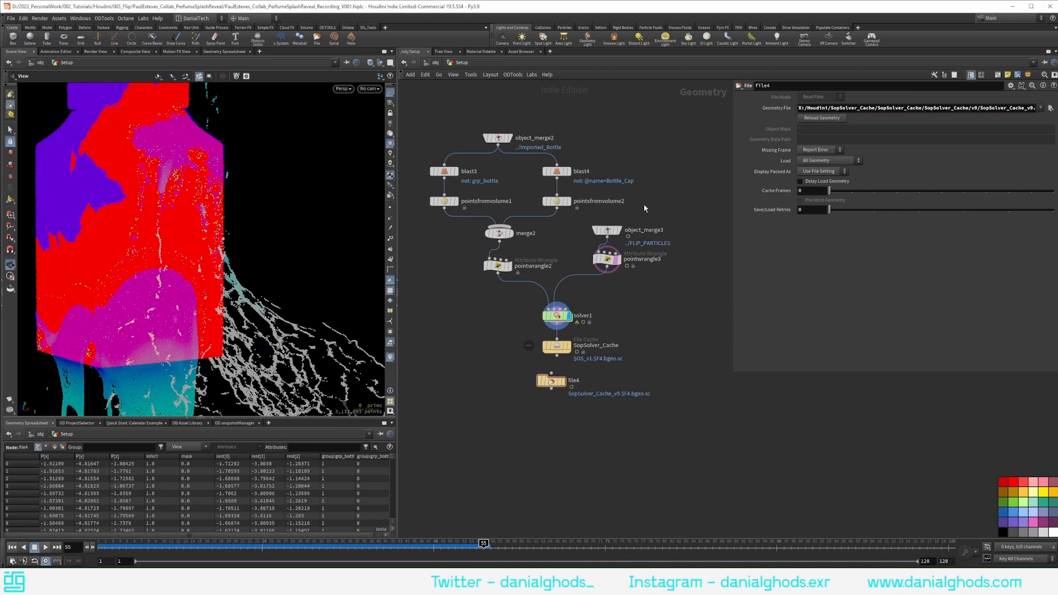
Display the File node's cached result and align the node directly under SopSolver_Cache.
{"action": "left_click", "coordinate": [563, 381]}
{"action": "left_click_drag", "start_coordinate": [552, 380], "coordinate": [558, 381]}
{"action": "scroll", "coordinate": [242, 280], "scroll_direction": "down", "scroll_amount": 8}
{"action": "left_click_drag", "start_coordinate": [187, 304], "coordinate": [237, 309]}
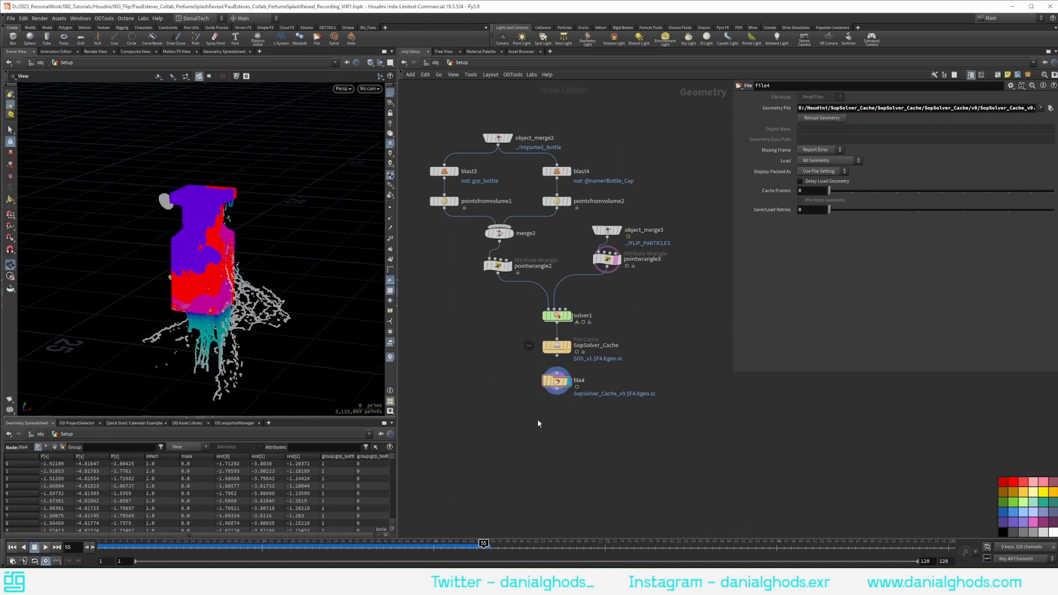
Connect a Null node under the File node and name it Infection_Solver_Cache.
{"action": "right_click", "coordinate": [557, 390]}
{"action": "type", "text": "null"}
{"action": "key", "text": "Return"}
{"action": "left_click", "coordinate": [554, 415]}
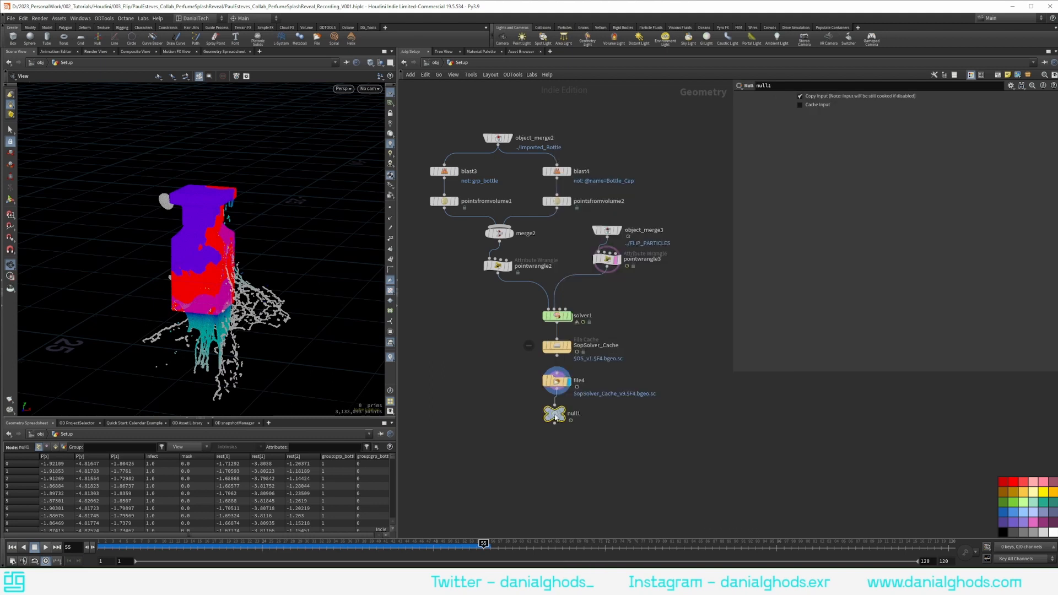
{"action": "double_click", "coordinate": [583, 414]}
{"action": "type", "text": "Infection_Solver_cache"}
{"action": "key", "text": "Return"}
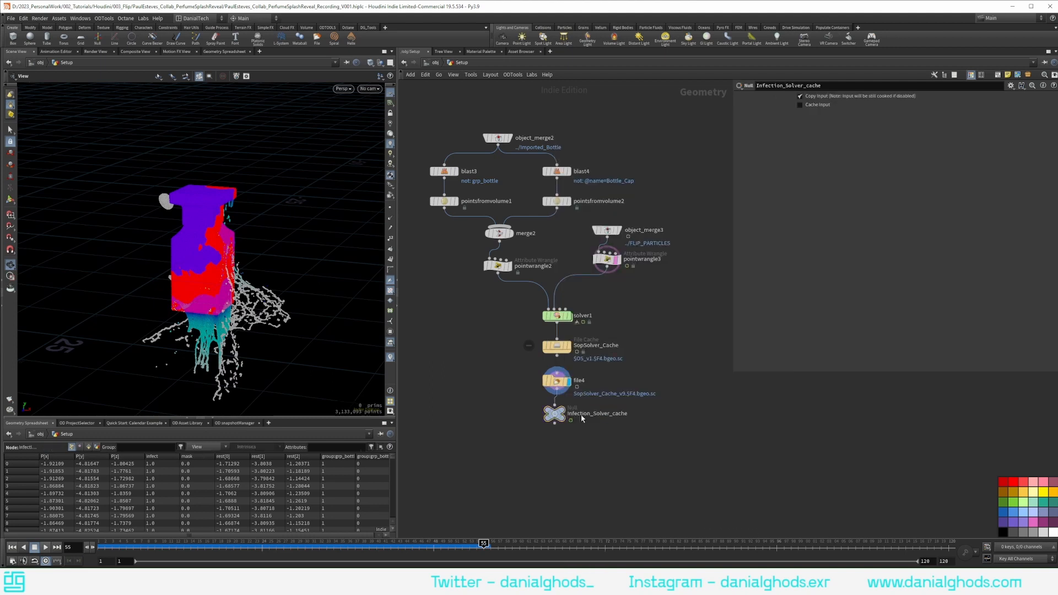
{"action": "double_click", "coordinate": [619, 414]}
{"action": "key", "text": "BackSpace"}
{"action": "type", "text": "C"}
{"action": "key", "text": "Return"}
Lay out the solver, SopSolver_Cache, File and Infection_Solver_Cache nodes in an evenly spaced column.
{"action": "middle_click_drag", "start_coordinate": [691, 324], "coordinate": [667, 324]}
{"action": "left_click_drag", "start_coordinate": [624, 295], "coordinate": [513, 439]}
{"action": "key", "text": "l"}
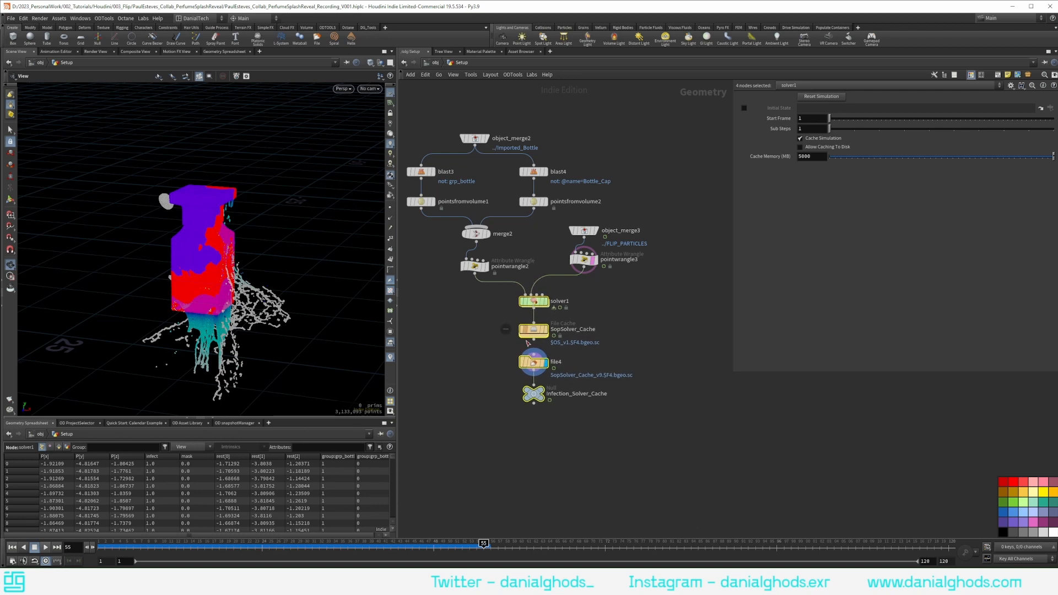
{"action": "left_click_drag", "start_coordinate": [243, 267], "coordinate": [200, 255]}
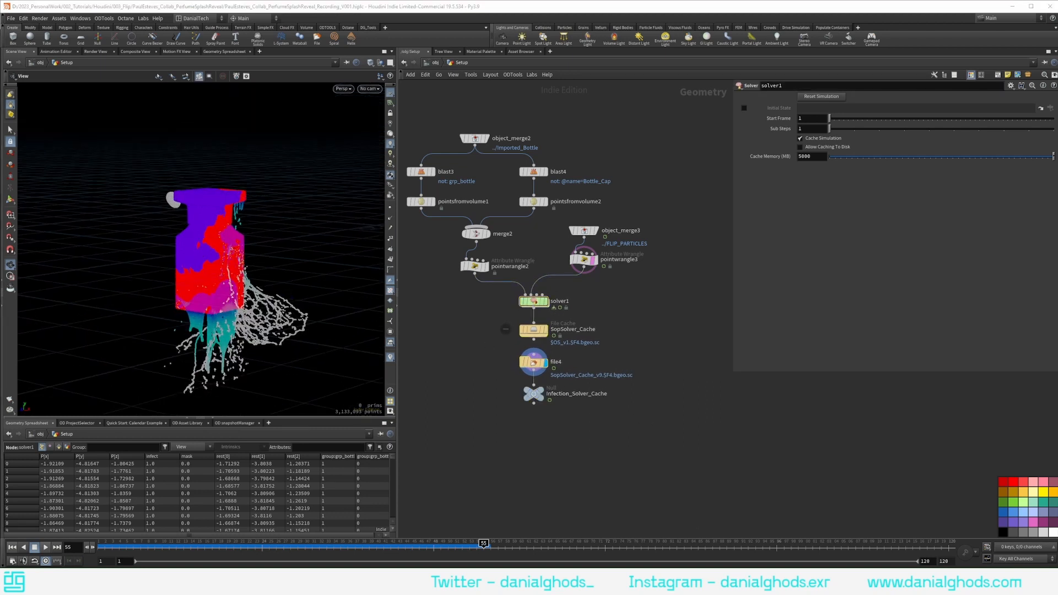
Enclose the whole infection setup in a network box titled Infection Solver, placed beside the neighbouring fluid meshing box.
{"action": "scroll", "coordinate": [640, 202], "scroll_direction": "down", "scroll_amount": 3}
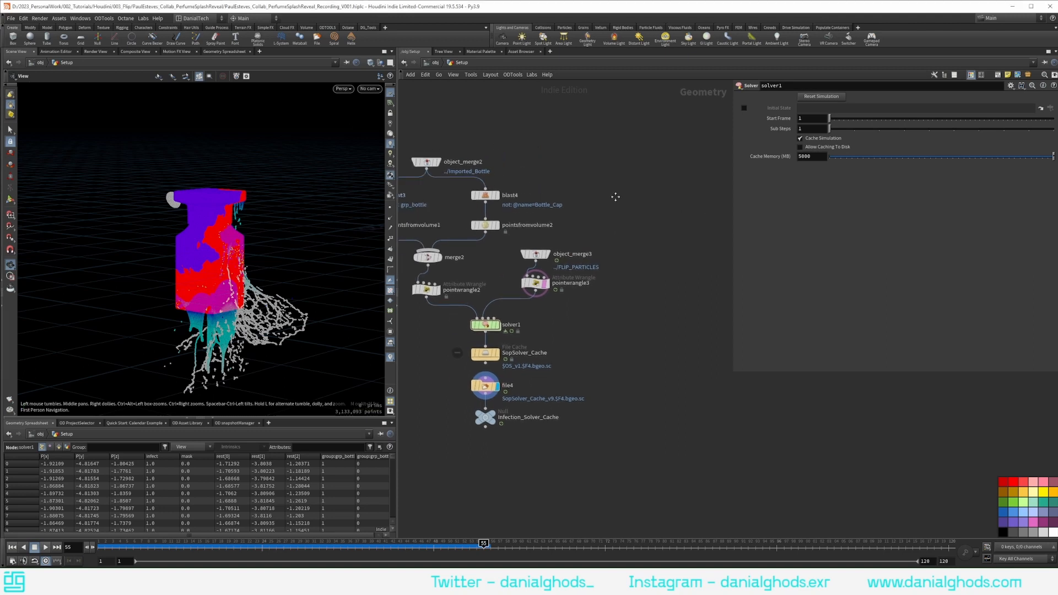
{"action": "middle_click_drag", "start_coordinate": [641, 202], "coordinate": [645, 208]}
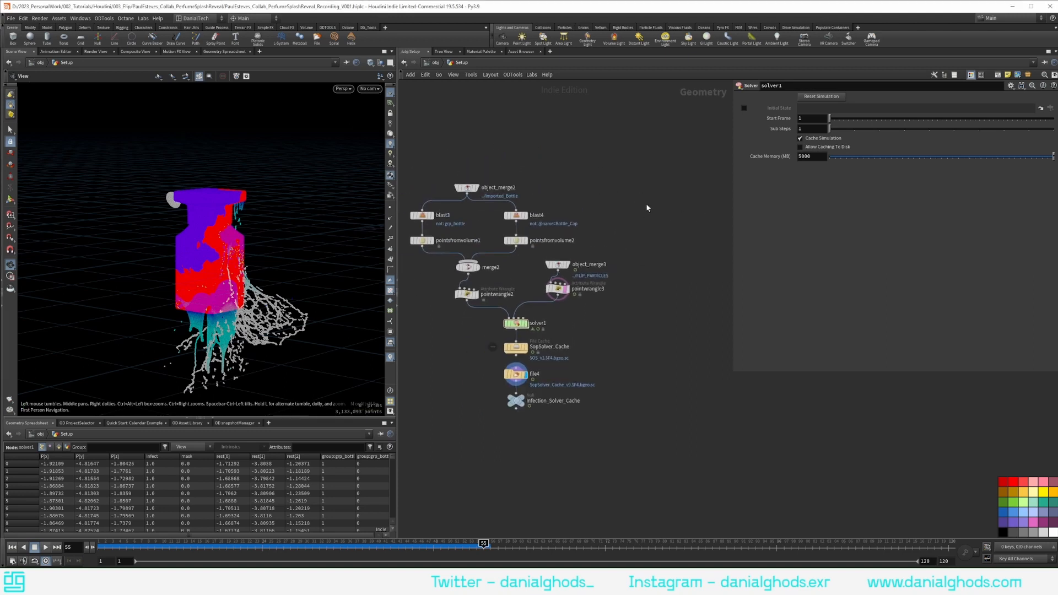
{"action": "middle_click_drag", "start_coordinate": [573, 187], "coordinate": [673, 173]}
{"action": "left_click_drag", "start_coordinate": [718, 136], "coordinate": [507, 418]}
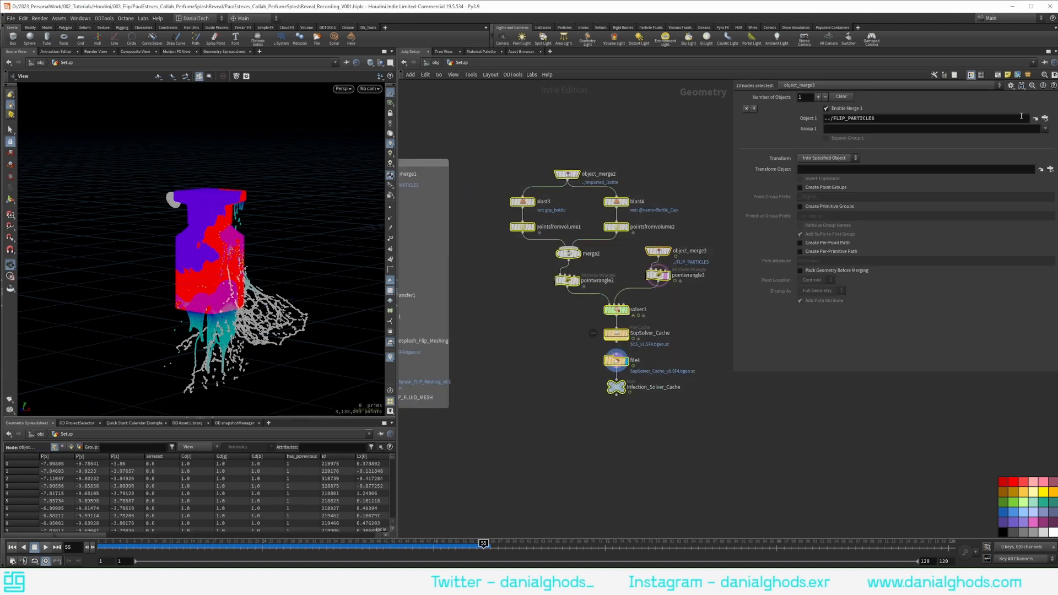
{"action": "left_click", "coordinate": [998, 75]}
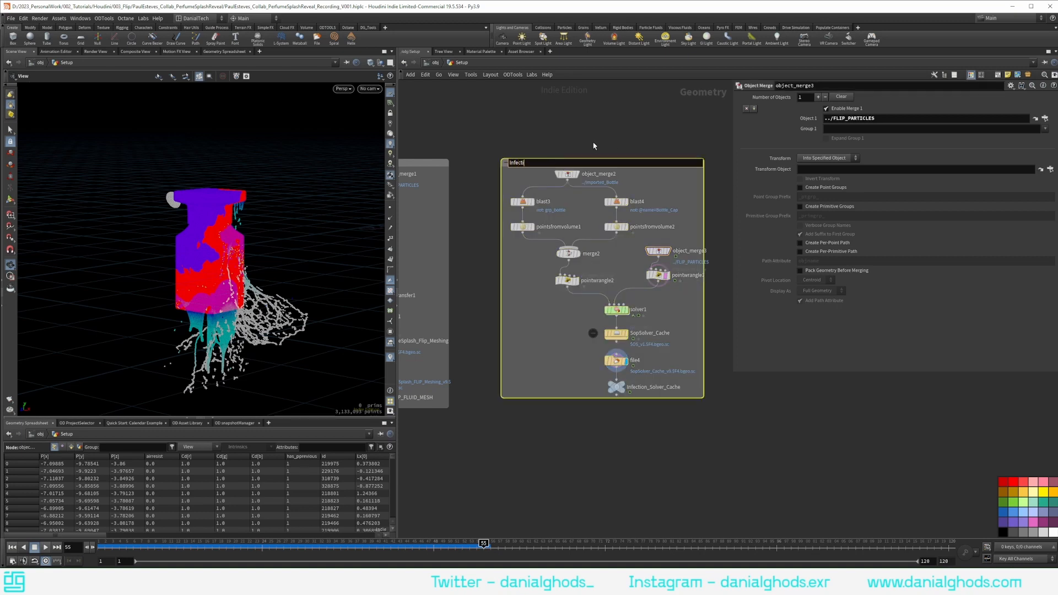
{"action": "type", "text": "Infection Solver"}
{"action": "key", "text": "Return"}
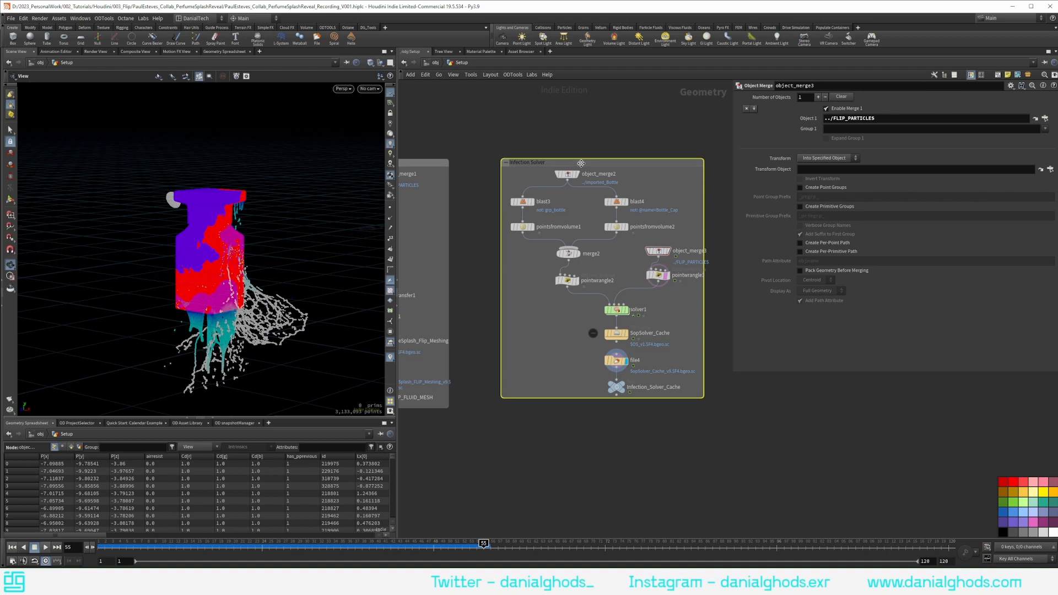
{"action": "left_click_drag", "start_coordinate": [583, 160], "coordinate": [497, 165]}
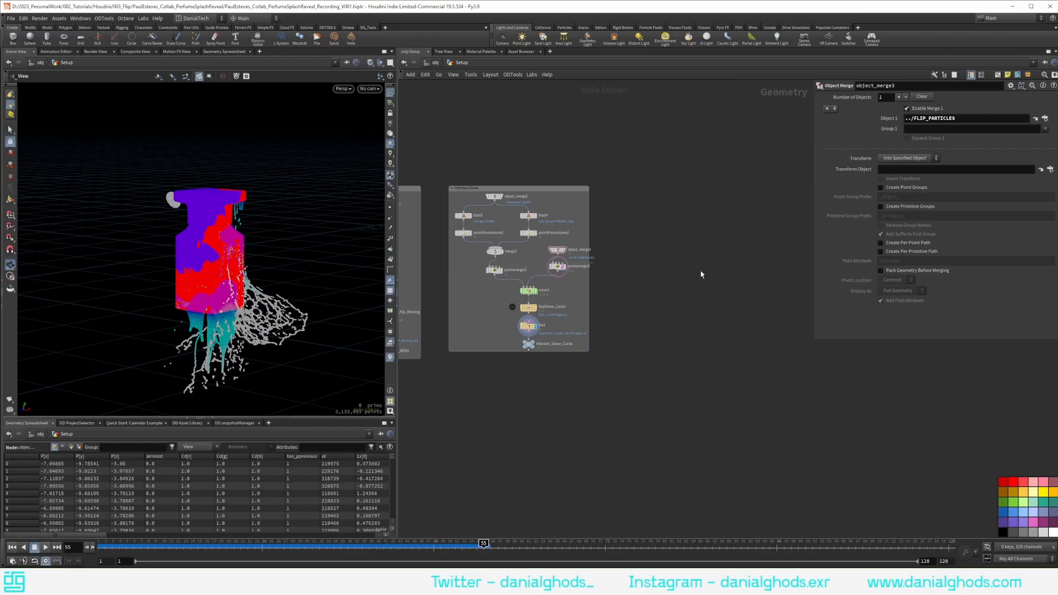
Place a new Object Merge node in the empty area beside the Infection Solver box.
{"action": "key", "text": "Tab"}
{"action": "type", "text": "obj"}
{"action": "key", "text": "Return"}
{"action": "scroll", "coordinate": [683, 256], "scroll_direction": "up", "scroll_amount": 5}
{"action": "left_click", "coordinate": [781, 197]}
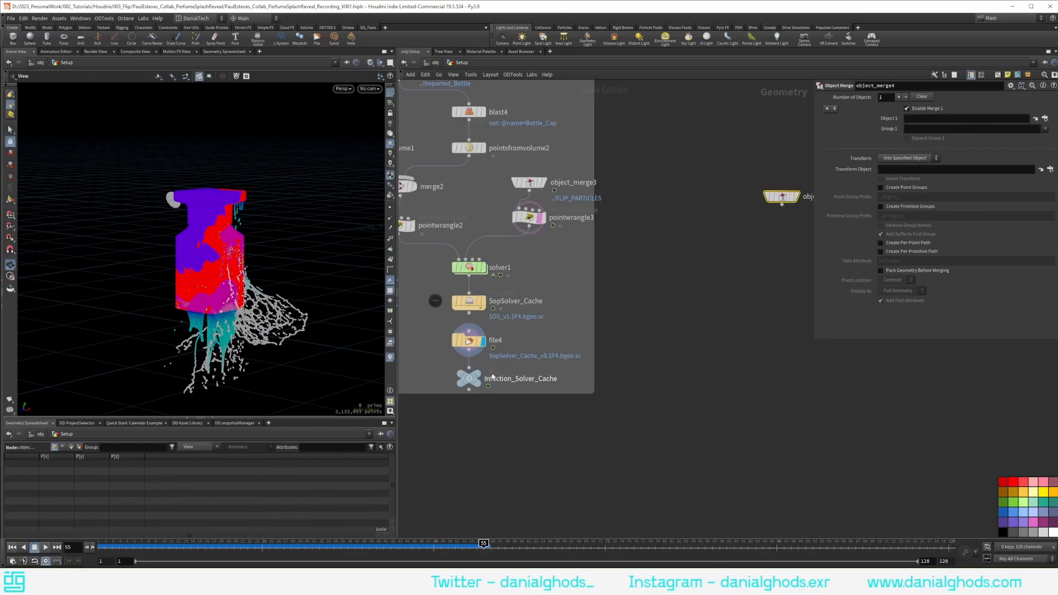
Point the new Object Merge at ../Infection_Solver_Cache and place the node well clear of the Infection Solver box.
{"action": "left_click_drag", "start_coordinate": [946, 105], "coordinate": [948, 118]}
{"action": "middle_click_drag", "start_coordinate": [781, 180], "coordinate": [682, 279]}
{"action": "scroll", "coordinate": [683, 279], "scroll_direction": "down", "scroll_amount": 1}
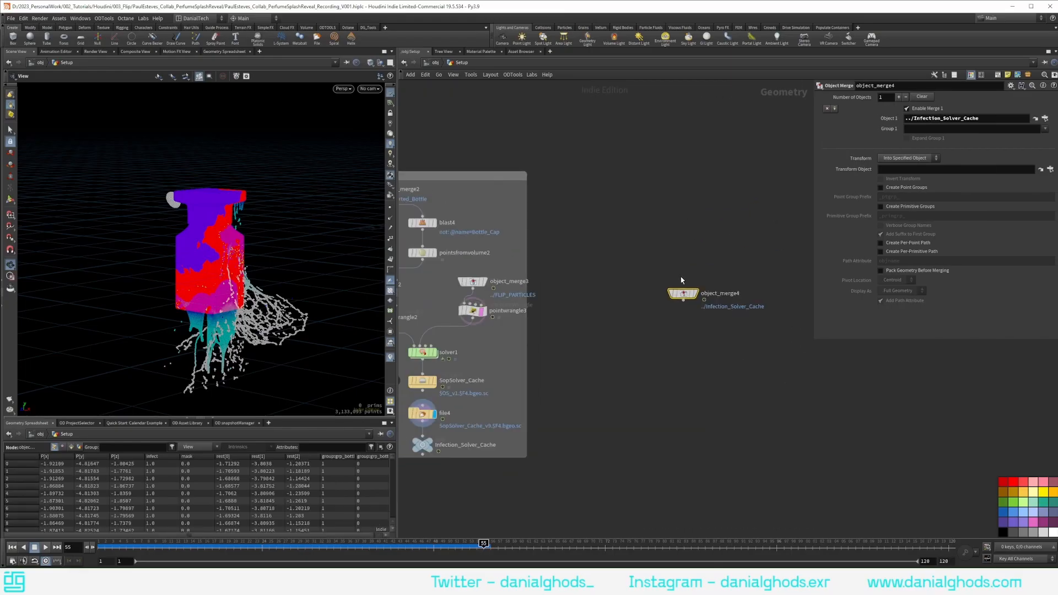
{"action": "left_click_drag", "start_coordinate": [687, 298], "coordinate": [755, 199]}
{"action": "left_click", "coordinate": [684, 252]}
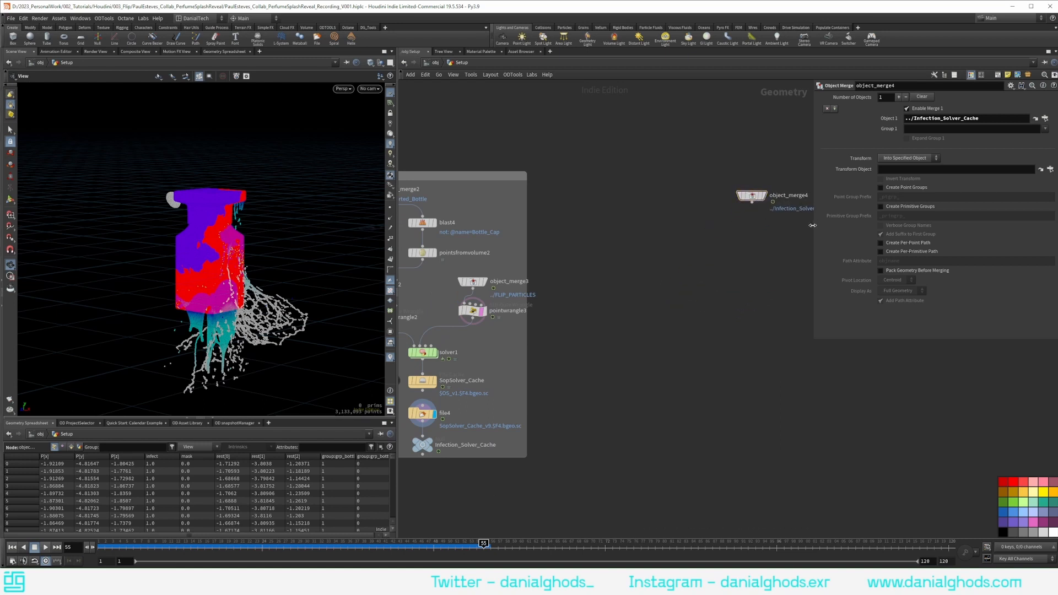
{"action": "left_click_drag", "start_coordinate": [813, 224], "coordinate": [898, 229]}
Add a second Object Merge next to the infection cache one and reference ../Imported_Bottle in it.
{"action": "middle_click_drag", "start_coordinate": [771, 248], "coordinate": [836, 268]}
{"action": "key", "text": "Tab"}
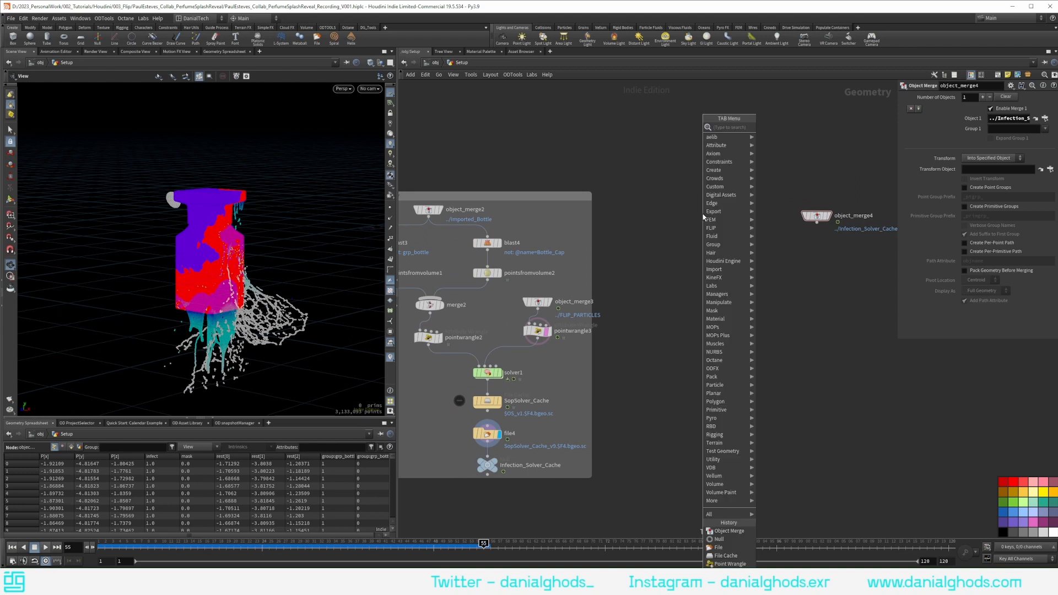
{"action": "type", "text": "objec"}
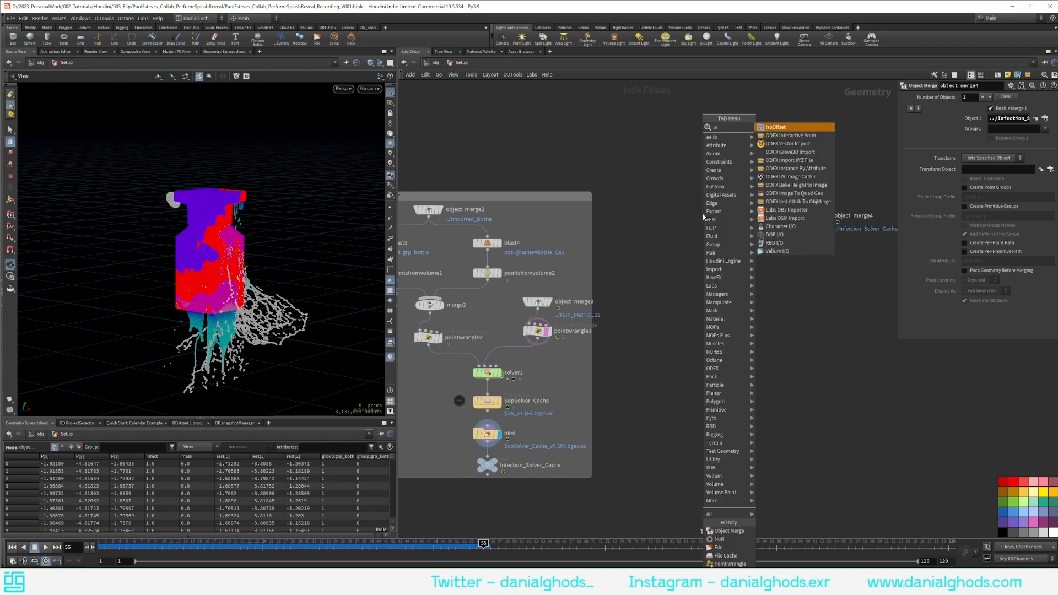
{"action": "key", "text": "Return"}
{"action": "key", "text": "Return"}
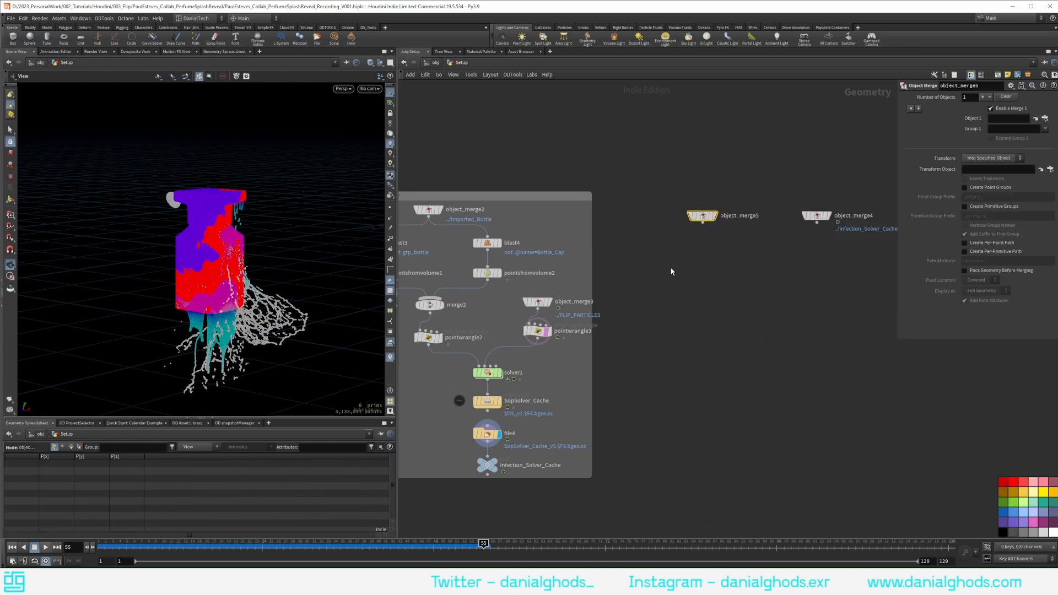
{"action": "middle_click_drag", "start_coordinate": [677, 292], "coordinate": [788, 313]}
{"action": "left_click", "coordinate": [539, 231]}
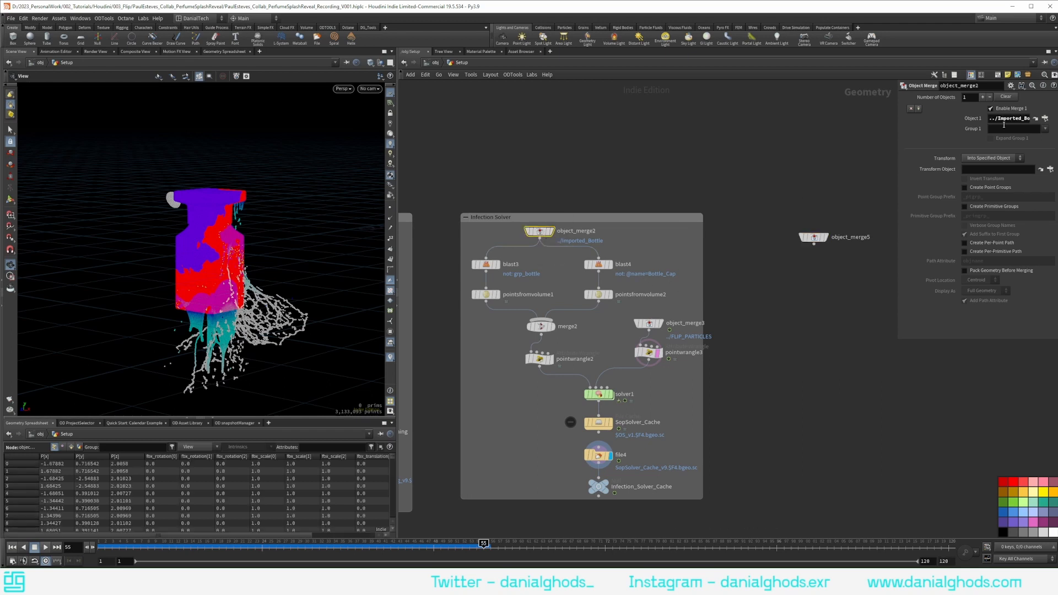
{"action": "middle_click_drag", "start_coordinate": [828, 207], "coordinate": [621, 191]}
{"action": "left_click", "coordinate": [611, 222]}
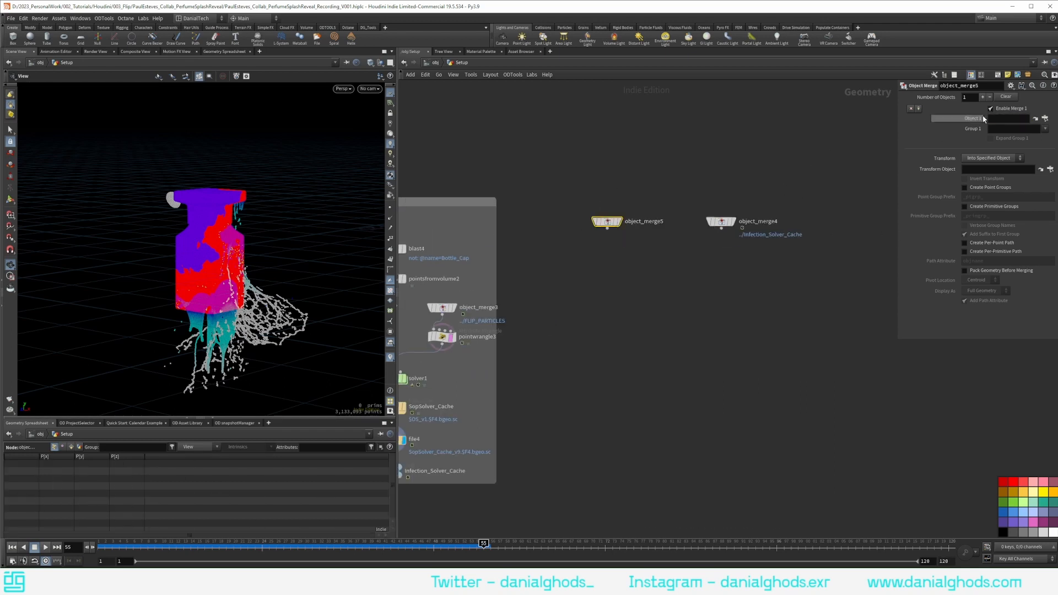
{"action": "left_click", "coordinate": [1000, 118]}
{"action": "type", "text": "../Imported_Bottle"}
Display the imported bottle's Object Merge and arrange the two Object Merge nodes side by side with space between them.
{"action": "left_click", "coordinate": [623, 206]}
{"action": "left_click_drag", "start_coordinate": [571, 257], "coordinate": [823, 201]}
{"action": "key", "text": "l"}
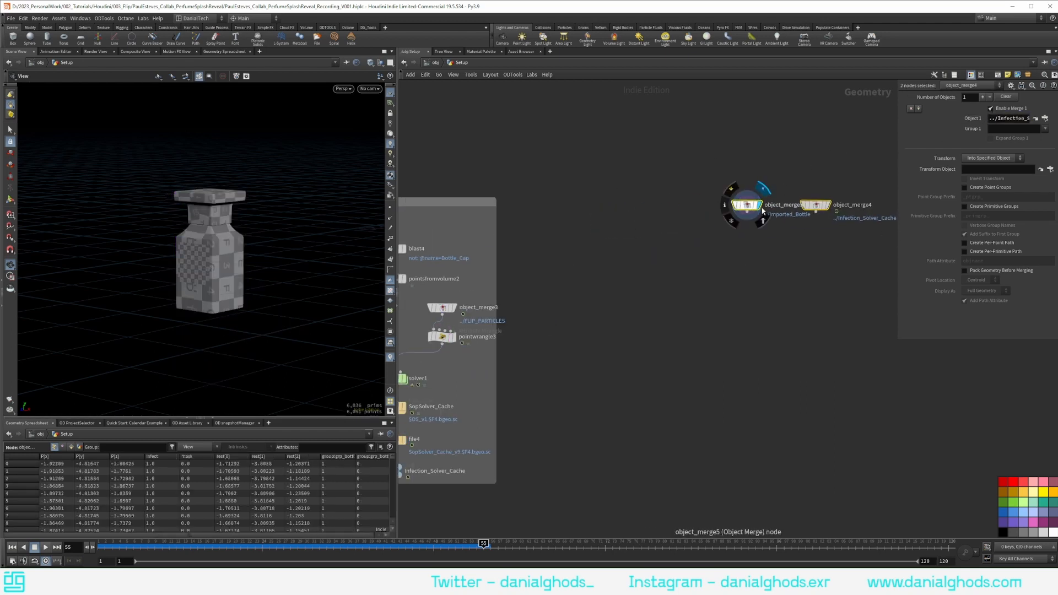
{"action": "left_click_drag", "start_coordinate": [747, 207], "coordinate": [698, 221]}
{"action": "left_click", "coordinate": [700, 213]}
Connect a Blast node under the imported bottle that keeps only grp_bottle by deleting non-selected geometry, and display its result.
{"action": "left_click", "coordinate": [701, 225]}
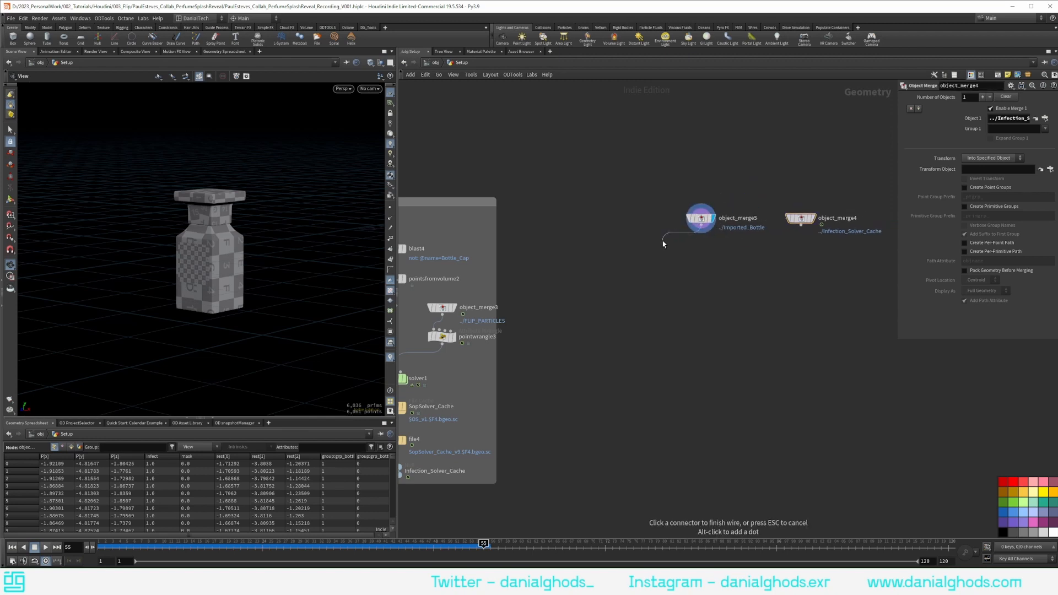
{"action": "key", "text": "Tab"}
{"action": "type", "text": "bla"}
{"action": "key", "text": "Return"}
{"action": "left_click", "coordinate": [661, 245]}
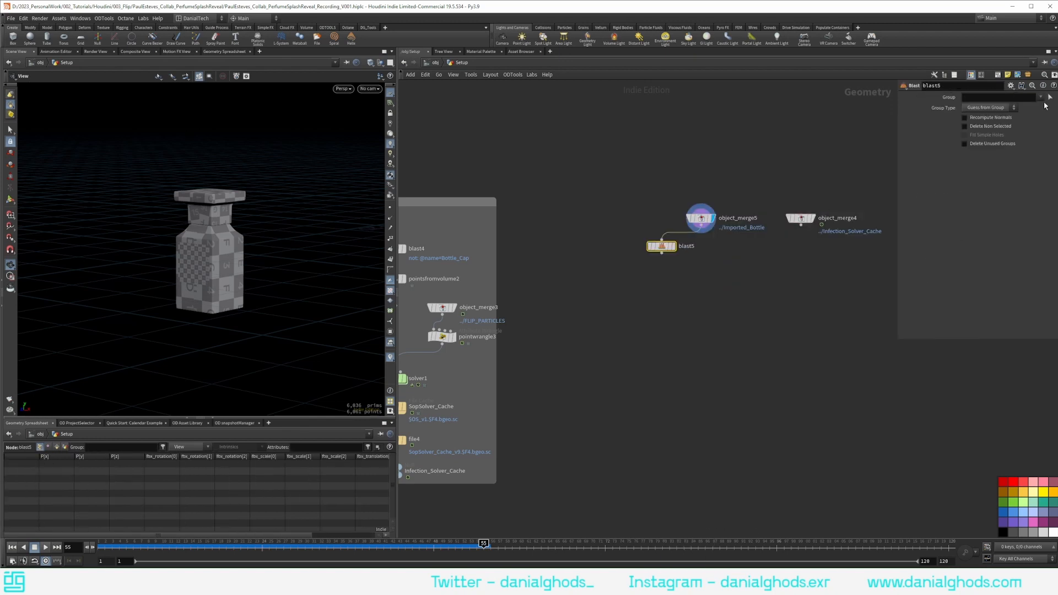
{"action": "left_click", "coordinate": [1039, 97]}
{"action": "left_click", "coordinate": [1040, 108]}
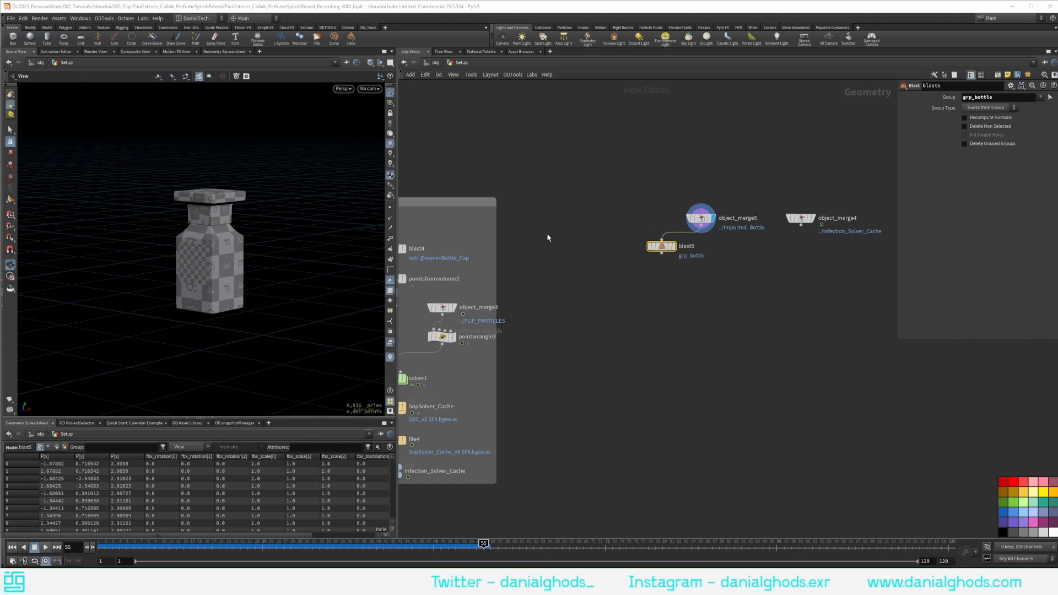
{"action": "left_click", "coordinate": [673, 247]}
{"action": "left_click", "coordinate": [964, 126]}
{"action": "key", "text": "f"}
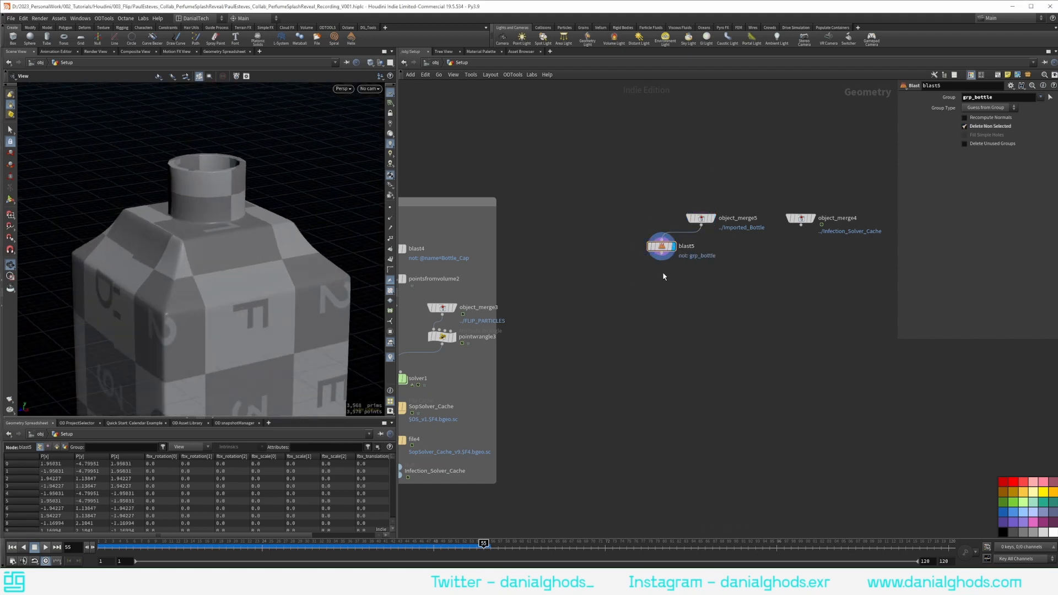
Connect a Subdivide node under the bottle's Blast, display it, and align the two nodes in a column.
{"action": "right_click", "coordinate": [661, 254]}
{"action": "type", "text": "sub"}
{"action": "key", "text": "Return"}
{"action": "left_click", "coordinate": [661, 286]}
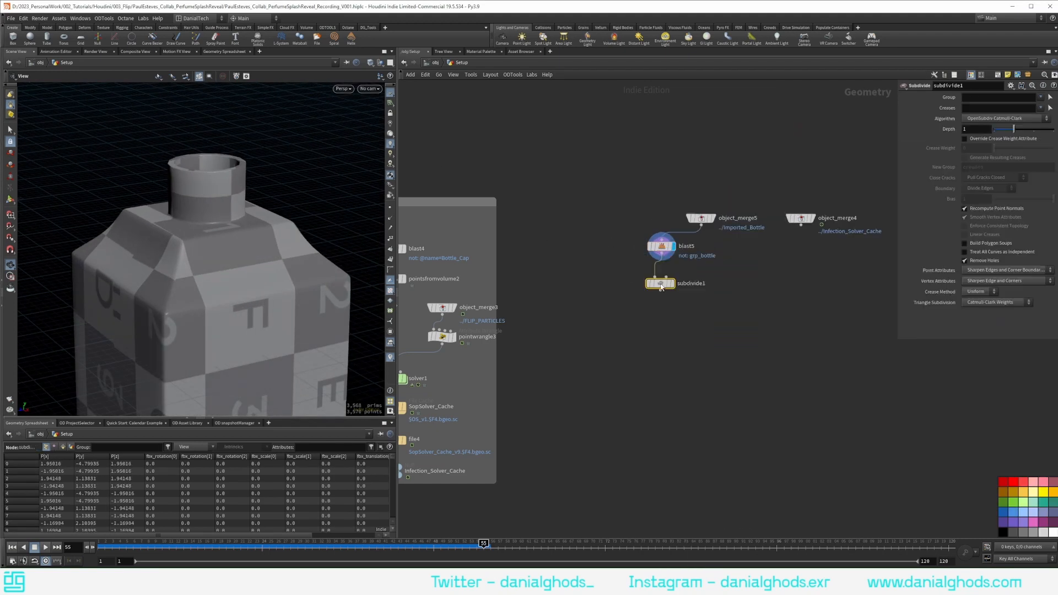
{"action": "left_click", "coordinate": [672, 283]}
{"action": "left_click_drag", "start_coordinate": [628, 319], "coordinate": [676, 240]}
{"action": "key", "text": "l"}
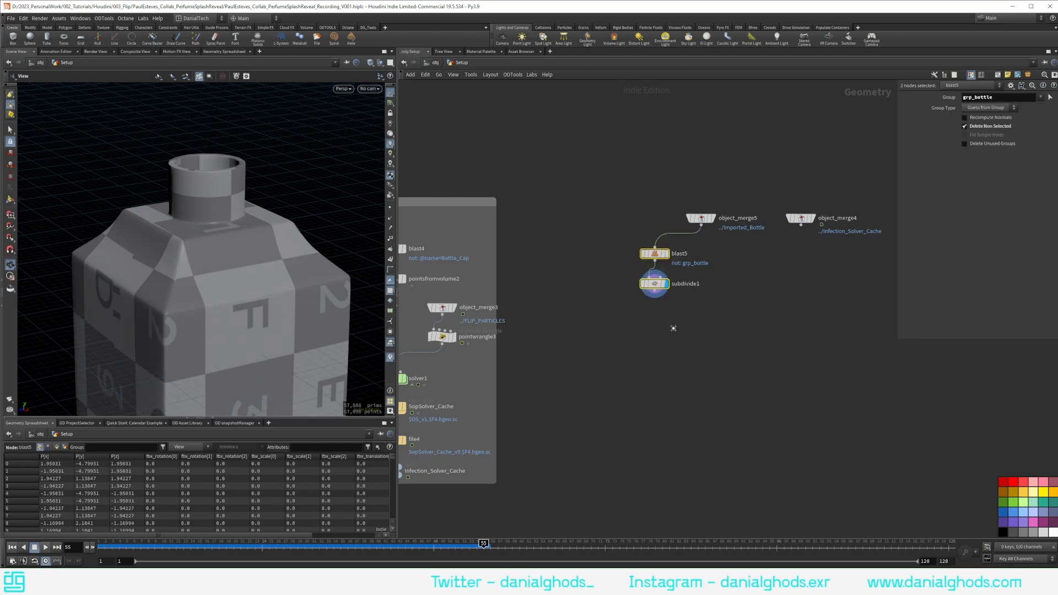
Connect a VDB from Polygons node under the Subdivide, display it, and set its voxel size to 0.025.
{"action": "left_click", "coordinate": [630, 323]}
{"action": "key", "text": "Tab"}
{"action": "type", "text": "vdb fro"}
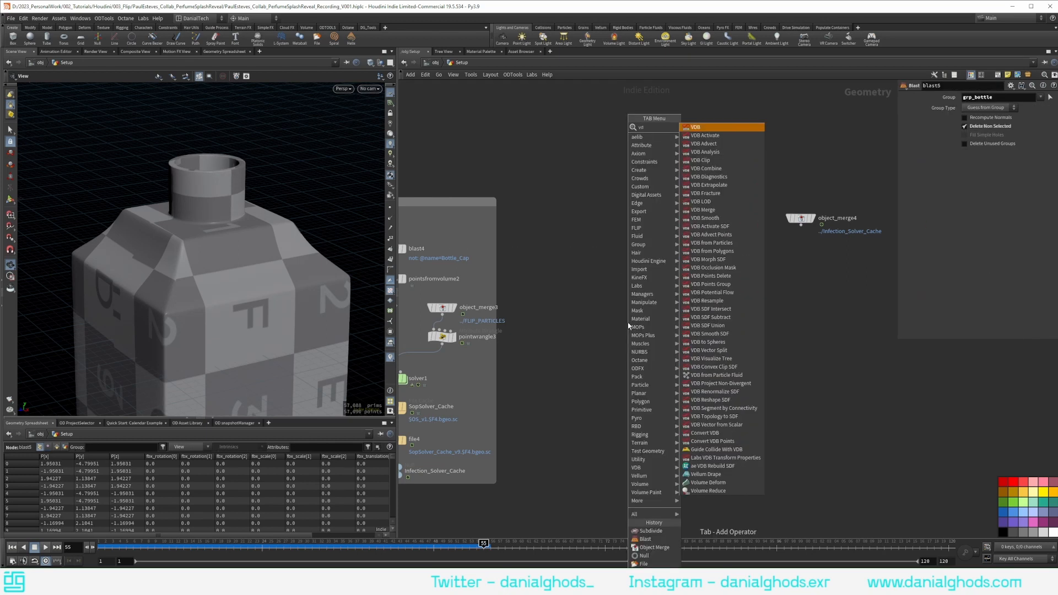
{"action": "key", "text": "Return"}
{"action": "left_click", "coordinate": [655, 307]}
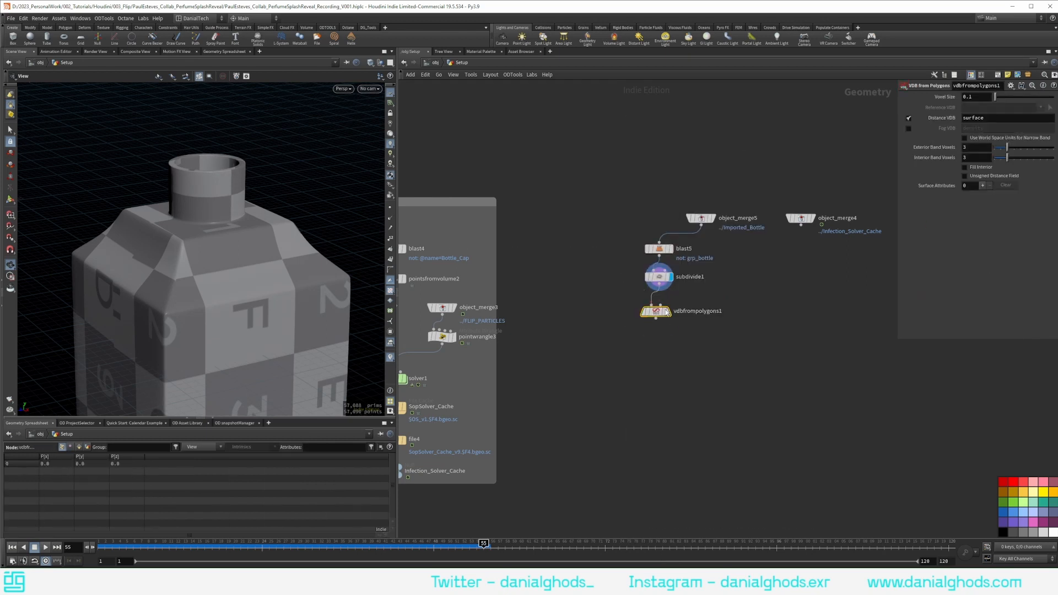
{"action": "left_click", "coordinate": [977, 98]}
{"action": "type", "text": "0.0"}
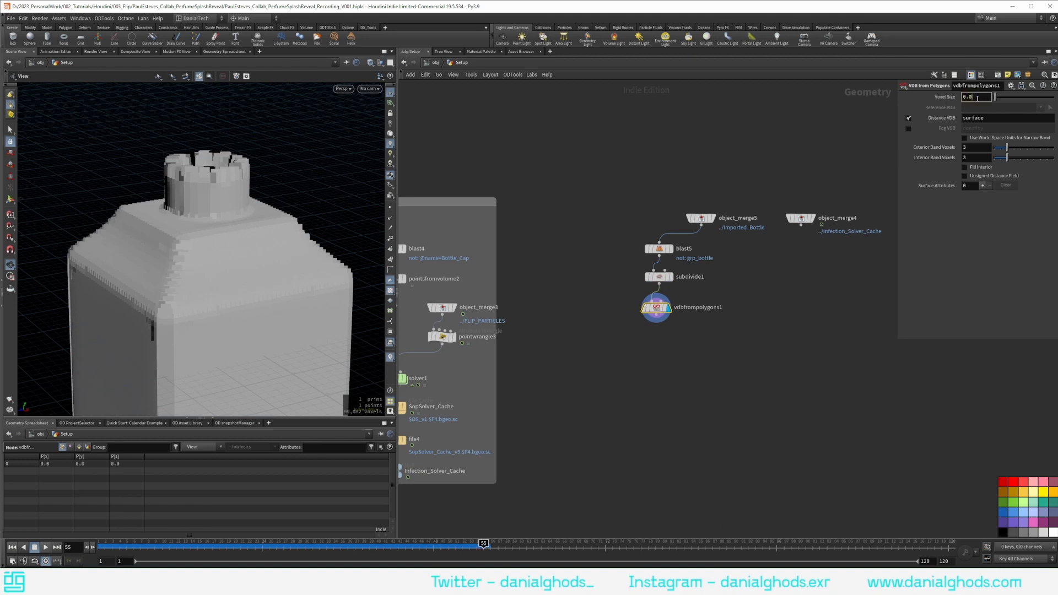
{"action": "type", "text": "25"}
{"action": "key", "text": "Return"}
Lay out the bottle's Blast, Subdivide and VDB from Polygons nodes in an even column and inspect the whole bottle volume.
{"action": "middle_click_drag", "start_coordinate": [811, 323], "coordinate": [772, 306]}
{"action": "left_click_drag", "start_coordinate": [606, 325], "coordinate": [617, 235]}
{"action": "key", "text": "l"}
{"action": "left_click", "coordinate": [574, 287]}
{"action": "middle_click_drag", "start_coordinate": [574, 287], "coordinate": [606, 266]}
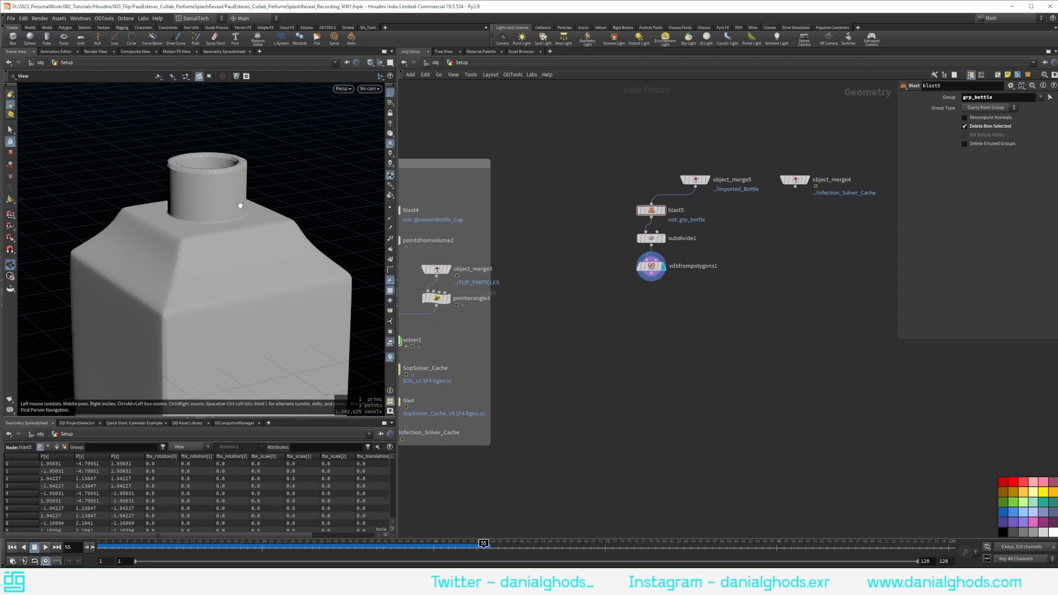
{"action": "right_click_drag", "start_coordinate": [239, 203], "coordinate": [251, 240], "text": "alt"}
{"action": "middle_click_drag", "start_coordinate": [251, 240], "coordinate": [244, 228]}
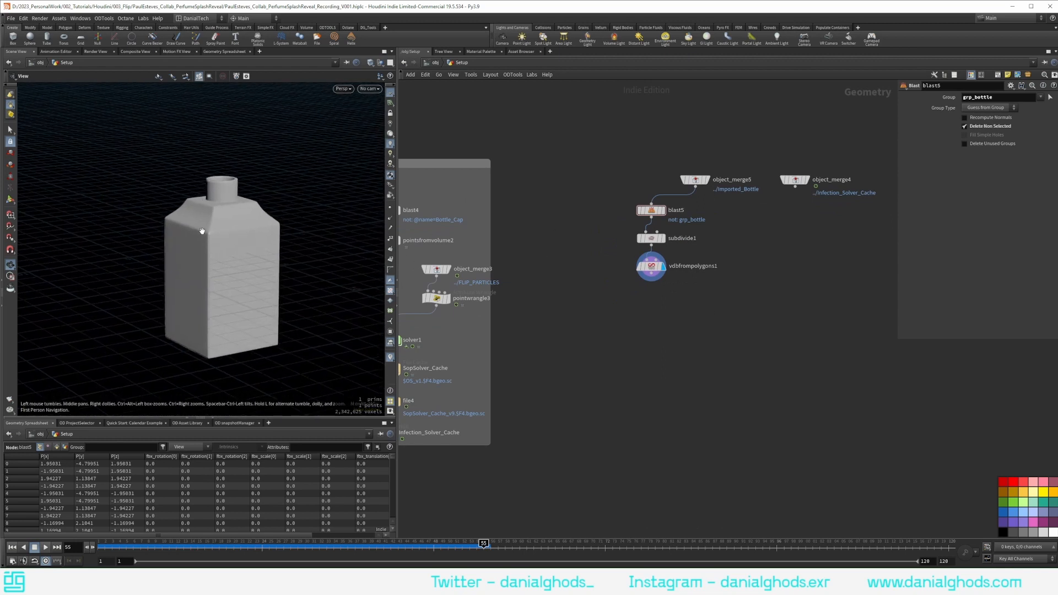
Move the infection cache Object Merge farther from the bottle chain, display it, and connect an Attribute Blur node below it.
{"action": "middle_click_drag", "start_coordinate": [781, 256], "coordinate": [717, 284]}
{"action": "left_click_drag", "start_coordinate": [748, 212], "coordinate": [805, 213]}
{"action": "left_click", "coordinate": [800, 210]}
{"action": "middle_click_drag", "start_coordinate": [790, 273], "coordinate": [738, 259]}
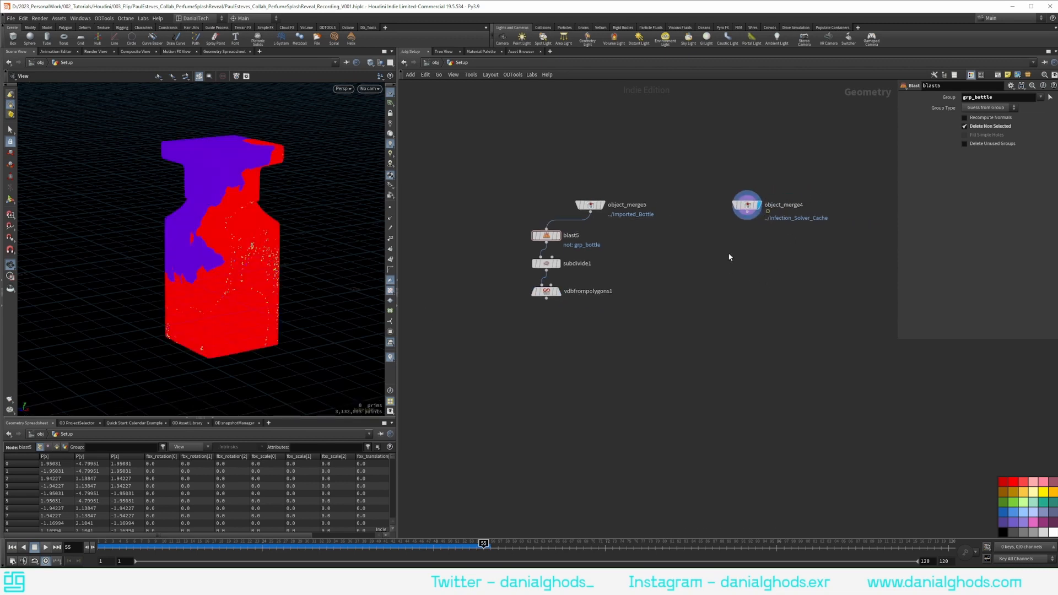
{"action": "key", "text": "Tab"}
{"action": "type", "text": "attribb"}
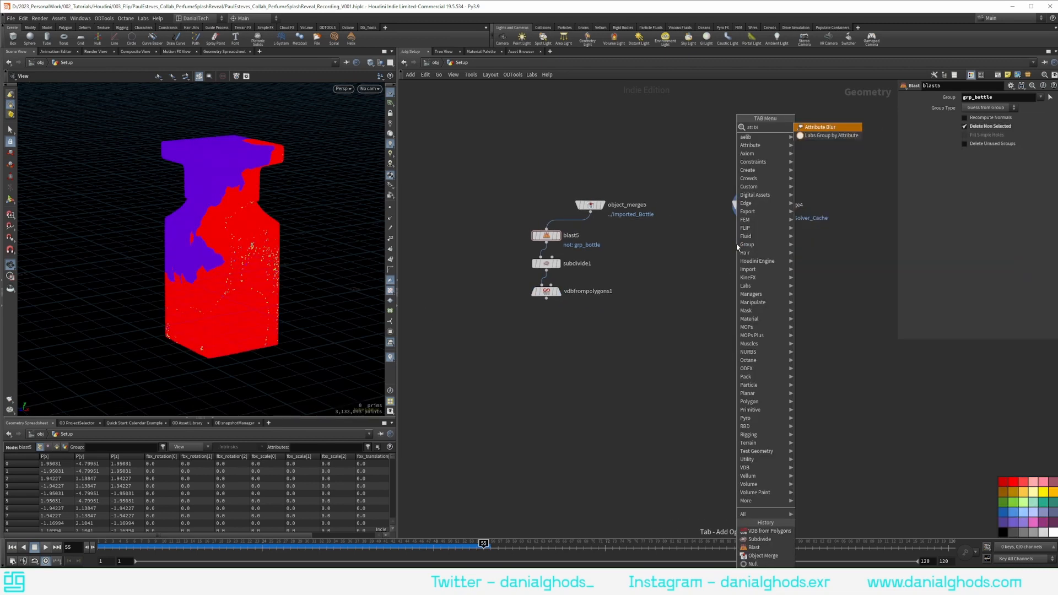
{"action": "key", "text": "Return"}
{"action": "left_click", "coordinate": [737, 247]}
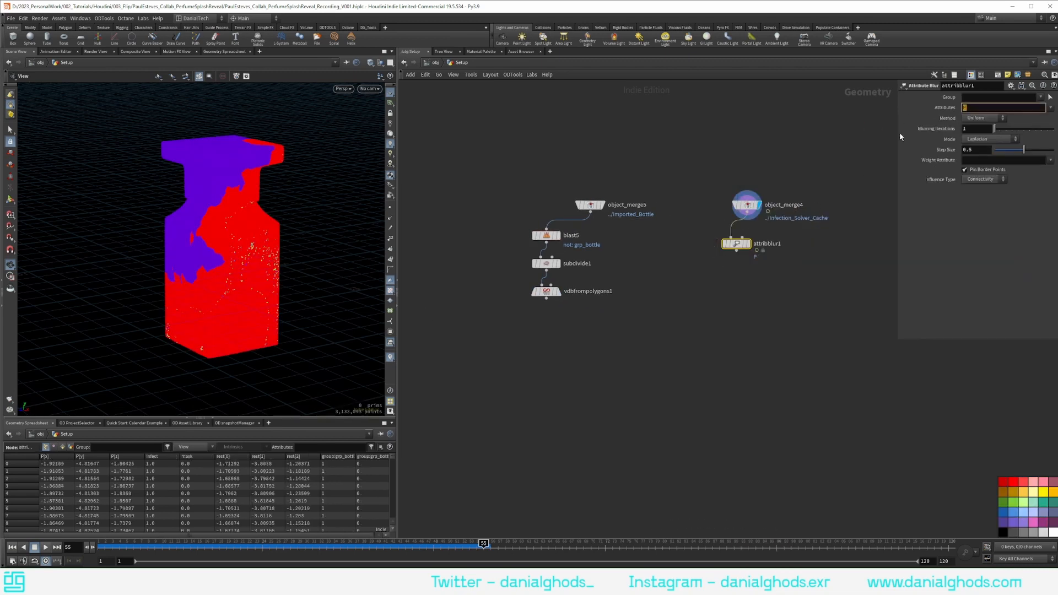
Set the Attribute Blur to blur infect with Proximity as its influence type, and display the blurred points.
{"action": "type", "text": "inect"}
{"action": "key", "text": "Return"}
{"action": "left_click", "coordinate": [983, 179]}
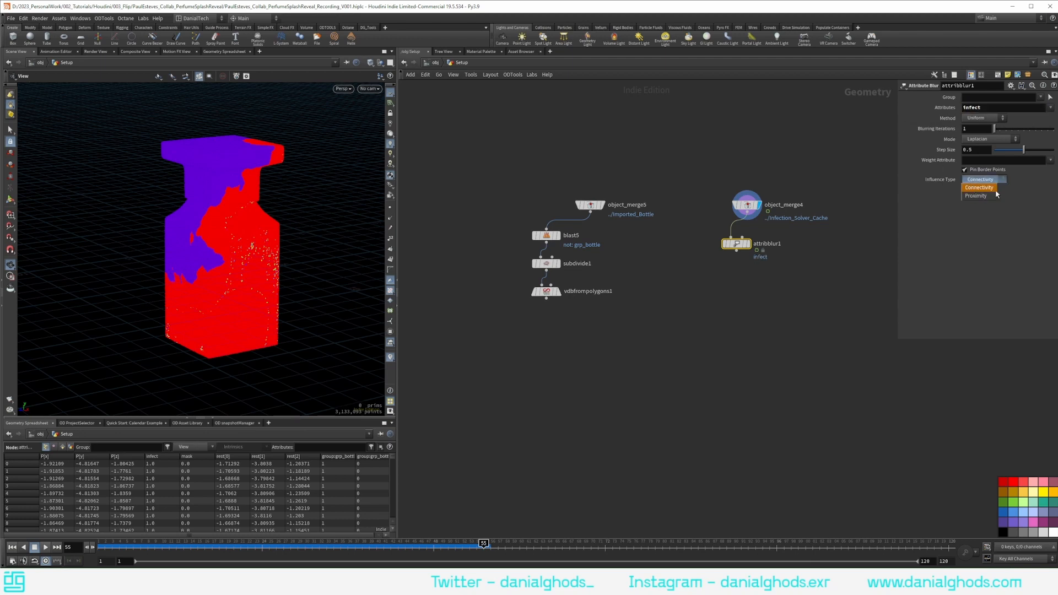
{"action": "left_click", "coordinate": [980, 194]}
{"action": "left_click_drag", "start_coordinate": [748, 244], "coordinate": [754, 240]}
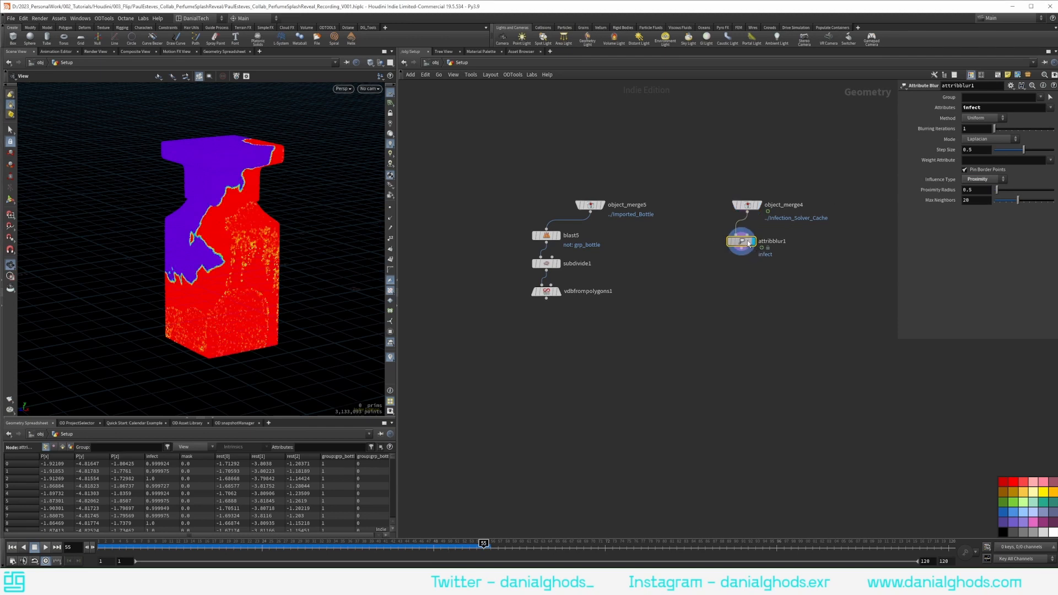
Set the Attribute Blur's iterations to 2, align it under its Object Merge, and inspect the blurred infection edge.
{"action": "middle_click_drag", "start_coordinate": [750, 160], "coordinate": [714, 160]}
{"action": "left_click_drag", "start_coordinate": [632, 282], "coordinate": [722, 204]}
{"action": "key", "text": "l"}
{"action": "left_click", "coordinate": [668, 208]}
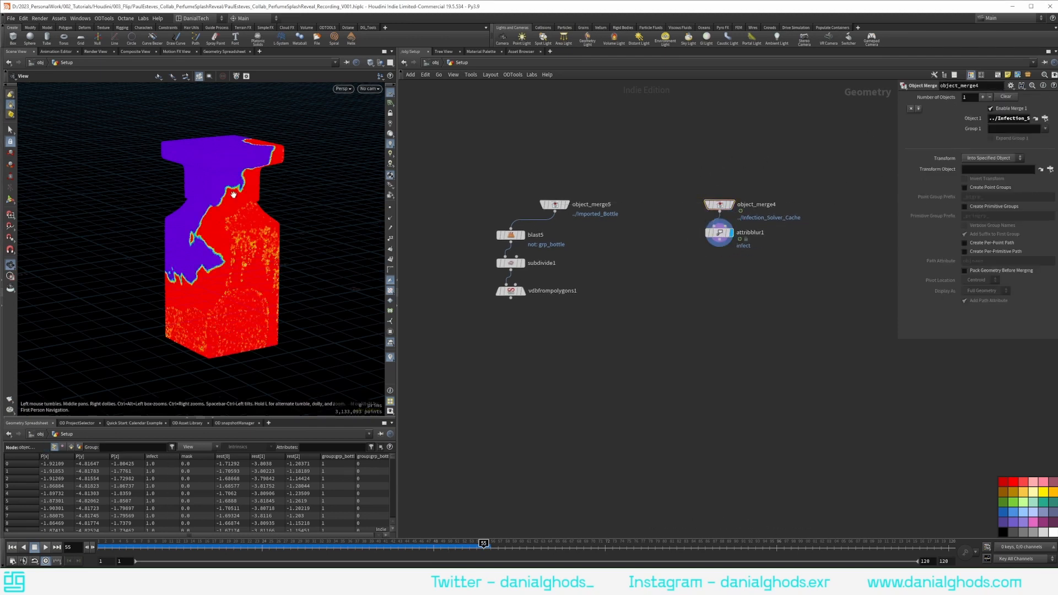
{"action": "scroll", "coordinate": [207, 237], "scroll_direction": "up", "scroll_amount": 3}
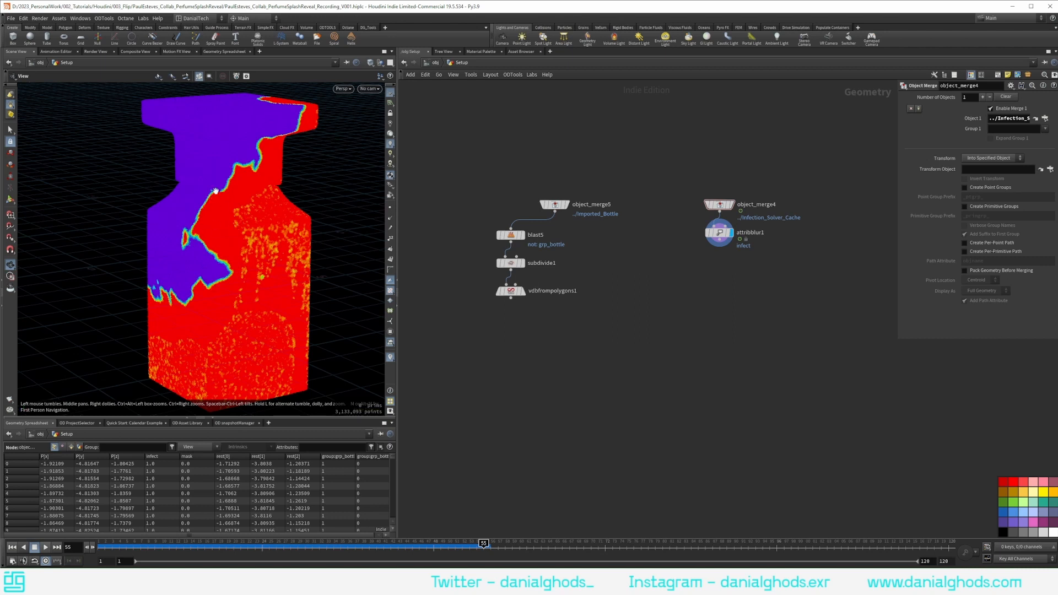
Connect a Blast under the Attribute Blur that keeps only grp_bottlebodyPts, and align the infection nodes in a column.
{"action": "key", "text": "Tab"}
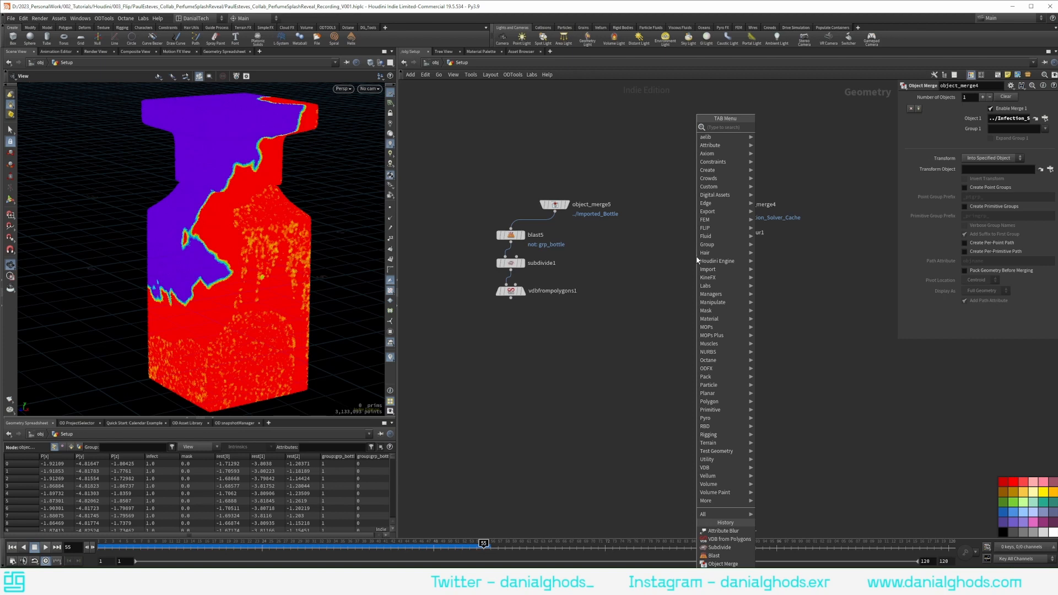
{"action": "type", "text": "bl"}
{"action": "key", "text": "Return"}
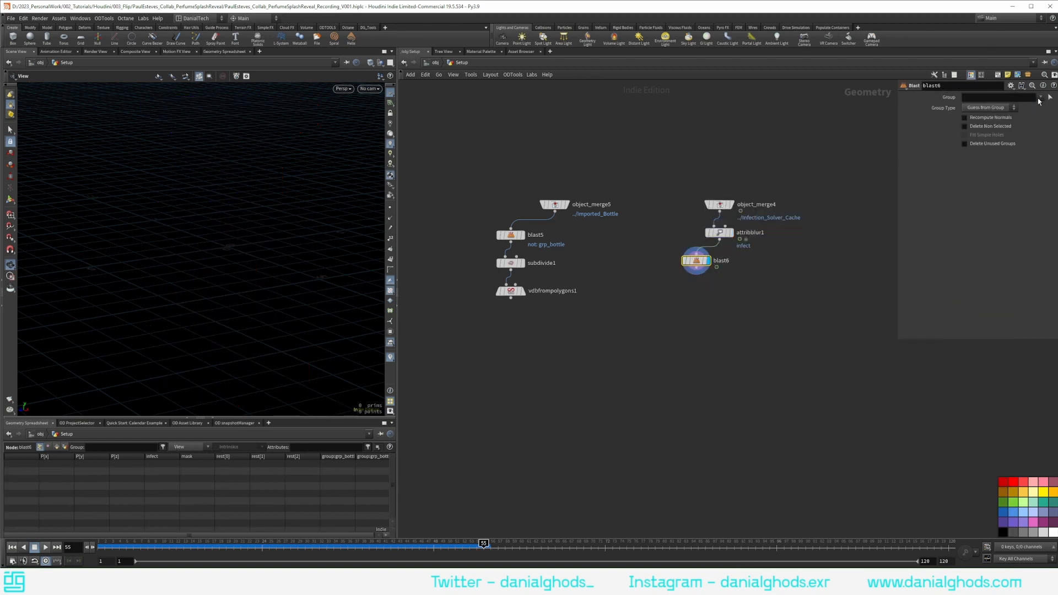
{"action": "left_click", "coordinate": [1045, 115]}
{"action": "left_click", "coordinate": [994, 127]}
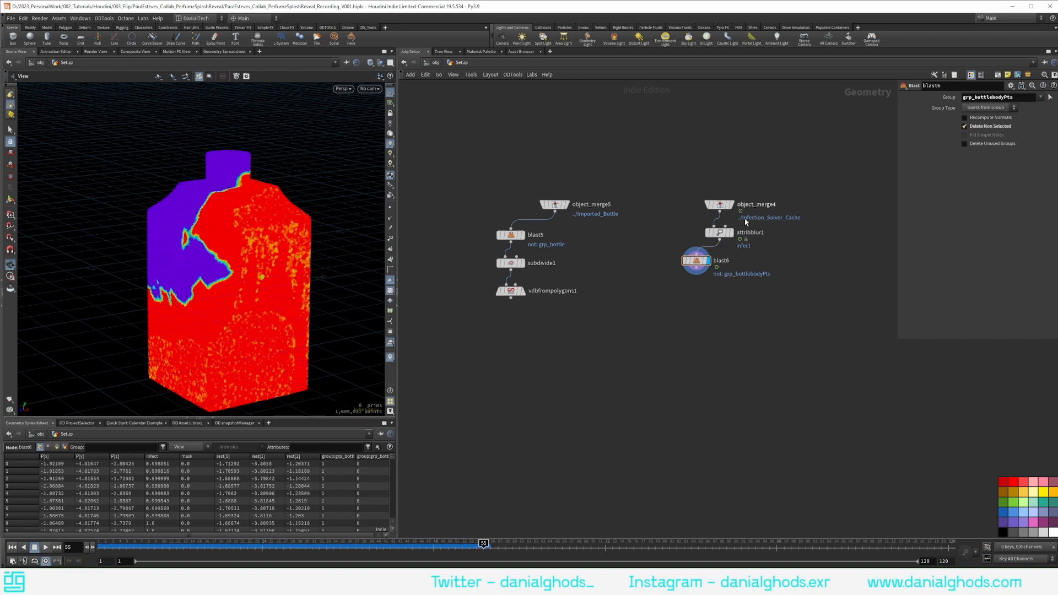
{"action": "left_click_drag", "start_coordinate": [664, 288], "coordinate": [730, 207]}
{"action": "key", "text": "l"}
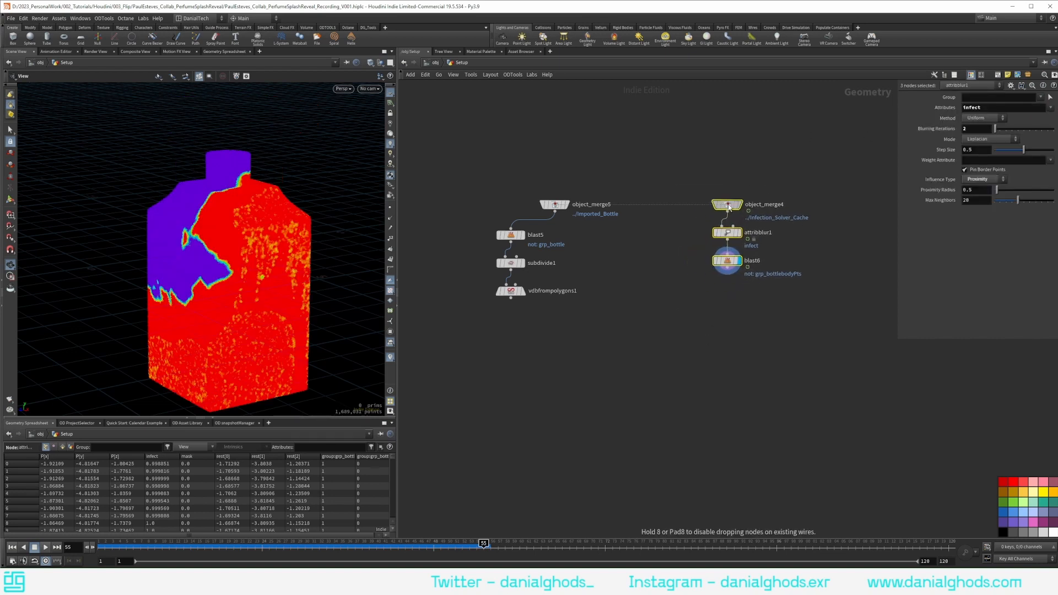
{"action": "left_click", "coordinate": [673, 227]}
{"action": "left_click_drag", "start_coordinate": [190, 242], "coordinate": [226, 246]}
{"action": "scroll", "coordinate": [218, 247], "scroll_direction": "down", "scroll_amount": 3}
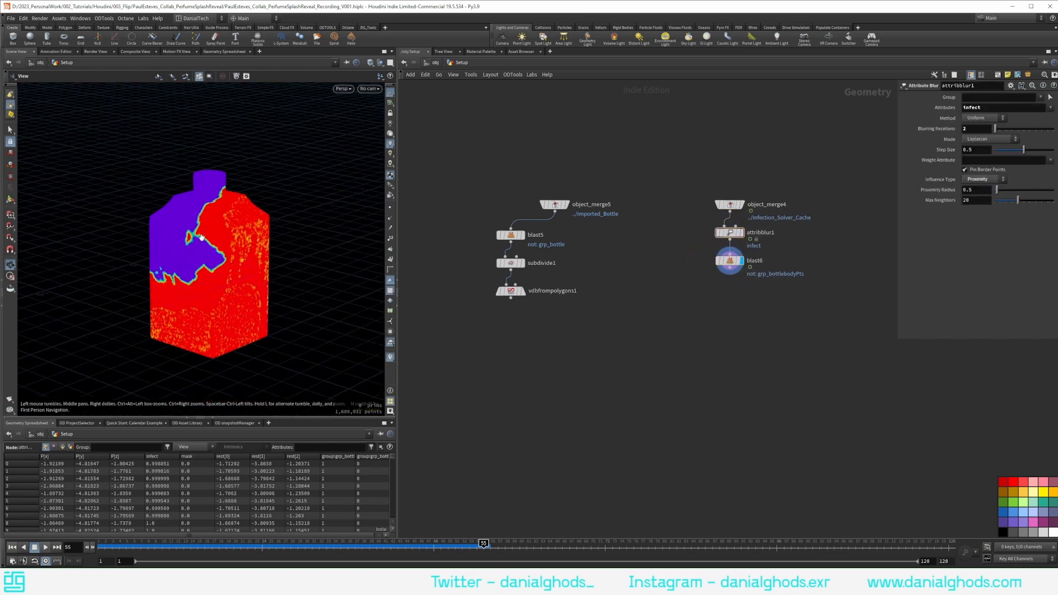
{"action": "left_click_drag", "start_coordinate": [186, 214], "coordinate": [235, 155]}
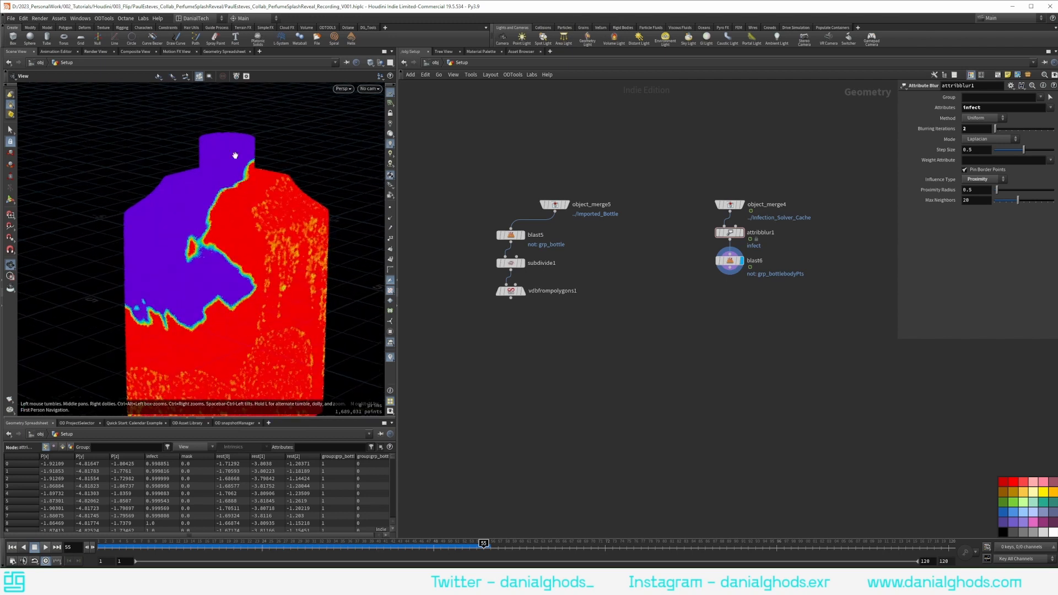
{"action": "left_click_drag", "start_coordinate": [730, 268], "coordinate": [701, 291]}
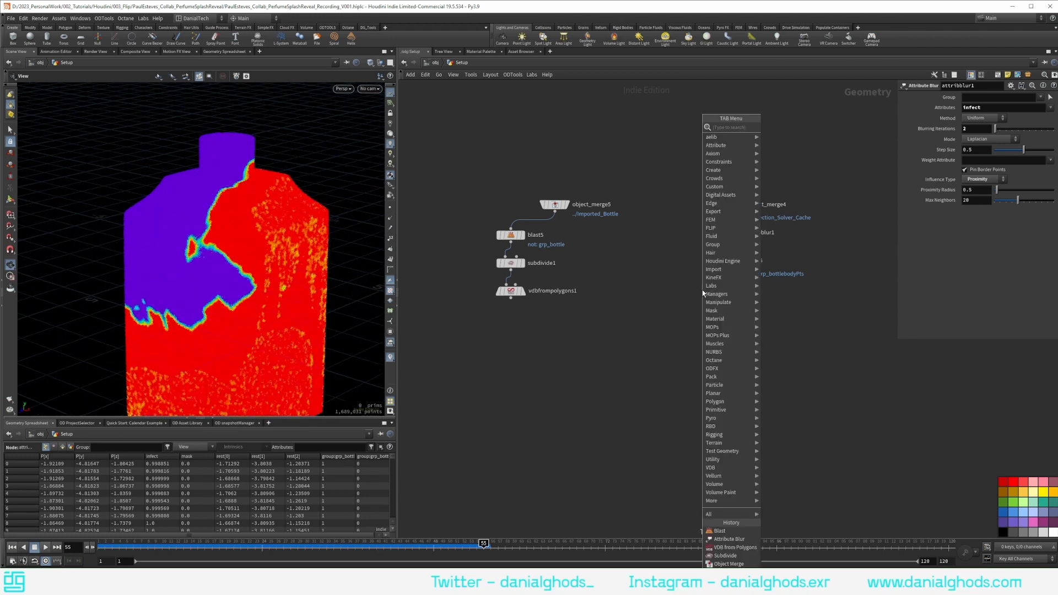
{"action": "type", "text": "bla"}
{"action": "key", "text": "Return"}
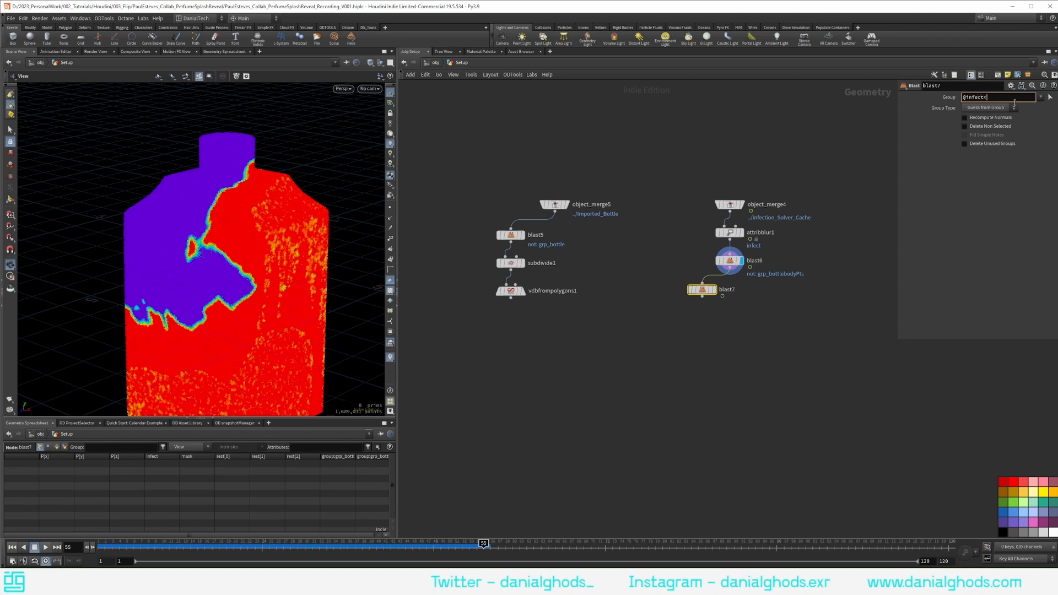
{"action": "key", "text": "Return"}
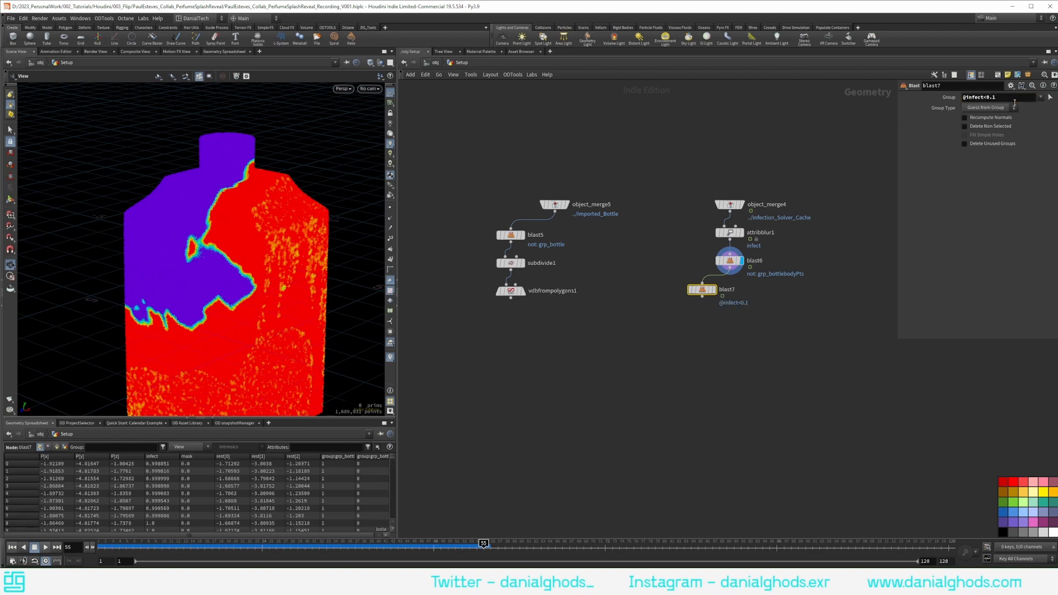
{"action": "left_click", "coordinate": [1014, 107]}
{"action": "left_click", "coordinate": [986, 138]}
{"action": "left_click", "coordinate": [711, 289]}
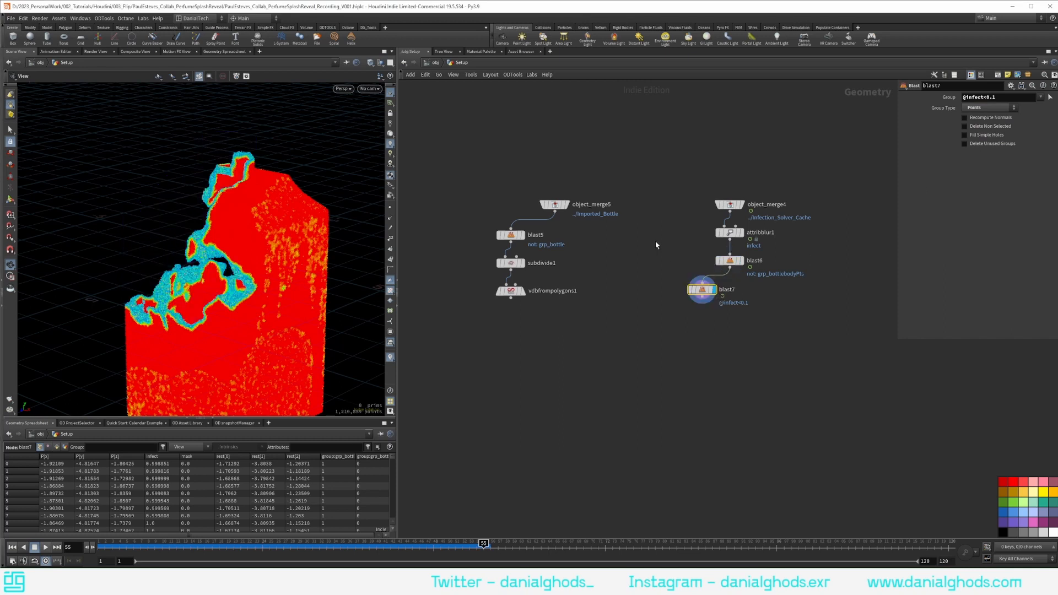
{"action": "left_click_drag", "start_coordinate": [253, 264], "coordinate": [236, 245]}
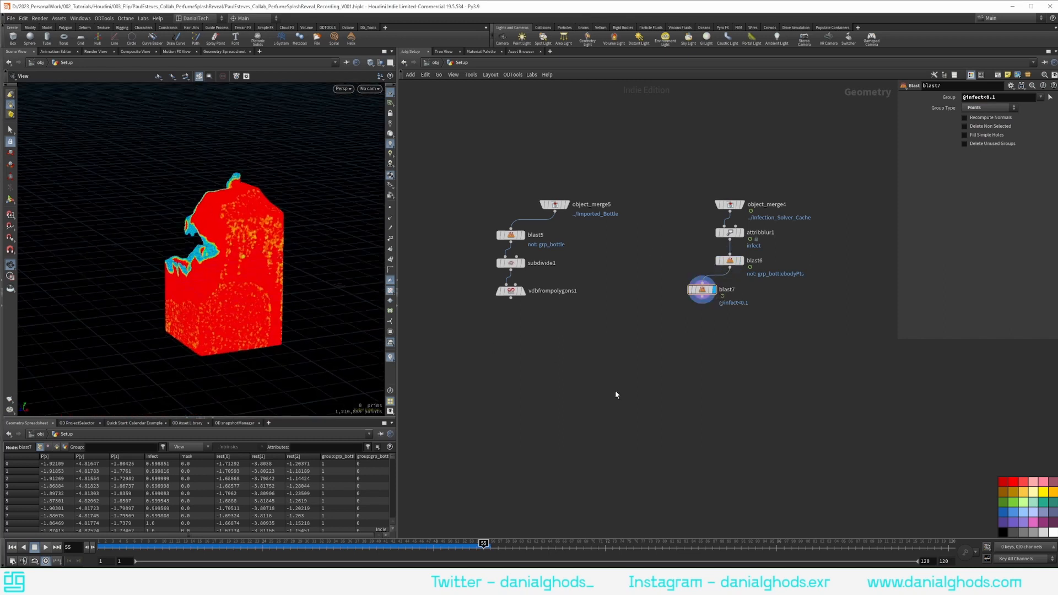
{"action": "left_click", "coordinate": [729, 232]}
{"action": "left_click_drag", "start_coordinate": [701, 290], "coordinate": [748, 291]}
{"action": "left_click_drag", "start_coordinate": [740, 206], "coordinate": [742, 210]}
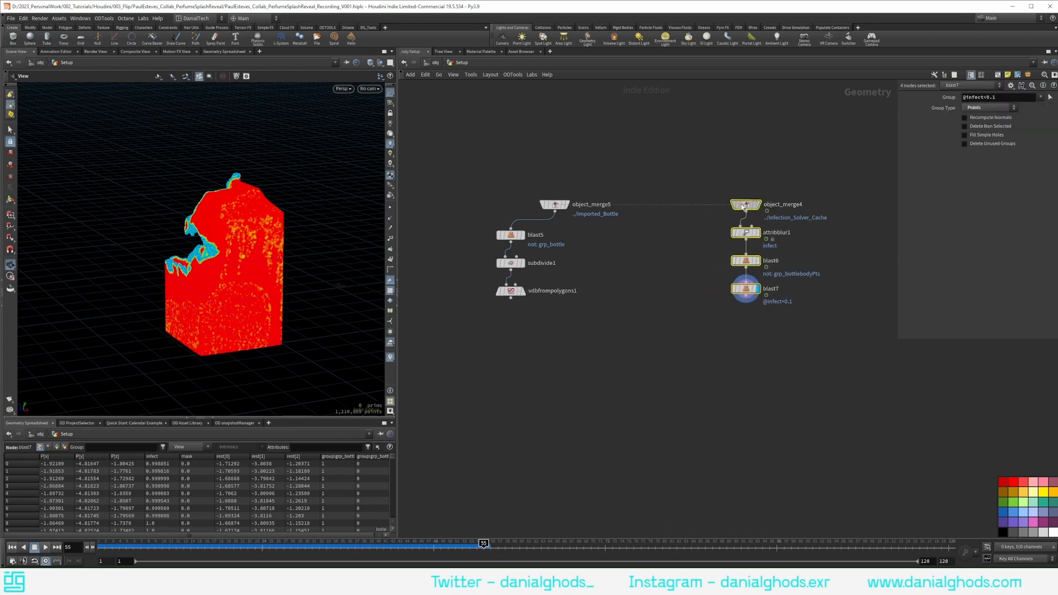
{"action": "left_click", "coordinate": [682, 296]}
{"action": "left_click_drag", "start_coordinate": [308, 309], "coordinate": [353, 308]}
{"action": "key", "text": "Tab"}
{"action": "type", "text": "vdbfrompa"}
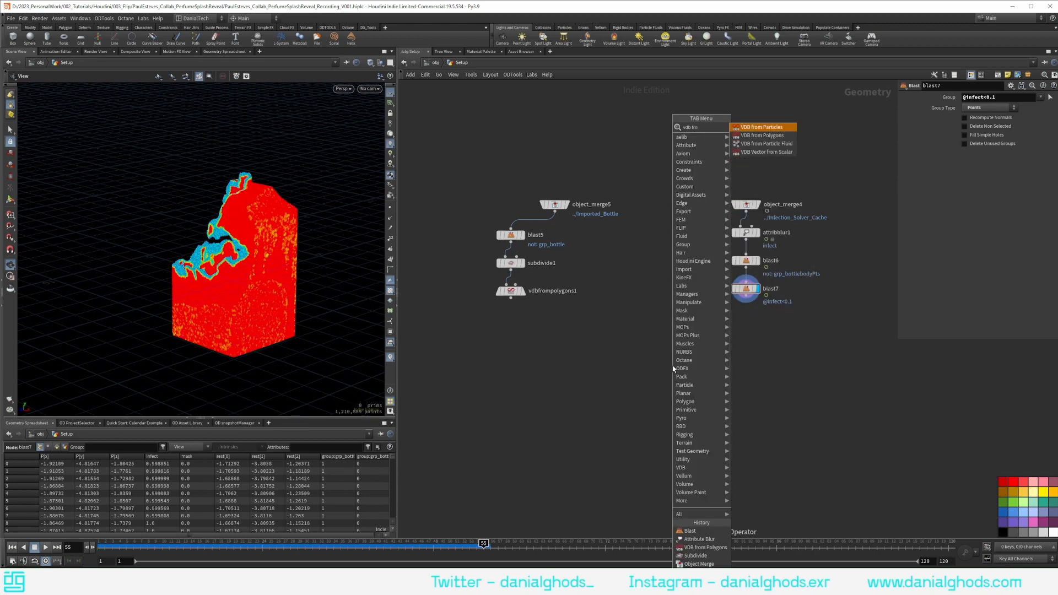
{"action": "key", "text": "Return"}
{"action": "left_click", "coordinate": [677, 345]}
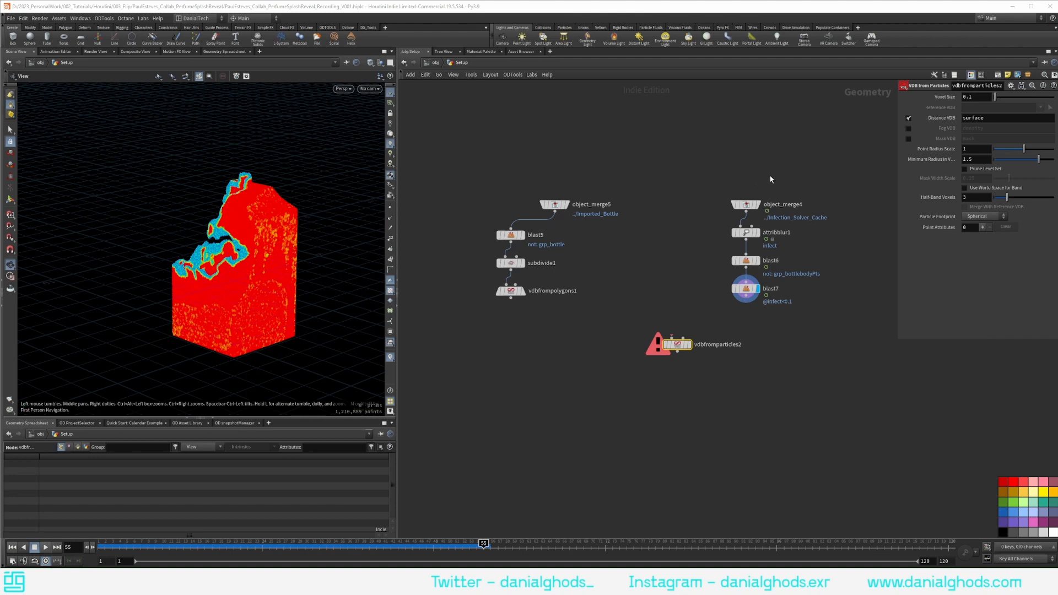
{"action": "left_click", "coordinate": [972, 149]}
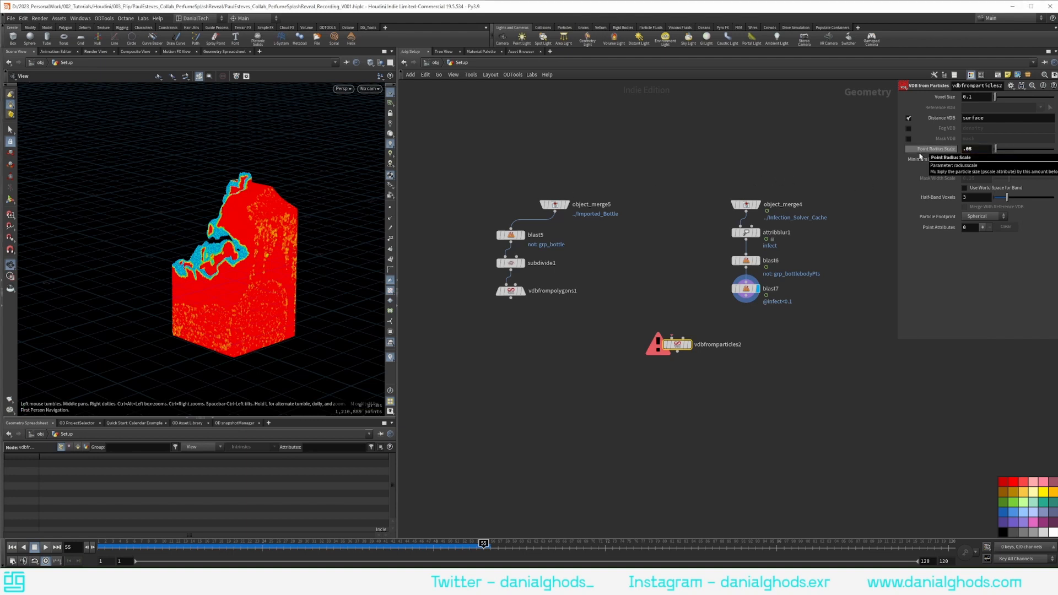
{"action": "left_click_drag", "start_coordinate": [746, 297], "coordinate": [677, 340]}
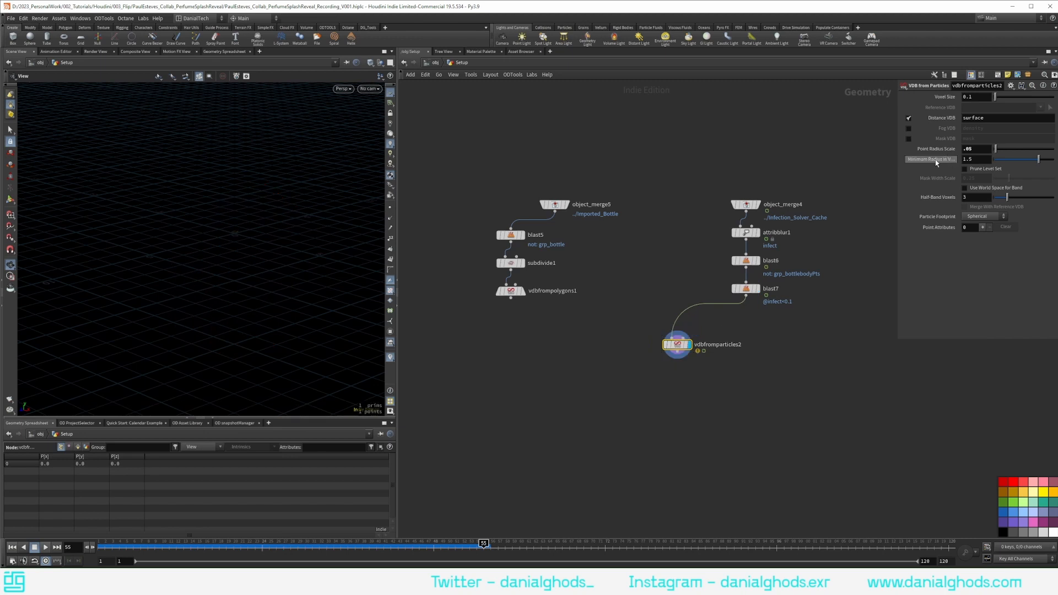
{"action": "left_click_drag", "start_coordinate": [1015, 157], "coordinate": [803, 152]}
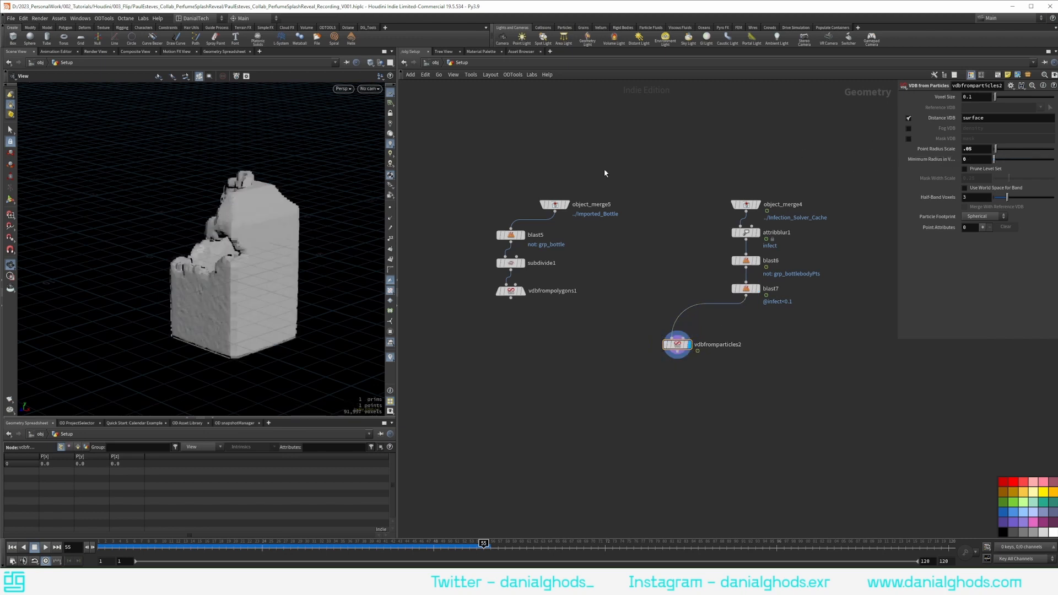
{"action": "scroll", "coordinate": [270, 195], "scroll_direction": "up", "scroll_amount": 4}
{"action": "left_click_drag", "start_coordinate": [276, 196], "coordinate": [231, 211]}
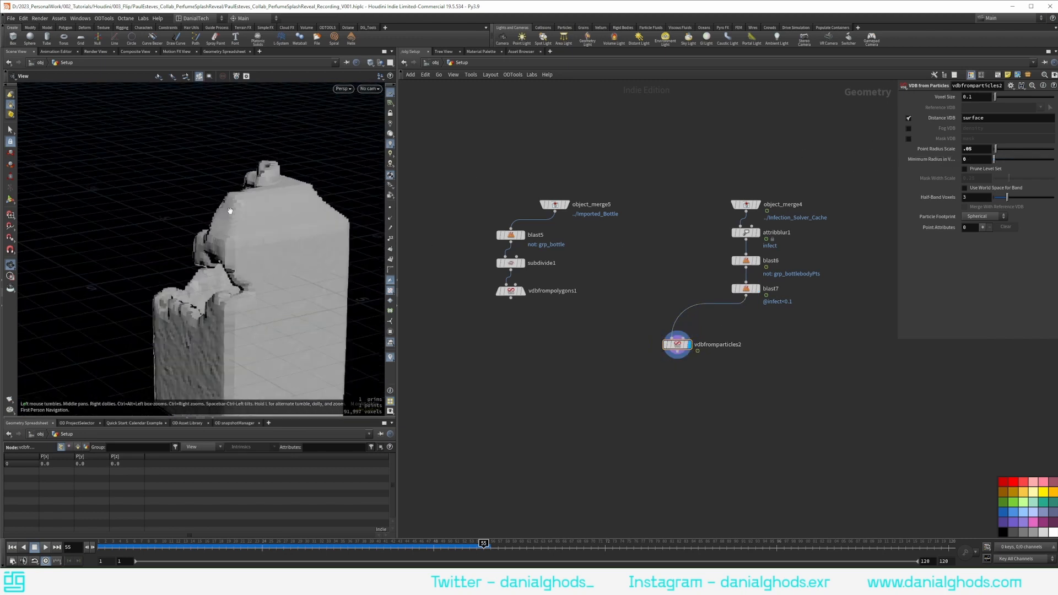
Link the VDB from Particles' voxel size to the VDB from Polygons' voxel size with a relative reference.
{"action": "left_click", "coordinate": [511, 291]}
{"action": "right_click", "coordinate": [952, 97]}
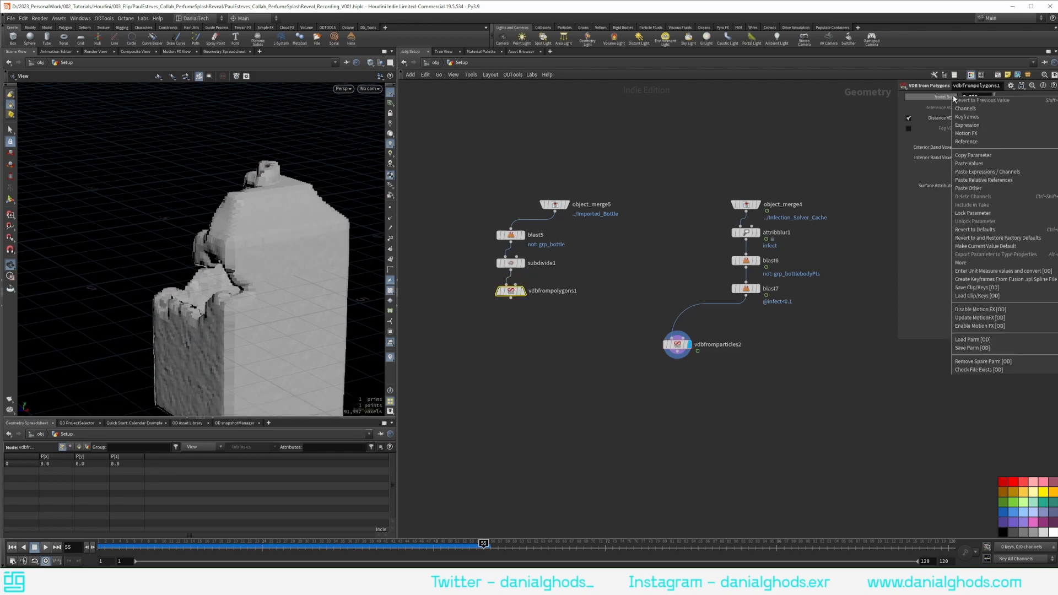
{"action": "left_click", "coordinate": [967, 156]}
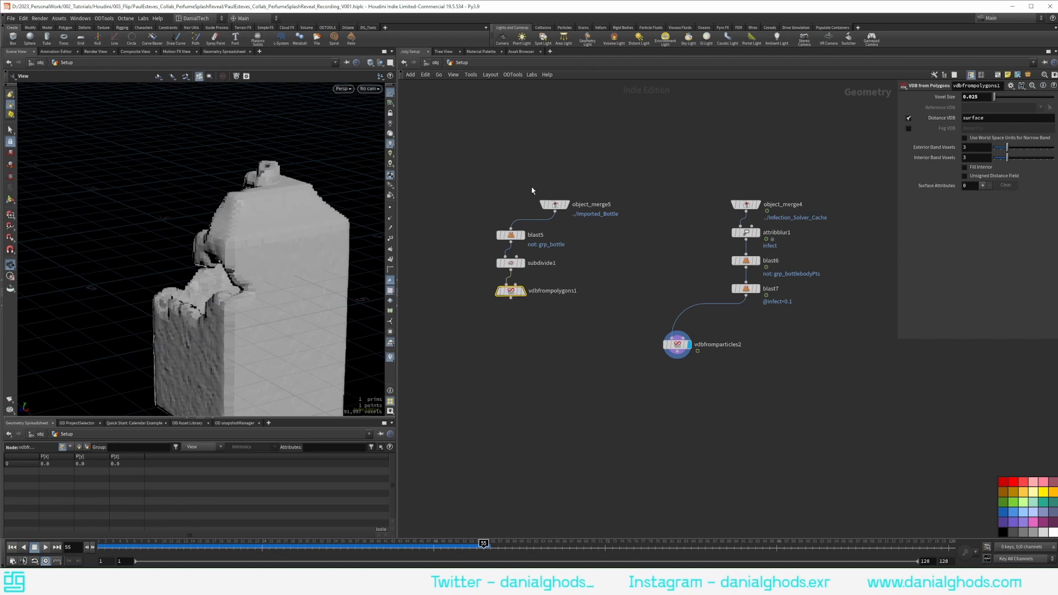
{"action": "left_click", "coordinate": [677, 344]}
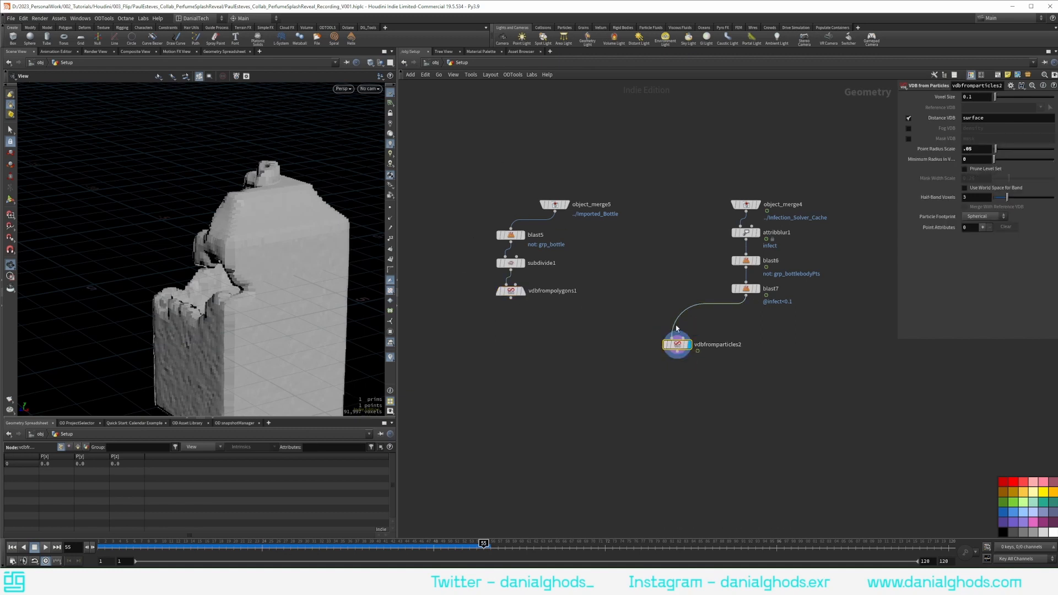
{"action": "right_click", "coordinate": [944, 97]}
{"action": "left_click", "coordinate": [974, 182]}
{"action": "left_click_drag", "start_coordinate": [342, 242], "coordinate": [224, 283]}
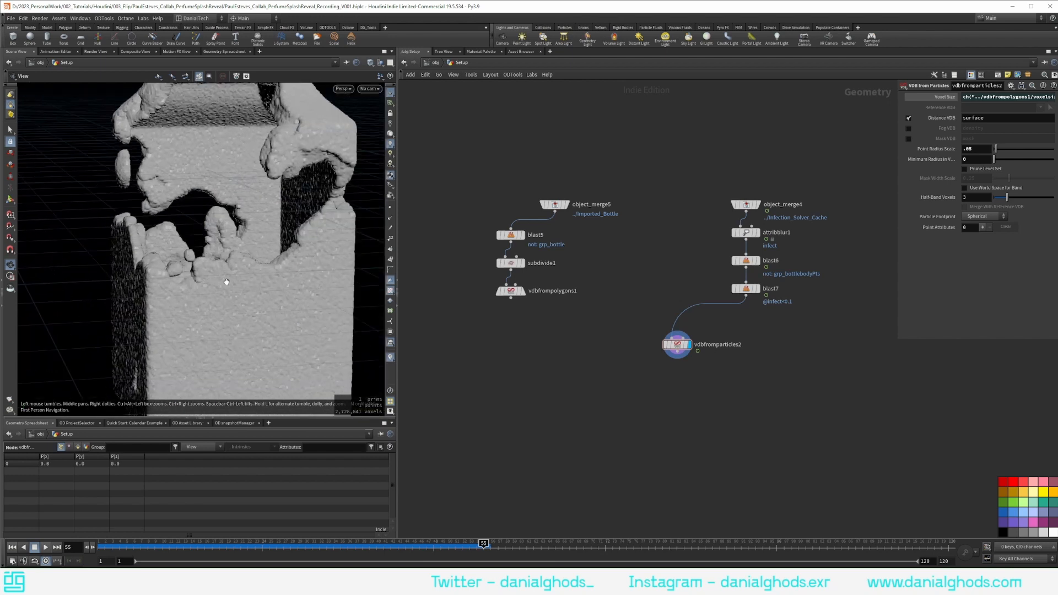
Connect a VDB Smooth SDF node under the VDB from Particles and display the smoothed surface.
{"action": "key", "text": "Tab"}
{"action": "type", "text": "smoot"}
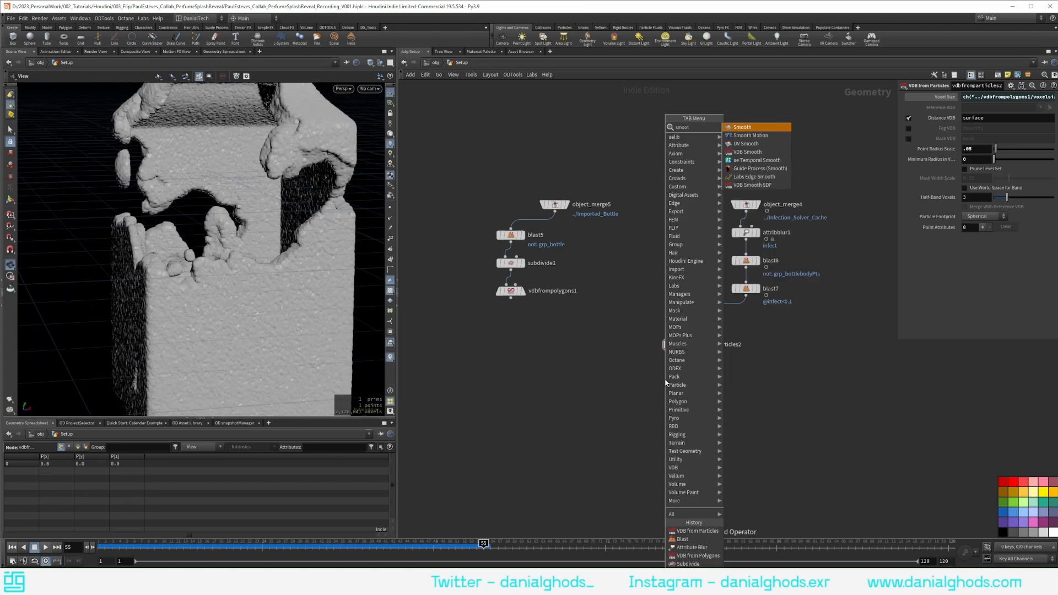
{"action": "type", "text": "hsdf"}
{"action": "key", "text": "Return"}
{"action": "left_click", "coordinate": [665, 380]}
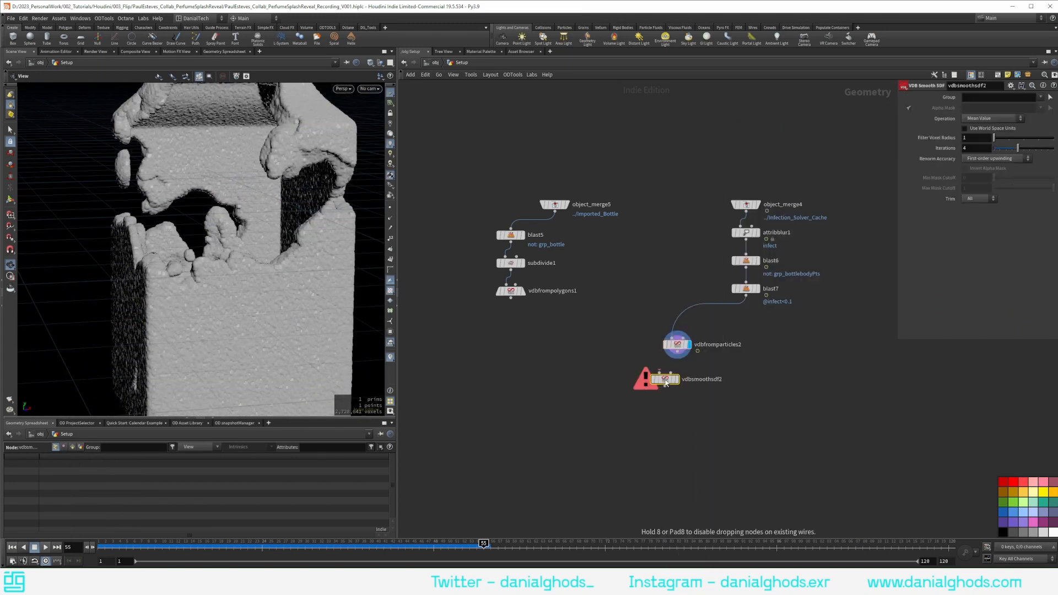
{"action": "left_click_drag", "start_coordinate": [678, 352], "coordinate": [680, 375]}
{"action": "left_click", "coordinate": [677, 379]}
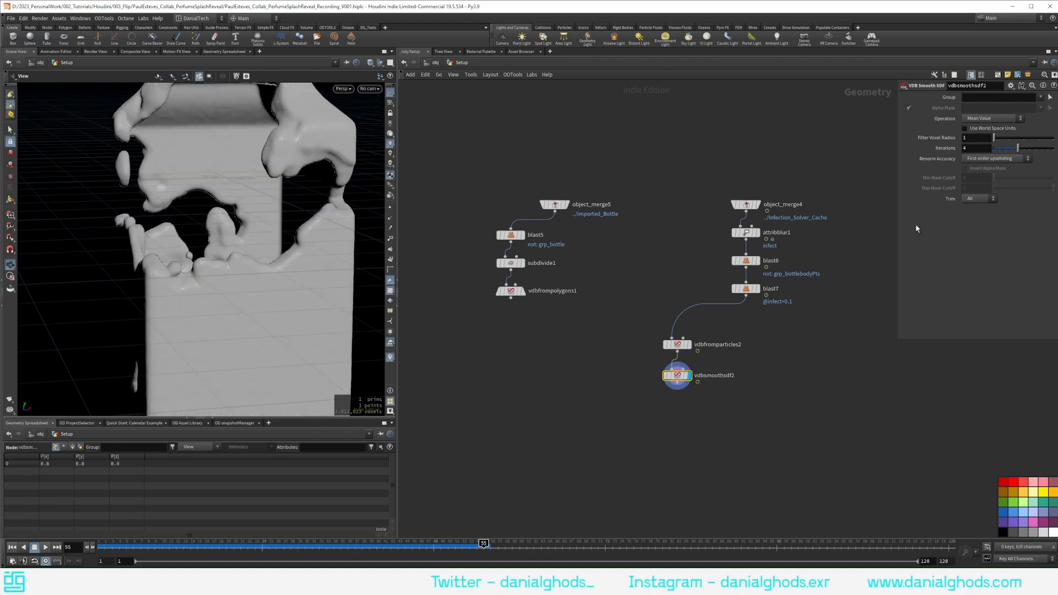
Change the VDB Smooth SDF's filter operation and lay out the two VDB nodes beneath the infection Blasts.
{"action": "left_click", "coordinate": [991, 118]}
{"action": "left_click", "coordinate": [986, 135]}
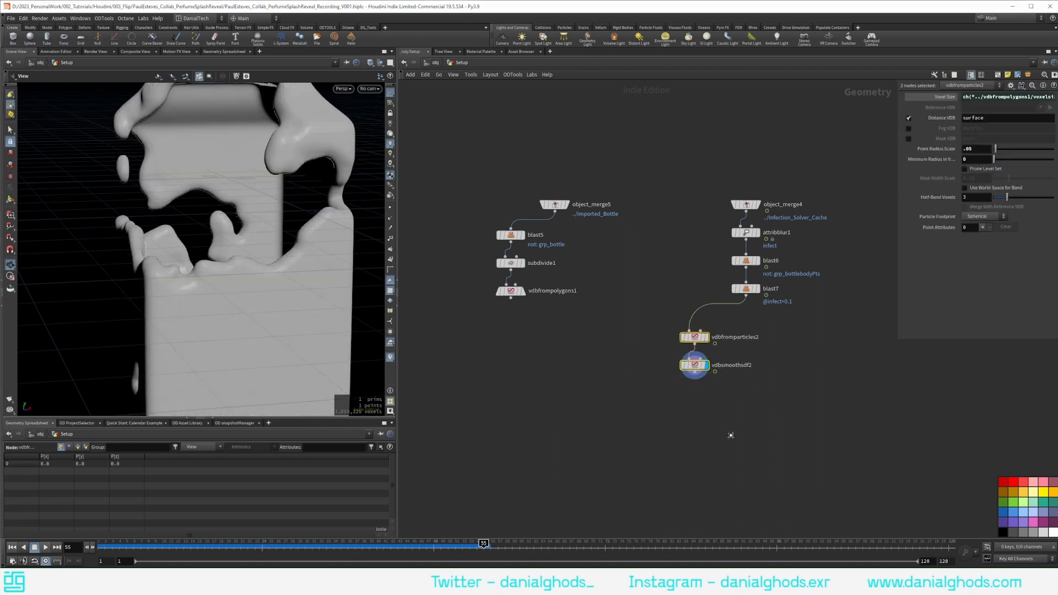
{"action": "key", "text": "l"}
{"action": "left_click", "coordinate": [600, 321]}
Examine the smoothed infection surface at frame 48 up close and from several sides of the bottle.
{"action": "scroll", "coordinate": [282, 266], "scroll_direction": "down", "scroll_amount": 5}
{"action": "mouse_move", "coordinate": [282, 265]}
{"action": "left_mouse_down"}
{"action": "mouse_move", "coordinate": [99, 309]}
{"action": "mouse_move", "coordinate": [278, 280]}
{"action": "left_mouse_up"}
{"action": "scroll", "coordinate": [167, 271], "scroll_direction": "up", "scroll_amount": 5}
{"action": "left_click_drag", "start_coordinate": [167, 271], "coordinate": [381, 191]}
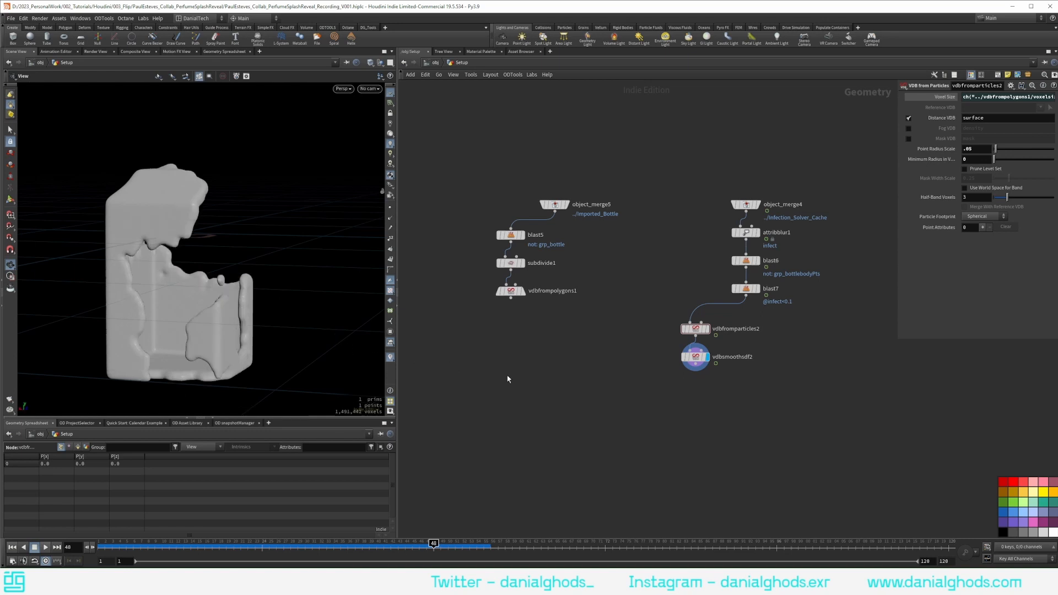
{"action": "left_click_drag", "start_coordinate": [144, 259], "coordinate": [228, 220]}
{"action": "scroll", "coordinate": [229, 184], "scroll_direction": "up", "scroll_amount": 5}
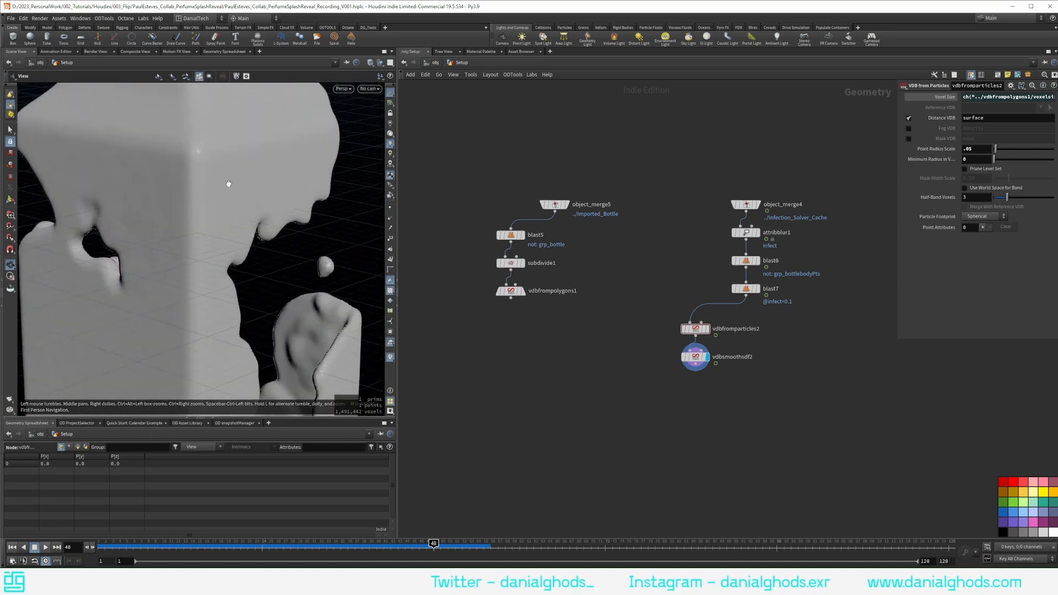
{"action": "left_click_drag", "start_coordinate": [229, 184], "coordinate": [202, 142]}
{"action": "scroll", "coordinate": [204, 145], "scroll_direction": "down", "scroll_amount": 5}
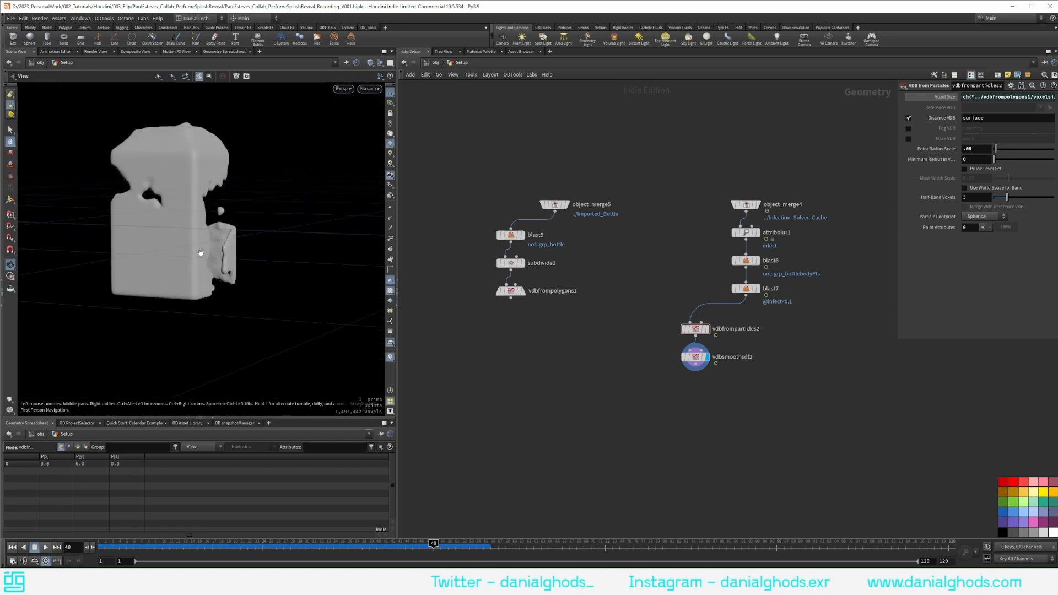
{"action": "left_click_drag", "start_coordinate": [201, 253], "coordinate": [200, 248]}
Add a VDB Combine with the bottle's VDB from Polygons as first input and the VDB Smooth SDF as second.
{"action": "key", "text": "Tab"}
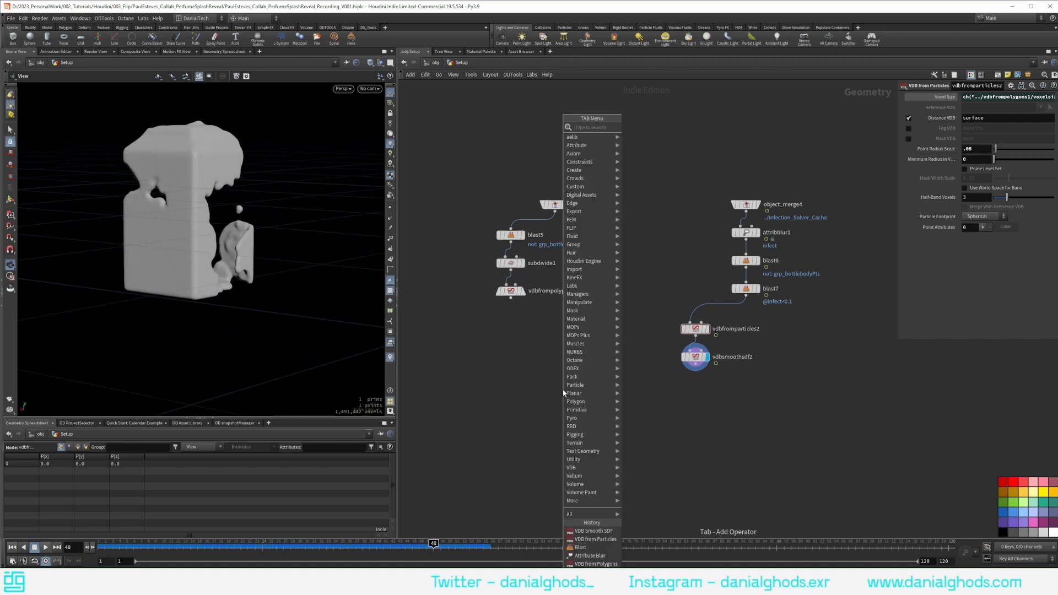
{"action": "type", "text": "vdbcomb"}
{"action": "key", "text": "Return"}
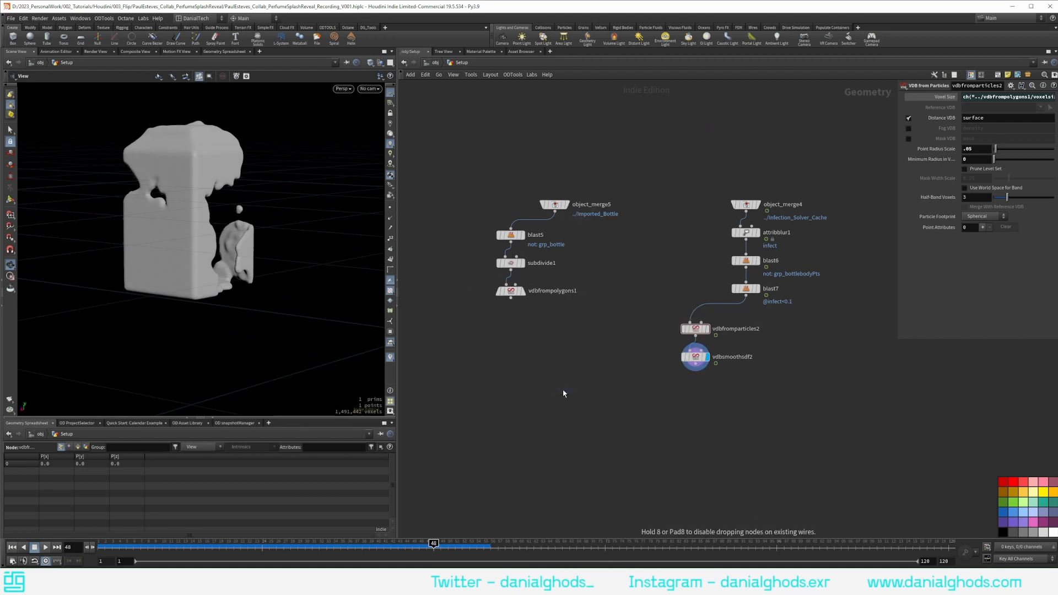
{"action": "left_click", "coordinate": [563, 389]}
{"action": "left_click_drag", "start_coordinate": [563, 392], "coordinate": [572, 405]}
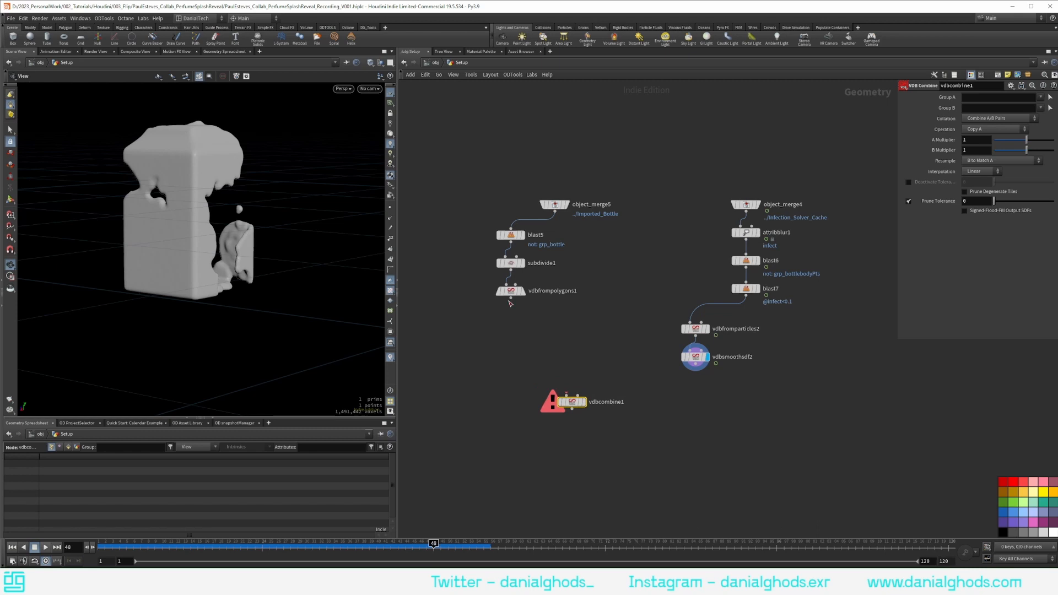
{"action": "left_click_drag", "start_coordinate": [509, 300], "coordinate": [566, 396]}
{"action": "left_click_drag", "start_coordinate": [695, 370], "coordinate": [577, 396]}
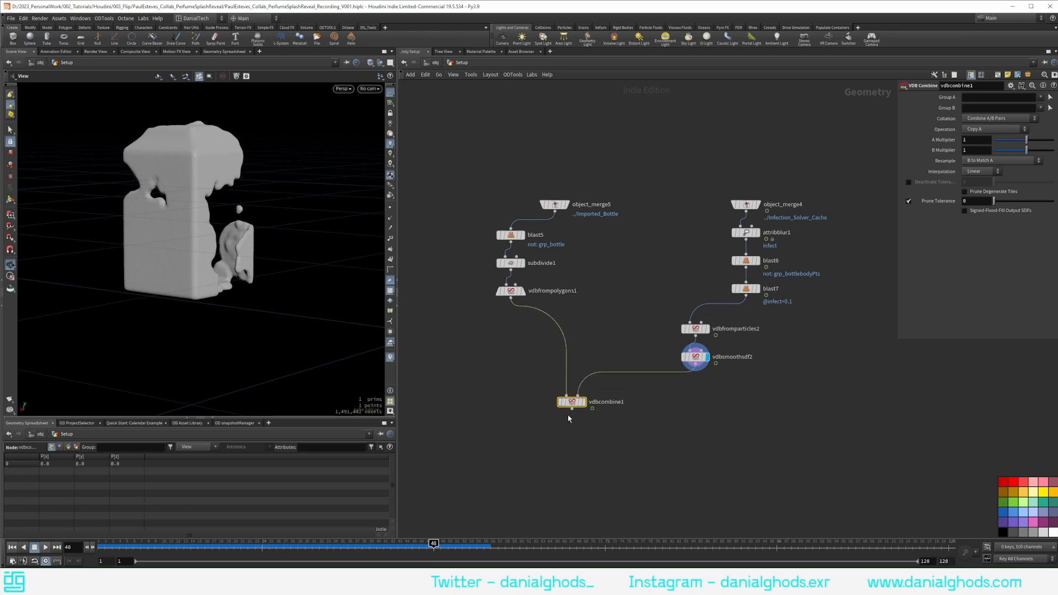
Set the VDB Combine's operation to SDF Intersection and display its result.
{"action": "left_click", "coordinate": [999, 120]}
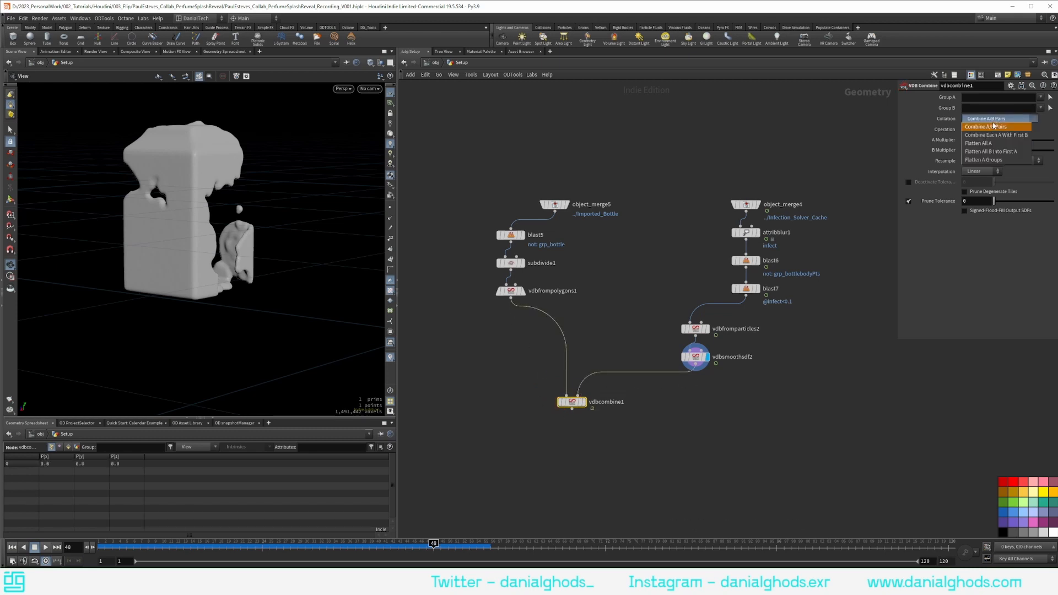
{"action": "left_click", "coordinate": [991, 119]}
{"action": "left_click", "coordinate": [975, 130]}
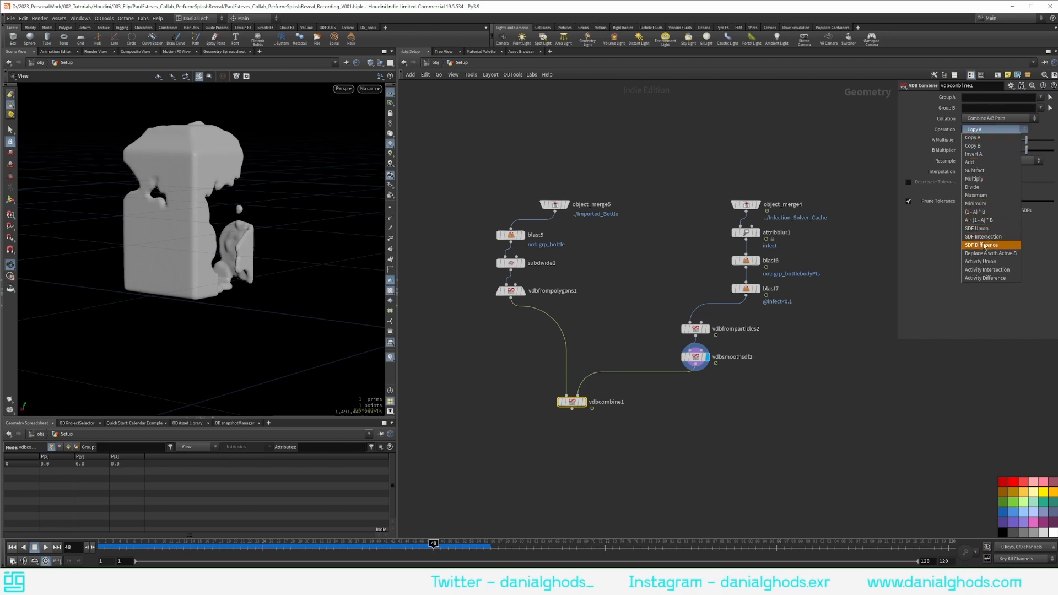
{"action": "left_click", "coordinate": [983, 236]}
{"action": "left_click", "coordinate": [583, 402]}
Inspect the edges and inner walls of the intersected bottle surface from several angles.
{"action": "left_click_drag", "start_coordinate": [242, 251], "coordinate": [127, 262]}
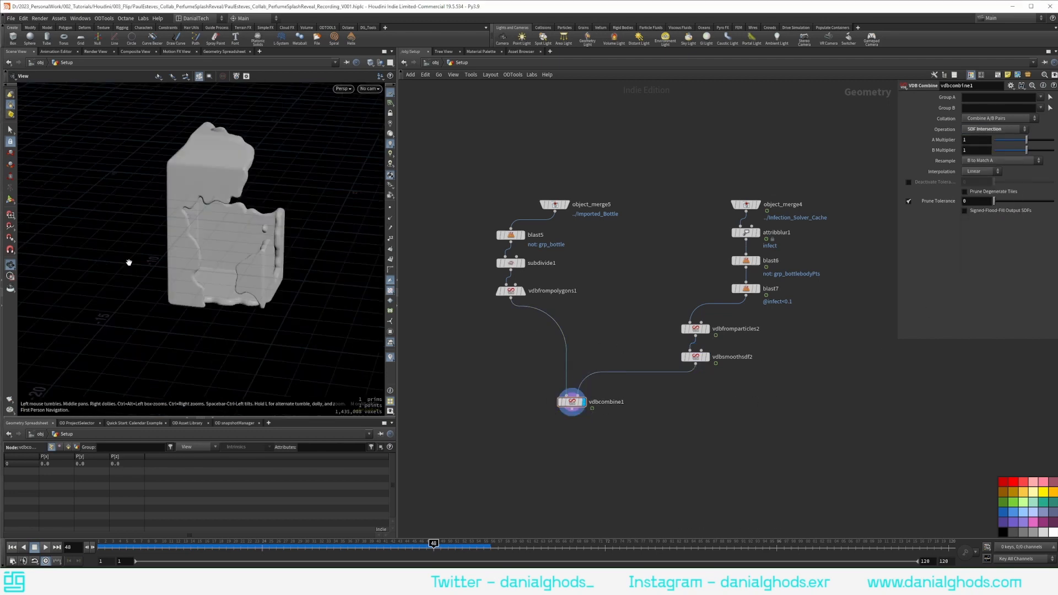
{"action": "right_click_drag", "start_coordinate": [127, 263], "coordinate": [352, 257]}
{"action": "left_click_drag", "start_coordinate": [352, 256], "coordinate": [266, 281]}
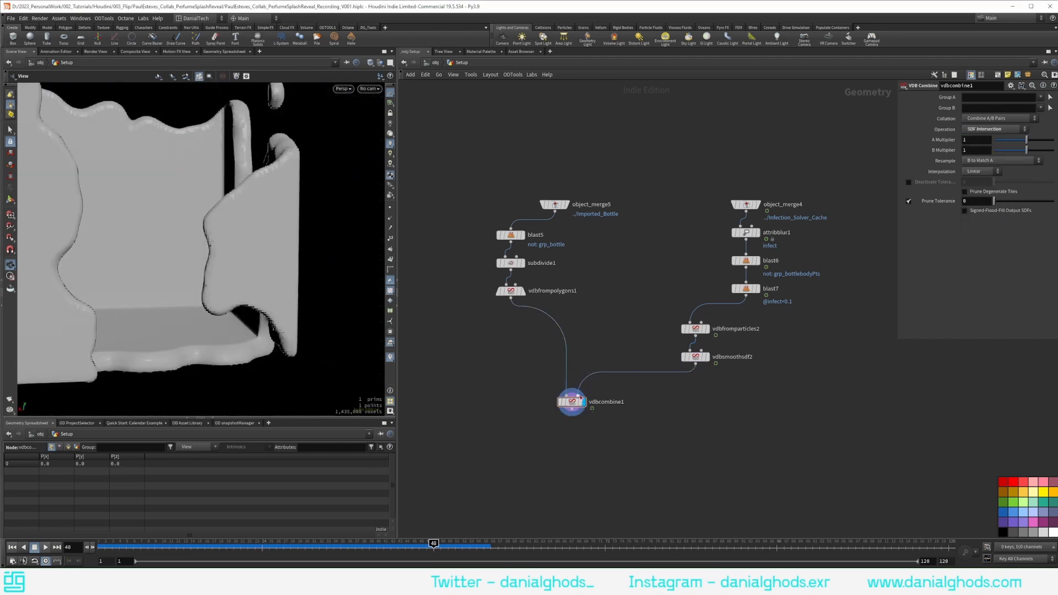
{"action": "middle_click_drag", "start_coordinate": [776, 456], "coordinate": [760, 420]}
{"action": "left_click_drag", "start_coordinate": [564, 368], "coordinate": [590, 368]}
{"action": "left_click_drag", "start_coordinate": [276, 265], "coordinate": [132, 331]}
{"action": "middle_click_drag", "start_coordinate": [110, 170], "coordinate": [138, 235]}
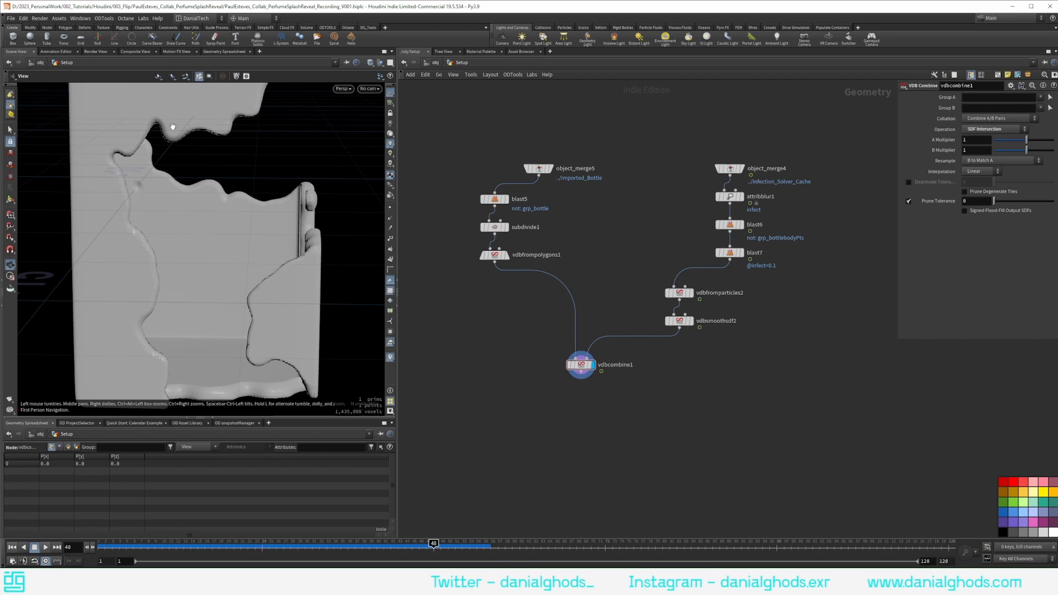
{"action": "middle_click_drag", "start_coordinate": [222, 127], "coordinate": [225, 154]}
{"action": "left_click_drag", "start_coordinate": [225, 154], "coordinate": [214, 132]}
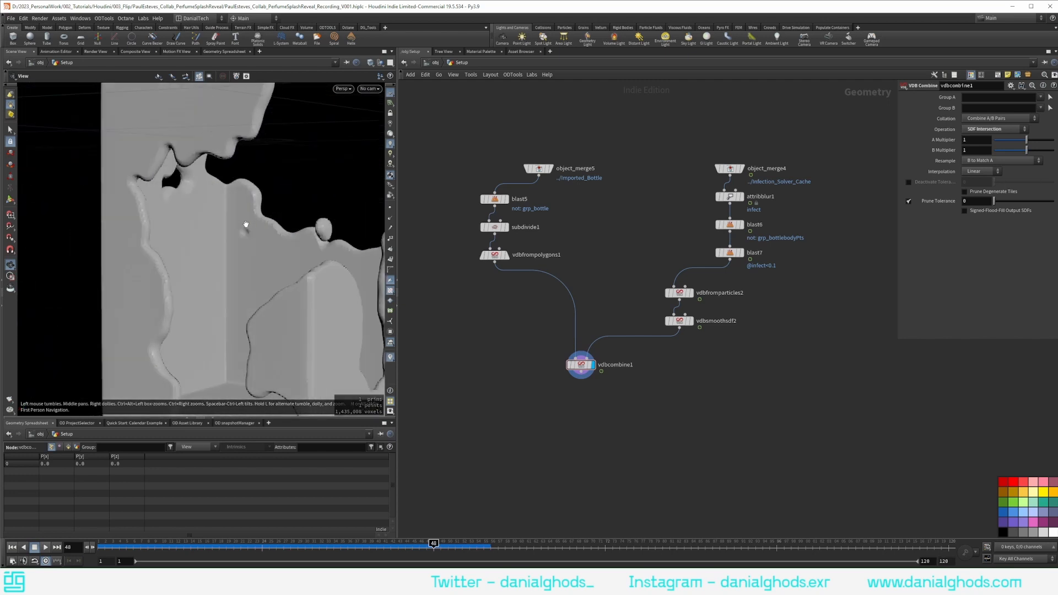
{"action": "middle_click_drag", "start_coordinate": [522, 338], "coordinate": [479, 333]}
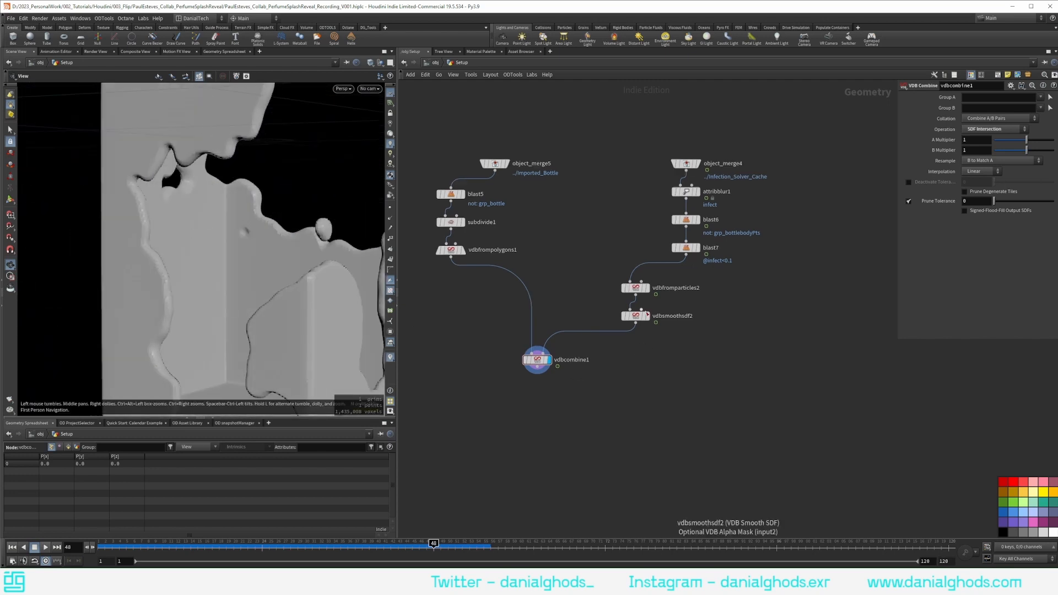
{"action": "left_click", "coordinate": [686, 255]}
{"action": "key", "text": "Tab"}
{"action": "type", "text": "bl"}
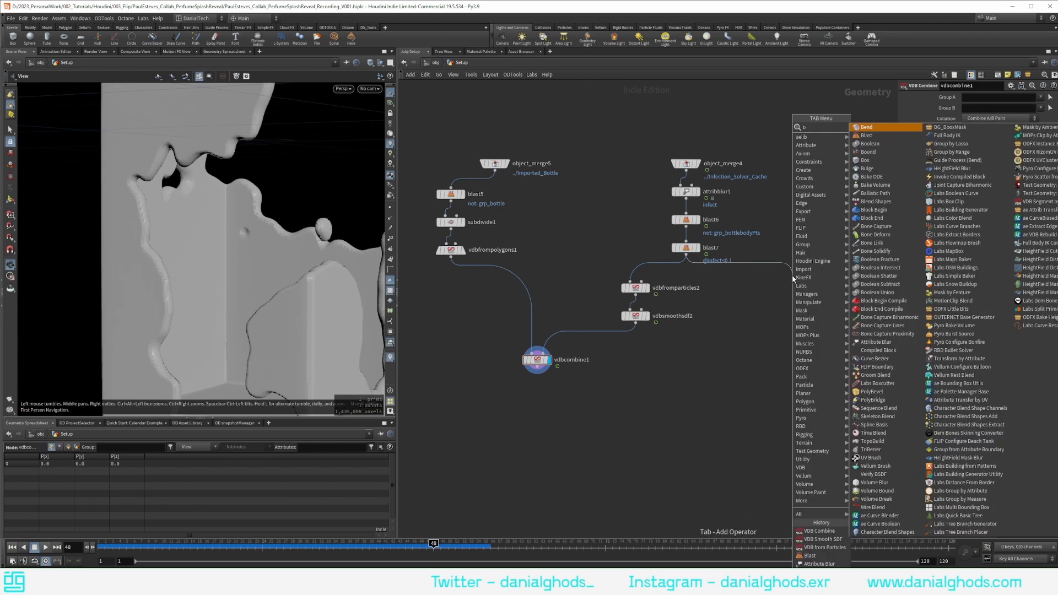
{"action": "key", "text": "Return"}
{"action": "left_click", "coordinate": [793, 274]}
{"action": "left_click_drag", "start_coordinate": [794, 279], "coordinate": [773, 294]}
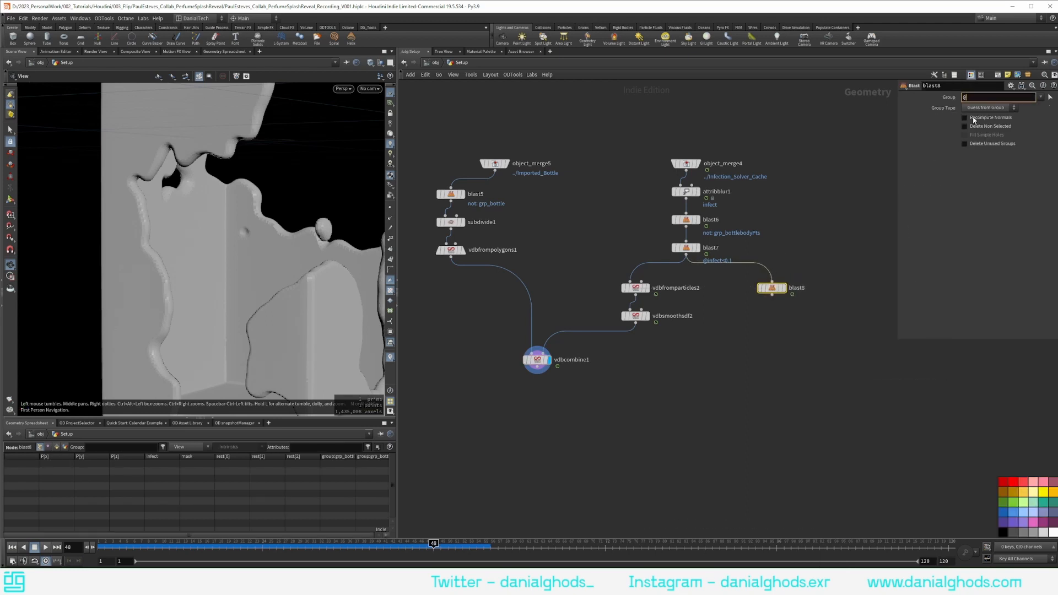
{"action": "type", "text": "@infect"}
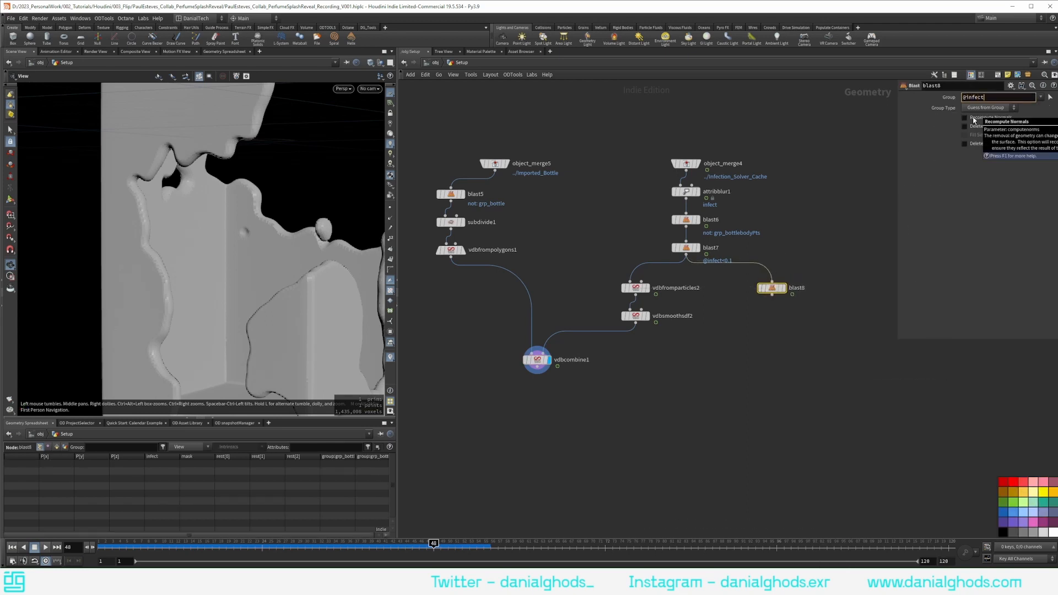
{"action": "type", "text": ">.45"}
{"action": "key", "text": "Return"}
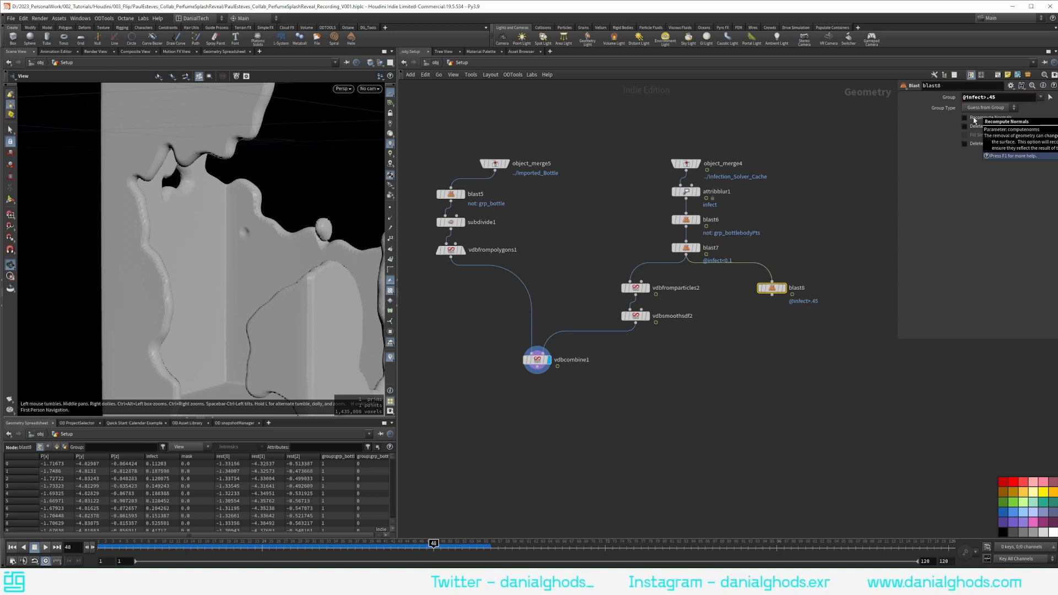
{"action": "left_click", "coordinate": [989, 108]}
{"action": "left_click", "coordinate": [977, 137]}
{"action": "left_click", "coordinate": [784, 288]}
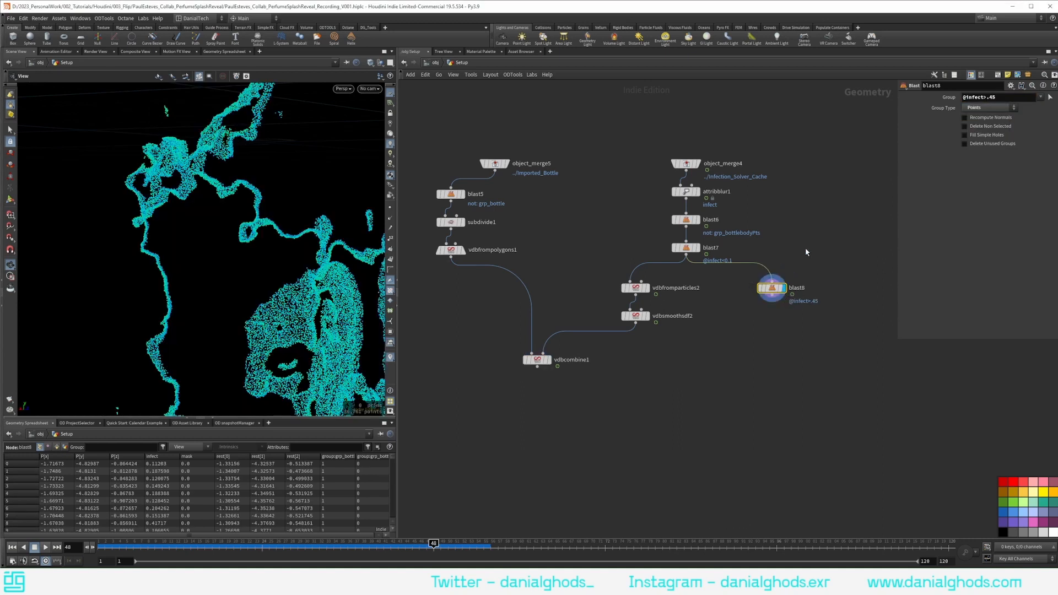
{"action": "key", "text": "f"}
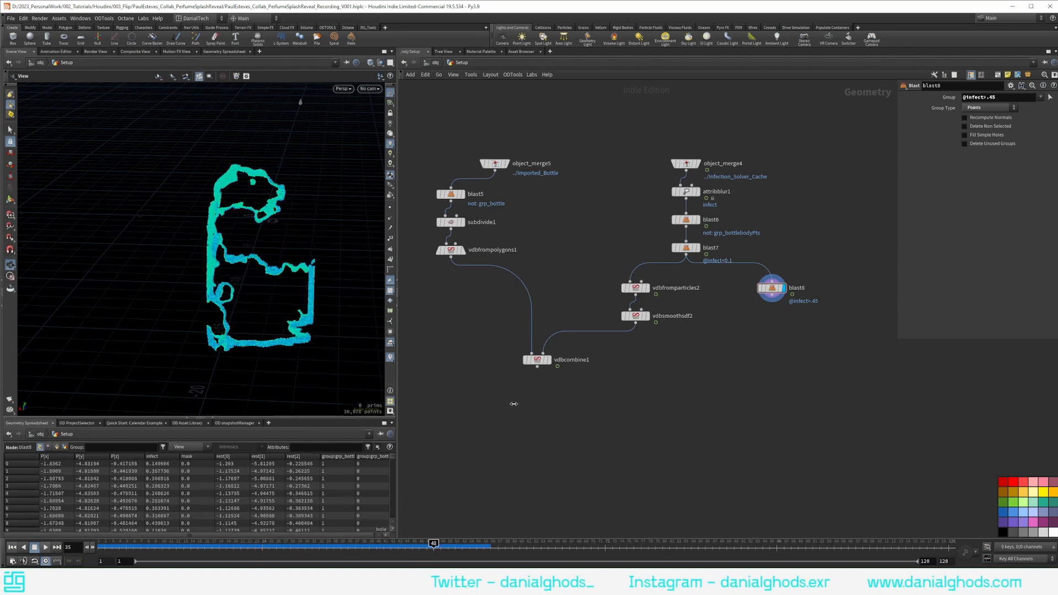
{"action": "middle_click_drag", "start_coordinate": [790, 331], "coordinate": [753, 298]}
{"action": "key", "text": "Tab"}
{"action": "type", "text": "vdbfrom"}
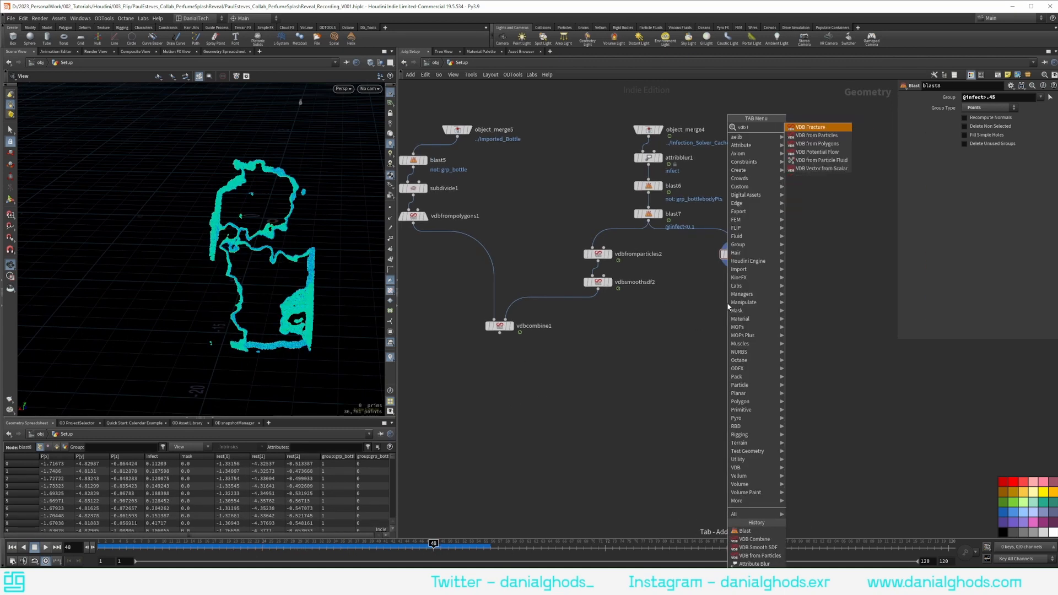
{"action": "key", "text": "Return"}
{"action": "left_click", "coordinate": [728, 307]}
{"action": "left_click", "coordinate": [739, 303]}
{"action": "left_click_drag", "start_coordinate": [728, 304], "coordinate": [736, 284]}
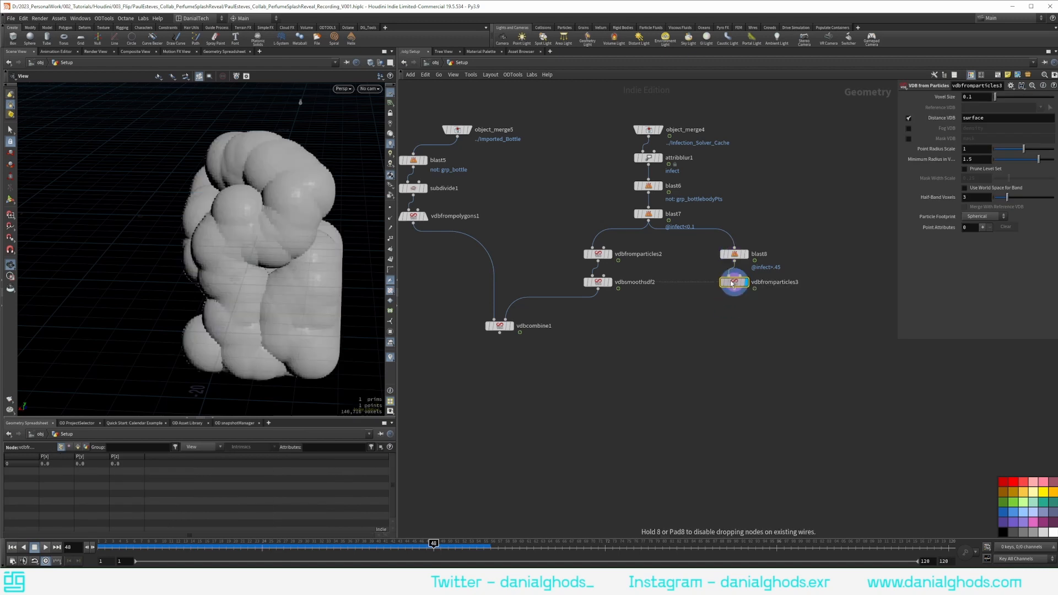
Set the new VDB from Particles' Point Radius Scale to .1 and output a fog VDB instead of a distance VDB.
{"action": "left_click_drag", "start_coordinate": [972, 150], "coordinate": [903, 184]}
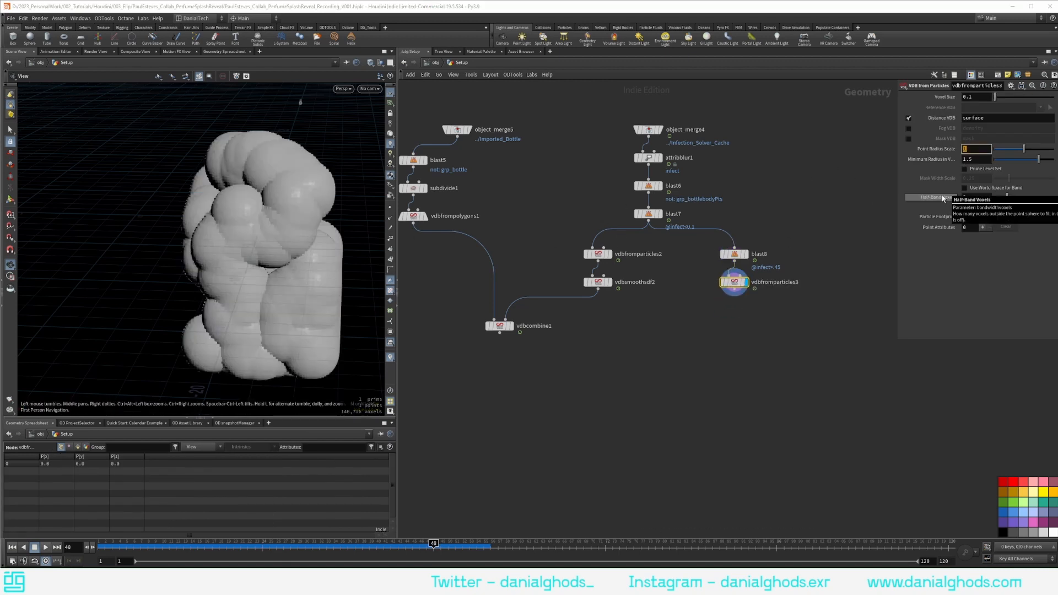
{"action": "type", "text": ".1"}
{"action": "key", "text": "Return"}
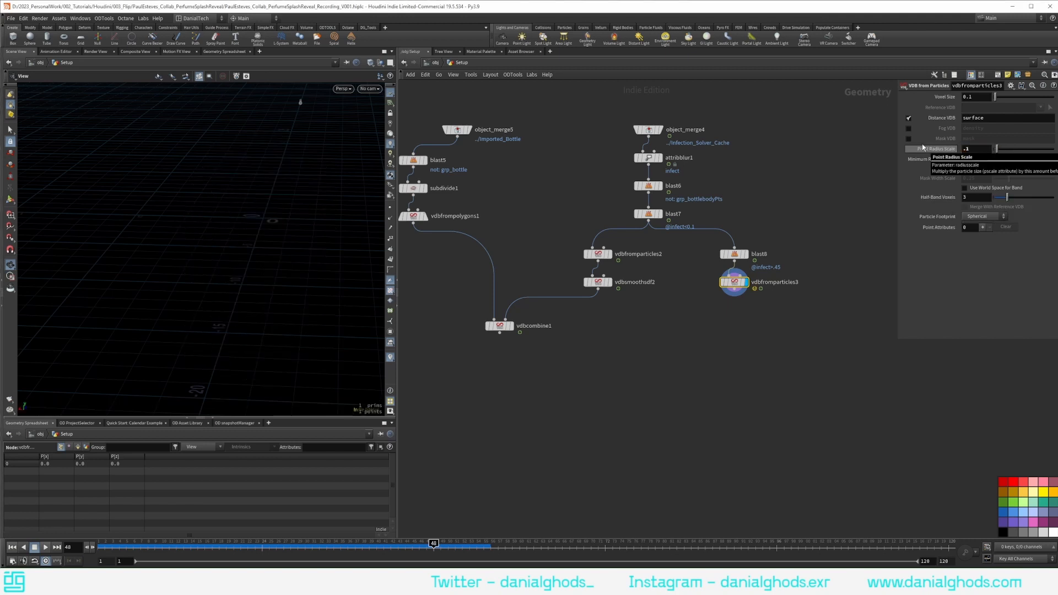
{"action": "left_click", "coordinate": [909, 118]}
{"action": "left_click", "coordinate": [908, 128]}
Link the fog VDB from Particles' voxel size to the voxel size of the bottle's VDB from Polygons by relative reference.
{"action": "left_click", "coordinate": [441, 216]}
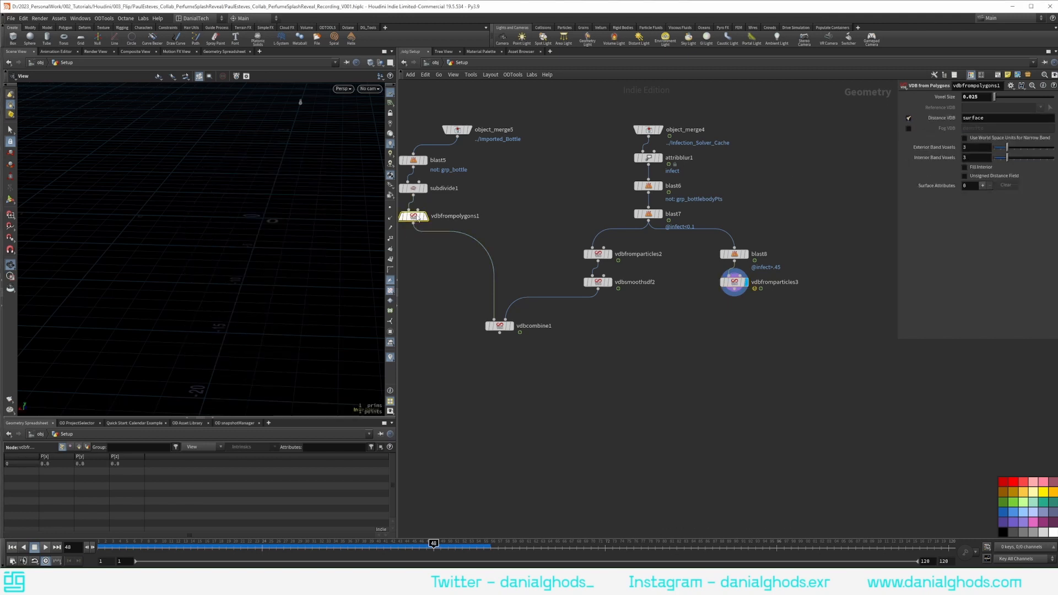
{"action": "right_click", "coordinate": [938, 99]}
{"action": "left_click", "coordinate": [960, 158]}
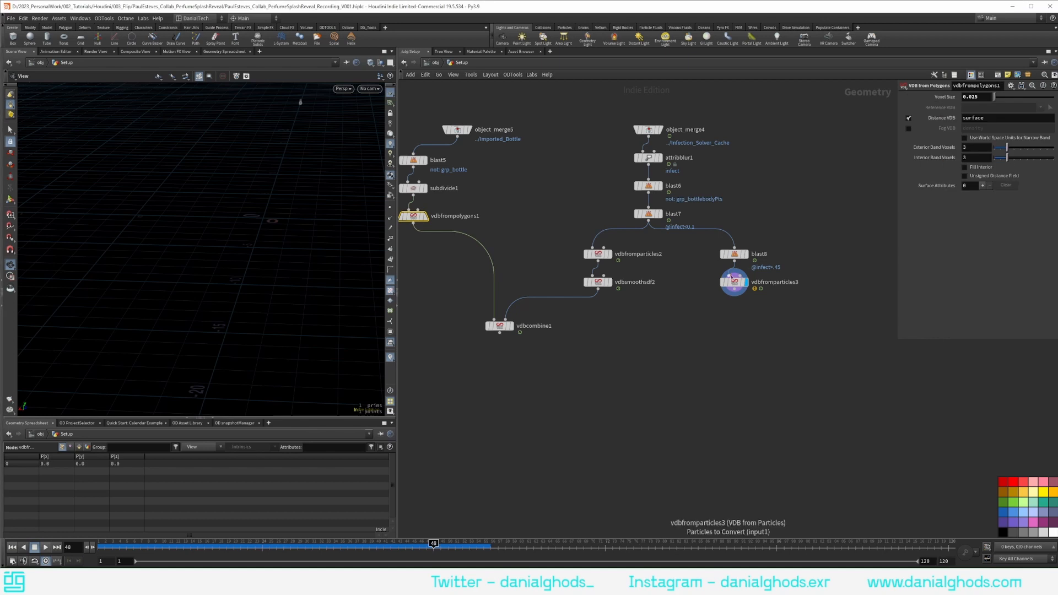
{"action": "left_click", "coordinate": [733, 282]}
{"action": "right_click", "coordinate": [949, 98]}
{"action": "left_click", "coordinate": [960, 182]}
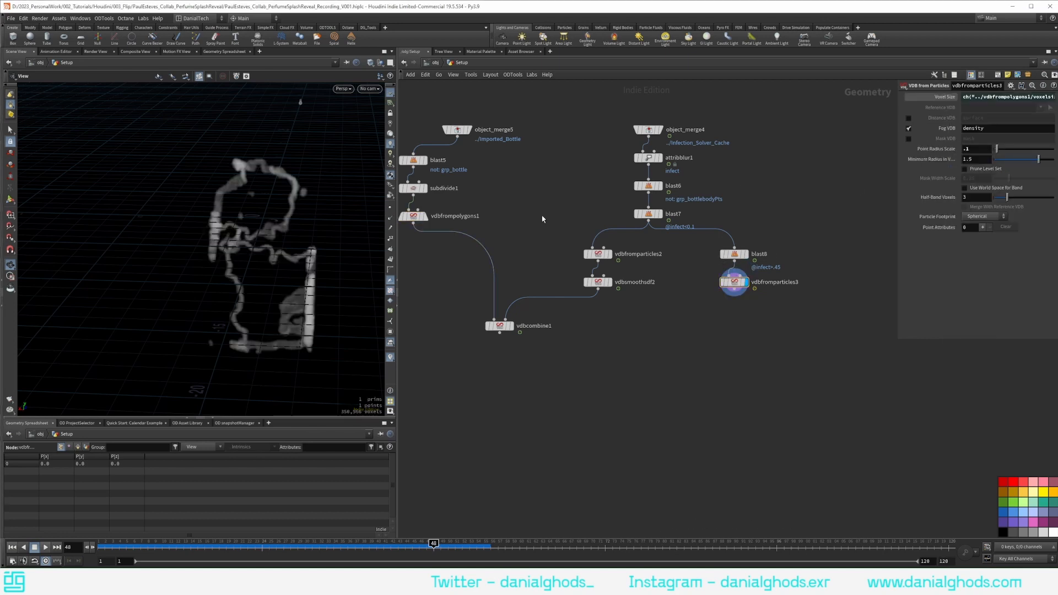
{"action": "left_click_drag", "start_coordinate": [259, 243], "coordinate": [212, 282]}
{"action": "middle_click_drag", "start_coordinate": [208, 258], "coordinate": [208, 274]}
{"action": "left_click_drag", "start_coordinate": [207, 273], "coordinate": [331, 303]}
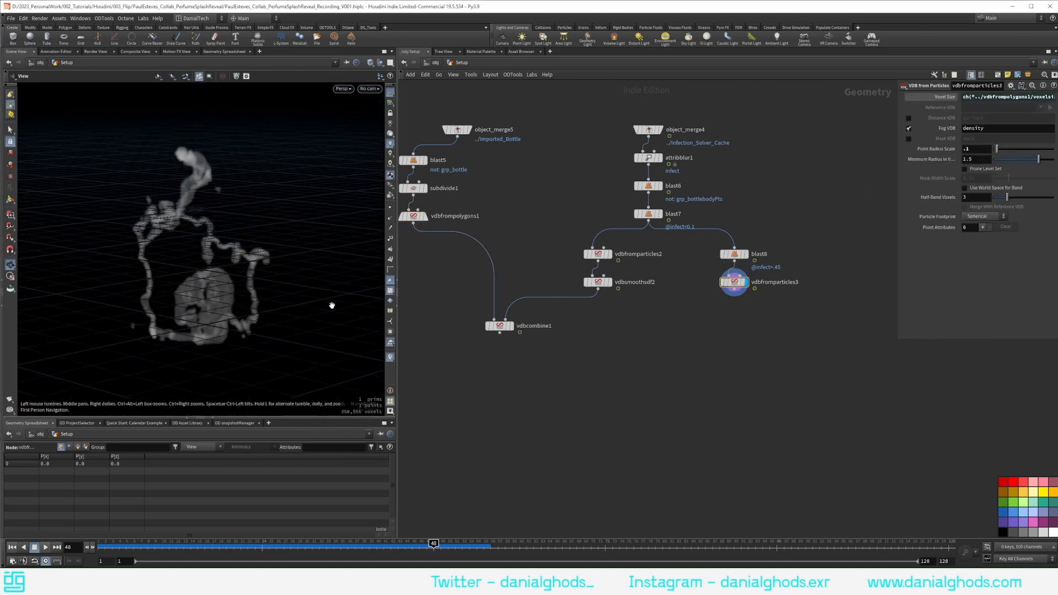
Add a VDB Reshape SDF with the VDB Combine as first input and the edge fog VDB as second.
{"action": "key", "text": "Tab"}
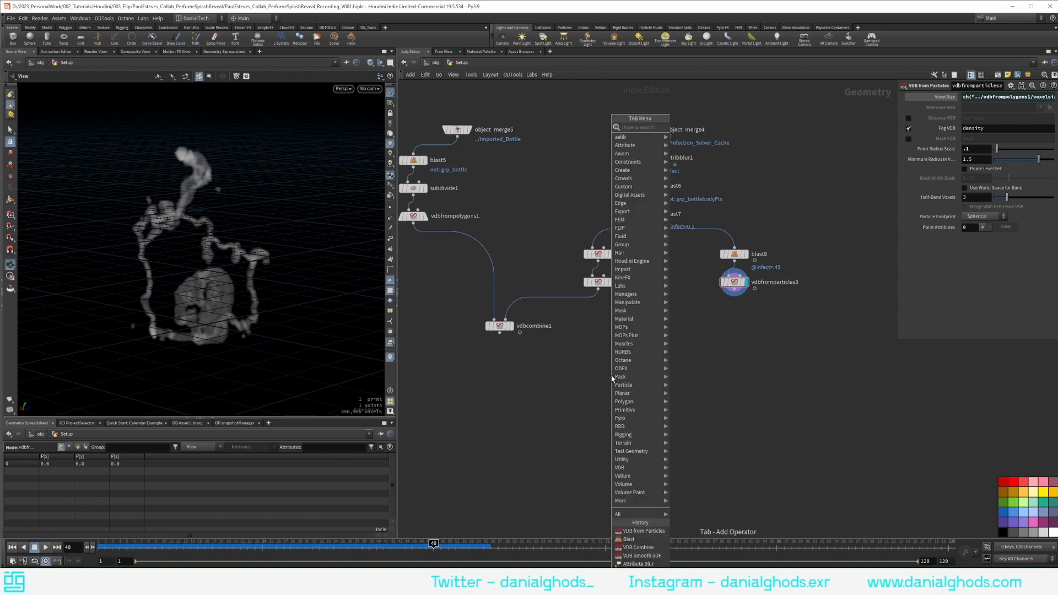
{"action": "type", "text": "vdbcom"}
{"action": "key", "text": "Return"}
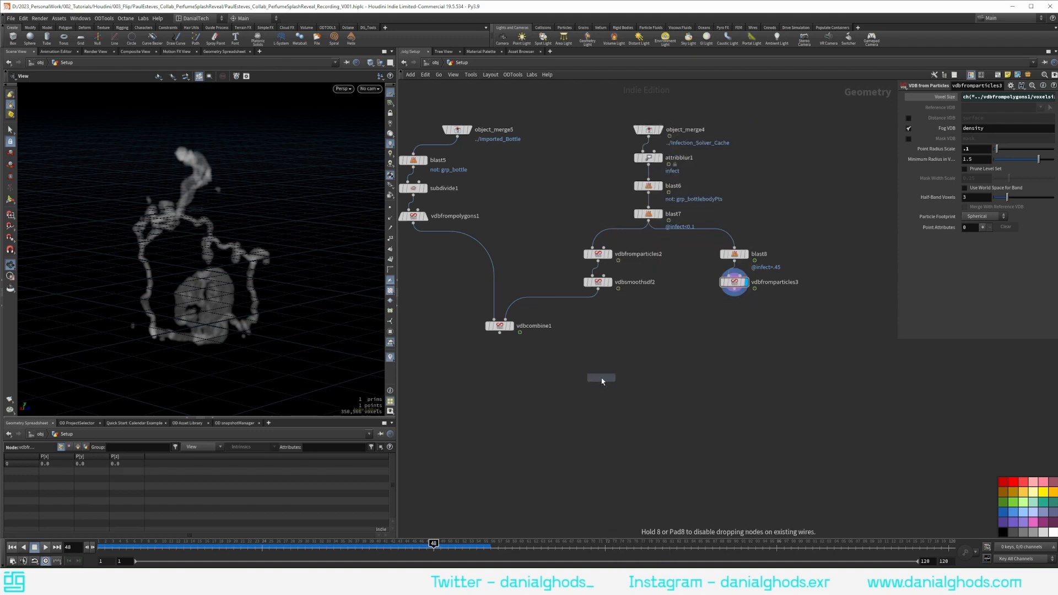
{"action": "left_click", "coordinate": [601, 381]}
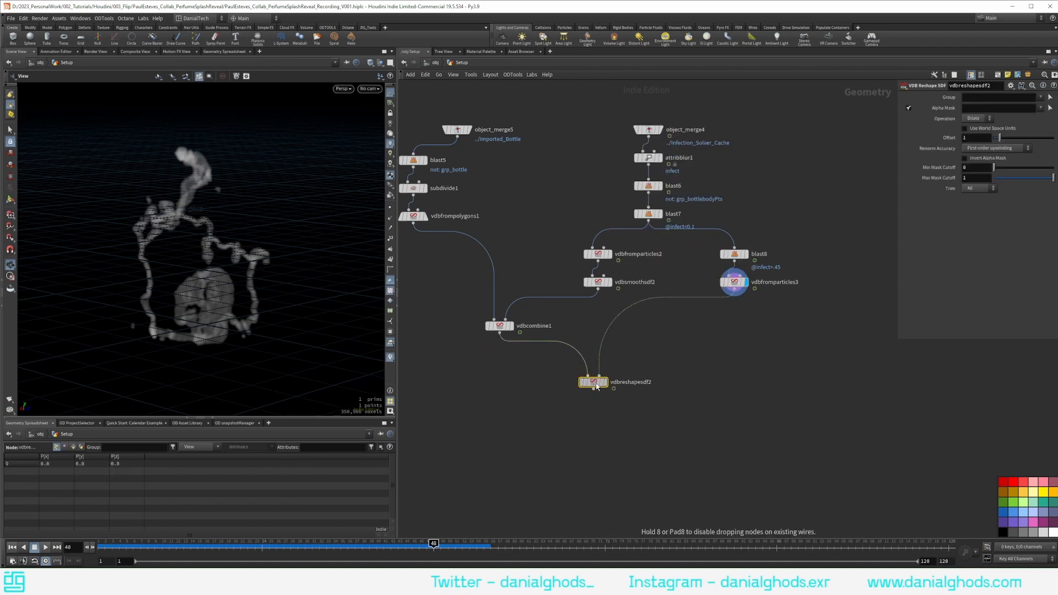
{"action": "left_click_drag", "start_coordinate": [597, 385], "coordinate": [601, 390]}
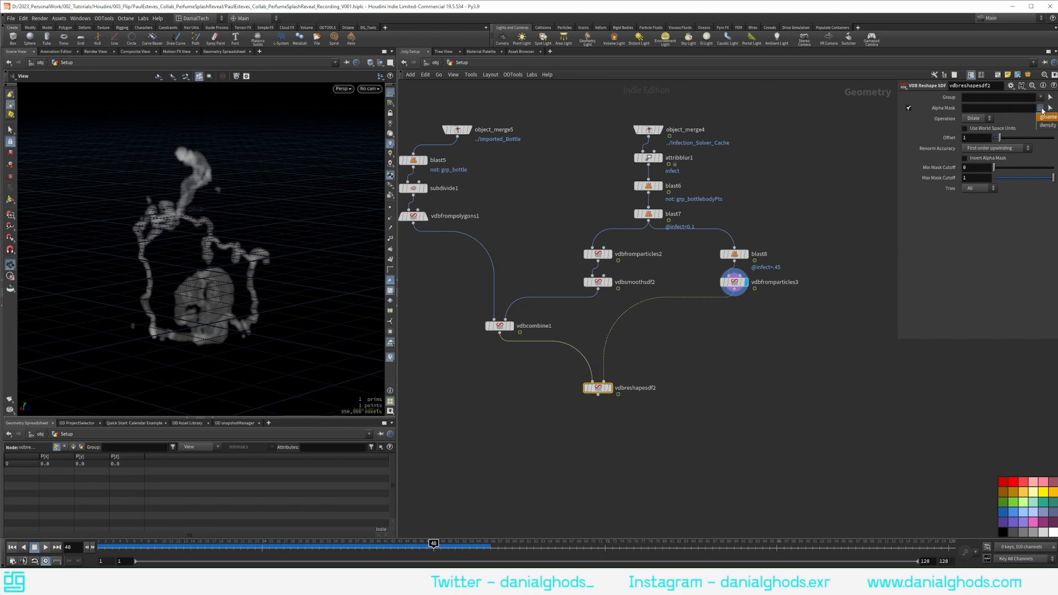
{"action": "left_click", "coordinate": [1047, 126]}
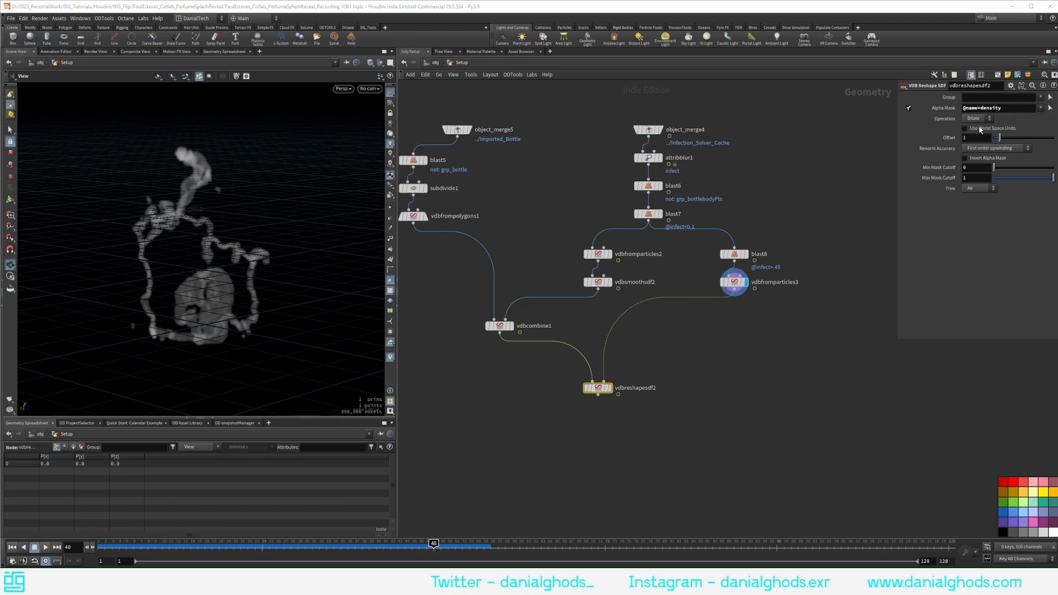
{"action": "left_click", "coordinate": [976, 138]}
{"action": "key", "text": "Return"}
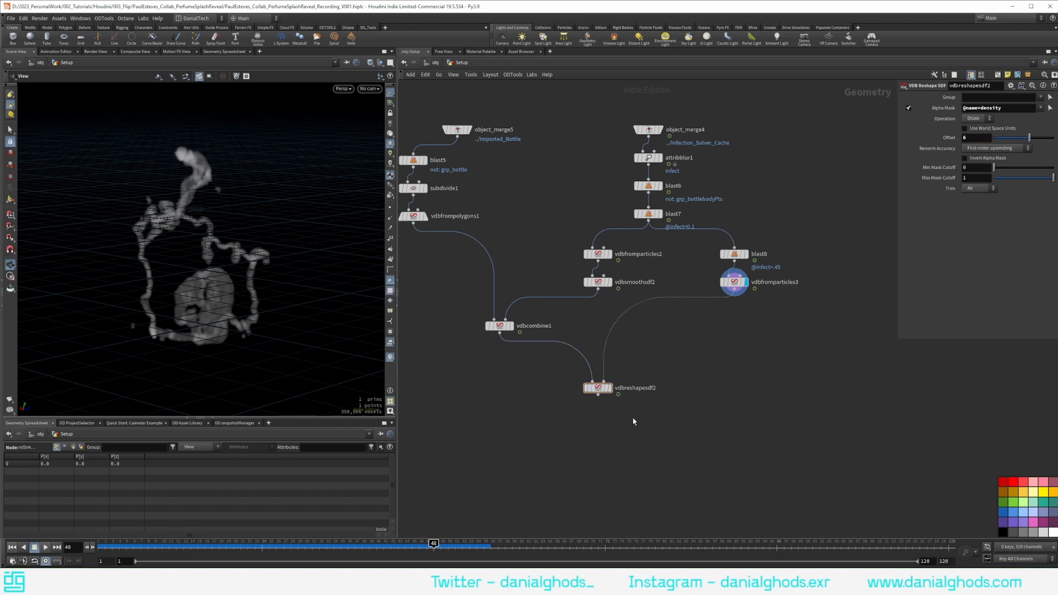
{"action": "left_click", "coordinate": [609, 388]}
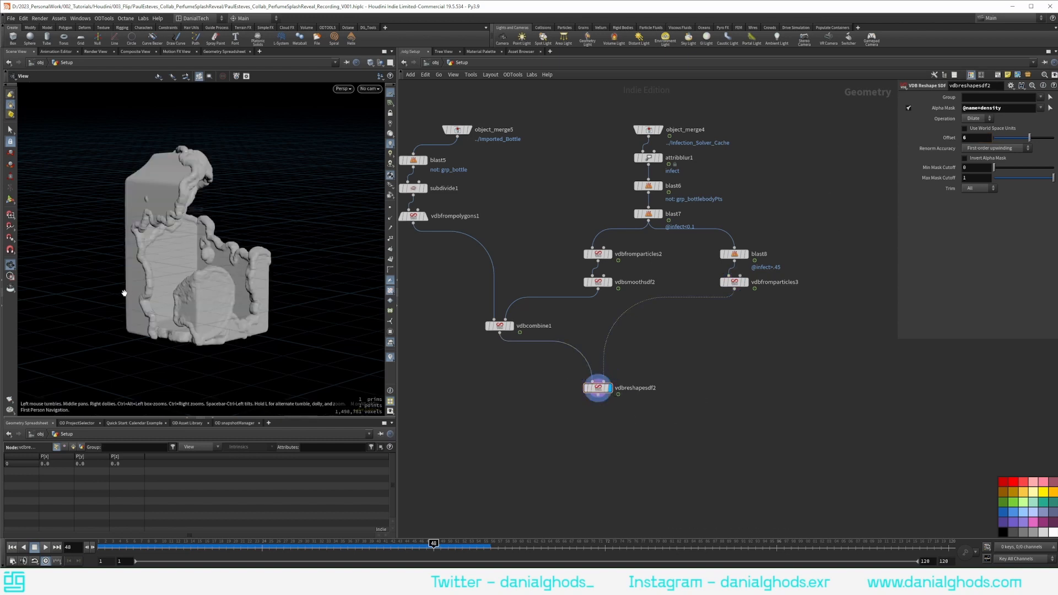
{"action": "scroll", "coordinate": [228, 272], "scroll_direction": "up", "scroll_amount": 6}
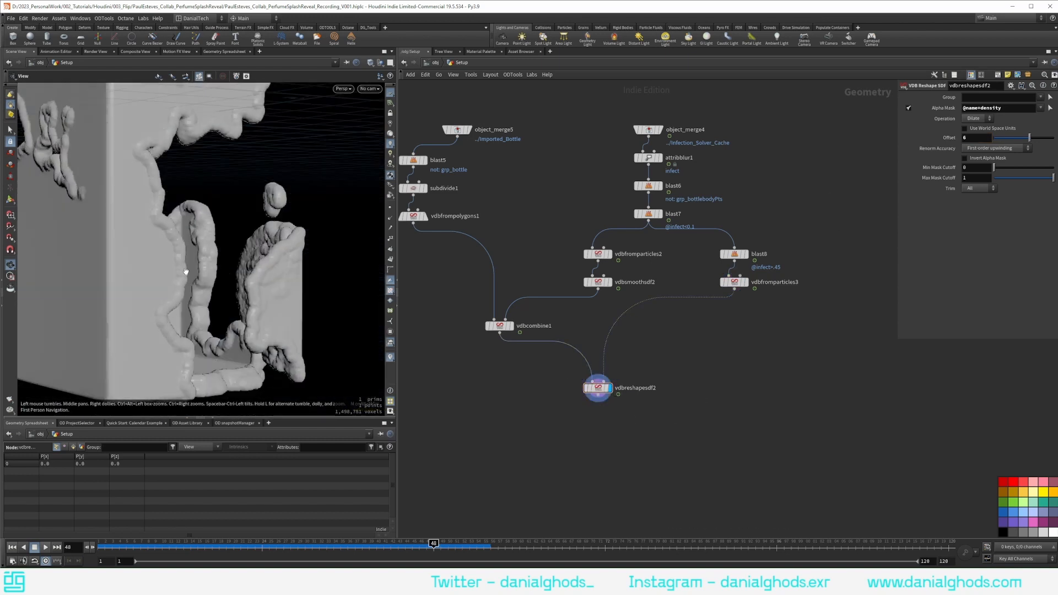
{"action": "left_click_drag", "start_coordinate": [249, 268], "coordinate": [202, 274]}
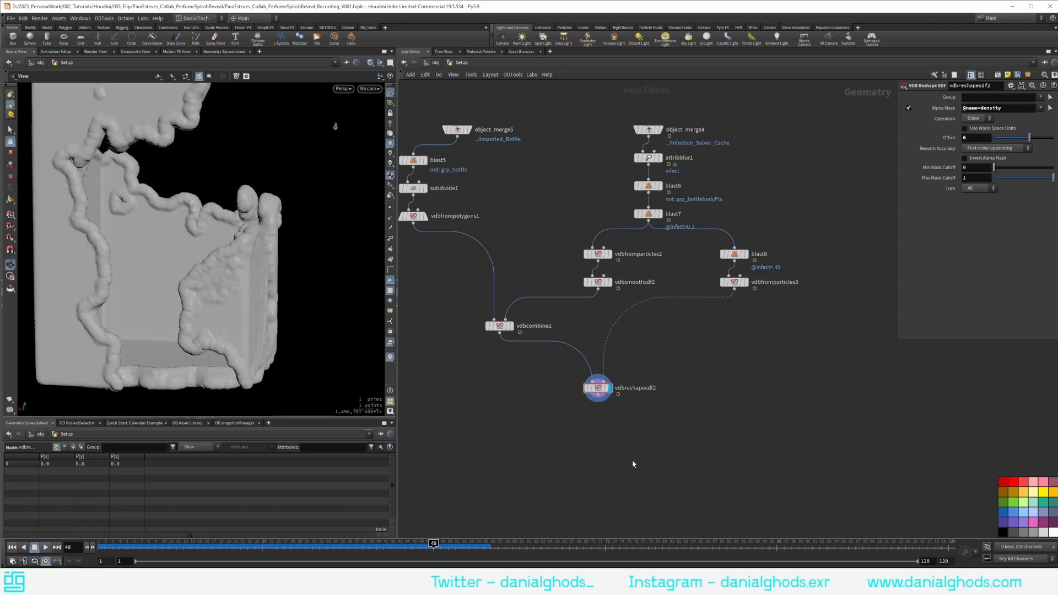
{"action": "middle_click_drag", "start_coordinate": [633, 464], "coordinate": [585, 476]}
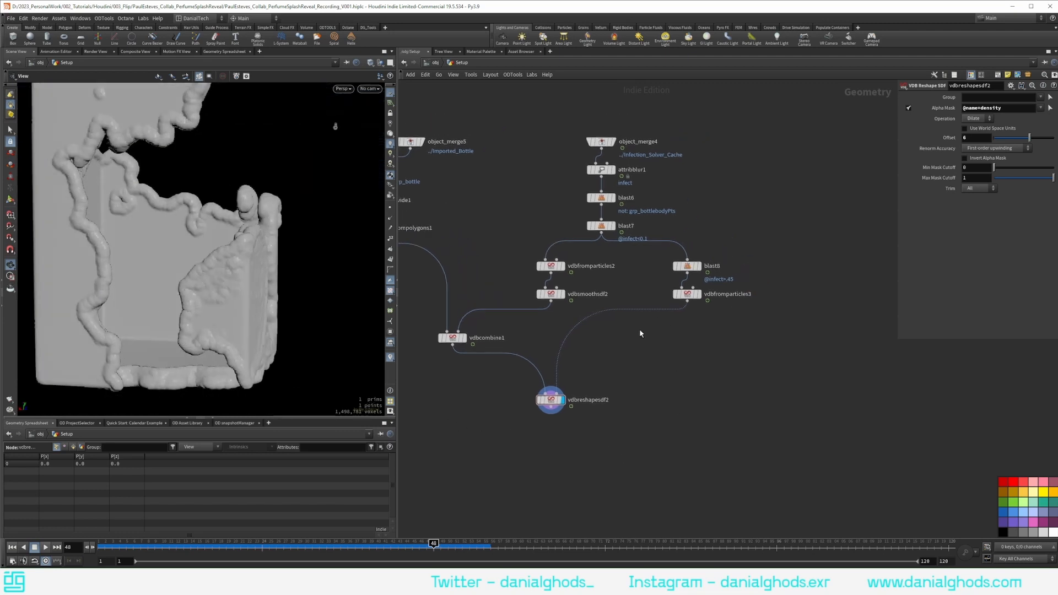
{"action": "left_click_drag", "start_coordinate": [650, 256], "coordinate": [702, 305]}
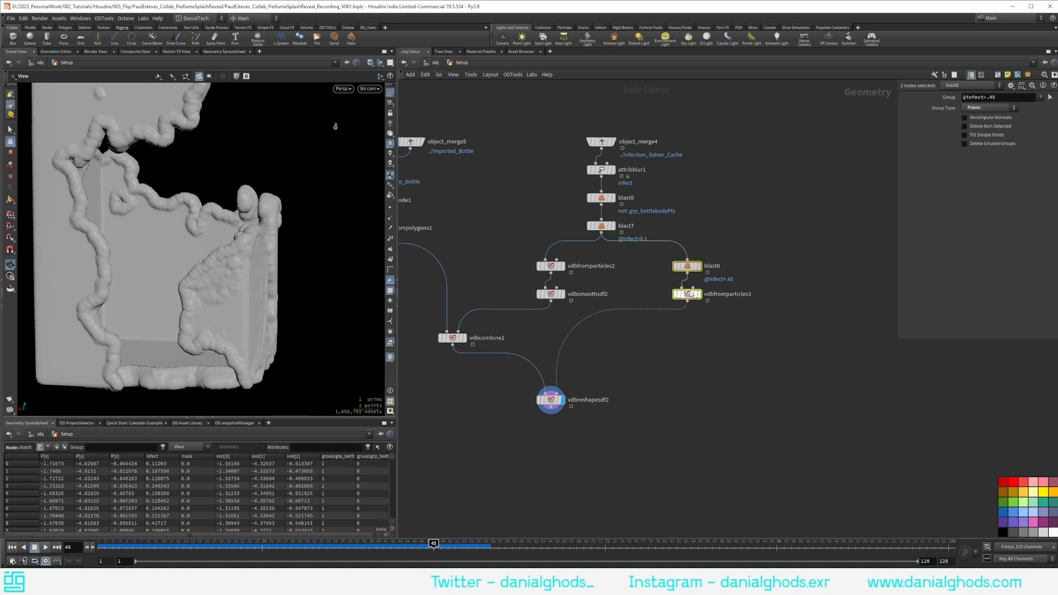
{"action": "left_click_drag", "start_coordinate": [693, 268], "coordinate": [764, 296]}
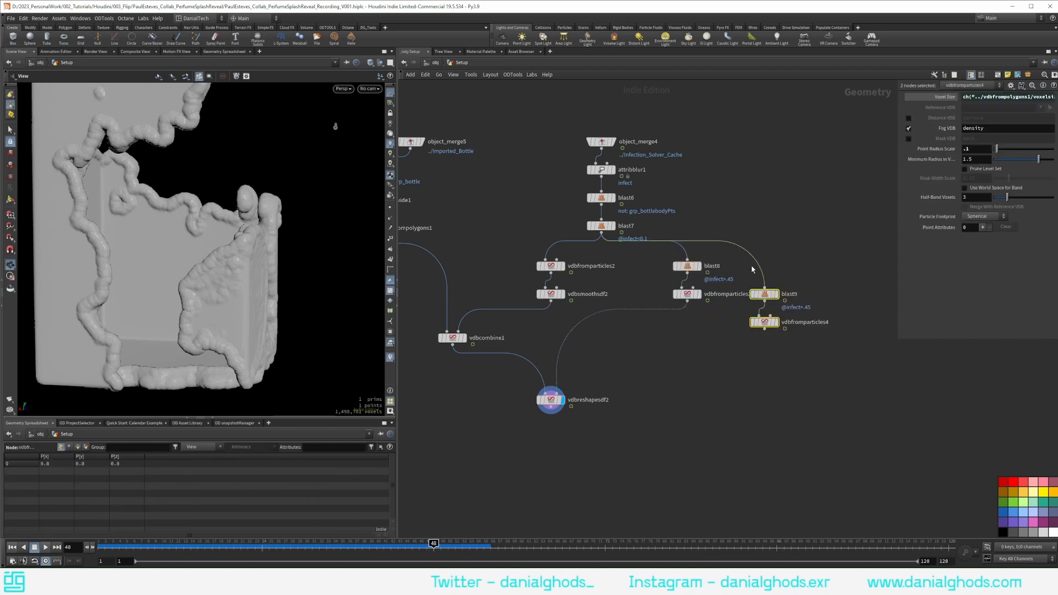
{"action": "left_click", "coordinate": [765, 298]}
{"action": "left_click", "coordinate": [1000, 97]}
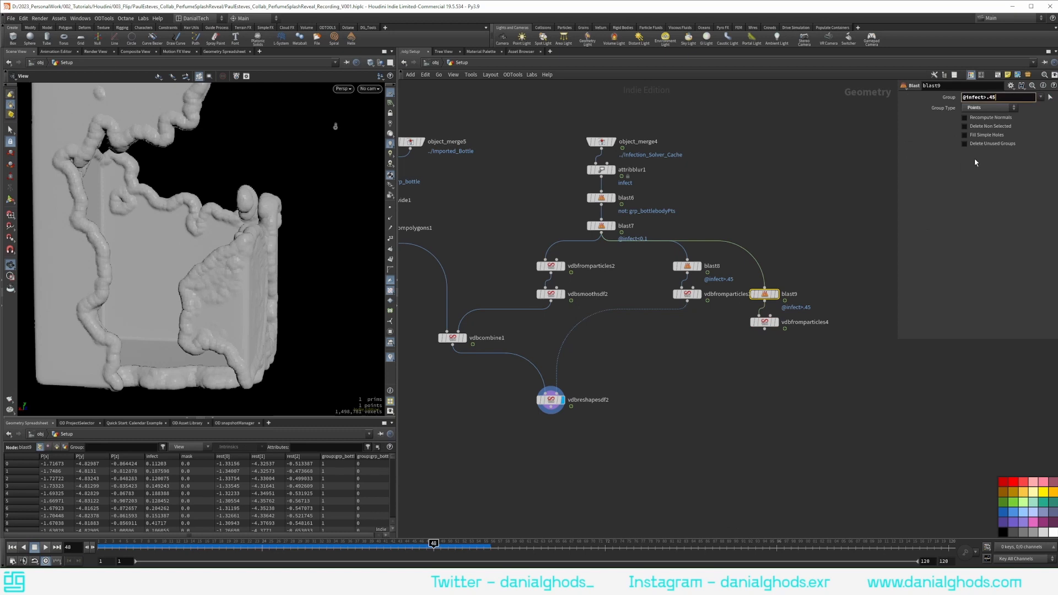
{"action": "type", "text": "5"}
{"action": "key", "text": "Return"}
{"action": "left_click", "coordinate": [823, 268]}
Display the duplicated VDB from Particles and set its Point Radius Scale to .2.
{"action": "left_click", "coordinate": [774, 321]}
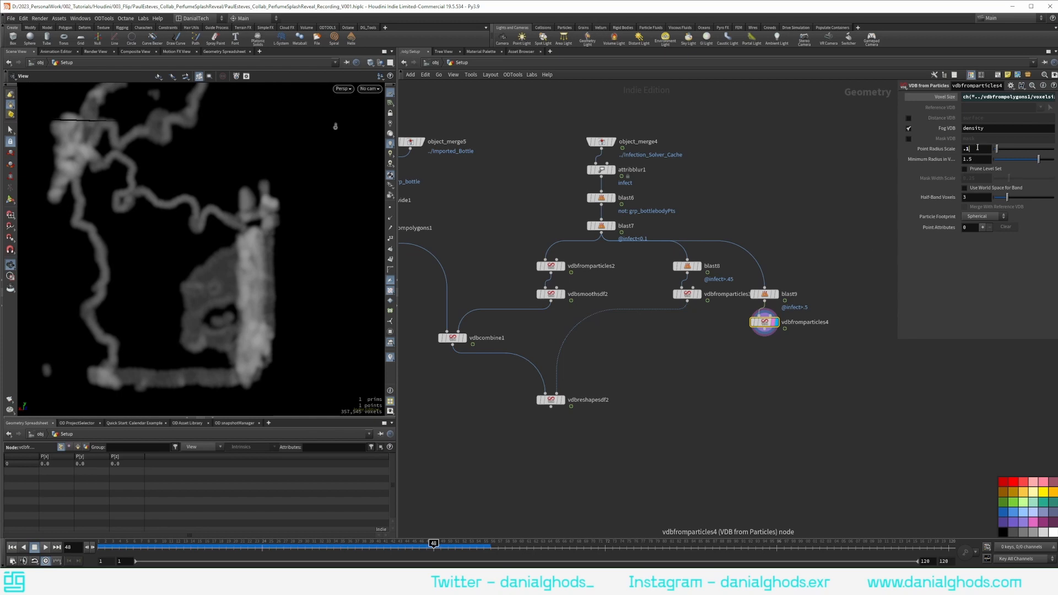
{"action": "key", "text": "BackSpace"}
{"action": "type", "text": "2"}
{"action": "key", "text": "Return"}
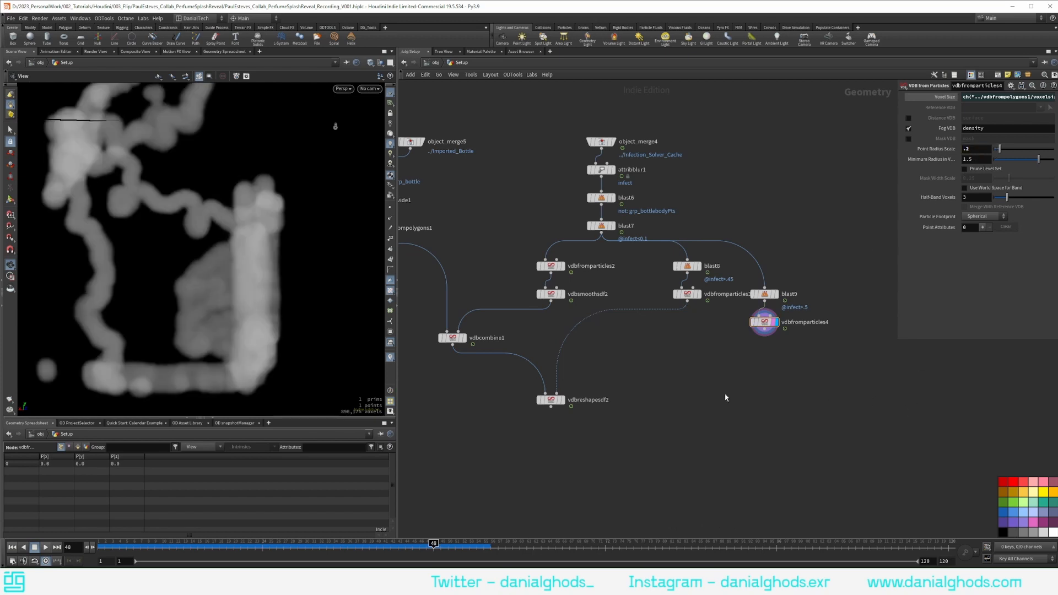
{"action": "middle_click_drag", "start_coordinate": [725, 397], "coordinate": [766, 370]}
{"action": "key", "text": "Tab"}
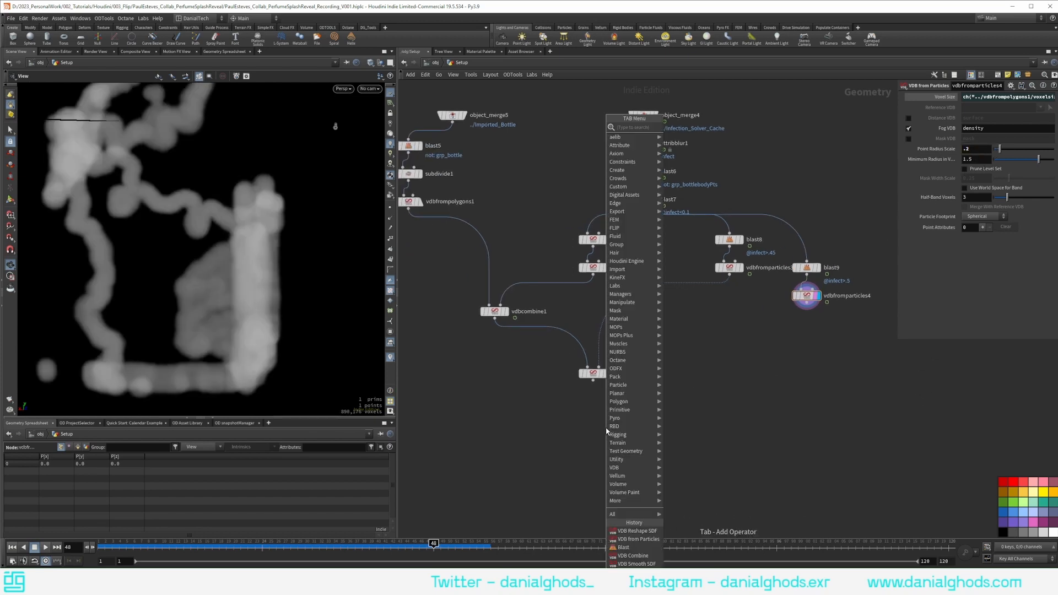
{"action": "type", "text": "resh"}
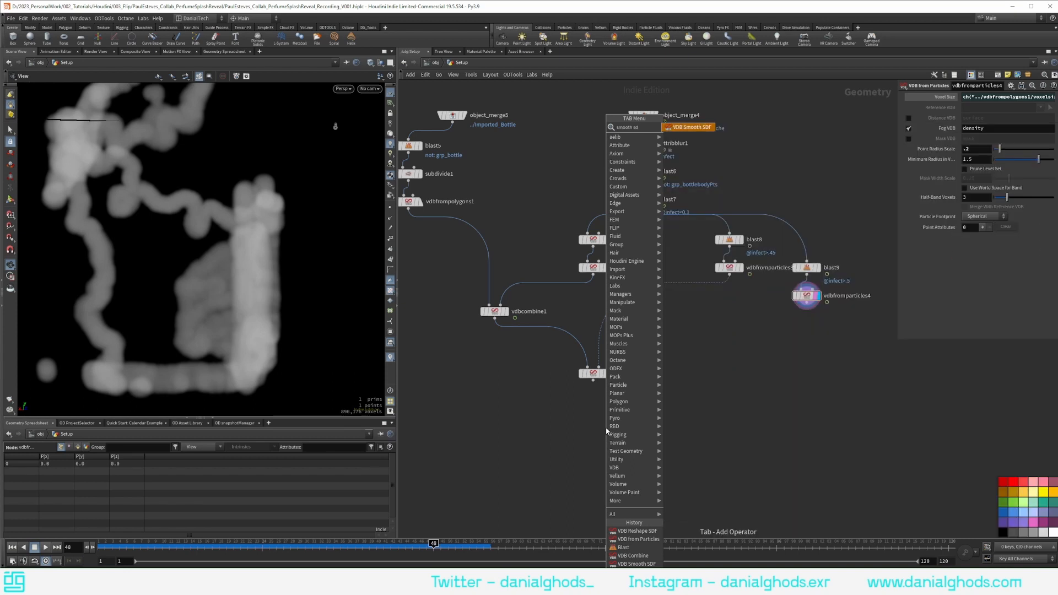
{"action": "key", "text": "Return"}
{"action": "left_click", "coordinate": [643, 451]}
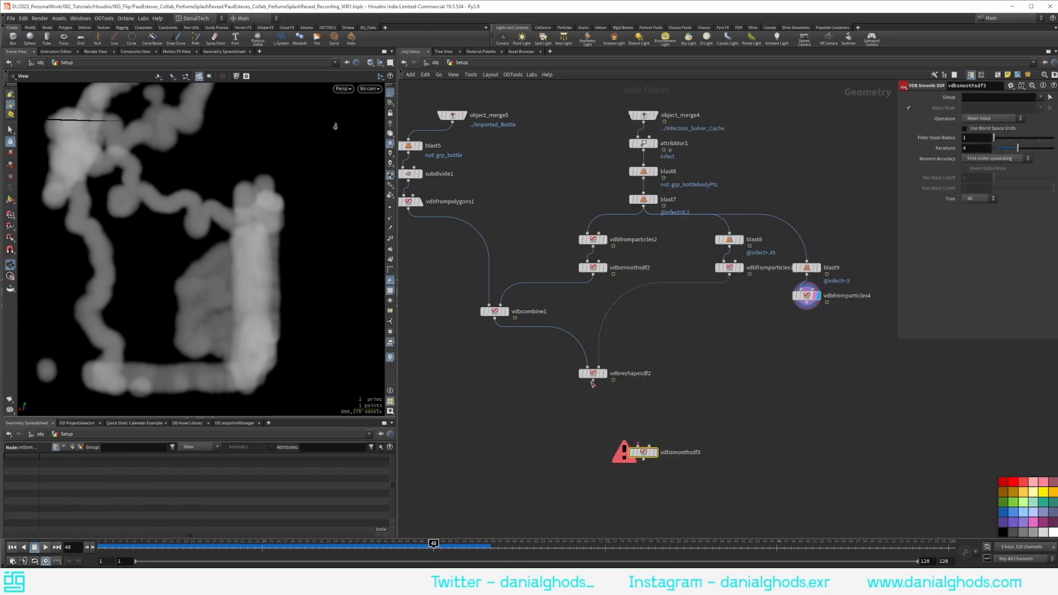
{"action": "left_click_drag", "start_coordinate": [650, 447], "coordinate": [775, 355]}
{"action": "left_click", "coordinate": [655, 452]}
Inspect the smoothed bottle edges up close and from several angles.
{"action": "scroll", "coordinate": [297, 210], "scroll_direction": "down", "scroll_amount": 5}
{"action": "left_click_drag", "start_coordinate": [297, 209], "coordinate": [281, 297]}
{"action": "scroll", "coordinate": [245, 193], "scroll_direction": "up", "scroll_amount": 5}
{"action": "left_click_drag", "start_coordinate": [245, 193], "coordinate": [149, 213]}
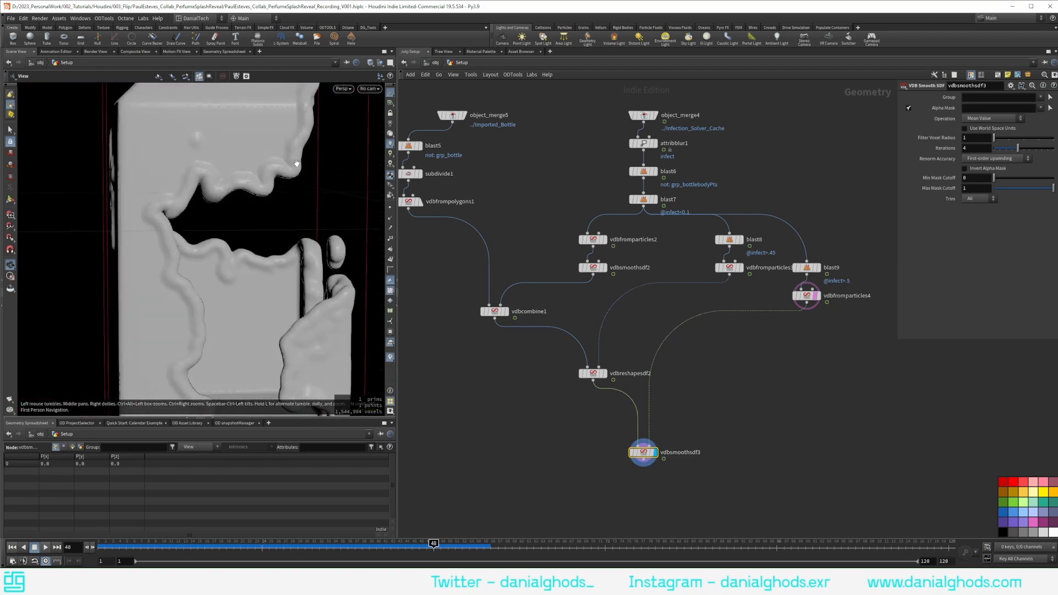
{"action": "left_click_drag", "start_coordinate": [296, 164], "coordinate": [126, 227]}
{"action": "left_click_drag", "start_coordinate": [175, 258], "coordinate": [114, 258]}
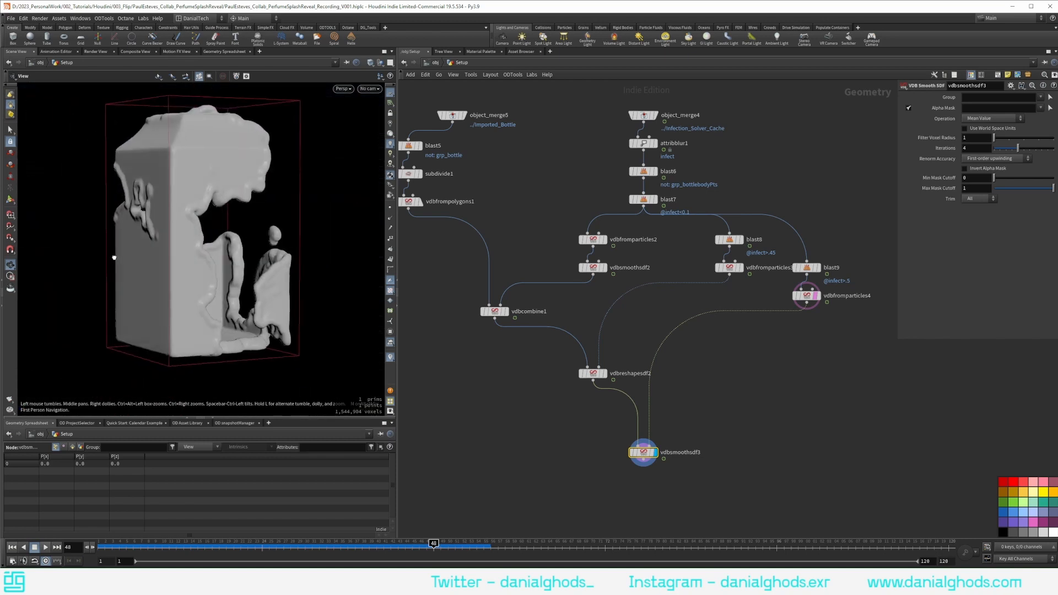
{"action": "left_click_drag", "start_coordinate": [185, 167], "coordinate": [145, 171]}
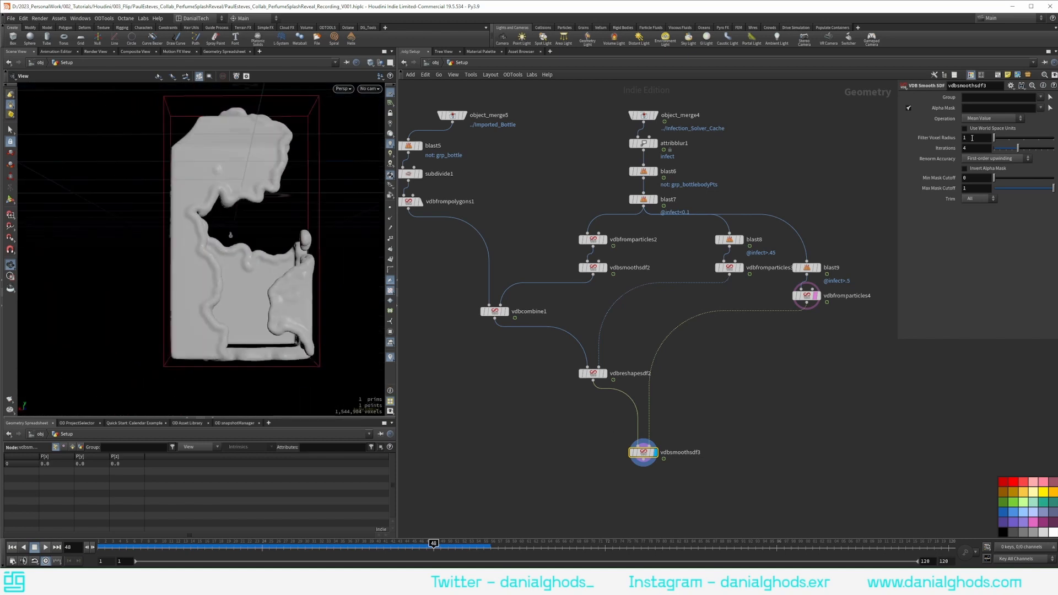
Set the masked VDB Smooth SDF's operation to Gaussian and check the smoothed edges.
{"action": "left_click", "coordinate": [992, 118]}
{"action": "left_click", "coordinate": [980, 135]}
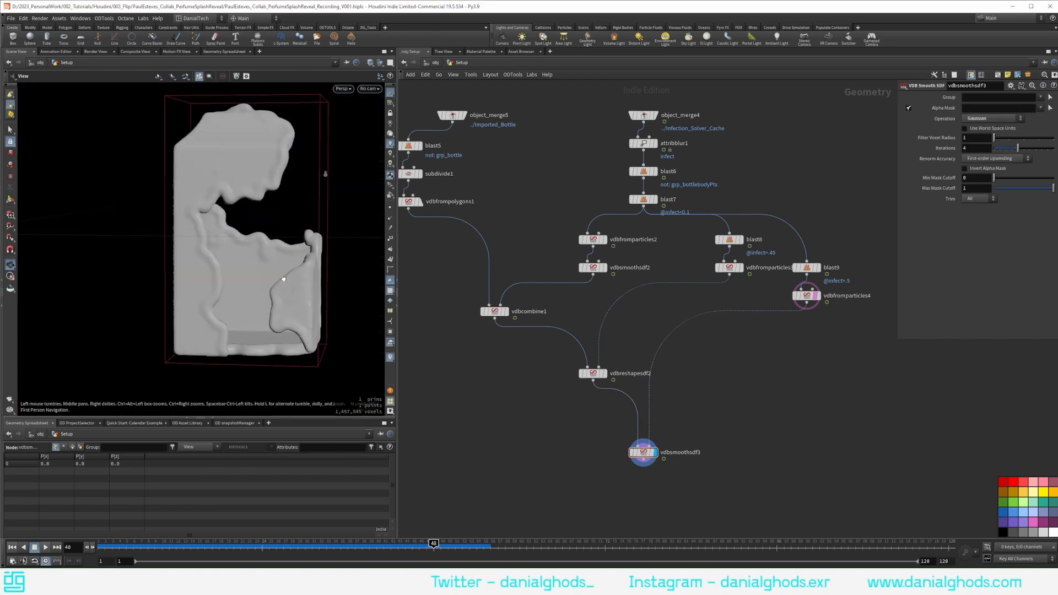
{"action": "left_click_drag", "start_coordinate": [324, 173], "coordinate": [297, 278]}
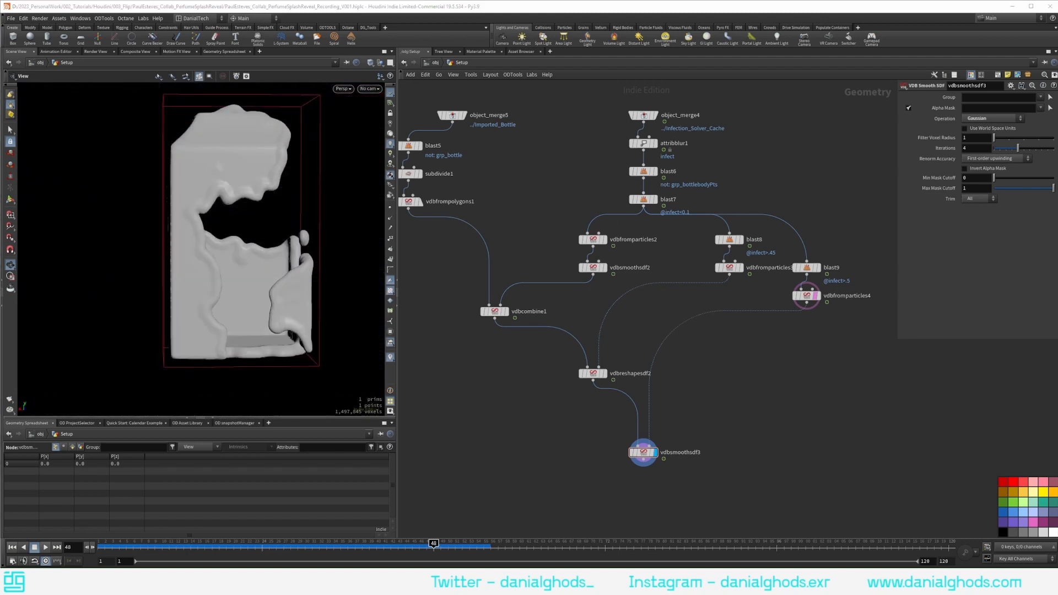
Add a VDB Reshape SDF after the masked VDB Smooth SDF and display it.
{"action": "middle_click_drag", "start_coordinate": [537, 405], "coordinate": [529, 352]}
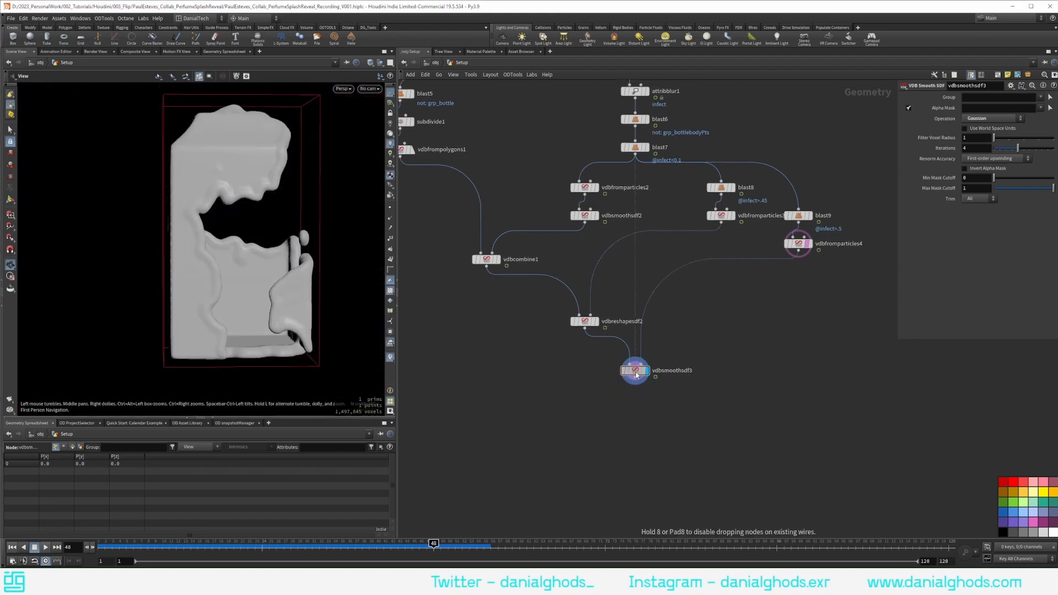
{"action": "key", "text": "Tab"}
{"action": "type", "text": "resh"}
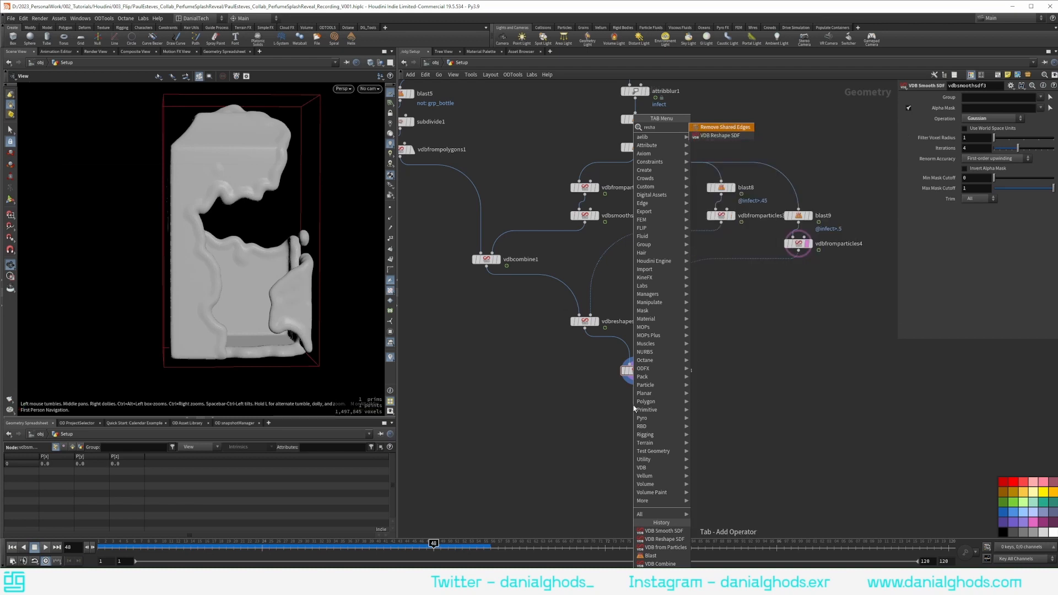
{"action": "key", "text": "Return"}
{"action": "left_click", "coordinate": [633, 405]}
{"action": "left_click", "coordinate": [644, 404]}
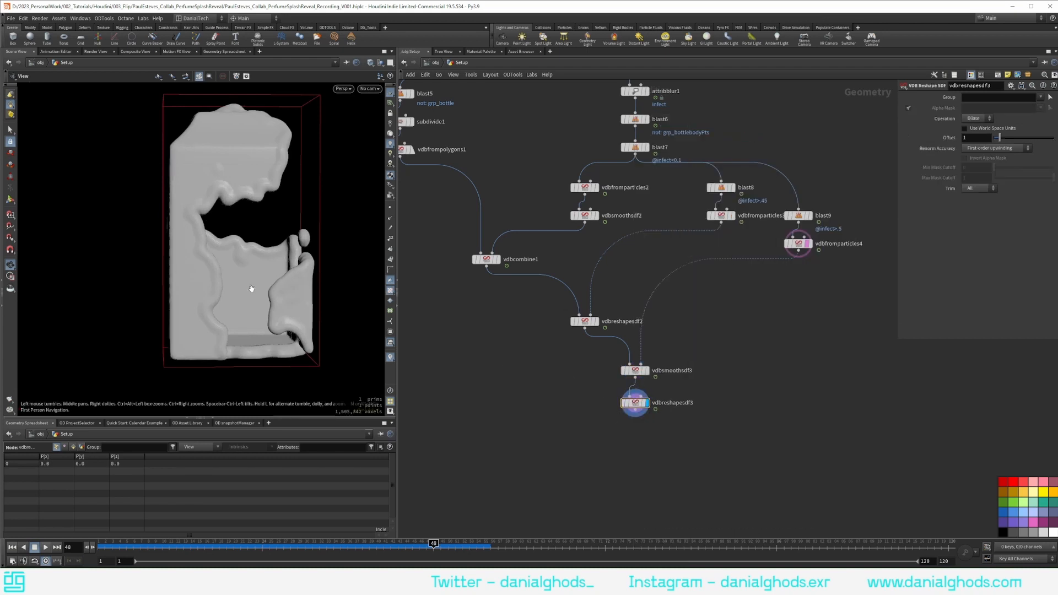
{"action": "left_click_drag", "start_coordinate": [255, 289], "coordinate": [241, 197]}
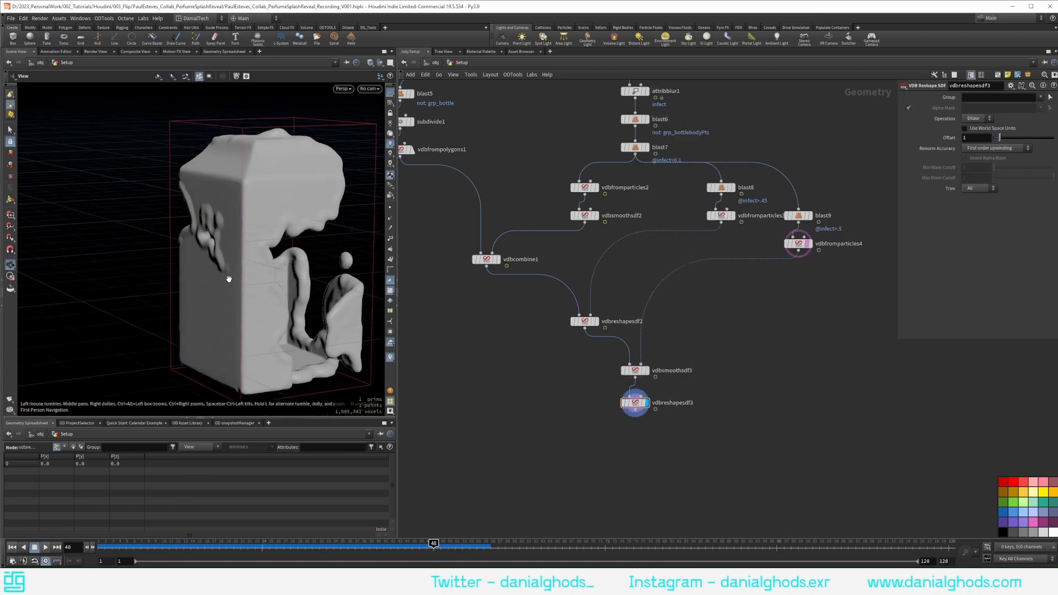
Template the subdivided bottle for reference and set the new VDB Reshape SDF to Erode with an offset of 0.5.
{"action": "middle_click_drag", "start_coordinate": [402, 205], "coordinate": [455, 266]}
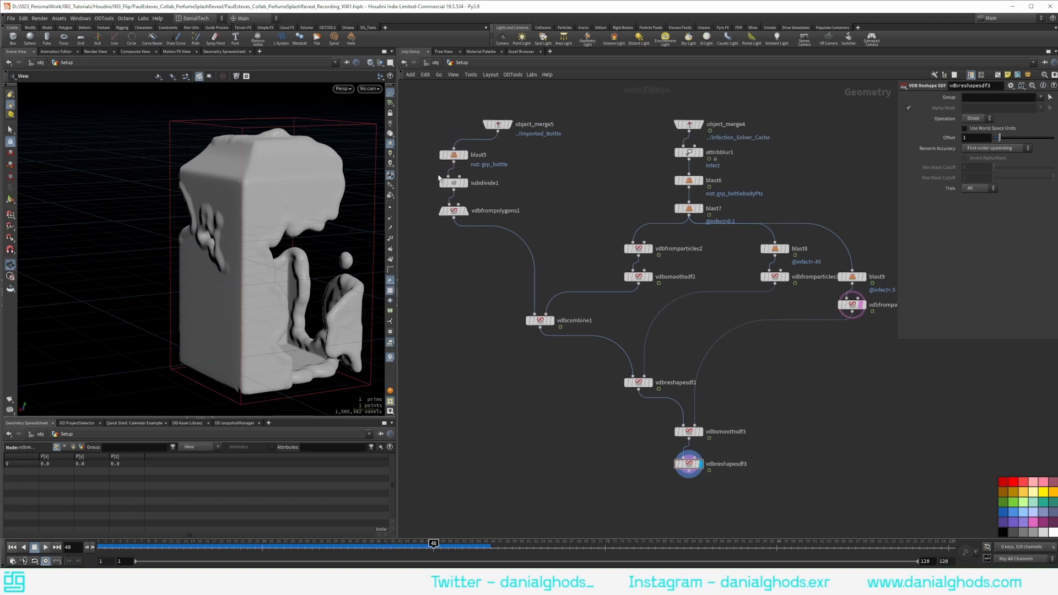
{"action": "left_click", "coordinate": [463, 183]}
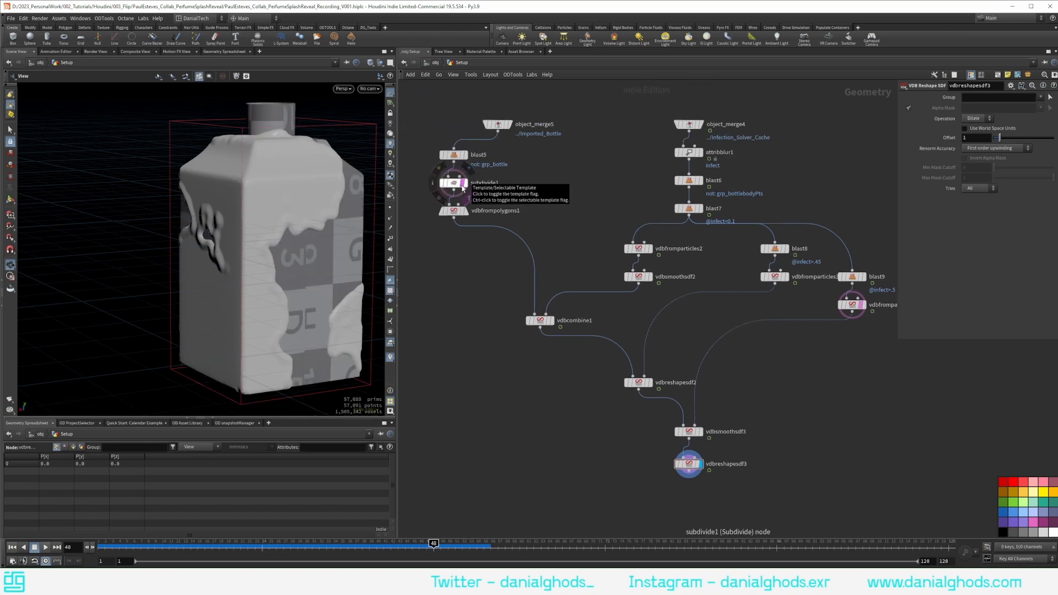
{"action": "middle_click_drag", "start_coordinate": [598, 439], "coordinate": [609, 398]}
{"action": "left_click", "coordinate": [976, 118]}
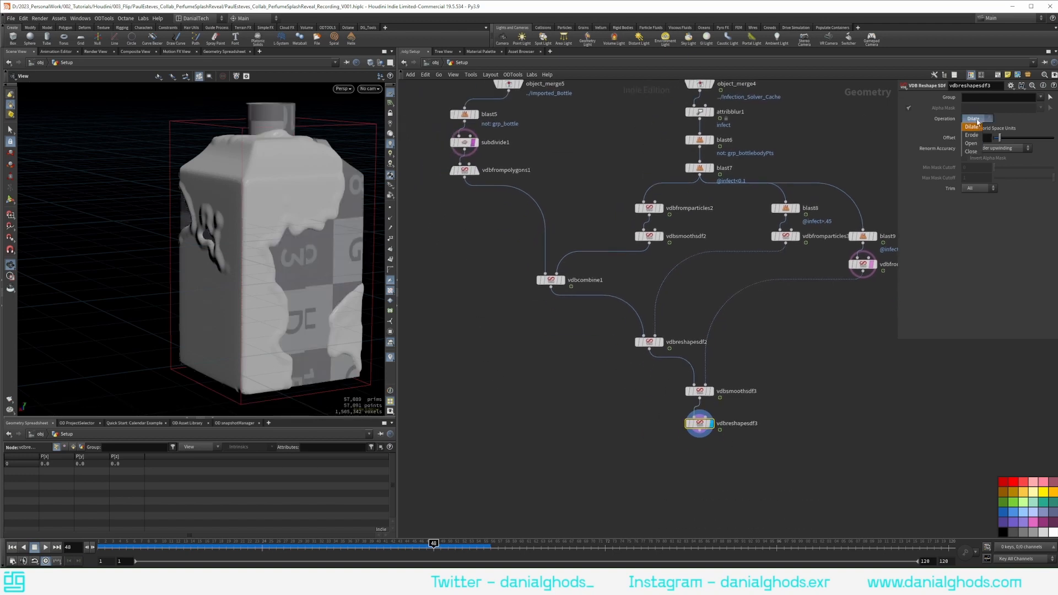
{"action": "left_click", "coordinate": [974, 128]}
{"action": "middle_click_drag", "start_coordinate": [979, 138], "coordinate": [947, 136]}
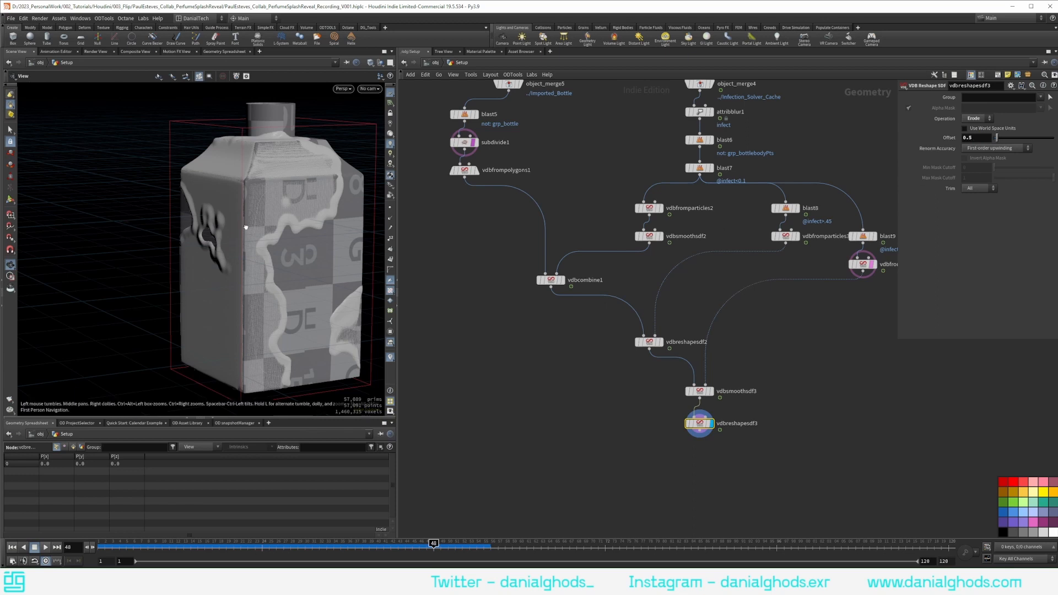
{"action": "mouse_move", "coordinate": [247, 228]}
{"action": "left_mouse_down"}
{"action": "mouse_move", "coordinate": [311, 222]}
{"action": "mouse_move", "coordinate": [229, 221]}
{"action": "left_mouse_up"}
Append a Convert VDB after the eroding VDB Reshape SDF, display it and set it to convert to Polygons.
{"action": "middle_click_drag", "start_coordinate": [623, 433], "coordinate": [586, 359]}
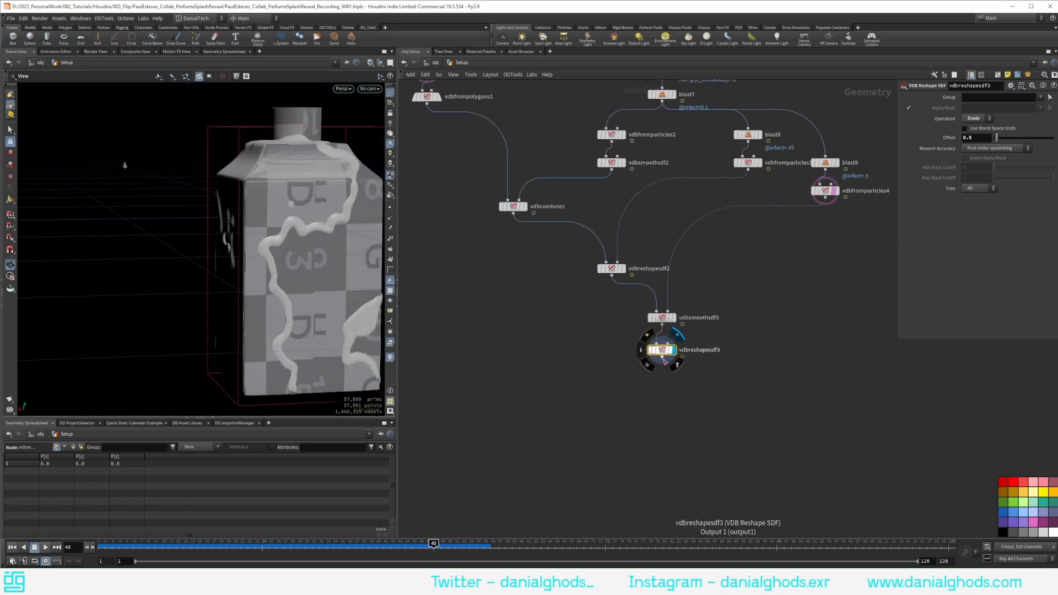
{"action": "left_click", "coordinate": [662, 357]}
{"action": "key", "text": "Tab"}
{"action": "type", "text": "convertvdb"}
{"action": "key", "text": "Return"}
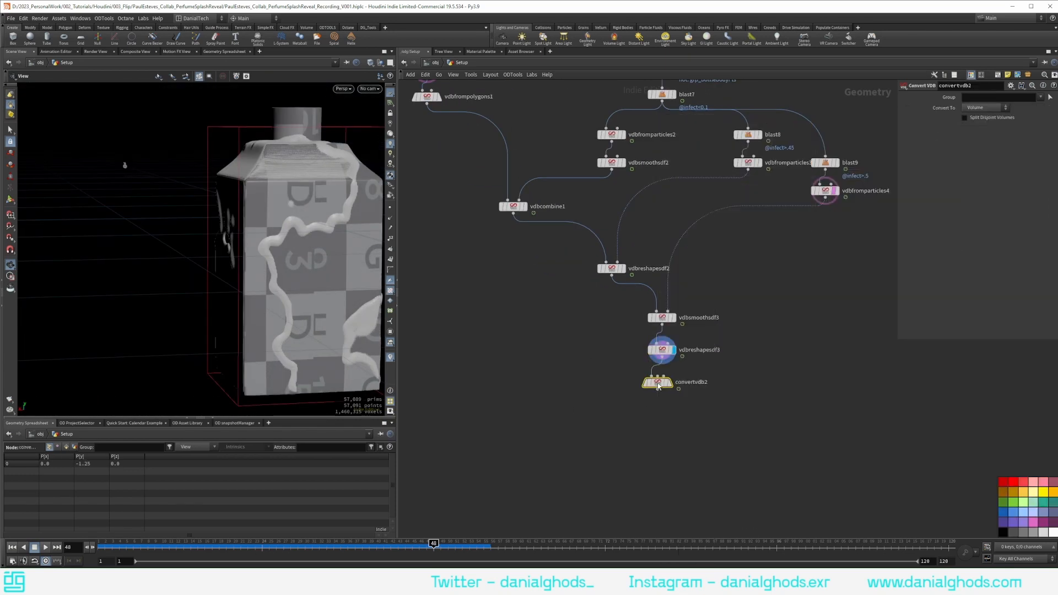
{"action": "left_click", "coordinate": [664, 385]}
{"action": "left_click", "coordinate": [986, 107]}
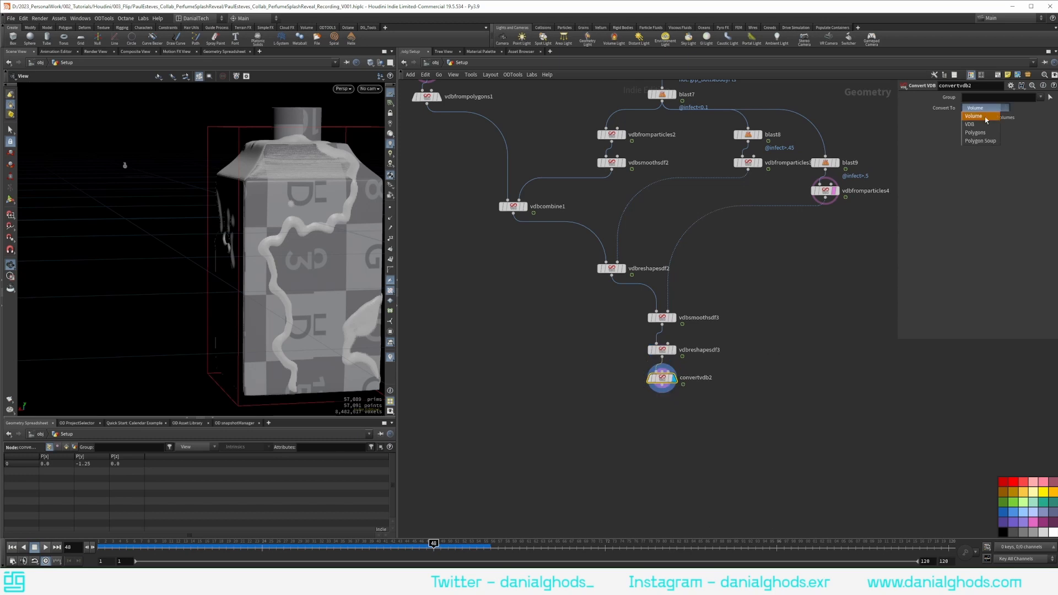
{"action": "left_click", "coordinate": [976, 136]}
Tidy the masked VDB Smooth SDF, VDB Reshape SDF and Convert VDB nodes into an evenly spaced column.
{"action": "left_click_drag", "start_coordinate": [622, 408], "coordinate": [678, 292]}
{"action": "key", "text": "l"}
{"action": "left_click_drag", "start_coordinate": [610, 299], "coordinate": [660, 313]}
{"action": "left_click", "coordinate": [674, 366]}
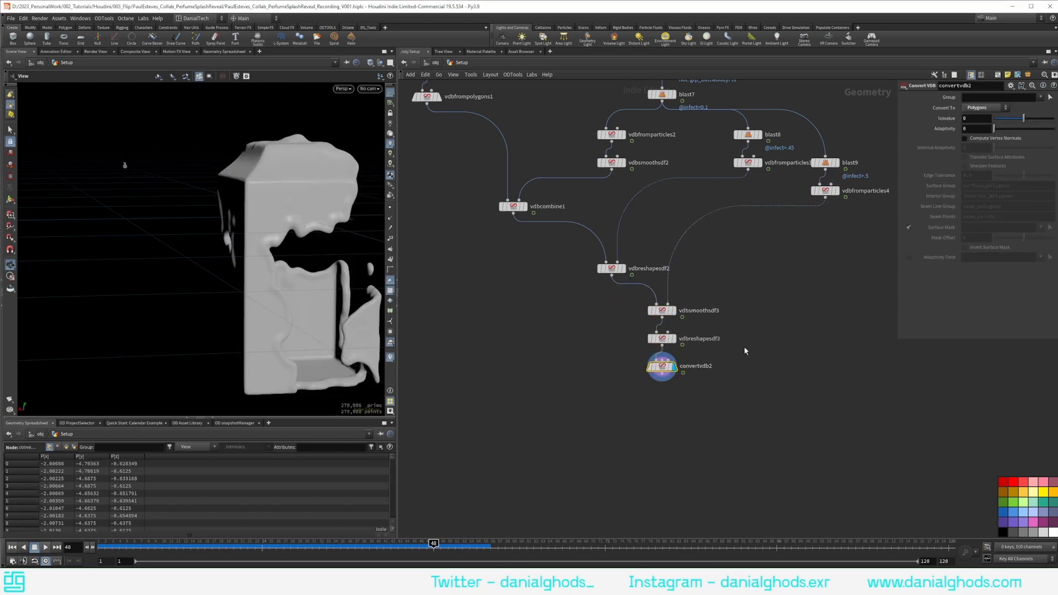
Inspect the converted polygon mesh up close in wireframe and shaded display from several angles.
{"action": "mouse_move", "coordinate": [292, 259]}
{"action": "left_mouse_down", "text": "alt"}
{"action": "mouse_move", "coordinate": [225, 306]}
{"action": "mouse_move", "coordinate": [232, 266]}
{"action": "left_mouse_up", "text": "alt"}
{"action": "key", "text": "shift+w"}
{"action": "right_click_drag", "start_coordinate": [232, 266], "coordinate": [238, 283]}
{"action": "left_click_drag", "start_coordinate": [239, 283], "coordinate": [217, 298]}
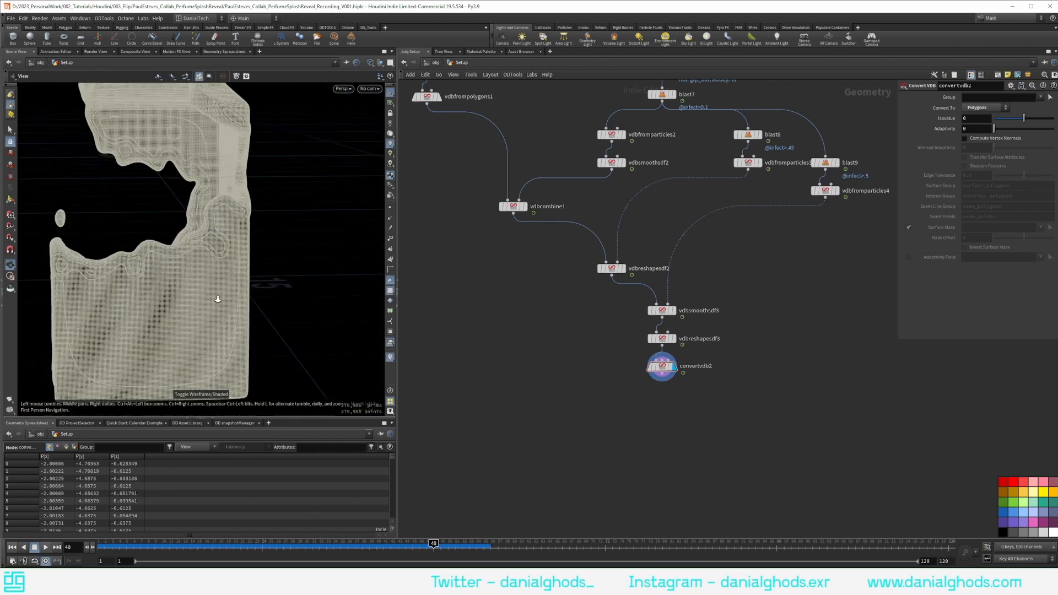
{"action": "right_click_drag", "start_coordinate": [217, 299], "coordinate": [220, 303]}
{"action": "left_click_drag", "start_coordinate": [221, 303], "coordinate": [283, 307]}
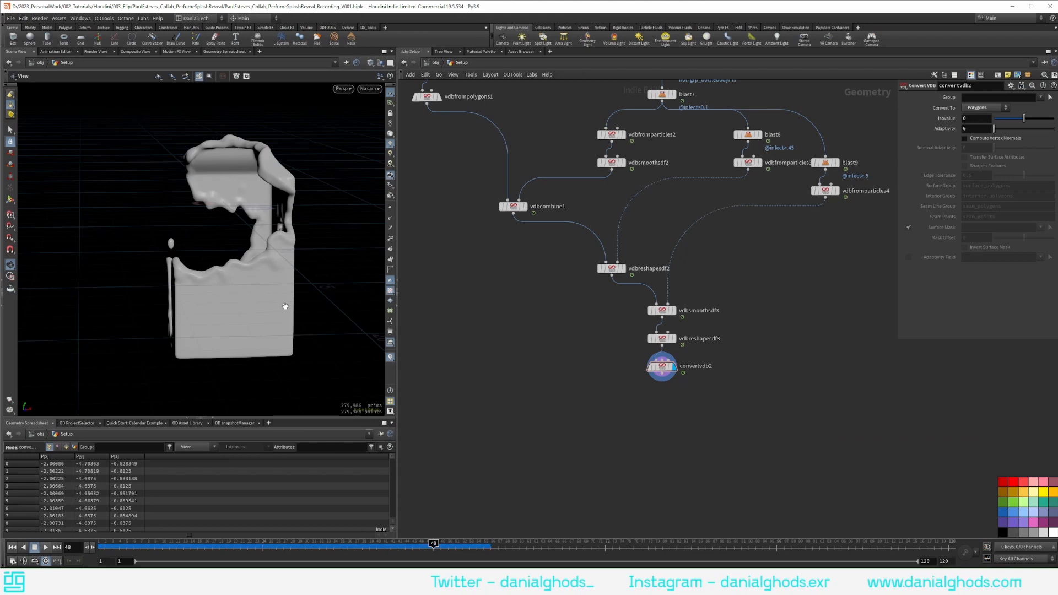
Display the subdivided original bottle and check its UV texture from another side.
{"action": "middle_click_drag", "start_coordinate": [531, 295], "coordinate": [631, 361]}
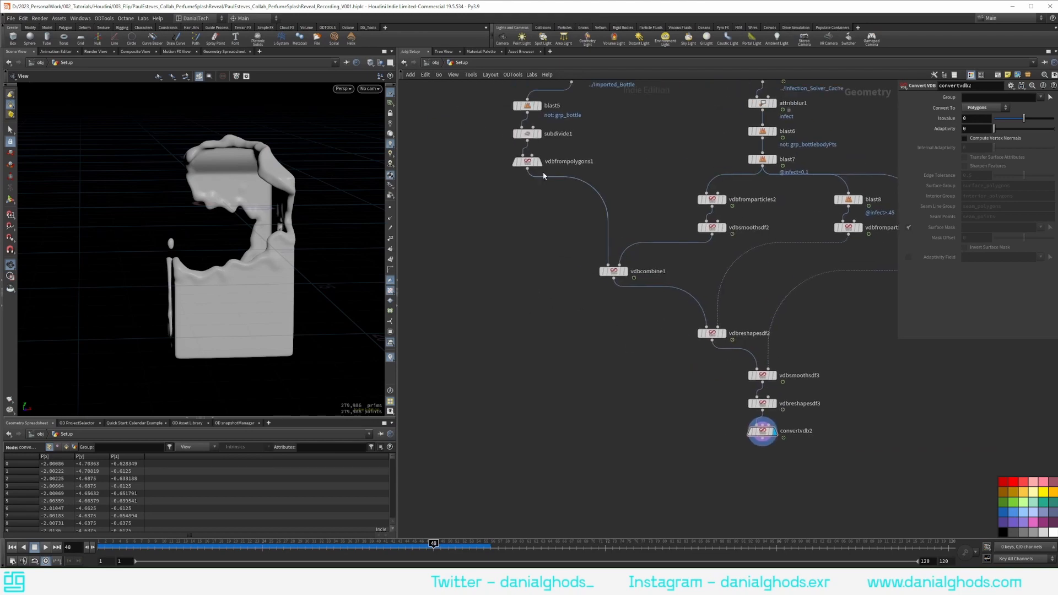
{"action": "left_click", "coordinate": [538, 133]}
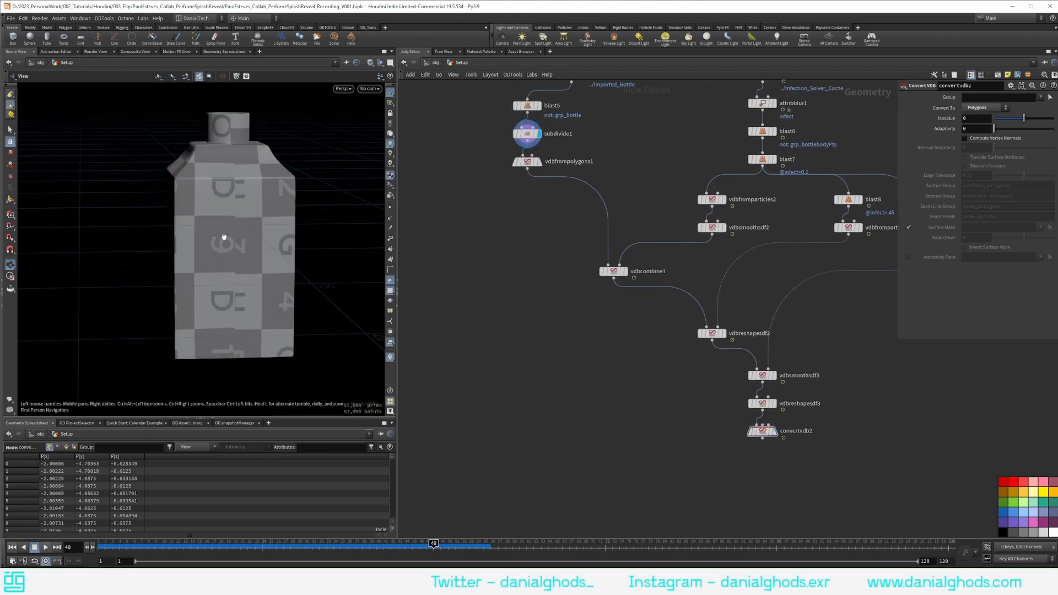
{"action": "left_click_drag", "start_coordinate": [224, 237], "coordinate": [319, 276]}
{"action": "middle_click_drag", "start_coordinate": [642, 297], "coordinate": [629, 267]}
{"action": "middle_click_drag", "start_coordinate": [704, 374], "coordinate": [686, 360]}
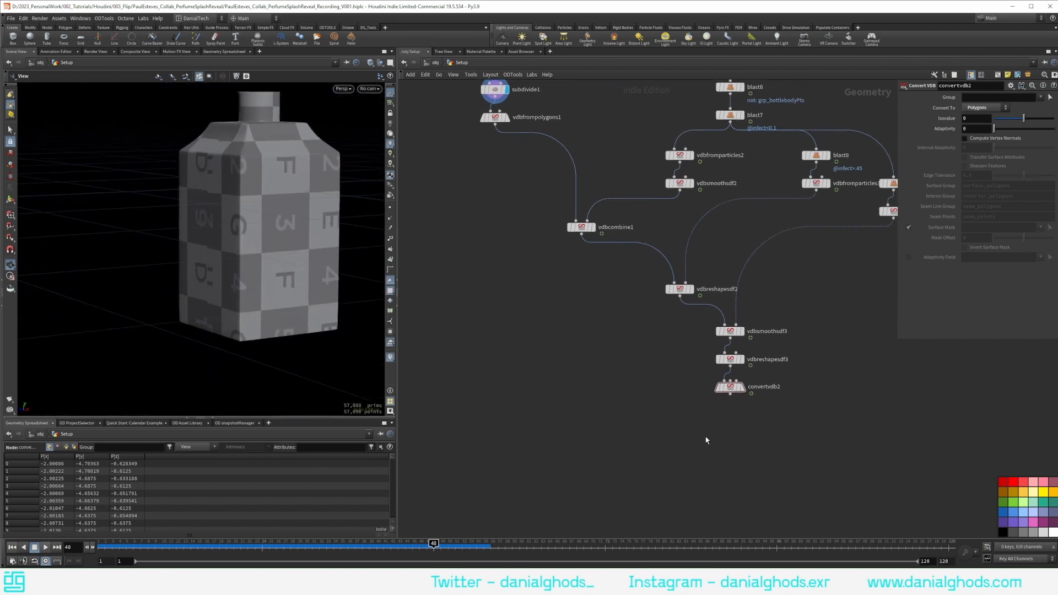
Add an Attribute Transfer node below the Convert VDB.
{"action": "key", "text": "Tab"}
{"action": "type", "text": "uv tran"}
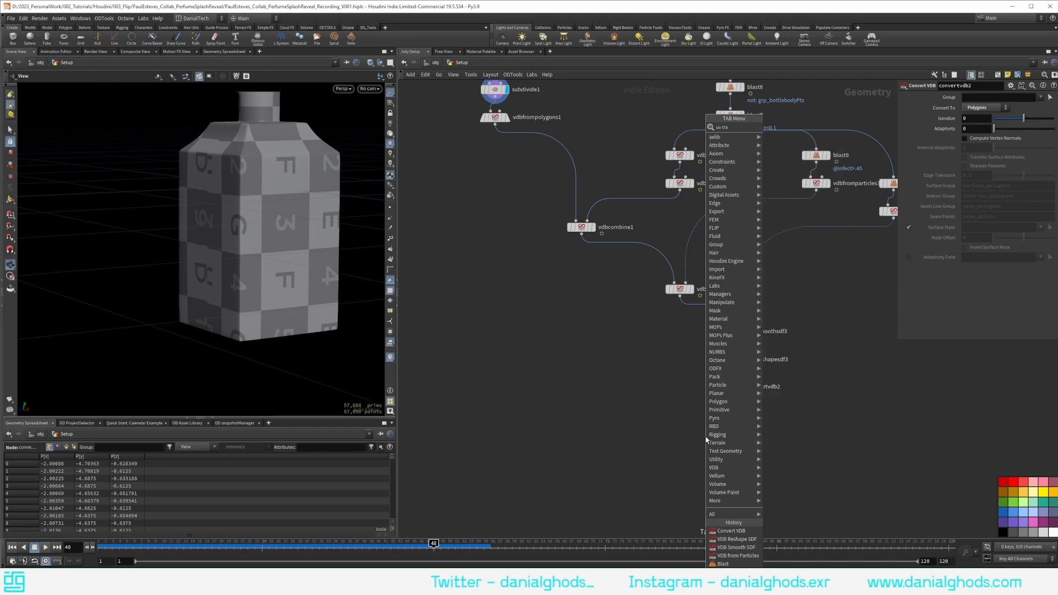
{"action": "key", "text": "BackSpace"}
{"action": "key", "text": "BackSpace"}
{"action": "key", "text": "BackSpace"}
{"action": "key", "text": "BackSpace"}
{"action": "key", "text": "BackSpace"}
{"action": "key", "text": "BackSpace"}
{"action": "type", "text": "att tra"}
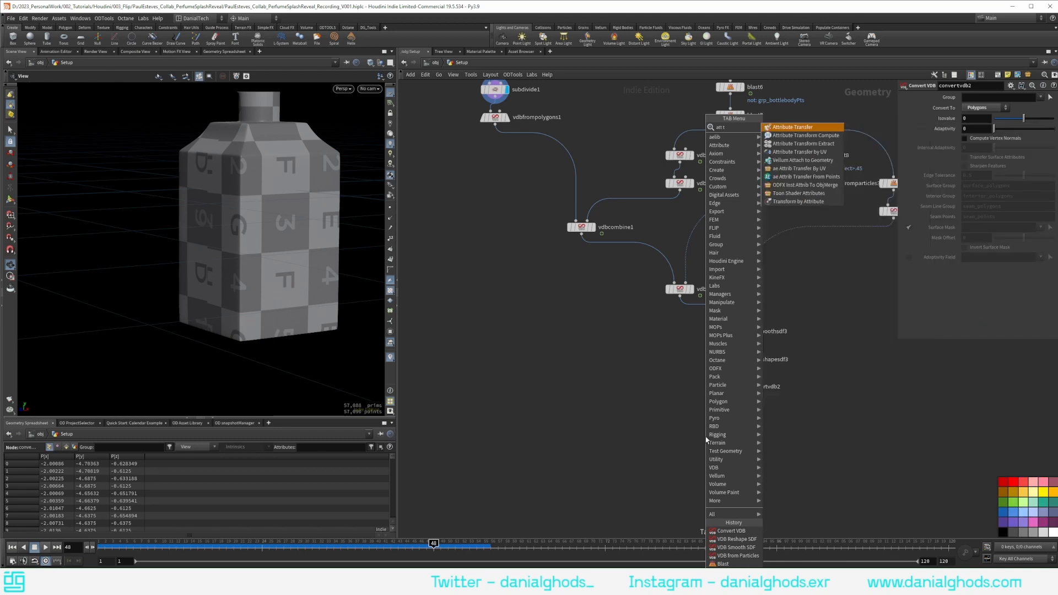
{"action": "key", "text": "Return"}
{"action": "left_click", "coordinate": [706, 438]}
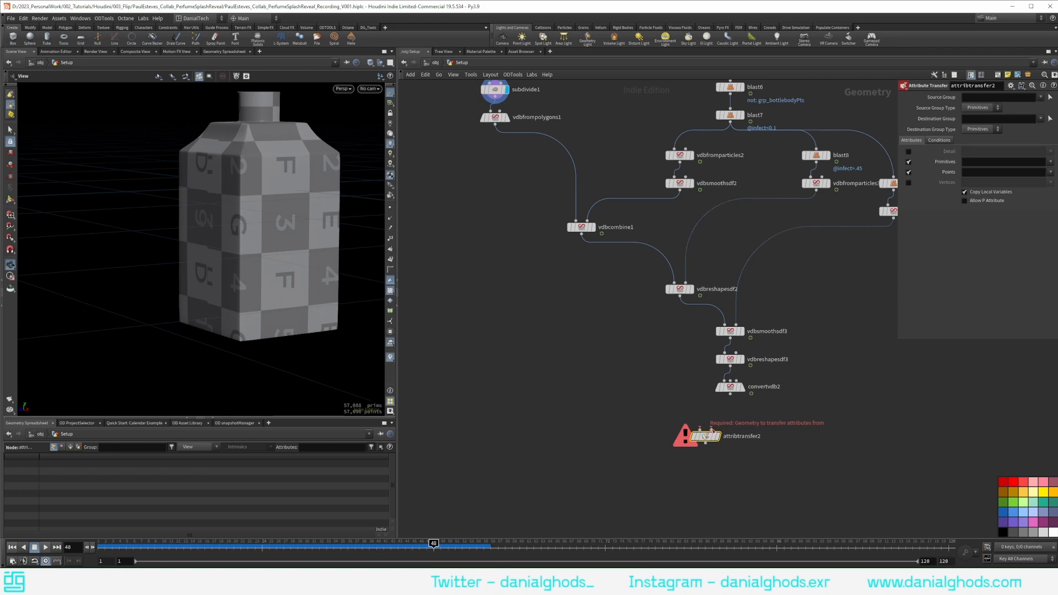
Connect the Convert VDB as the Attribute Transfer's first input and the subdivided bottle as its second, then display and align the node.
{"action": "left_click", "coordinate": [711, 430]}
{"action": "left_click_drag", "start_coordinate": [591, 109], "coordinate": [494, 289], "text": "alt"}
{"action": "left_click", "coordinate": [730, 394]}
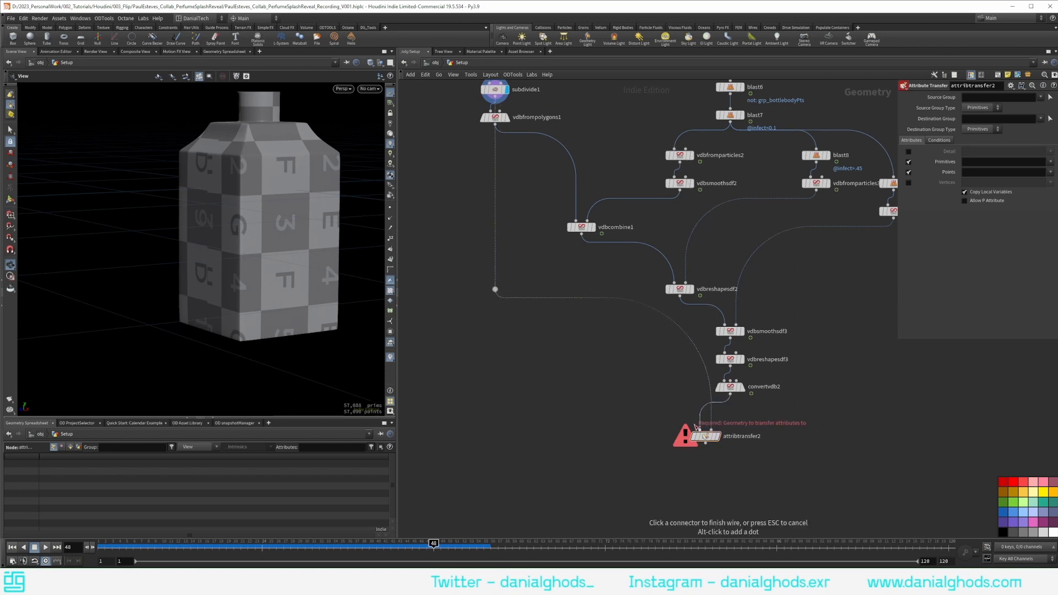
{"action": "left_click", "coordinate": [700, 429]}
{"action": "left_click", "coordinate": [718, 435]}
{"action": "left_click_drag", "start_coordinate": [706, 437], "coordinate": [731, 426]}
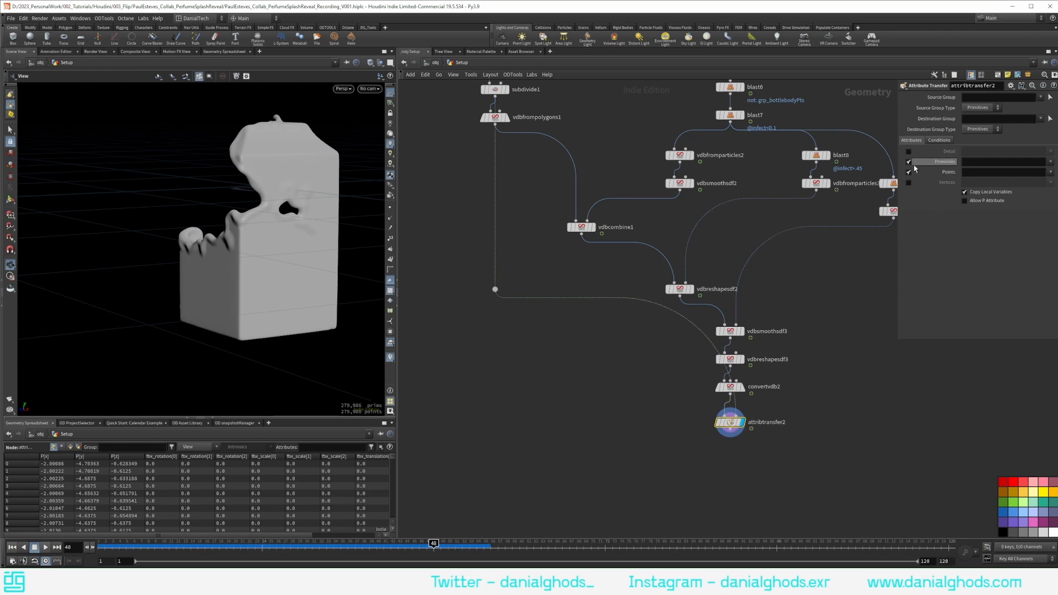
Limit the Attribute Transfer to vertex attributes by disabling primitives and points and enabling vertices.
{"action": "left_click", "coordinate": [909, 162]}
{"action": "left_click", "coordinate": [909, 172]}
{"action": "left_click", "coordinate": [909, 182]}
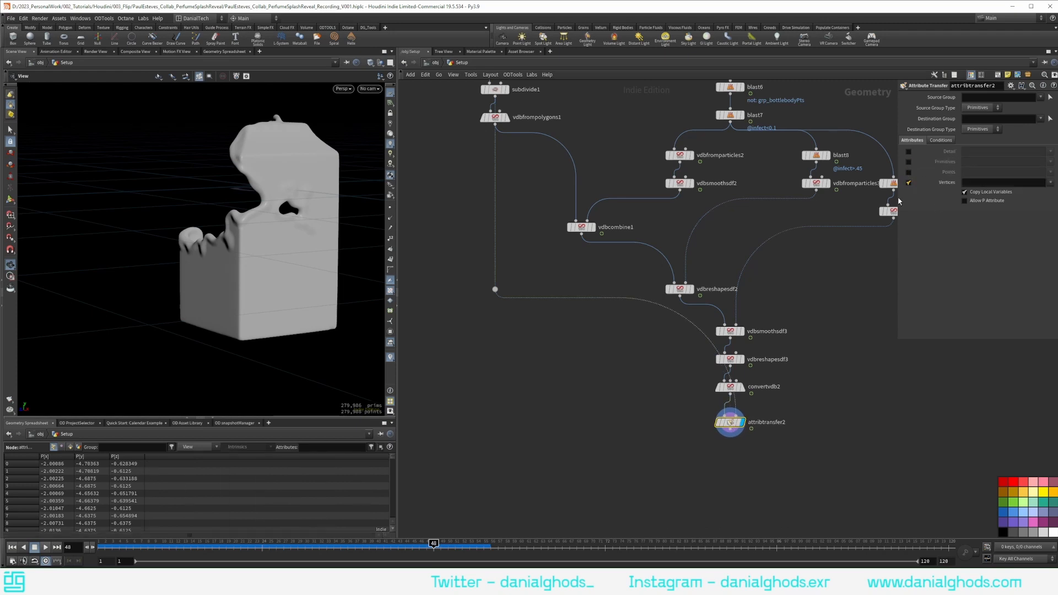
Inspect the transferred UVs along the bottle's splash edges from several angles.
{"action": "left_click_drag", "start_coordinate": [305, 249], "coordinate": [255, 236]}
{"action": "middle_click_drag", "start_coordinate": [288, 252], "coordinate": [253, 253]}
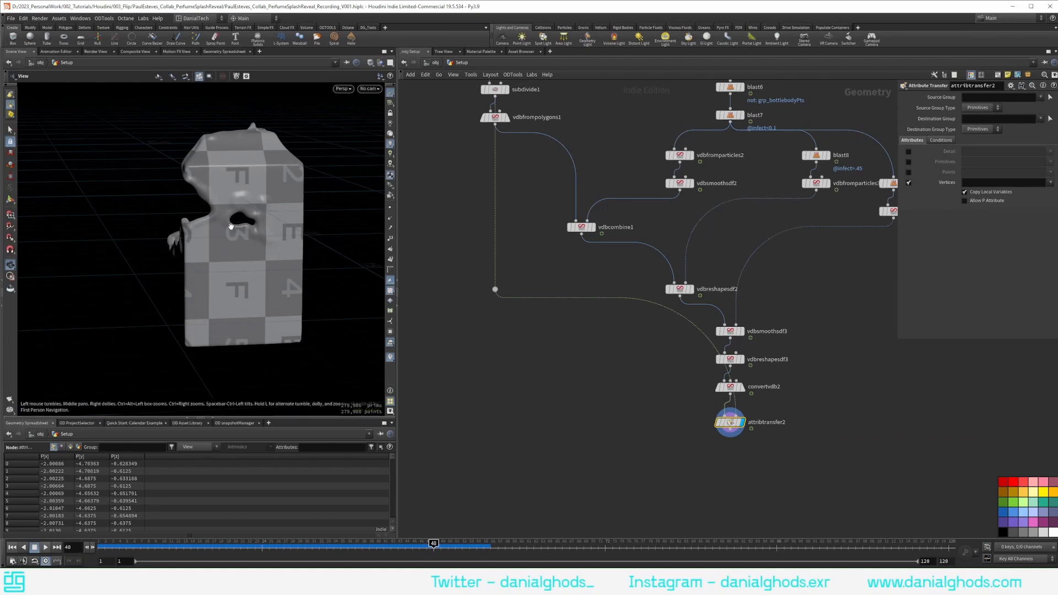
{"action": "left_click_drag", "start_coordinate": [194, 237], "coordinate": [243, 237]}
{"action": "right_click_drag", "start_coordinate": [124, 256], "coordinate": [171, 242]}
{"action": "middle_click_drag", "start_coordinate": [171, 243], "coordinate": [273, 245]}
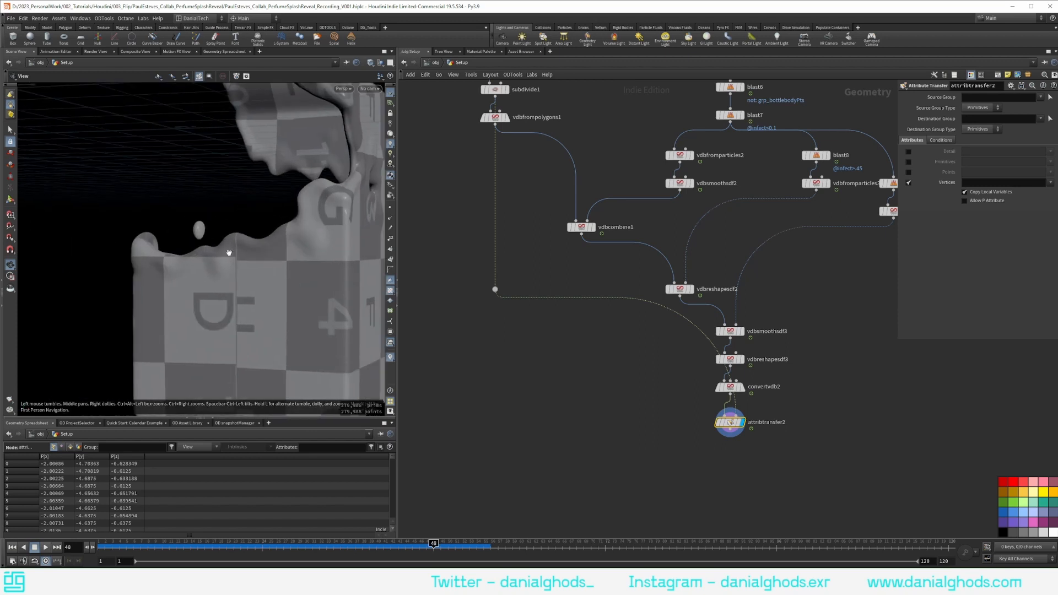
{"action": "left_click_drag", "start_coordinate": [229, 253], "coordinate": [233, 251]}
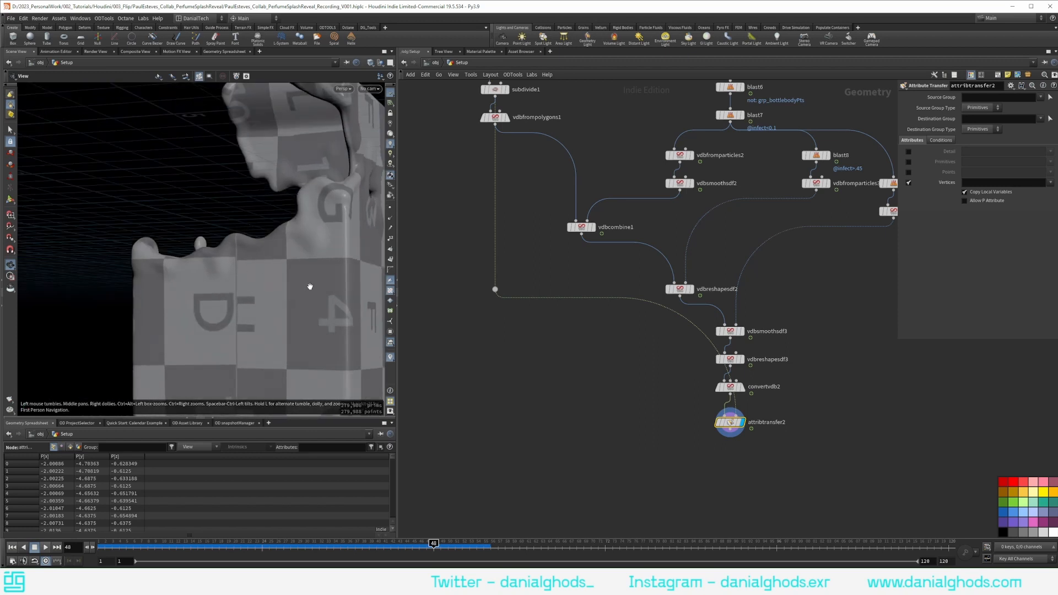
Add a Point Wrangle, display the .45 infect Blast and connect it to the wrangle's first and second inputs.
{"action": "left_click", "coordinate": [528, 279]}
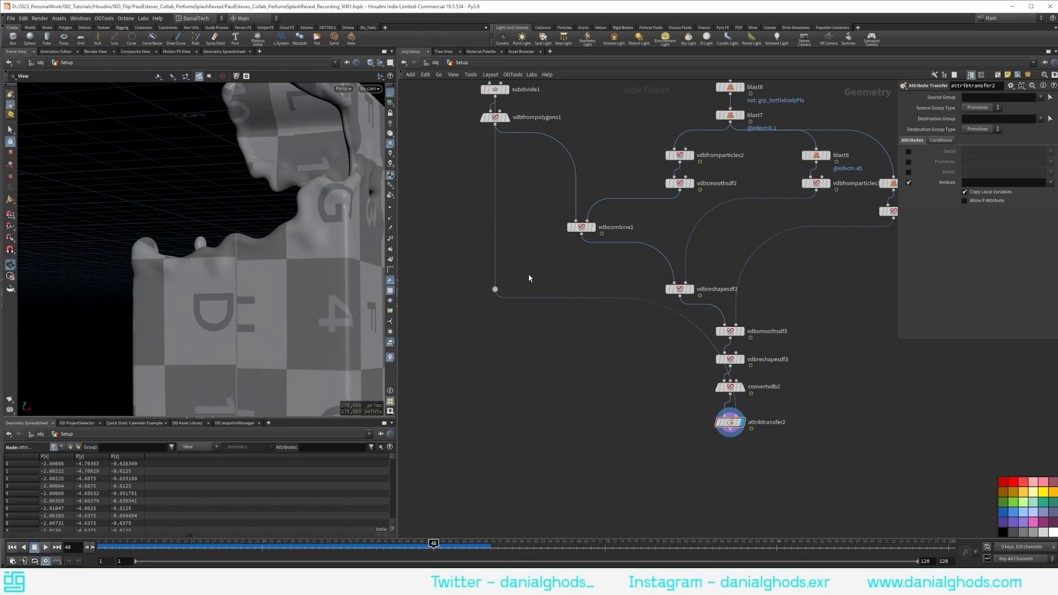
{"action": "key", "text": "Tab"}
{"action": "type", "text": "pointwr"}
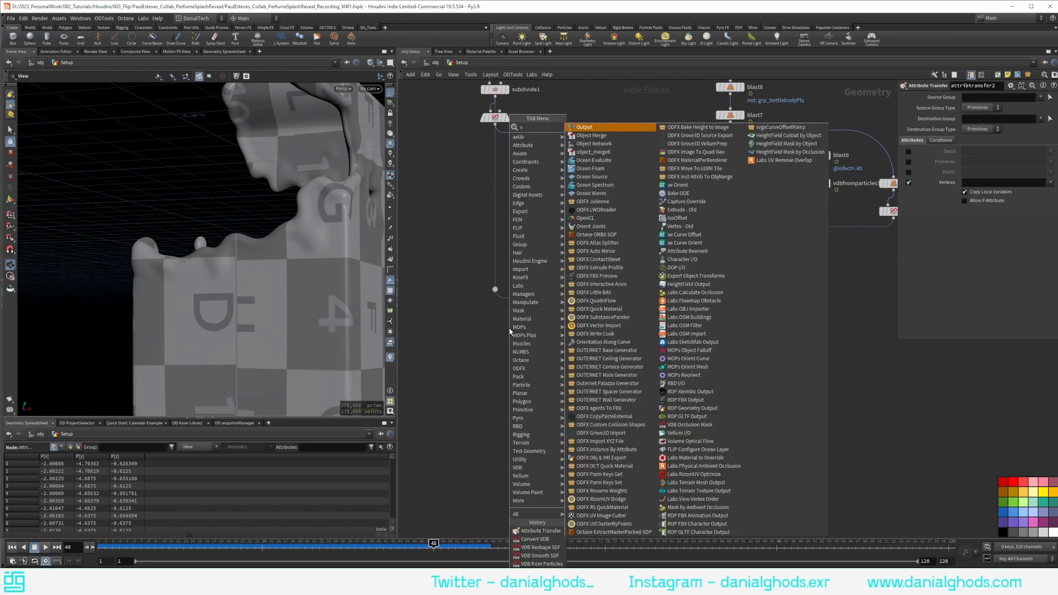
{"action": "key", "text": "Return"}
{"action": "left_click", "coordinate": [510, 330]}
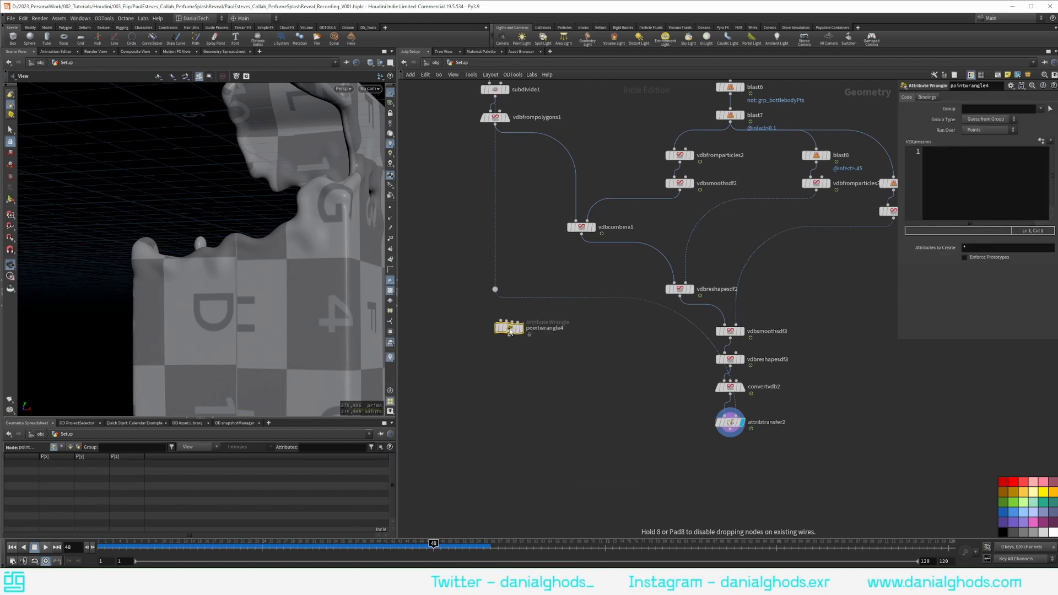
{"action": "left_click", "coordinate": [732, 118]}
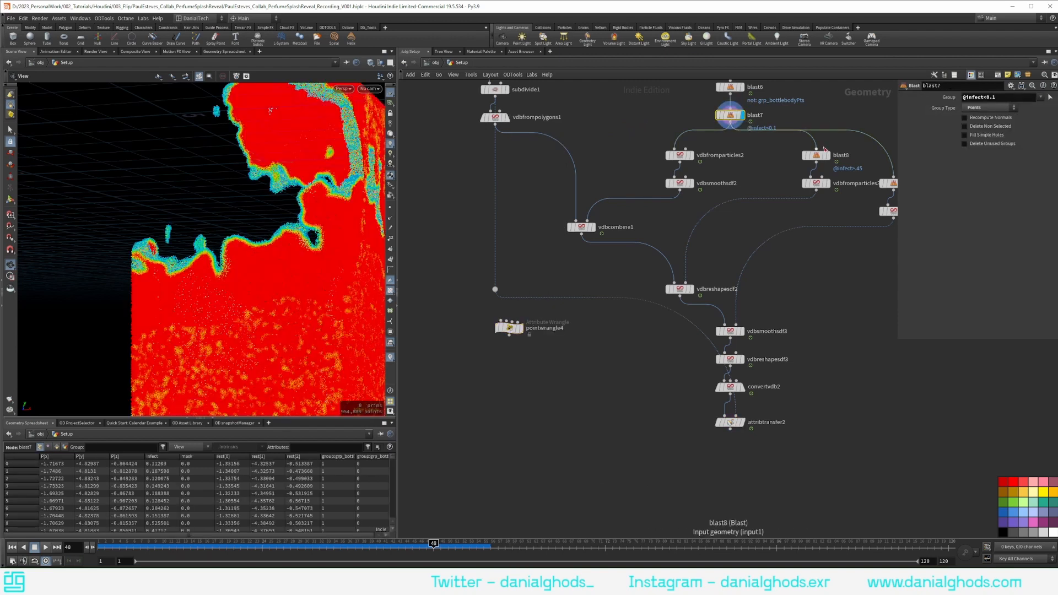
{"action": "left_click_drag", "start_coordinate": [817, 165], "coordinate": [507, 358]}
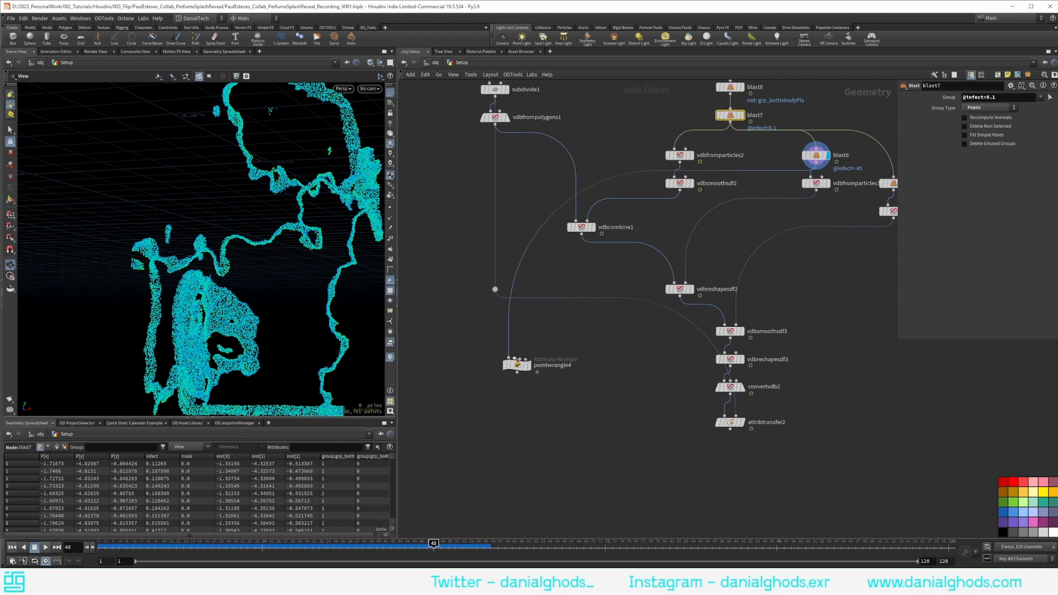
{"action": "left_click", "coordinate": [514, 359]}
{"action": "left_click", "coordinate": [816, 163]}
Insert a Time Shift before the point wrangle's second input and set its frame to $F-1.
{"action": "key", "text": "Tab"}
{"action": "type", "text": "times"}
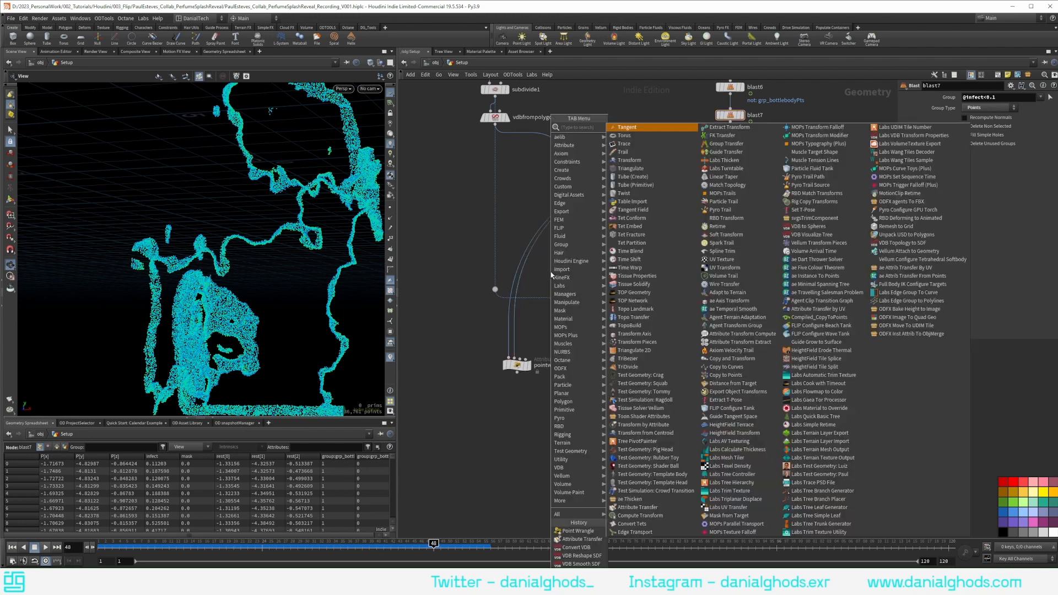
{"action": "key", "text": "Return"}
{"action": "scroll", "coordinate": [572, 280], "scroll_direction": "down", "scroll_amount": 2}
{"action": "scroll", "coordinate": [537, 266], "scroll_direction": "up", "scroll_amount": 4}
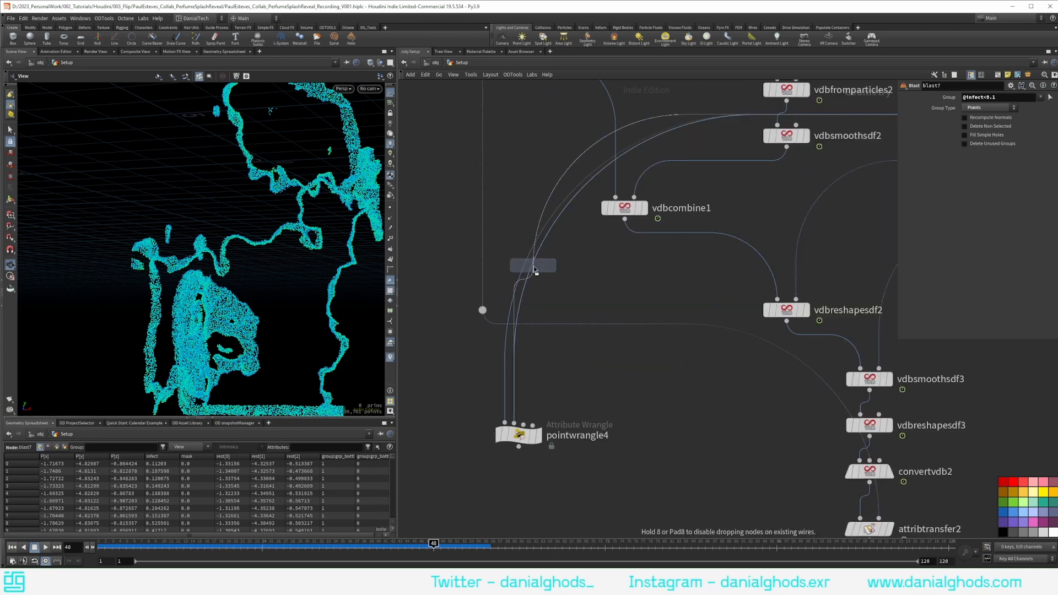
{"action": "left_click", "coordinate": [544, 266]}
{"action": "left_click_drag", "start_coordinate": [543, 266], "coordinate": [628, 291]}
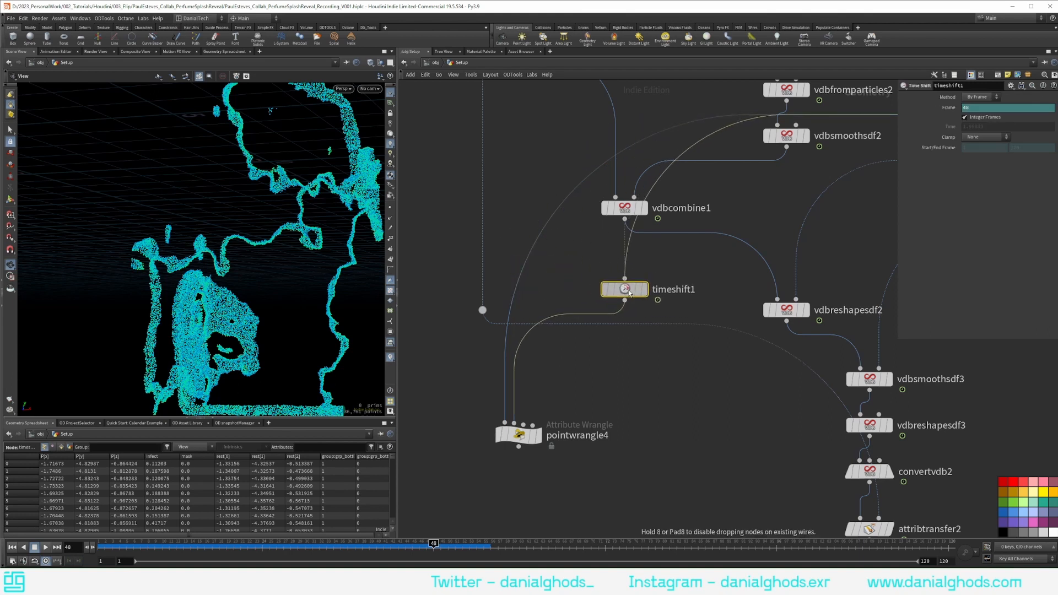
{"action": "left_click", "coordinate": [947, 107]}
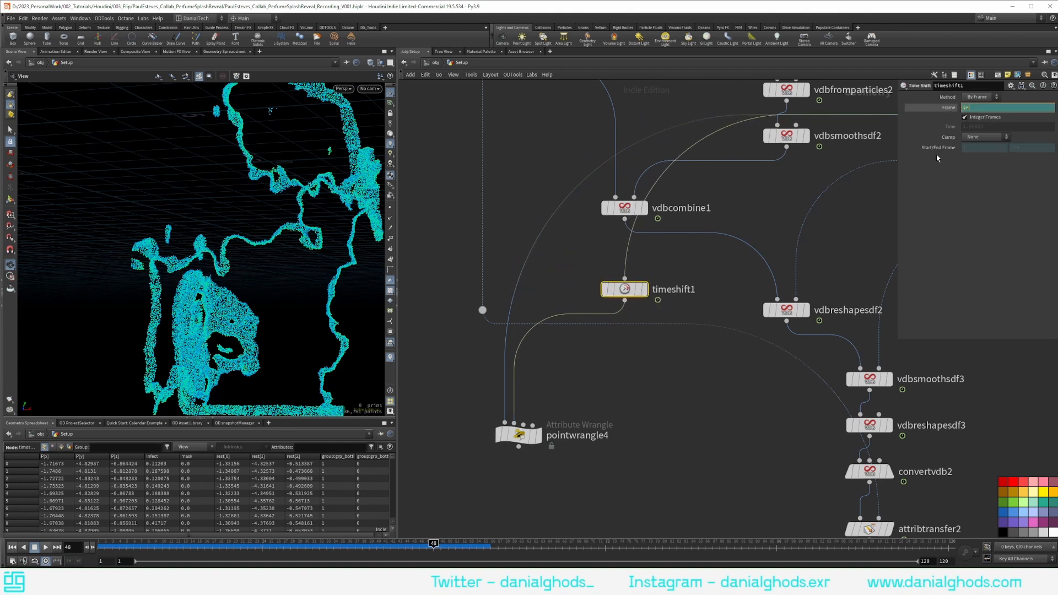
{"action": "type", "text": "-1"}
{"action": "key", "text": "Return"}
Reposition the point wrangle and compare its points in the viewport with those of the Time Shift.
{"action": "left_click_drag", "start_coordinate": [518, 435], "coordinate": [539, 387]}
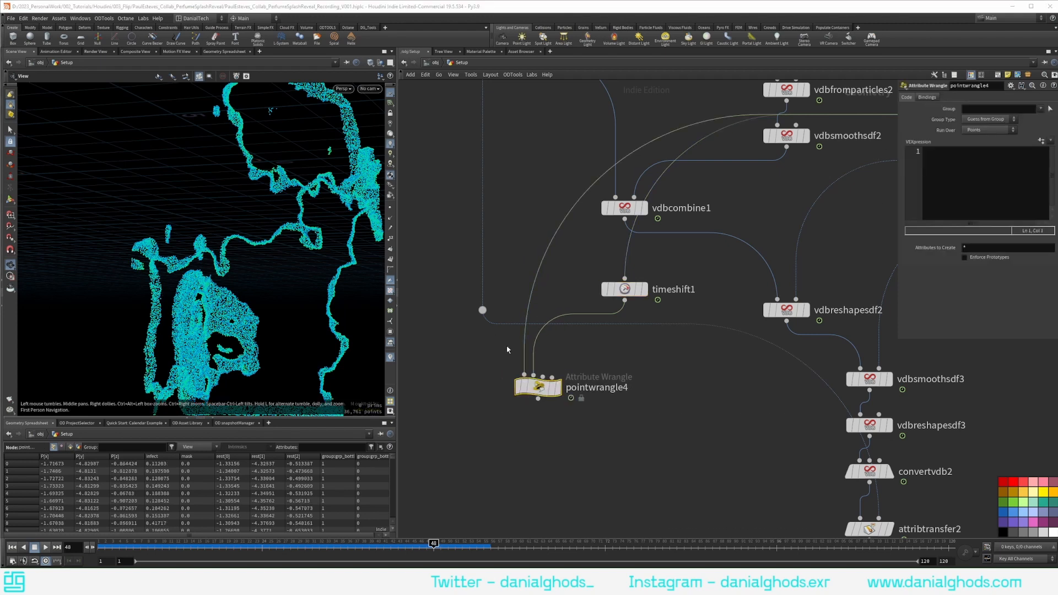
{"action": "left_click", "coordinate": [558, 387]}
{"action": "right_click_drag", "start_coordinate": [276, 283], "coordinate": [225, 307]}
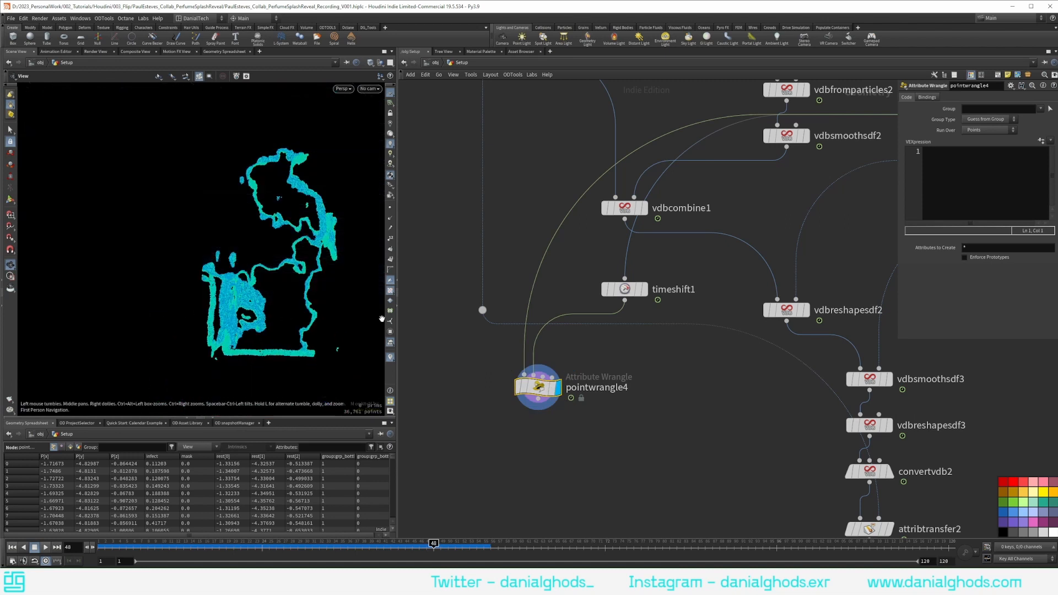
{"action": "left_click", "coordinate": [644, 289]}
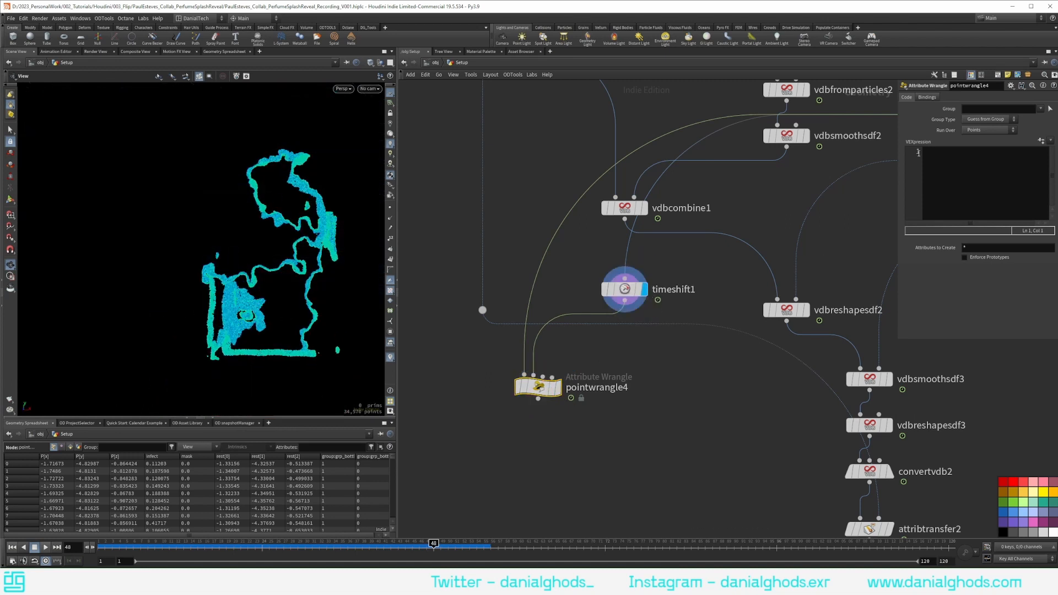
{"action": "left_click", "coordinate": [965, 159]}
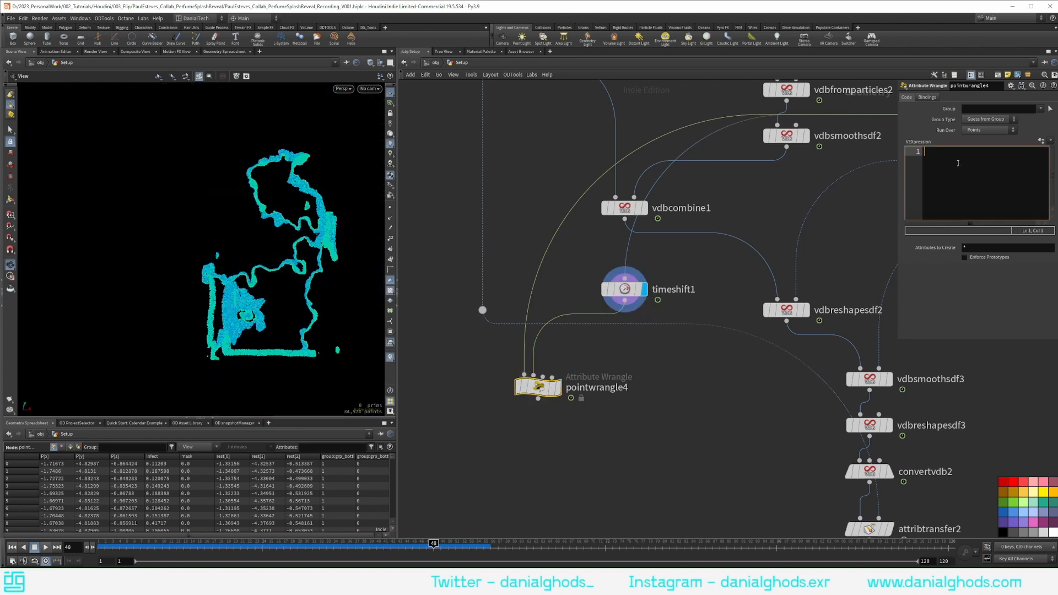
{"action": "type", "text": "vector oldPos"}
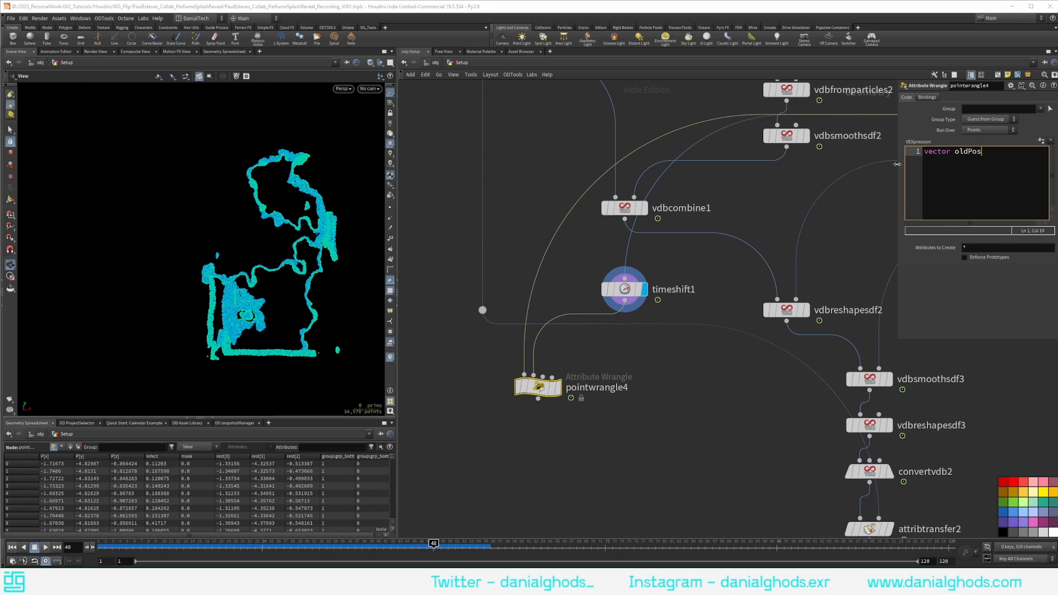
{"action": "left_click_drag", "start_coordinate": [897, 164], "coordinate": [837, 163]}
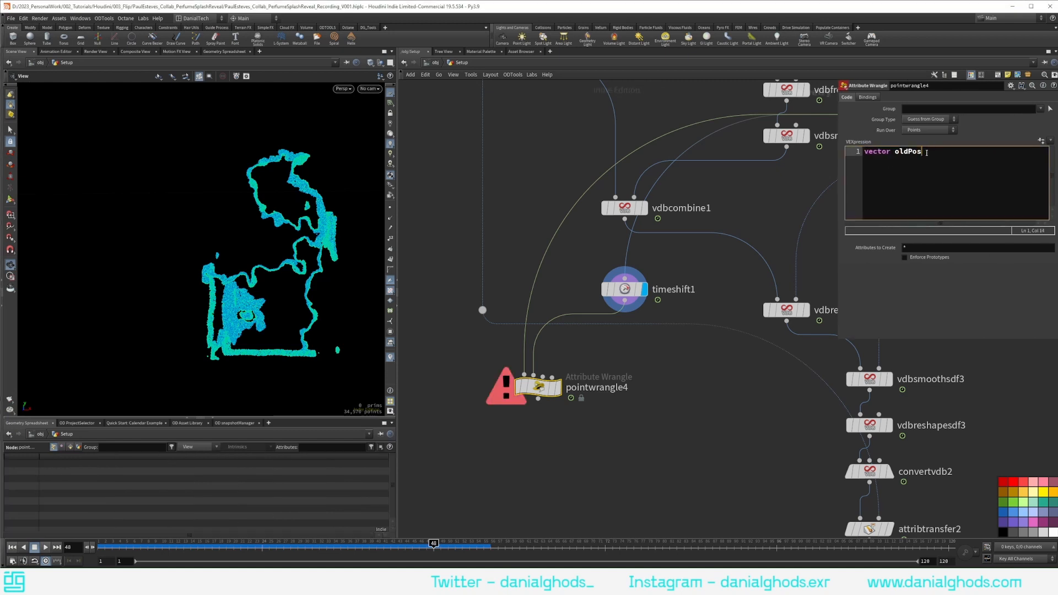
{"action": "type", "text": "Pos = point"}
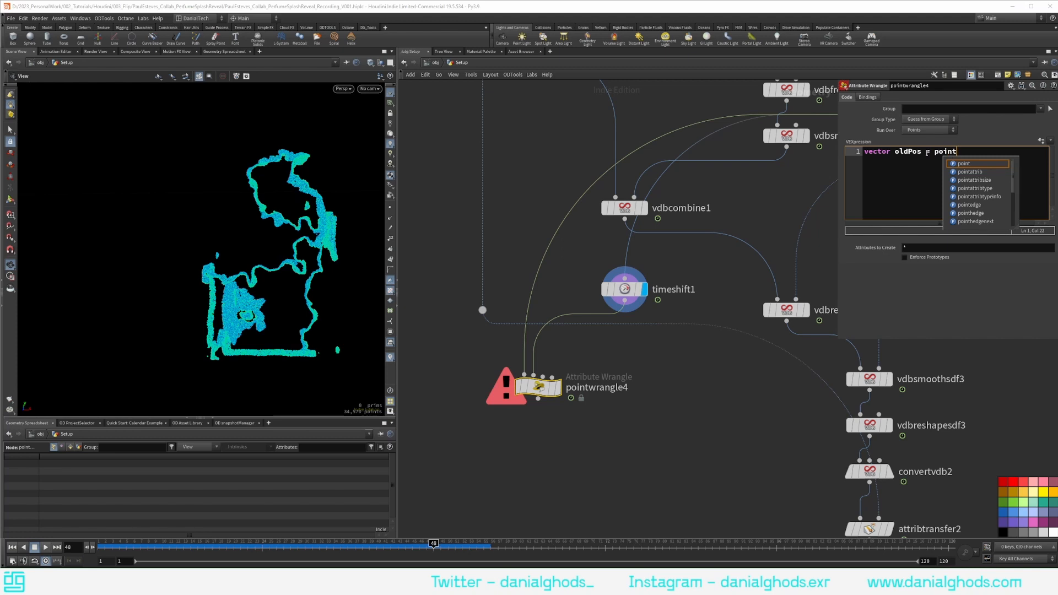
{"action": "type", "text": "(1, \"P\",@ptnu"}
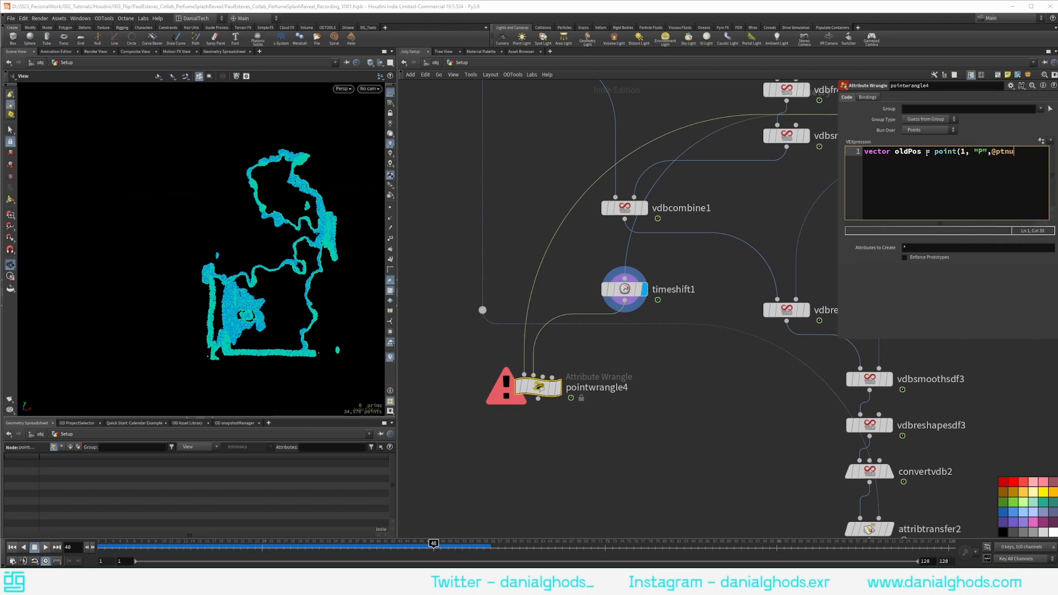
{"action": "type", "text": "m);"}
{"action": "key", "text": "Return"}
{"action": "type", "text": "ve"}
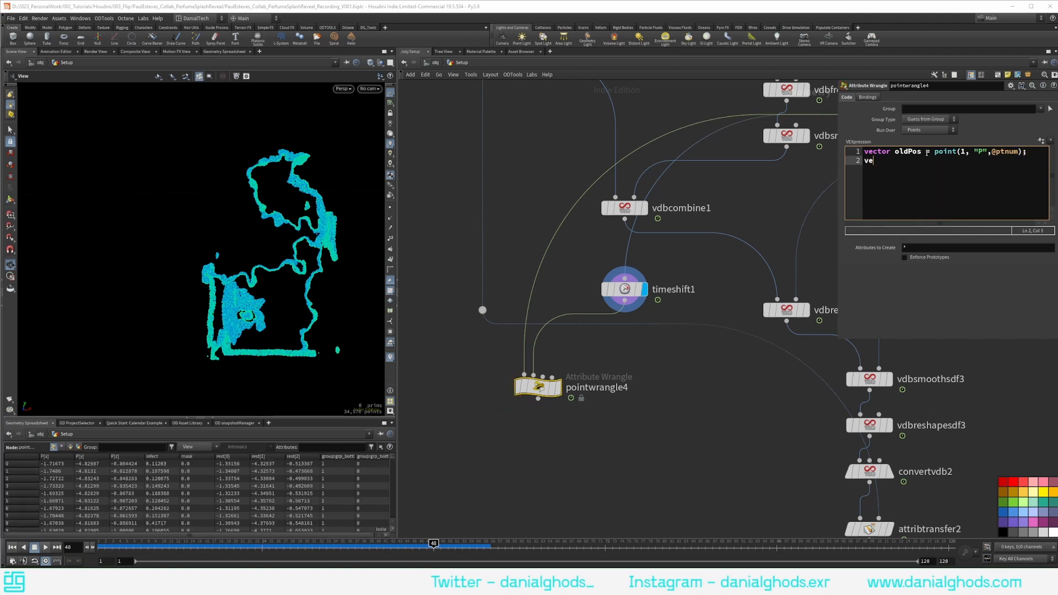
{"action": "type", "text": "tctor newPos = v@P;"}
{"action": "key", "text": "Return"}
{"action": "key", "text": "Return"}
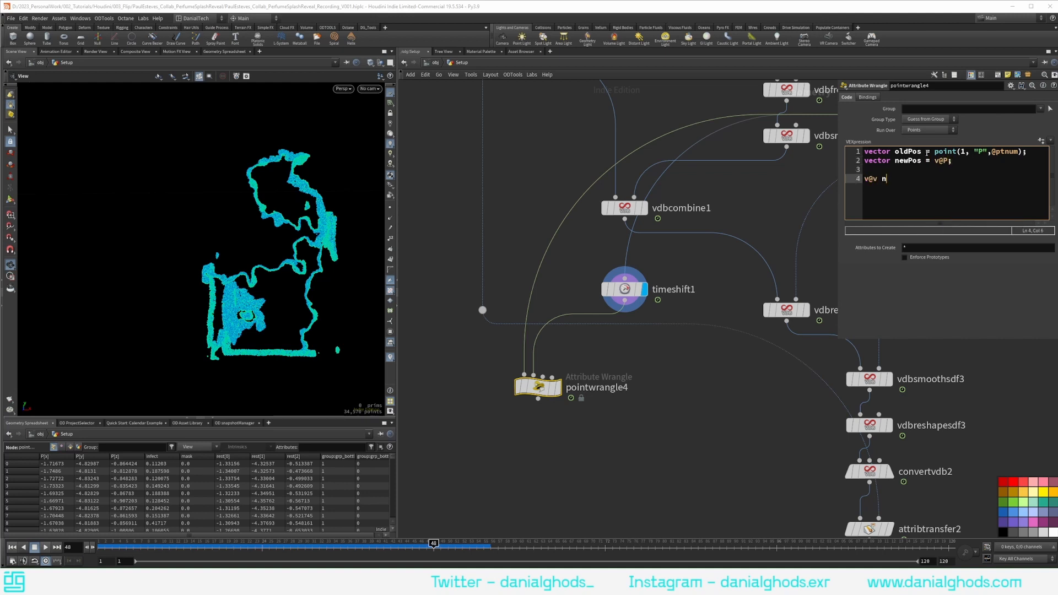
Add the velocity line v@v = normalize((newPos - oldPos)) *chf("Multiplier"); to the wrangle code.
{"action": "type", "text": "v@v n"}
{"action": "key", "text": "BackSpace"}
{"action": "type", "text": "= normal"}
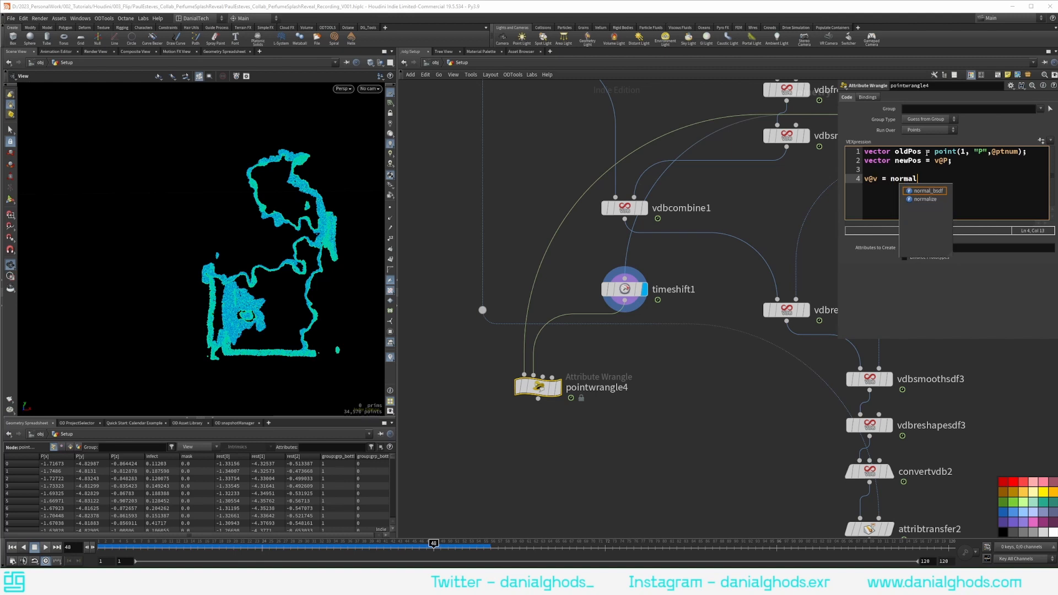
{"action": "type", "text": "ize((newPos - oldPos"}
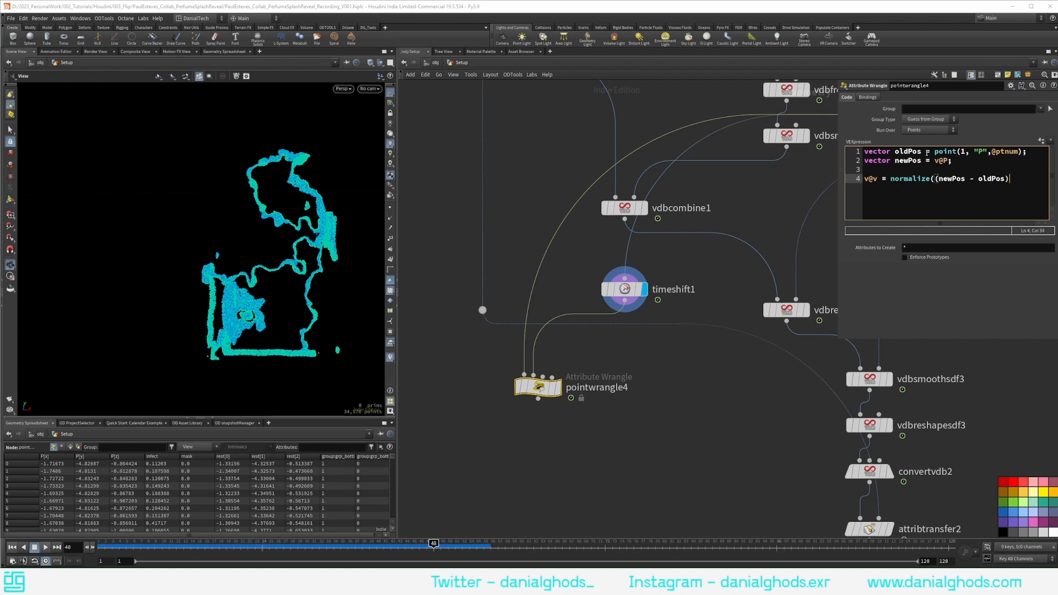
{"action": "type", "text": "hf(\"Muj"}
{"action": "key", "text": "BackSpace"}
{"action": "key", "text": "BackSpace"}
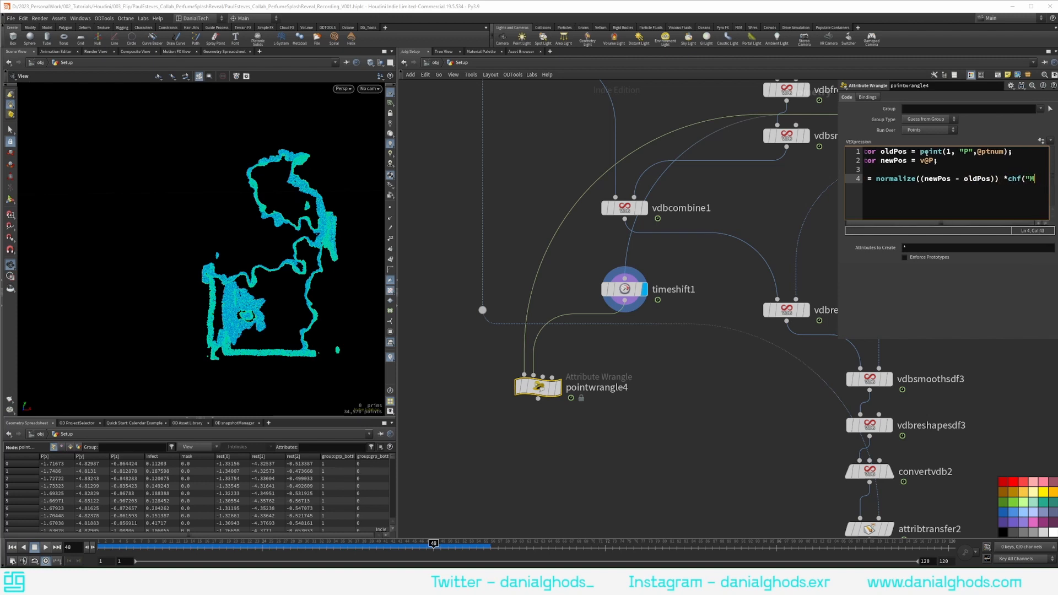
{"action": "type", "text": "ultiplier\");"}
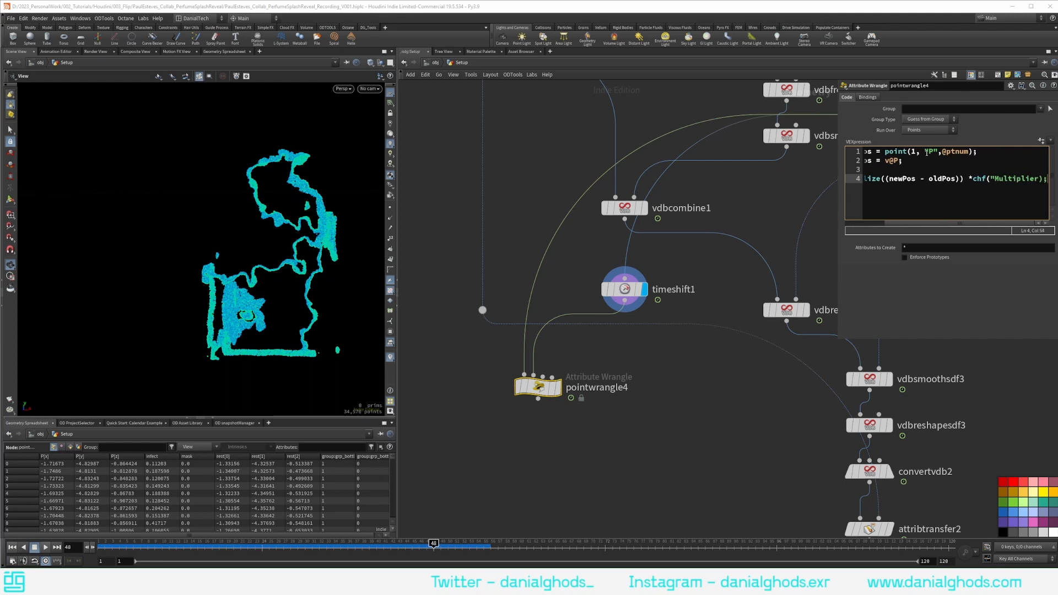
{"action": "key", "text": "BackSpace"}
{"action": "key", "text": "BackSpace"}
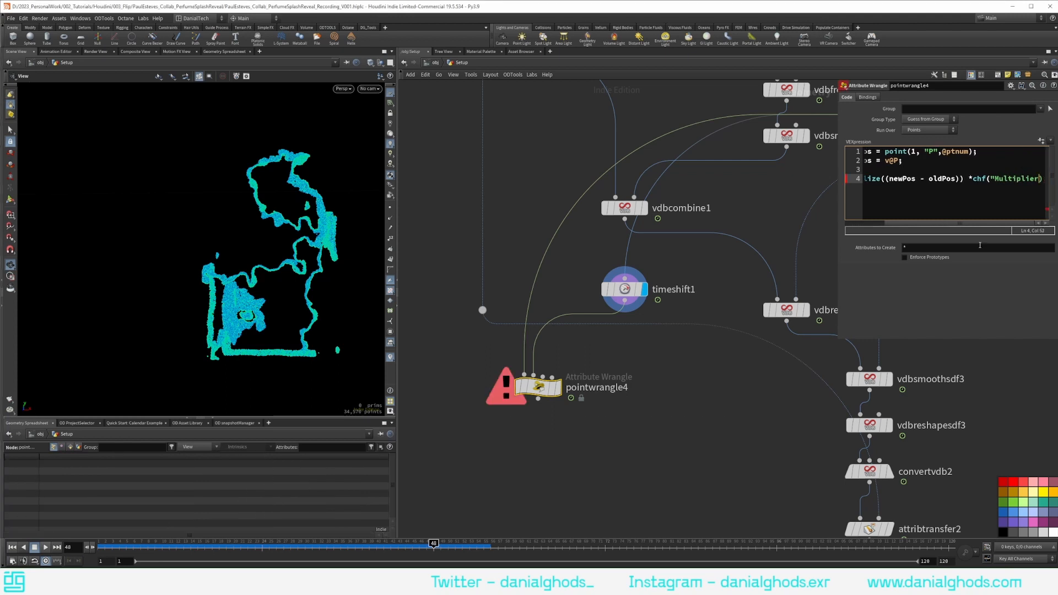
{"action": "key", "text": "ctrl+Return"}
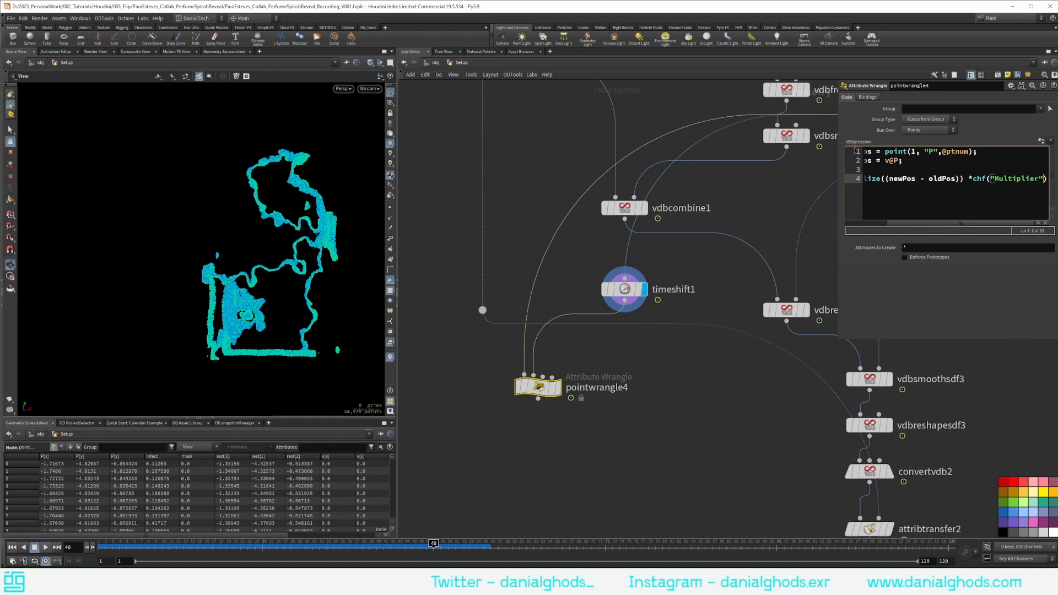
{"action": "left_click_drag", "start_coordinate": [838, 159], "coordinate": [657, 161]}
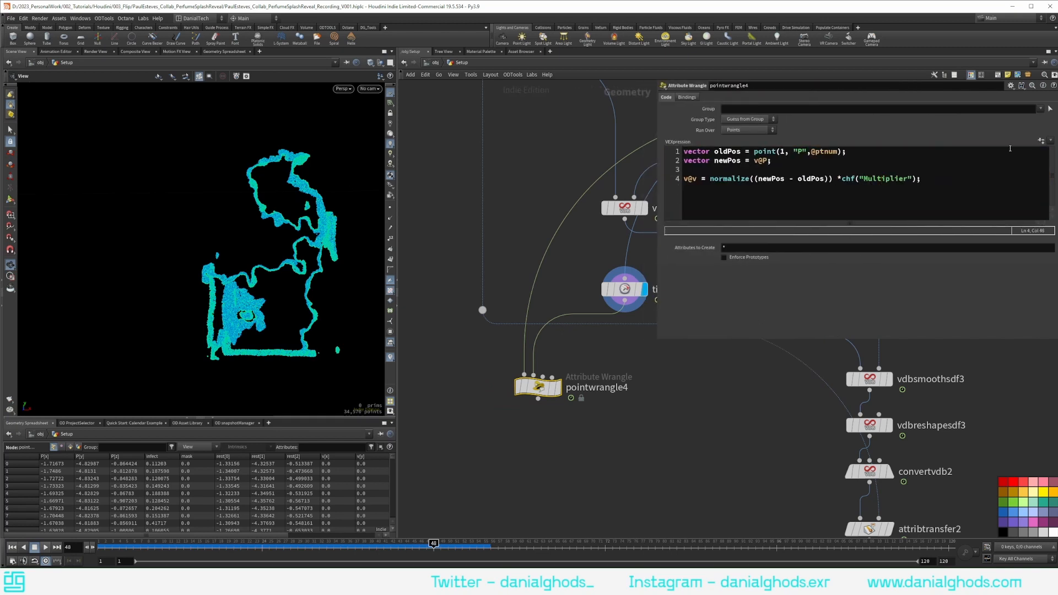
Generate the wrangle's Multiplier parameter, set it to 1 and display the wrangle.
{"action": "left_click", "coordinate": [1041, 141]}
{"action": "left_click", "coordinate": [740, 268]}
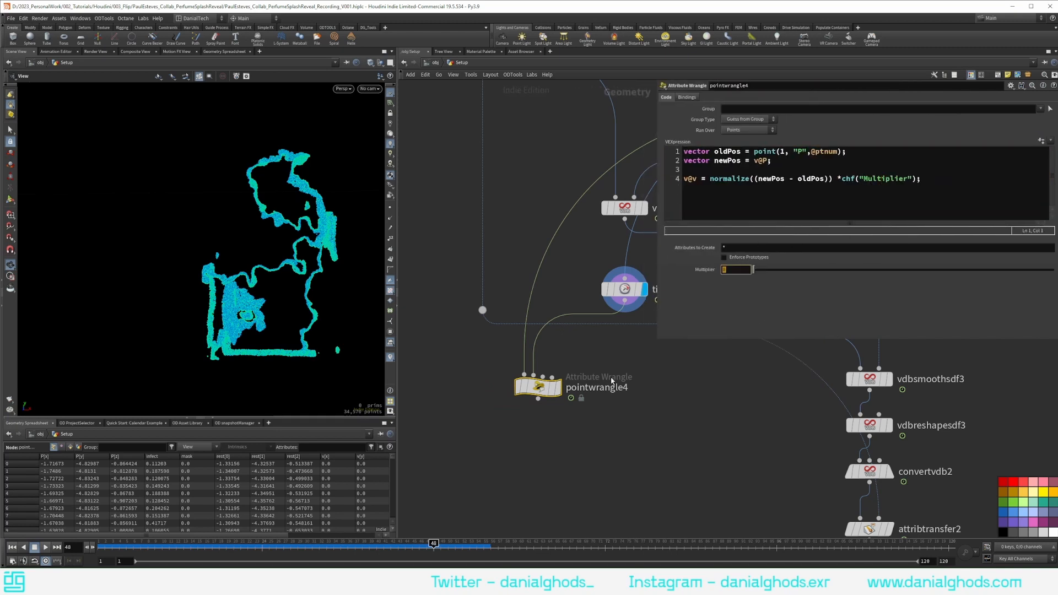
{"action": "type", "text": "1"}
{"action": "key", "text": "Return"}
{"action": "left_click", "coordinate": [557, 387]}
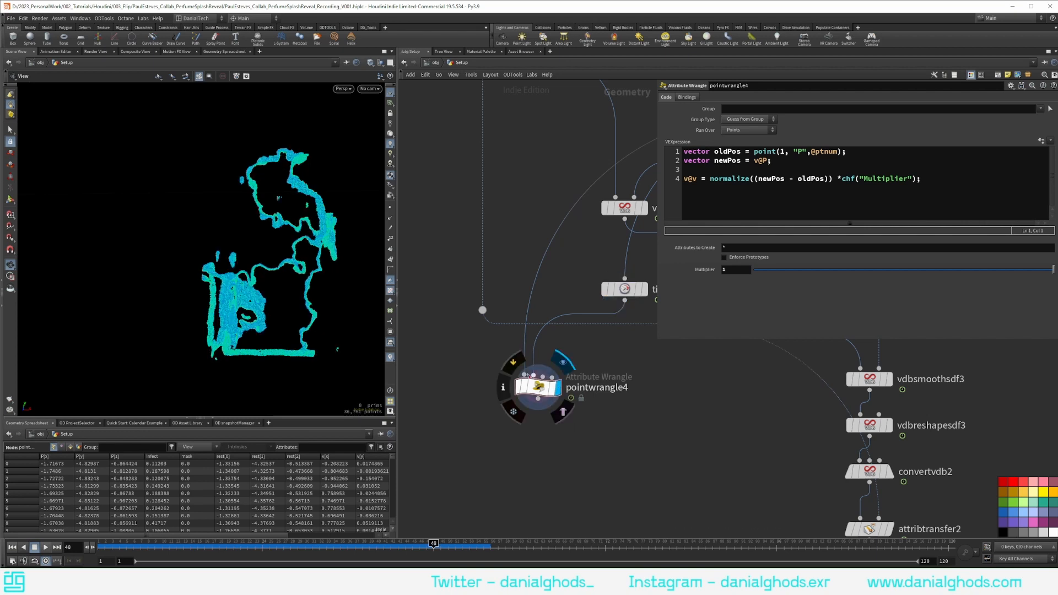
Preview the v visualizer on the wrangle's points, and leave both the v and infect visualizers turned off.
{"action": "left_click", "coordinate": [391, 357]}
{"action": "left_click", "coordinate": [393, 330]}
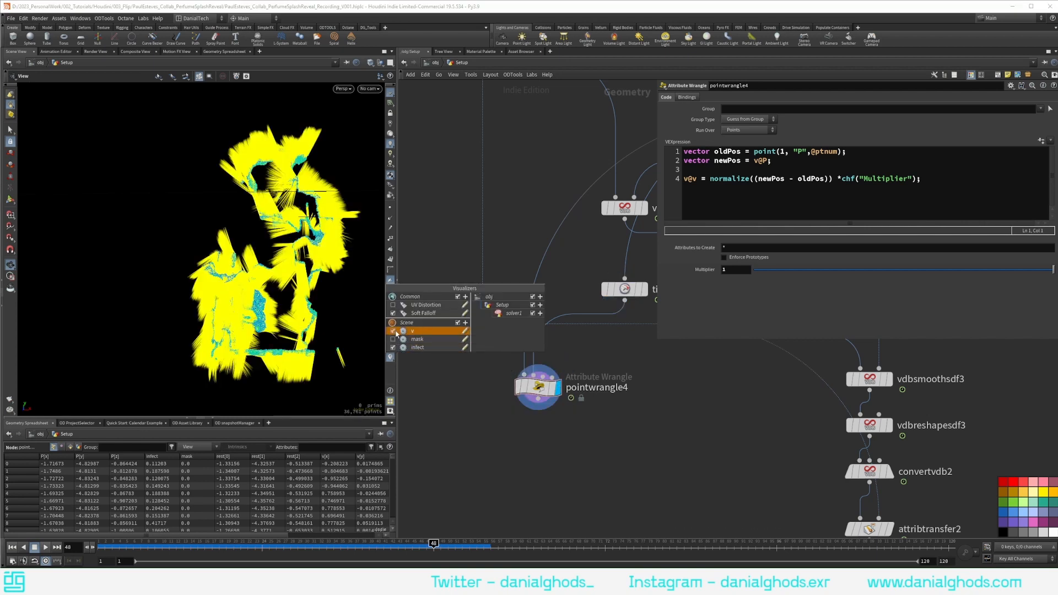
{"action": "left_click", "coordinate": [393, 331]}
{"action": "left_click", "coordinate": [393, 347]}
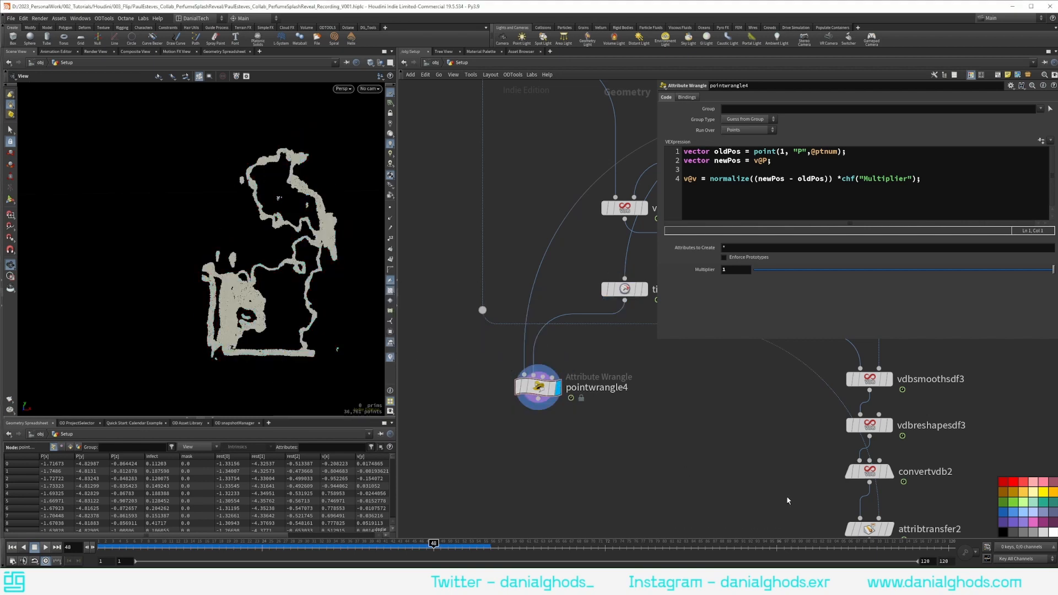
Add another Attribute Transfer with the UV transfer as first input and the velocity wrangle as second, and display it.
{"action": "middle_click_drag", "start_coordinate": [567, 397], "coordinate": [401, 280]}
{"action": "key", "text": "Tab"}
{"action": "type", "text": "att tr"}
{"action": "key", "text": "Return"}
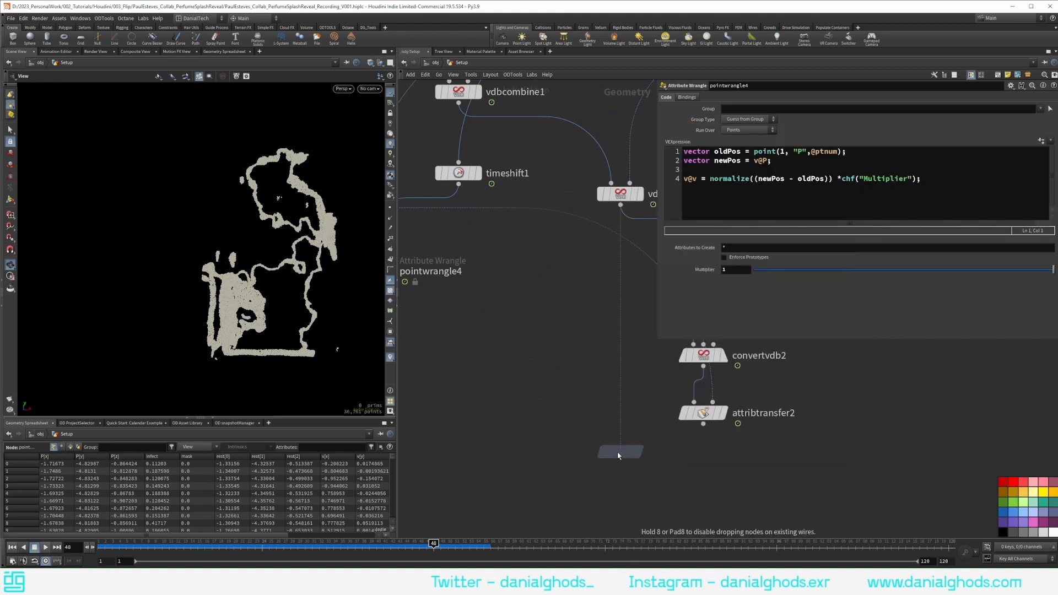
{"action": "left_click", "coordinate": [629, 465]}
{"action": "left_click", "coordinate": [631, 462]}
{"action": "middle_click_drag", "start_coordinate": [465, 357], "coordinate": [591, 380]}
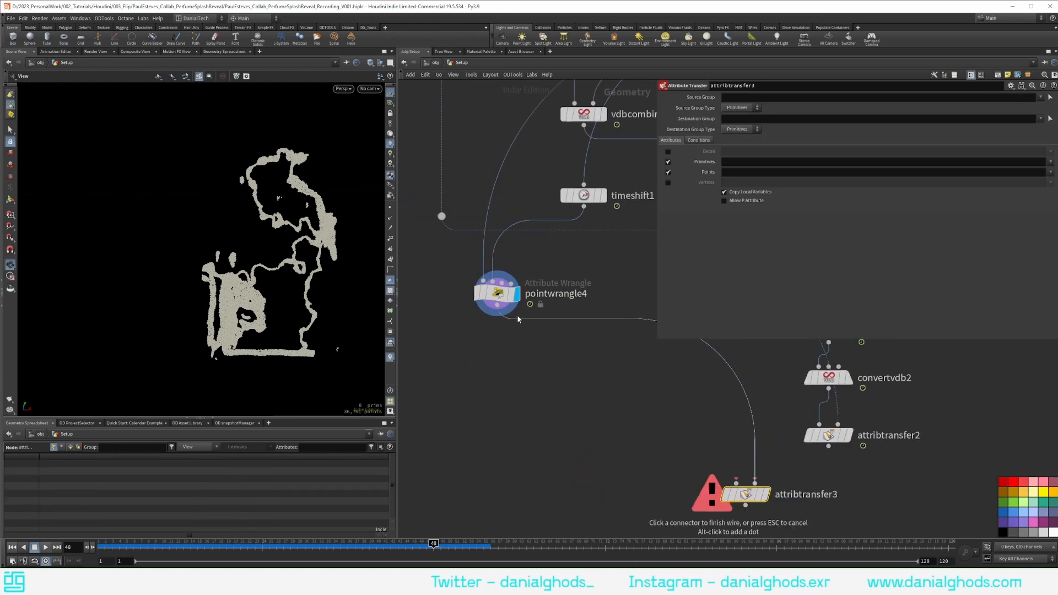
{"action": "left_click", "coordinate": [497, 306]}
{"action": "middle_click_drag", "start_coordinate": [635, 426], "coordinate": [525, 383]}
{"action": "left_click", "coordinate": [626, 440]}
{"action": "left_click", "coordinate": [718, 405]}
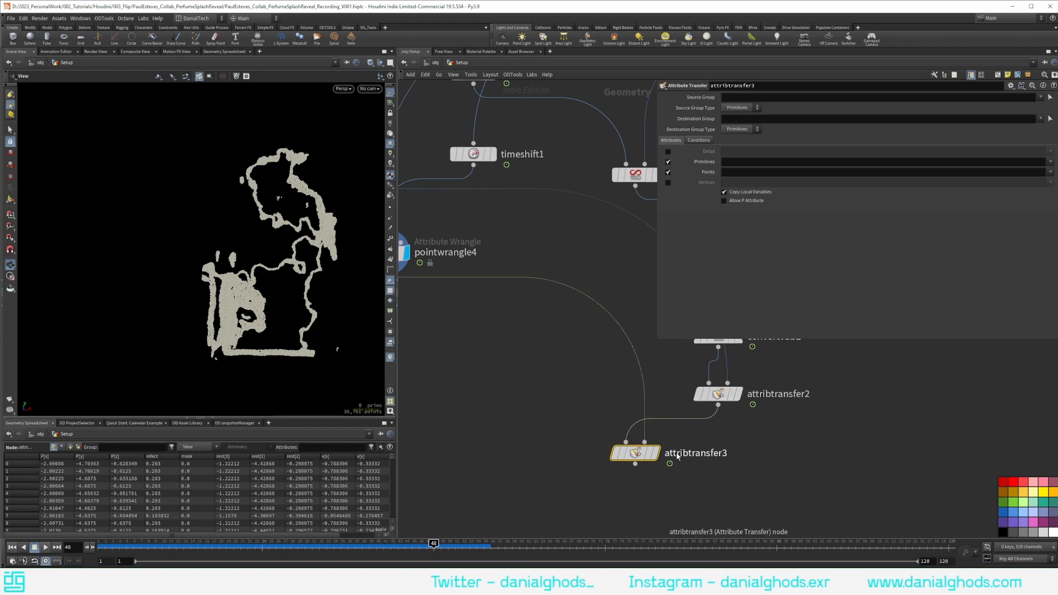
{"action": "left_click", "coordinate": [656, 453]}
Restrict the first Attribute Transfer's vertex attributes to uv.
{"action": "left_click", "coordinate": [718, 394]}
{"action": "left_click", "coordinate": [754, 184]}
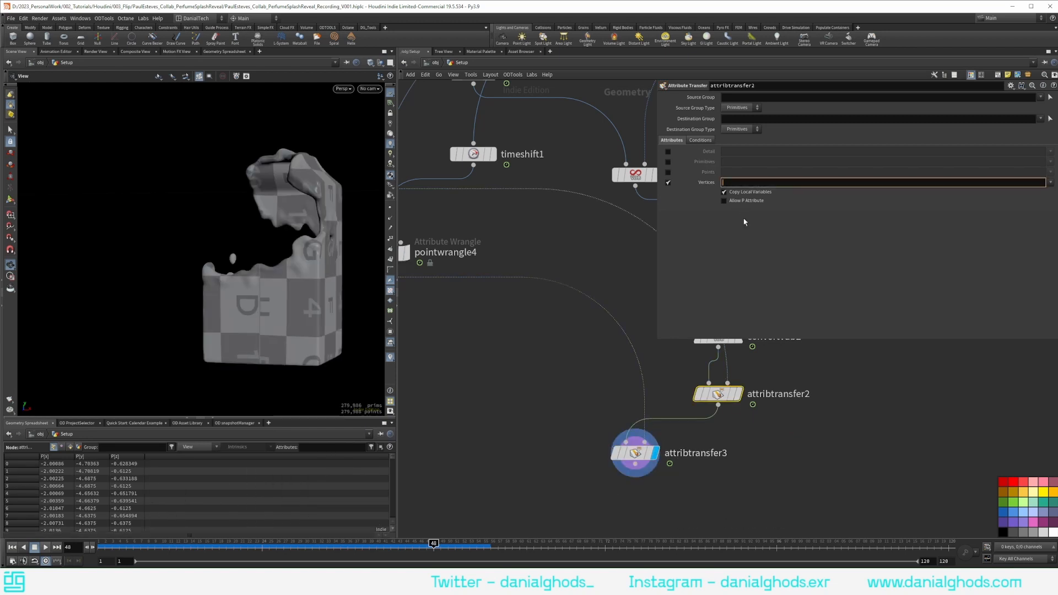
{"action": "type", "text": "uv"}
{"action": "key", "text": "Return"}
Limit the new Attribute Transfer to the point attribute v, with primitives disabled.
{"action": "left_click", "coordinate": [636, 454]}
{"action": "left_click", "coordinate": [667, 172]}
{"action": "left_click", "coordinate": [826, 171]}
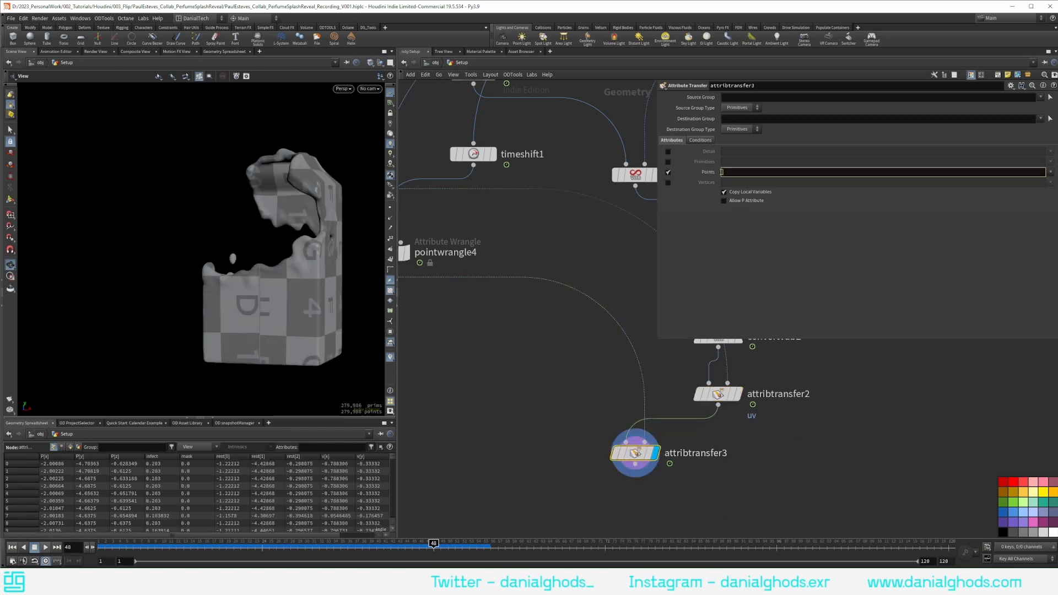
{"action": "type", "text": "v"}
{"action": "key", "text": "Return"}
Set the new Attribute Transfer's Distance Threshold to 1 and turn on the v visualizer.
{"action": "left_click", "coordinate": [700, 140]}
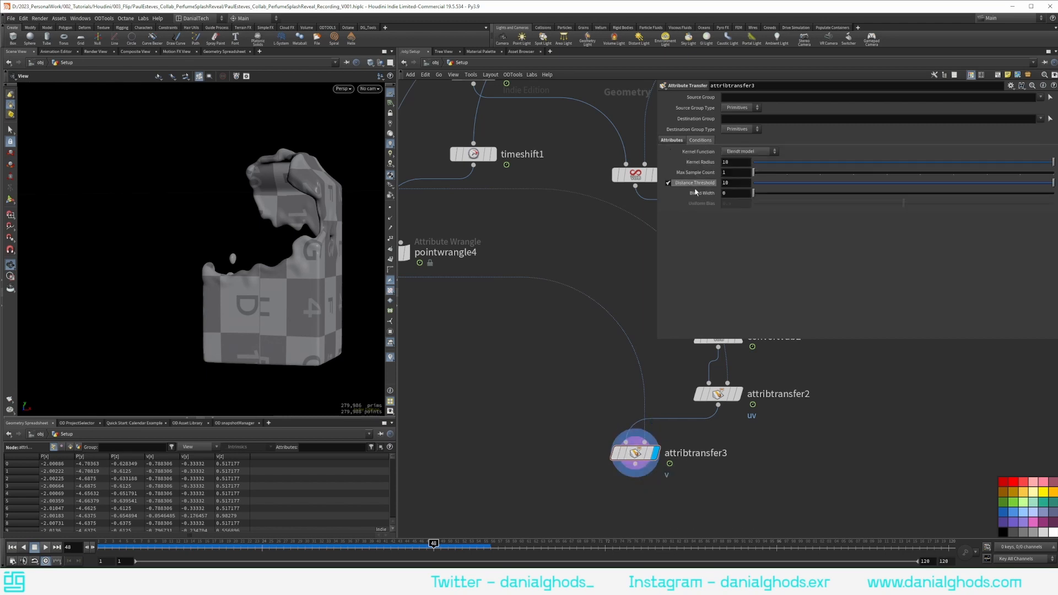
{"action": "left_click_drag", "start_coordinate": [736, 182], "coordinate": [685, 184]}
{"action": "type", "text": "1"}
{"action": "key", "text": "Return"}
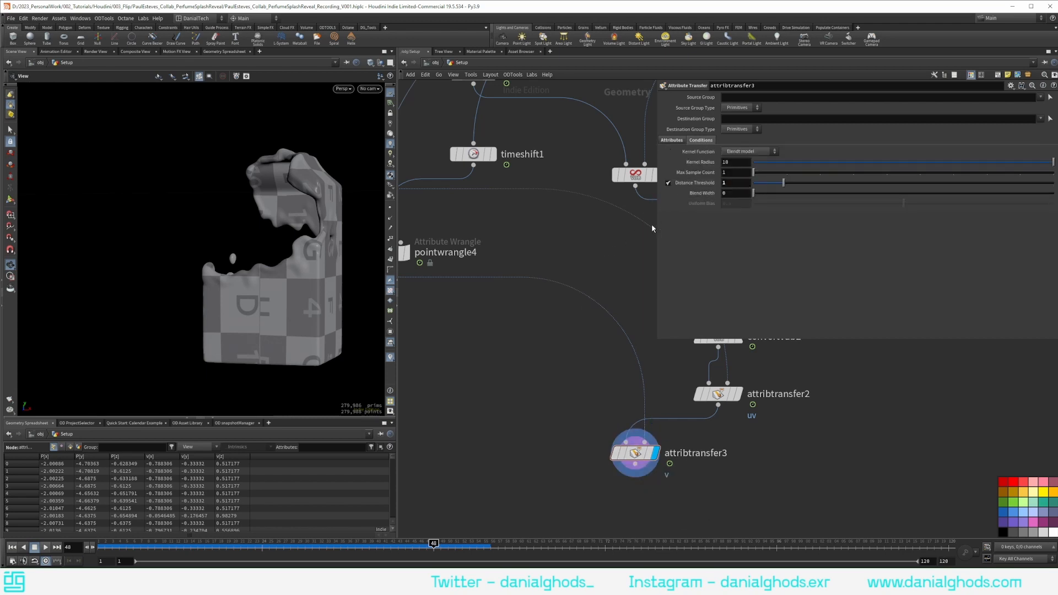
{"action": "right_click", "coordinate": [390, 359]}
{"action": "left_click", "coordinate": [409, 332]}
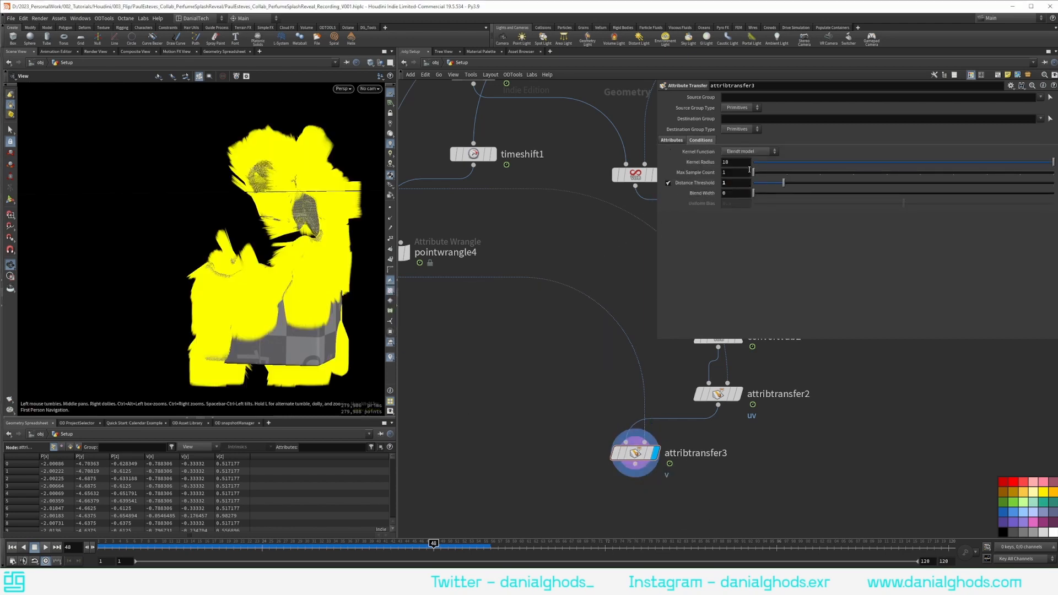
Reduce the Attribute Transfer's Distance Threshold to 0.5 and further to 0.3.
{"action": "type", "text": ".5"}
{"action": "key", "text": "Return"}
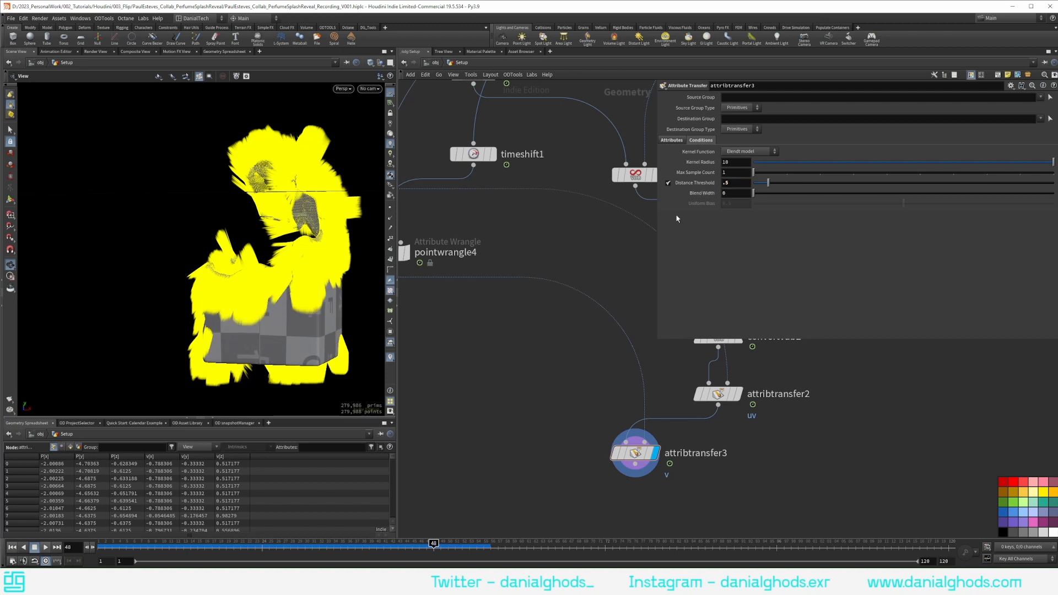
{"action": "middle_click_drag", "start_coordinate": [726, 182], "coordinate": [723, 183]}
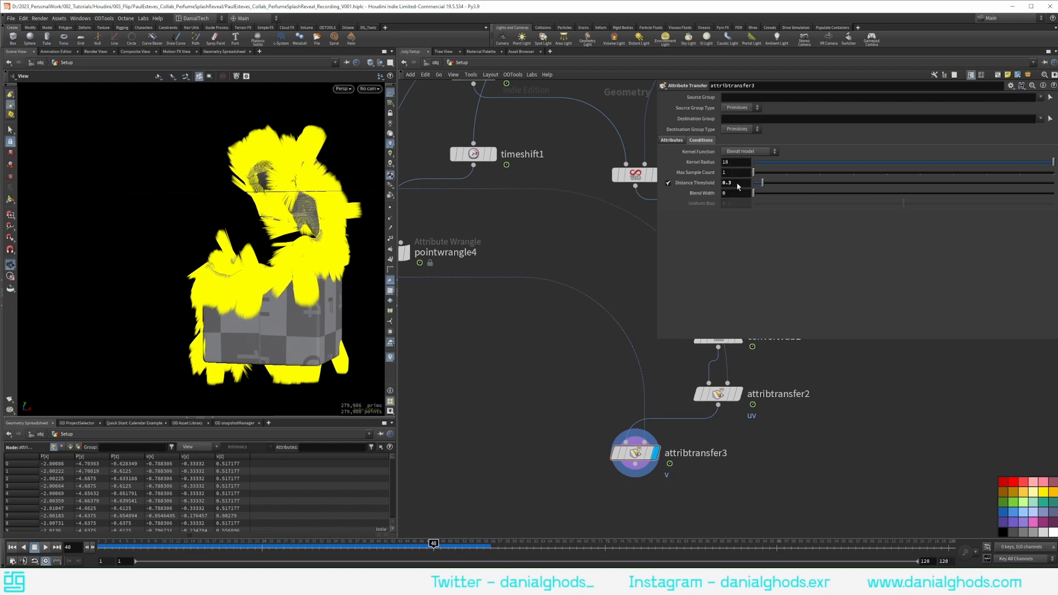
Set the velocity Attribute Transfer's Max Sample Count to 12 and turn off the v visualizer.
{"action": "scroll", "coordinate": [286, 223], "scroll_direction": "up", "scroll_amount": 10}
{"action": "scroll", "coordinate": [286, 223], "scroll_direction": "down", "scroll_amount": 10}
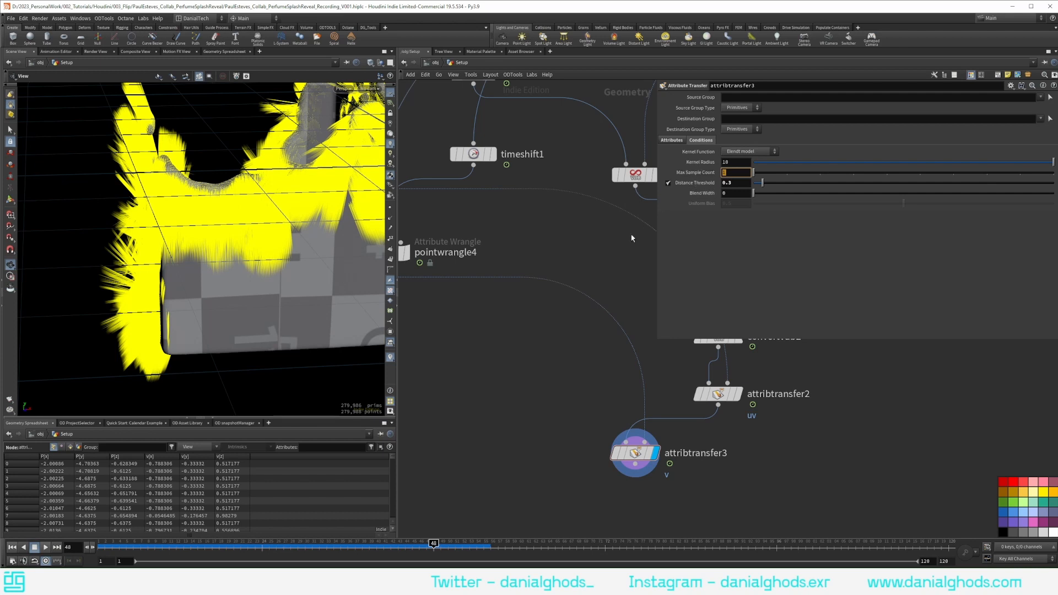
{"action": "key", "text": "Return"}
{"action": "left_click_drag", "start_coordinate": [275, 253], "coordinate": [254, 259]}
{"action": "scroll", "coordinate": [210, 248], "scroll_direction": "down", "scroll_amount": 5}
{"action": "right_click", "coordinate": [392, 357]}
{"action": "left_click", "coordinate": [410, 338]}
Add a File Cache after the velocity Attribute Transfer and name it VDB_MeshBottle_Cache.
{"action": "middle_click_drag", "start_coordinate": [578, 501], "coordinate": [518, 398]}
{"action": "key", "text": "Tab"}
{"action": "type", "text": "file"}
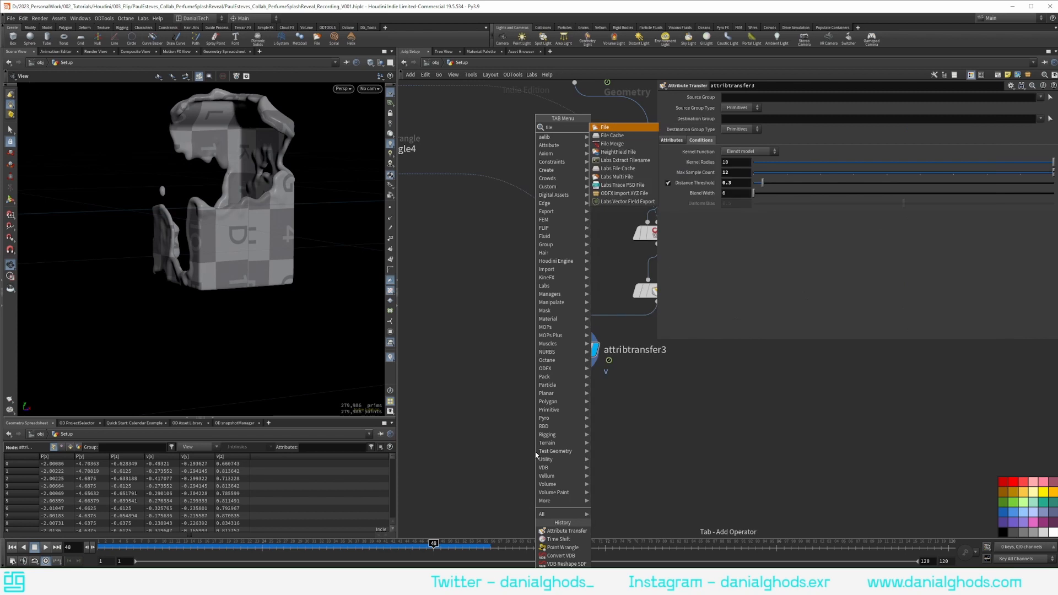
{"action": "key", "text": "Down"}
{"action": "key", "text": "Return"}
{"action": "left_click", "coordinate": [576, 424]}
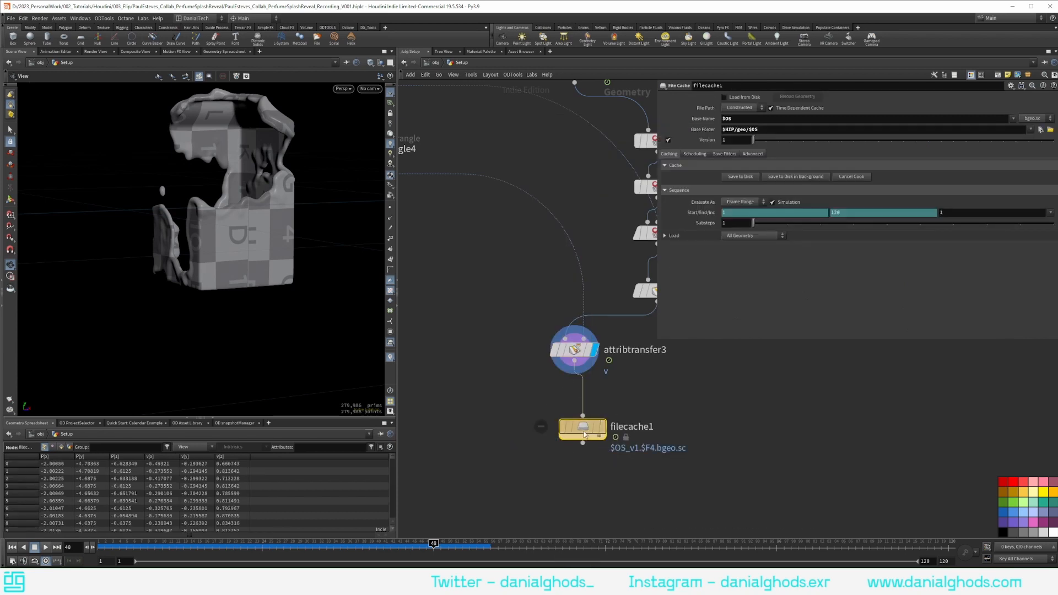
{"action": "double_click", "coordinate": [623, 421]}
{"action": "type", "text": "VDB_MeshBo"}
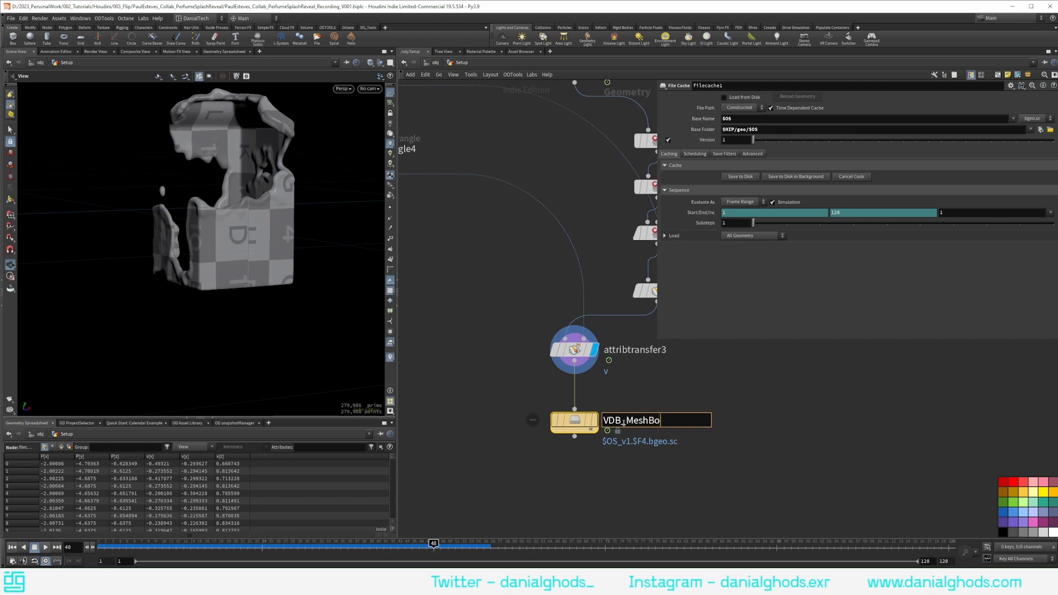
{"action": "type", "text": "ttle_Cache"}
{"action": "key", "text": "Return"}
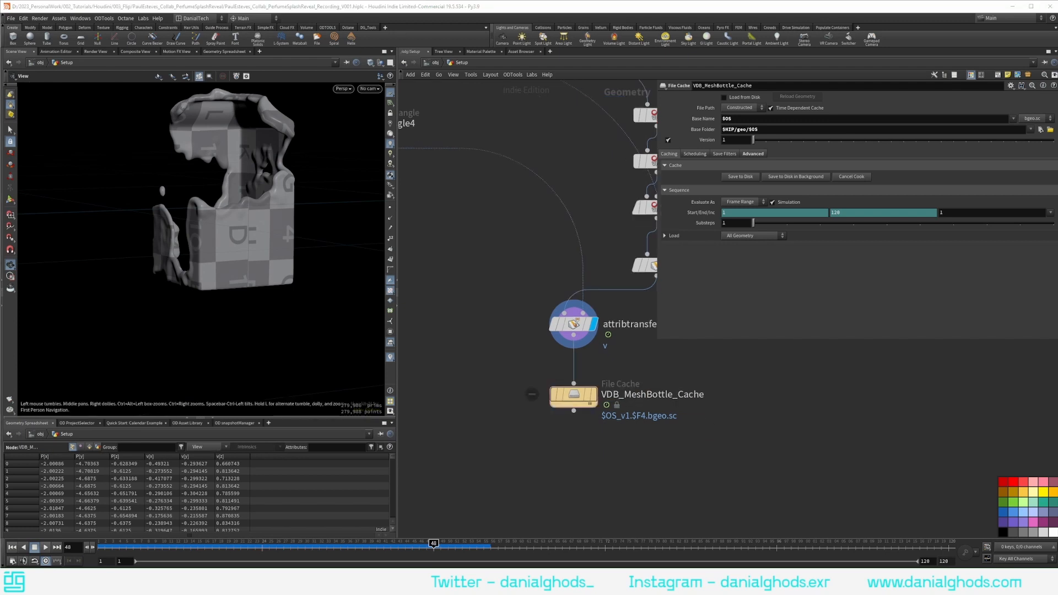
Add a File node below the cache and point it to the VDB_MeshBottle_Cache_v9.$F4.bgeo.sc sequence.
{"action": "key", "text": "Tab"}
{"action": "type", "text": "file"}
{"action": "key", "text": "Return"}
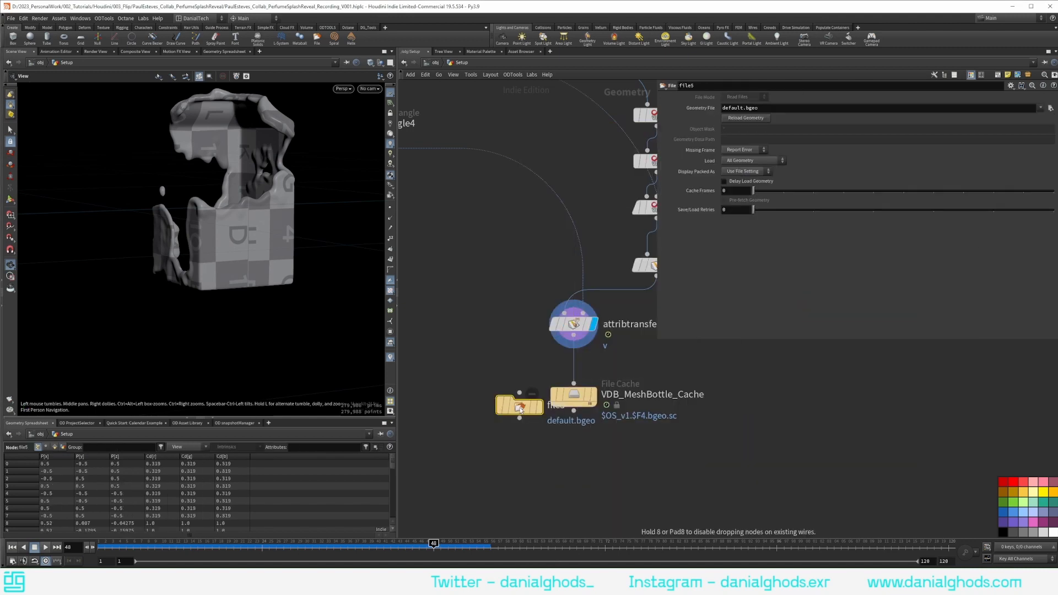
{"action": "left_click", "coordinate": [573, 439]}
{"action": "key", "text": "ctrl+v"}
Connect a Null named OUT_BOTTLEBODY_MESH after the File node and display it.
{"action": "key", "text": "Tab"}
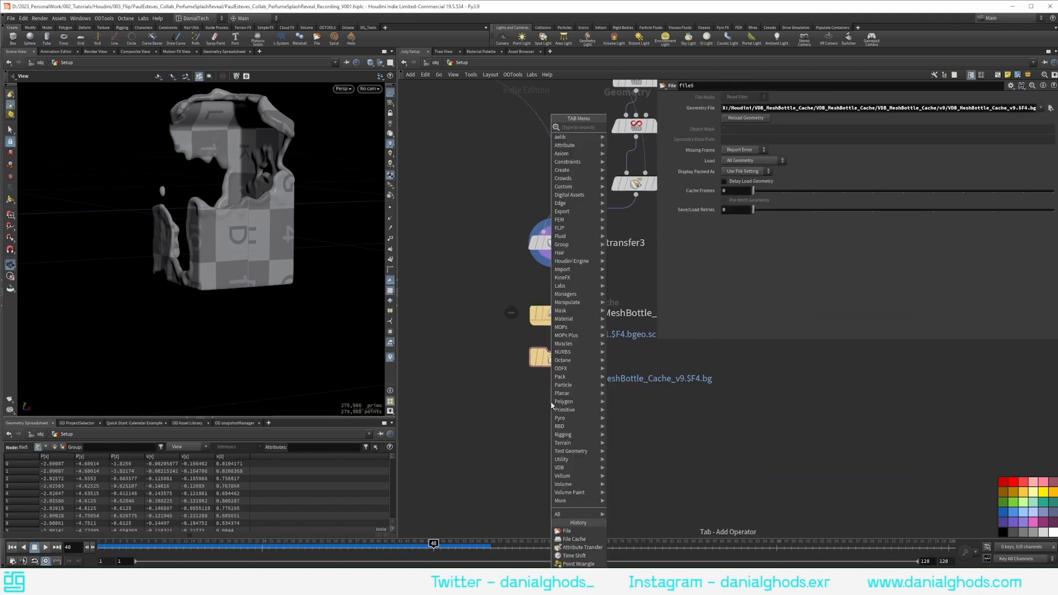
{"action": "type", "text": "nul"}
{"action": "key", "text": "Return"}
{"action": "left_click", "coordinate": [553, 407]}
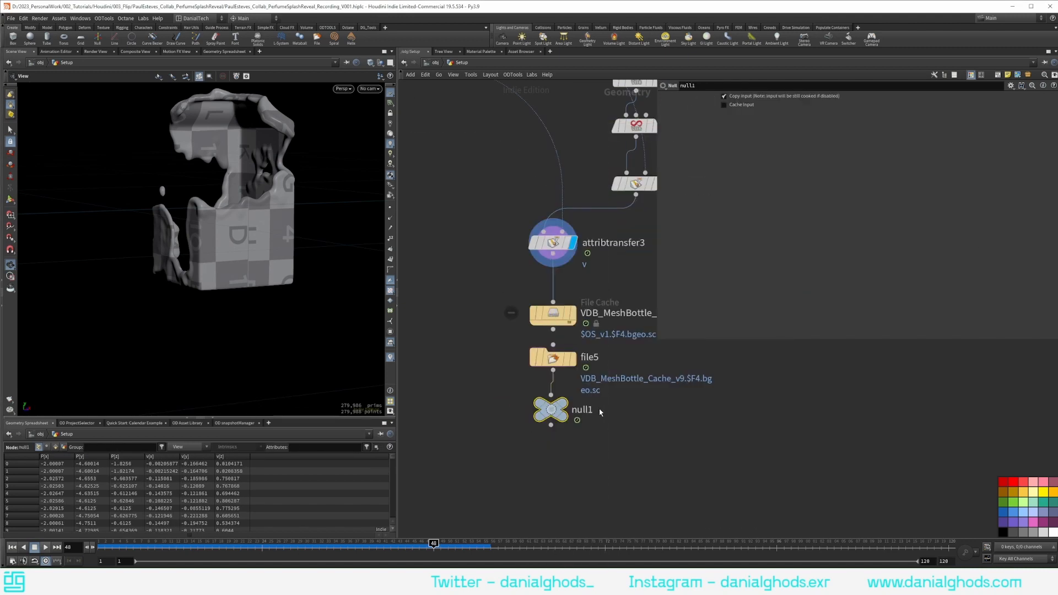
{"action": "double_click", "coordinate": [591, 411]}
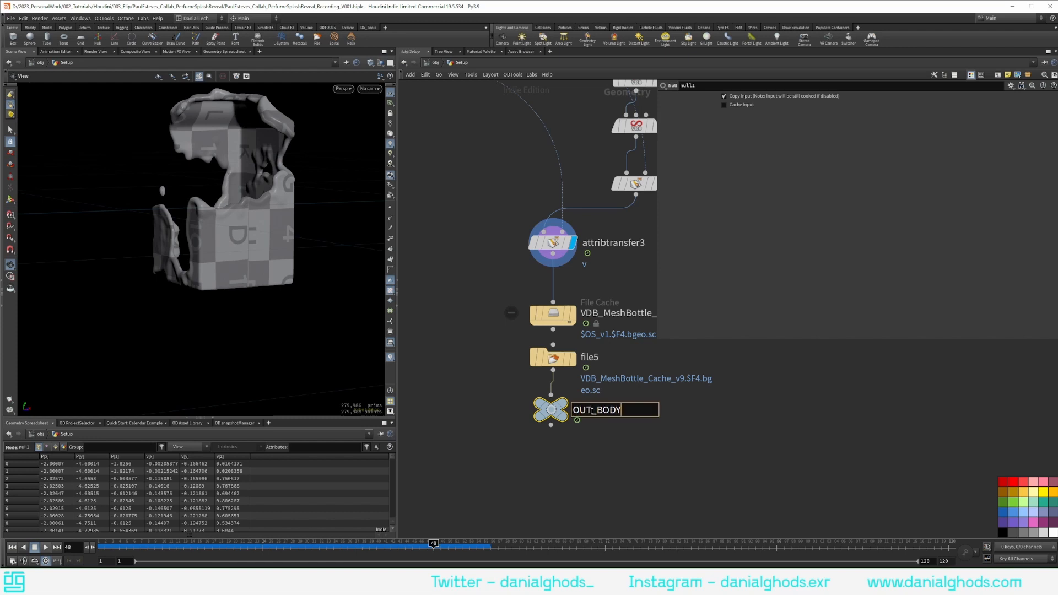
{"action": "type", "text": "OUT_BOTTLEBODY_MESH"}
{"action": "key", "text": "Return"}
{"action": "left_click", "coordinate": [565, 406]}
Lay out the last four nodes of the chain, from the velocity Attribute Transfer to the output Null.
{"action": "scroll", "coordinate": [558, 432], "scroll_direction": "down", "scroll_amount": 2}
{"action": "left_click_drag", "start_coordinate": [527, 465], "coordinate": [585, 279]}
{"action": "key", "text": "l"}
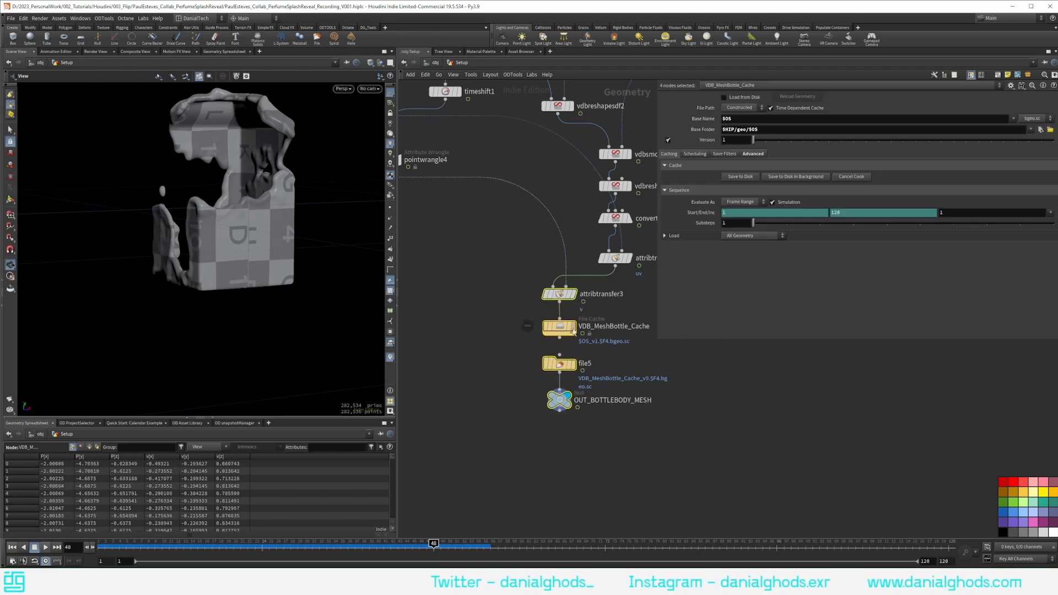
Enclose all nodes of the bottle meshing network in a network box.
{"action": "scroll", "coordinate": [529, 299], "scroll_direction": "down", "scroll_amount": 3}
{"action": "scroll", "coordinate": [573, 275], "scroll_direction": "down", "scroll_amount": 2}
{"action": "middle_click_drag", "start_coordinate": [584, 273], "coordinate": [551, 352]}
{"action": "left_click_drag", "start_coordinate": [425, 147], "coordinate": [678, 461]}
{"action": "left_click", "coordinate": [982, 76]}
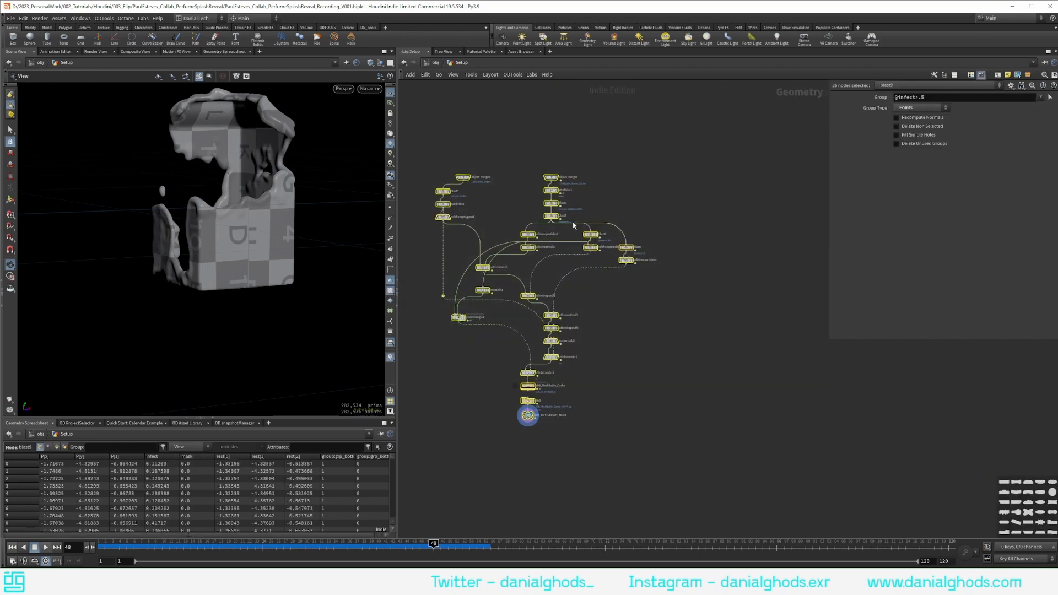
{"action": "left_click", "coordinate": [996, 75]}
{"action": "left_click_drag", "start_coordinate": [650, 208], "coordinate": [672, 206]}
Title the new network box MESHING BOTTLE.
{"action": "scroll", "coordinate": [437, 166], "scroll_direction": "up", "scroll_amount": 5}
{"action": "double_click", "coordinate": [451, 186]}
{"action": "type", "text": "VDB"}
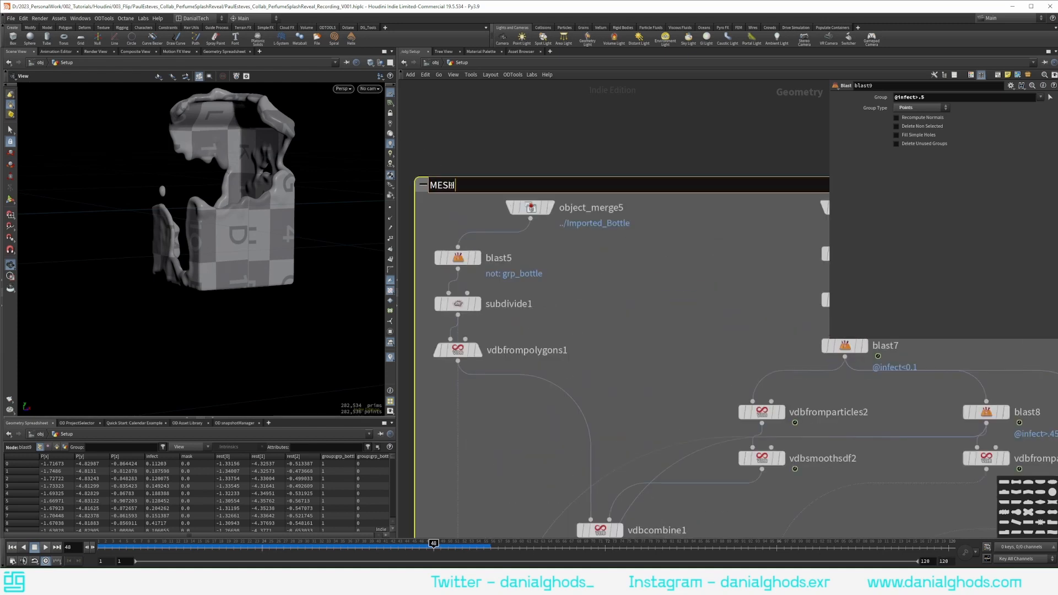
{"action": "type", "text": "E"}
{"action": "key", "text": "Return"}
{"action": "key", "text": "h"}
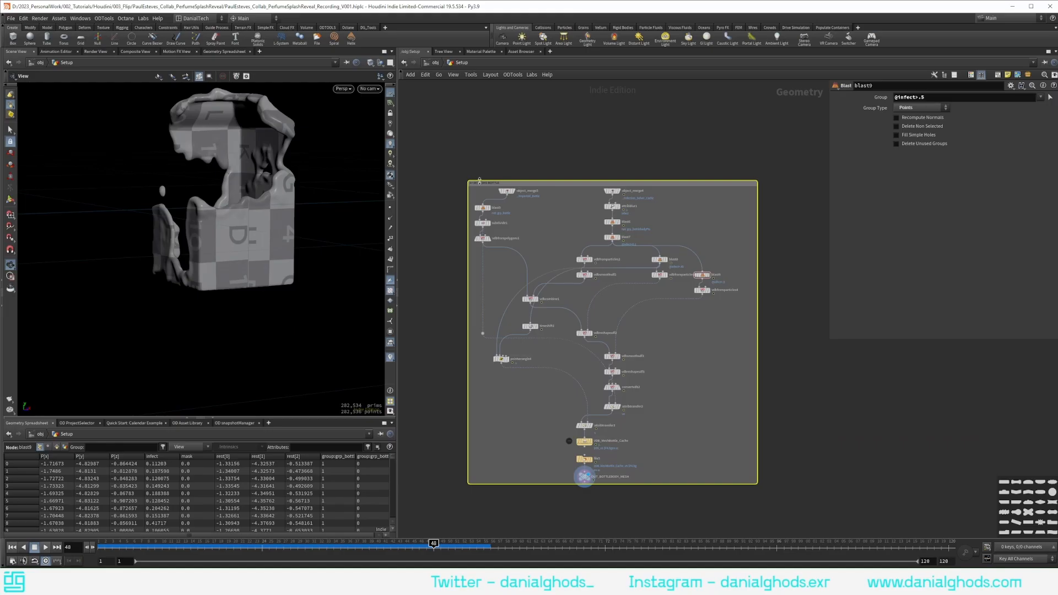
Reposition the MESHING BOTTLE box beside its neighbour and duplicate it with all its nodes next to the original.
{"action": "left_click_drag", "start_coordinate": [482, 182], "coordinate": [465, 181]}
{"action": "middle_click_drag", "start_coordinate": [449, 165], "coordinate": [603, 154]}
{"action": "left_click_drag", "start_coordinate": [620, 172], "coordinate": [592, 170]}
{"action": "middle_click_drag", "start_coordinate": [668, 160], "coordinate": [508, 180]}
{"action": "left_click_drag", "start_coordinate": [498, 191], "coordinate": [773, 155], "text": "alt"}
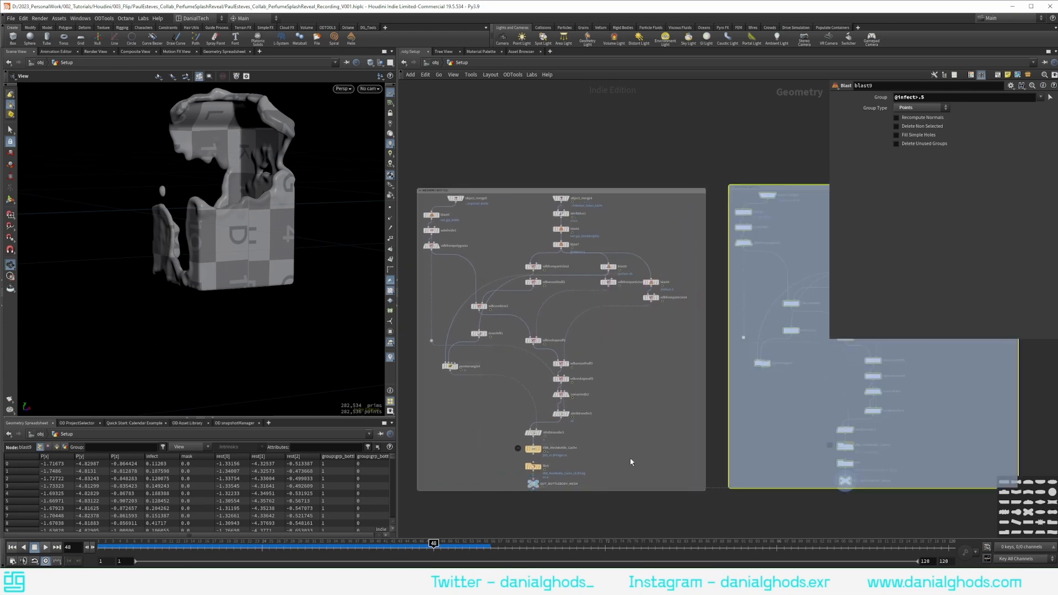
{"action": "left_click", "coordinate": [689, 398]}
{"action": "scroll", "coordinate": [773, 233], "scroll_direction": "up", "scroll_amount": 5}
{"action": "middle_click_drag", "start_coordinate": [713, 200], "coordinate": [674, 251]}
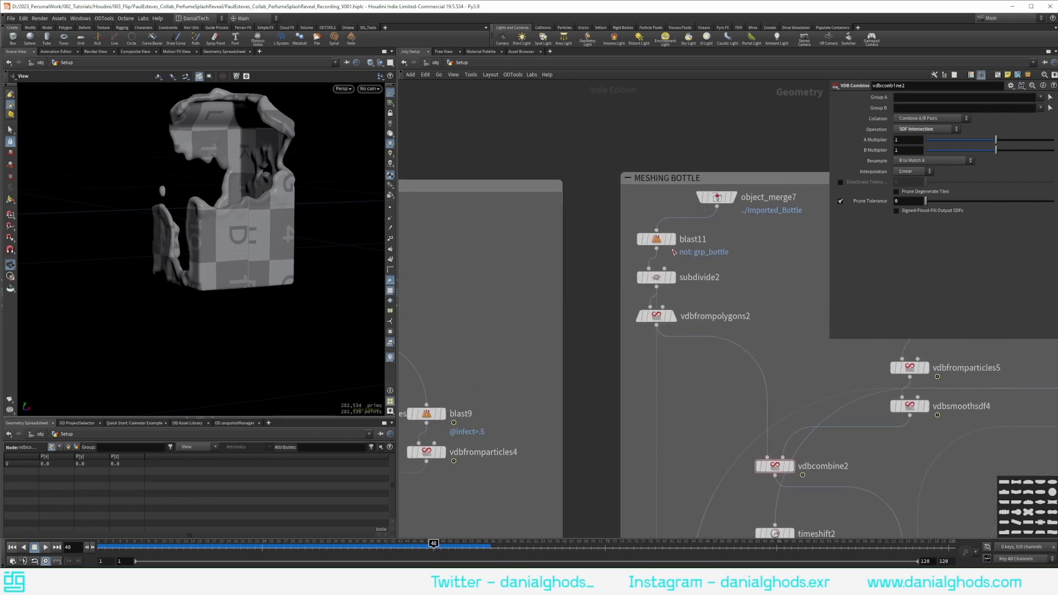
{"action": "left_click", "coordinate": [670, 238]}
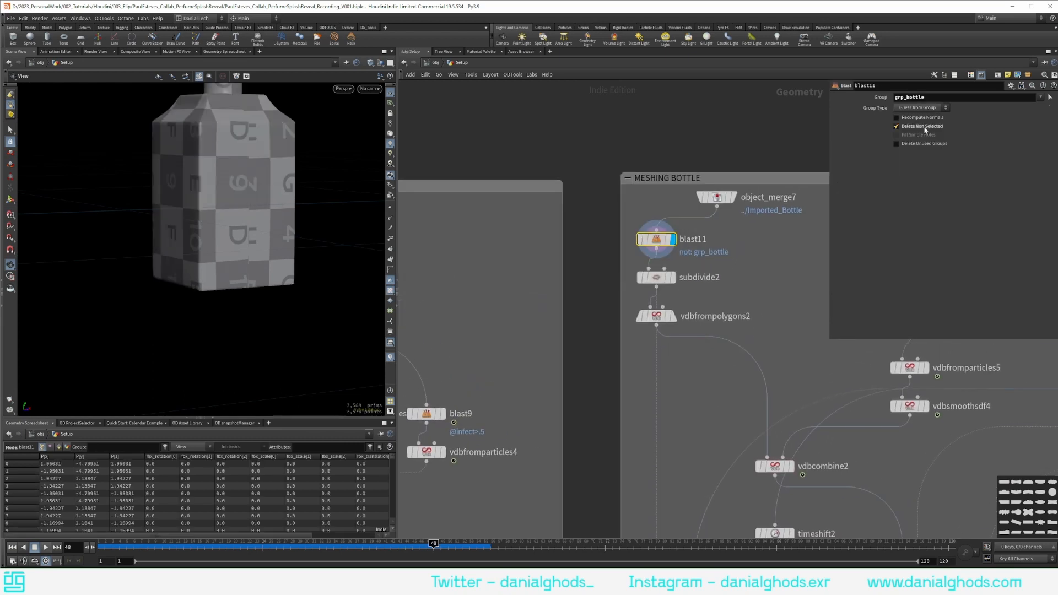
{"action": "left_click_drag", "start_coordinate": [949, 98], "coordinate": [785, 111]}
{"action": "key", "text": "BackSpace"}
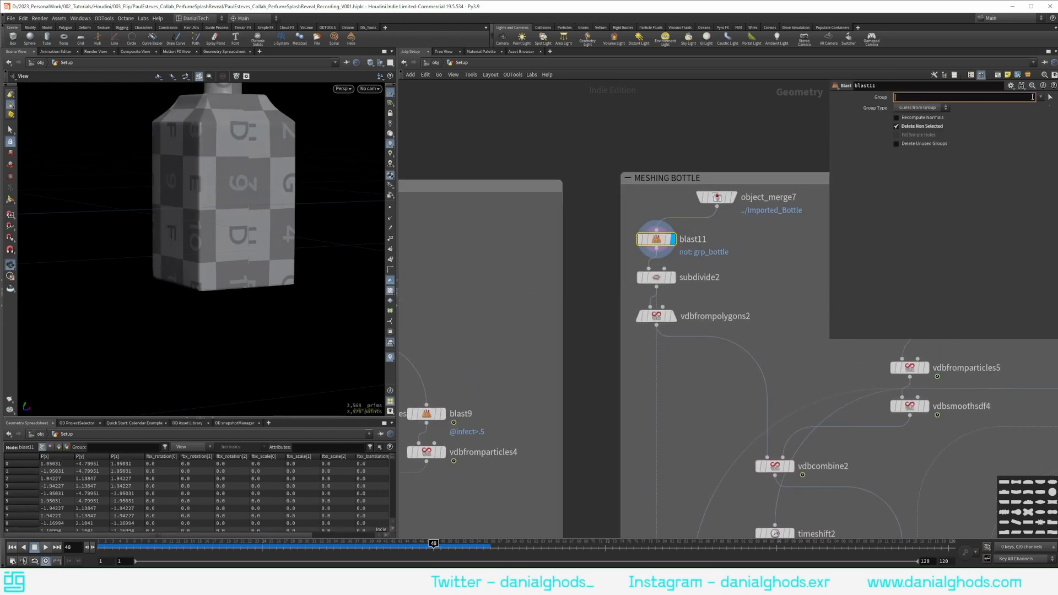
{"action": "left_click", "coordinate": [1040, 98]}
{"action": "left_click", "coordinate": [1045, 128]}
Change the group of the duplicated Blast under the infection solver merge to grp_bottlecapPts.
{"action": "middle_click_drag", "start_coordinate": [786, 293], "coordinate": [550, 260]}
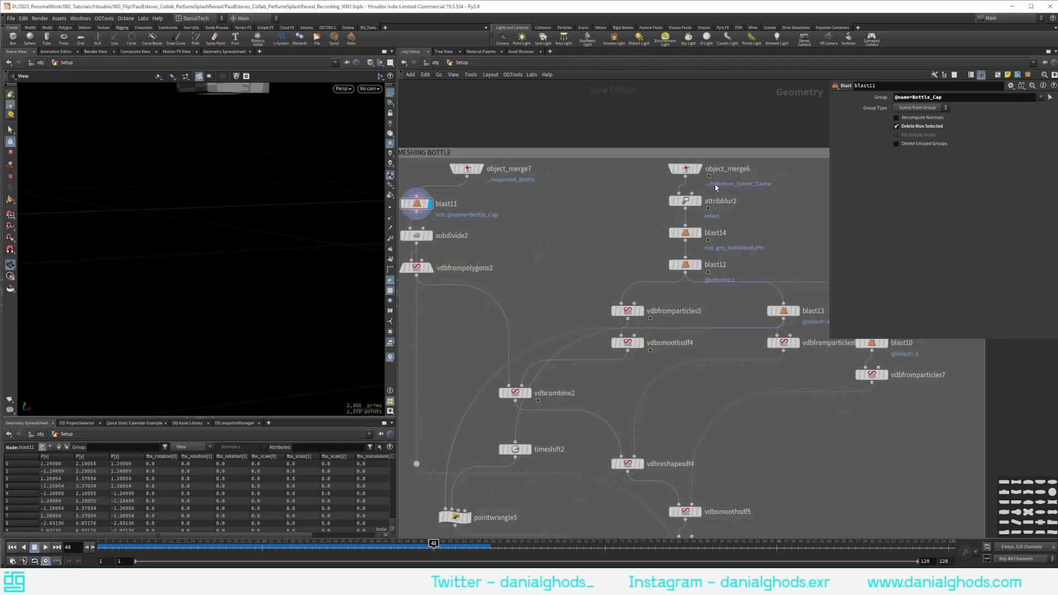
{"action": "left_click", "coordinate": [685, 232]}
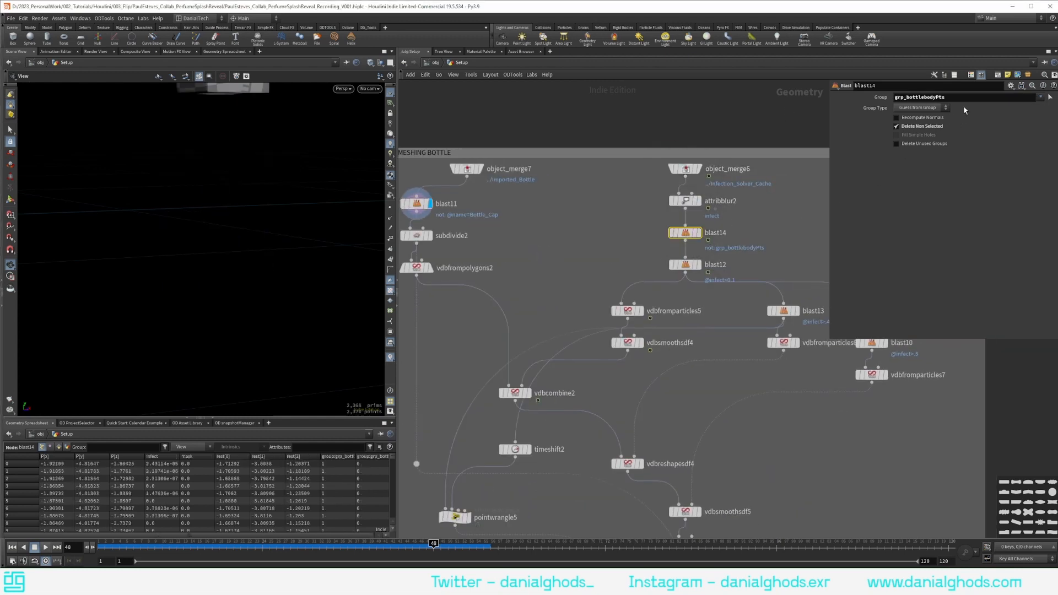
{"action": "left_click_drag", "start_coordinate": [961, 97], "coordinate": [798, 120]}
{"action": "left_click", "coordinate": [1041, 98]}
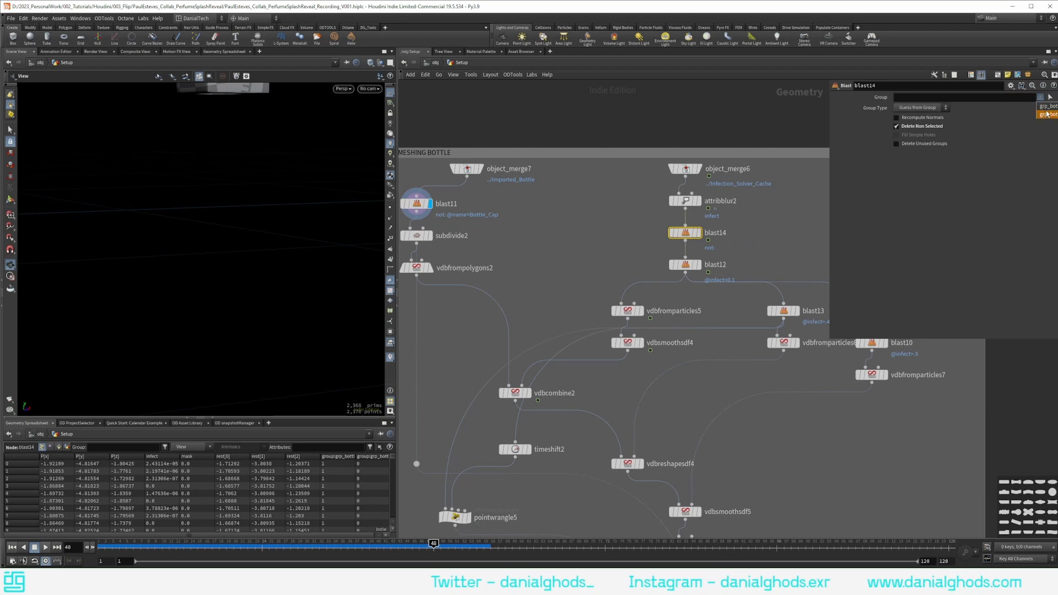
{"action": "left_click", "coordinate": [1047, 115]}
Examine the cap's converted VDB mesh at frame 64, including its transferred UVs and velocities.
{"action": "middle_click_drag", "start_coordinate": [590, 233], "coordinate": [578, 107]}
{"action": "scroll", "coordinate": [578, 107], "scroll_direction": "down", "scroll_amount": 1}
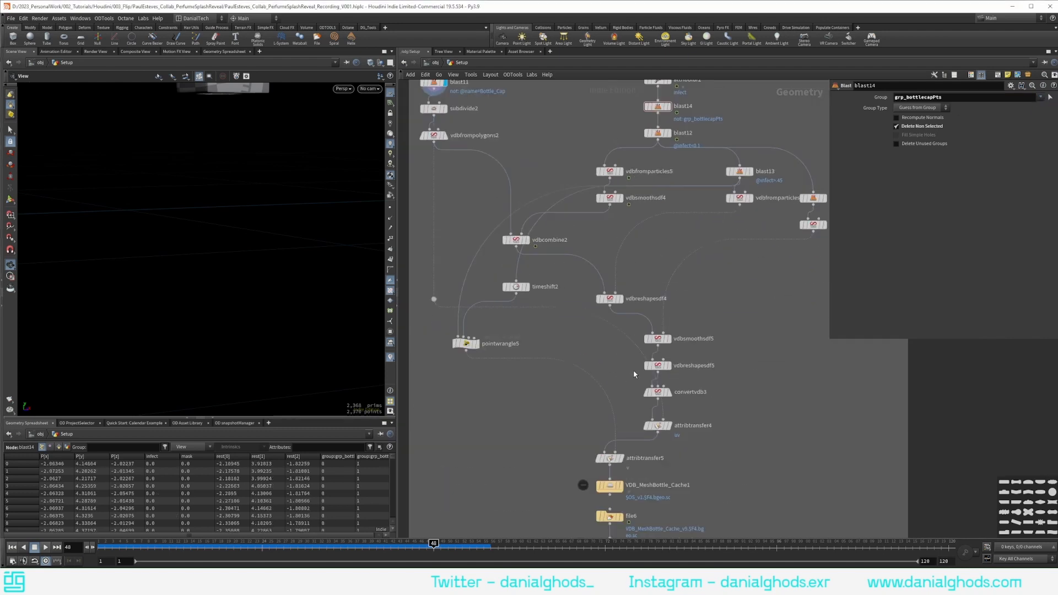
{"action": "left_click", "coordinate": [668, 393]}
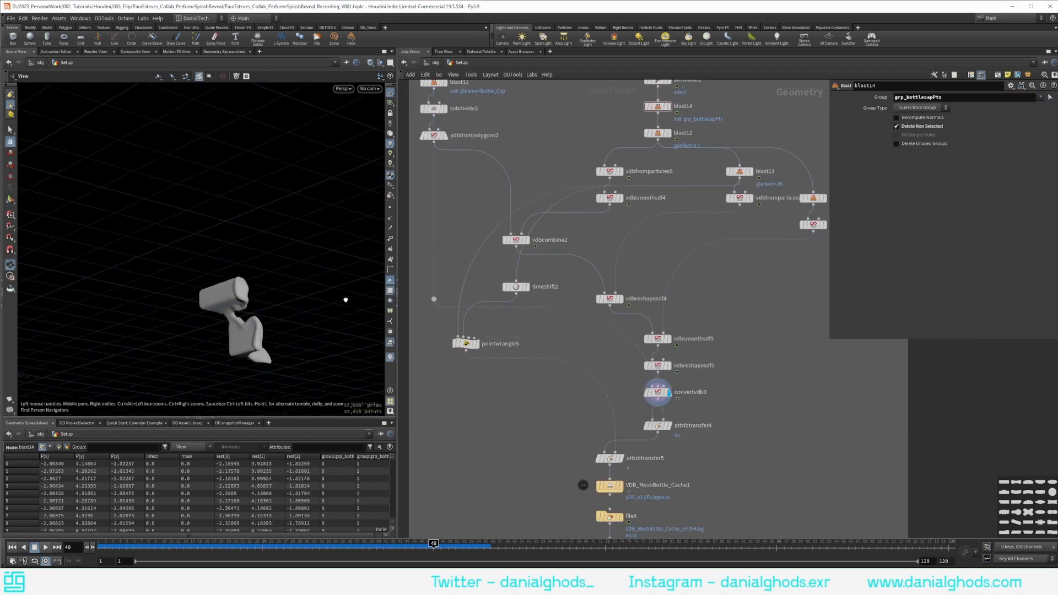
{"action": "left_click", "coordinate": [549, 551]}
{"action": "left_click_drag", "start_coordinate": [263, 327], "coordinate": [288, 255], "text": "alt"}
{"action": "scroll", "coordinate": [271, 353], "scroll_direction": "up", "scroll_amount": 4}
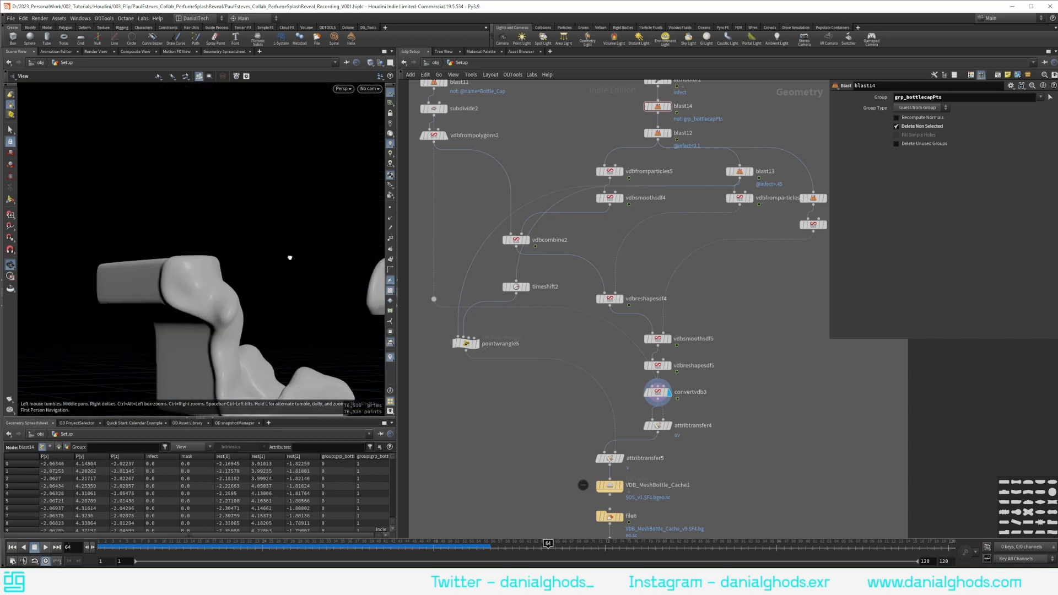
{"action": "middle_click_drag", "start_coordinate": [287, 353], "coordinate": [259, 293], "text": "alt"}
{"action": "middle_click_drag", "start_coordinate": [618, 433], "coordinate": [611, 349]}
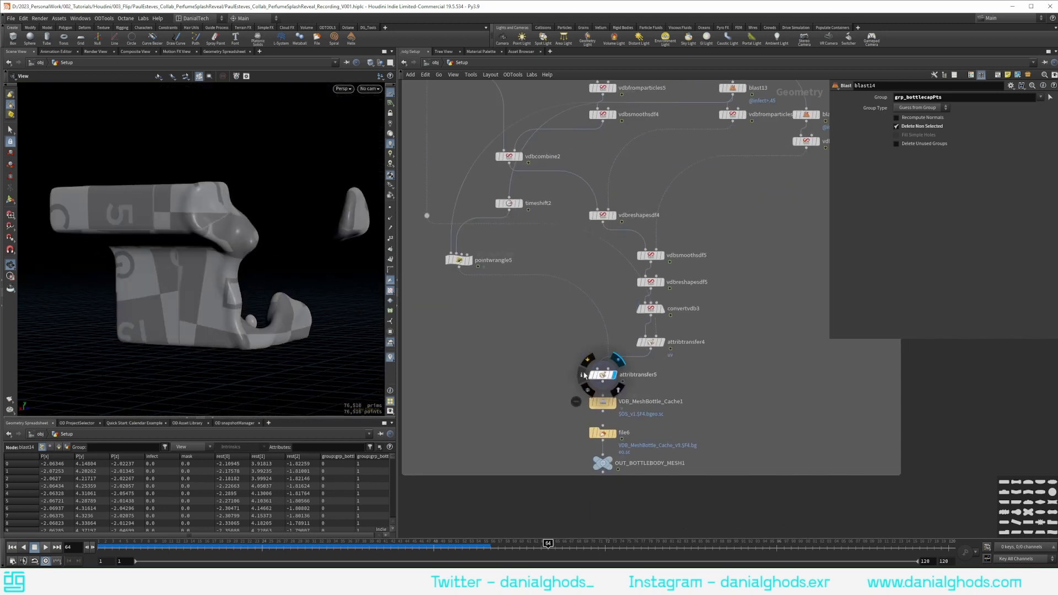
{"action": "left_click", "coordinate": [583, 375]}
{"action": "left_click", "coordinate": [673, 350]}
{"action": "left_click_drag", "start_coordinate": [190, 325], "coordinate": [332, 302], "text": "alt"}
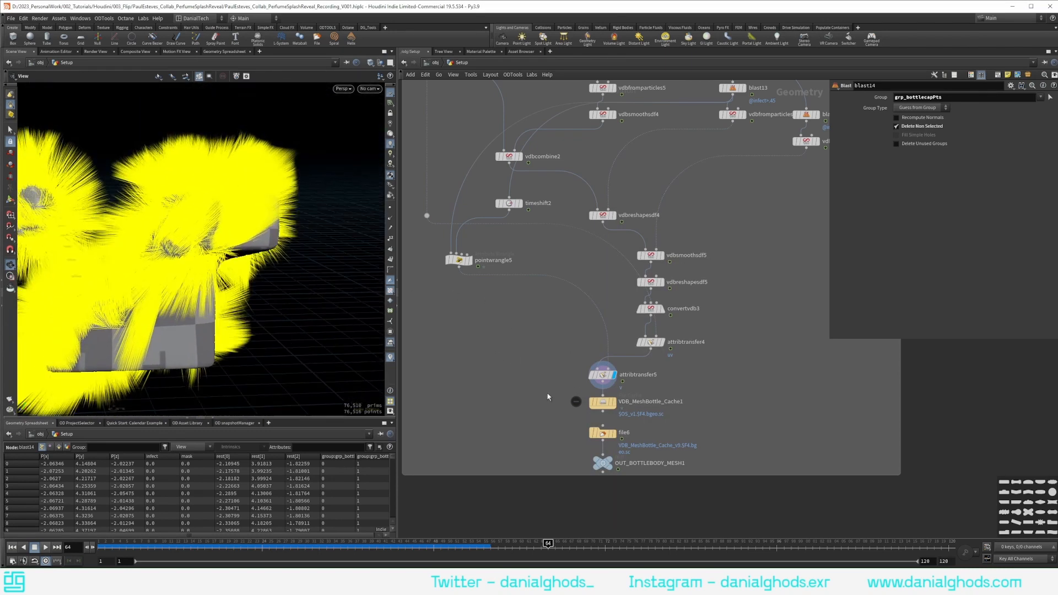
Rename the duplicated File Cache to VDB_MeshCap_Cache.
{"action": "mouse_move", "coordinate": [596, 376]}
{"action": "double_click", "coordinate": [647, 402]}
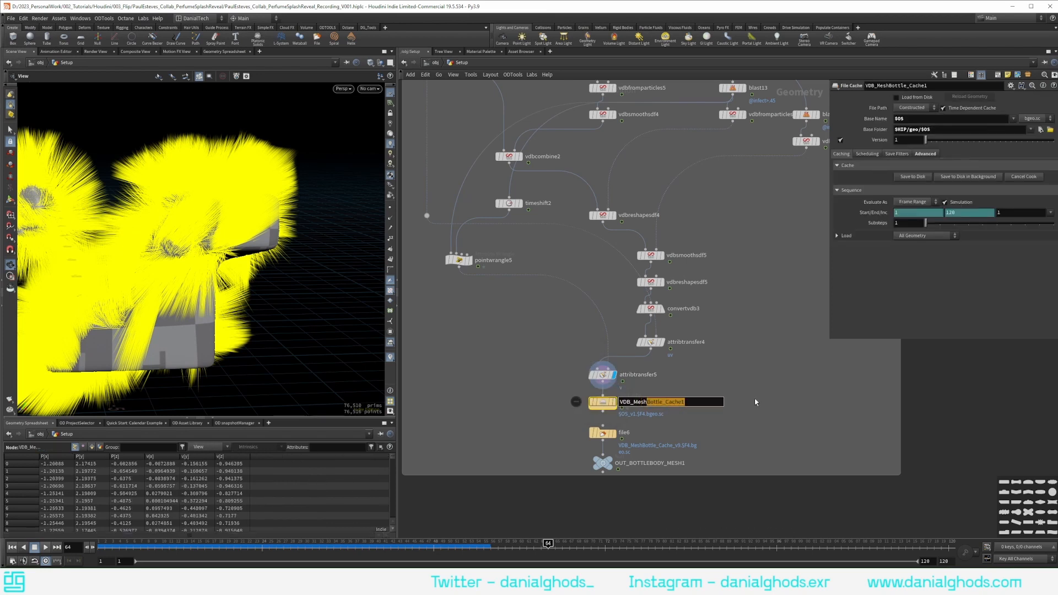
{"action": "type", "text": "VDB_MeshCap_Cache"}
{"action": "key", "text": "Return"}
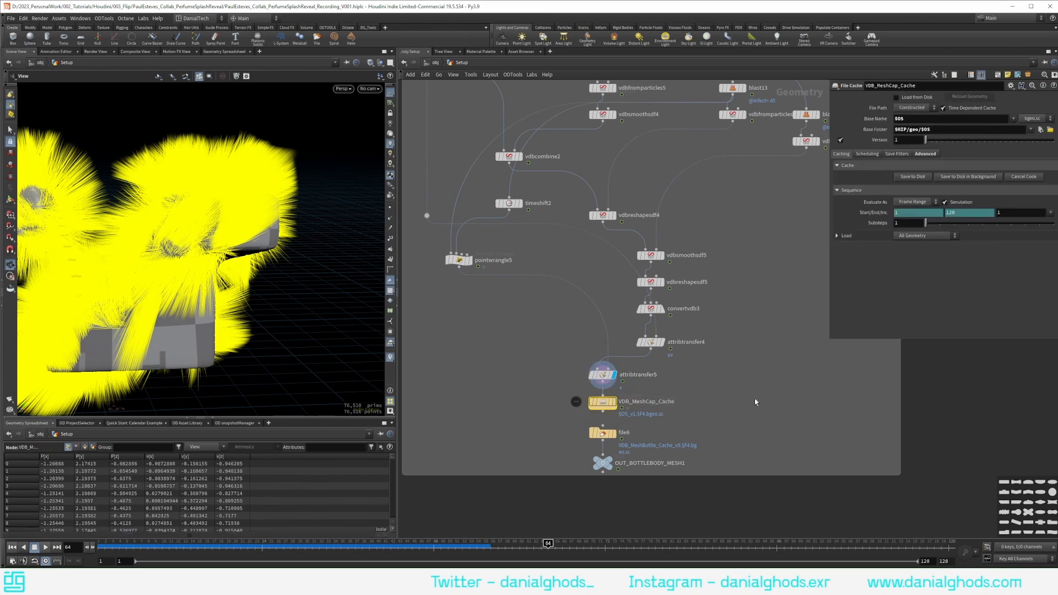
Point the duplicated File node to the VDB_MeshCap_Cache_v9 sequence and rename the output Null for the cap mesh.
{"action": "middle_click_drag", "start_coordinate": [730, 421], "coordinate": [718, 399]}
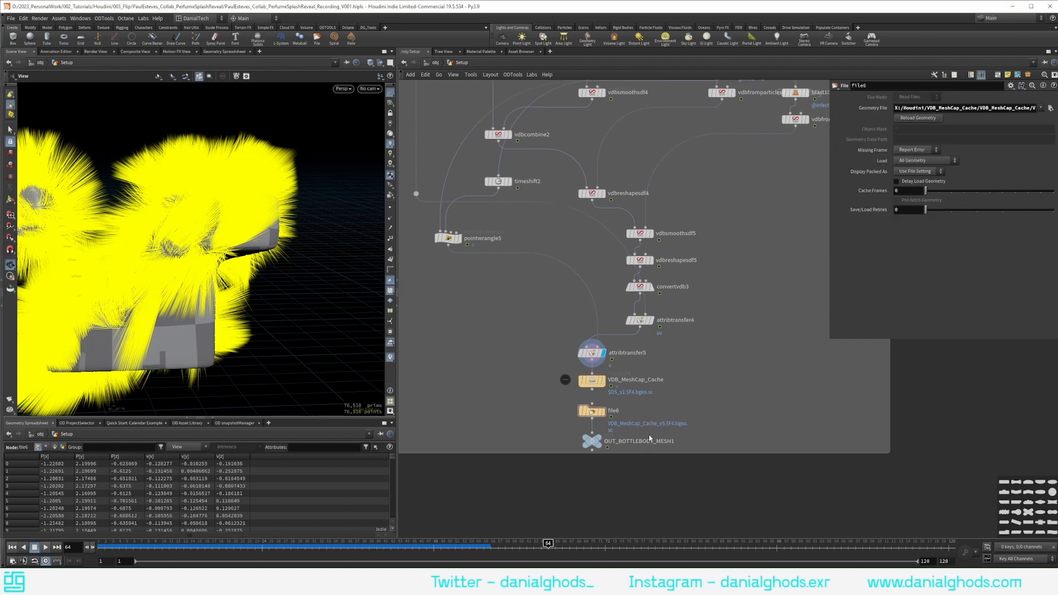
{"action": "double_click", "coordinate": [645, 441]}
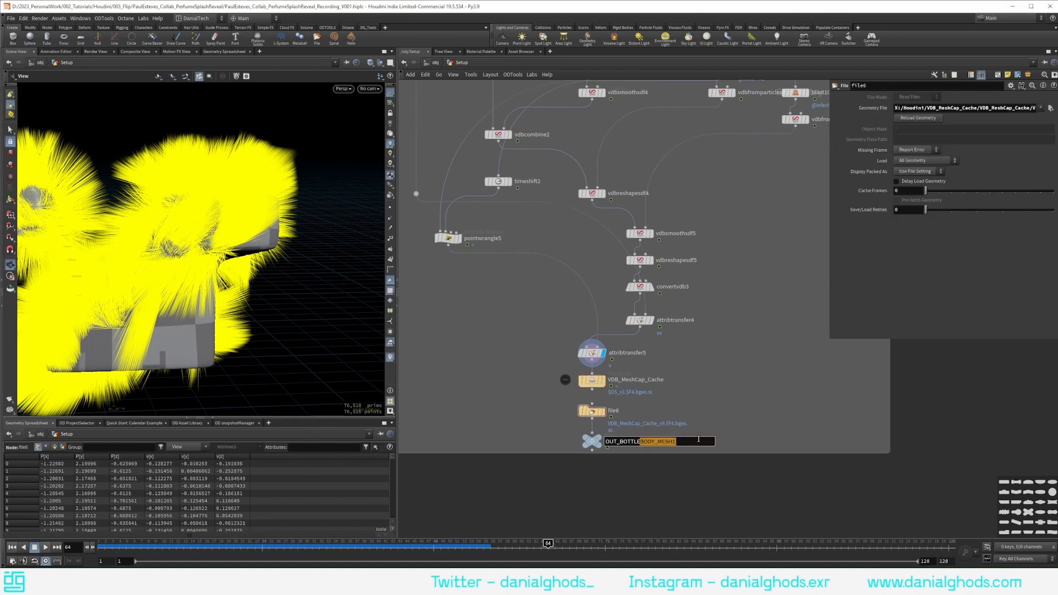
{"action": "key", "text": "Return"}
Turn off the v visualizer and go up to the object level.
{"action": "scroll", "coordinate": [713, 297], "scroll_direction": "down", "scroll_amount": 6}
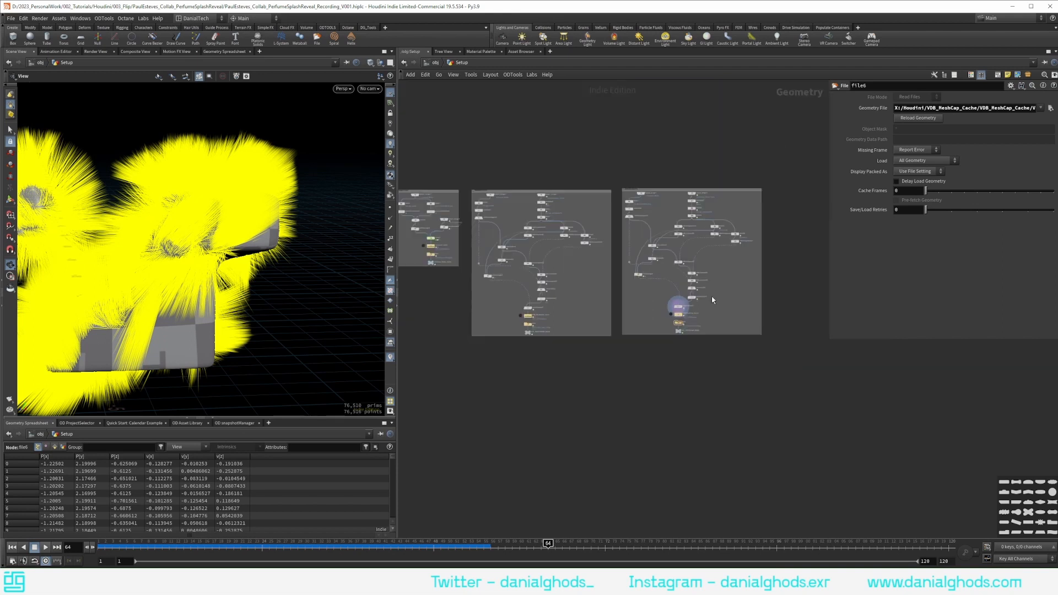
{"action": "middle_click_drag", "start_coordinate": [538, 336], "coordinate": [657, 363]}
{"action": "key", "text": "Tab"}
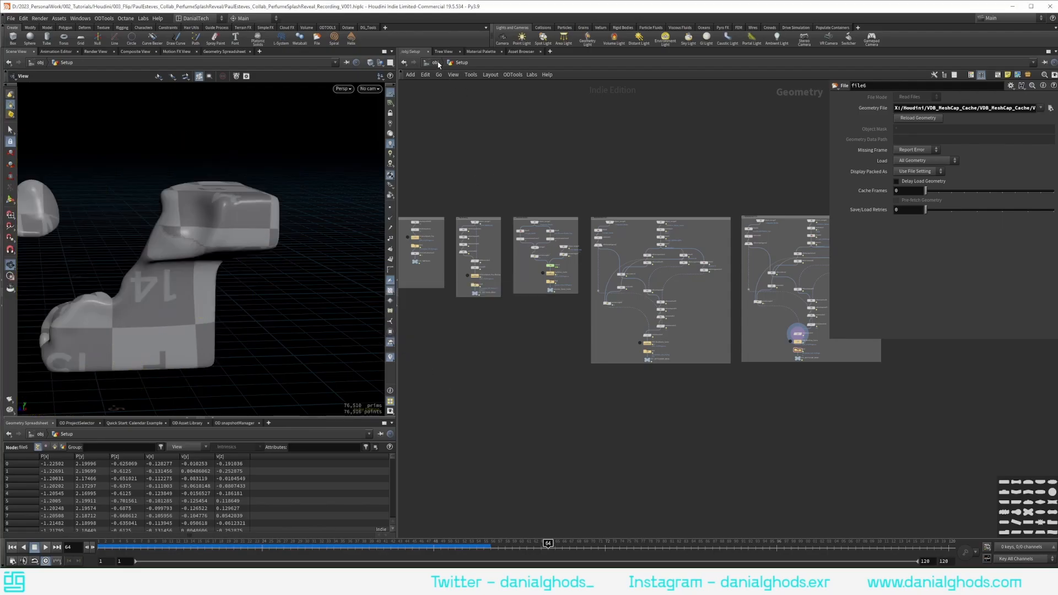
{"action": "left_click", "coordinate": [435, 62]}
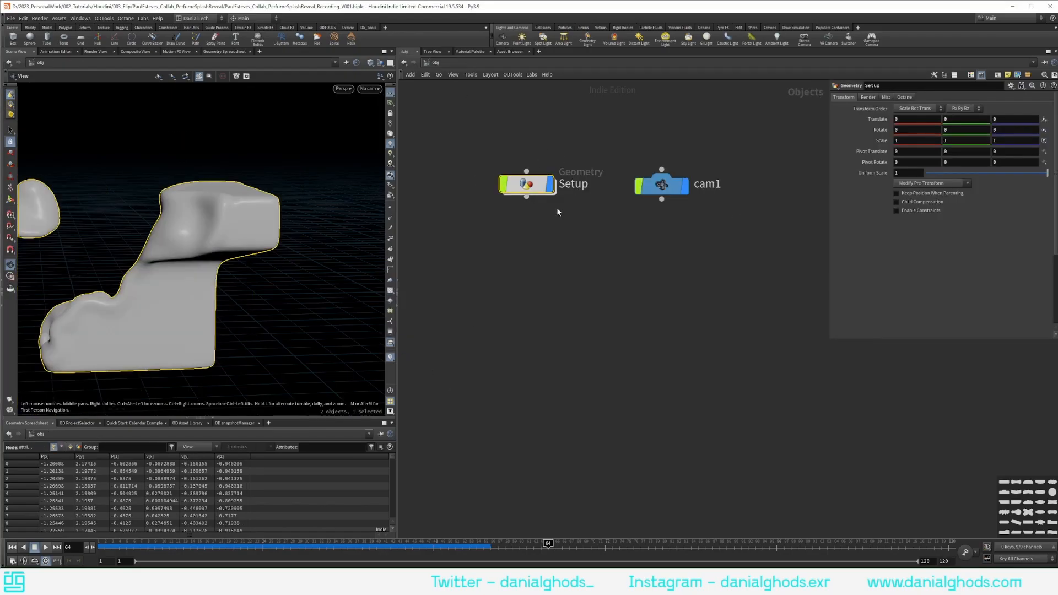
Add a Null object below Setup and name it HERO_CONTROLLER.
{"action": "key", "text": "Tab"}
{"action": "type", "text": "null"}
{"action": "key", "text": "Return"}
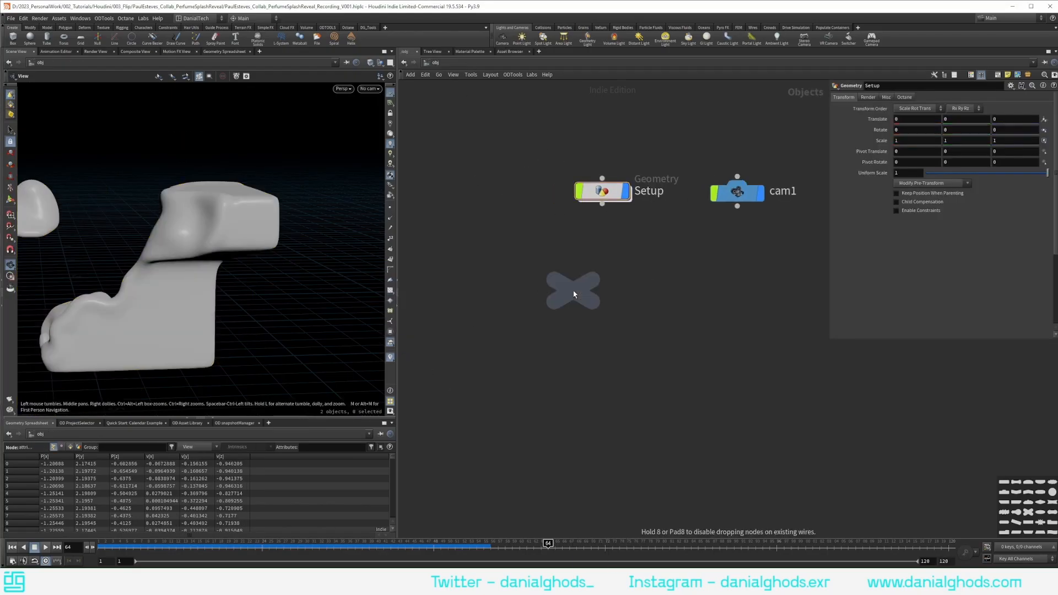
{"action": "left_click", "coordinate": [574, 291]}
{"action": "left_click_drag", "start_coordinate": [574, 291], "coordinate": [602, 340]}
{"action": "left_click", "coordinate": [650, 342]}
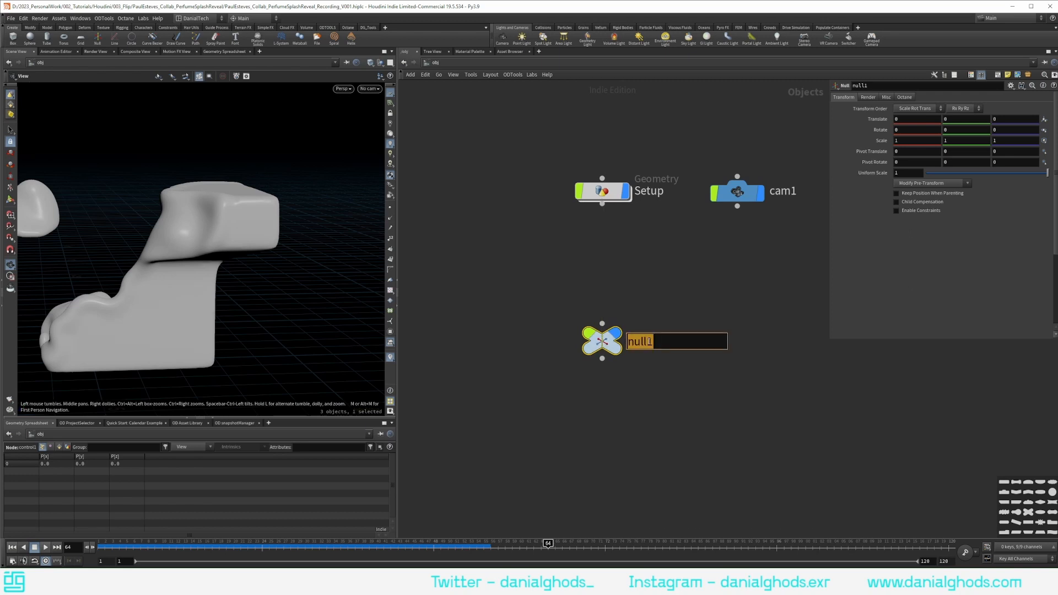
{"action": "type", "text": "HERO_CONTROLLER"}
{"action": "key", "text": "Return"}
{"action": "left_click", "coordinate": [710, 343]}
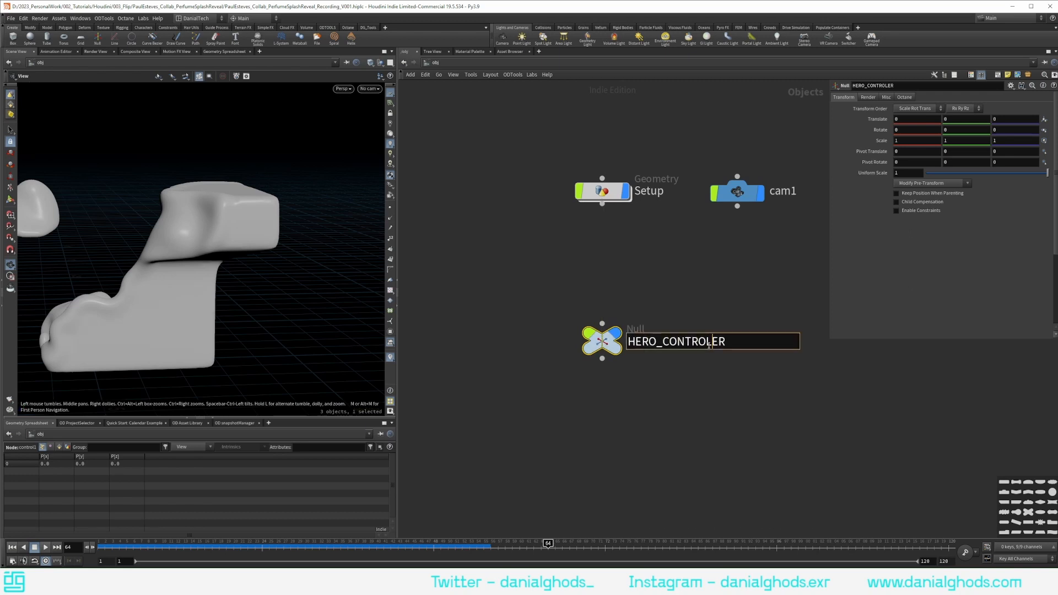
{"action": "type", "text": "L"}
{"action": "key", "text": "Return"}
Create three Geometry objects stacked in a column below HERO_CONTROLLER.
{"action": "key", "text": "Tab"}
{"action": "type", "text": "geo"}
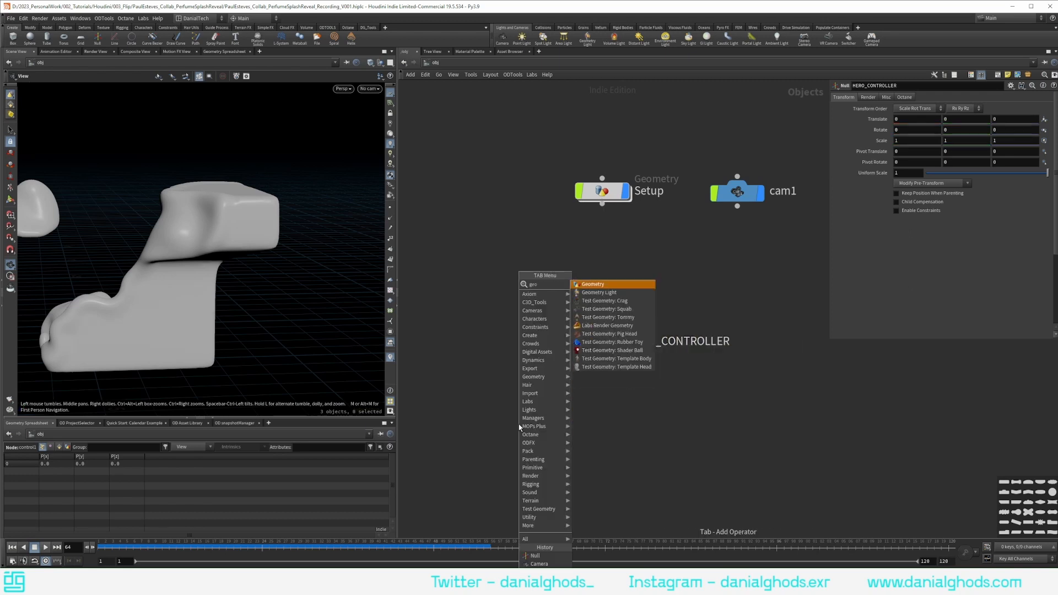
{"action": "key", "text": "Return"}
{"action": "scroll", "coordinate": [606, 438], "scroll_direction": "down", "scroll_amount": 2}
{"action": "middle_click_drag", "start_coordinate": [606, 439], "coordinate": [602, 371]}
{"action": "left_click_drag", "start_coordinate": [541, 361], "coordinate": [536, 453]}
Rename the three Geometry objects RNDR_BOTTLEBODY, RNDR_BOTTLECAP and RNDR_FLUID.
{"action": "double_click", "coordinate": [571, 362]}
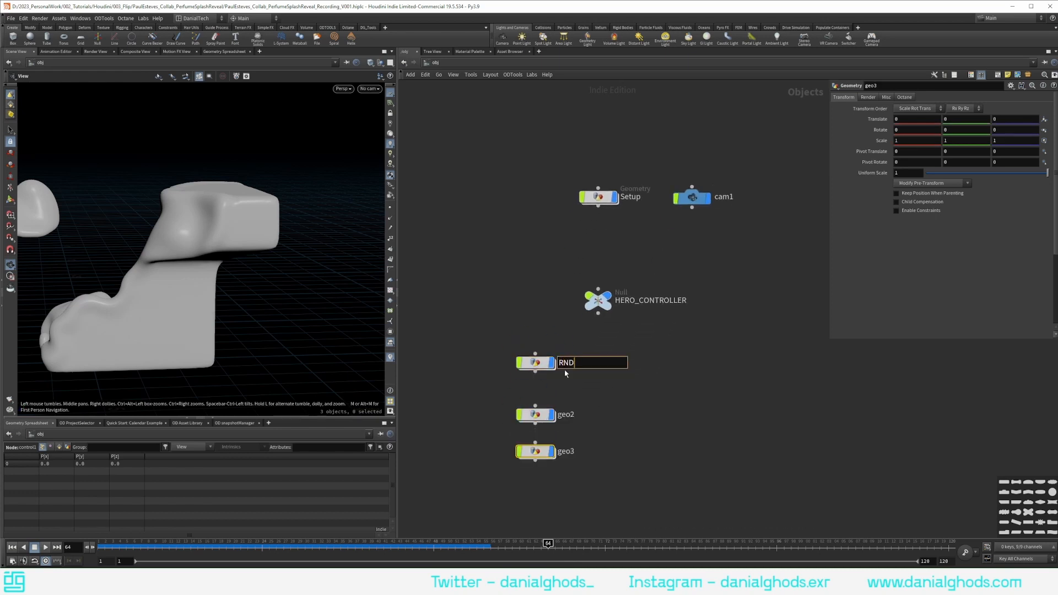
{"action": "type", "text": "RNDR_BOTTLEBODY"}
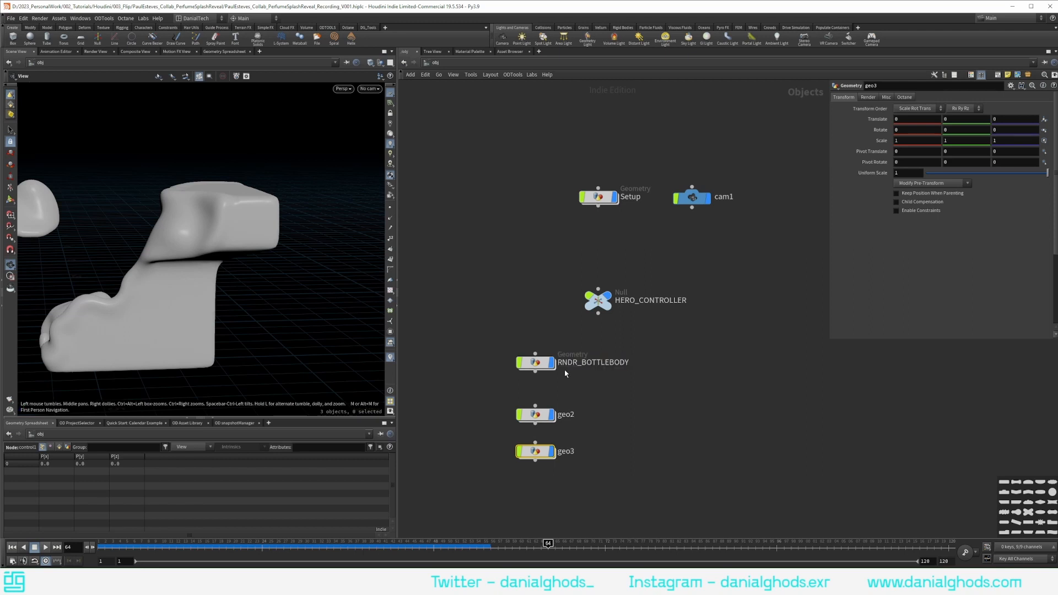
{"action": "key", "text": "Return"}
{"action": "double_click", "coordinate": [568, 414]}
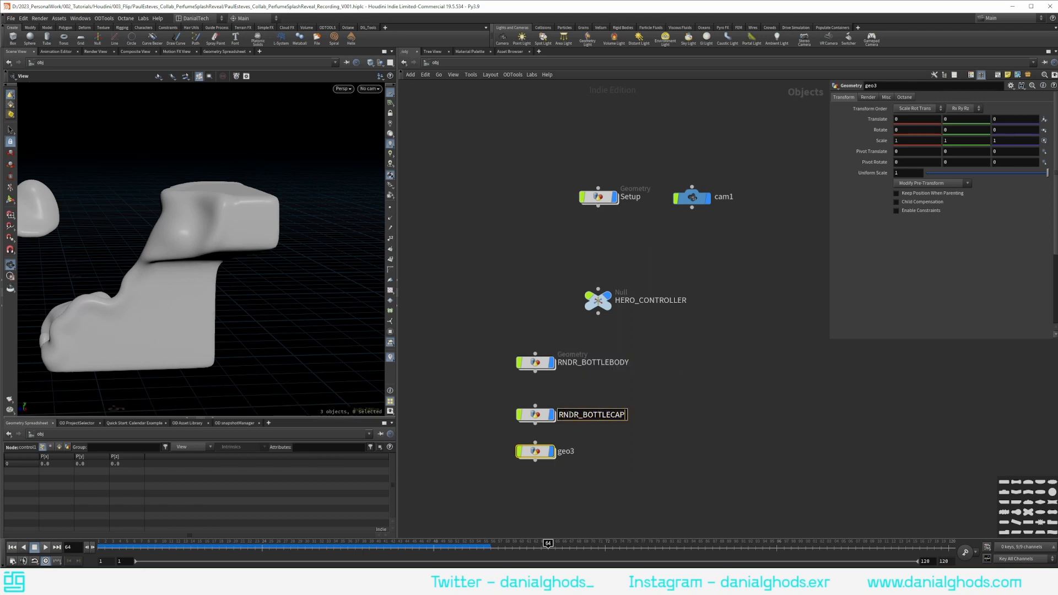
{"action": "key", "text": "Return"}
{"action": "double_click", "coordinate": [573, 454]}
{"action": "type", "text": "RNDR_FLUID"}
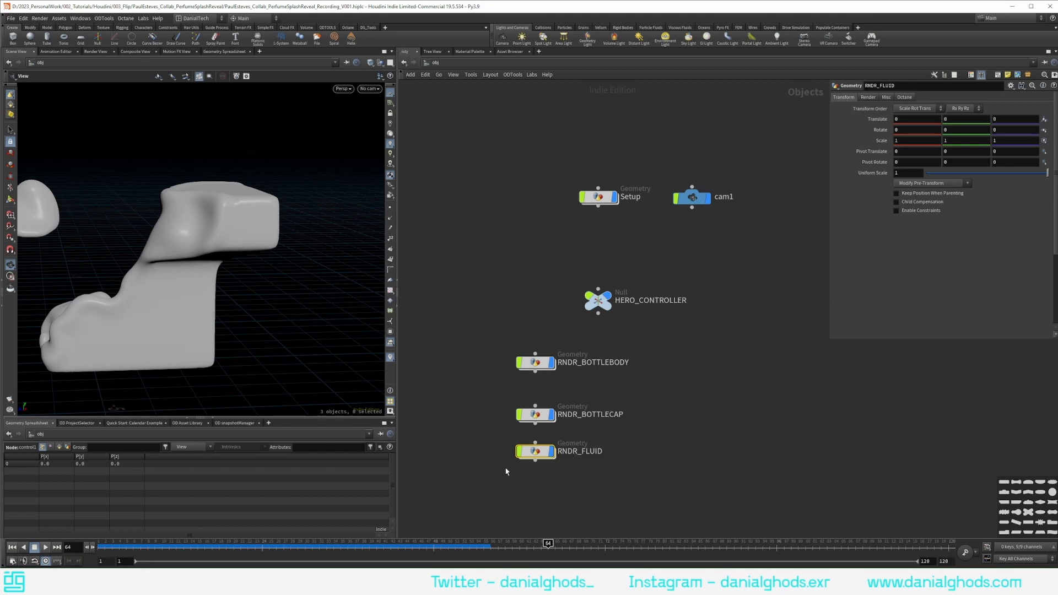
Lay out the three RNDR objects evenly and color their nodes red.
{"action": "left_click_drag", "start_coordinate": [506, 472], "coordinate": [556, 344]}
{"action": "key", "text": "l"}
{"action": "key", "text": "c"}
{"action": "left_click", "coordinate": [1002, 483]}
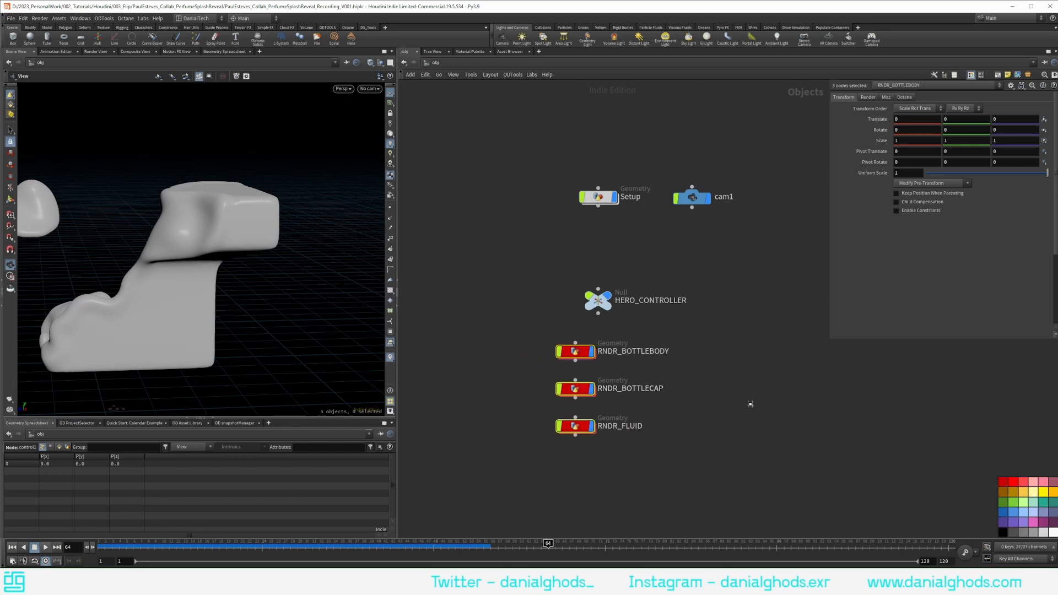
Arrange the three RNDR objects in a row and parent them all to HERO_CONTROLLER.
{"action": "key", "text": "a"}
{"action": "left_click_drag", "start_coordinate": [750, 403], "coordinate": [661, 401]}
{"action": "left_click_drag", "start_coordinate": [553, 395], "coordinate": [612, 309]}
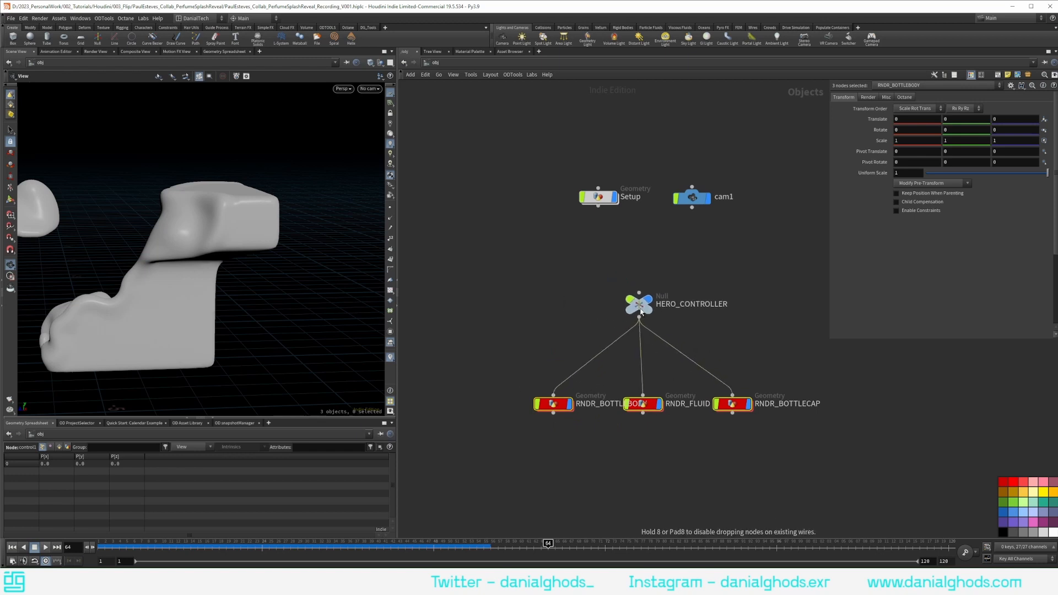
{"action": "left_click_drag", "start_coordinate": [553, 404], "coordinate": [510, 404]}
Inside RNDR_BOTTLEBODY, add an Object Merge that brings in OUT_BOTTLEBODY_MESH from Setup, and return to the object level.
{"action": "double_click", "coordinate": [510, 404]}
{"action": "key", "text": "Tab"}
{"action": "type", "text": "obj"}
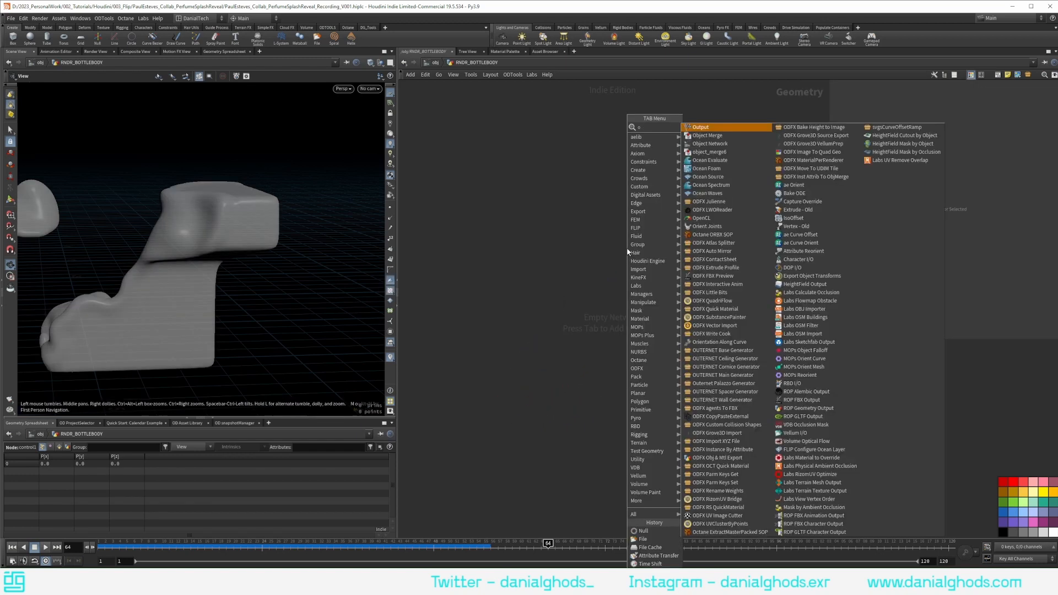
{"action": "key", "text": "Return"}
{"action": "left_click", "coordinate": [627, 250]}
{"action": "left_click", "coordinate": [1044, 118]}
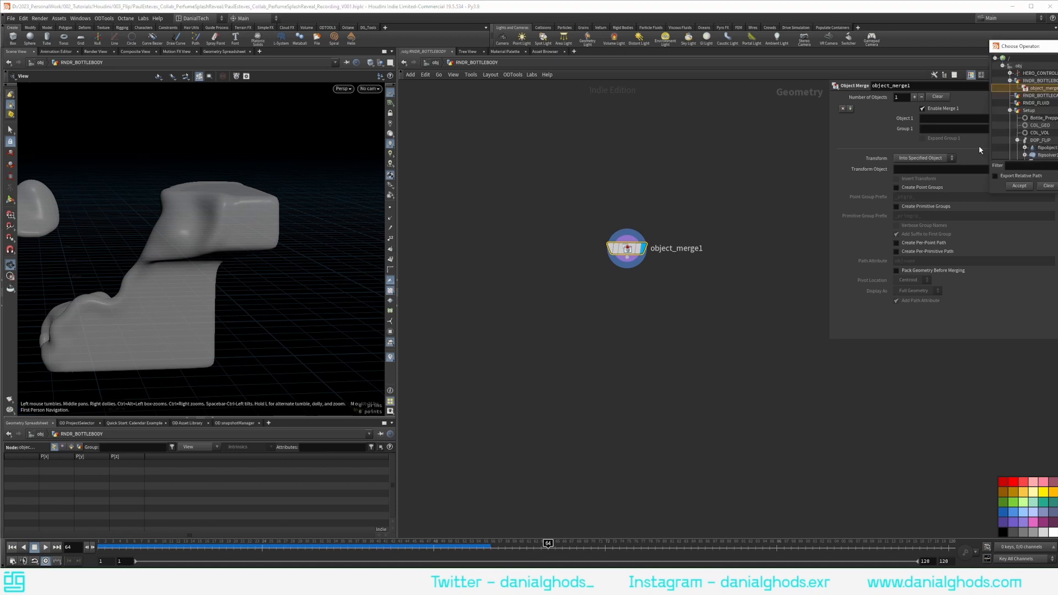
{"action": "scroll", "coordinate": [1044, 122], "scroll_direction": "down", "scroll_amount": 5}
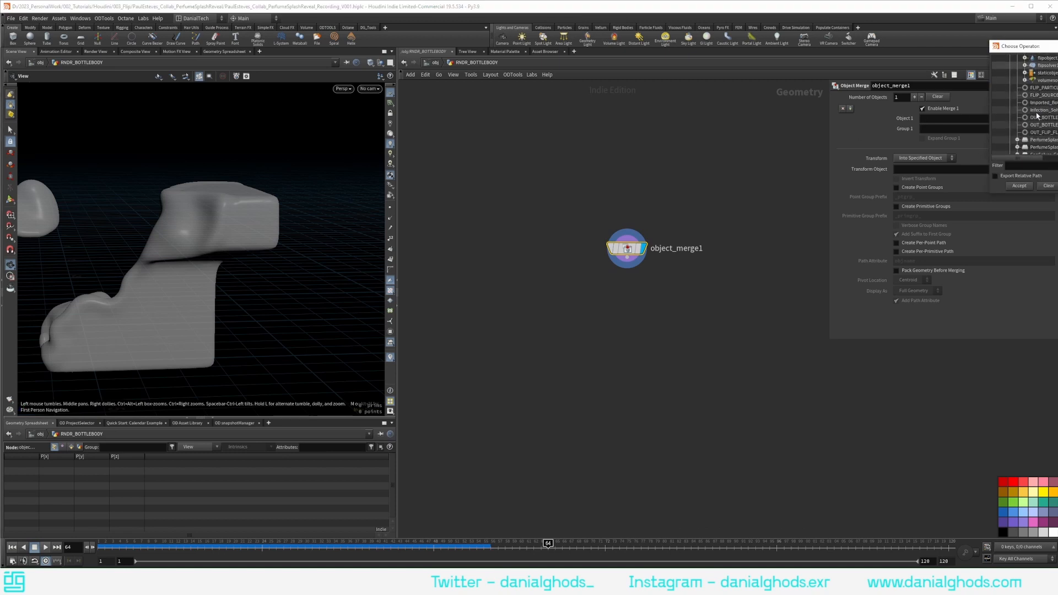
{"action": "double_click", "coordinate": [1043, 95]}
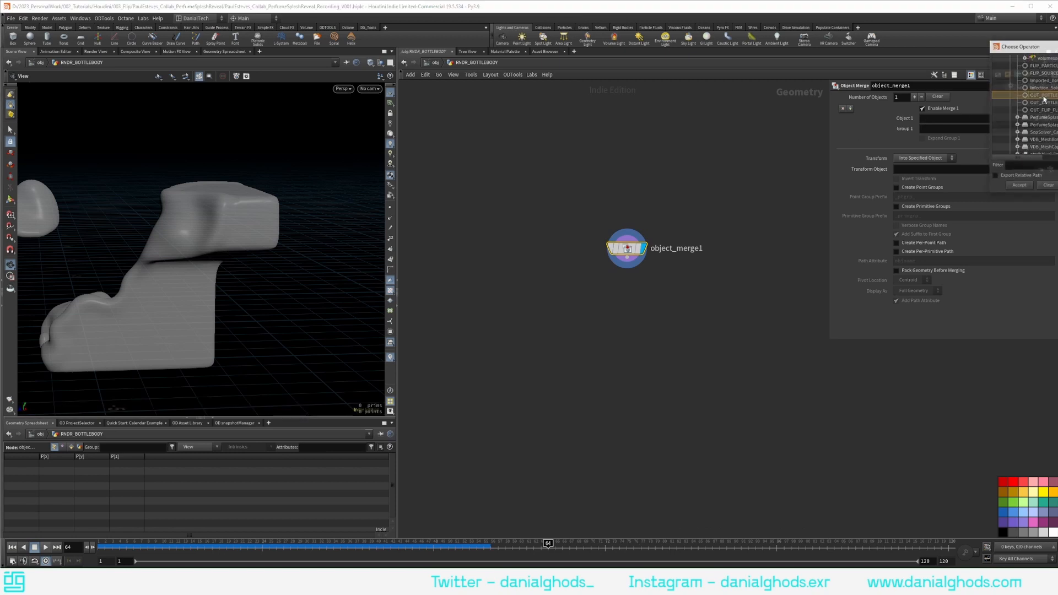
{"action": "key", "text": "u"}
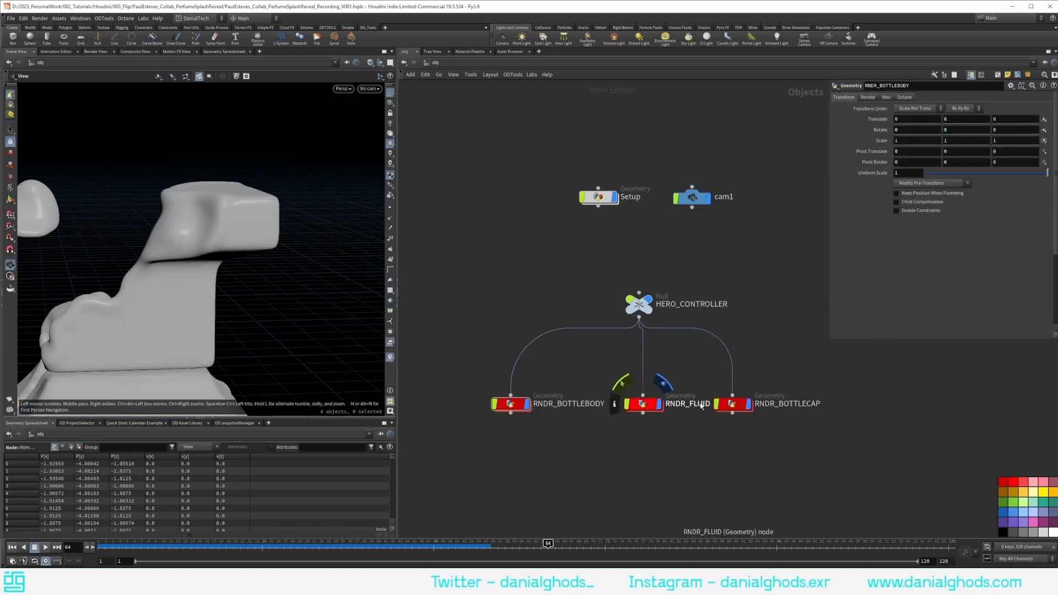
Reorder the row so RNDR_BOTTLECAP sits between RNDR_BOTTLEBODY and RNDR_FLUID.
{"action": "left_click_drag", "start_coordinate": [734, 405], "coordinate": [600, 399]}
{"action": "left_click_drag", "start_coordinate": [644, 405], "coordinate": [770, 406]}
{"action": "left_click_drag", "start_coordinate": [606, 399], "coordinate": [650, 407]}
Inside RNDR_BOTTLECAP, add an Object Merge that points to /obj/Setup/OUT_BOTTLECAP_MESH.
{"action": "key", "text": "i"}
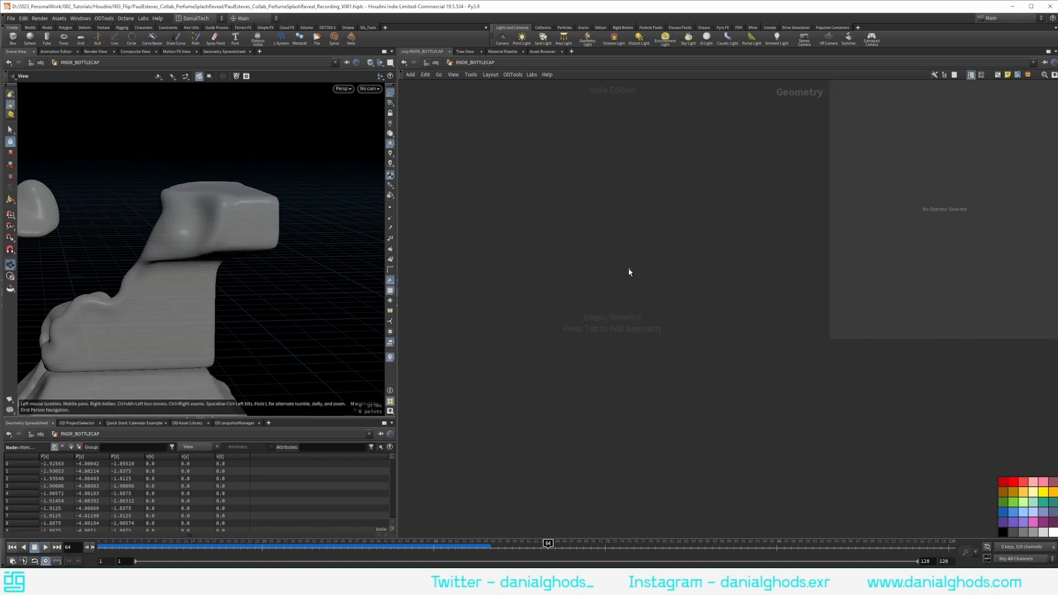
{"action": "key", "text": "Tab"}
{"action": "type", "text": "obj"}
{"action": "key", "text": "Return"}
{"action": "left_click", "coordinate": [628, 268]}
{"action": "left_click", "coordinate": [973, 118]}
{"action": "type", "text": "/obj/Setup/OUT_BOTTLEBODY_MESH"}
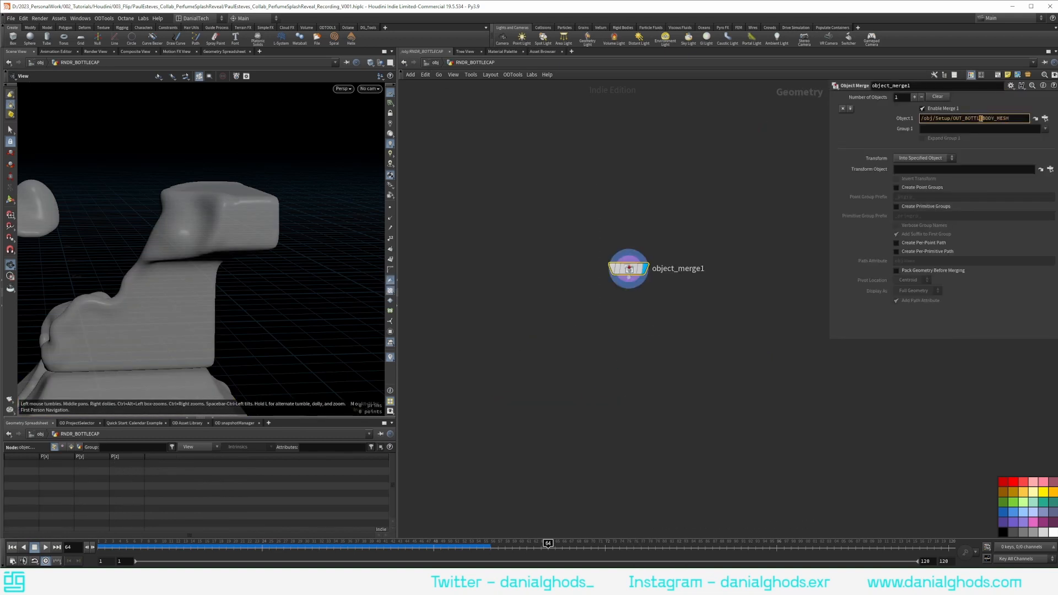
{"action": "key", "text": "BackSpace"}
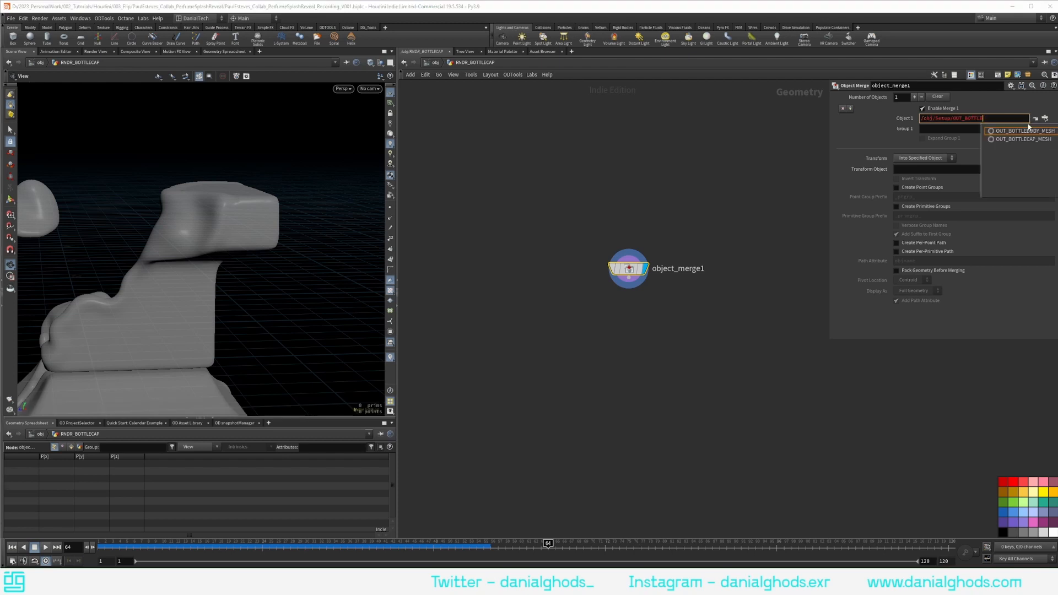
{"action": "left_click", "coordinate": [1032, 132]}
{"action": "key", "text": "Return"}
Copy the Object Merge into RNDR_FLUID, repoint it to OUT_FLIP_FLUID_MESH and return to the object level.
{"action": "key", "text": "ctrl+c"}
{"action": "key", "text": "u"}
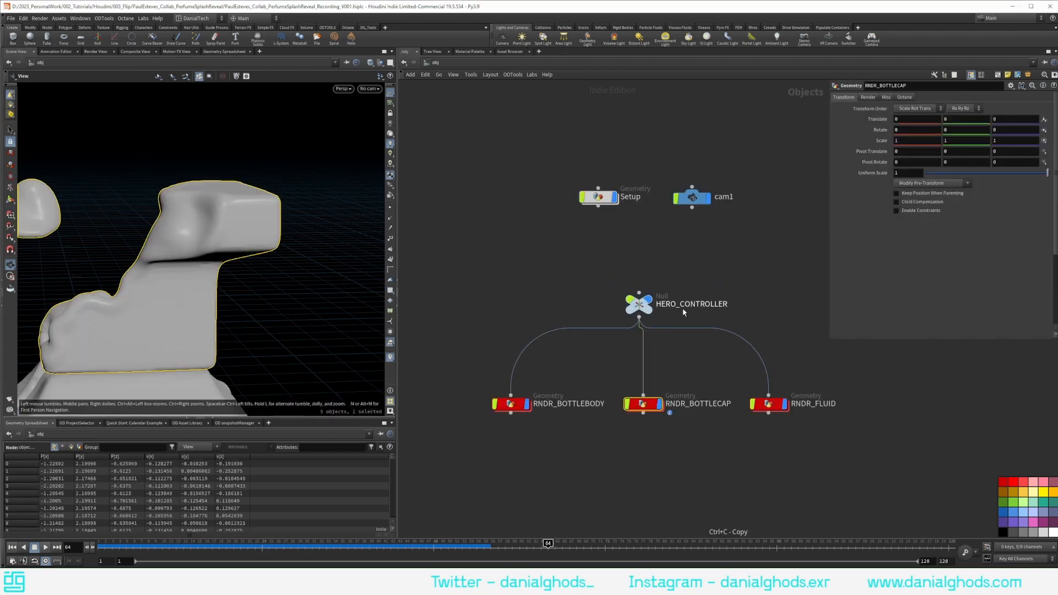
{"action": "double_click", "coordinate": [770, 404]}
{"action": "key", "text": "ctrl+v"}
{"action": "left_click_drag", "start_coordinate": [965, 118], "coordinate": [1037, 118]}
{"action": "type", "text": "FLIP_FLUID_MESH/"}
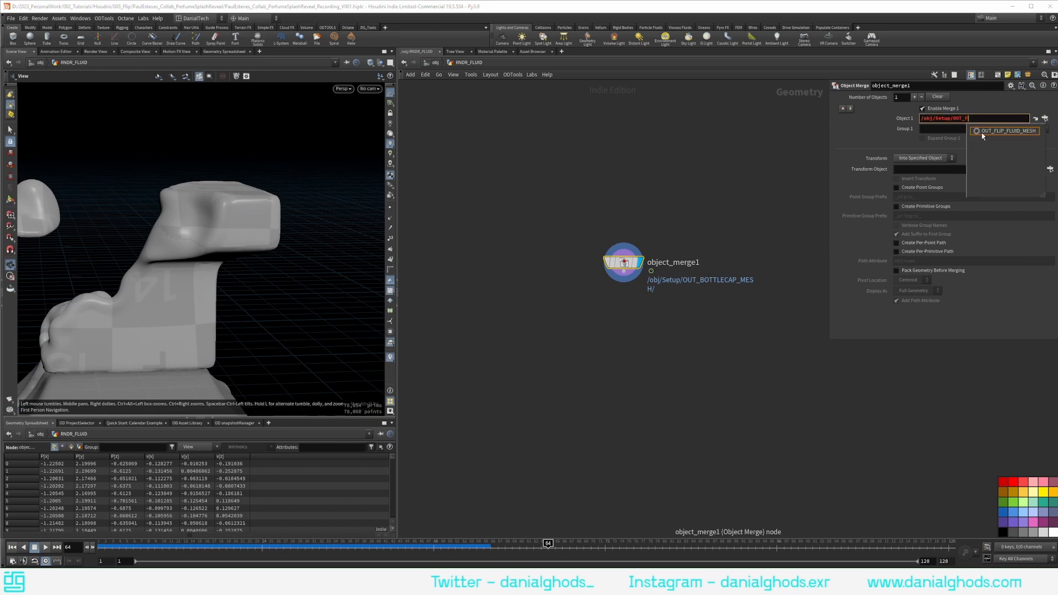
{"action": "key", "text": "Return"}
{"action": "left_click", "coordinate": [437, 62]}
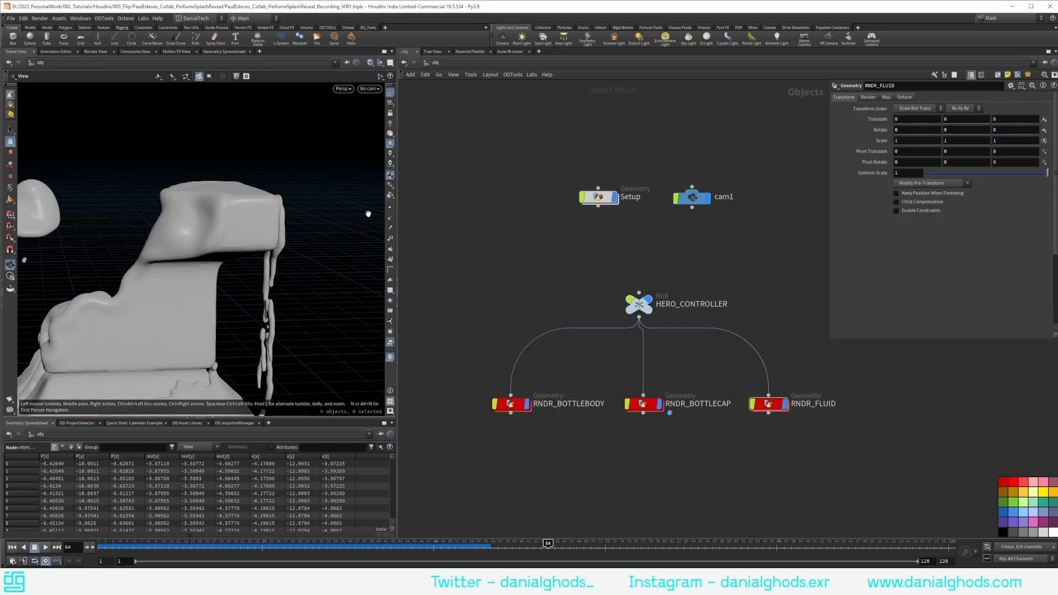
Examine the combined bottle, cap and fluid meshes in the perspective and top views.
{"action": "right_click_drag", "start_coordinate": [366, 213], "coordinate": [133, 257]}
{"action": "left_click_drag", "start_coordinate": [316, 150], "coordinate": [213, 226]}
{"action": "middle_click_drag", "start_coordinate": [213, 227], "coordinate": [261, 261]}
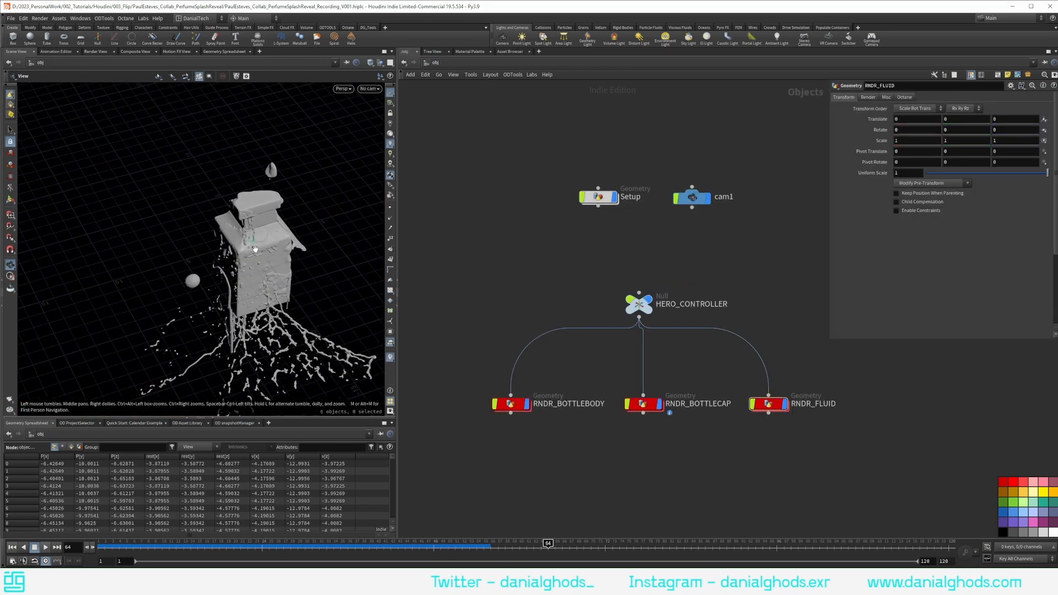
{"action": "right_click_drag", "start_coordinate": [240, 236], "coordinate": [349, 193]}
{"action": "left_click_drag", "start_coordinate": [309, 193], "coordinate": [243, 237]}
{"action": "key", "text": "space+2"}
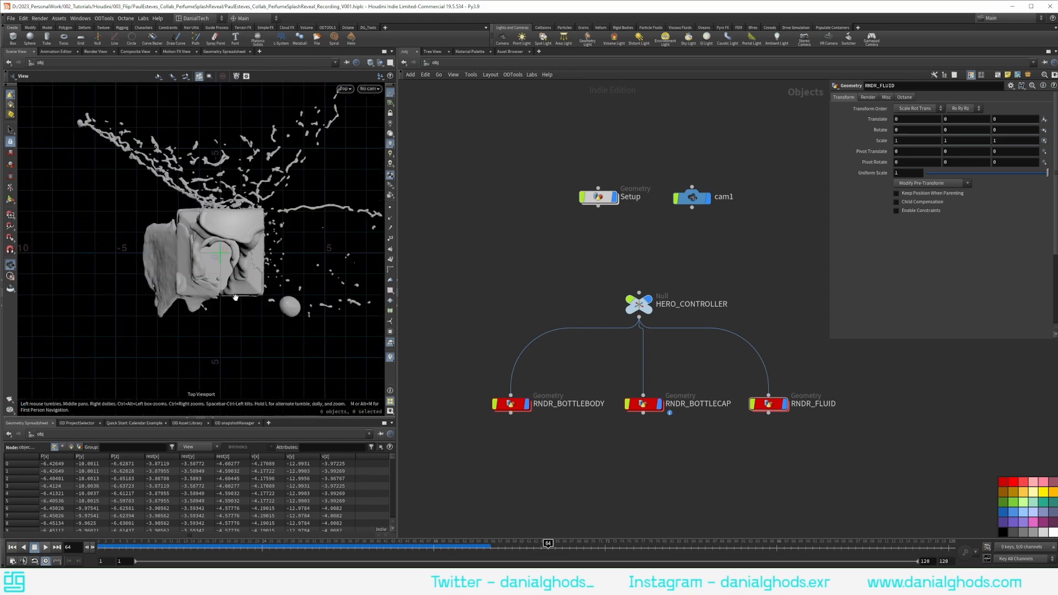
{"action": "middle_click_drag", "start_coordinate": [264, 277], "coordinate": [253, 276]}
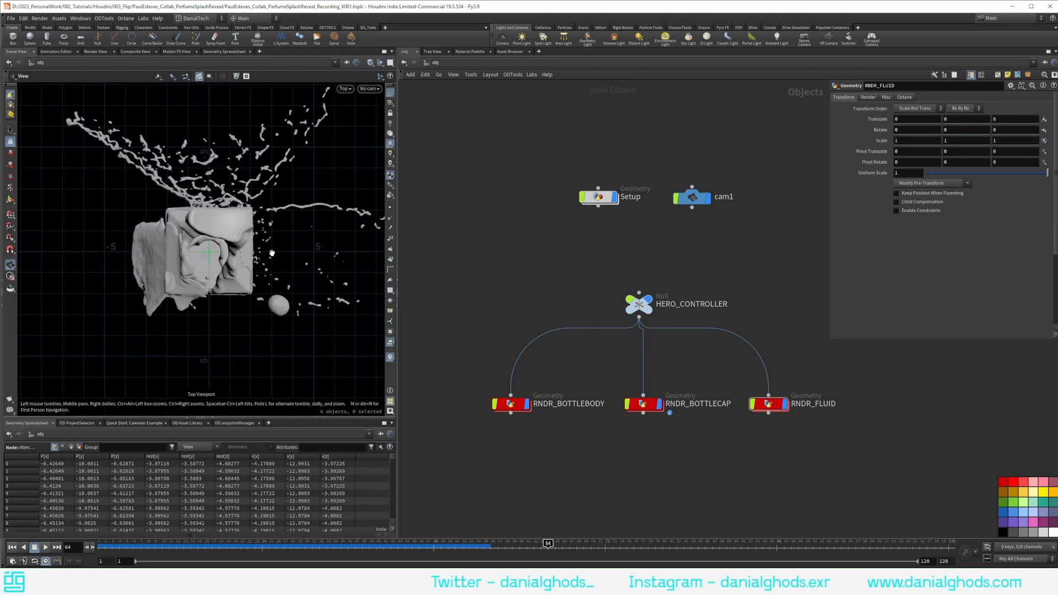
{"action": "key", "text": "space+1"}
{"action": "left_click_drag", "start_coordinate": [226, 248], "coordinate": [248, 190]}
Set HERO_CONTROLLER's uniform scale to 0.25 and hide the Setup object.
{"action": "left_click", "coordinate": [640, 304]}
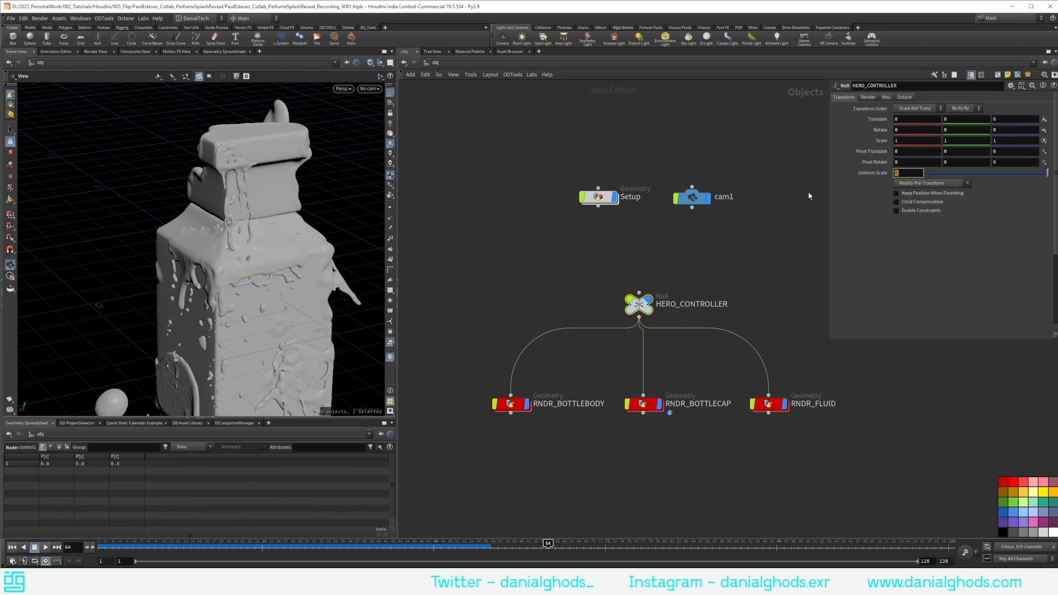
{"action": "type", "text": ".25"}
{"action": "key", "text": "Return"}
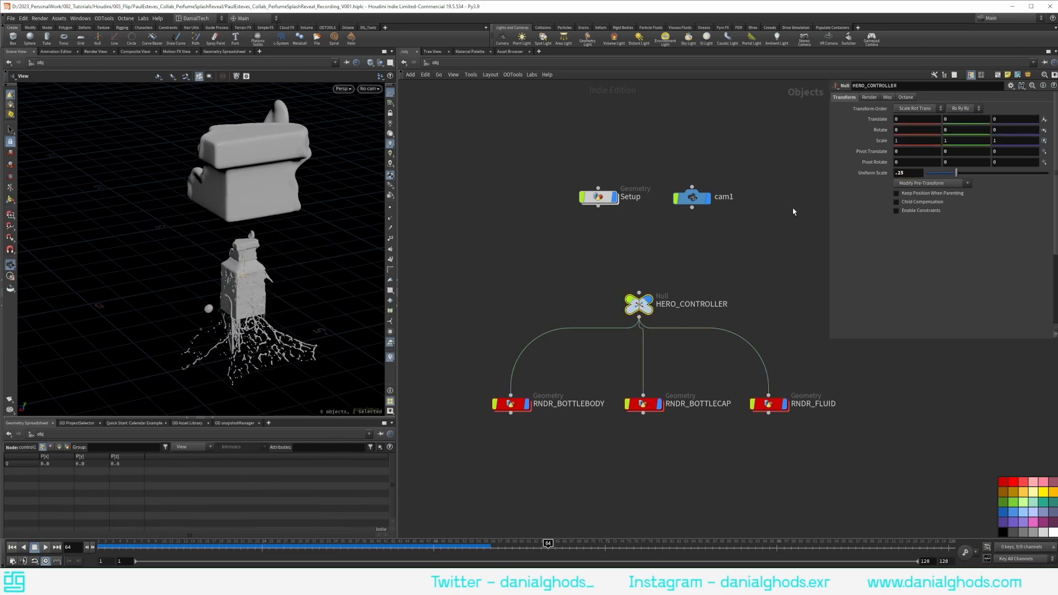
{"action": "left_click", "coordinate": [615, 197]}
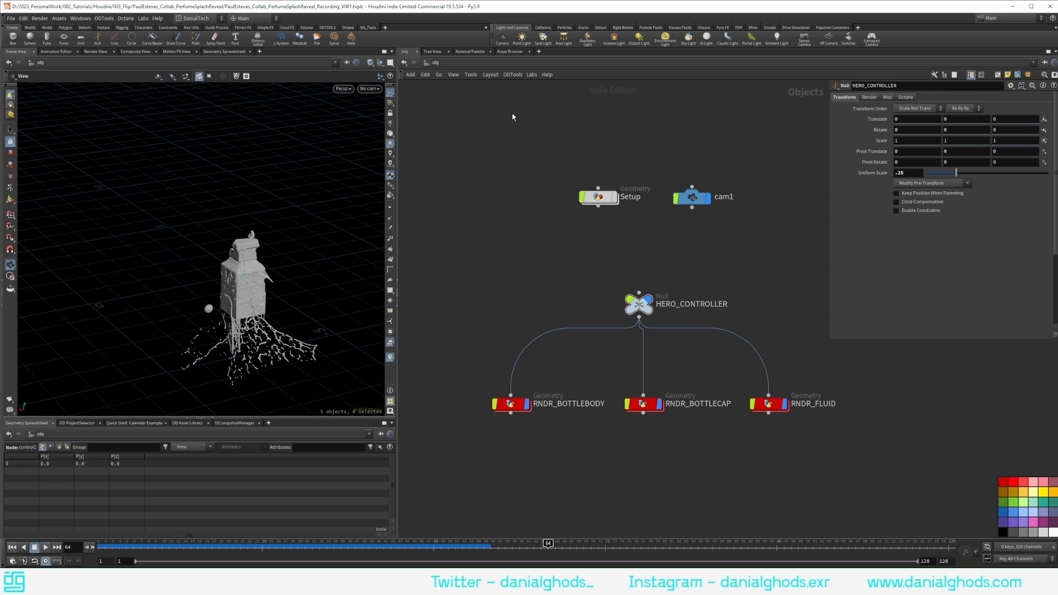
Look through cam1 and set its Z translation to 11 to frame the bottle closer.
{"action": "left_click", "coordinate": [370, 89]}
{"action": "left_click", "coordinate": [396, 129]}
{"action": "left_click", "coordinate": [693, 197]}
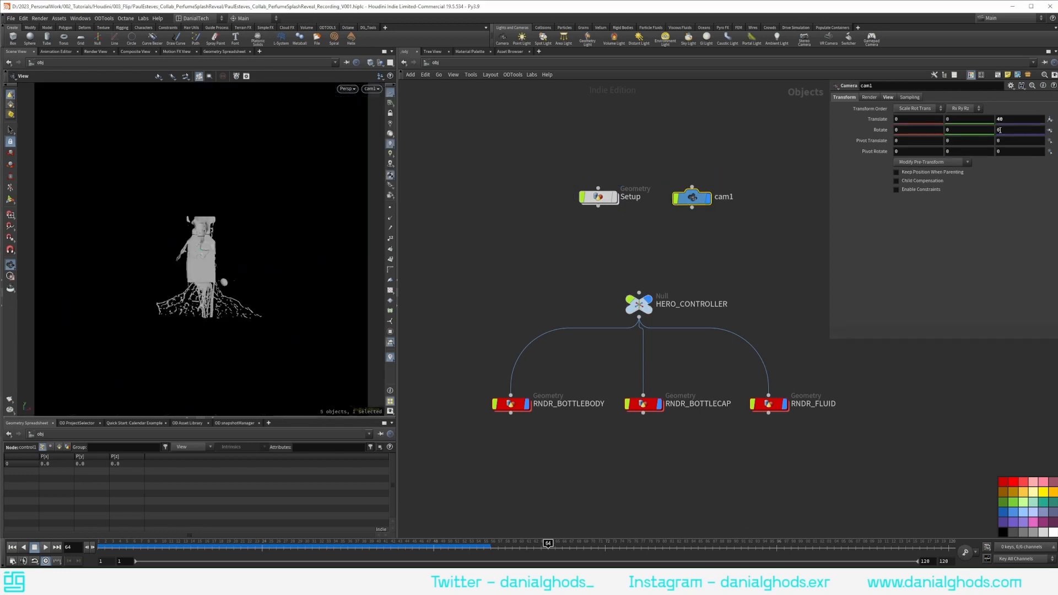
{"action": "middle_click_drag", "start_coordinate": [1014, 119], "coordinate": [902, 103]}
{"action": "left_click", "coordinate": [699, 130]}
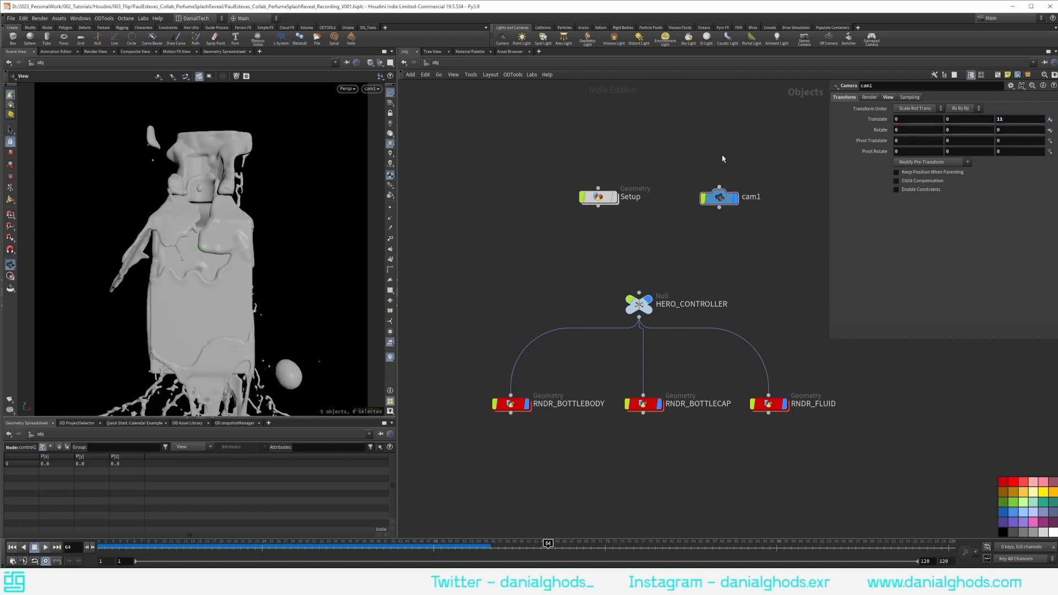
Add a Null as cam1's parent, rotate it 10 degrees about X and turn it about Y.
{"action": "key", "text": "Tab"}
{"action": "key", "text": "Return"}
{"action": "left_click", "coordinate": [727, 117]}
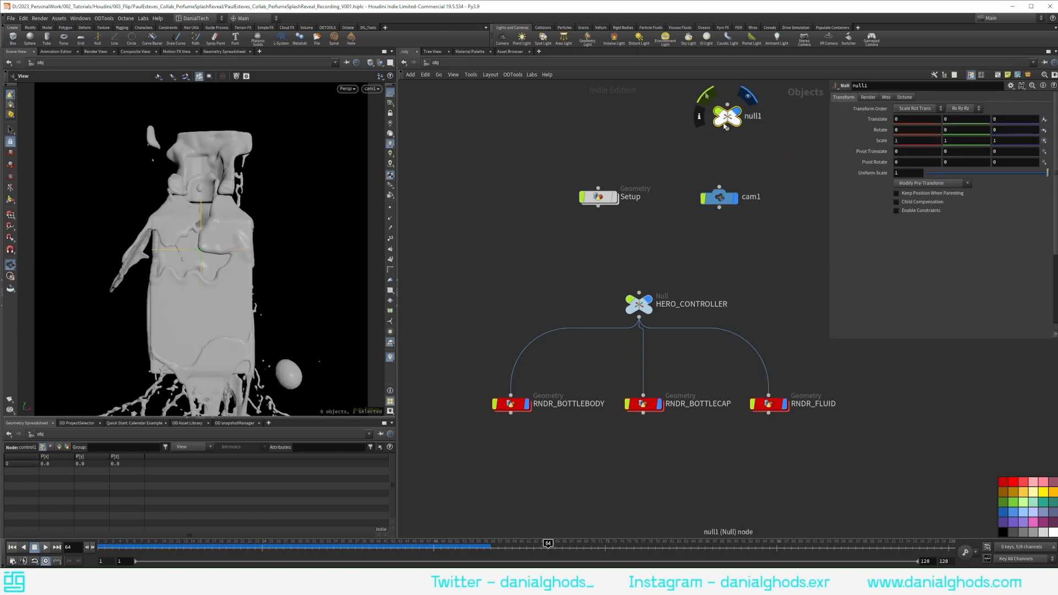
{"action": "mouse_move", "coordinate": [727, 130]}
{"action": "left_mouse_down"}
{"action": "mouse_move", "coordinate": [720, 187]}
{"action": "mouse_move", "coordinate": [719, 125]}
{"action": "left_mouse_up"}
{"action": "middle_click_drag", "start_coordinate": [915, 130], "coordinate": [959, 105]}
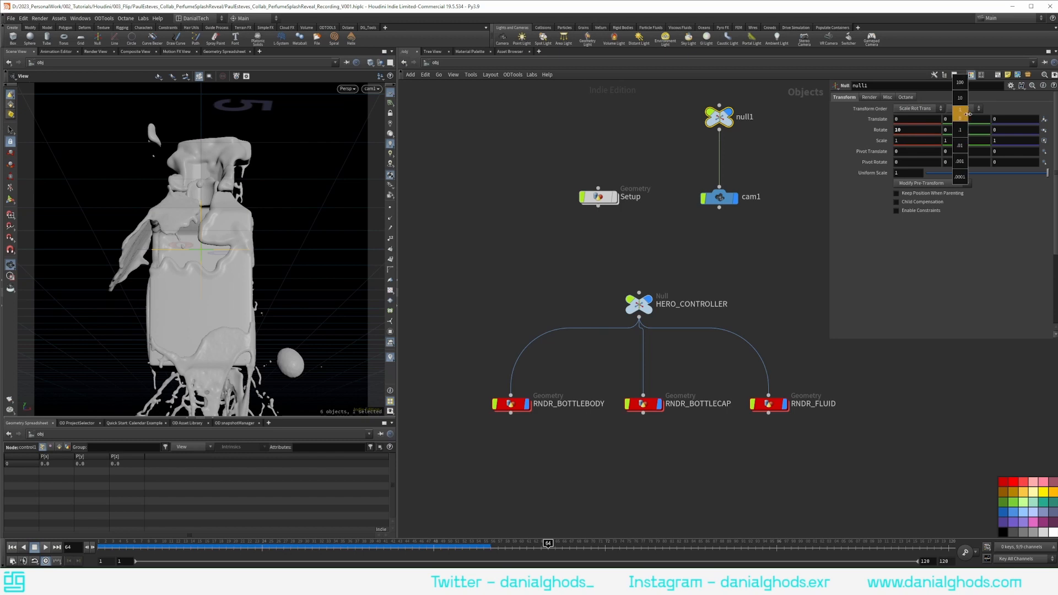
{"action": "middle_click_drag", "start_coordinate": [968, 114], "coordinate": [1009, 116]}
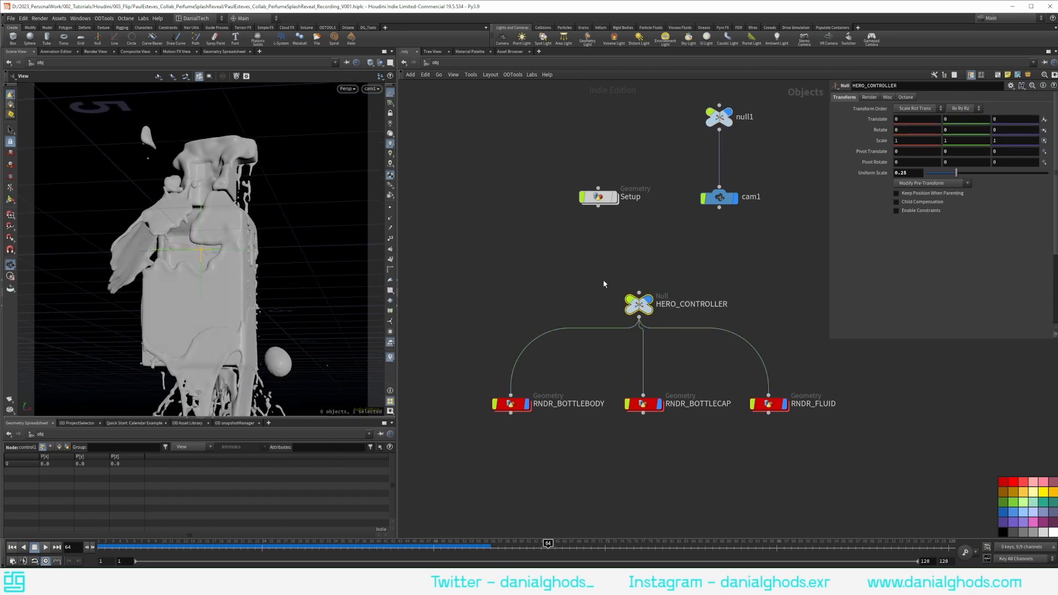
Set HERO_CONTROLLER's Y rotation to -90 degrees.
{"action": "middle_click_drag", "start_coordinate": [959, 113], "coordinate": [916, 105]}
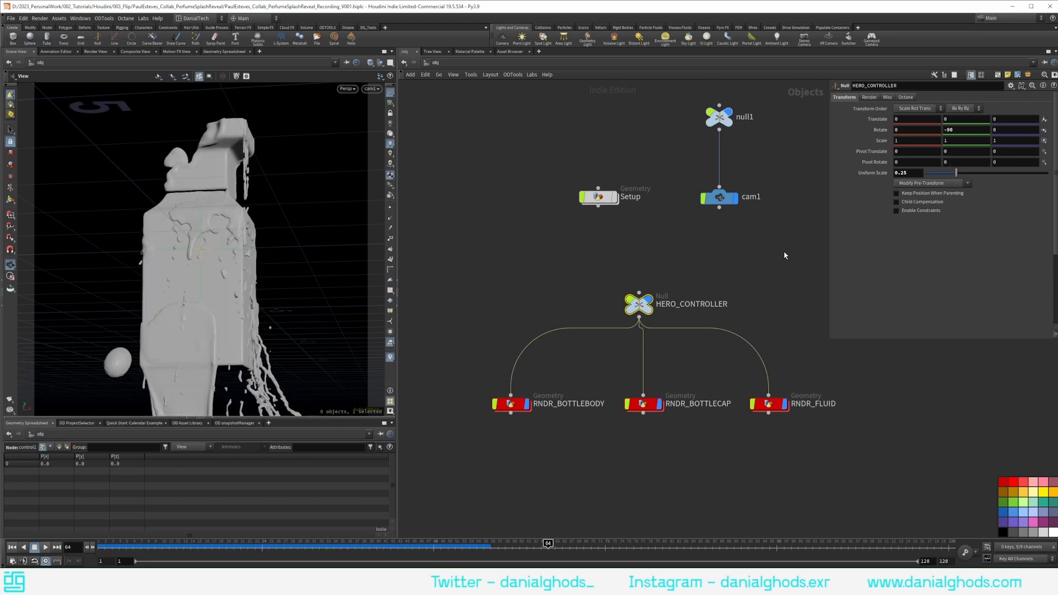
{"action": "middle_click_drag", "start_coordinate": [762, 262], "coordinate": [752, 253]}
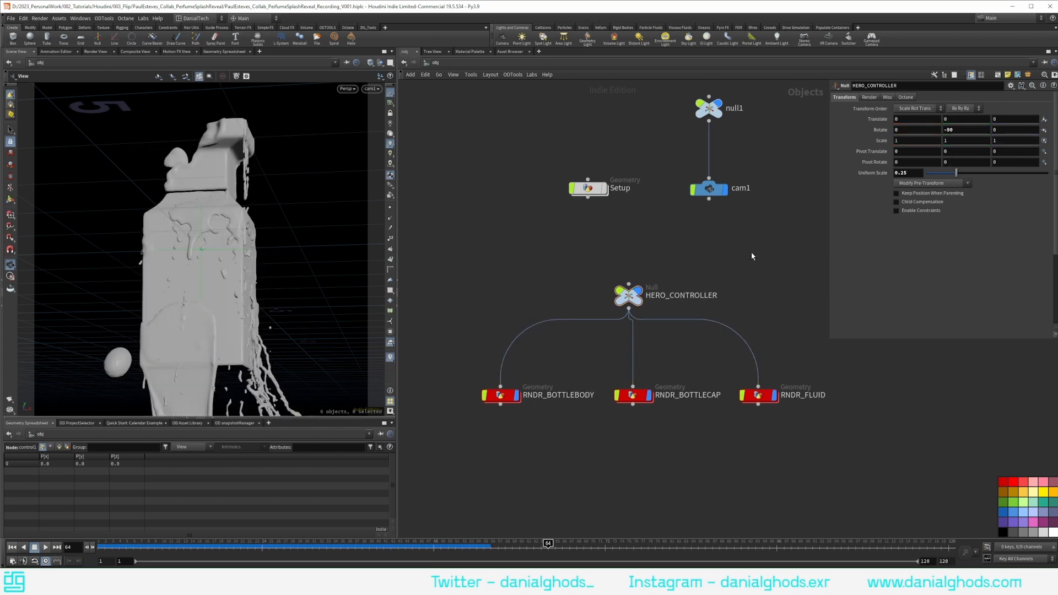